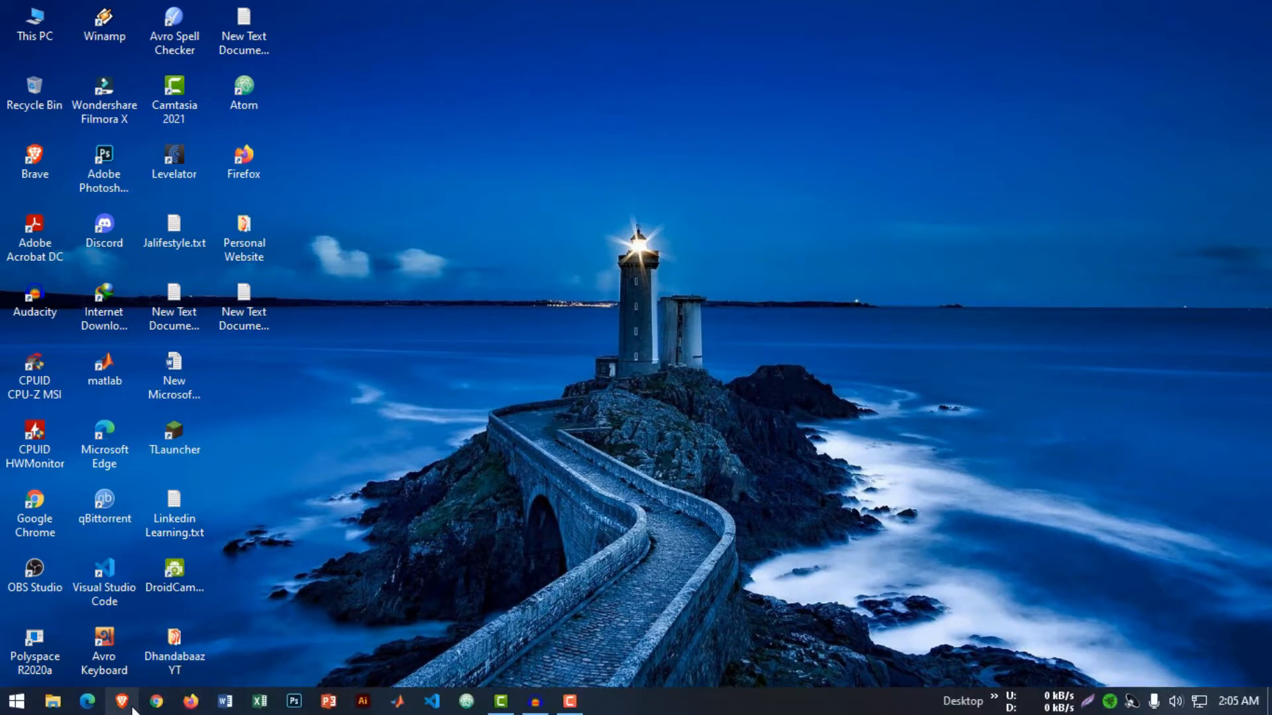
Step: Open the Brave browser and search Google for "keyword everywhere"
{"action": "left_click", "coordinate": [131, 709]}
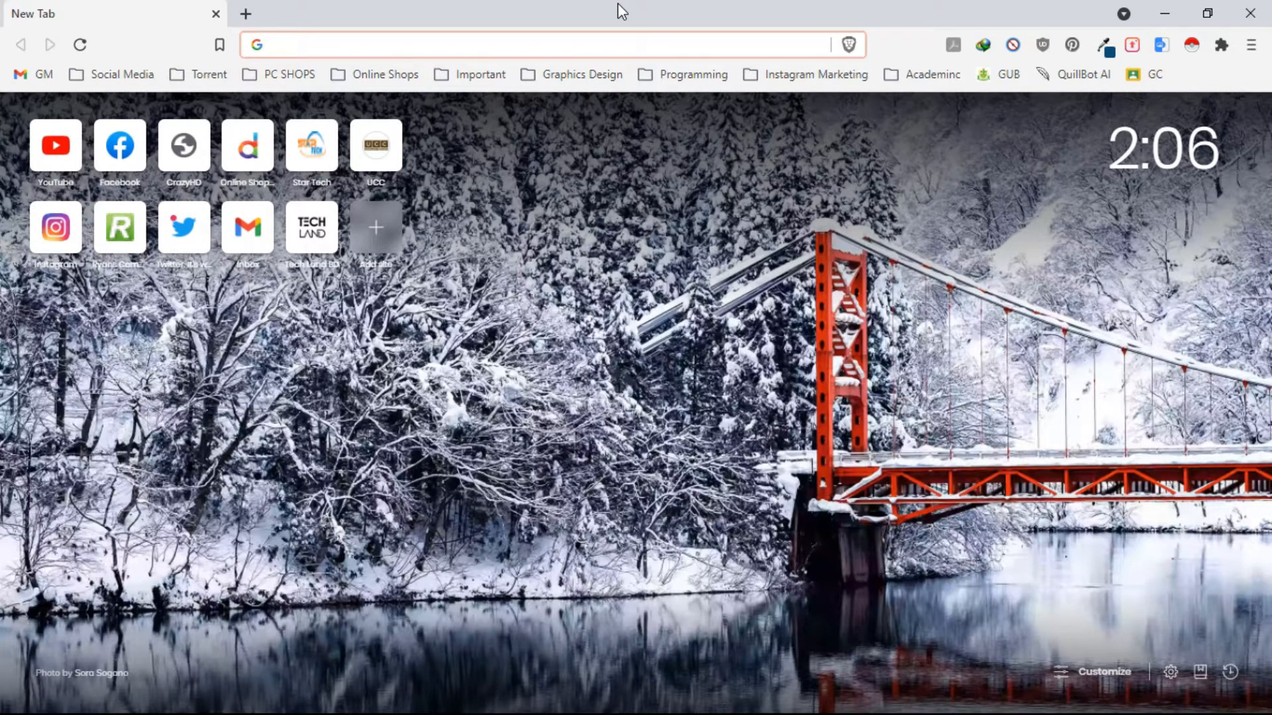
{"action": "type", "text": "ke"}
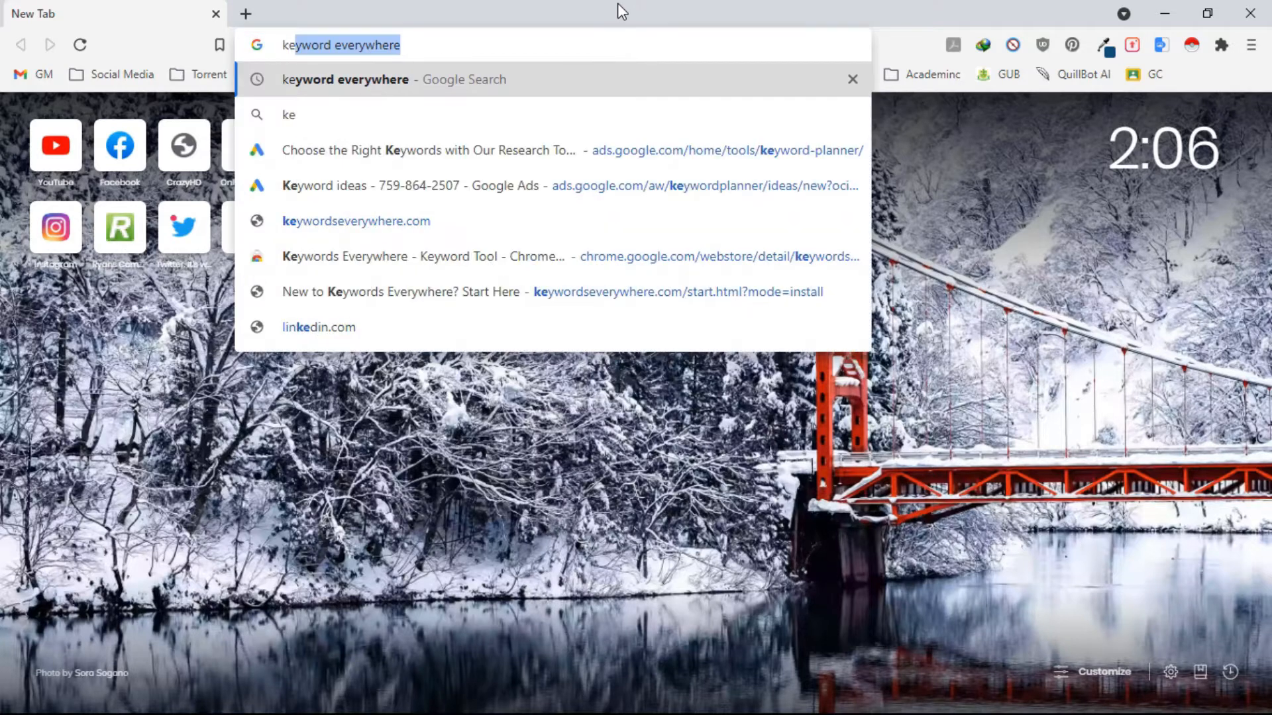
{"action": "type", "text": "yword"}
{"action": "key", "text": "Return"}
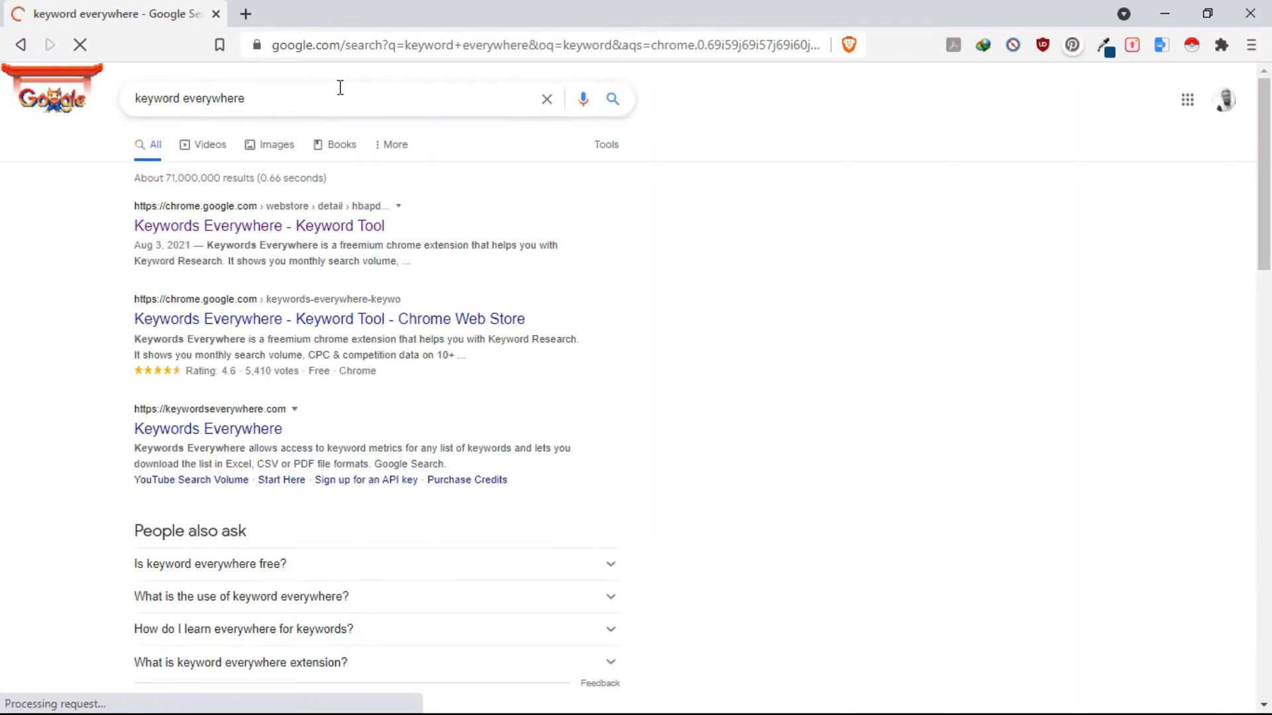
Step: Shorten the search query to "keyword", run the search and look through the results
{"action": "left_click", "coordinate": [225, 95]}
{"action": "double_click", "coordinate": [225, 95]}
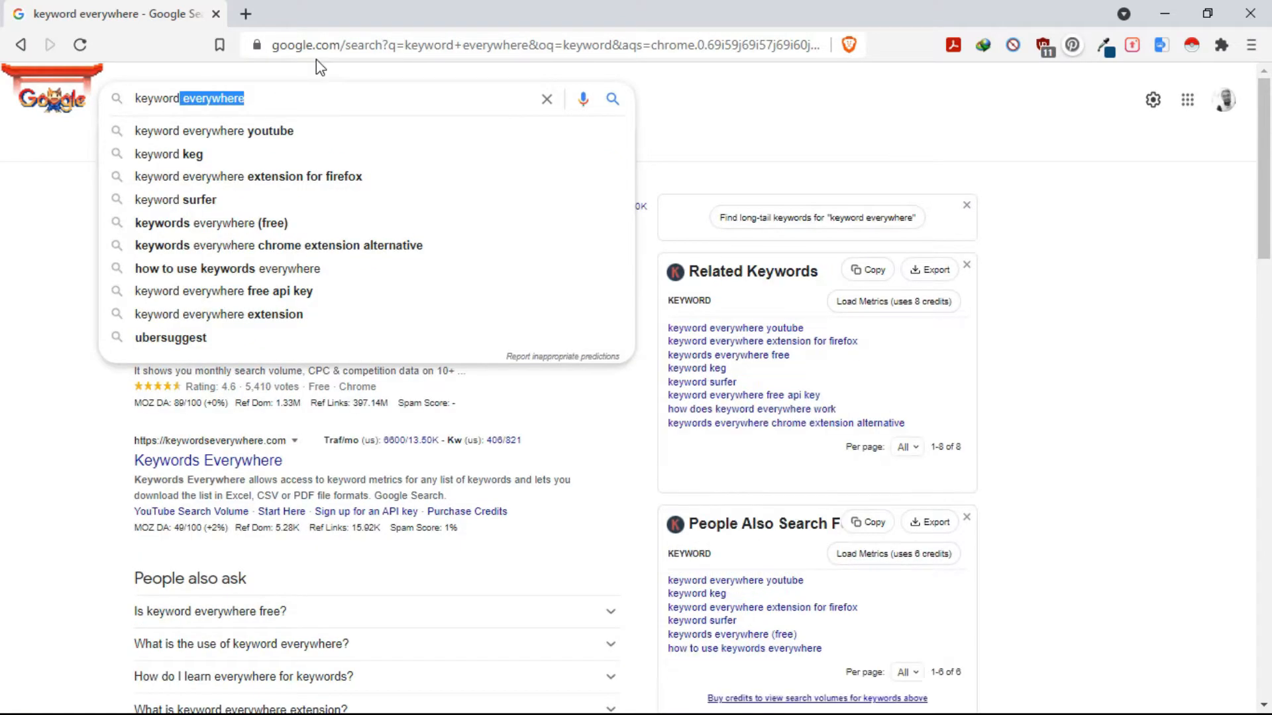
{"action": "key", "text": "BackSpace"}
{"action": "key", "text": "Return"}
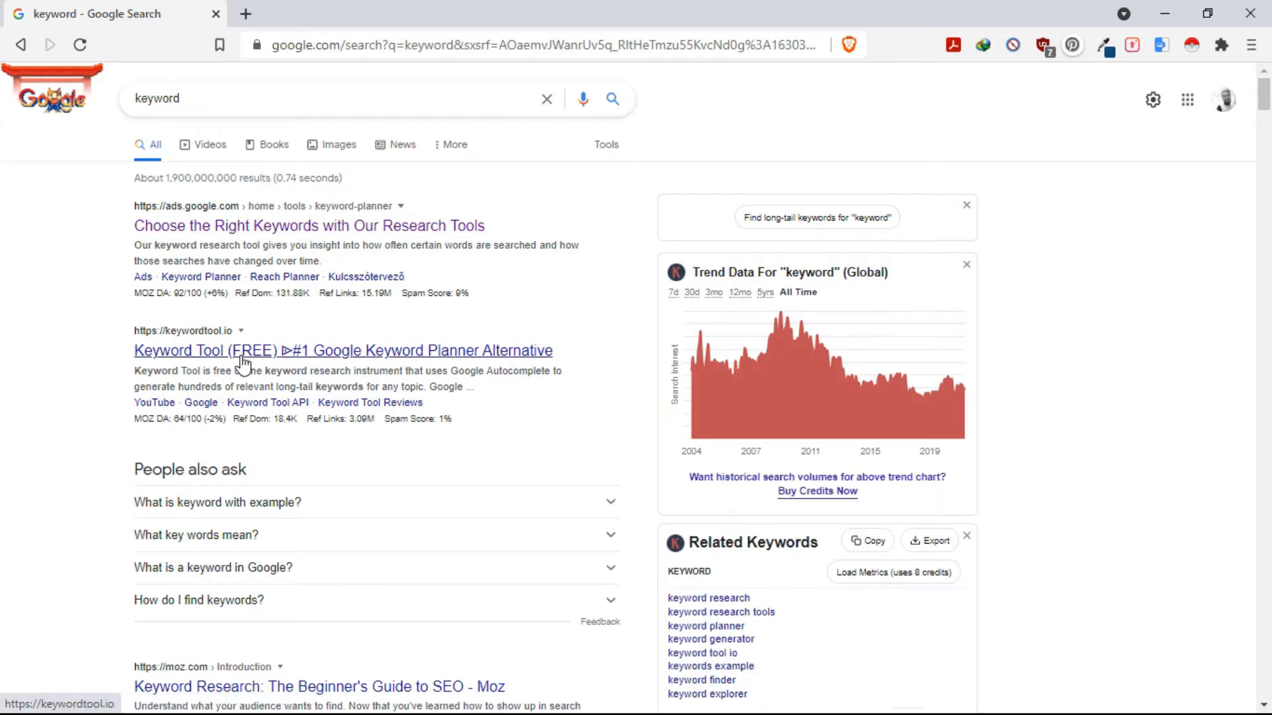
{"action": "scroll", "coordinate": [241, 363], "scroll_direction": "down", "scroll_amount": 5}
{"action": "scroll", "coordinate": [241, 363], "scroll_direction": "up", "scroll_amount": 5}
Step: Replace the query with the suggested question "what is keyword" and run the search
{"action": "left_click_drag", "start_coordinate": [190, 99], "coordinate": [18, 96]}
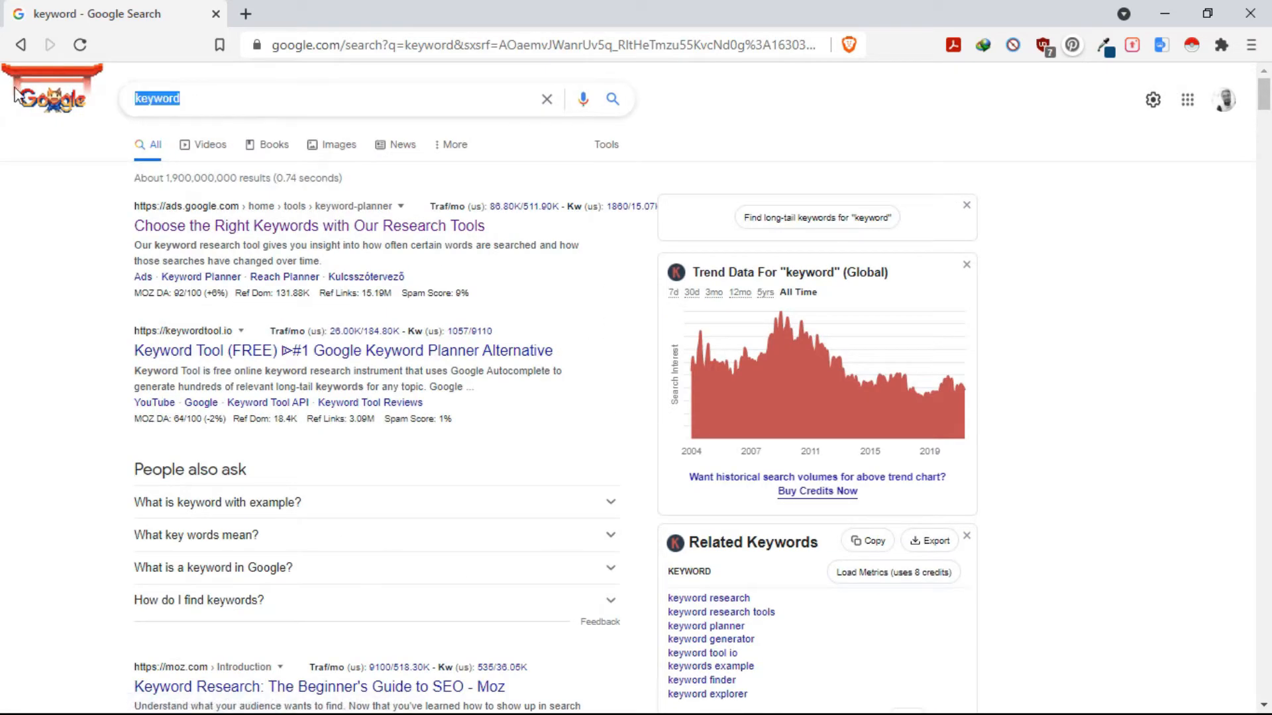
{"action": "type", "text": "what is"}
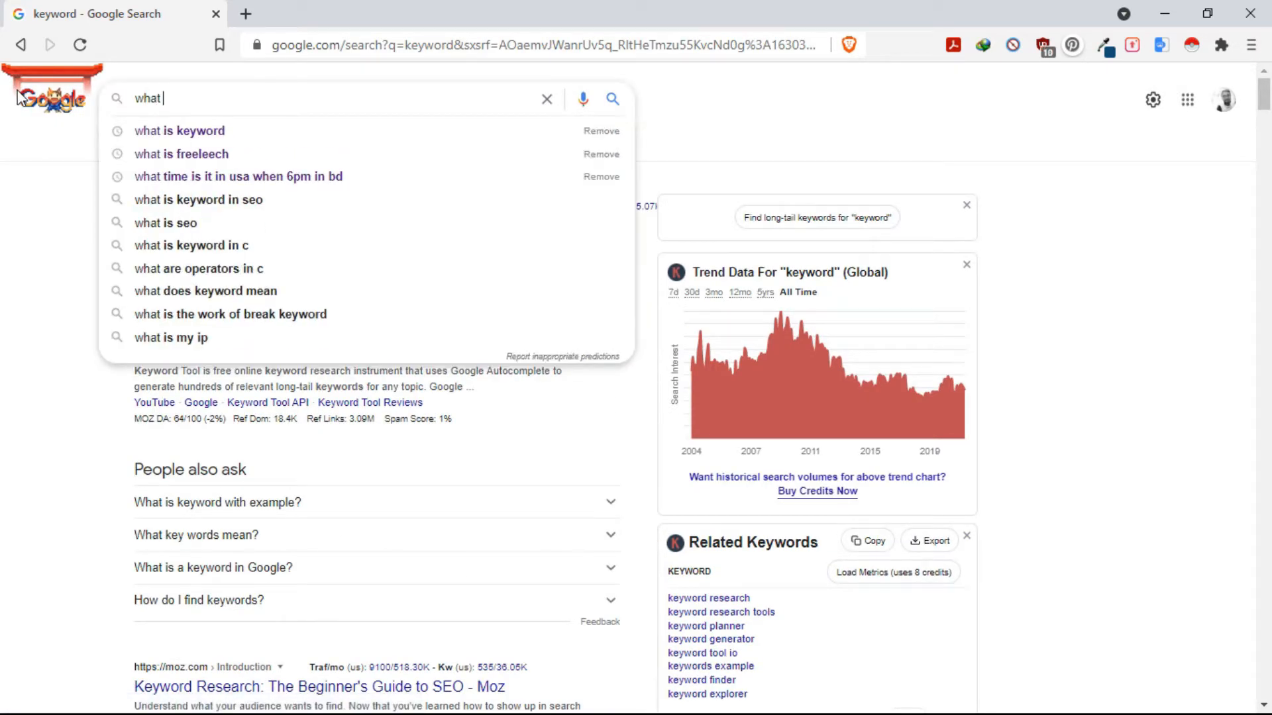
{"action": "key", "text": "Down"}
{"action": "key", "text": "Return"}
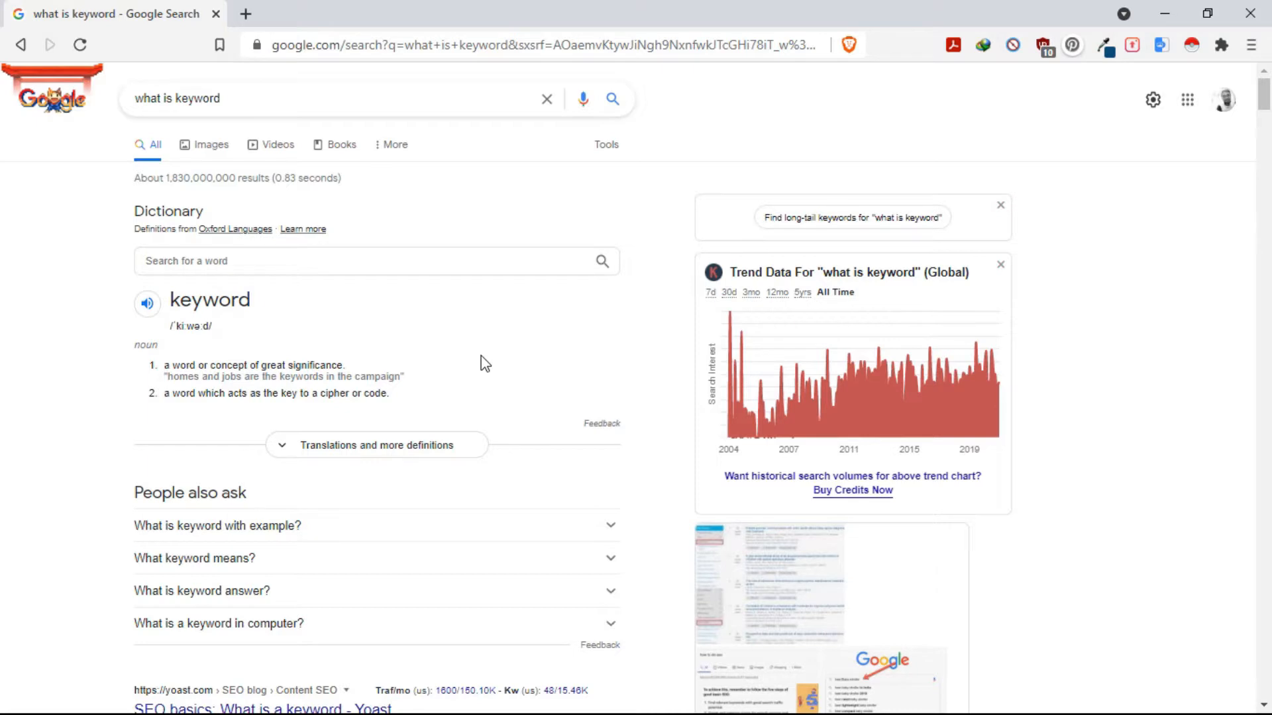
Step: Clear the question from the search field, search for the single word "keyword" and look through its results
{"action": "left_click_drag", "start_coordinate": [278, 102], "coordinate": [79, 103]}
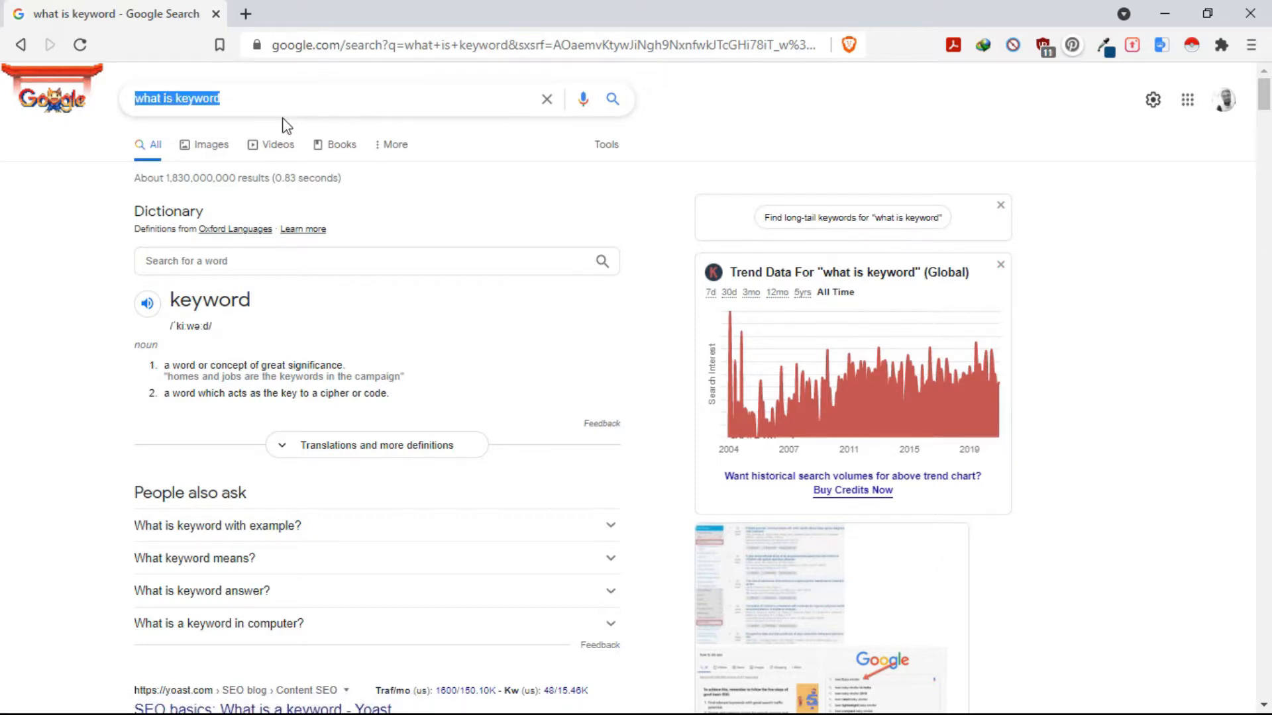
{"action": "left_click", "coordinate": [245, 107]}
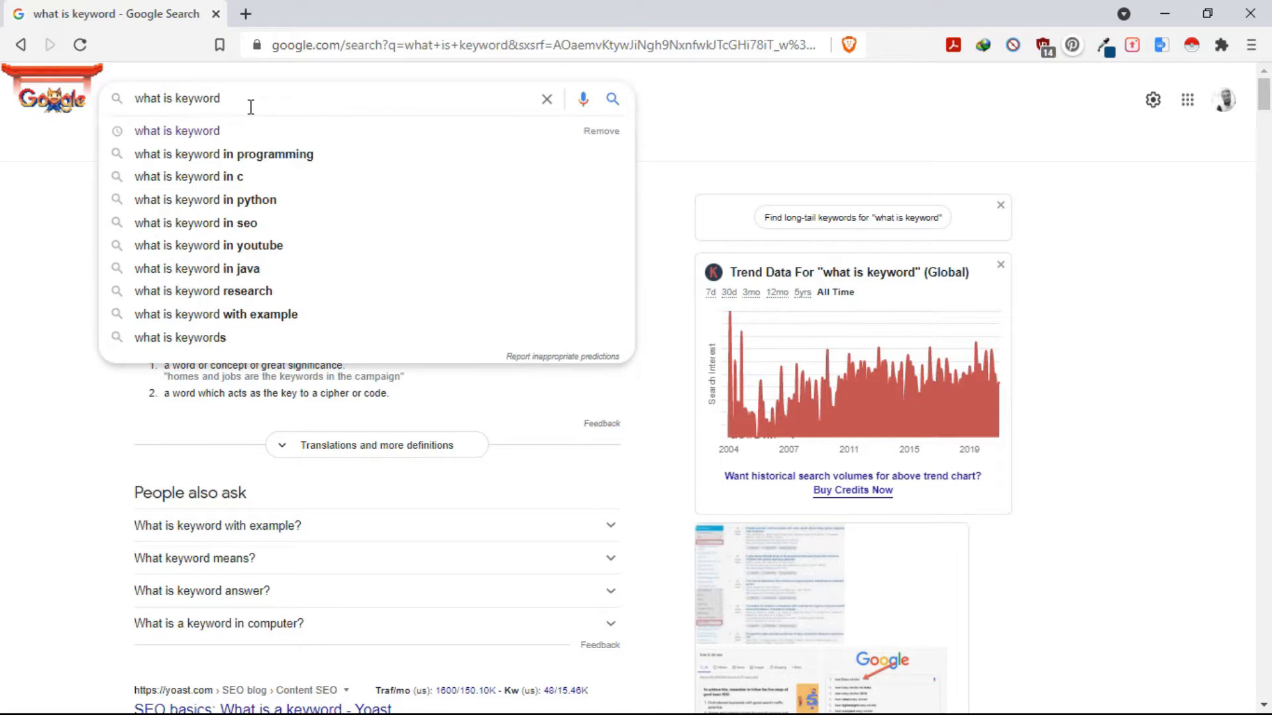
{"action": "key", "text": "BackSpace"}
{"action": "key", "text": "BackSpace"}
{"action": "key", "text": "BackSpace"}
{"action": "key", "text": "BackSpace"}
{"action": "key", "text": "BackSpace"}
{"action": "key", "text": "BackSpace"}
{"action": "key", "text": "BackSpace"}
{"action": "key", "text": "BackSpace"}
{"action": "key", "text": "BackSpace"}
{"action": "key", "text": "BackSpace"}
{"action": "key", "text": "BackSpace"}
{"action": "key", "text": "BackSpace"}
{"action": "key", "text": "BackSpace"}
{"action": "key", "text": "BackSpace"}
{"action": "key", "text": "BackSpace"}
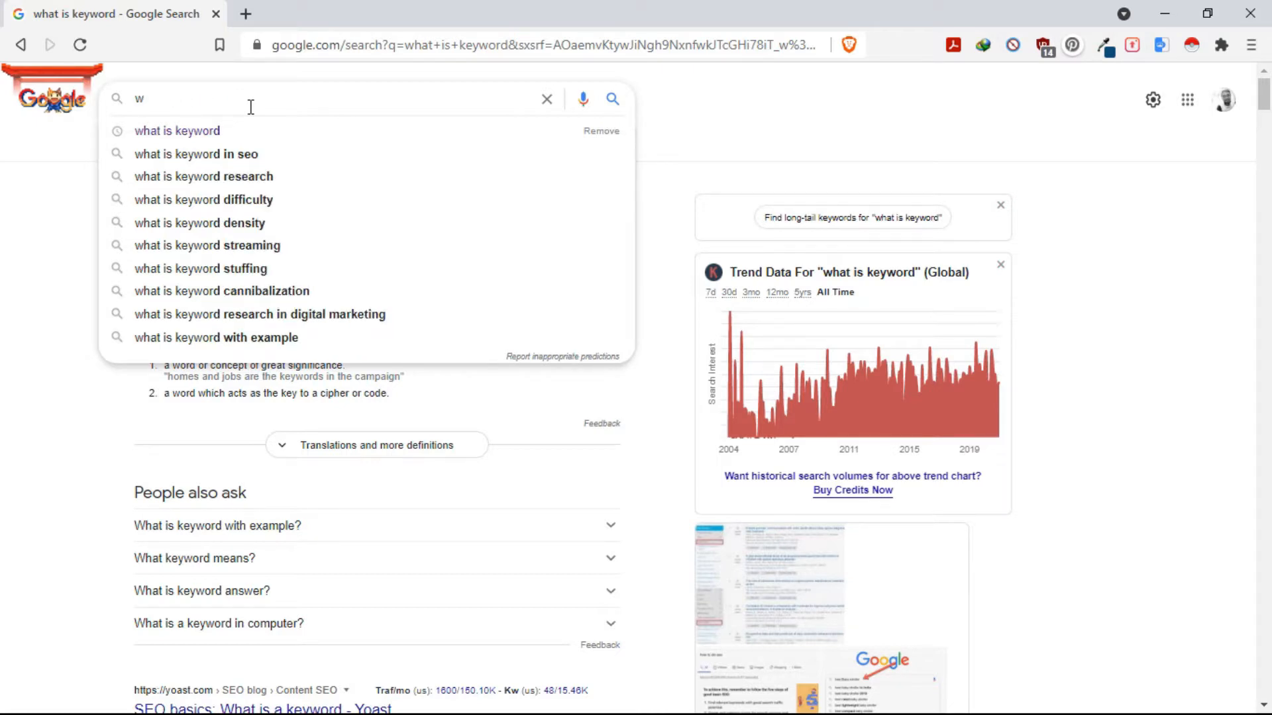
{"action": "type", "text": "keyword"}
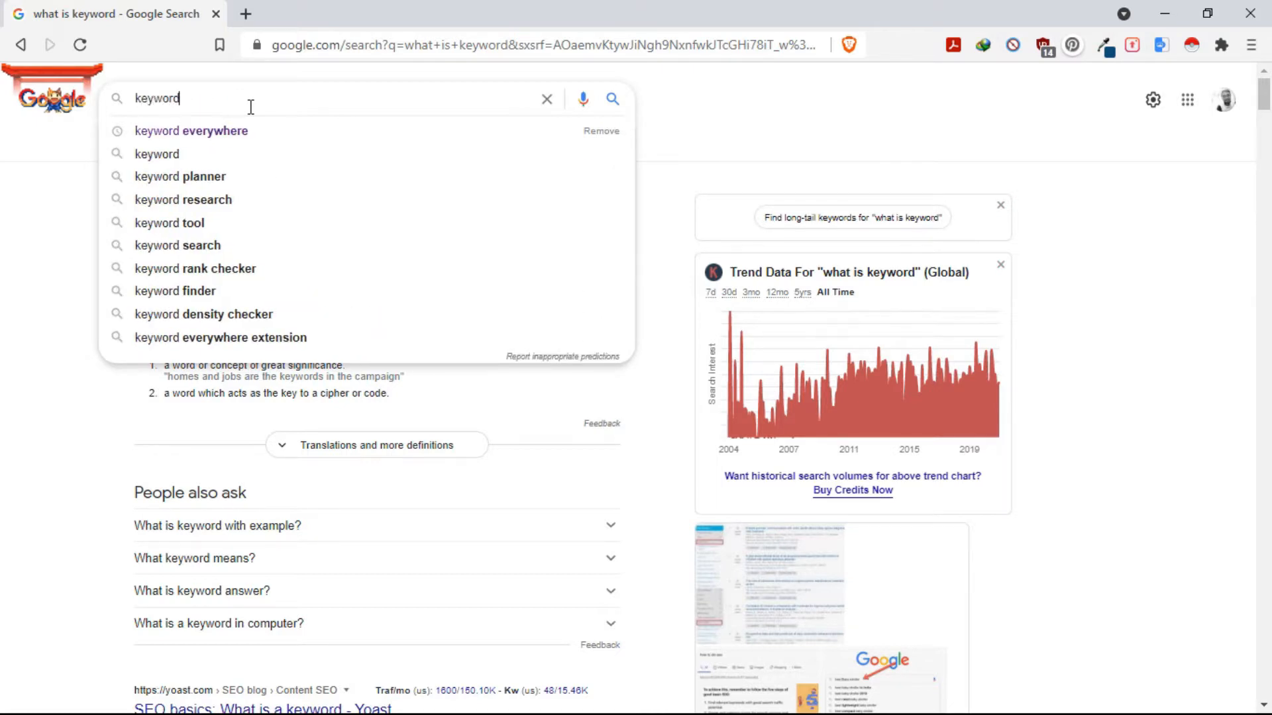
{"action": "key", "text": "Return"}
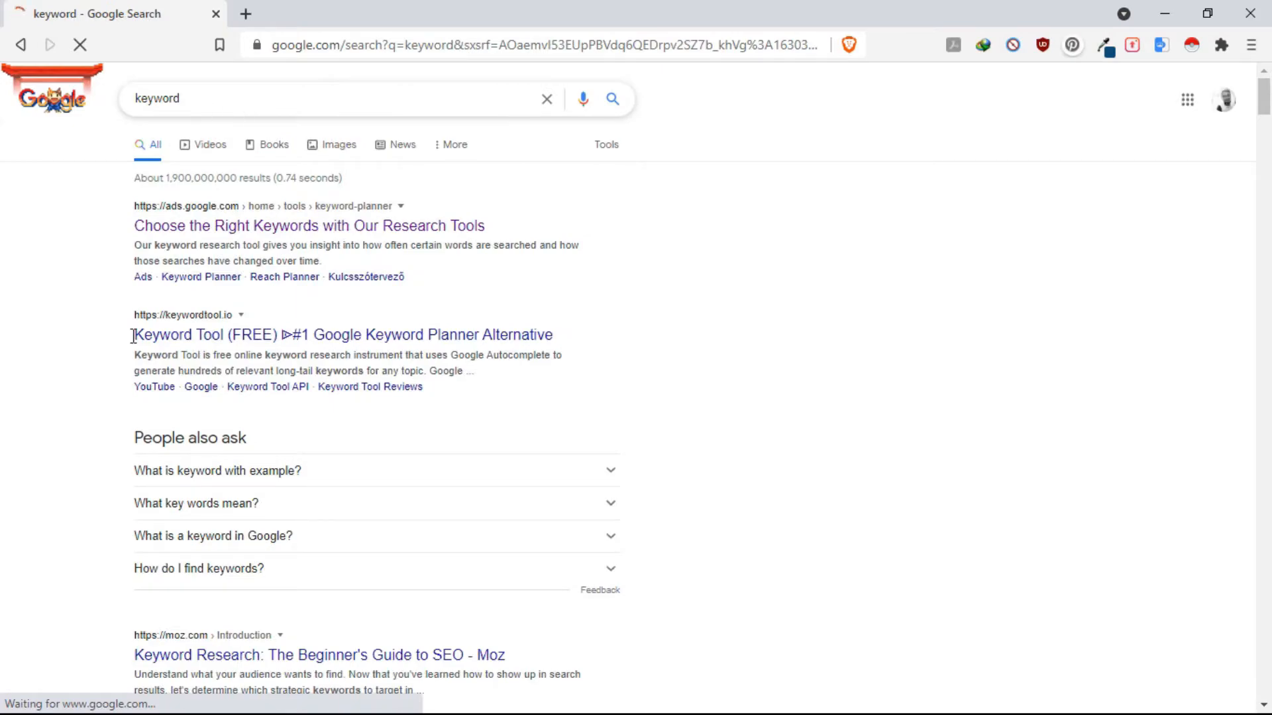
{"action": "scroll", "coordinate": [417, 411], "scroll_direction": "down", "scroll_amount": 14}
{"action": "scroll", "coordinate": [396, 581], "scroll_direction": "up", "scroll_amount": 15}
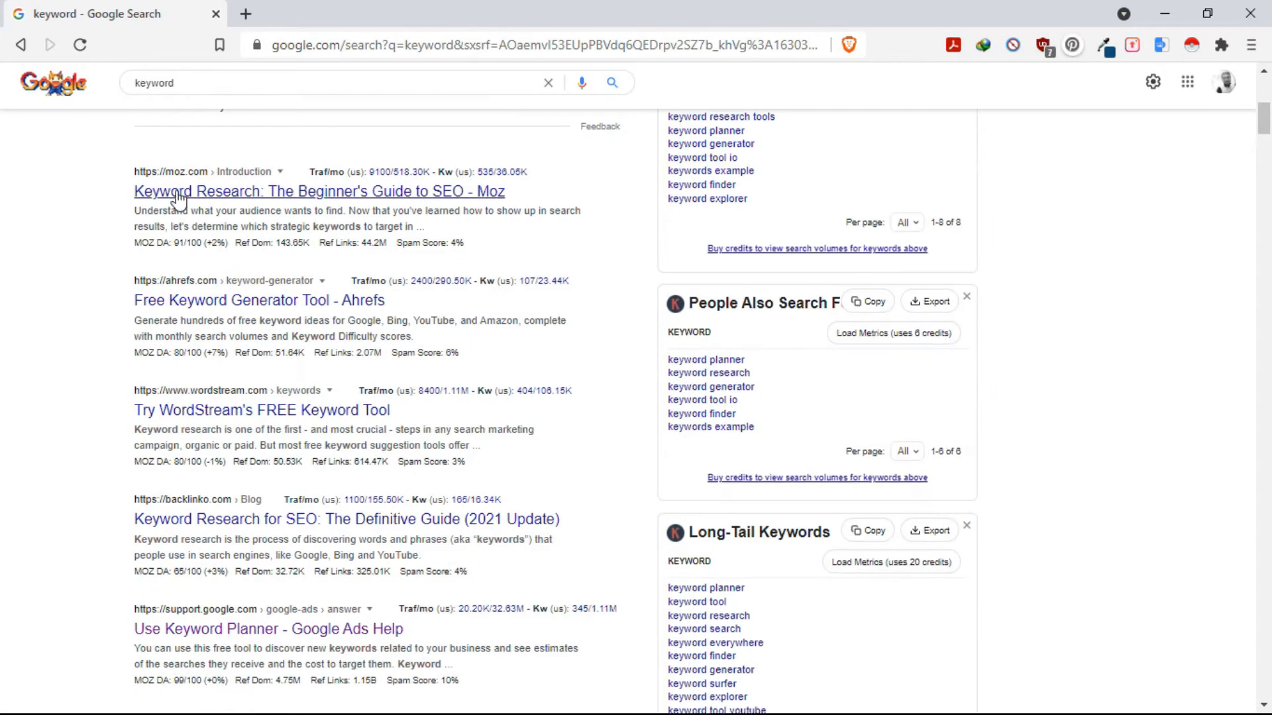
Step: Search for "what is keyword" again using the suggestion and review the results for the full question
{"action": "double_click", "coordinate": [222, 100]}
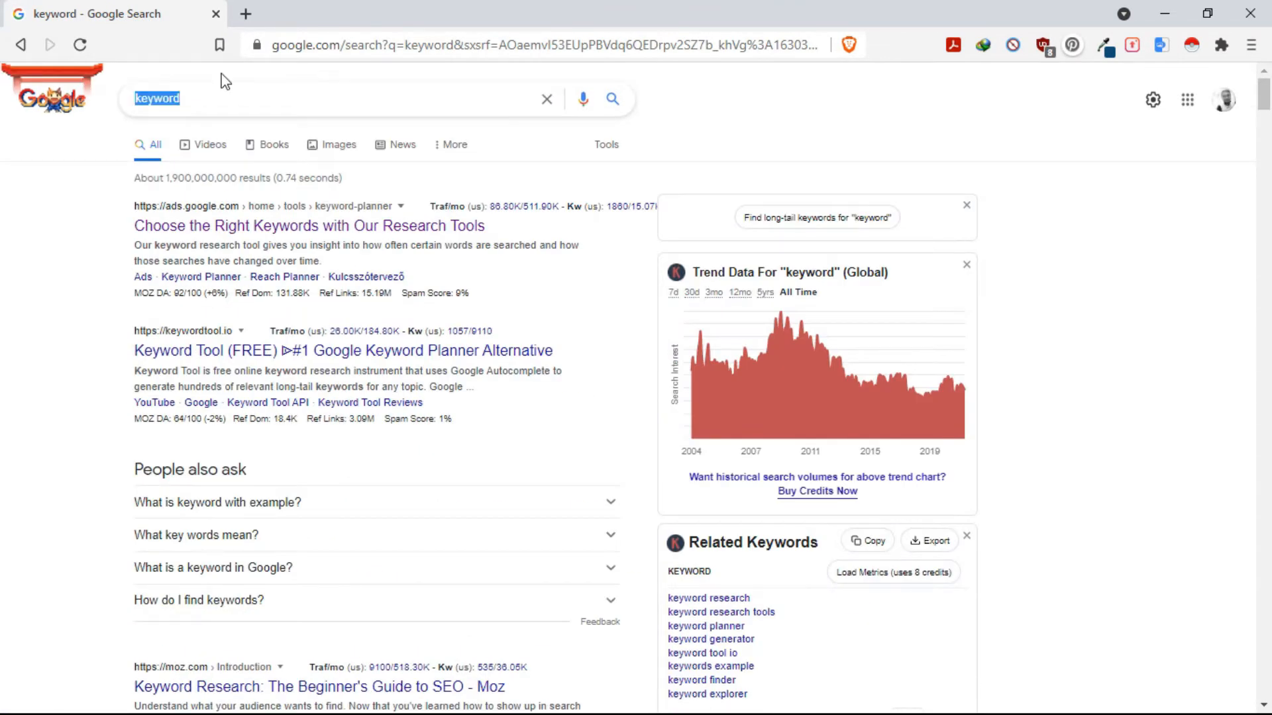
{"action": "type", "text": "what"}
{"action": "key", "text": "Down"}
{"action": "key", "text": "Return"}
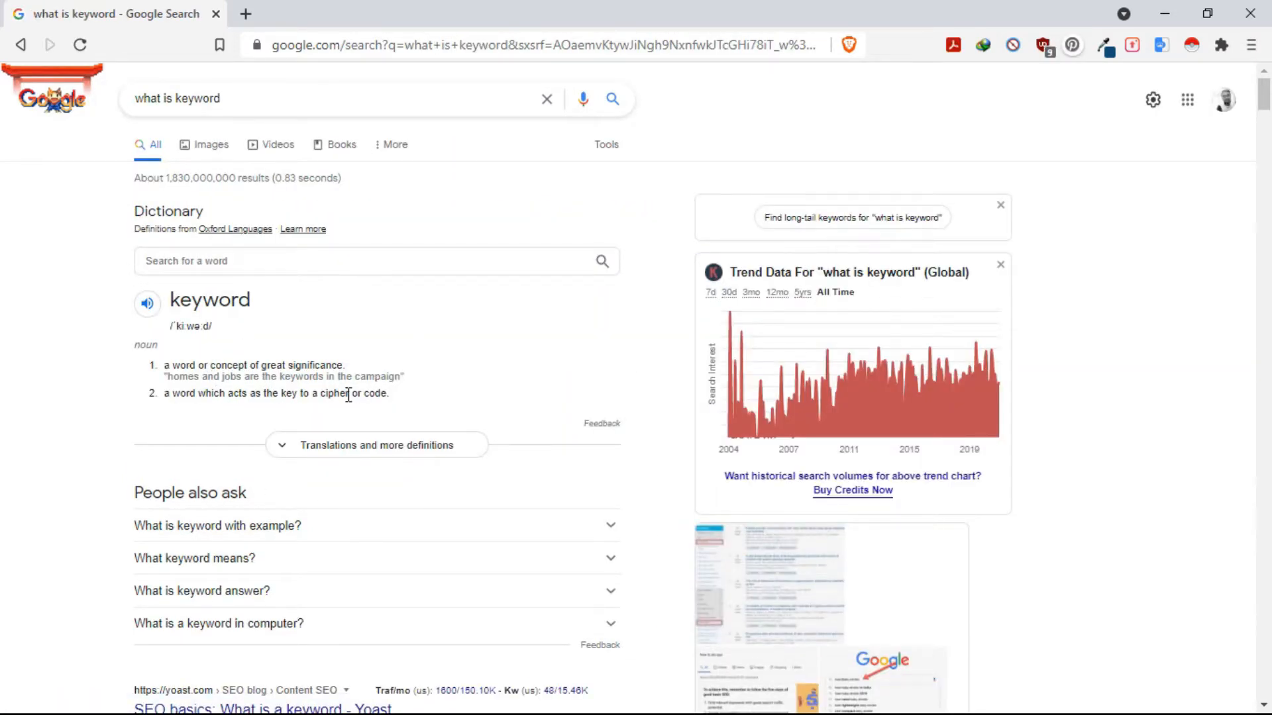
{"action": "scroll", "coordinate": [398, 411], "scroll_direction": "down", "scroll_amount": 7}
{"action": "scroll", "coordinate": [409, 404], "scroll_direction": "up", "scroll_amount": 7}
{"action": "left_click", "coordinate": [268, 102]}
{"action": "left_click", "coordinate": [39, 175]}
{"action": "left_click", "coordinate": [156, 98]}
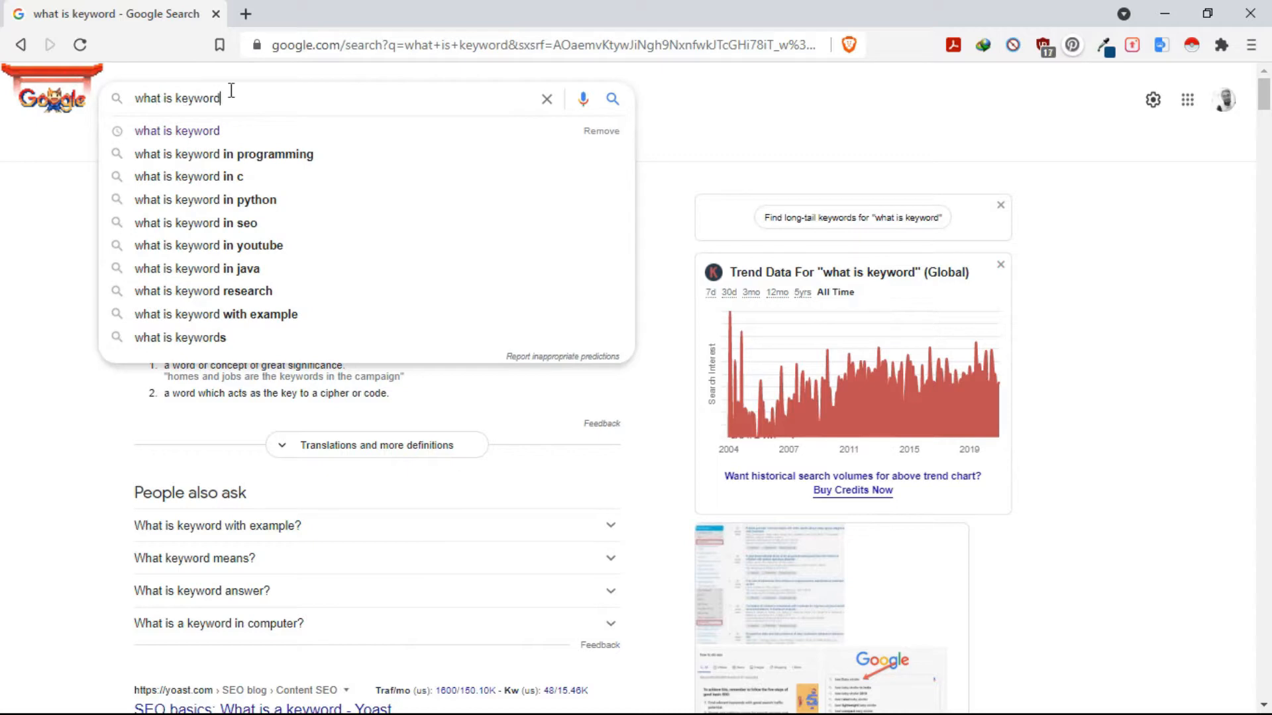
{"action": "left_click_drag", "start_coordinate": [230, 94], "coordinate": [46, 125]}
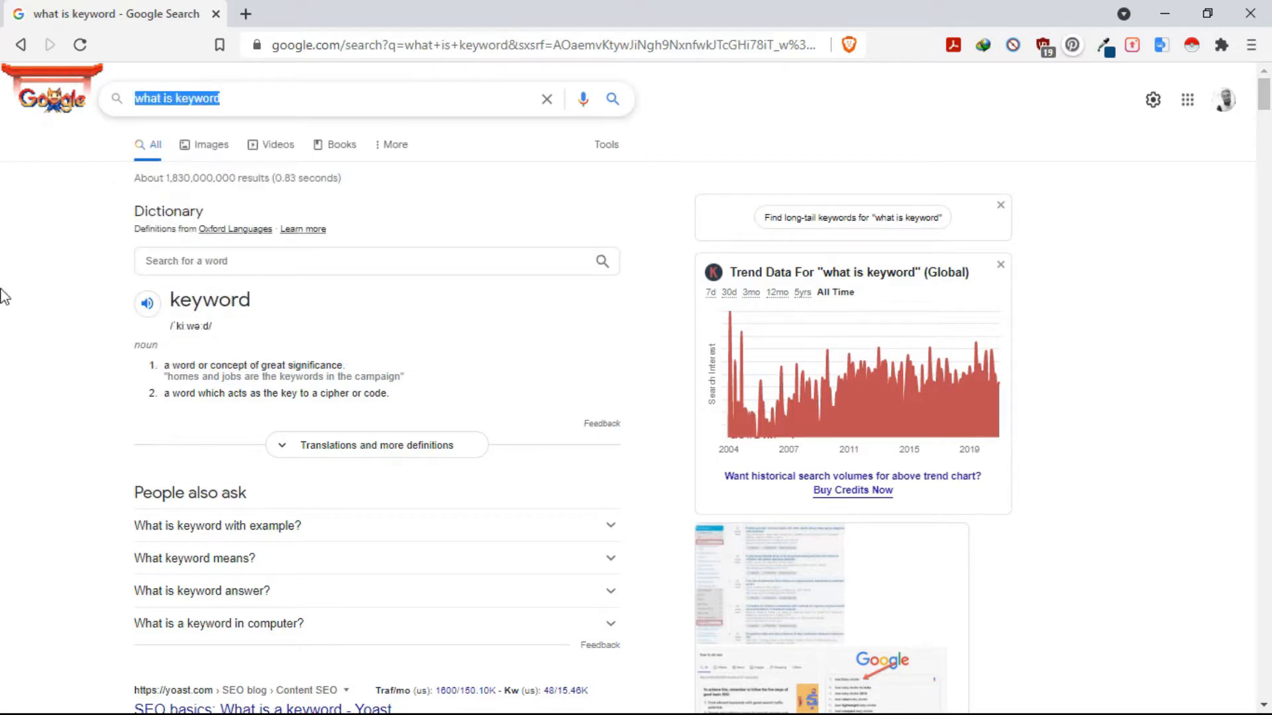
{"action": "left_click", "coordinate": [265, 90]}
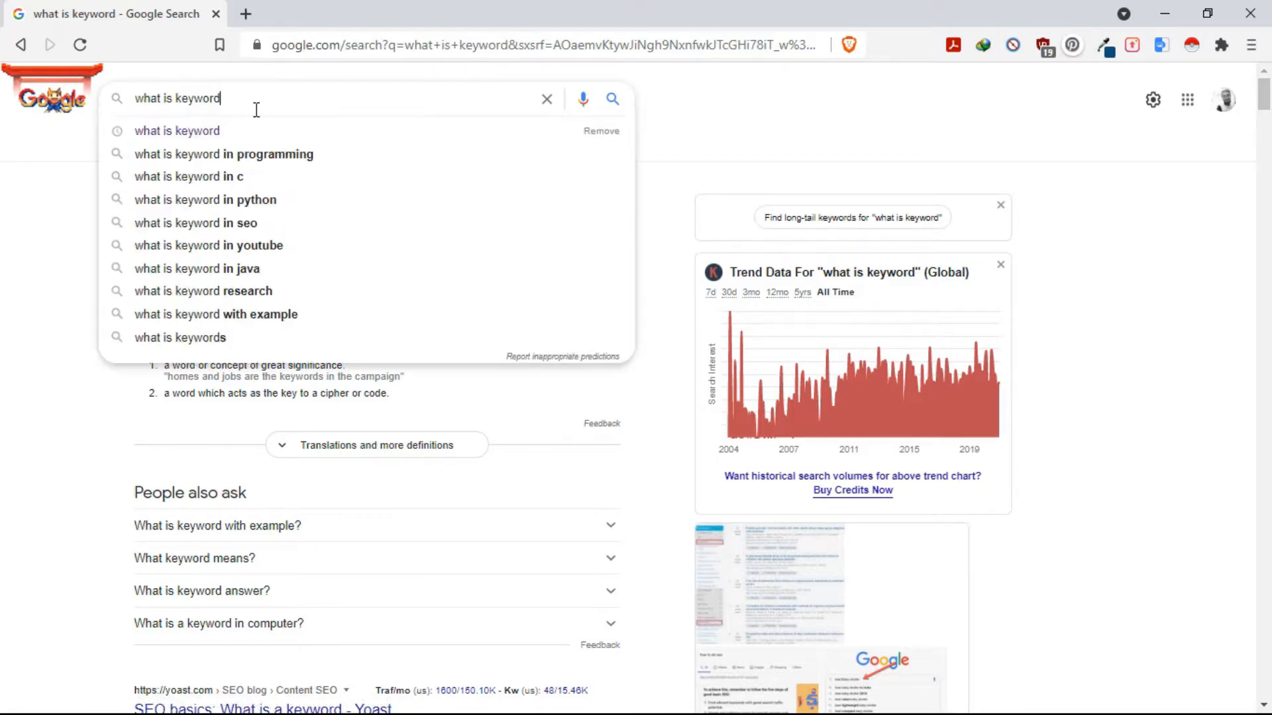
Step: Clear the existing query and search Google for "mobile"
{"action": "left_click_drag", "start_coordinate": [257, 107], "coordinate": [58, 118]}
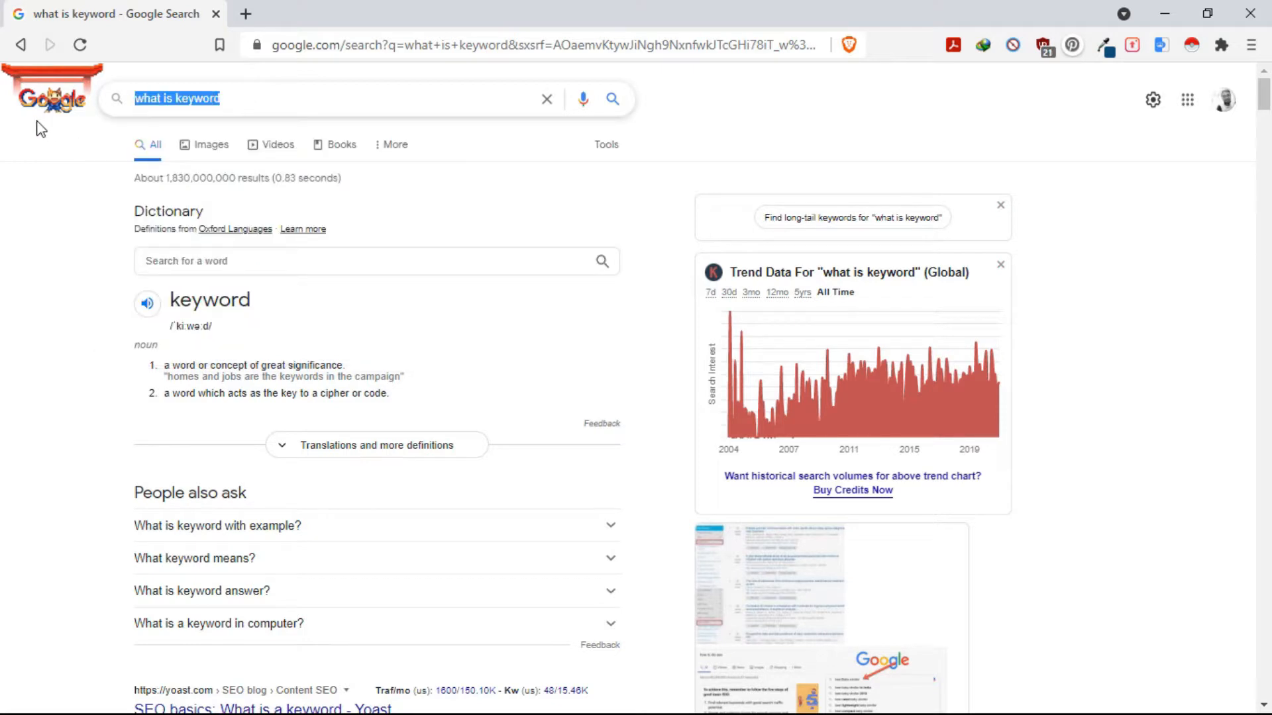
{"action": "key", "text": "BackSpace"}
{"action": "left_click", "coordinate": [96, 180]}
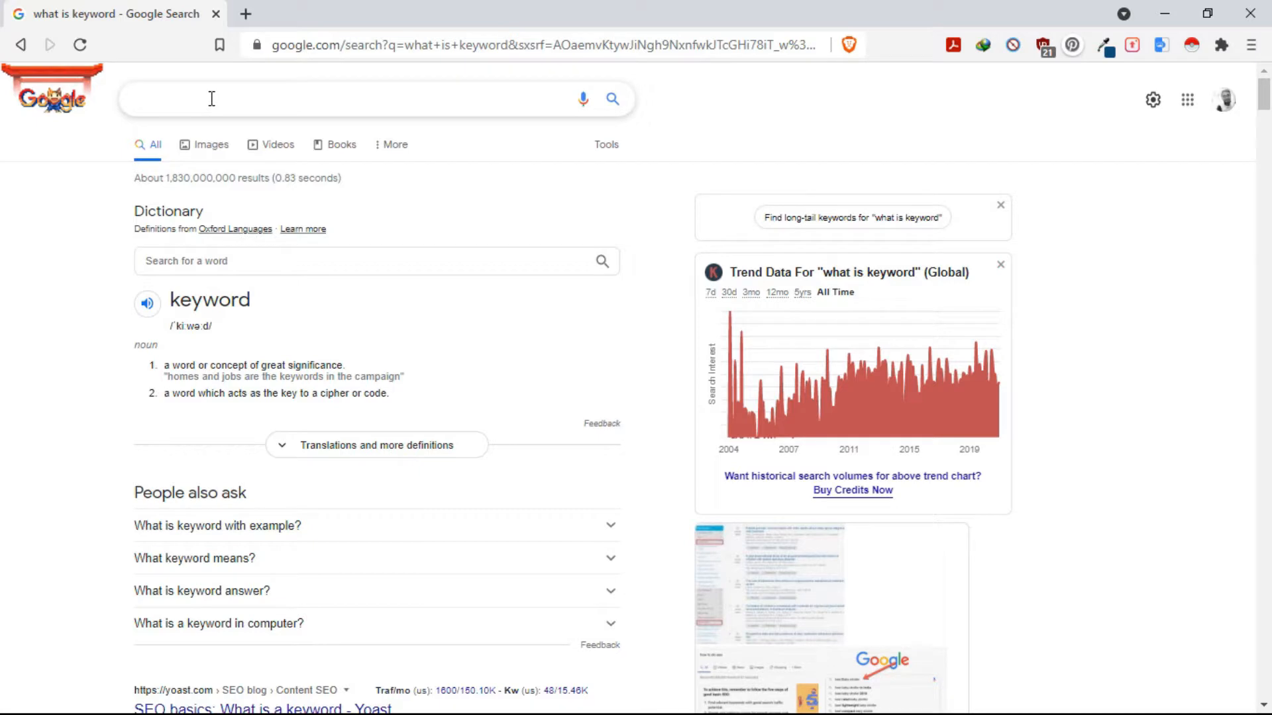
{"action": "left_click", "coordinate": [189, 101]}
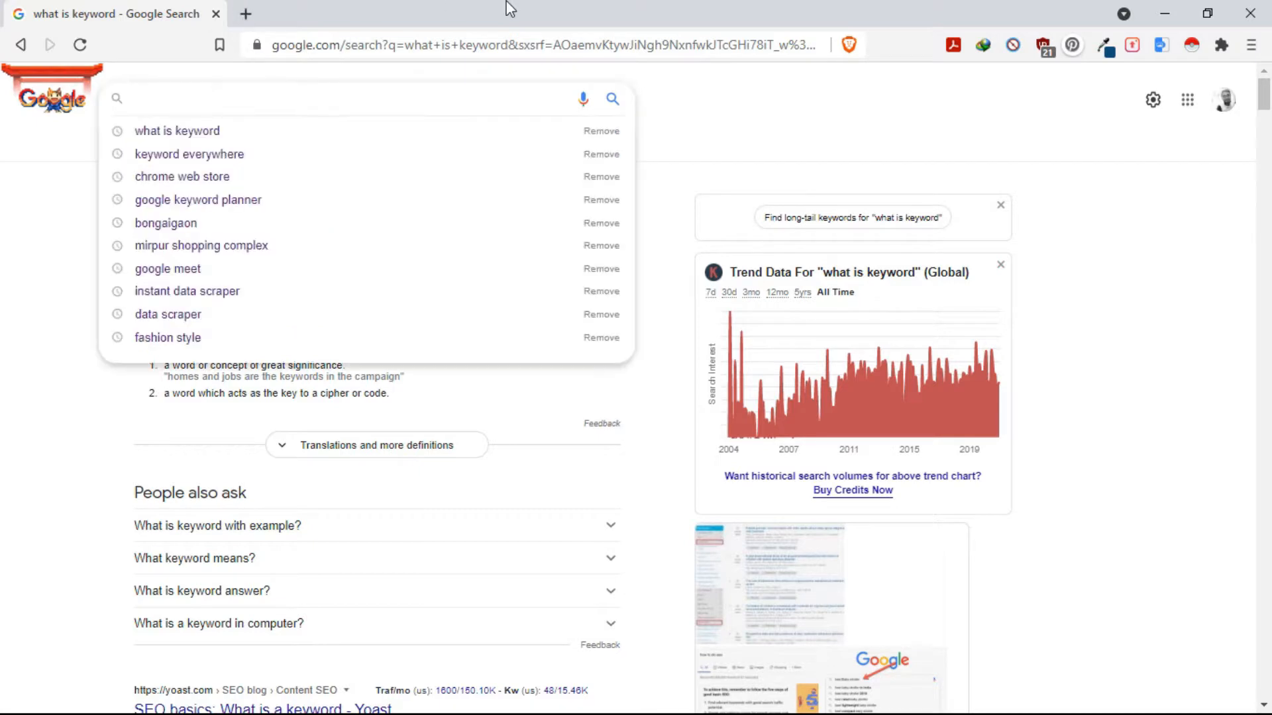
{"action": "type", "text": "mobile"}
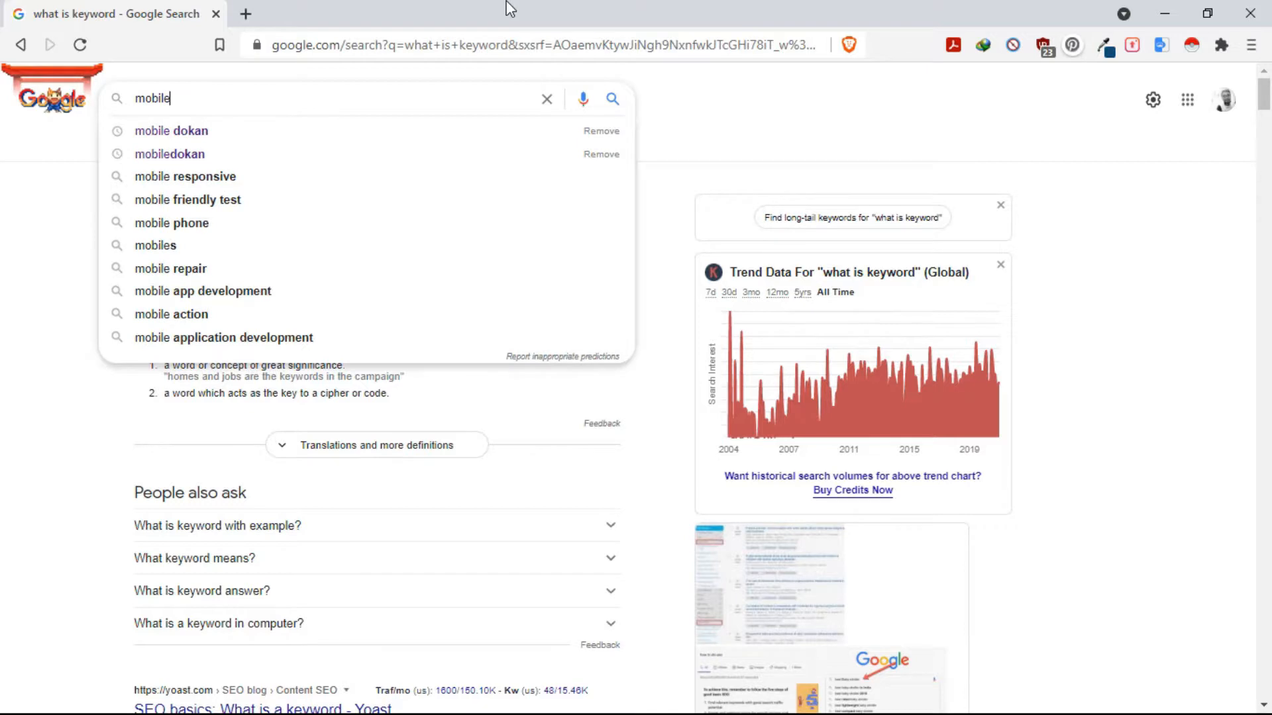
{"action": "key", "text": "Return"}
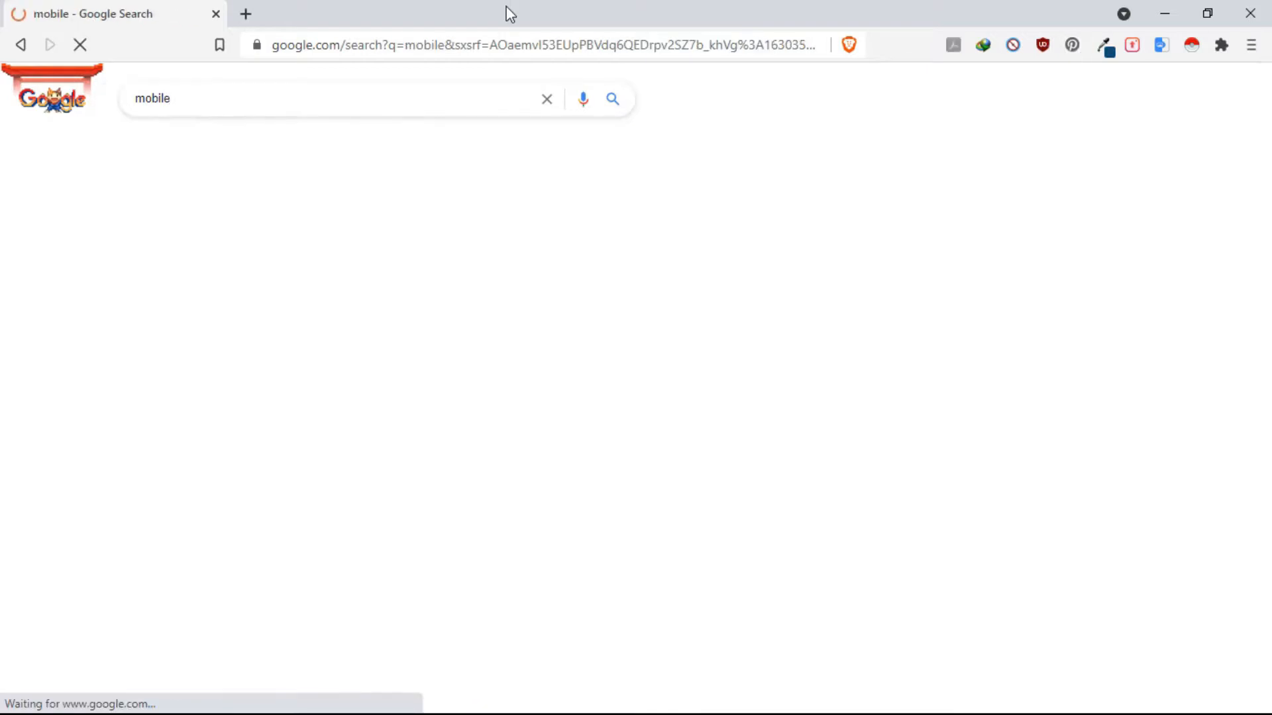
Step: Extend the "mobile" query to the suggested search "mobile dokan" and run it
{"action": "left_click_drag", "start_coordinate": [217, 94], "coordinate": [130, 97]}
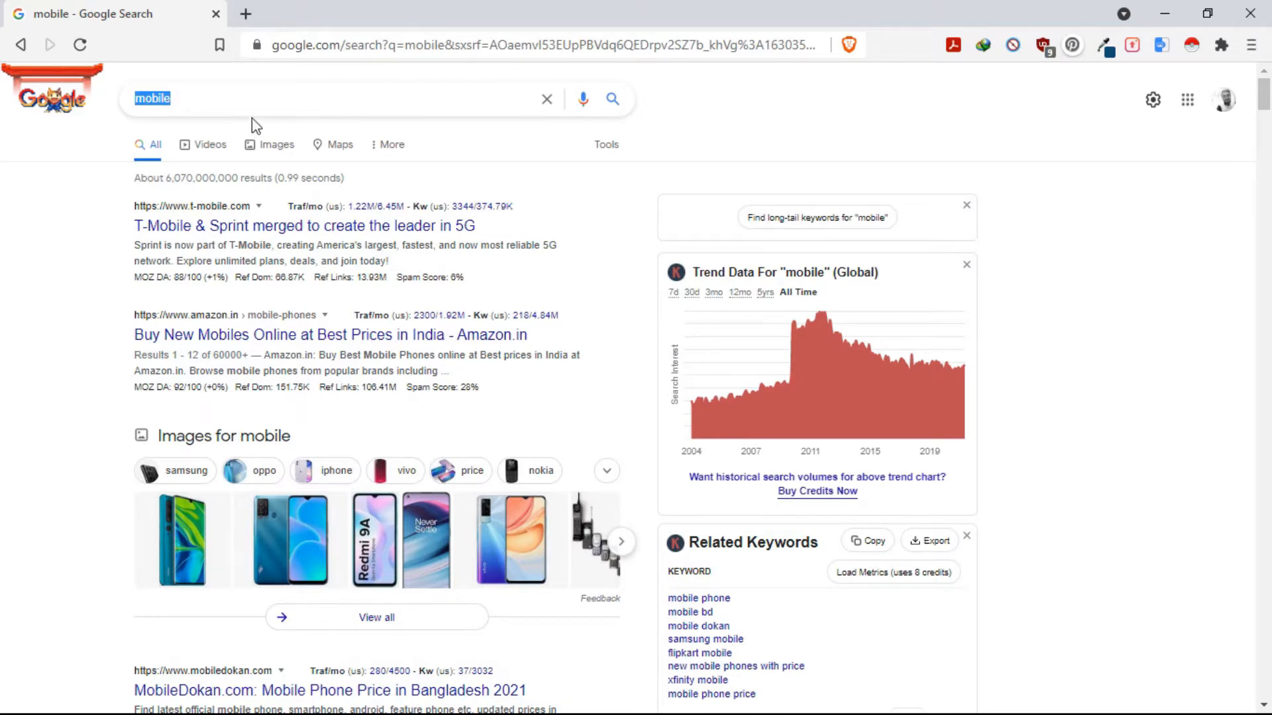
{"action": "left_click", "coordinate": [295, 110]}
{"action": "left_click", "coordinate": [295, 110]}
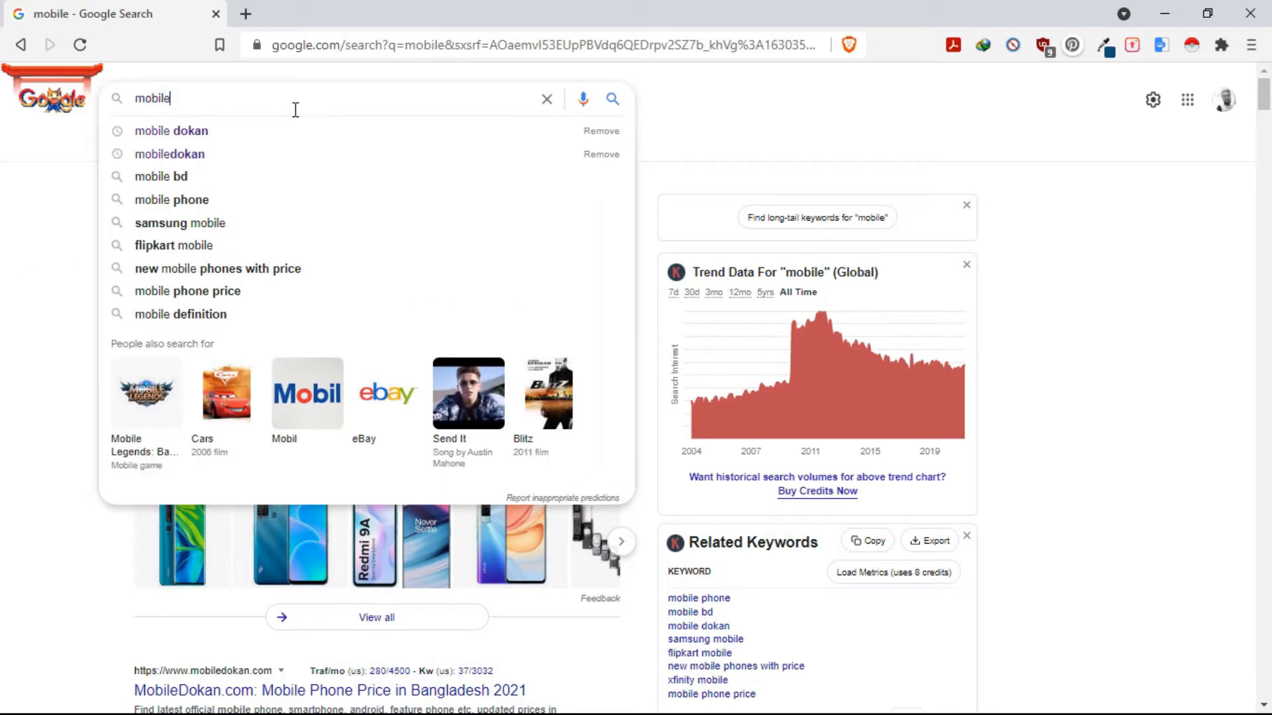
{"action": "key", "text": "Down"}
{"action": "key", "text": "Return"}
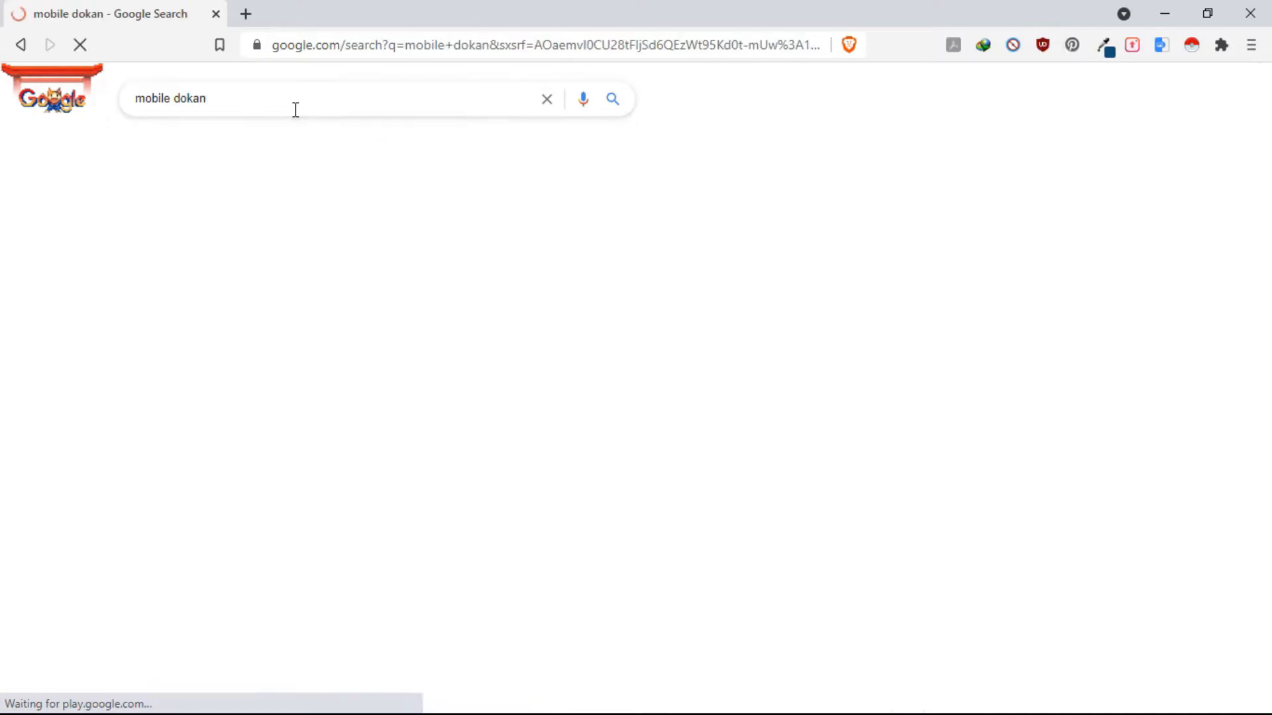
Step: Add "bangladesh" to the query and search for "mobile dokan bangladesh"
{"action": "left_click", "coordinate": [248, 104]}
{"action": "type", "text": "bangladesh"}
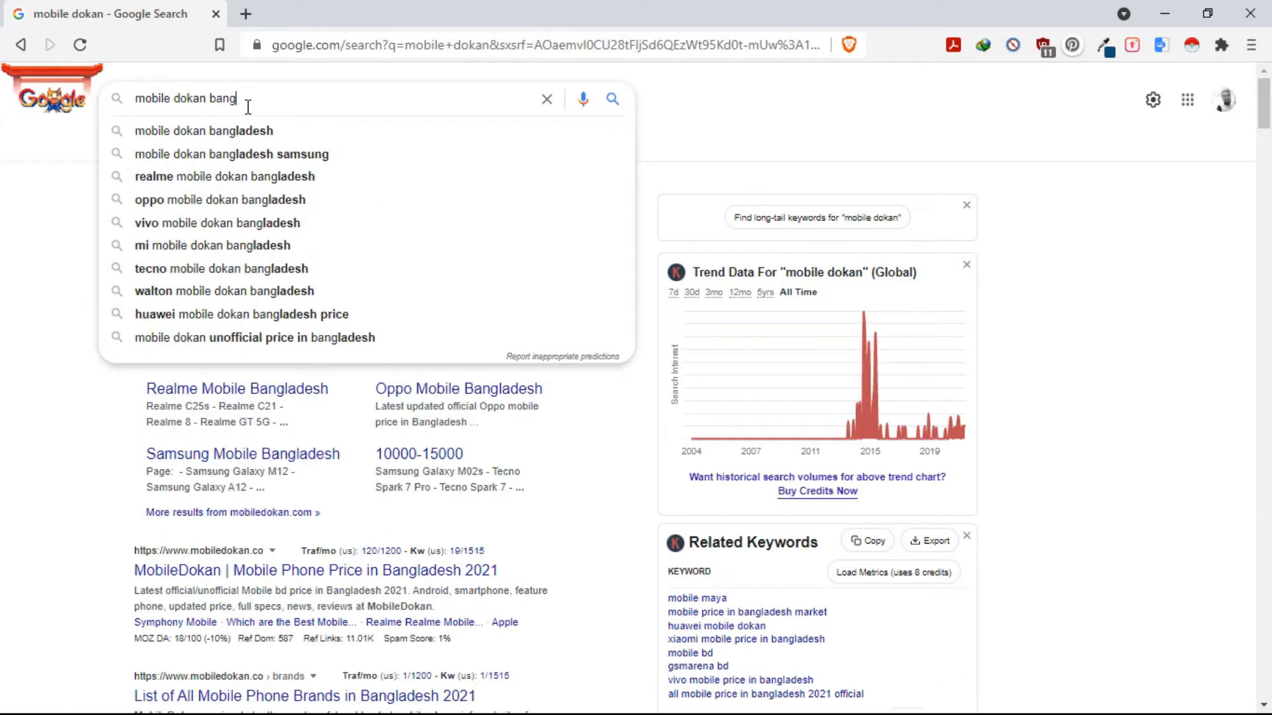
{"action": "key", "text": "Return"}
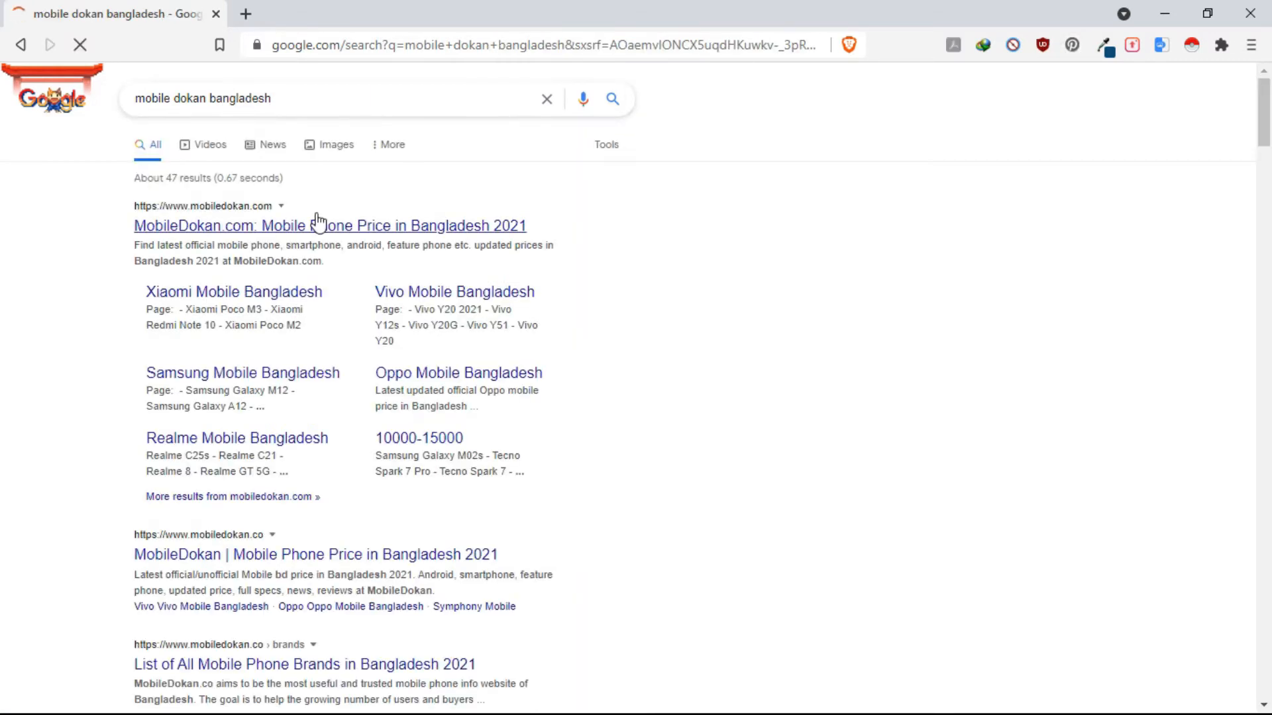
Step: Examine the "mobile dokan bangladesh" query, its search suggestions and the listed results
{"action": "left_click_drag", "start_coordinate": [273, 97], "coordinate": [78, 111]}
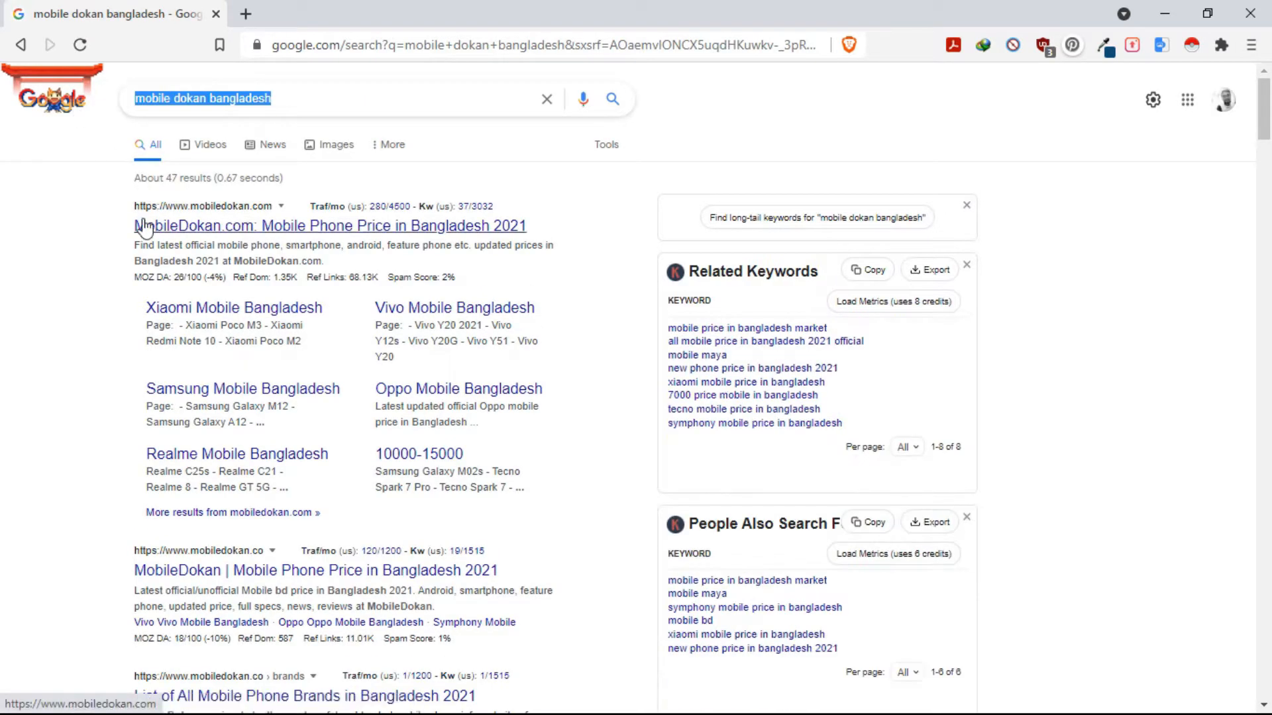
{"action": "left_click", "coordinate": [94, 192]}
{"action": "left_click_drag", "start_coordinate": [354, 98], "coordinate": [46, 112]}
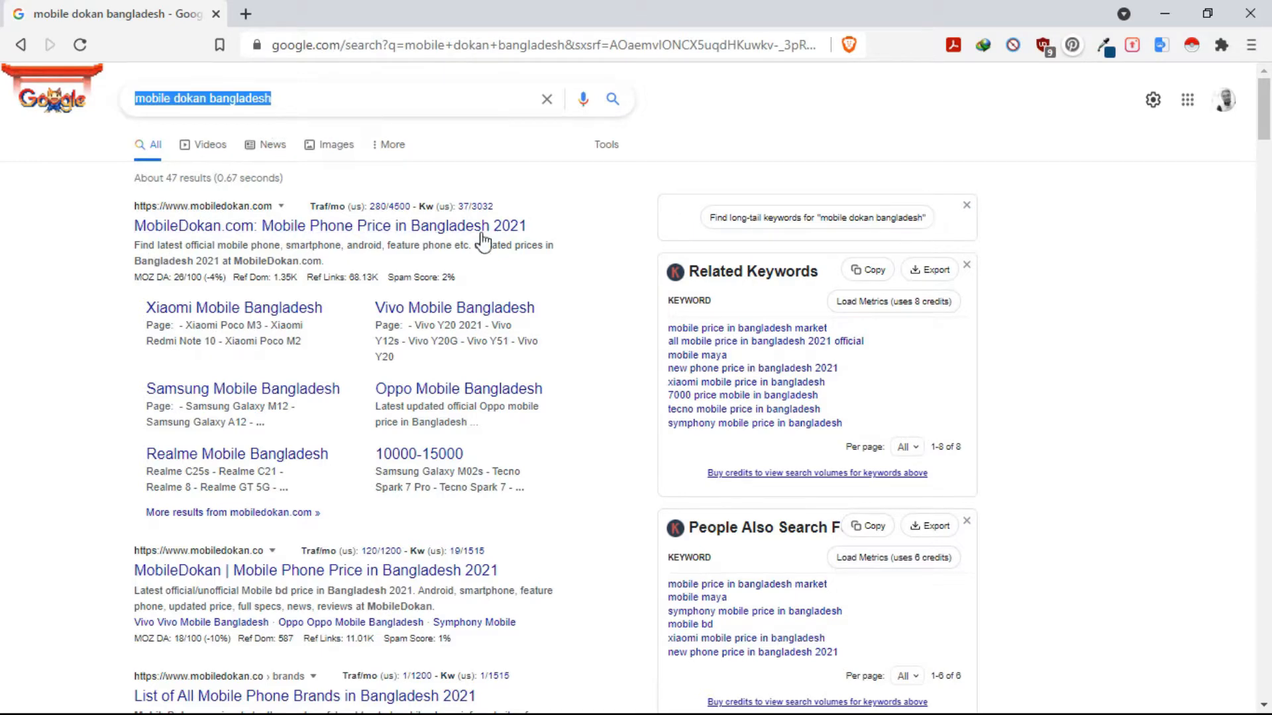
{"action": "left_click", "coordinate": [339, 109]}
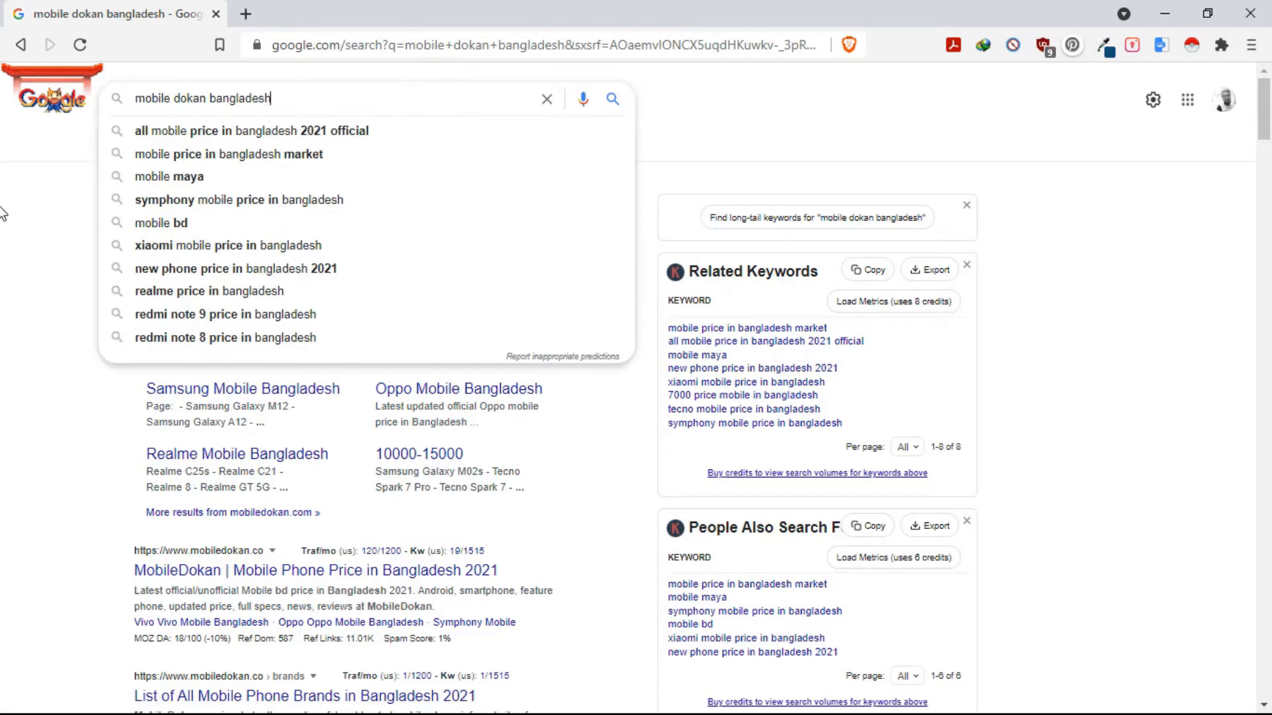
{"action": "left_click", "coordinate": [4, 338]}
{"action": "scroll", "coordinate": [241, 296], "scroll_direction": "down", "scroll_amount": 4}
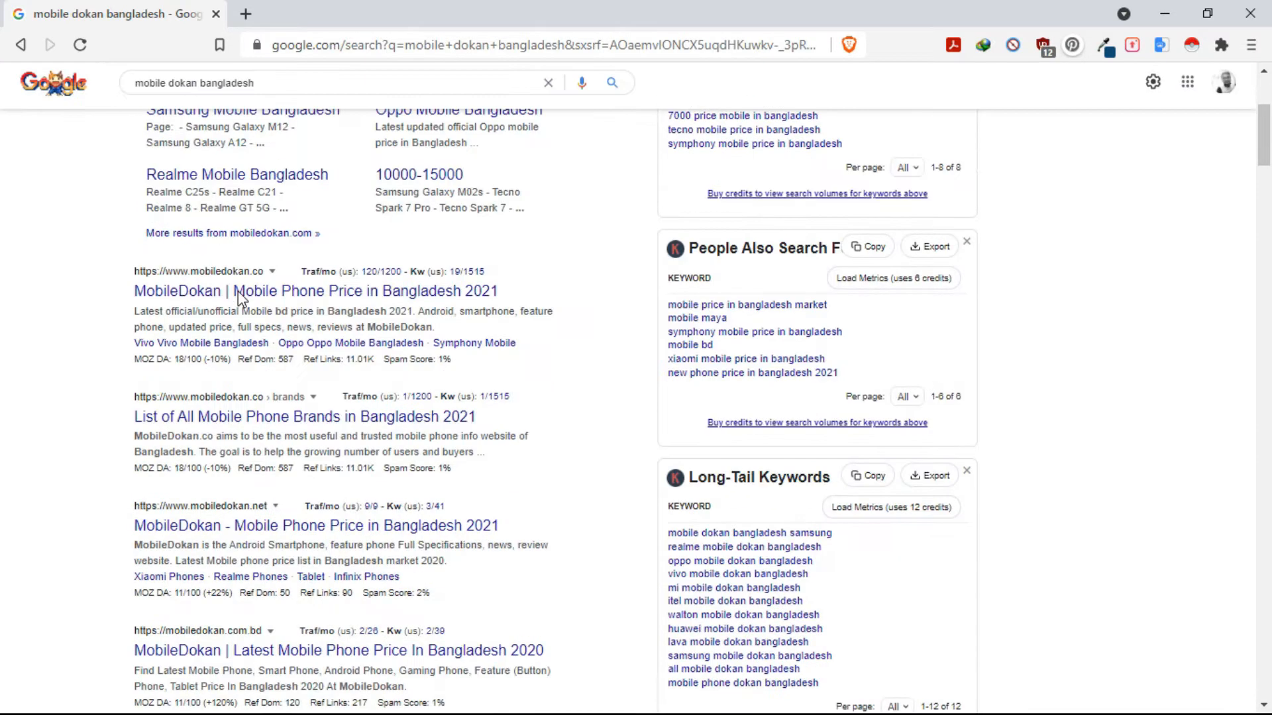
{"action": "scroll", "coordinate": [241, 292], "scroll_direction": "up", "scroll_amount": 4}
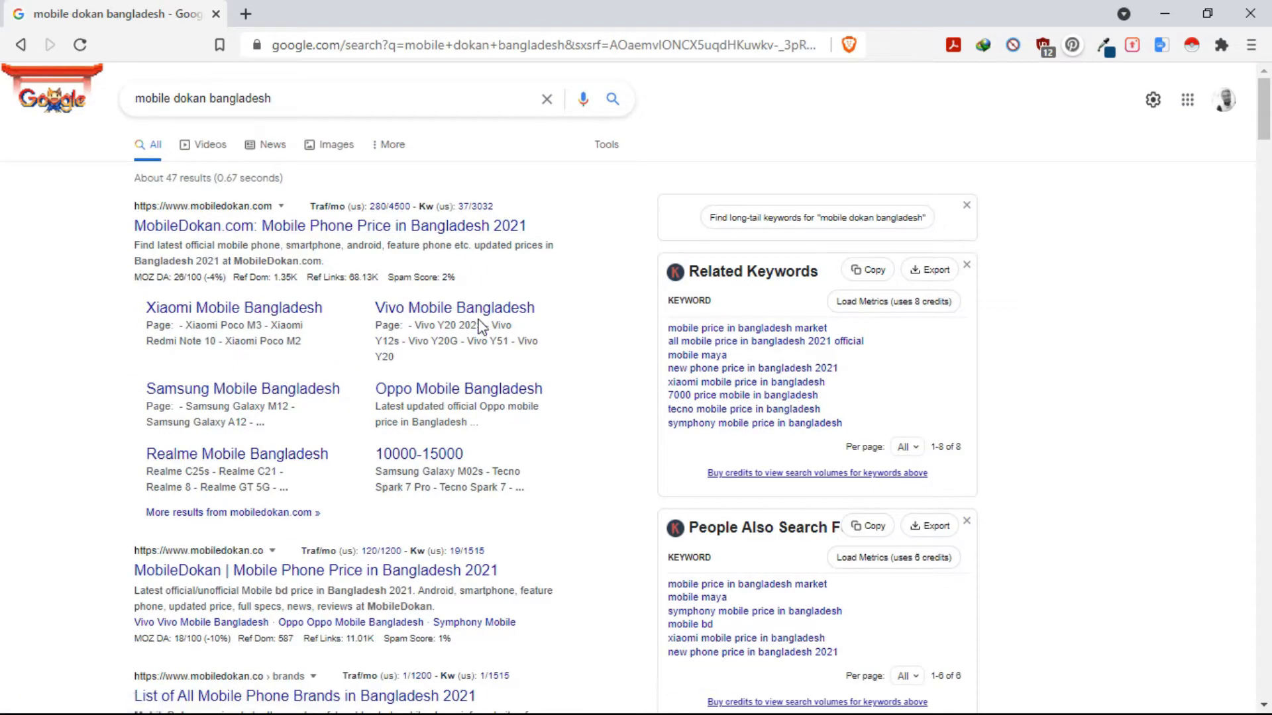
{"action": "scroll", "coordinate": [468, 395], "scroll_direction": "down", "scroll_amount": 5}
{"action": "scroll", "coordinate": [468, 395], "scroll_direction": "up", "scroll_amount": 5}
{"action": "left_click_drag", "start_coordinate": [329, 101], "coordinate": [3, 71]}
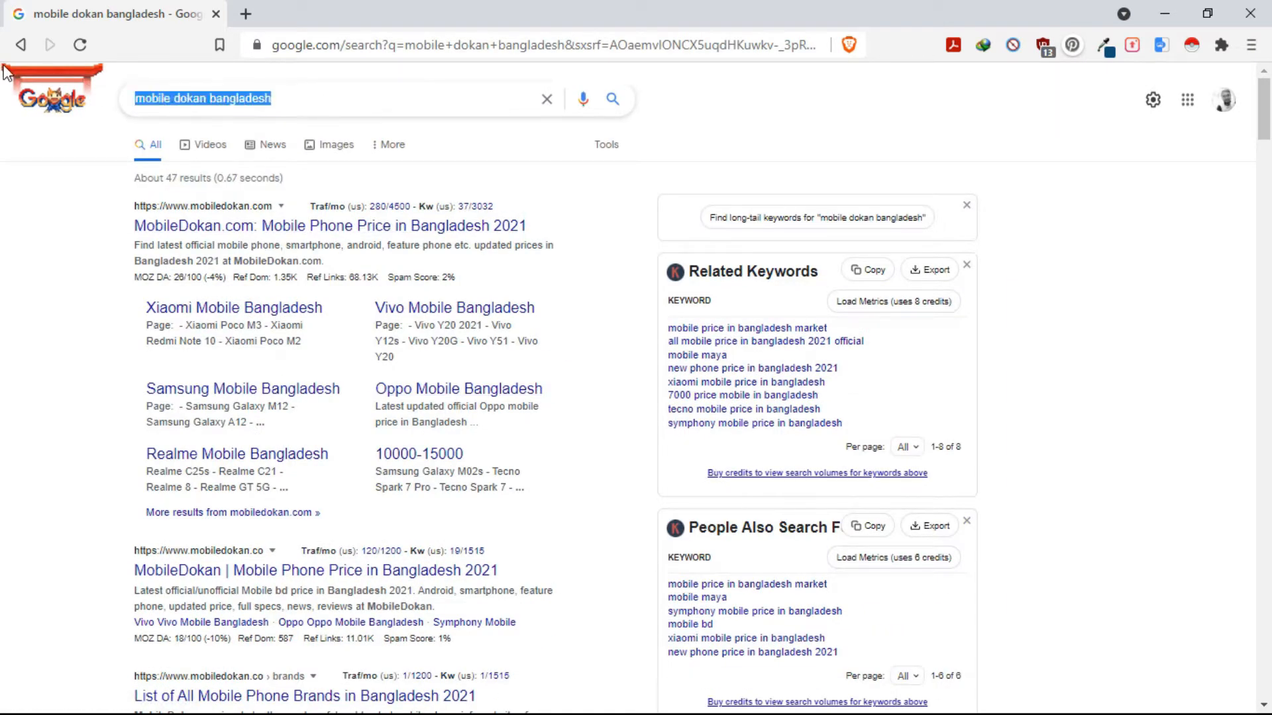
Step: Clear the existing query and search Google for "samsung"
{"action": "key", "text": "BackSpace"}
{"action": "left_click", "coordinate": [14, 272]}
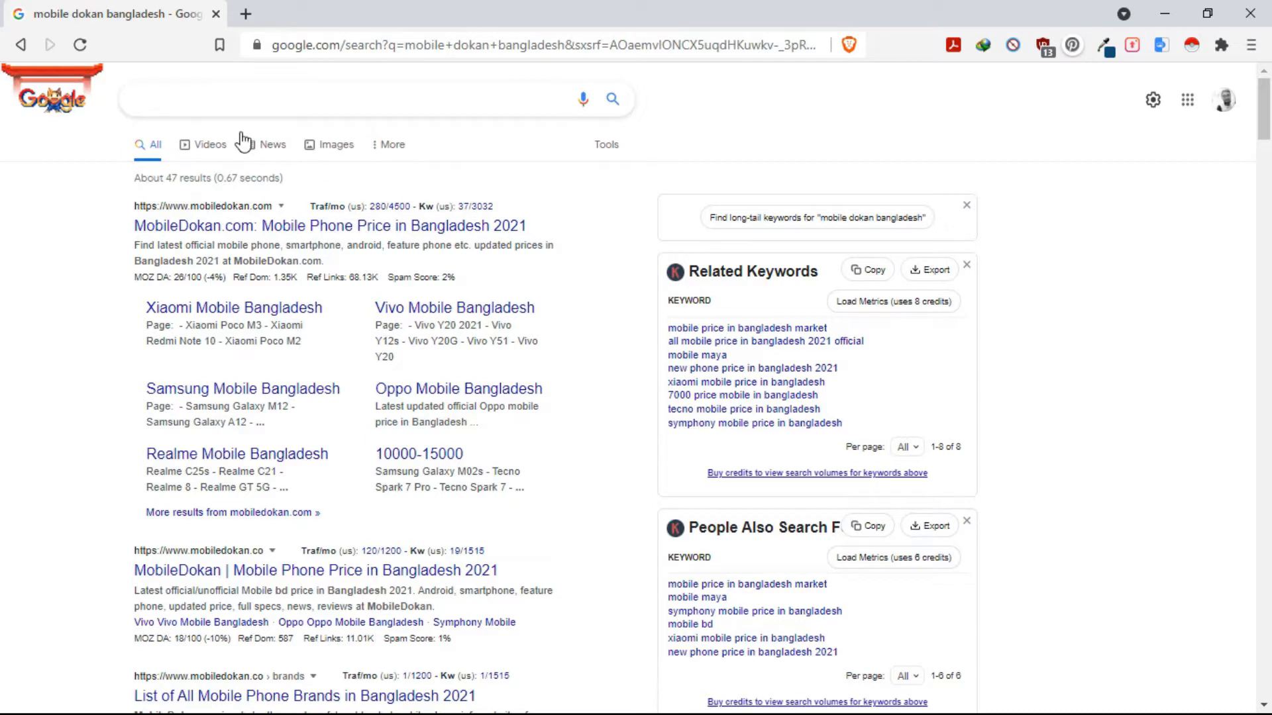
{"action": "left_click", "coordinate": [171, 96]}
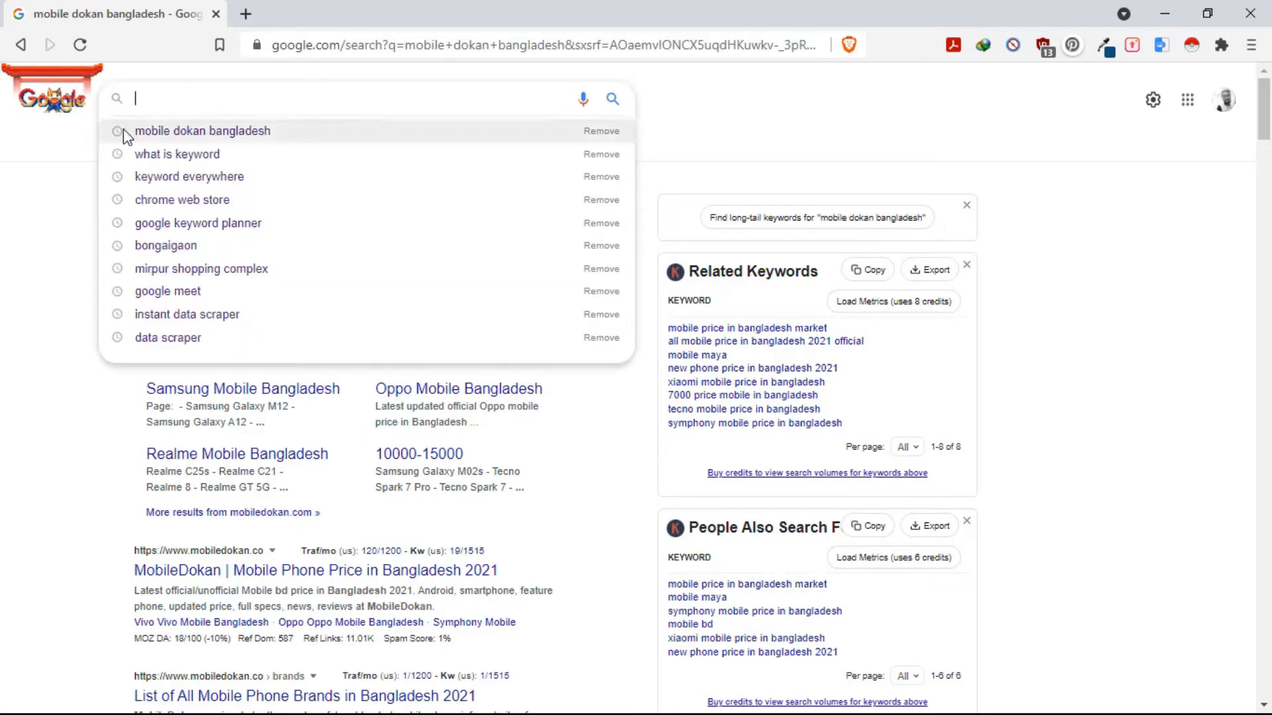
{"action": "left_click", "coordinate": [6, 259]}
{"action": "left_click", "coordinate": [191, 98]}
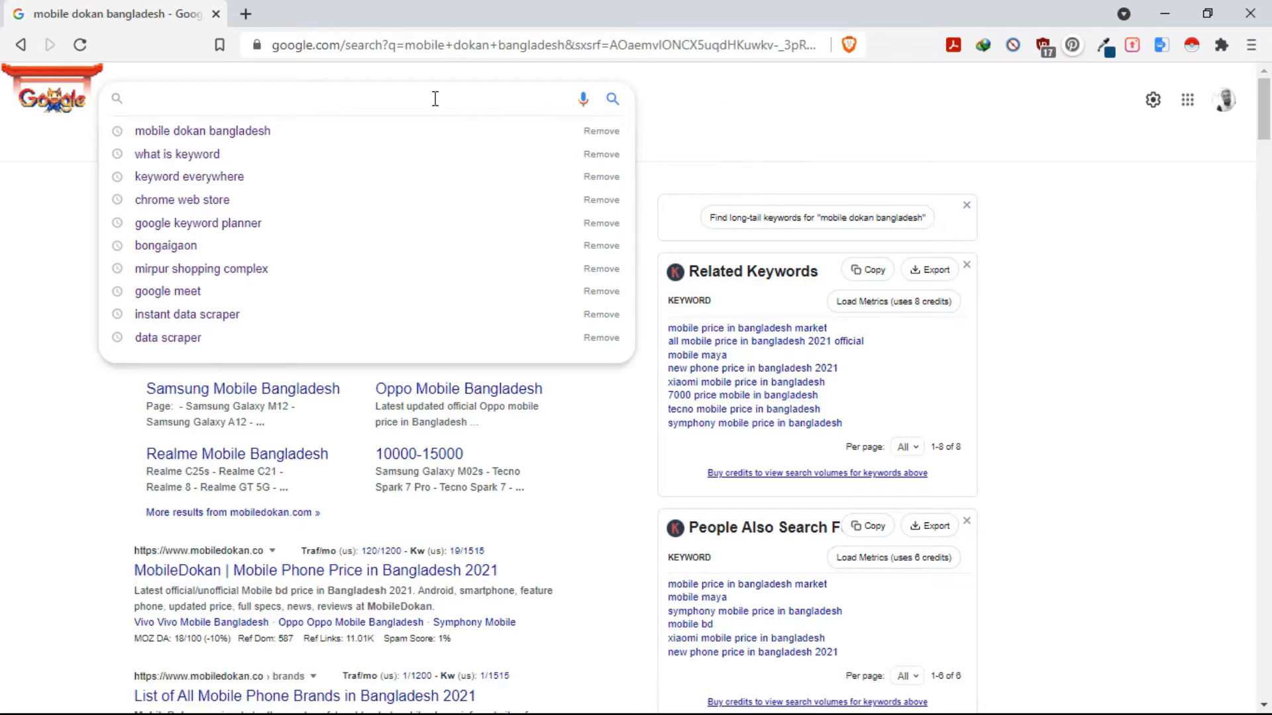
{"action": "left_click", "coordinate": [728, 131]}
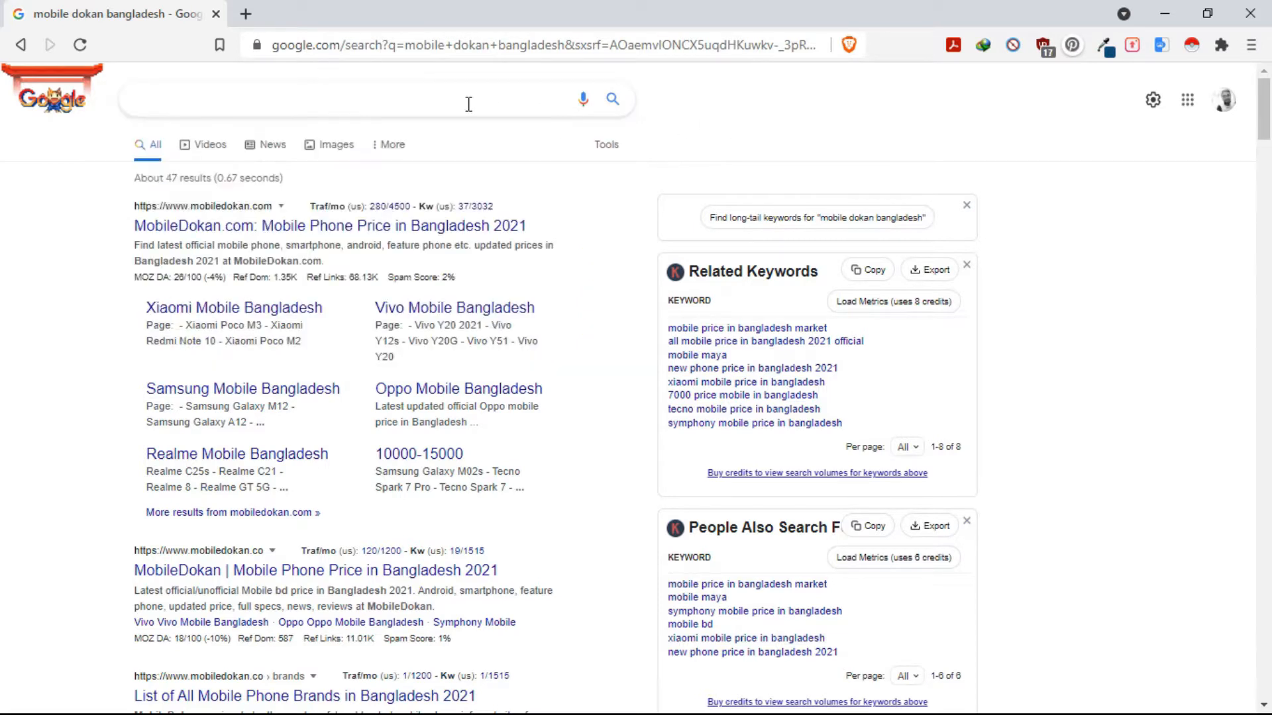
{"action": "left_click", "coordinate": [347, 106]}
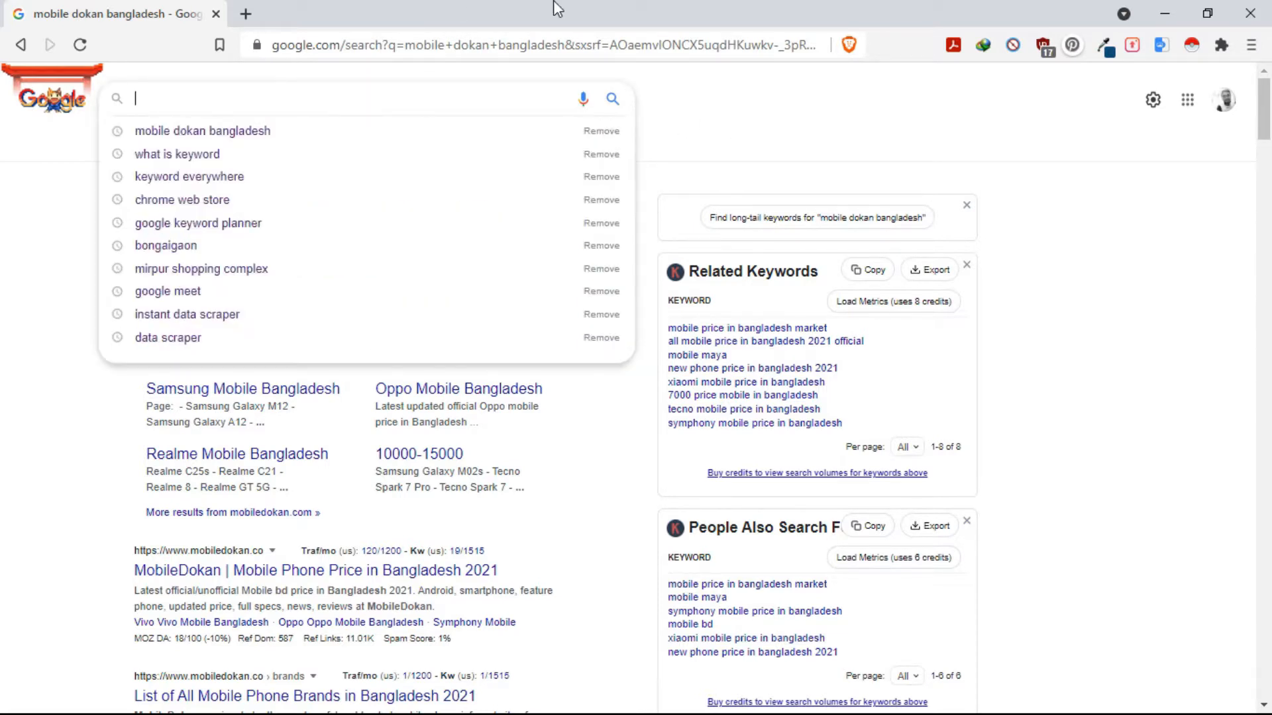
{"action": "type", "text": "sam"}
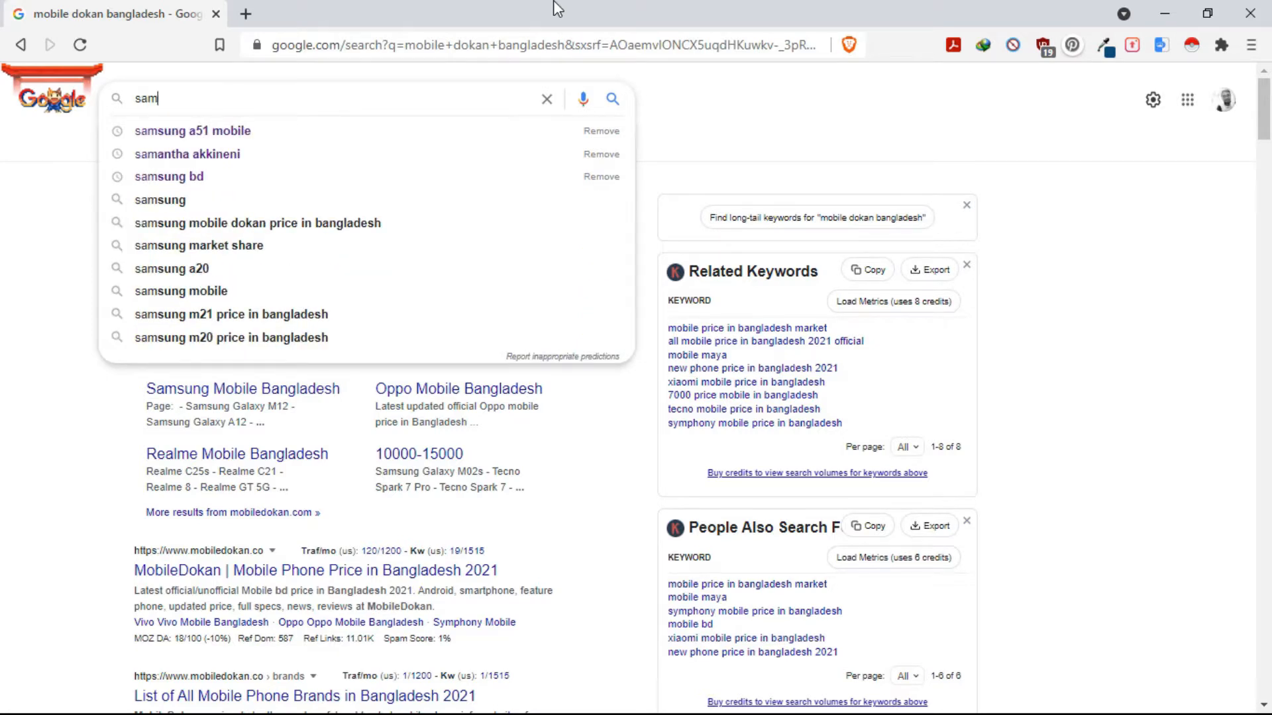
{"action": "type", "text": "sa"}
{"action": "key", "text": "BackSpace"}
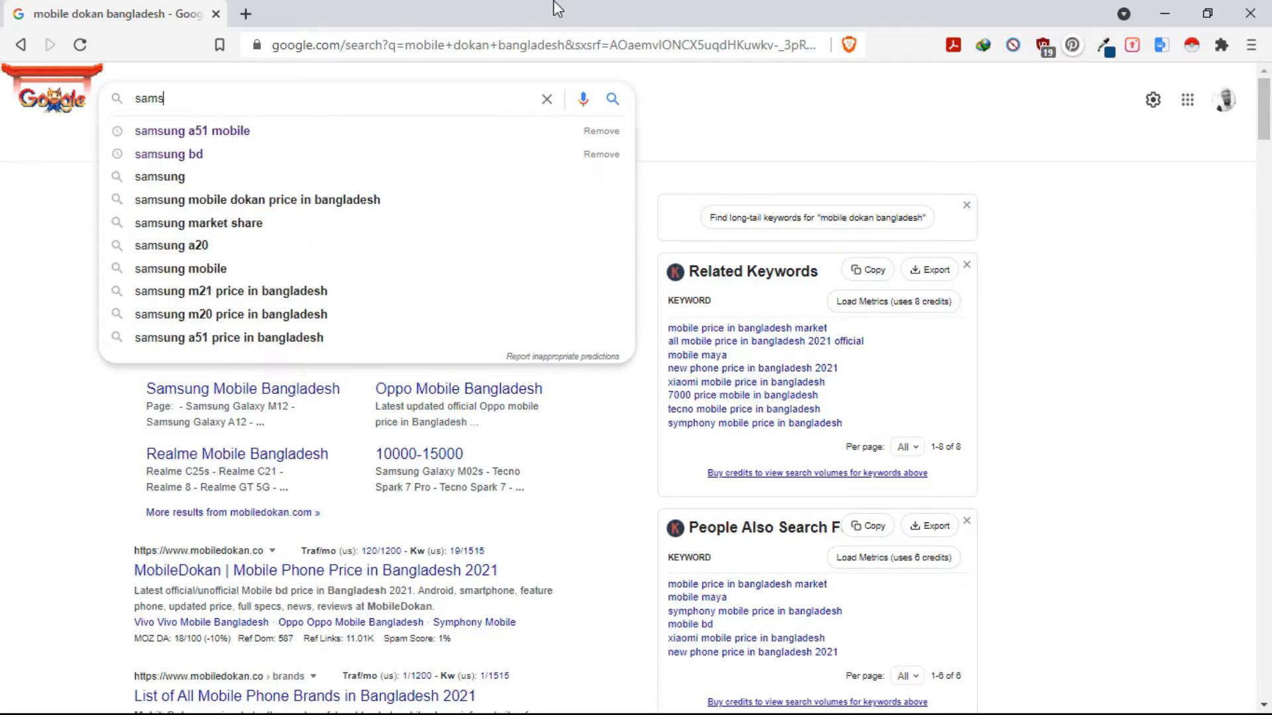
{"action": "type", "text": "ung"}
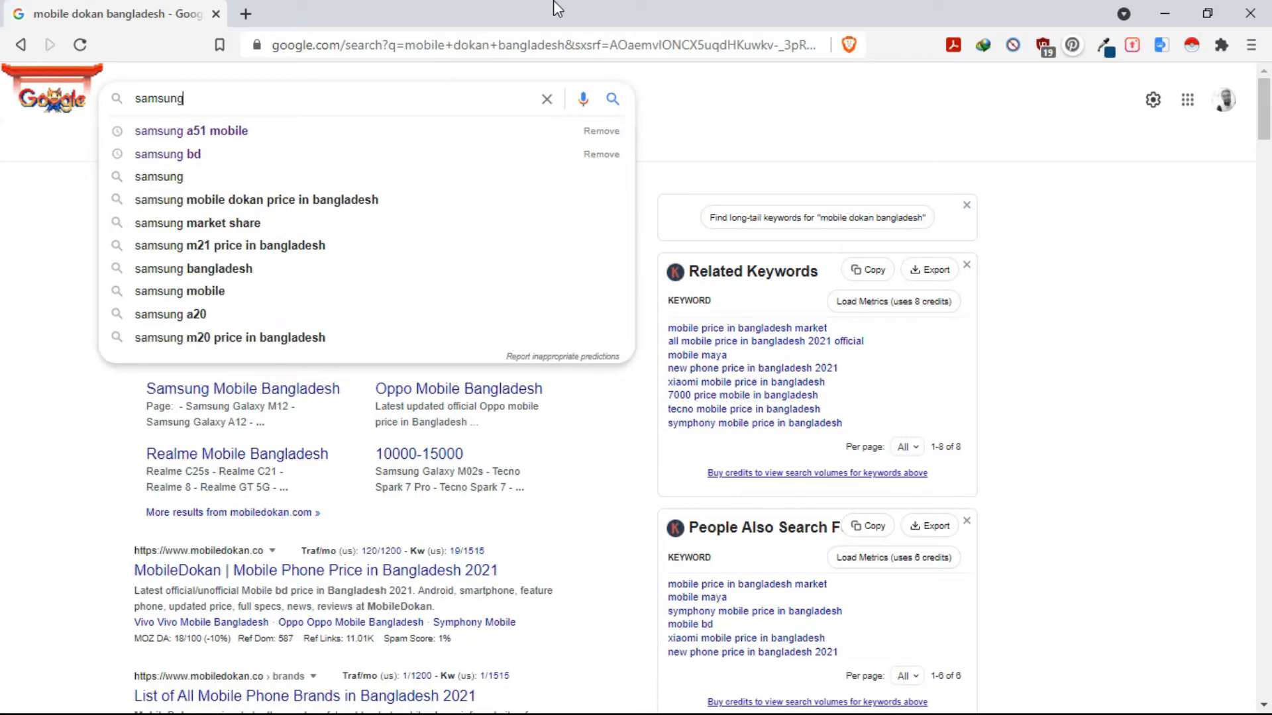
{"action": "key", "text": "Return"}
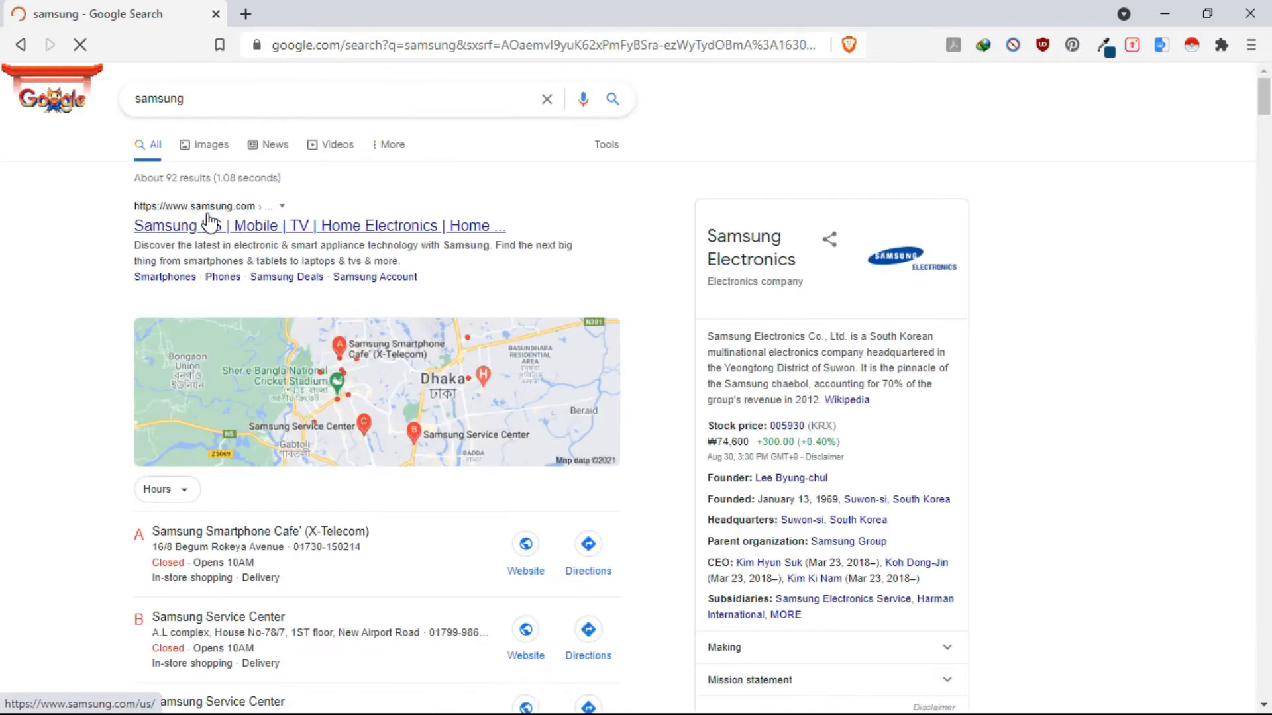
Step: Examine the one-word "samsung" query, its search suggestions, the listed results and the search trend chart
{"action": "left_click", "coordinate": [218, 110]}
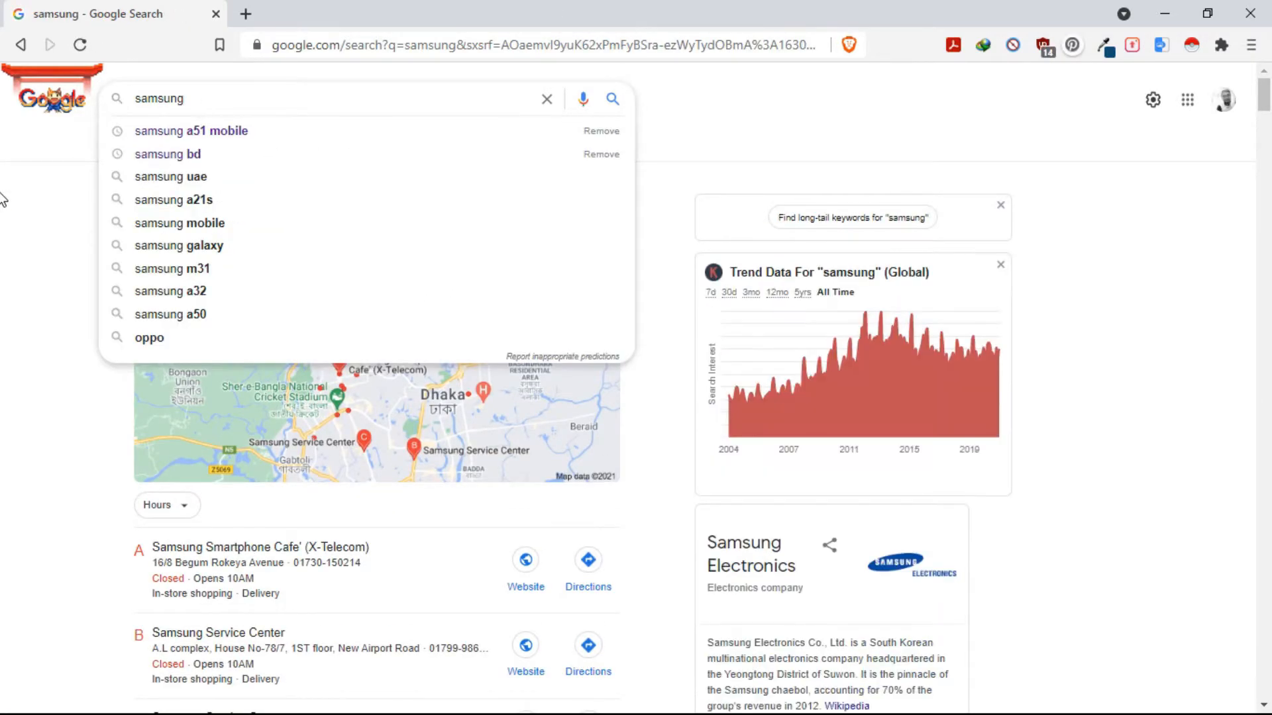
{"action": "scroll", "coordinate": [365, 319], "scroll_direction": "down", "scroll_amount": 8}
{"action": "scroll", "coordinate": [366, 320], "scroll_direction": "down", "scroll_amount": 8}
{"action": "scroll", "coordinate": [367, 322], "scroll_direction": "up", "scroll_amount": 20}
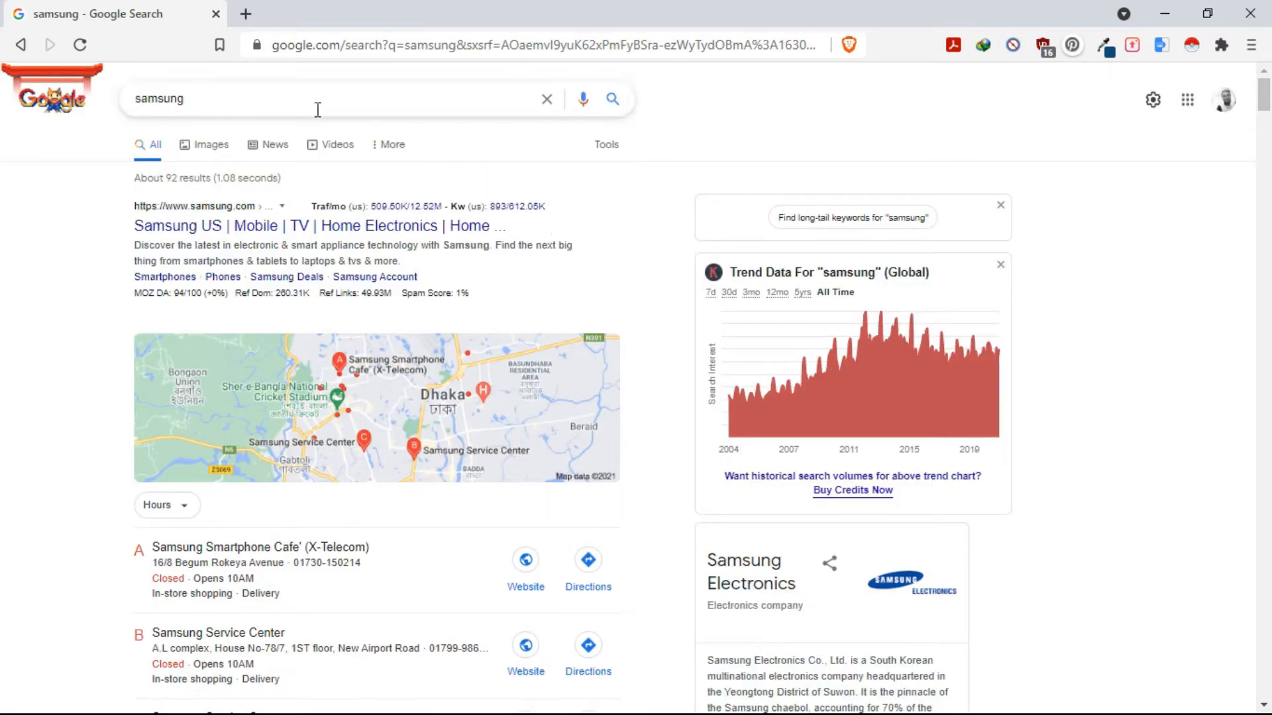
{"action": "left_click", "coordinate": [323, 107]}
{"action": "left_click", "coordinate": [10, 199]}
{"action": "left_click_drag", "start_coordinate": [205, 104], "coordinate": [25, 89]}
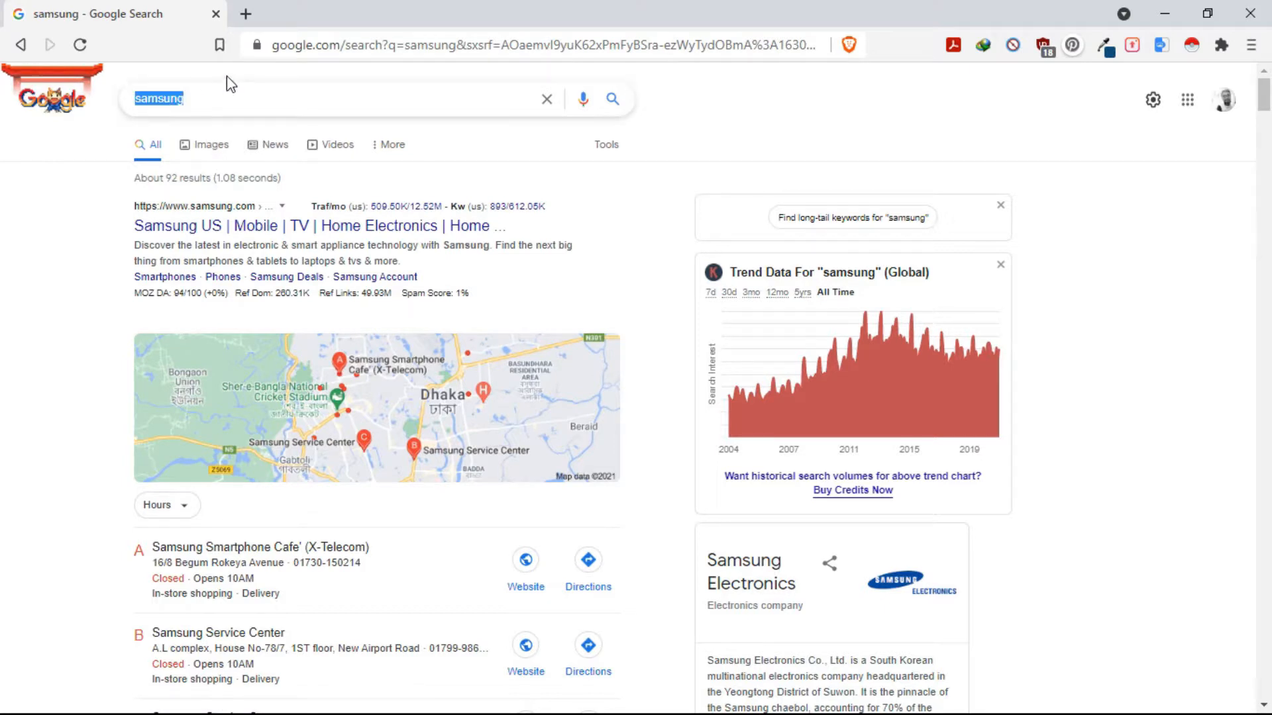
{"action": "left_click", "coordinate": [742, 145]}
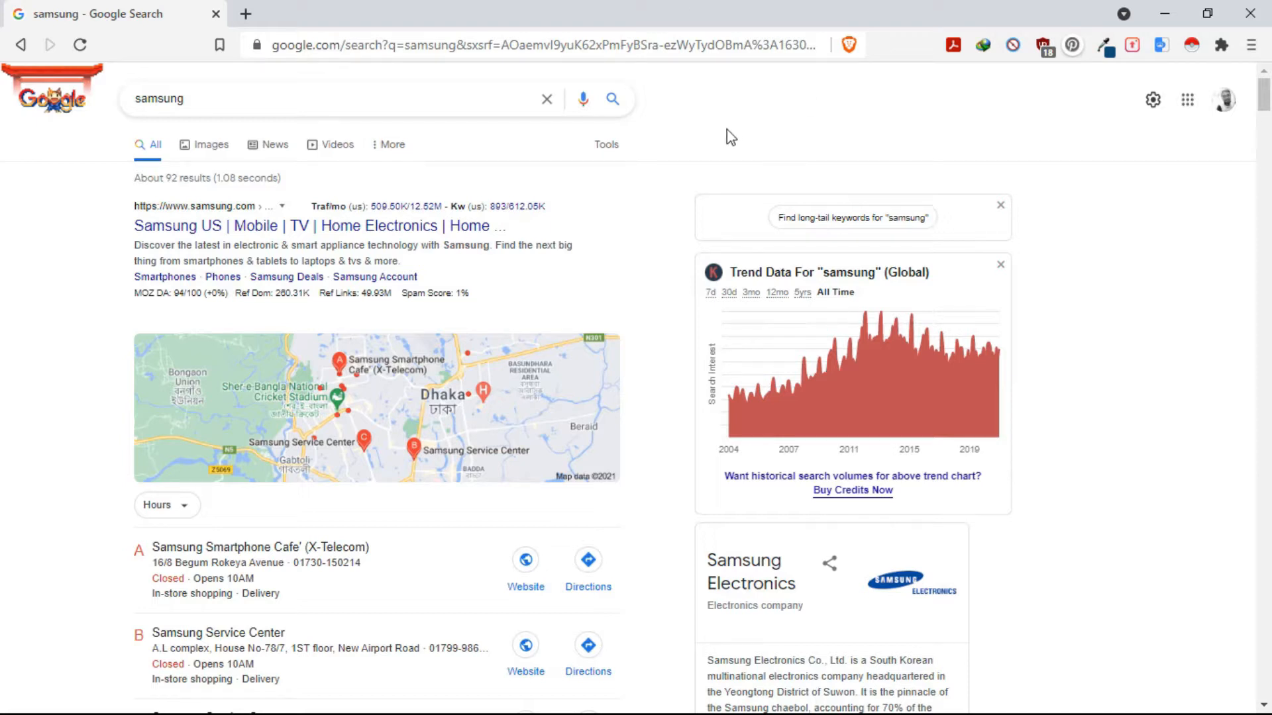
{"action": "left_click", "coordinate": [46, 233]}
{"action": "scroll", "coordinate": [371, 290], "scroll_direction": "down", "scroll_amount": 2}
{"action": "scroll", "coordinate": [371, 289], "scroll_direction": "down", "scroll_amount": 5}
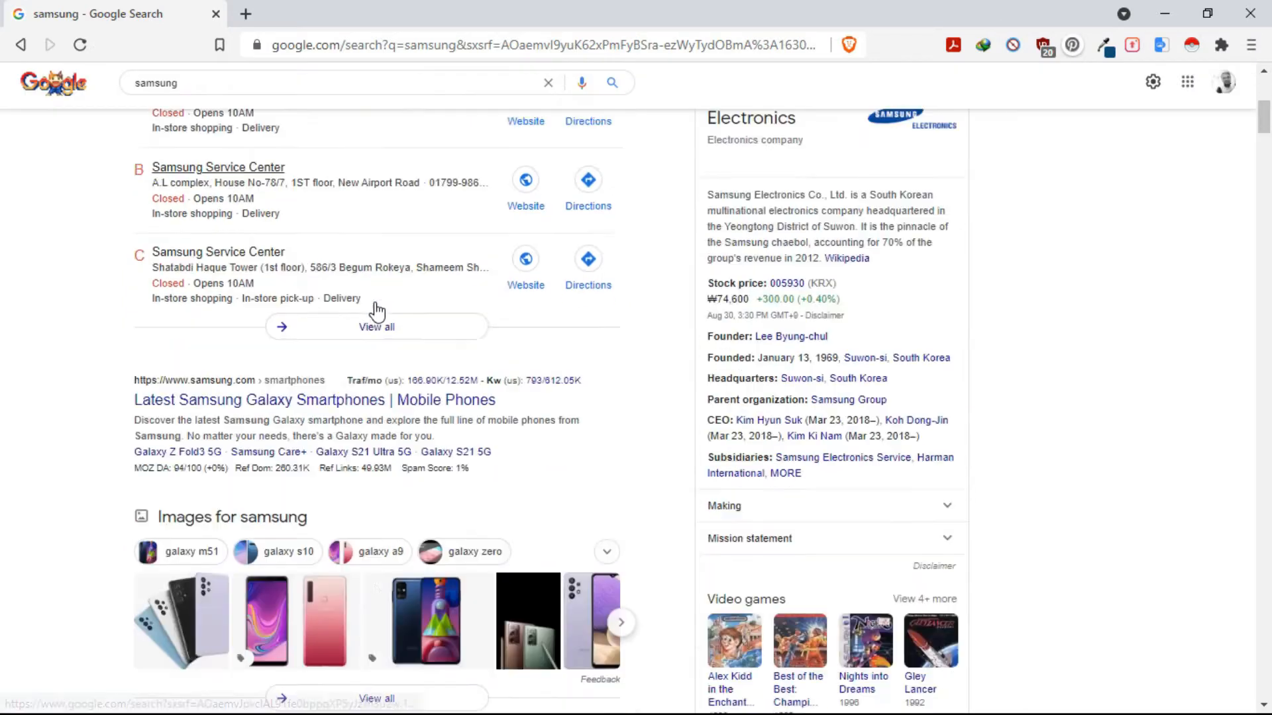
{"action": "scroll", "coordinate": [372, 331], "scroll_direction": "up", "scroll_amount": 7}
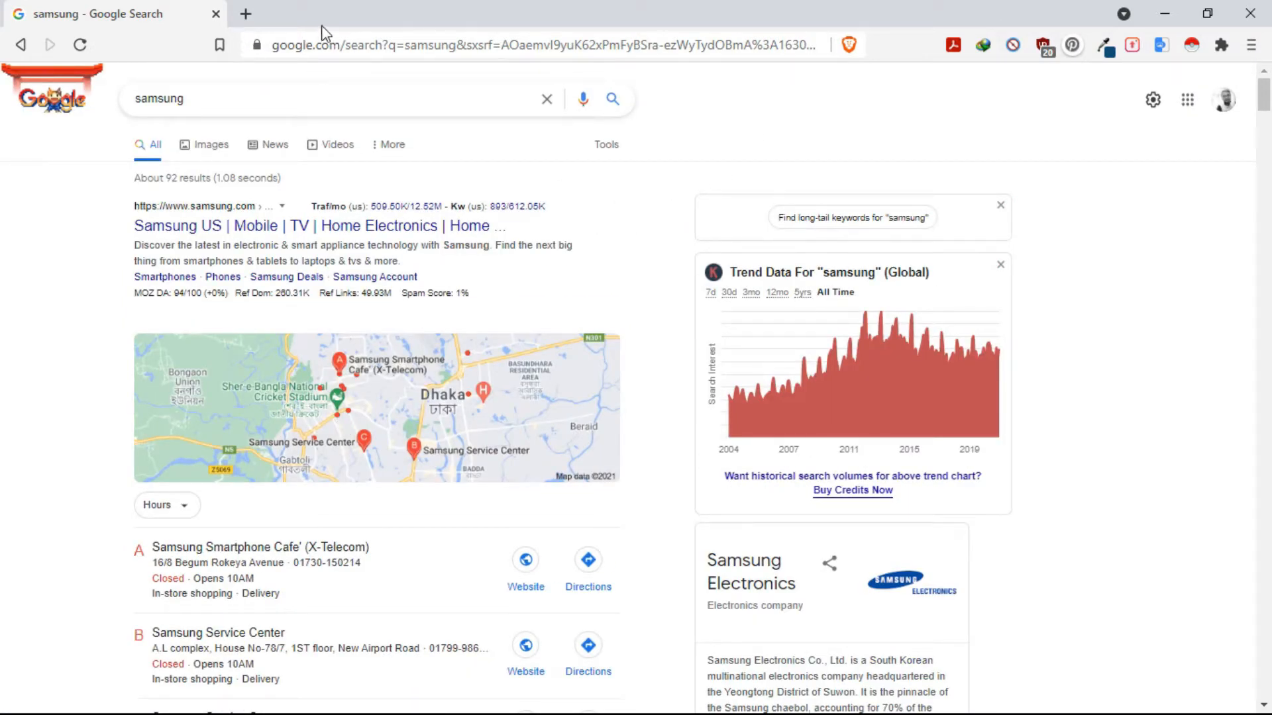
{"action": "scroll", "coordinate": [831, 338], "scroll_direction": "down", "scroll_amount": 2}
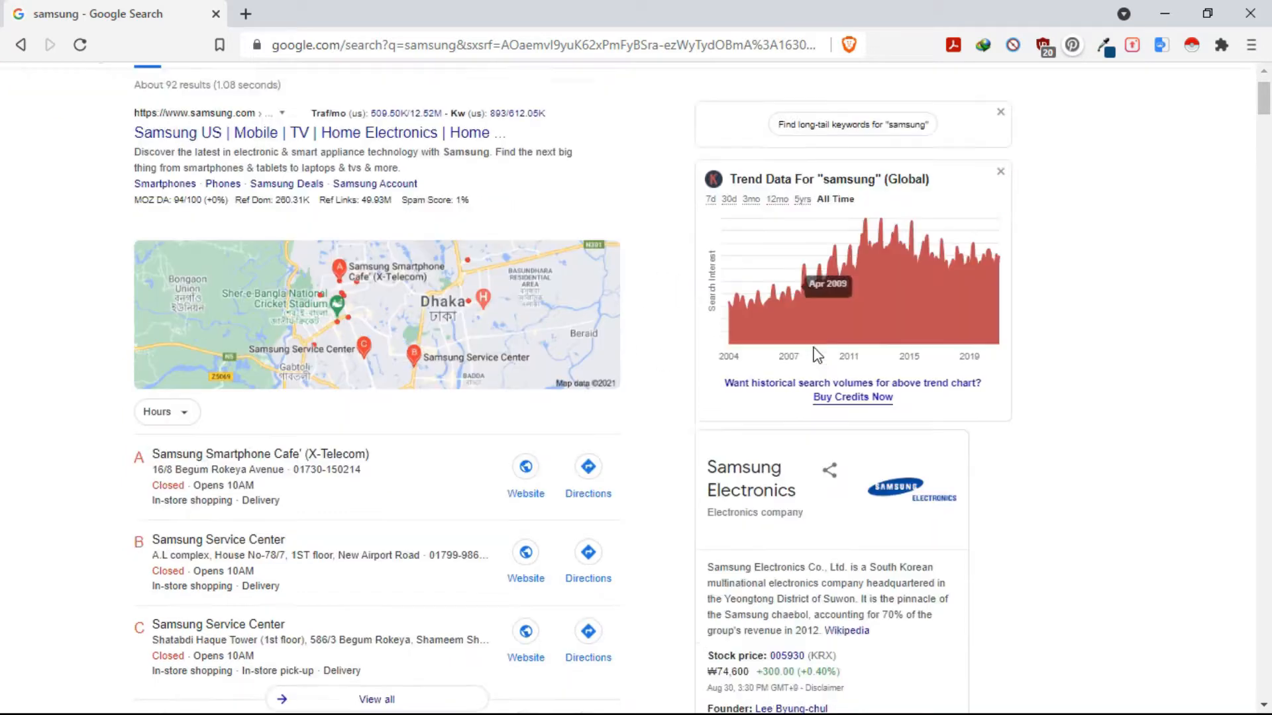
{"action": "scroll", "coordinate": [774, 312], "scroll_direction": "up", "scroll_amount": 2}
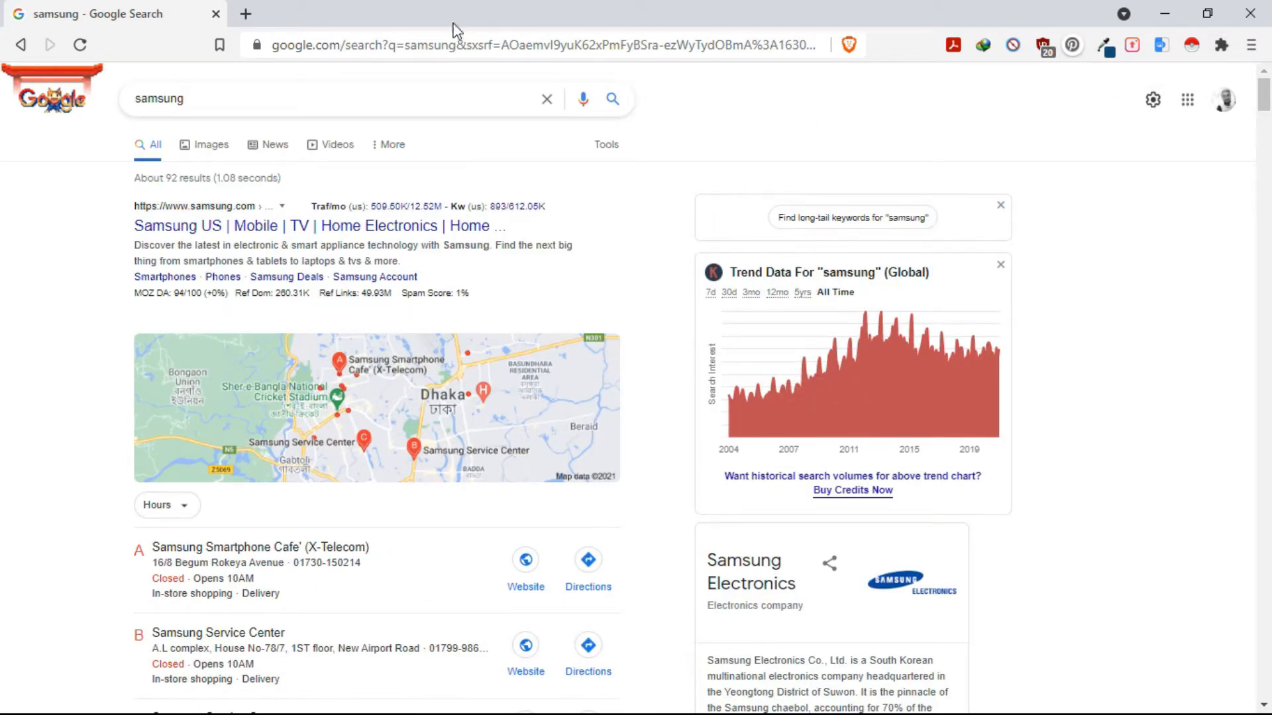
Step: Replace the query with the suggested search "chrome web store" and open the Chrome Web Store result
{"action": "left_click_drag", "start_coordinate": [276, 101], "coordinate": [10, 75]}
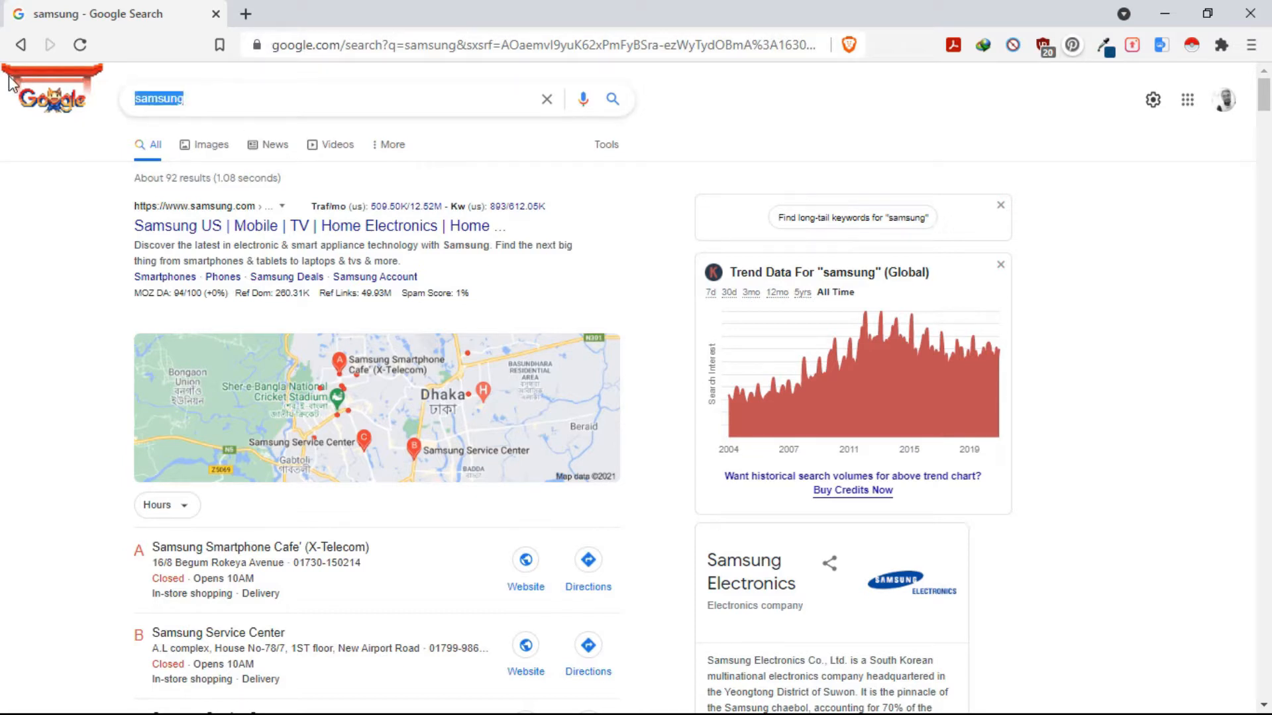
{"action": "type", "text": "chrome"}
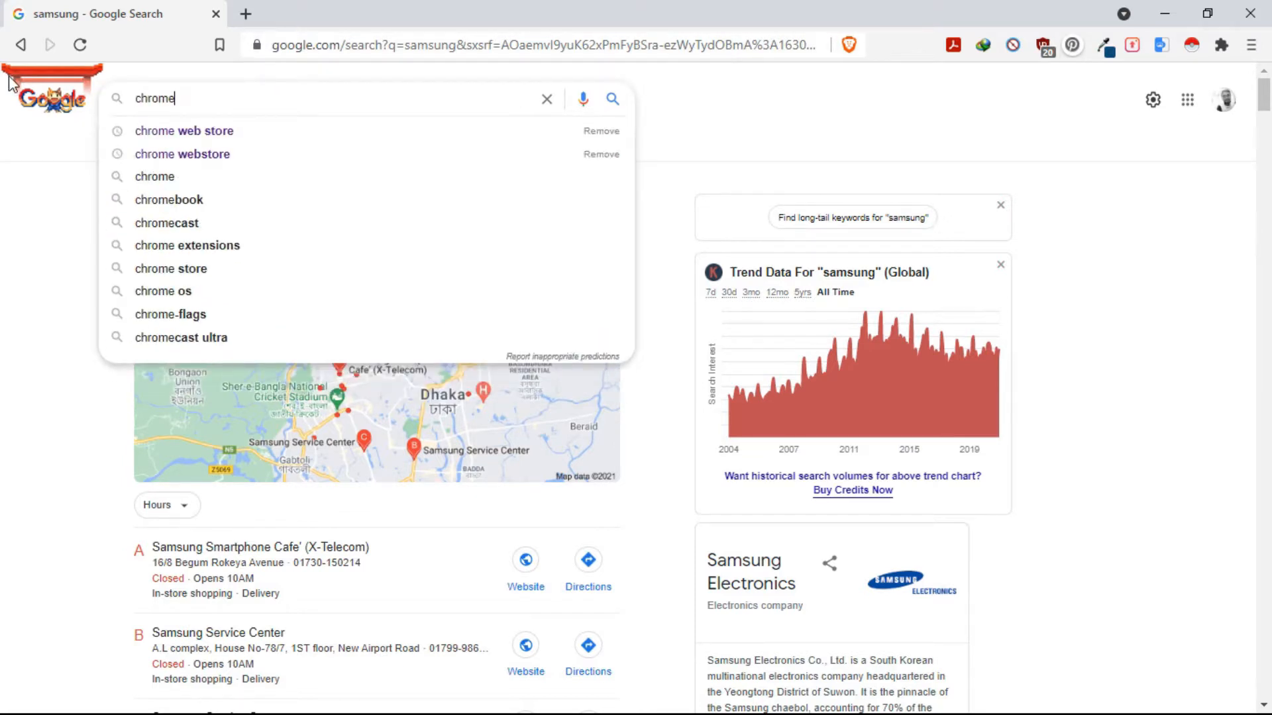
{"action": "key", "text": "Down"}
{"action": "key", "text": "Return"}
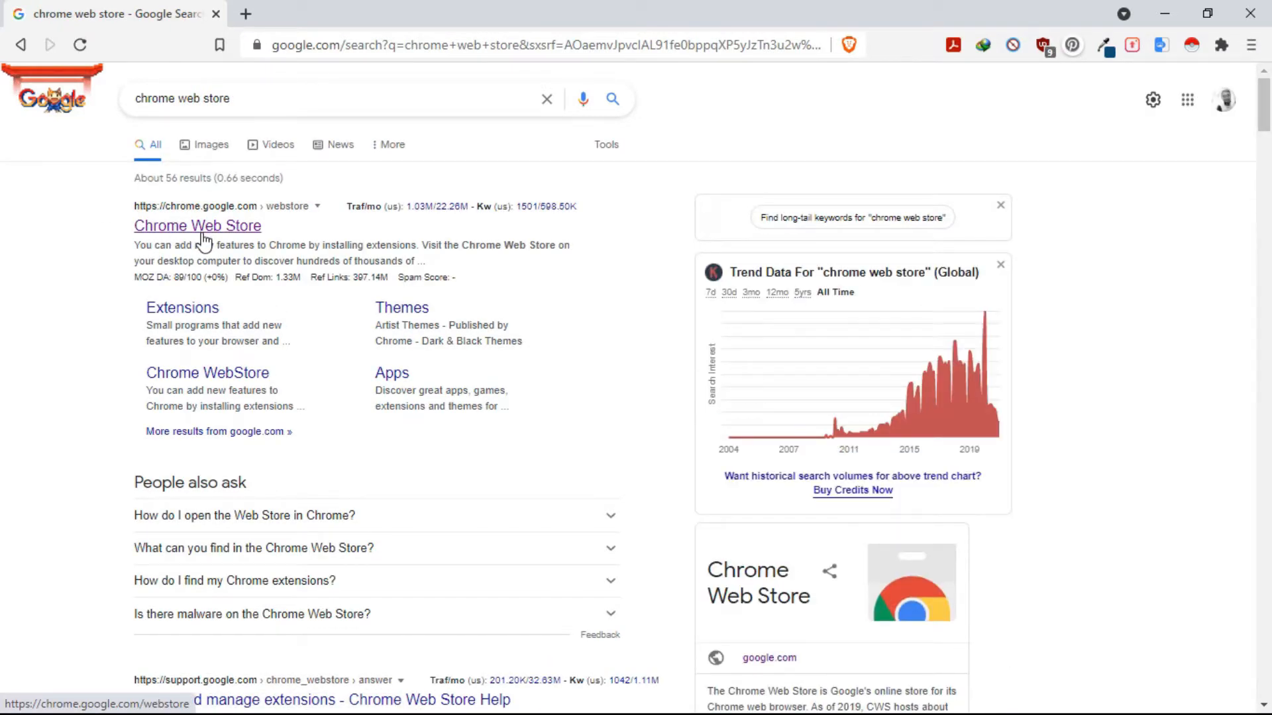
{"action": "left_click", "coordinate": [199, 228]}
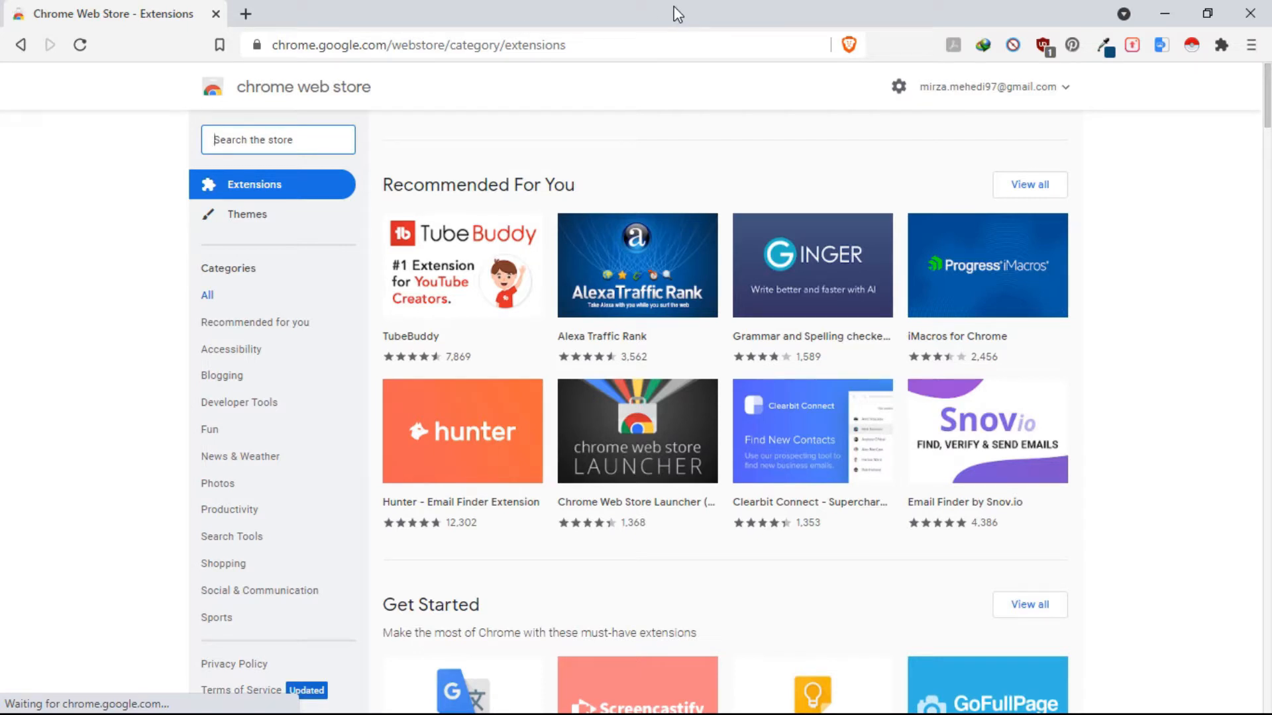
Step: Try to find the extension by searching the store for "keyword everywhere", and clear the query
{"action": "type", "text": "keyword every "}
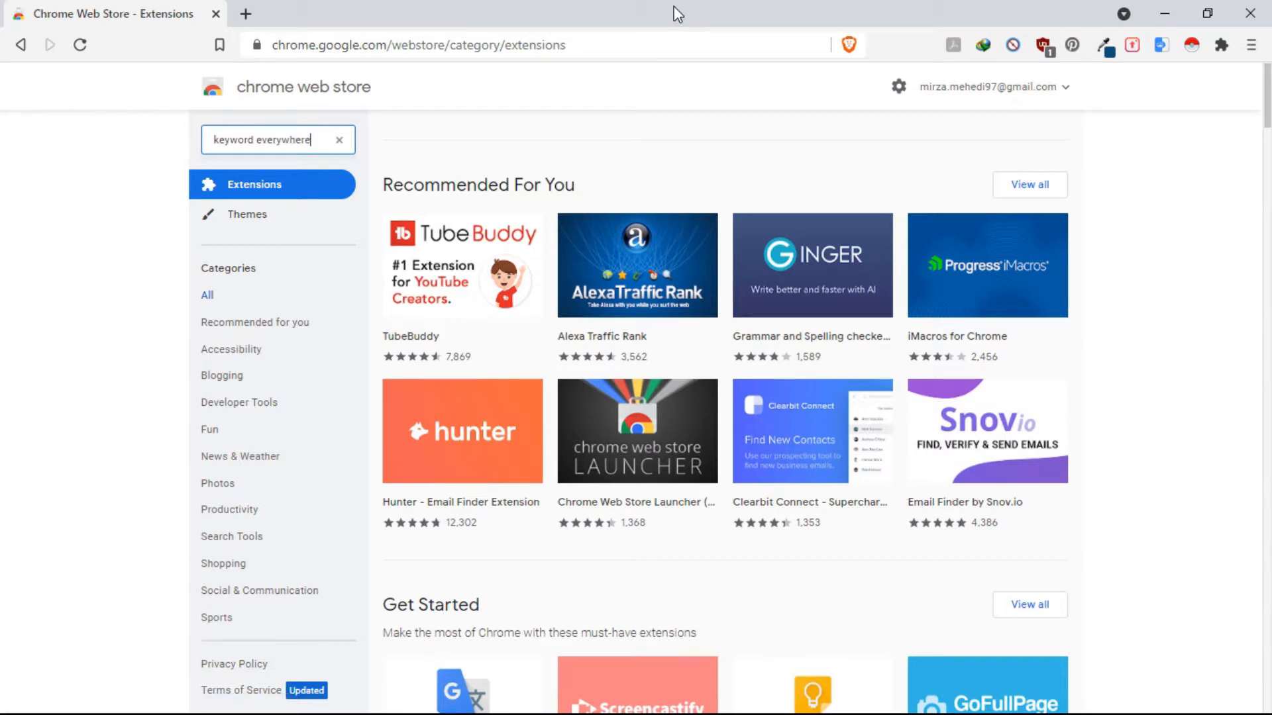
{"action": "type", "text": "where"}
{"action": "key", "text": "Return"}
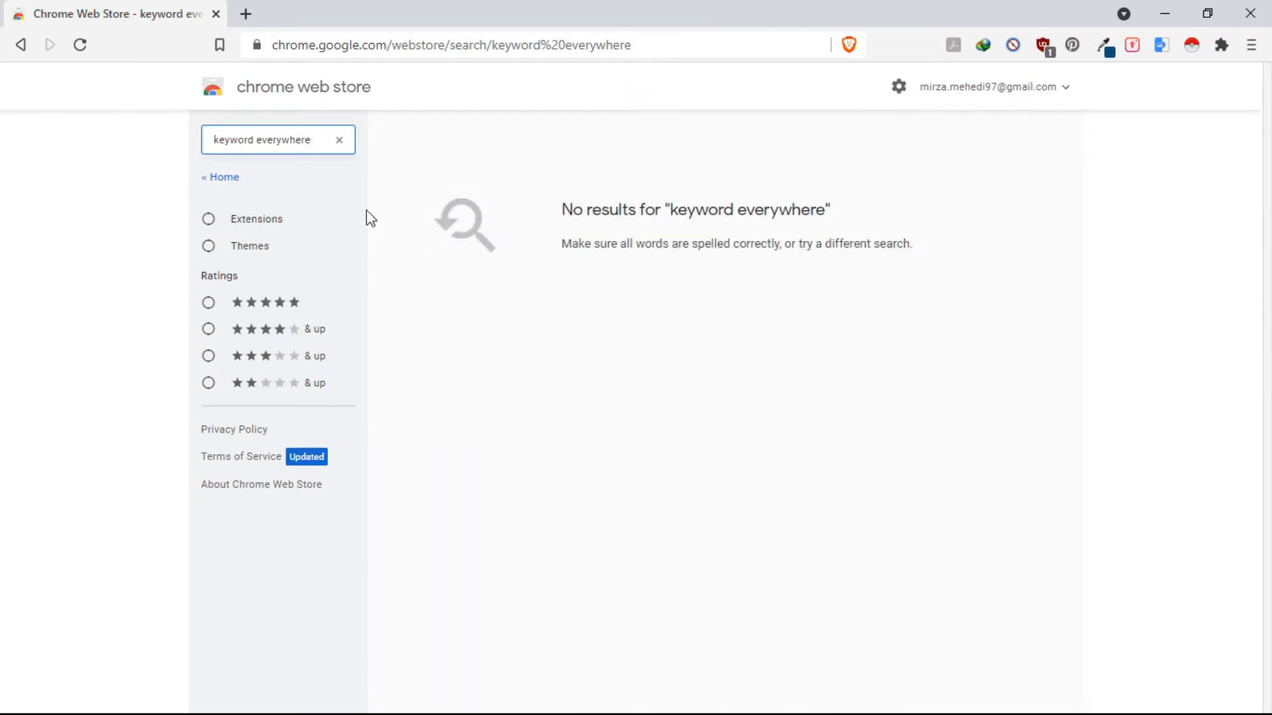
{"action": "left_click_drag", "start_coordinate": [309, 139], "coordinate": [2, 81]}
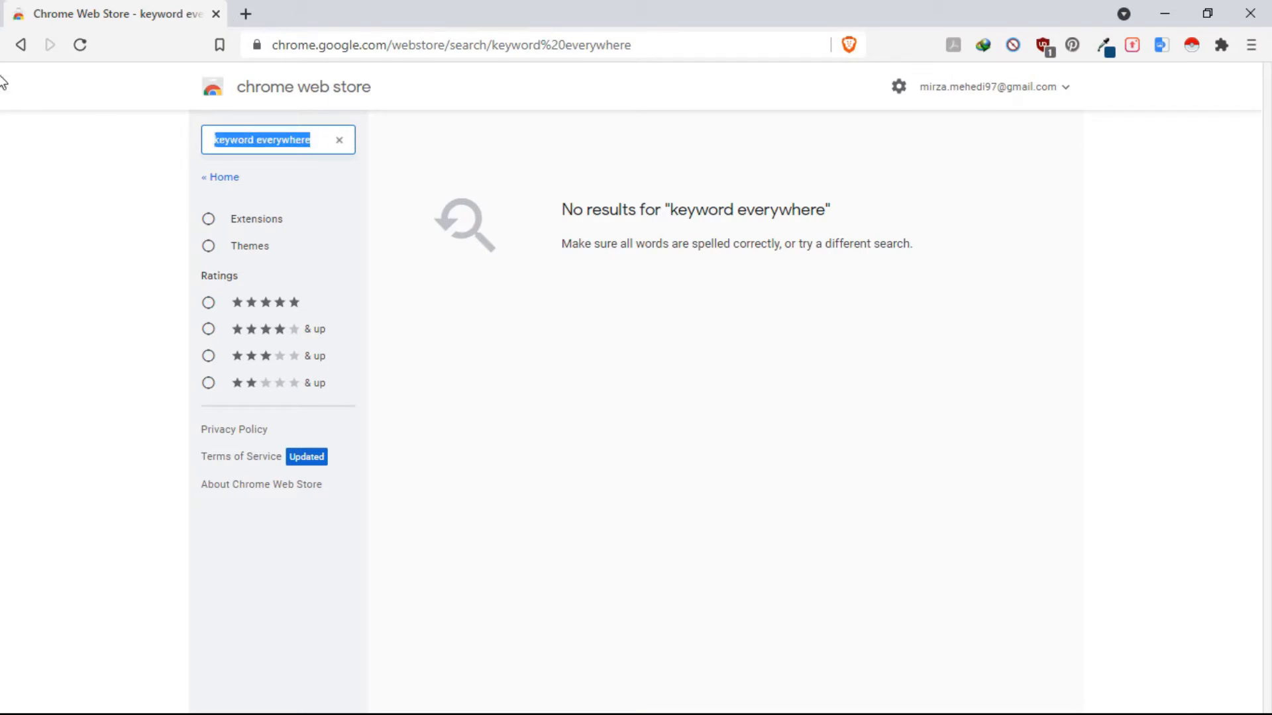
{"action": "key", "text": "BackSpace"}
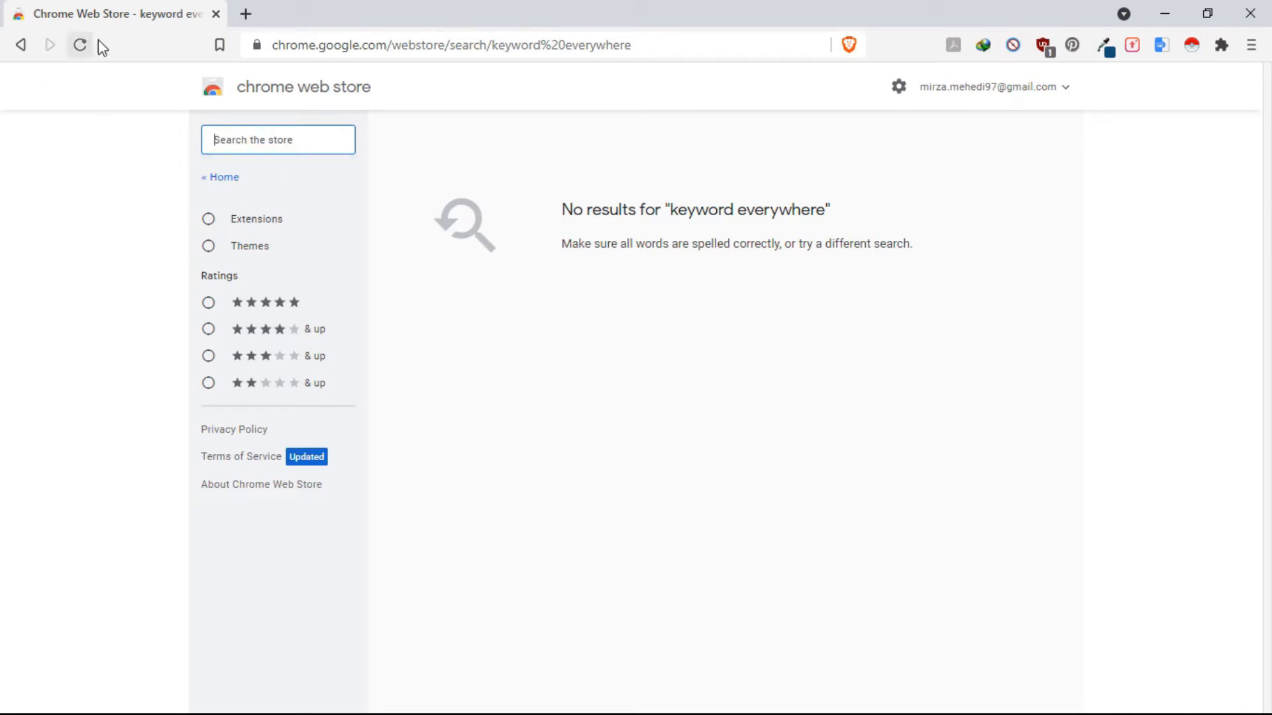
Step: Search Google for "keyword everywhere" in a new tab, open the Keywords Everywhere - Keyword Tool store page, and close the older store tab
{"action": "left_click", "coordinate": [253, 9]}
{"action": "type", "text": "keyword everywhere"}
{"action": "key", "text": "Return"}
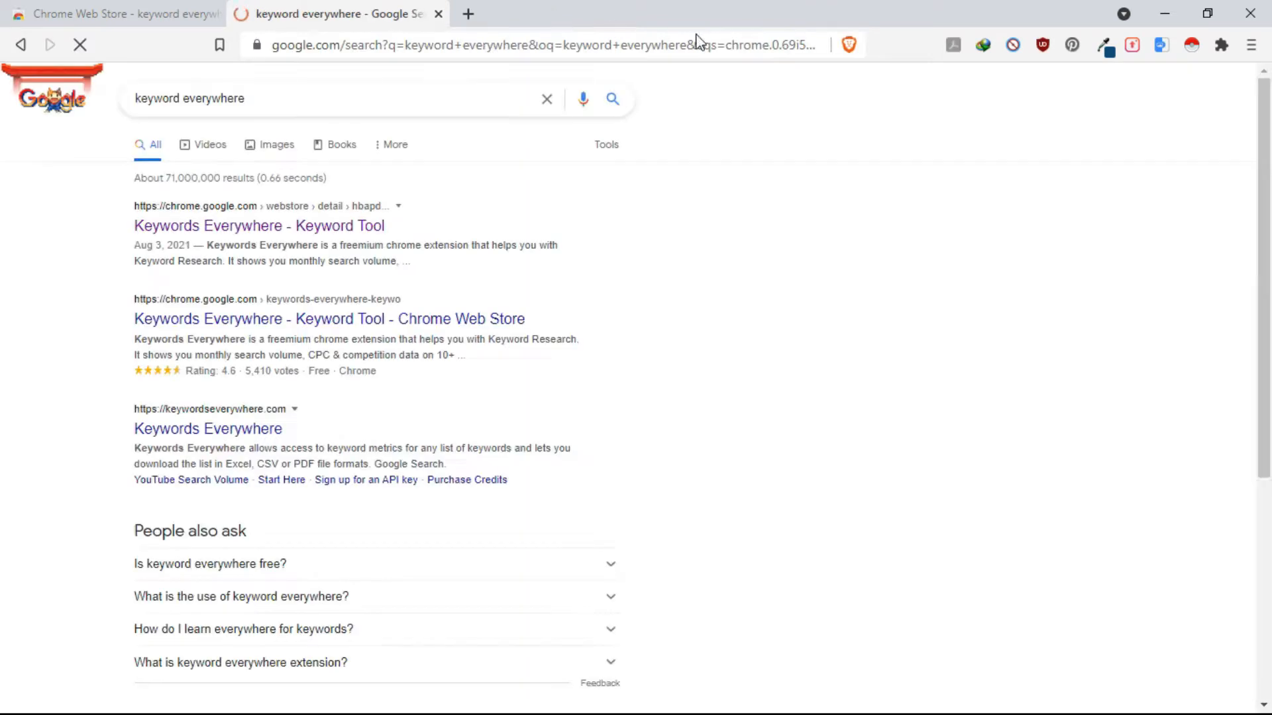
{"action": "left_click", "coordinate": [343, 229]}
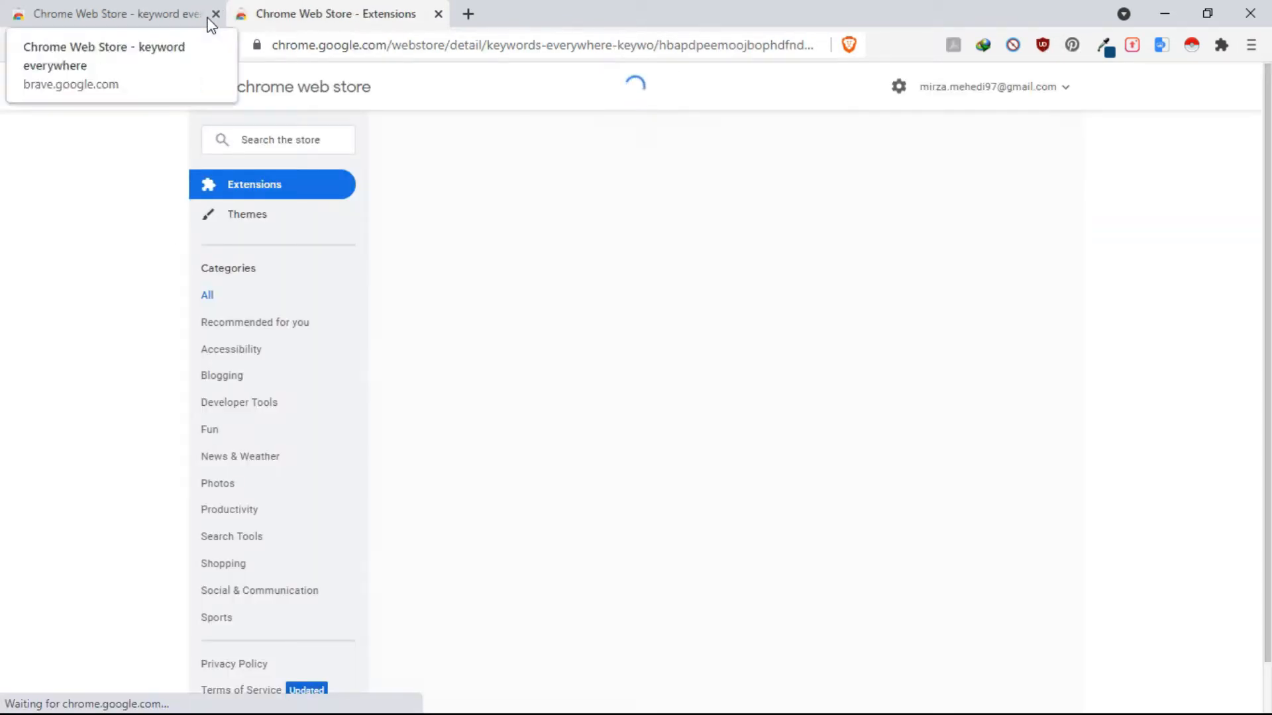
{"action": "left_click", "coordinate": [207, 18]}
{"action": "left_click", "coordinate": [214, 14]}
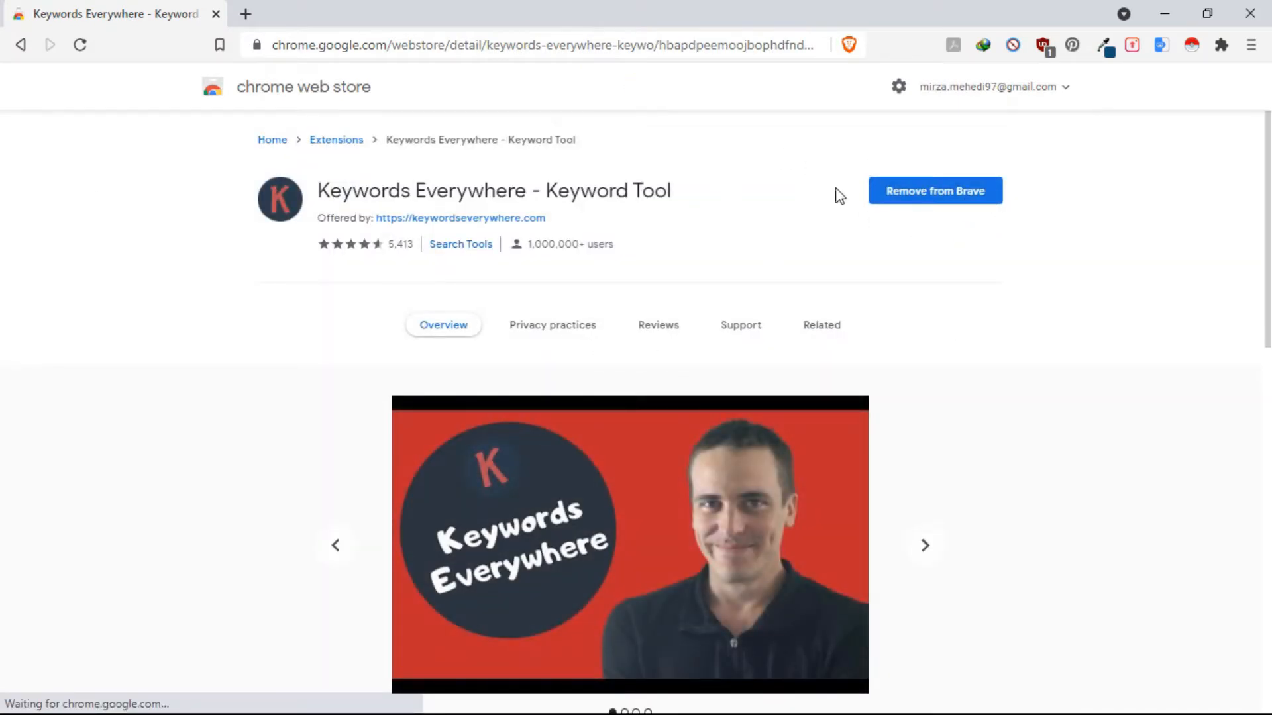
Step: Search Google for "digital marketing" in a new tab and bring the Related Keywords list into view
{"action": "left_click", "coordinate": [246, 13]}
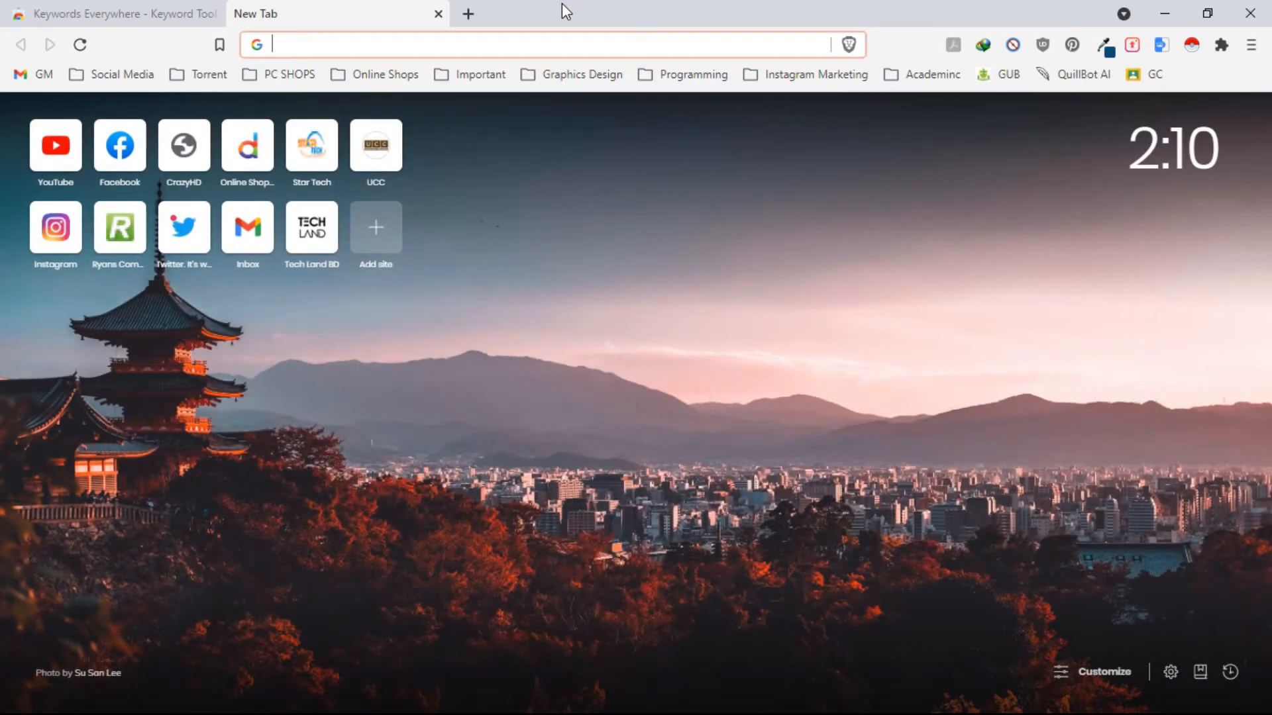
{"action": "type", "text": "digi"}
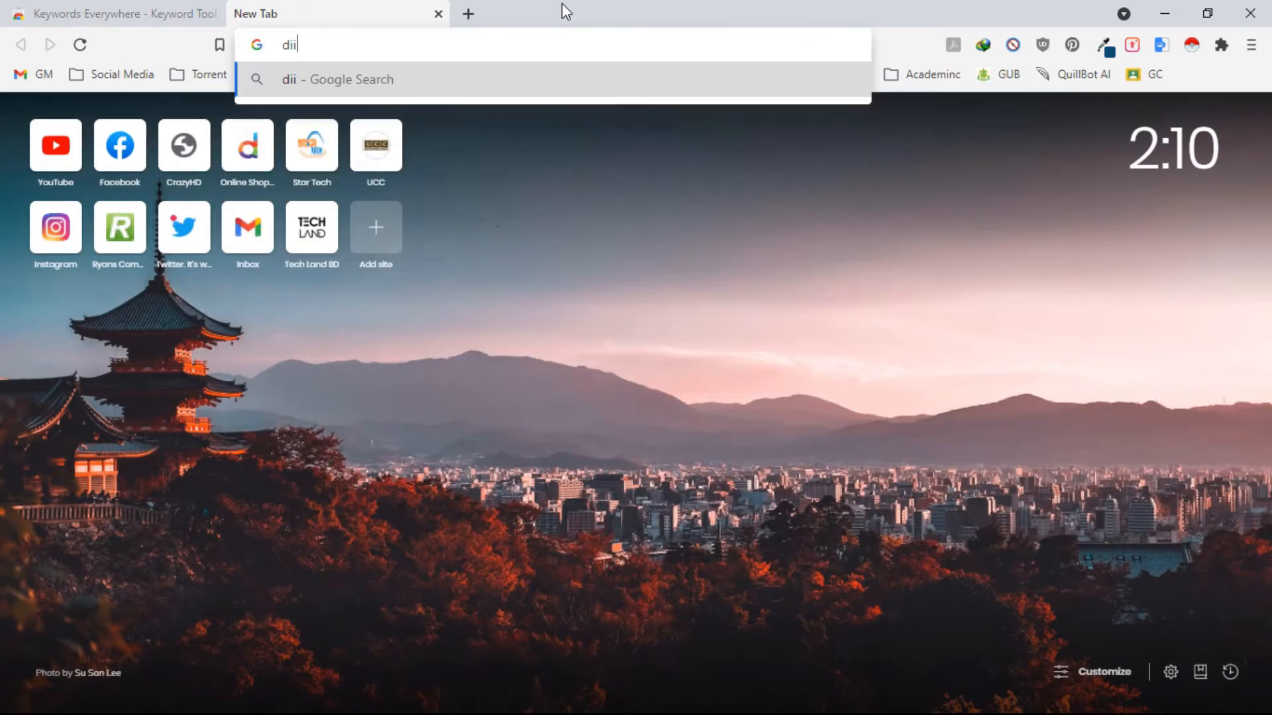
{"action": "type", "text": "tal"}
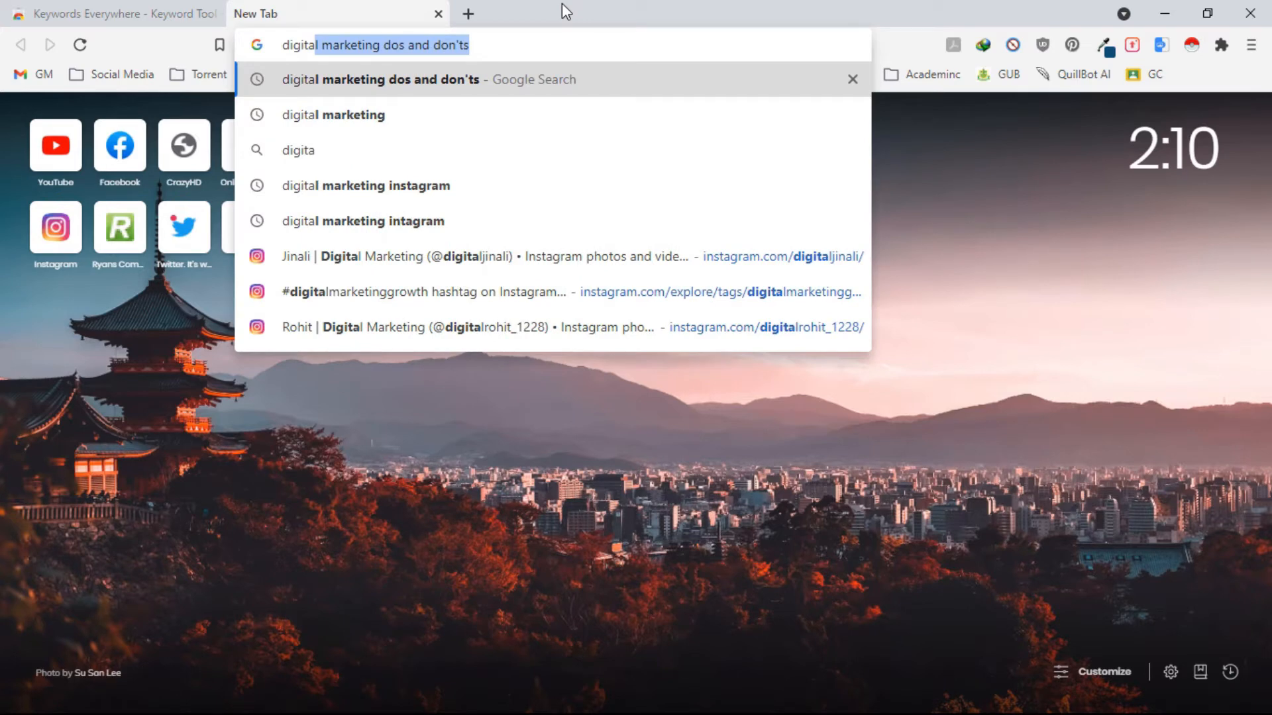
{"action": "type", "text": " marke"}
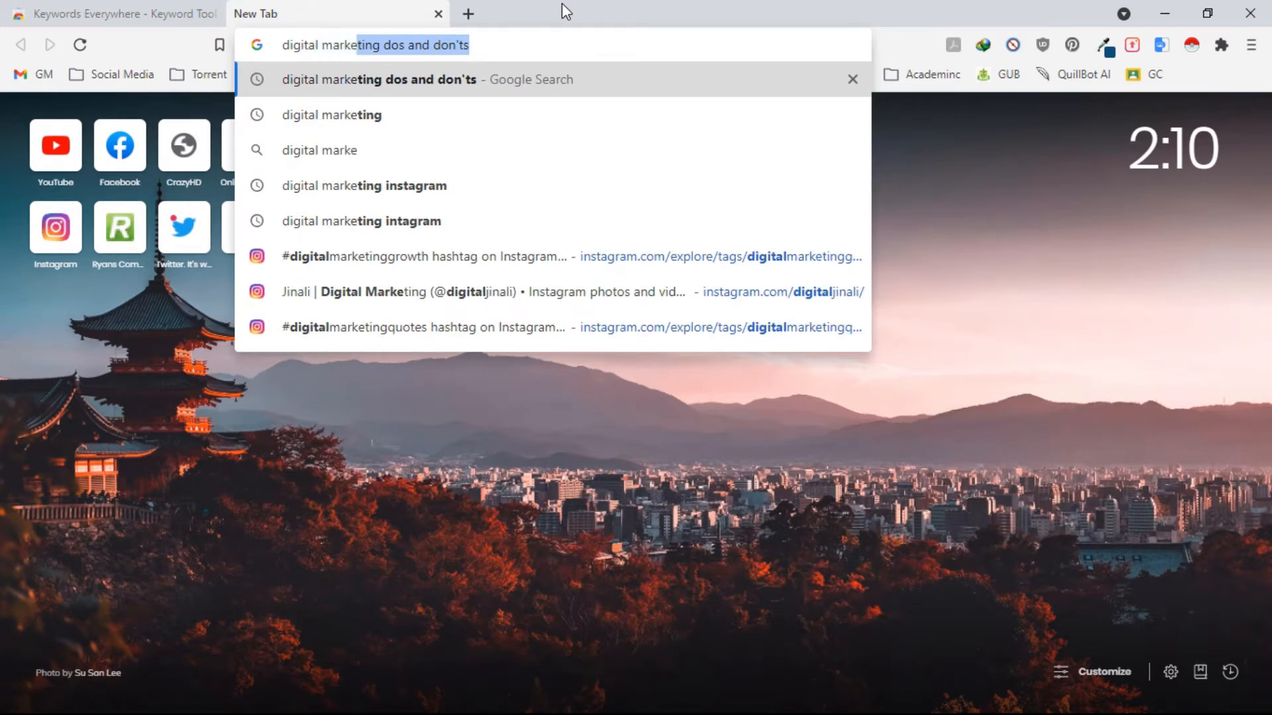
{"action": "type", "text": "ting"}
{"action": "key", "text": "Delete"}
{"action": "key", "text": "Return"}
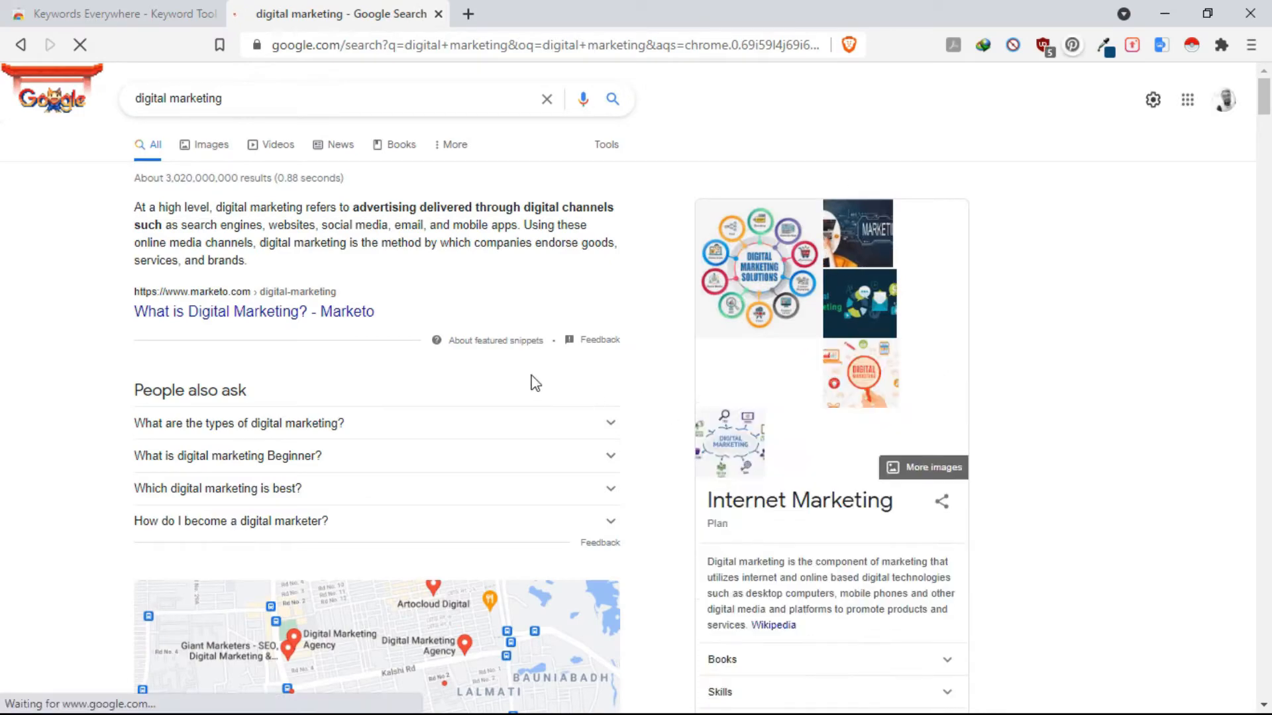
{"action": "scroll", "coordinate": [840, 311], "scroll_direction": "down", "scroll_amount": 3}
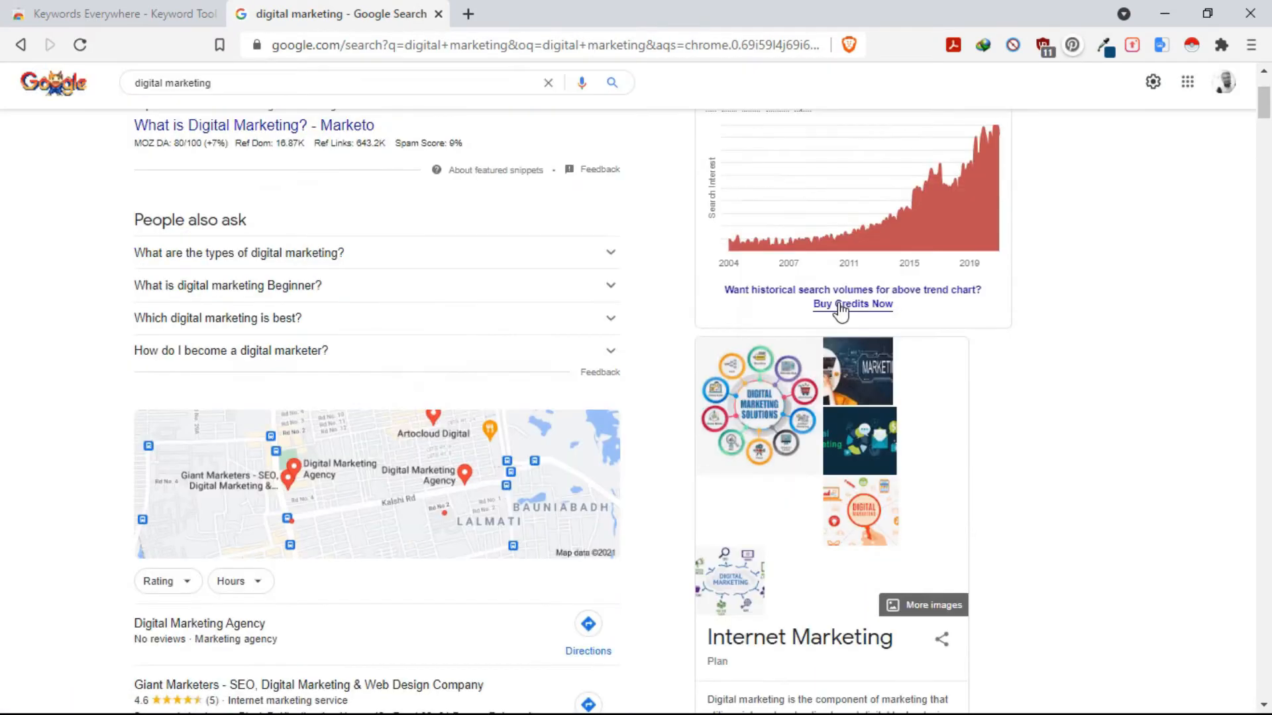
{"action": "scroll", "coordinate": [840, 312], "scroll_direction": "down", "scroll_amount": 12}
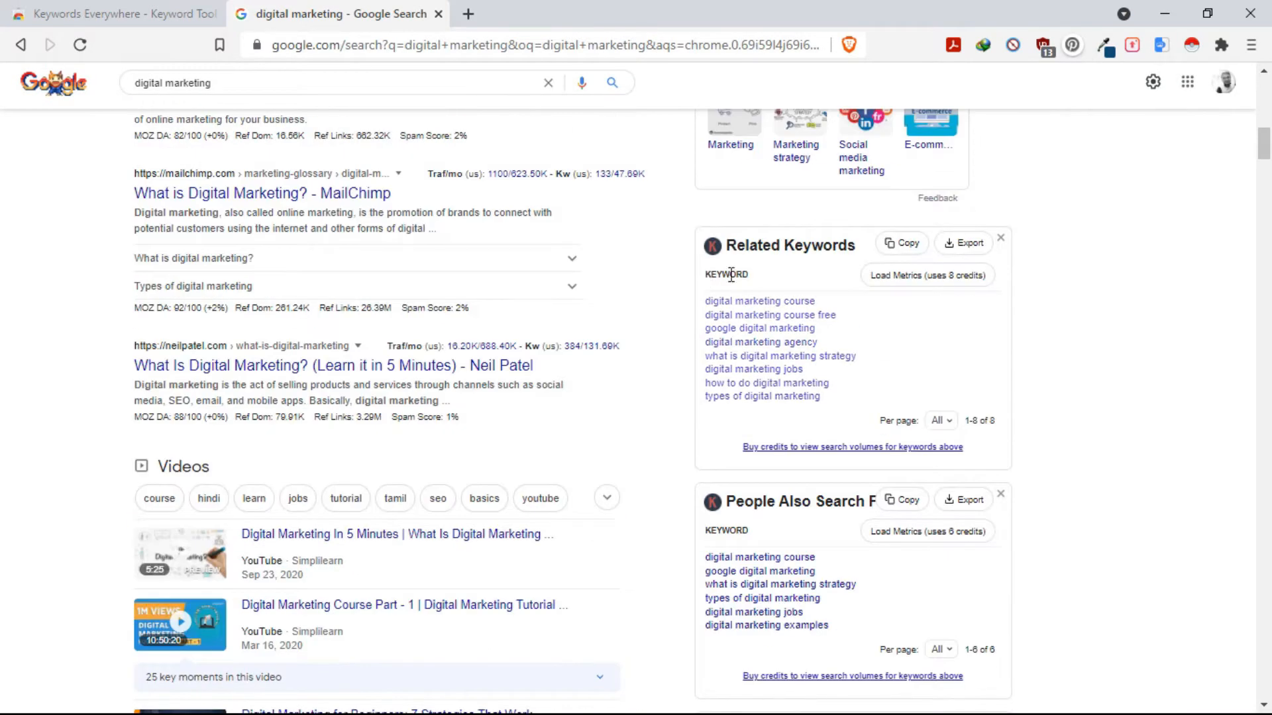
Step: Set the Related Keywords and People Also Search For lists to show 20 keywords per page
{"action": "scroll", "coordinate": [796, 285], "scroll_direction": "up", "scroll_amount": 4}
{"action": "scroll", "coordinate": [798, 286], "scroll_direction": "down", "scroll_amount": 6}
{"action": "scroll", "coordinate": [814, 297], "scroll_direction": "up", "scroll_amount": 2}
{"action": "left_click", "coordinate": [947, 423]}
{"action": "left_click", "coordinate": [939, 463]}
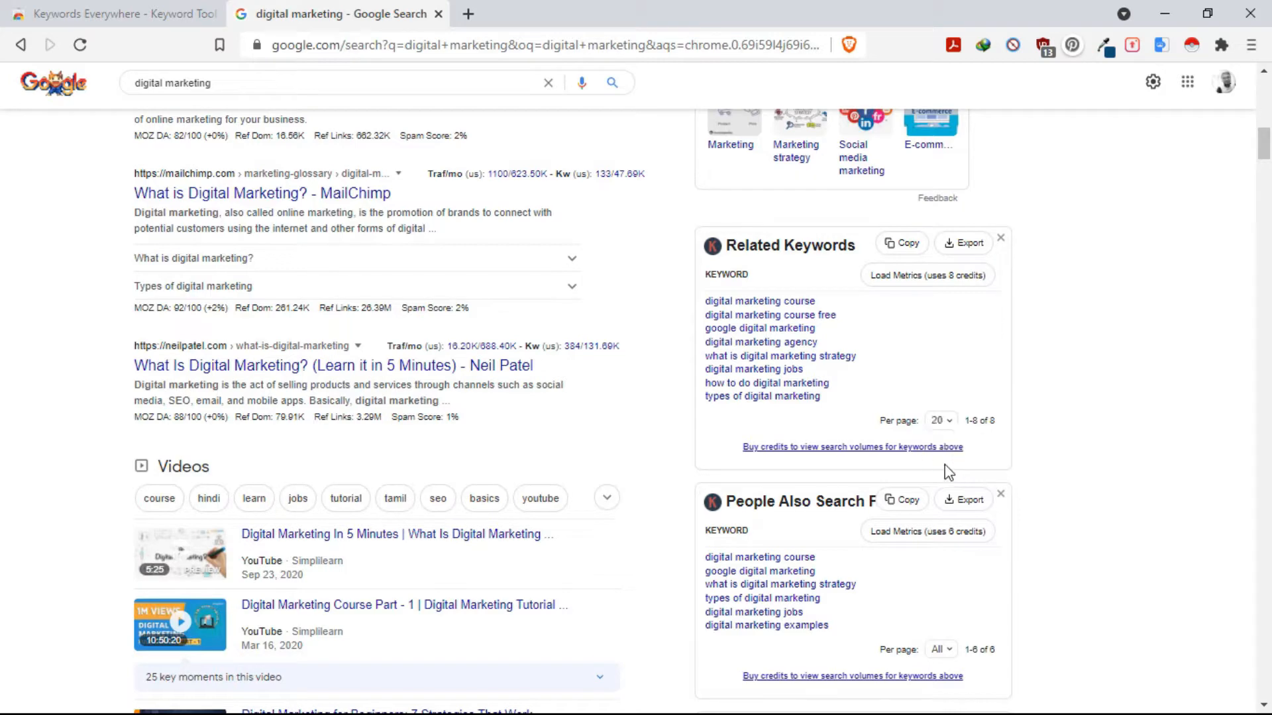
{"action": "scroll", "coordinate": [897, 406], "scroll_direction": "down", "scroll_amount": 3}
{"action": "scroll", "coordinate": [906, 407], "scroll_direction": "up", "scroll_amount": 3}
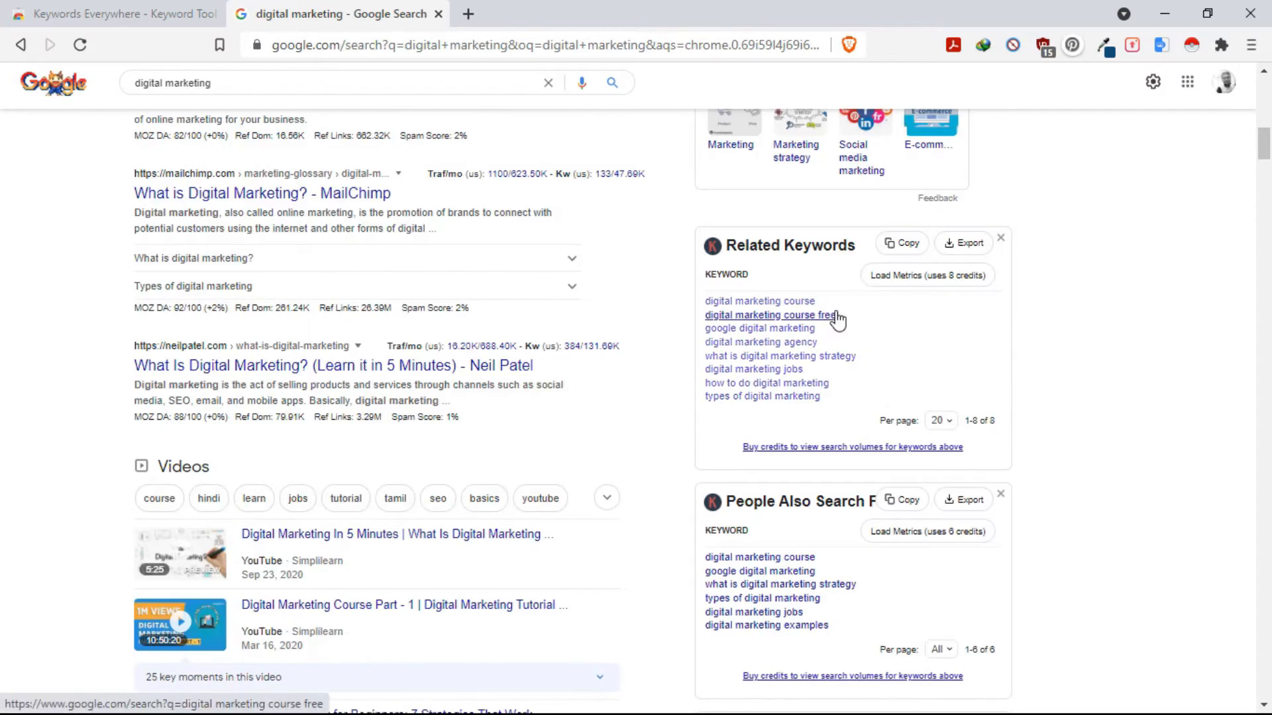
{"action": "scroll", "coordinate": [920, 426], "scroll_direction": "down", "scroll_amount": 4}
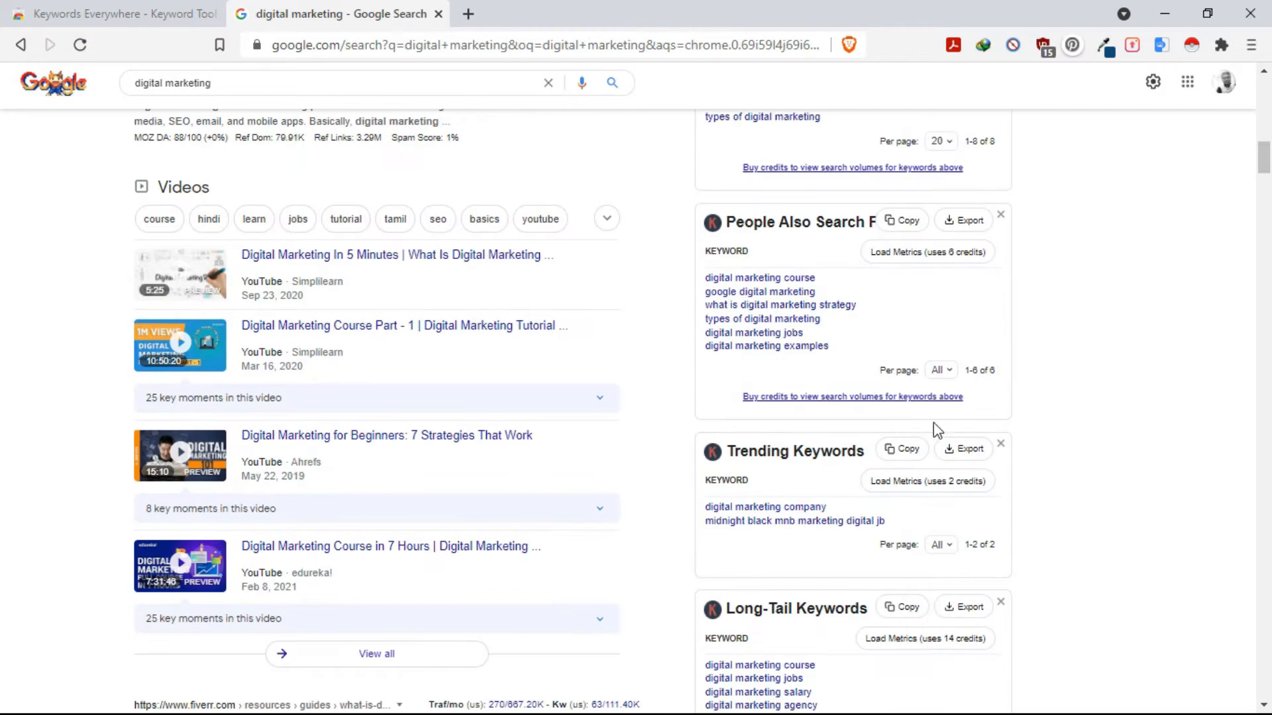
{"action": "left_click", "coordinate": [941, 370]}
{"action": "left_click", "coordinate": [948, 423]}
{"action": "scroll", "coordinate": [999, 424], "scroll_direction": "down", "scroll_amount": 3}
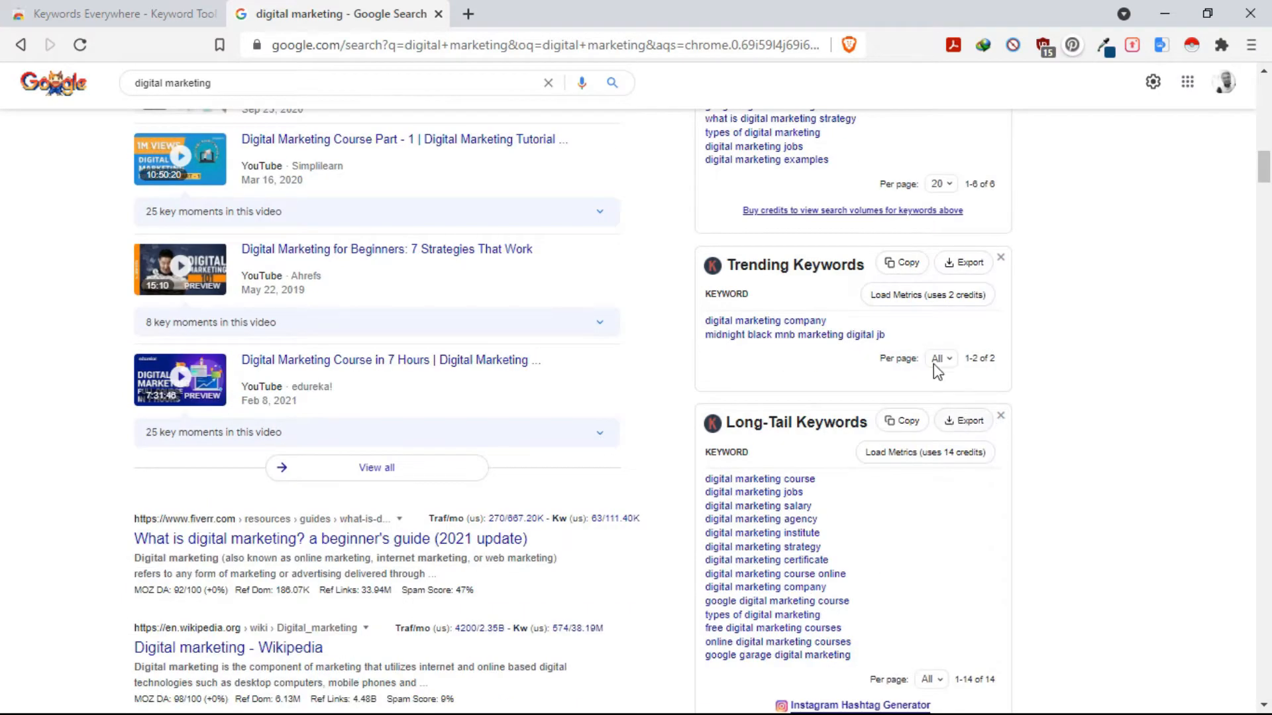
Step: Set the Related Keywords and People Also Search For lists back to All keywords per page
{"action": "scroll", "coordinate": [940, 305], "scroll_direction": "up", "scroll_amount": 6}
{"action": "left_click", "coordinate": [940, 327]}
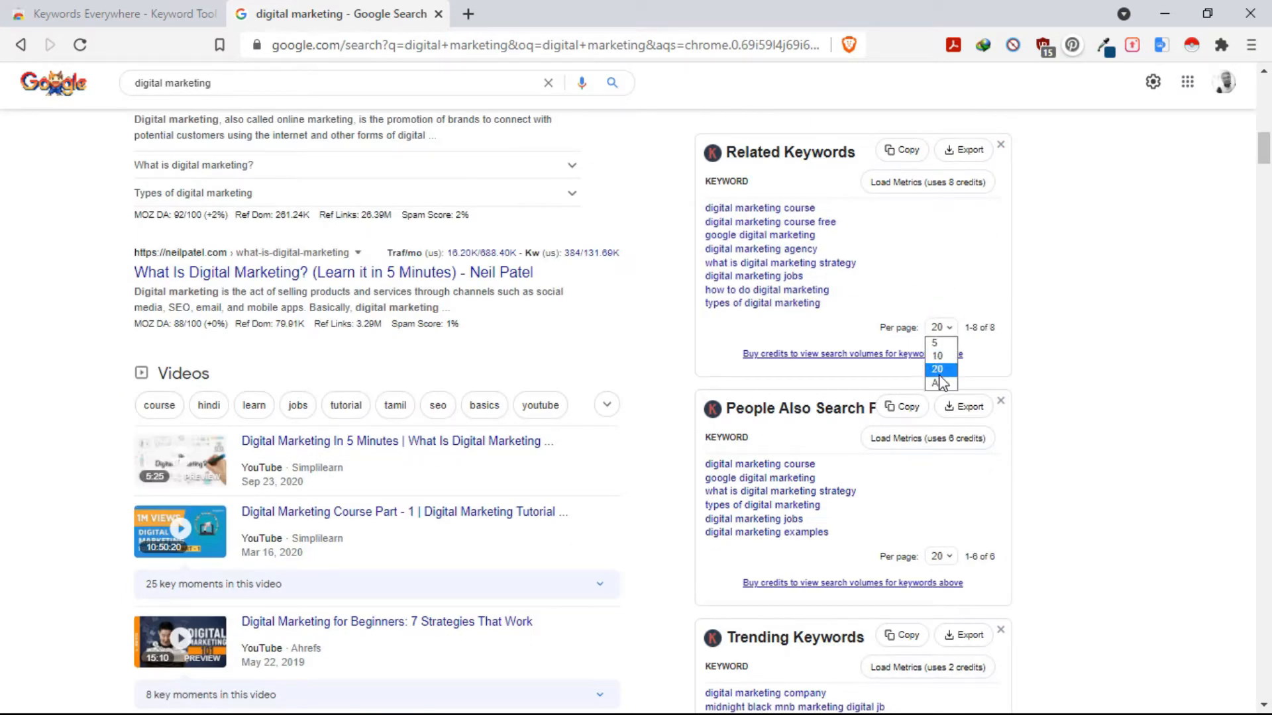
{"action": "left_click", "coordinate": [943, 385]}
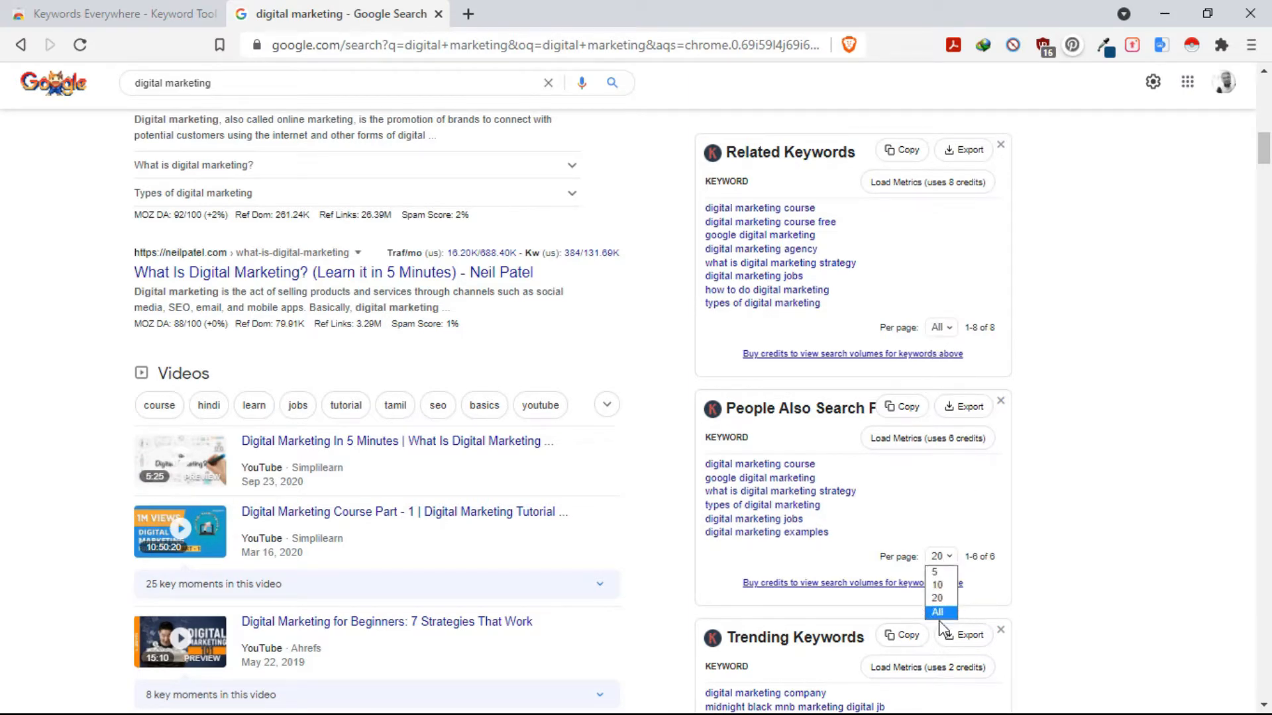
{"action": "left_click", "coordinate": [939, 613]}
Step: Copy the Long-Tail Keywords list and paste it from cell A1 down in a new blank Excel workbook
{"action": "scroll", "coordinate": [1026, 531], "scroll_direction": "down", "scroll_amount": 9}
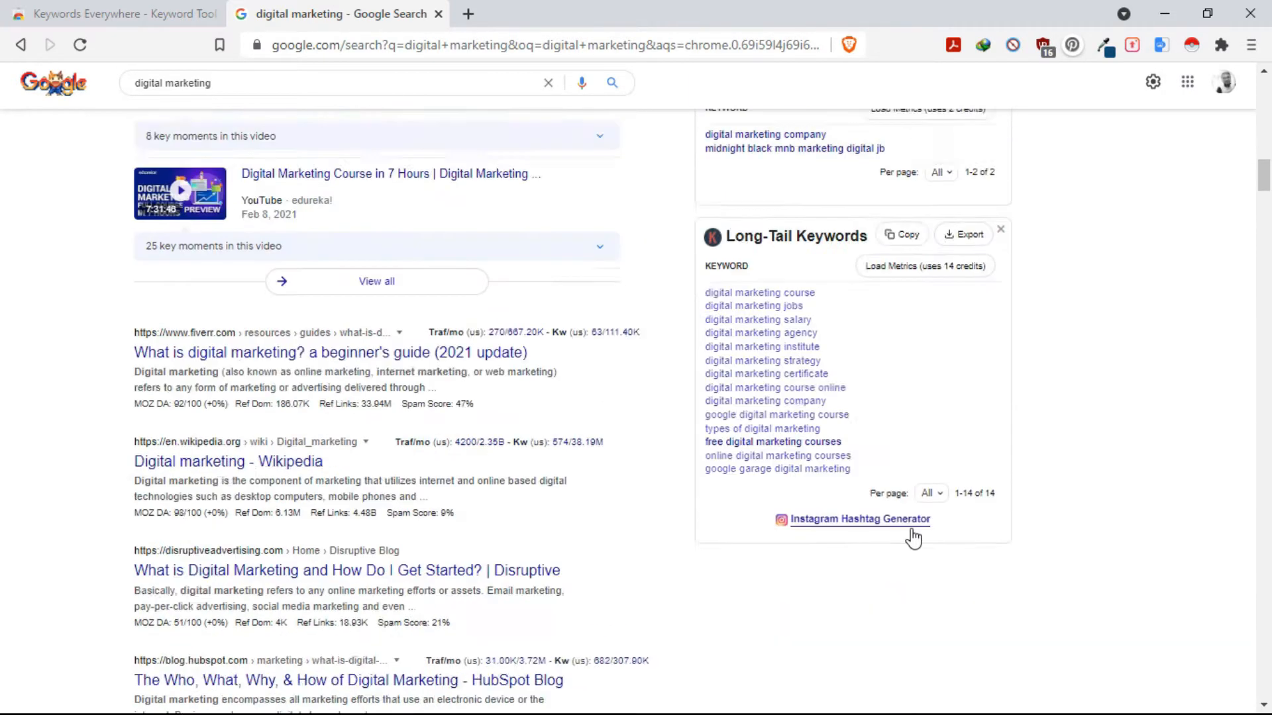
{"action": "scroll", "coordinate": [912, 537], "scroll_direction": "up", "scroll_amount": 2}
{"action": "scroll", "coordinate": [878, 566], "scroll_direction": "down", "scroll_amount": 2}
{"action": "scroll", "coordinate": [846, 541], "scroll_direction": "up", "scroll_amount": 12}
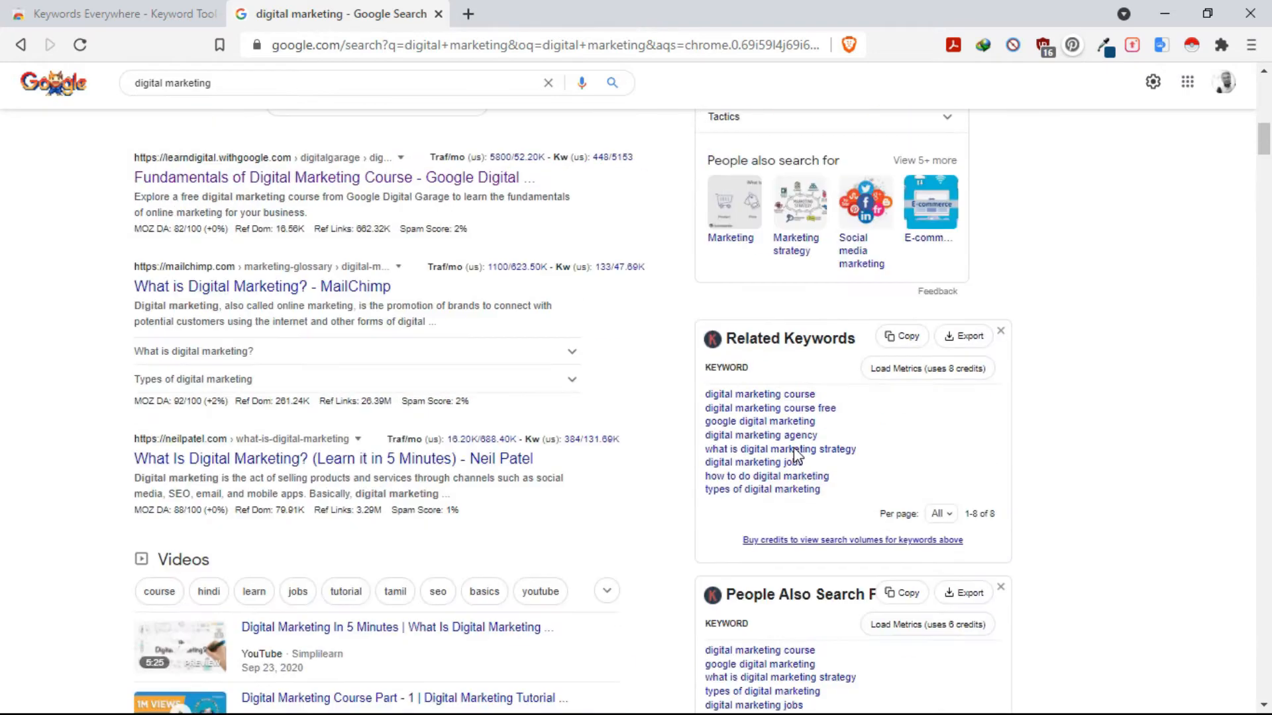
{"action": "scroll", "coordinate": [808, 448], "scroll_direction": "down", "scroll_amount": 8}
{"action": "scroll", "coordinate": [808, 448], "scroll_direction": "down", "scroll_amount": 6}
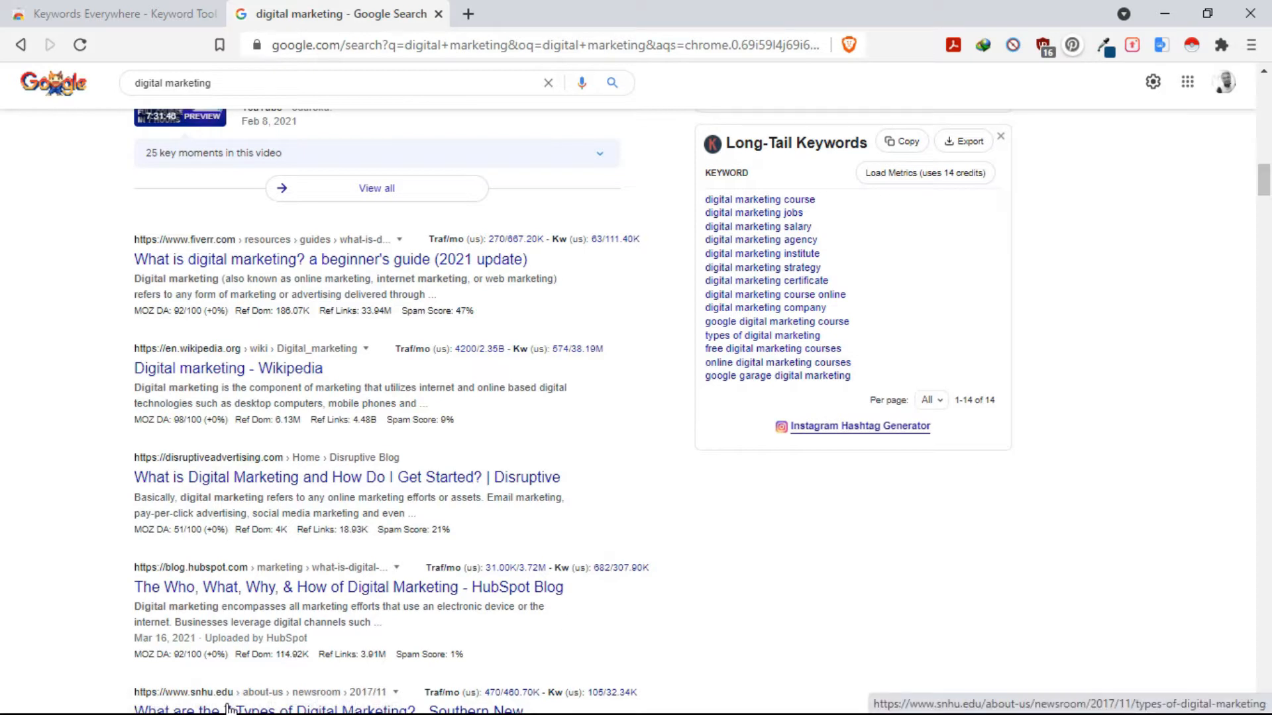
{"action": "key", "text": "super"}
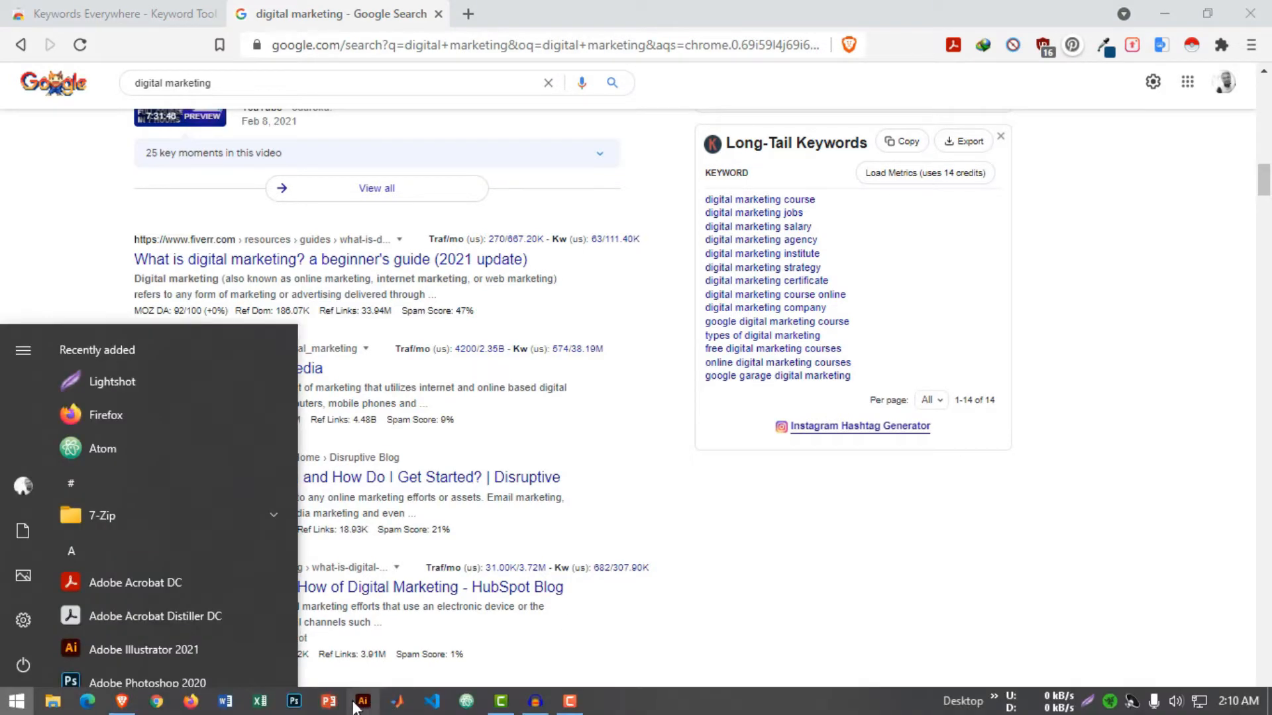
{"action": "left_click", "coordinate": [258, 703]}
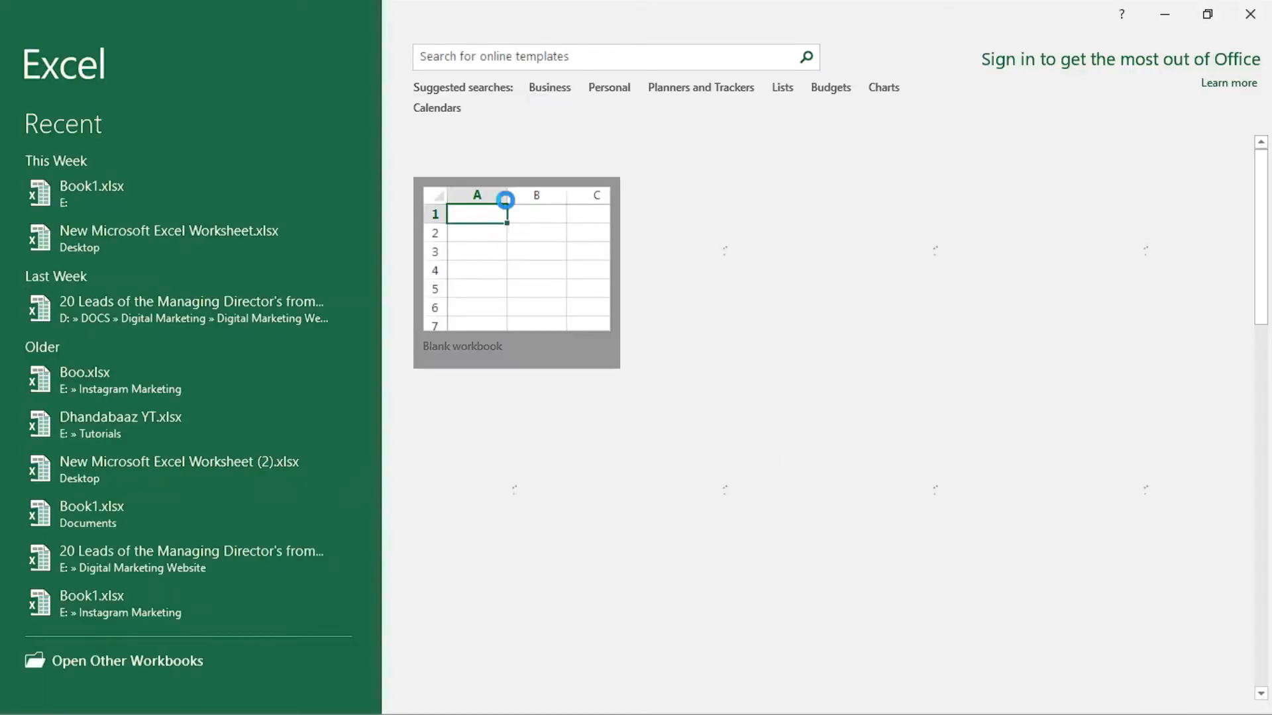
{"action": "left_click", "coordinate": [506, 199]}
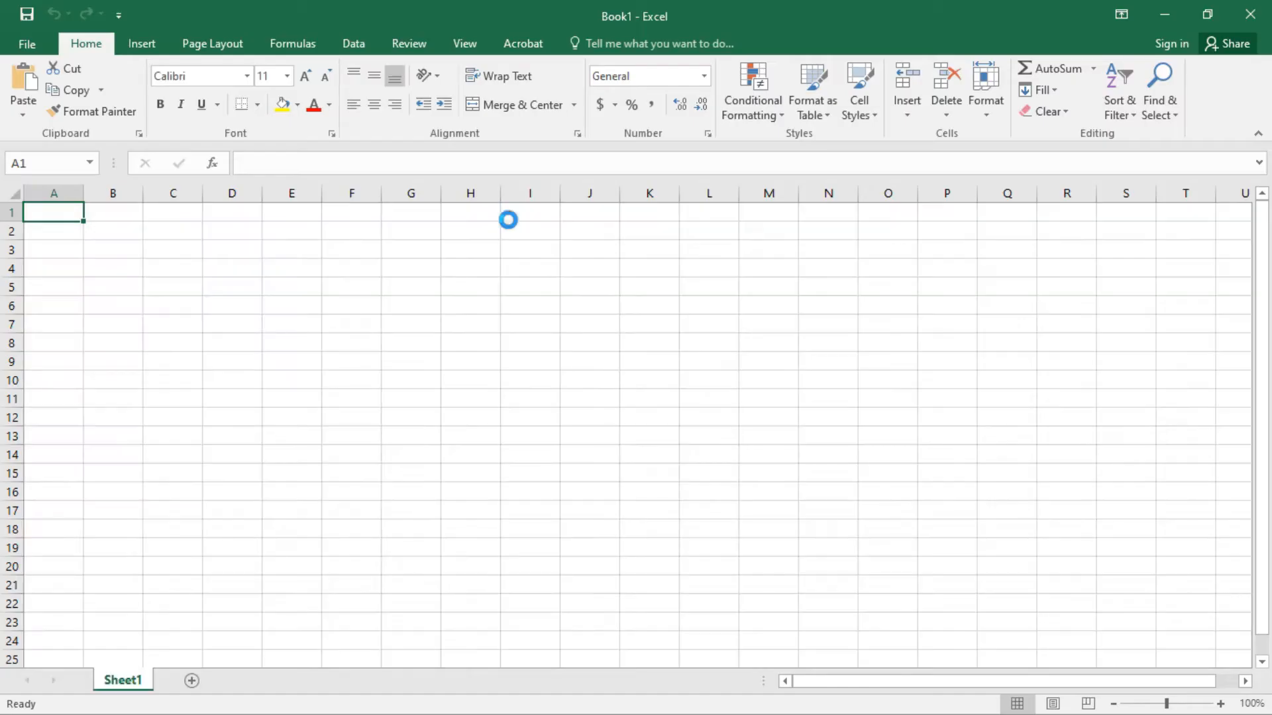
{"action": "type", "text": "Keyword digital marketing course digital marketing jobs digital marketing salary digital marketing agency digital marketing institute digital marketing strategy digital marketing certificate digital marketing course online digital marketing company google digital marketing course types of digital marketing free digital marketing courses online digital marketing courses google garage digital marketing"}
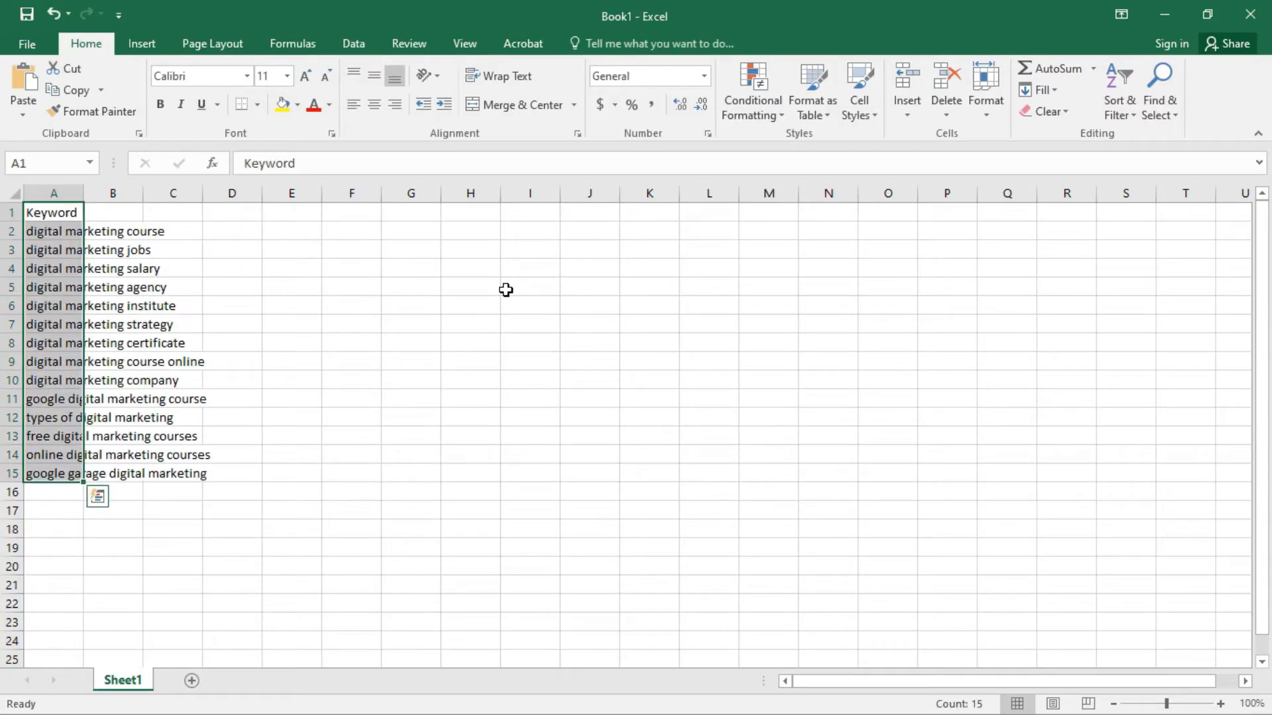
Step: Make the "Keyword" header in cell A1 bold
{"action": "key", "text": "Right"}
{"action": "key", "text": "Left"}
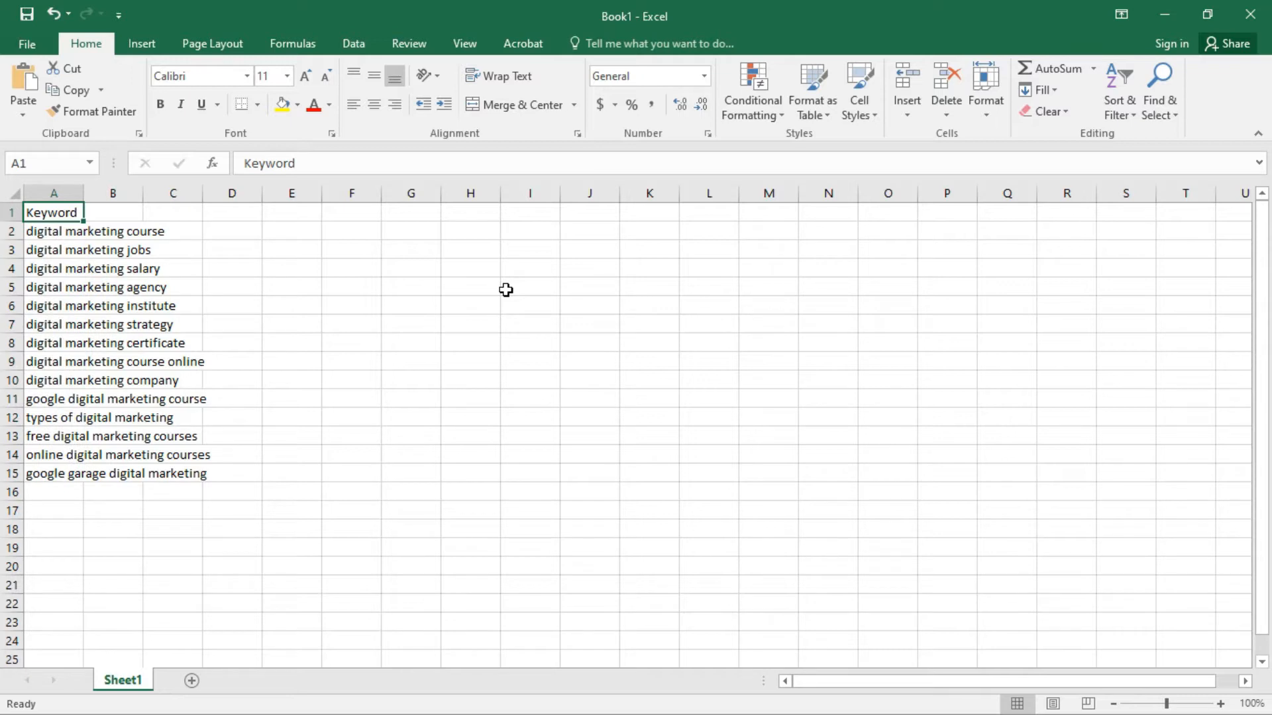
{"action": "key", "text": "ctrl+b"}
{"action": "key", "text": "Right"}
{"action": "key", "text": "Down"}
{"action": "key", "text": "Down"}
{"action": "key", "text": "Left"}
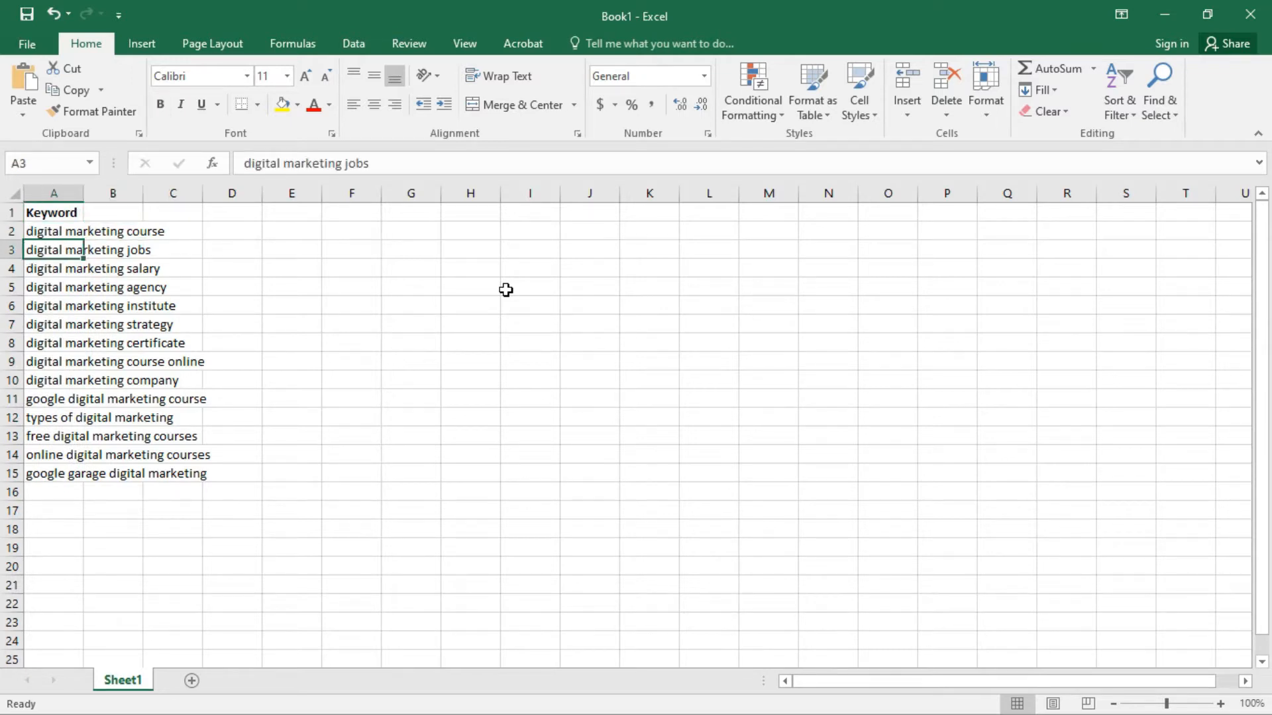
{"action": "key", "text": "Up"}
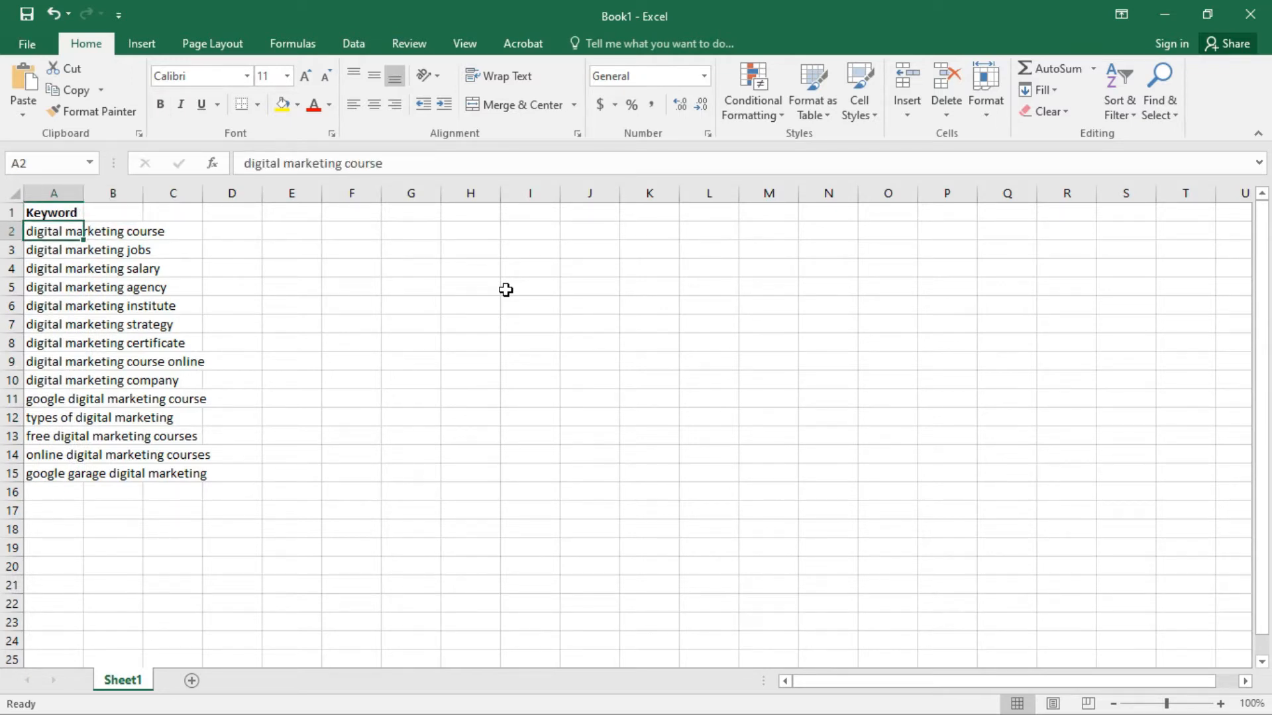
{"action": "key", "text": "Right"}
{"action": "key", "text": "Right"}
{"action": "key", "text": "Right"}
{"action": "key", "text": "Left"}
{"action": "key", "text": "Left"}
{"action": "key", "text": "Down"}
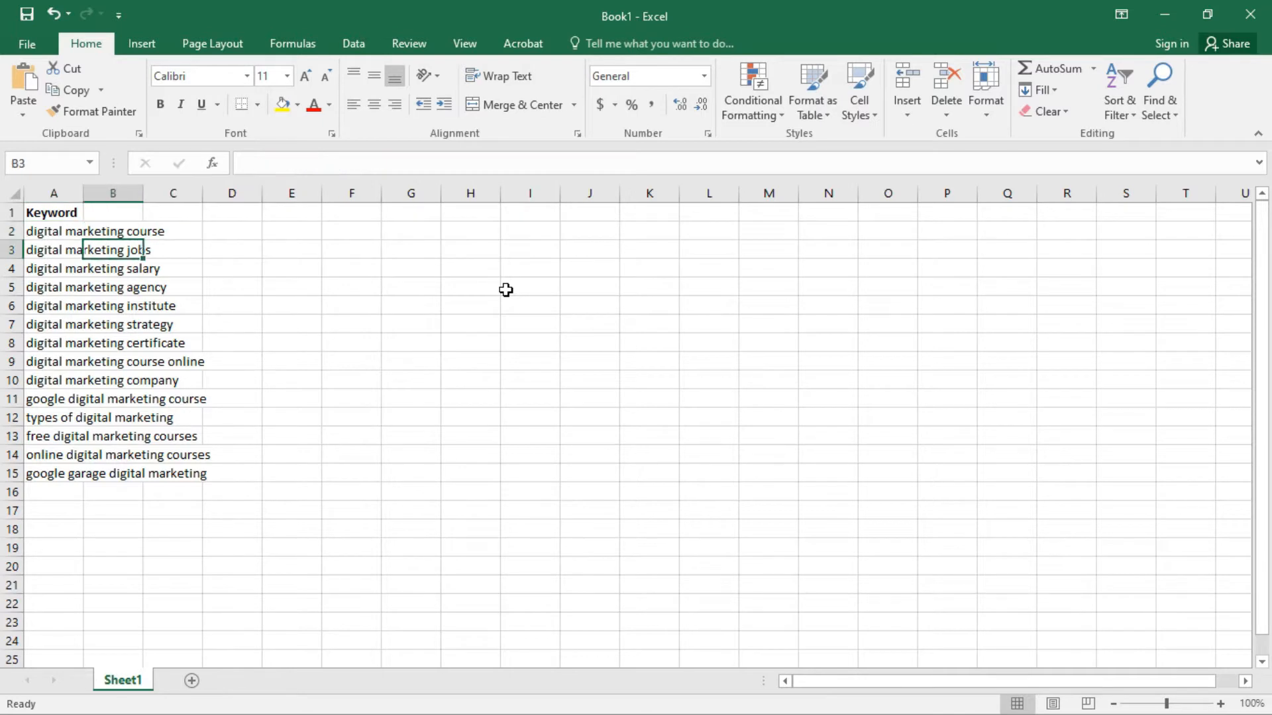
{"action": "key", "text": "Up"}
{"action": "key", "text": "Left"}
{"action": "key", "text": "Down"}
{"action": "key", "text": "Down"}
{"action": "key", "text": "Down"}
{"action": "key", "text": "Up"}
{"action": "key", "text": "Up"}
{"action": "key", "text": "Up"}
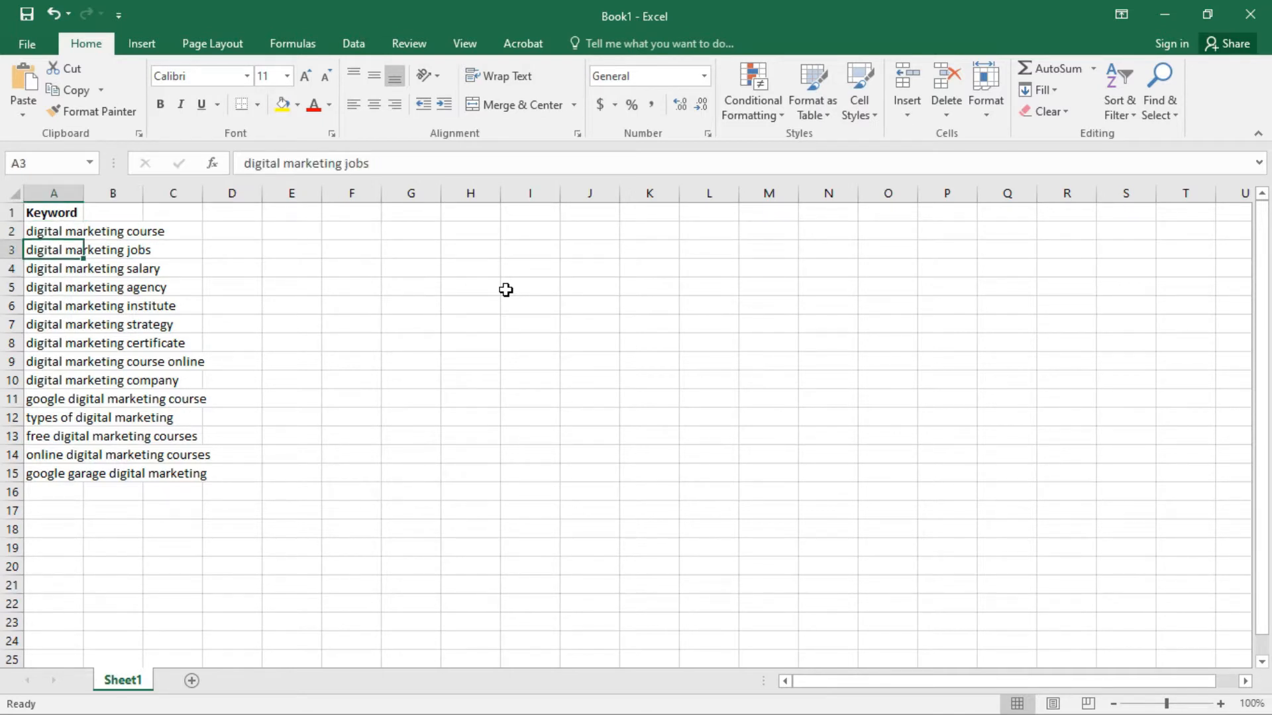
{"action": "key", "text": "Right"}
{"action": "key", "text": "Down"}
{"action": "key", "text": "Left"}
Step: Switch back to the web browser, open a new empty tab, and return to the "digital marketing" search
{"action": "key", "text": "super"}
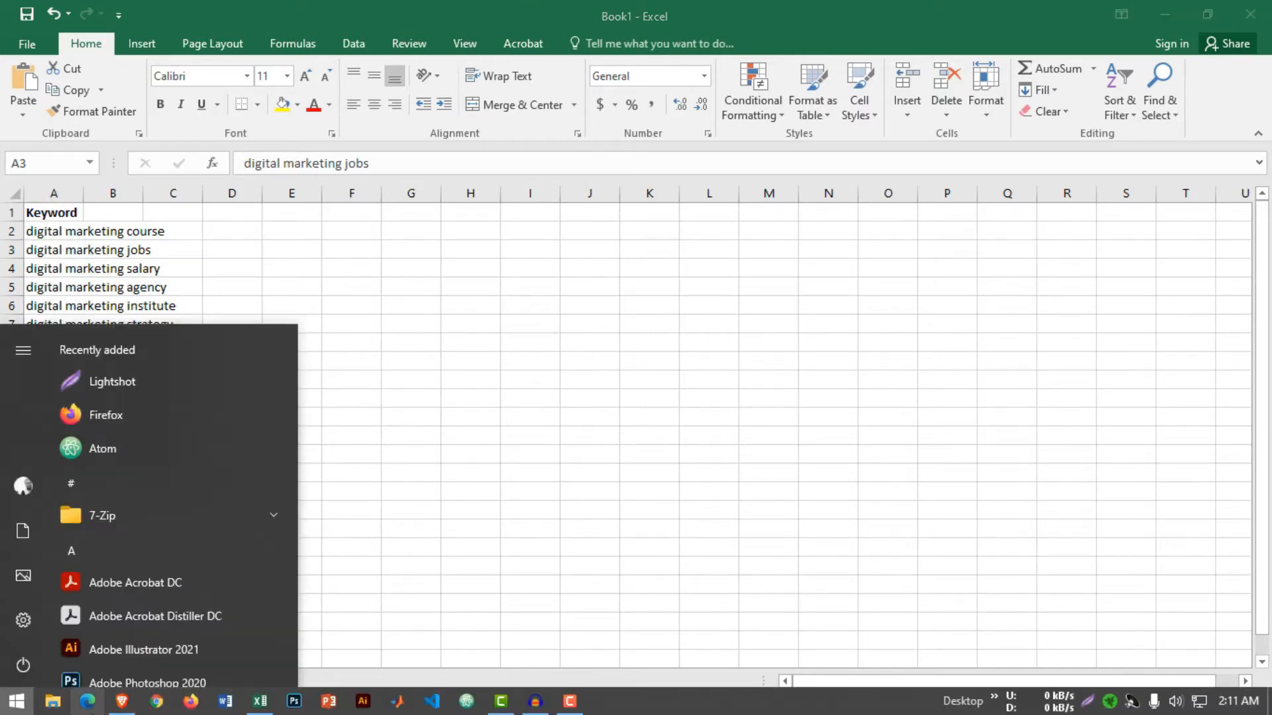
{"action": "left_click", "coordinate": [128, 701]}
{"action": "scroll", "coordinate": [744, 347], "scroll_direction": "up", "scroll_amount": 15}
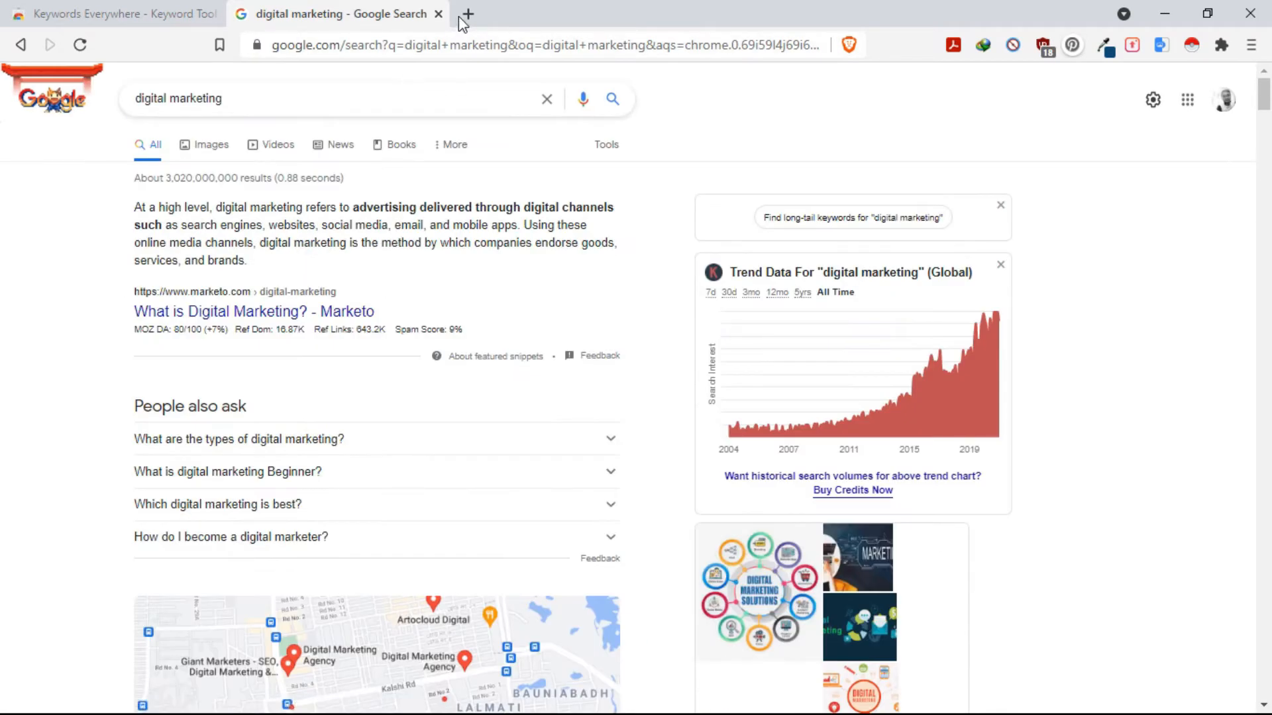
{"action": "left_click", "coordinate": [473, 18]}
{"action": "left_click", "coordinate": [361, 14]}
Step: Replace the Google query with "cpc" and refine it to the suggested search "cpc full form"
{"action": "left_click_drag", "start_coordinate": [223, 99], "coordinate": [15, 91]}
{"action": "type", "text": "cpc"}
{"action": "key", "text": "Return"}
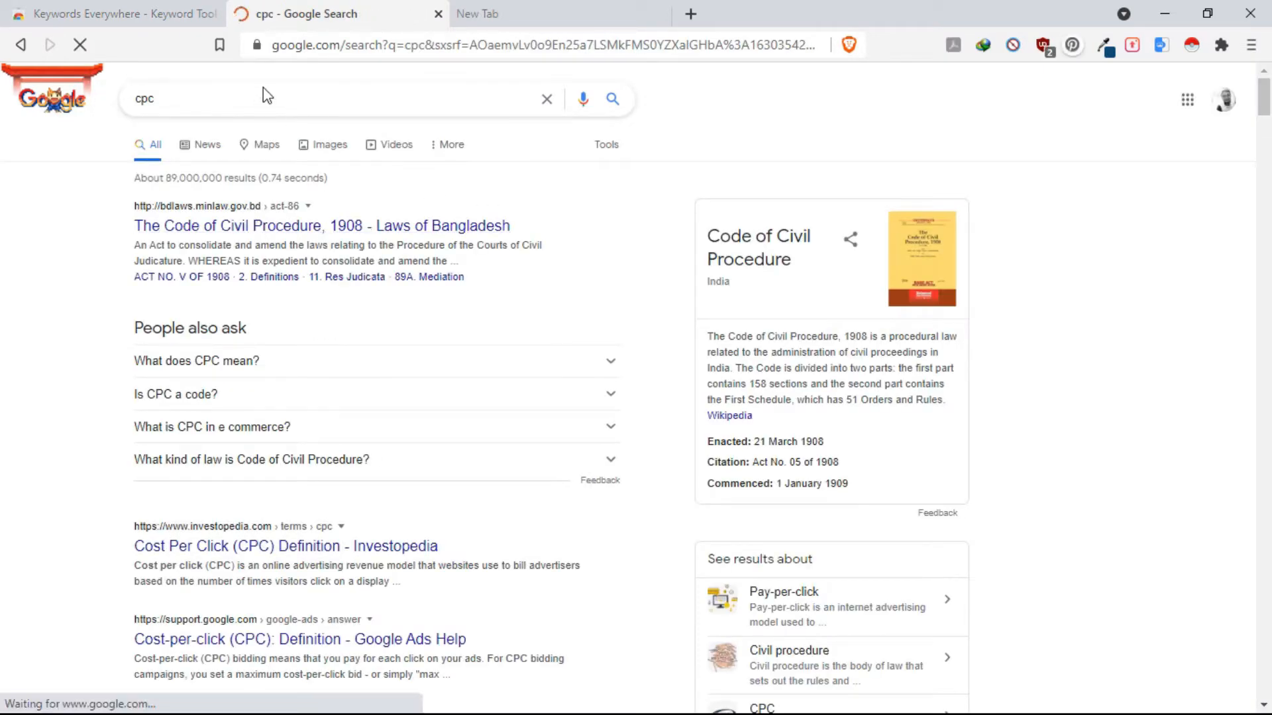
{"action": "left_click", "coordinate": [211, 87]}
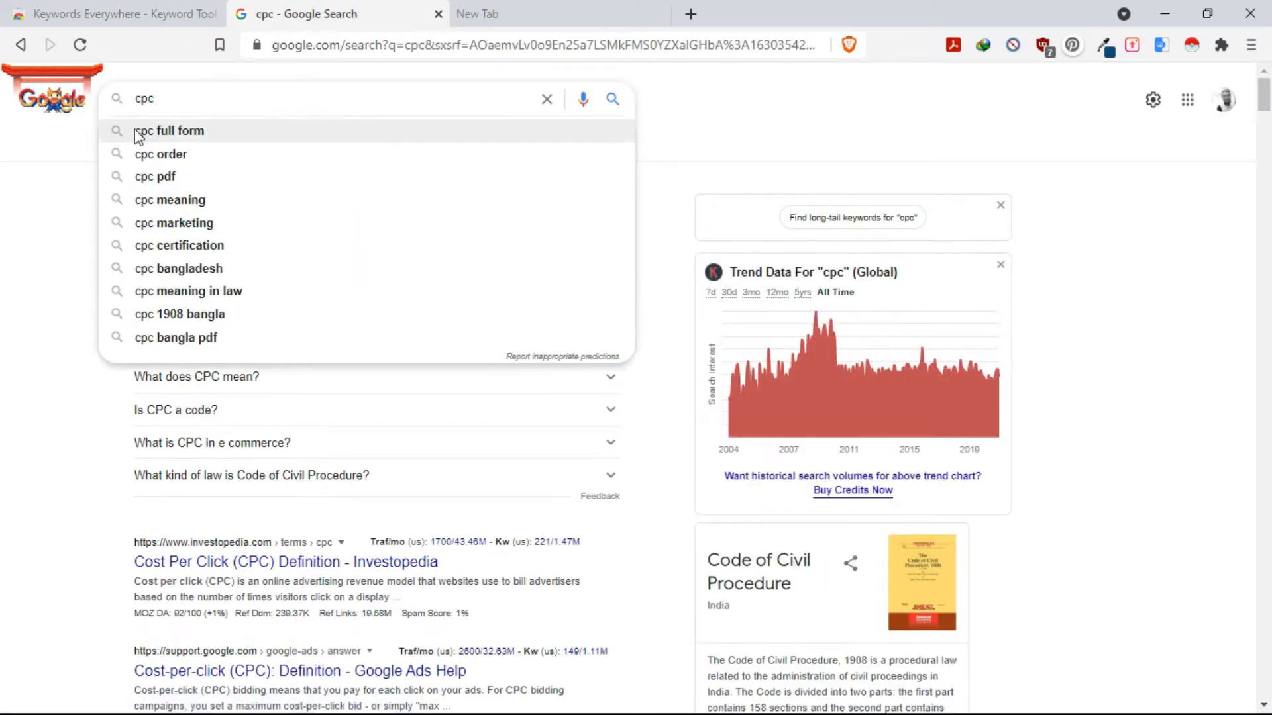
{"action": "left_click", "coordinate": [140, 131]}
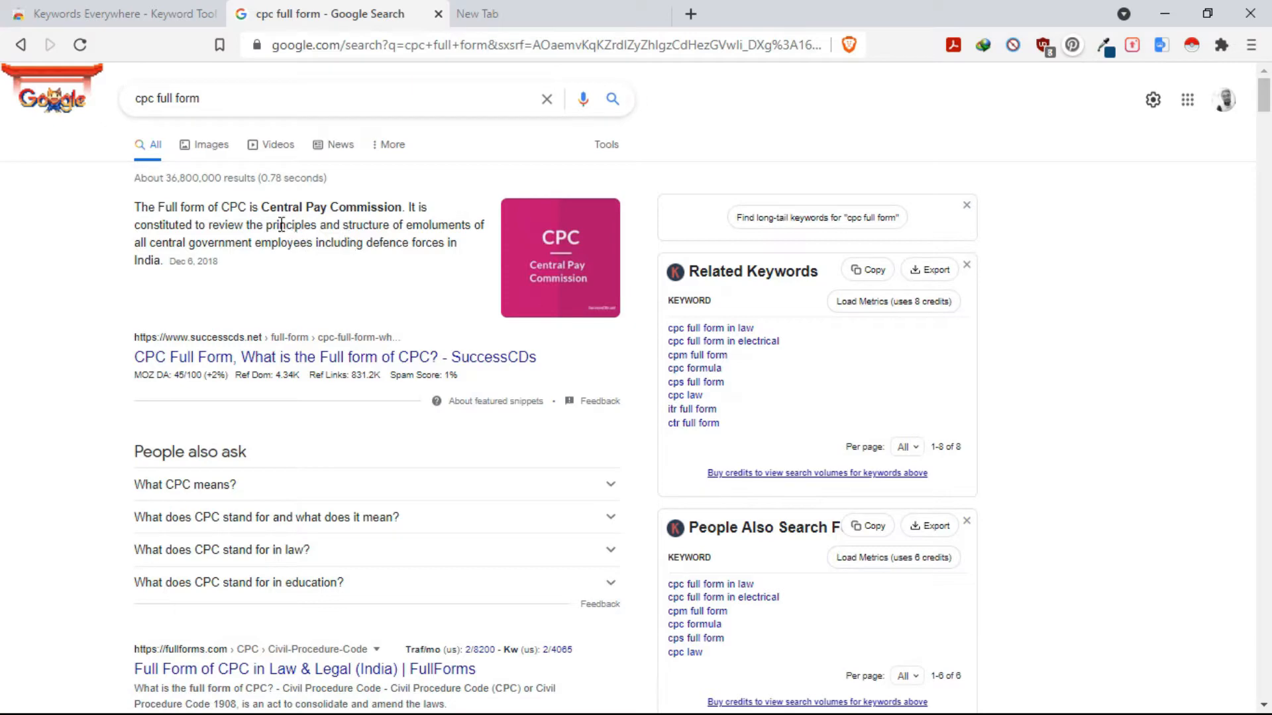
Step: Examine the search results and keyword lists for the different meanings of CPC
{"action": "scroll", "coordinate": [690, 403], "scroll_direction": "down", "scroll_amount": 3}
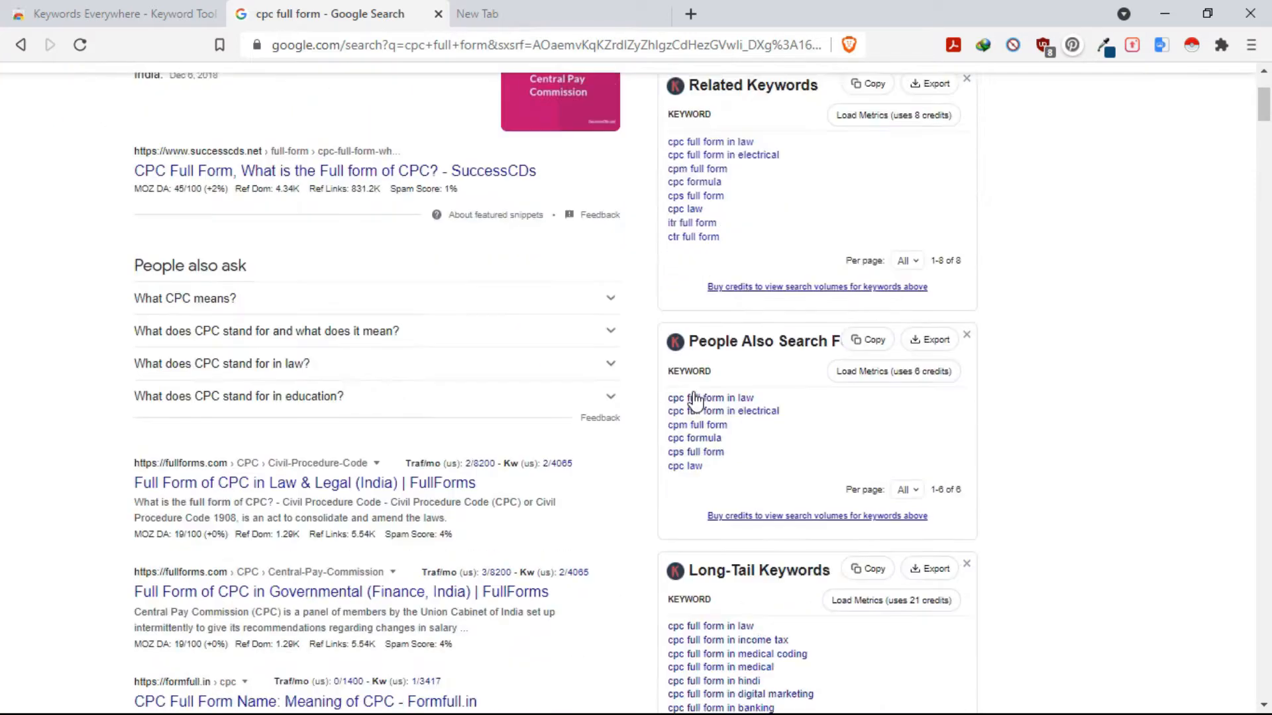
{"action": "scroll", "coordinate": [689, 403], "scroll_direction": "up", "scroll_amount": 3}
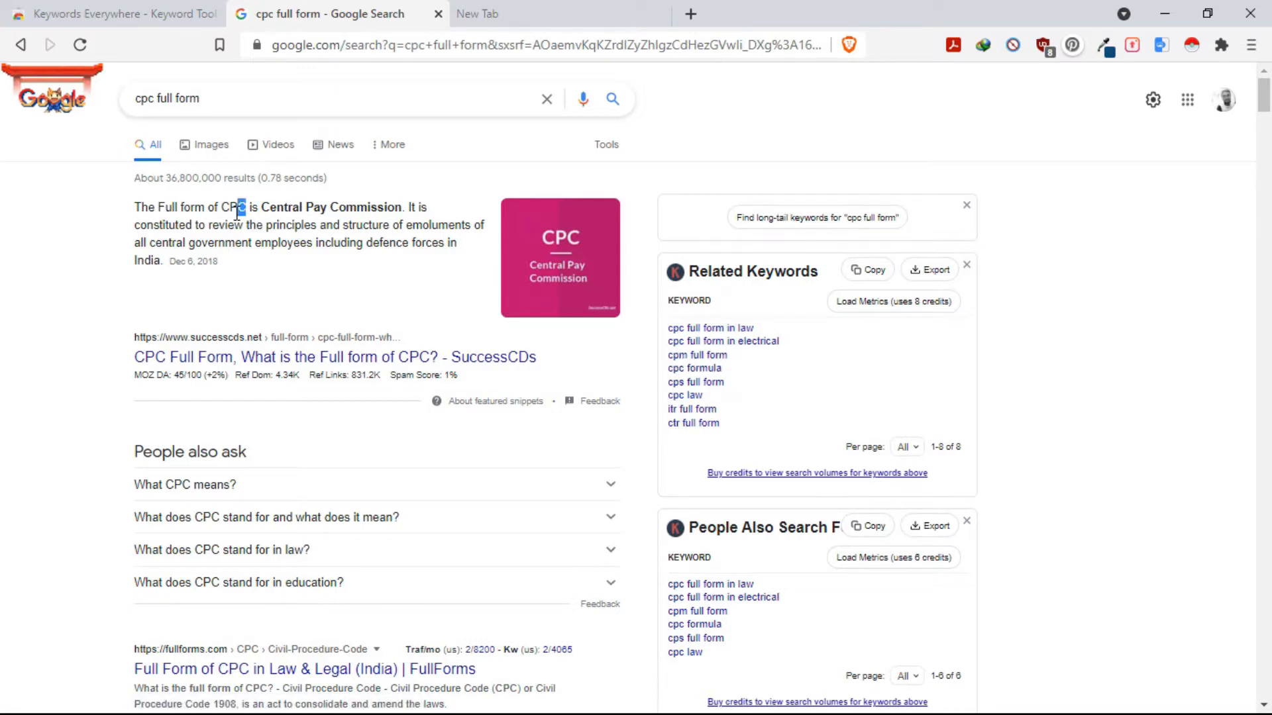
{"action": "left_click_drag", "start_coordinate": [237, 214], "coordinate": [207, 210]}
{"action": "left_click", "coordinate": [309, 220]}
{"action": "scroll", "coordinate": [373, 242], "scroll_direction": "down", "scroll_amount": 7}
{"action": "scroll", "coordinate": [318, 269], "scroll_direction": "up", "scroll_amount": 7}
{"action": "scroll", "coordinate": [885, 338], "scroll_direction": "down", "scroll_amount": 11}
{"action": "scroll", "coordinate": [758, 318], "scroll_direction": "up", "scroll_amount": 4}
{"action": "scroll", "coordinate": [566, 372], "scroll_direction": "down", "scroll_amount": 2}
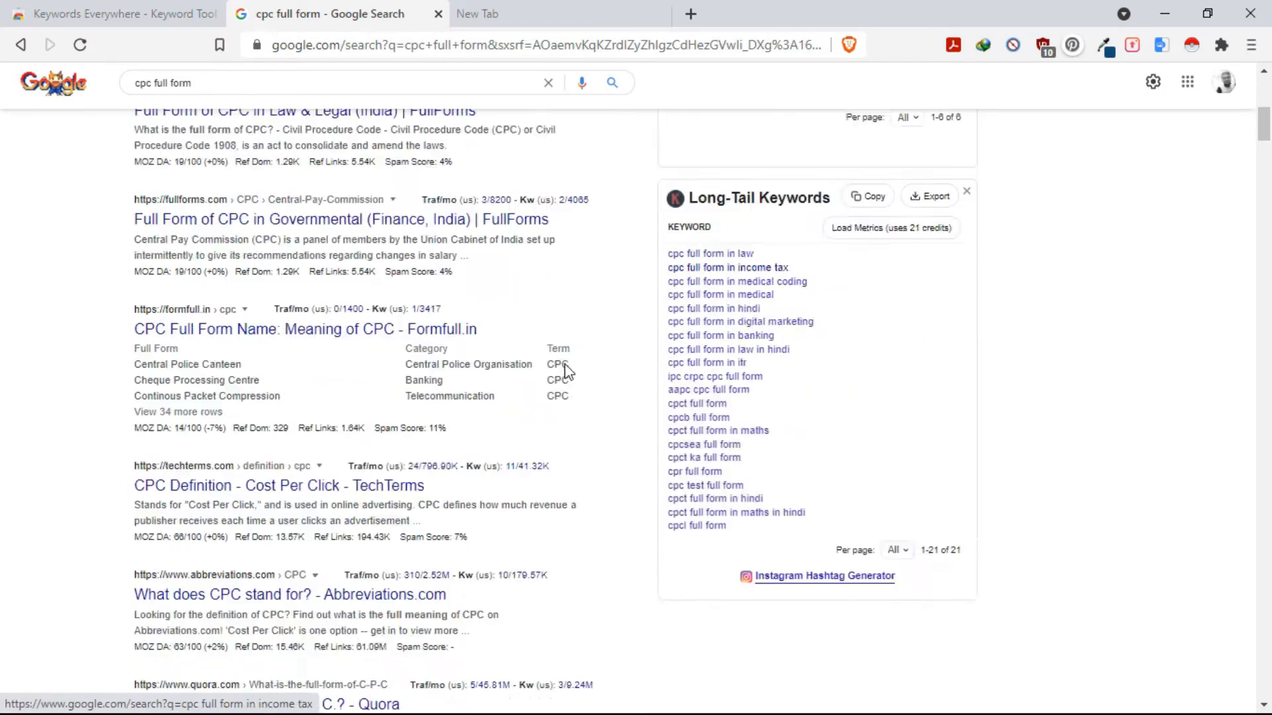
{"action": "scroll", "coordinate": [566, 372], "scroll_direction": "up", "scroll_amount": 8}
Step: Open wordtracker.com in the empty new tab
{"action": "left_click", "coordinate": [499, 7]}
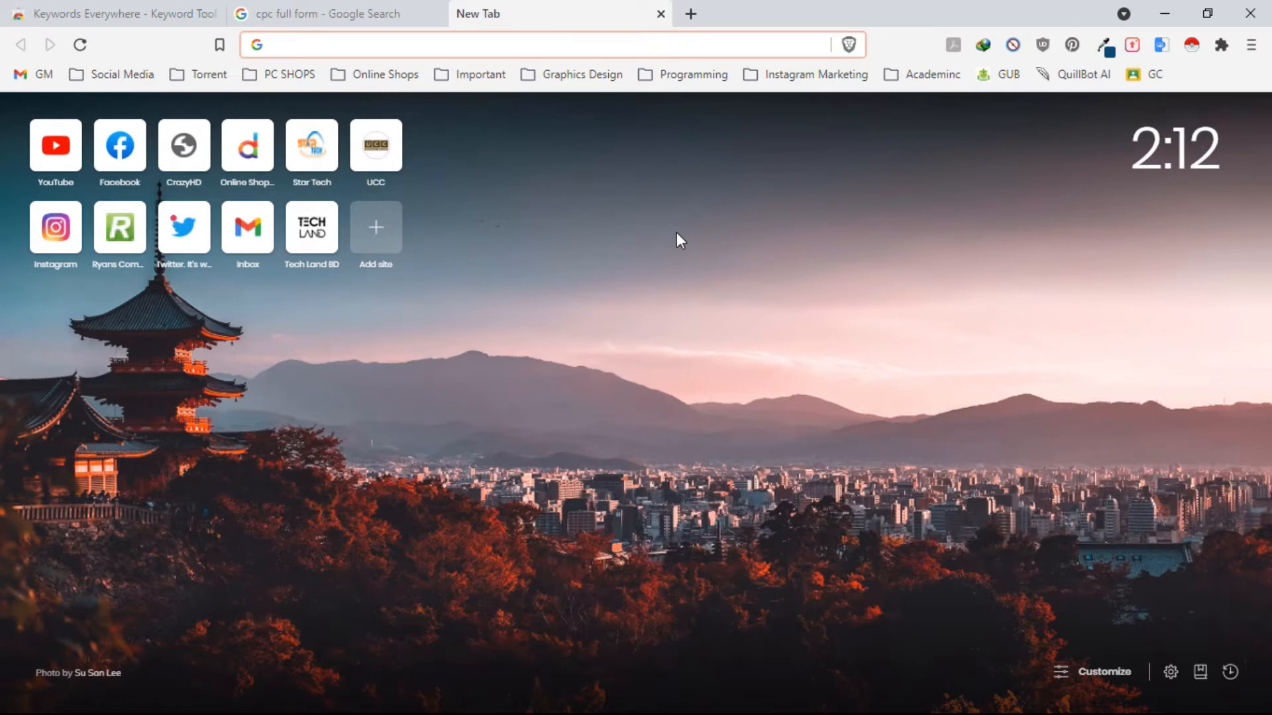
{"action": "type", "text": "work"}
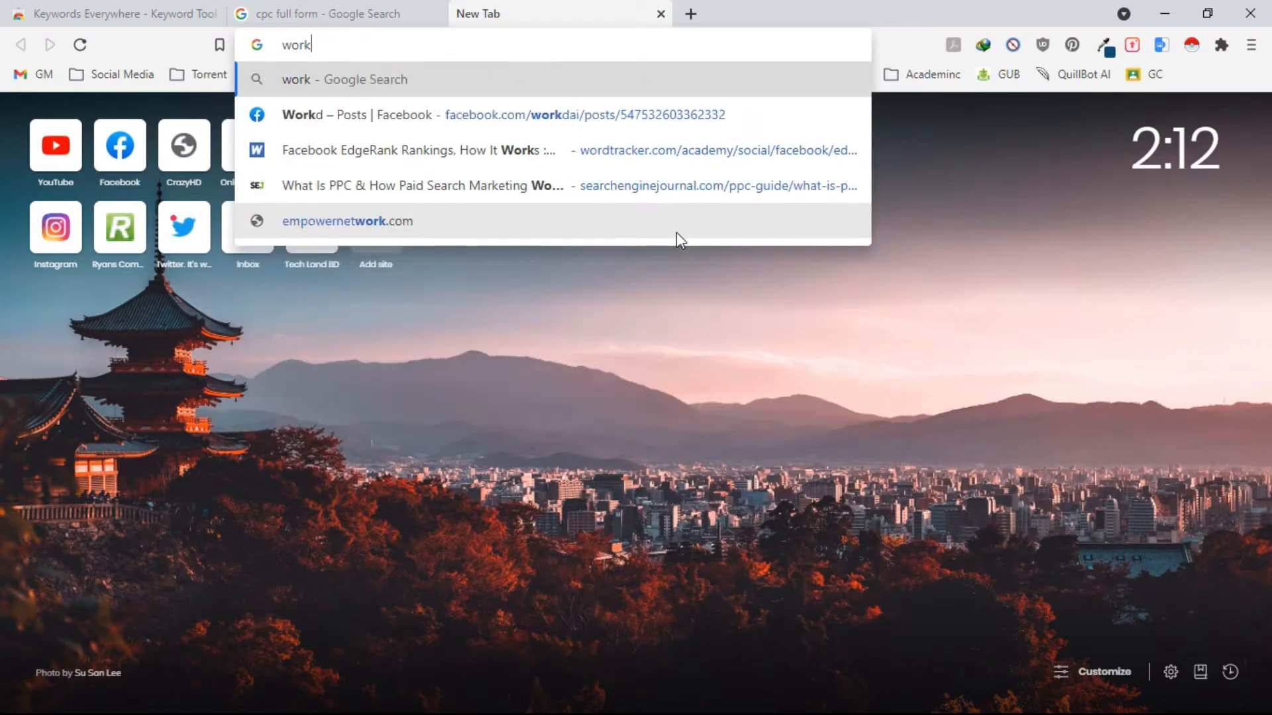
{"action": "key", "text": "BackSpace"}
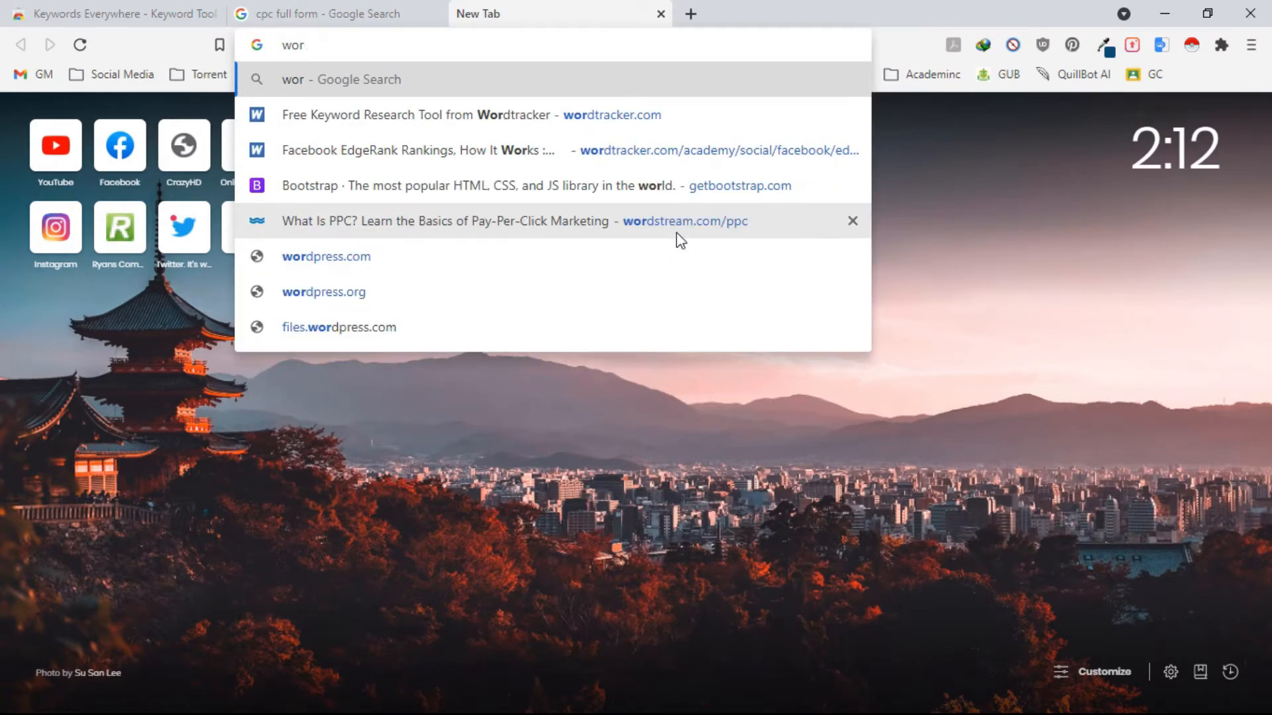
{"action": "type", "text": "d"}
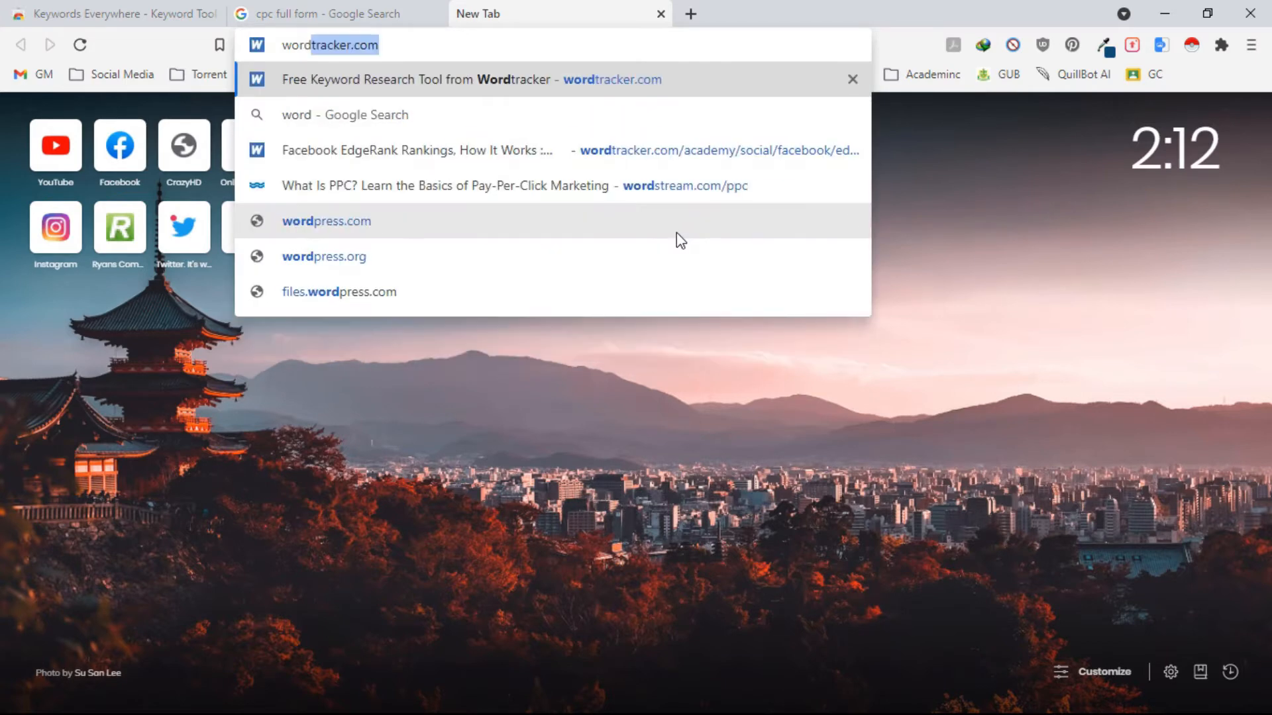
{"action": "key", "text": "Return"}
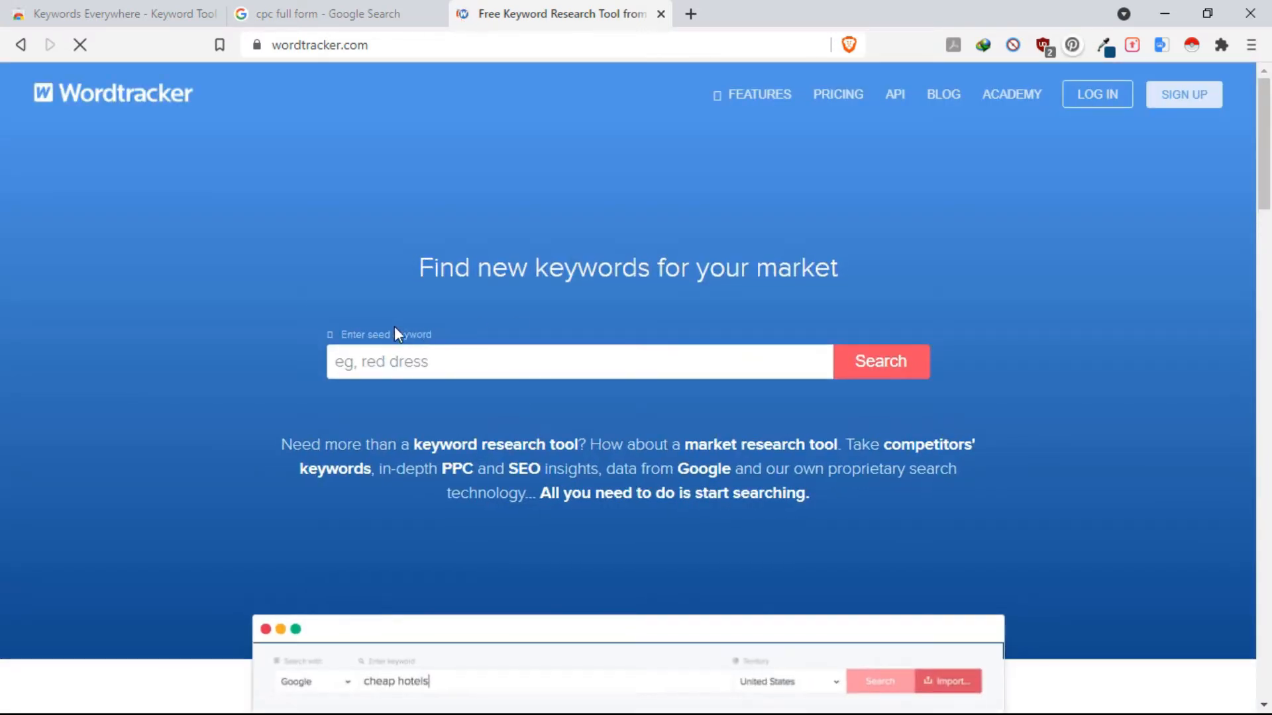
Step: Search Wordtracker for the seed keyword "digital marketing"
{"action": "left_click", "coordinate": [469, 363]}
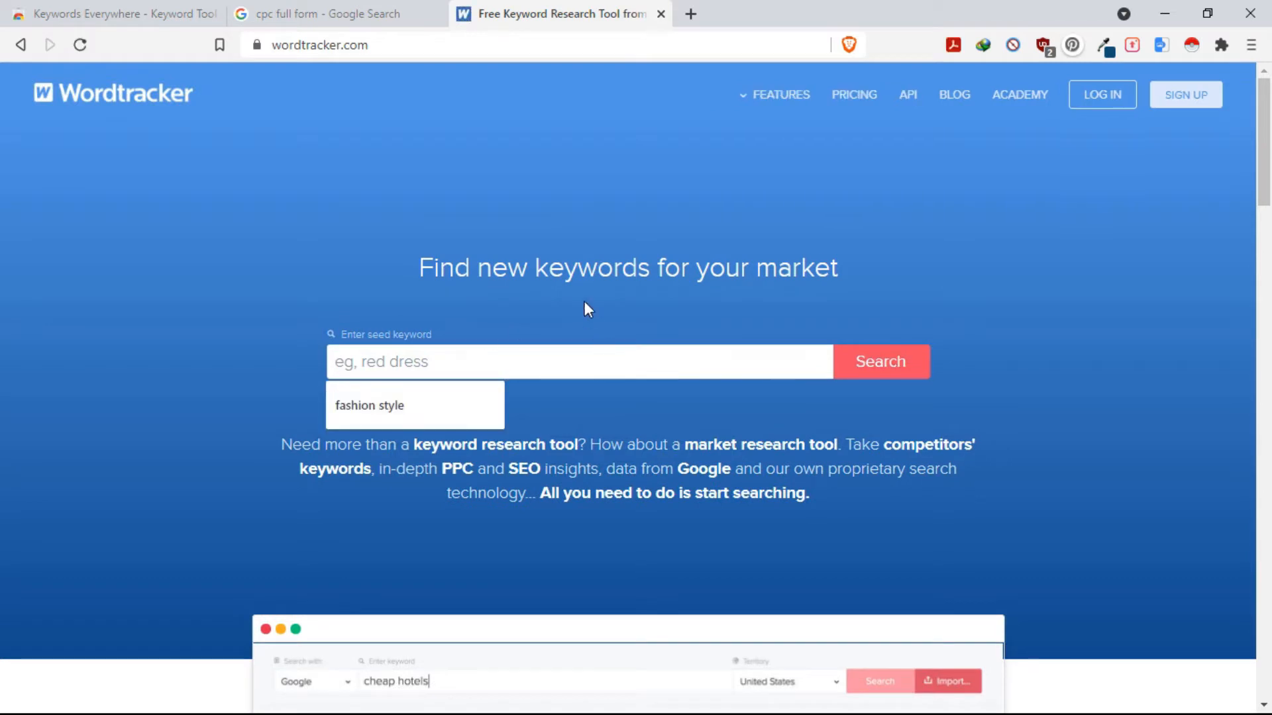
{"action": "scroll", "coordinate": [459, 411], "scroll_direction": "down", "scroll_amount": 10}
{"action": "scroll", "coordinate": [458, 319], "scroll_direction": "up", "scroll_amount": 10}
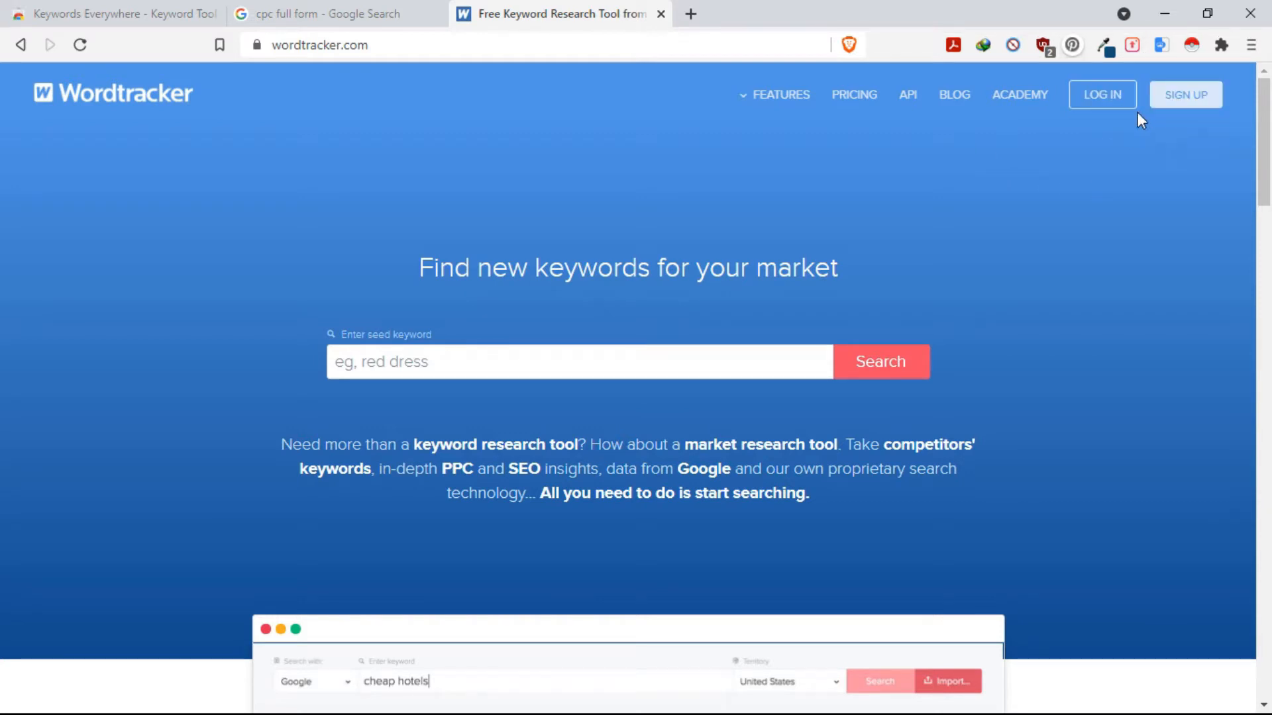
{"action": "left_click", "coordinate": [412, 363]}
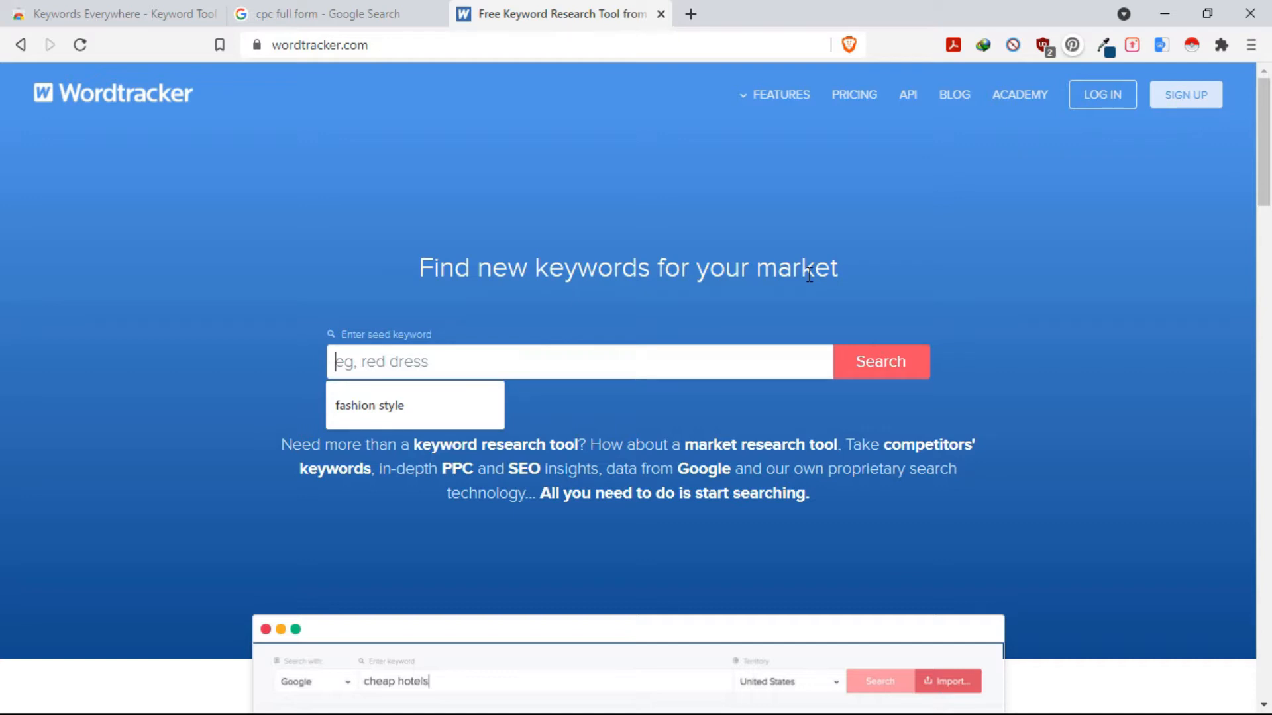
{"action": "type", "text": "dog"}
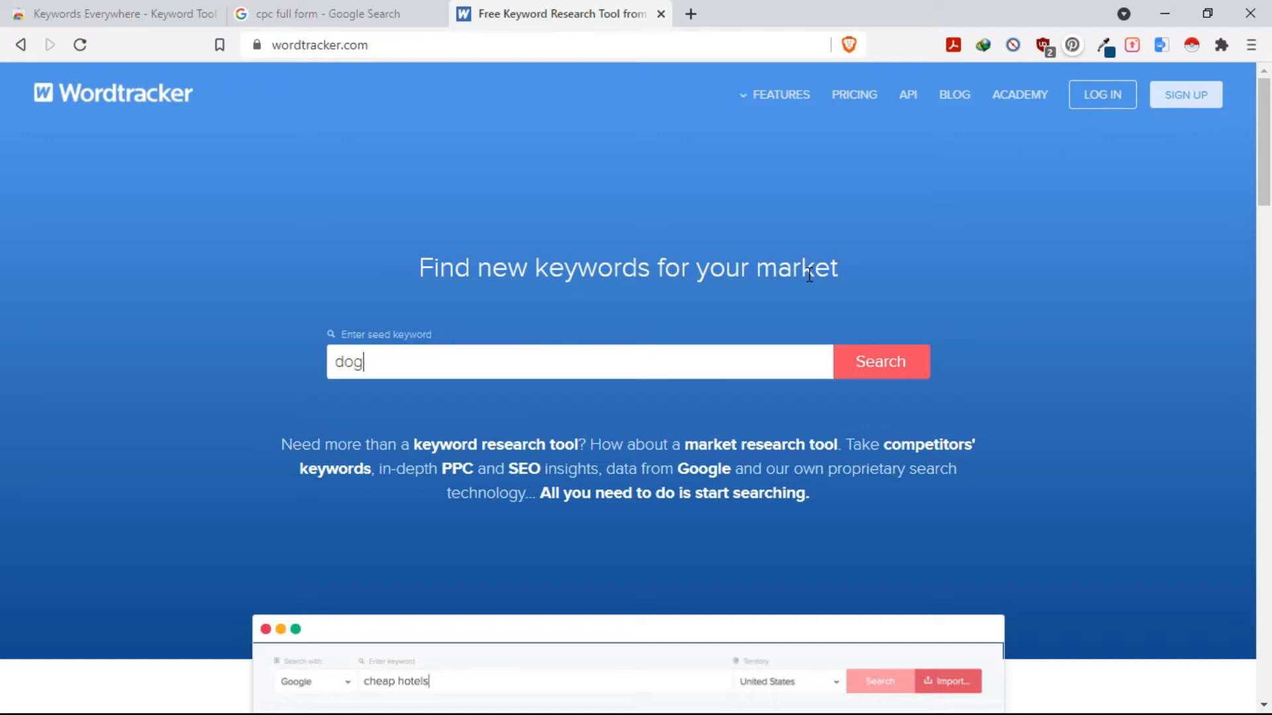
{"action": "key", "text": "BackSpace"}
{"action": "key", "text": "BackSpace"}
{"action": "type", "text": "igital marketing"}
{"action": "key", "text": "Return"}
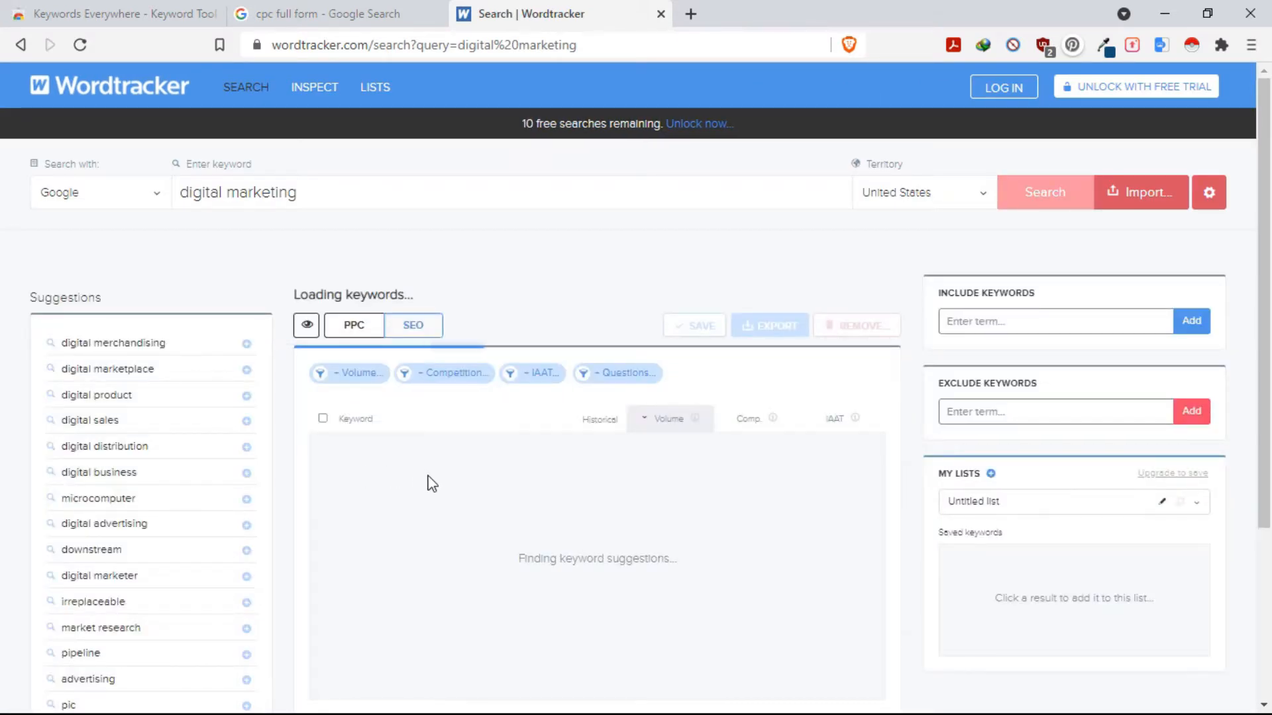
Step: Examine the Wordtracker keyword results for "digital marketing", including the volume, competition and IAAT values
{"action": "scroll", "coordinate": [469, 479], "scroll_direction": "down", "scroll_amount": 3}
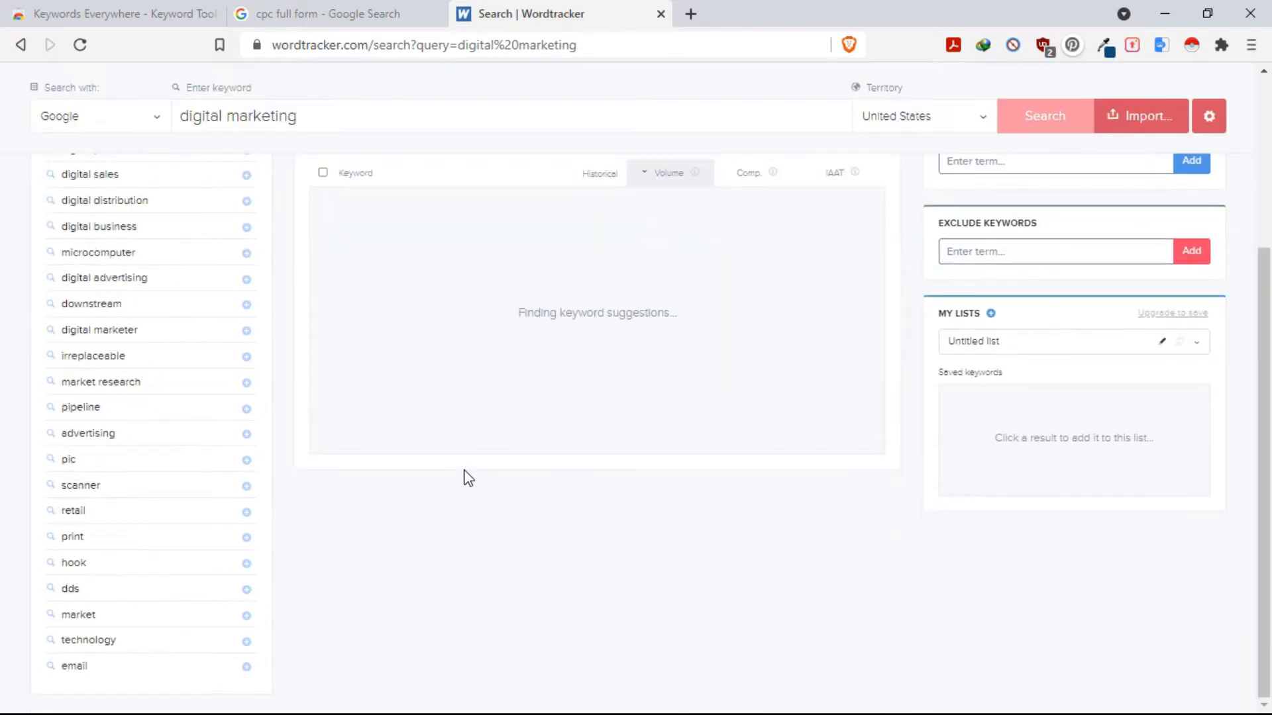
{"action": "scroll", "coordinate": [468, 478], "scroll_direction": "up", "scroll_amount": 3}
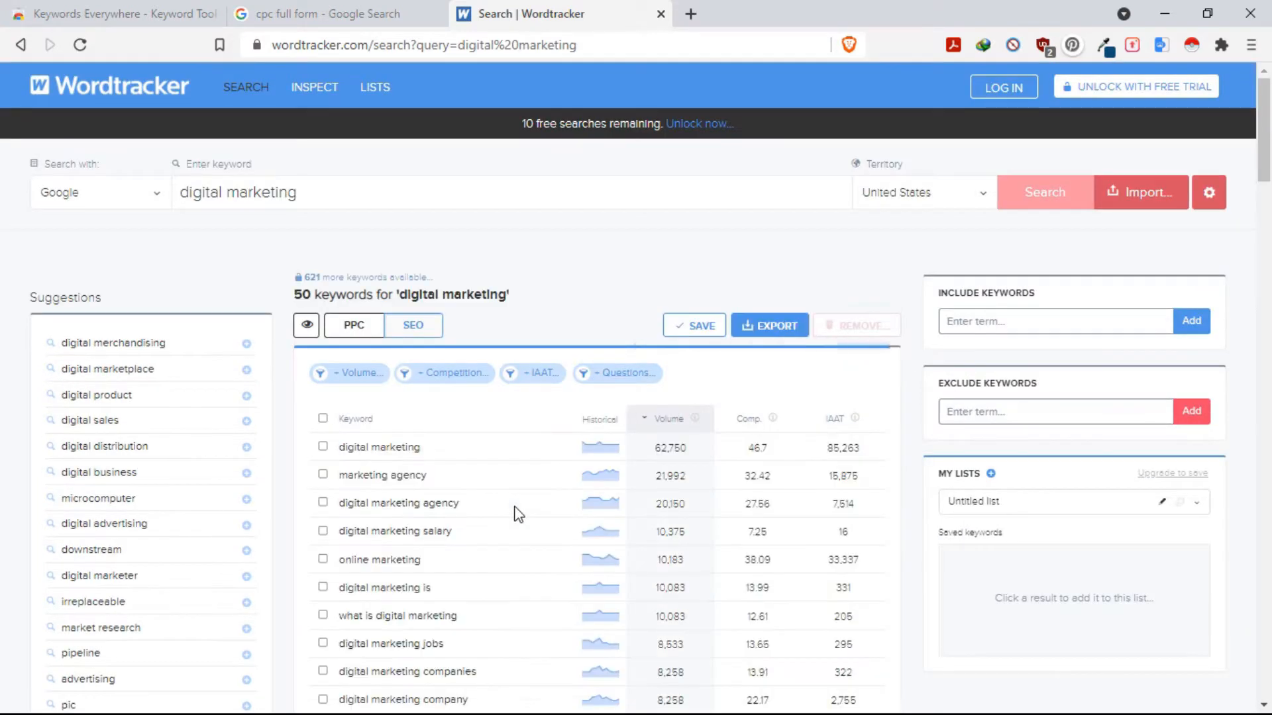
{"action": "scroll", "coordinate": [684, 464], "scroll_direction": "down", "scroll_amount": 1}
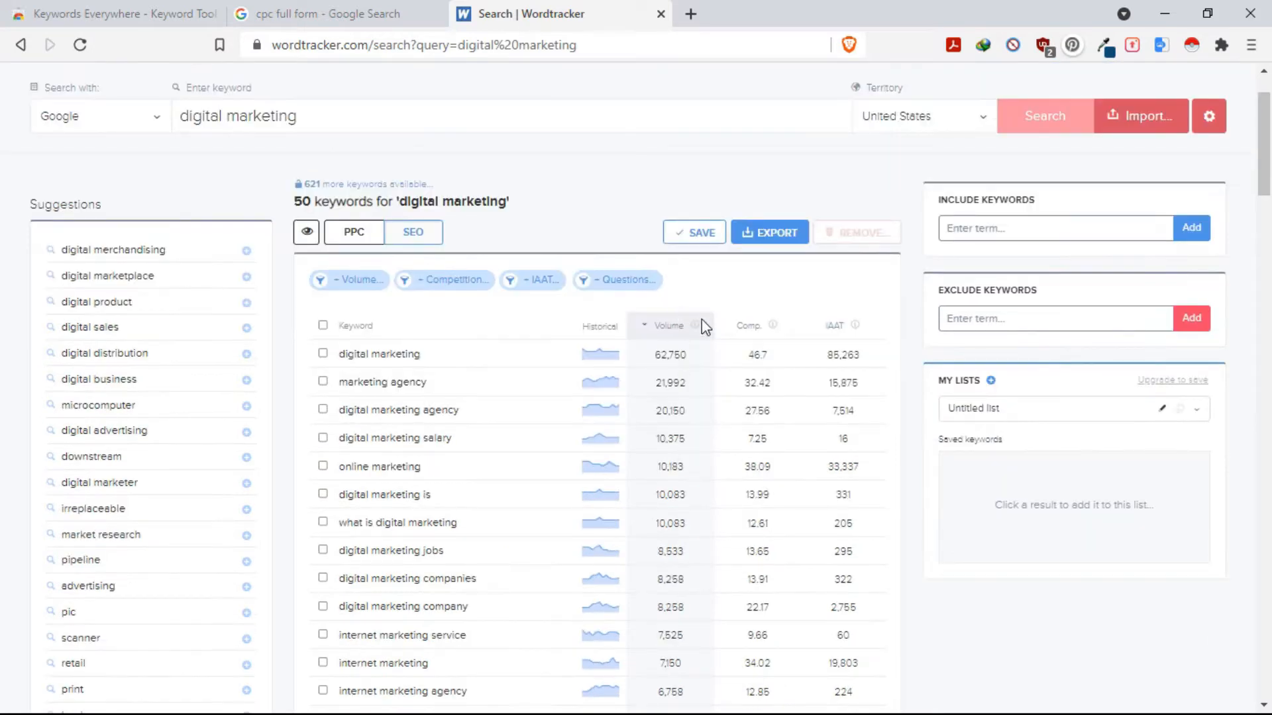
{"action": "scroll", "coordinate": [450, 380], "scroll_direction": "down", "scroll_amount": 15}
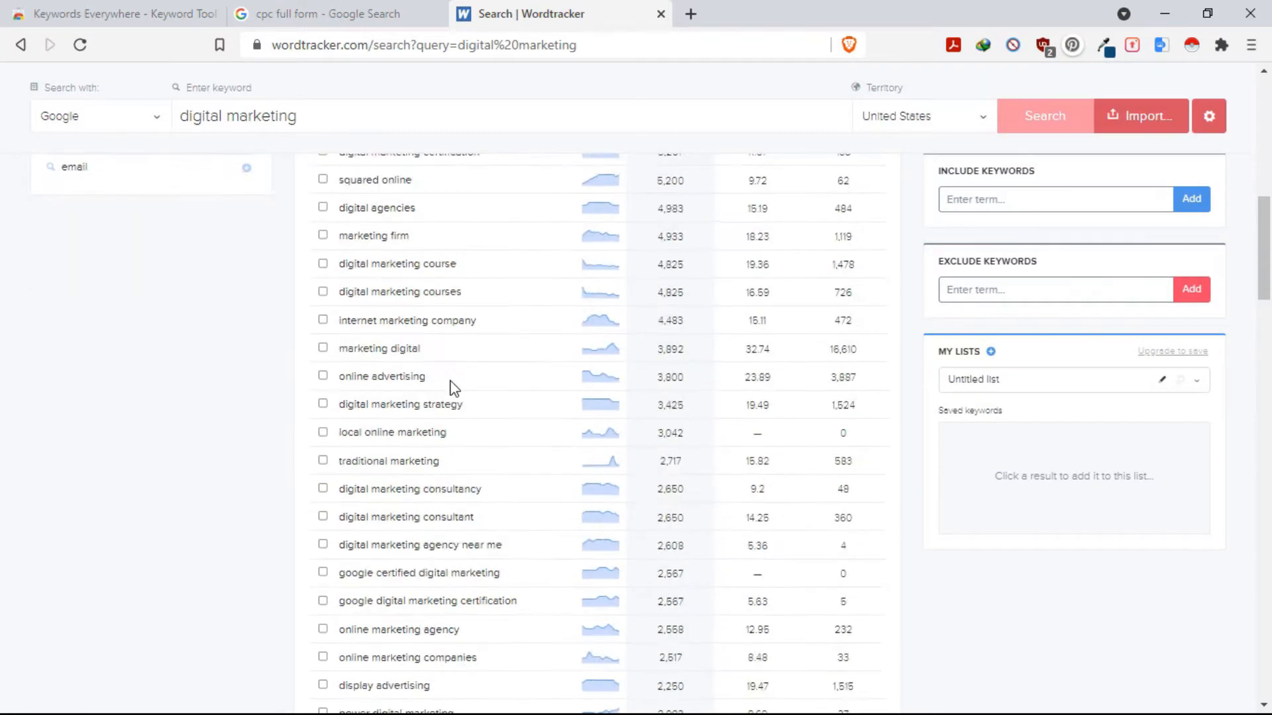
{"action": "scroll", "coordinate": [495, 387], "scroll_direction": "up", "scroll_amount": 15}
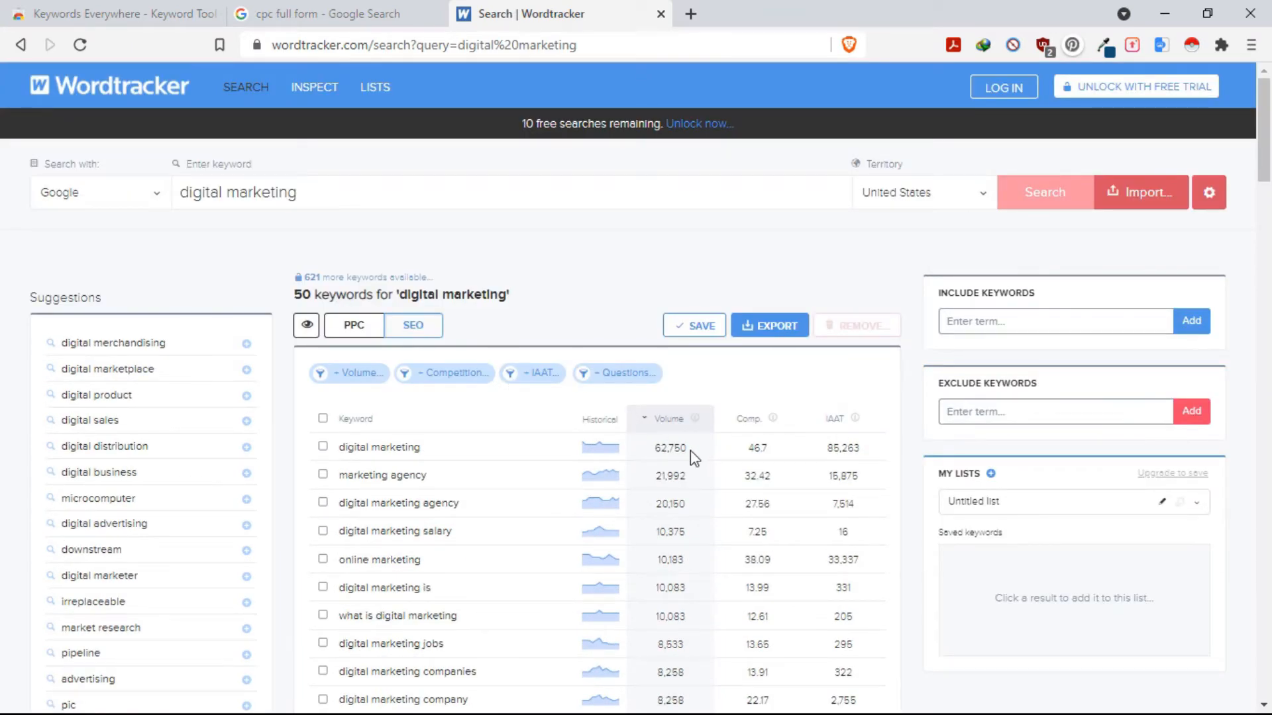
{"action": "left_click_drag", "start_coordinate": [690, 450], "coordinate": [664, 448]}
{"action": "left_click_drag", "start_coordinate": [774, 450], "coordinate": [745, 452]}
{"action": "left_click", "coordinate": [832, 449]}
{"action": "left_click_drag", "start_coordinate": [832, 453], "coordinate": [884, 453]}
{"action": "left_click", "coordinate": [908, 450]}
{"action": "scroll", "coordinate": [908, 451], "scroll_direction": "down", "scroll_amount": 3}
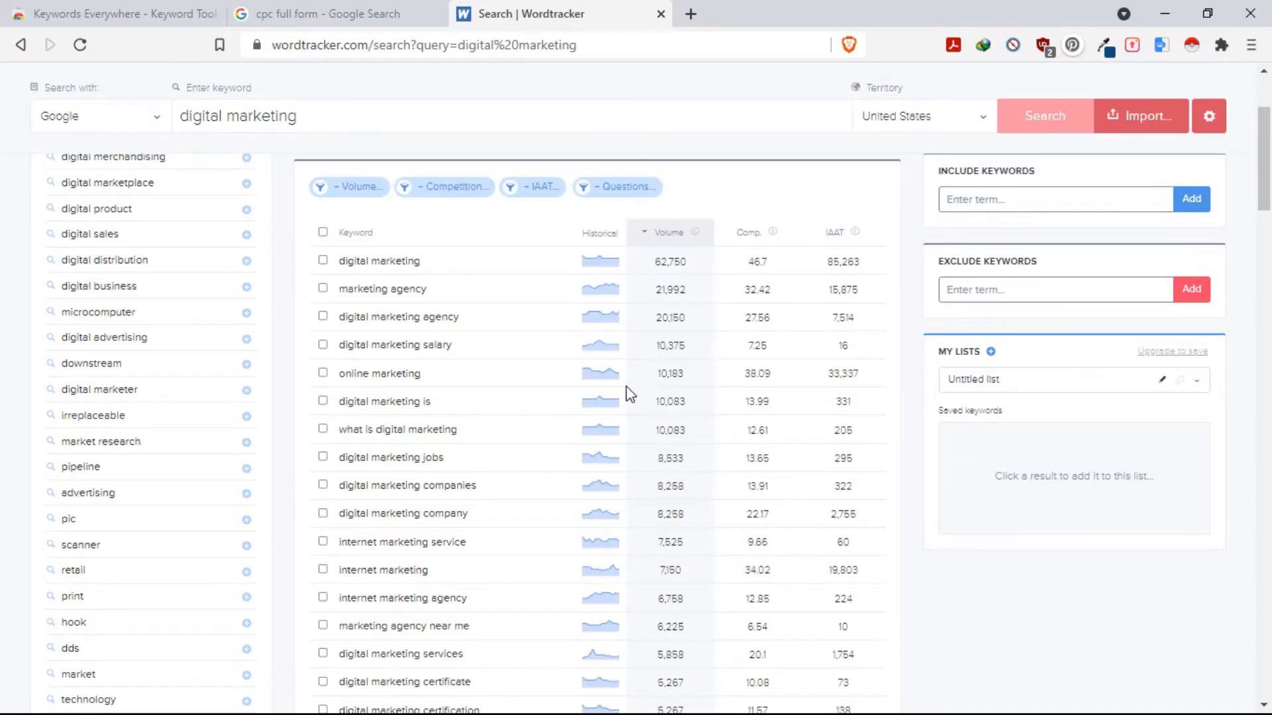
{"action": "scroll", "coordinate": [616, 384], "scroll_direction": "down", "scroll_amount": 4}
{"action": "scroll", "coordinate": [577, 390], "scroll_direction": "up", "scroll_amount": 6}
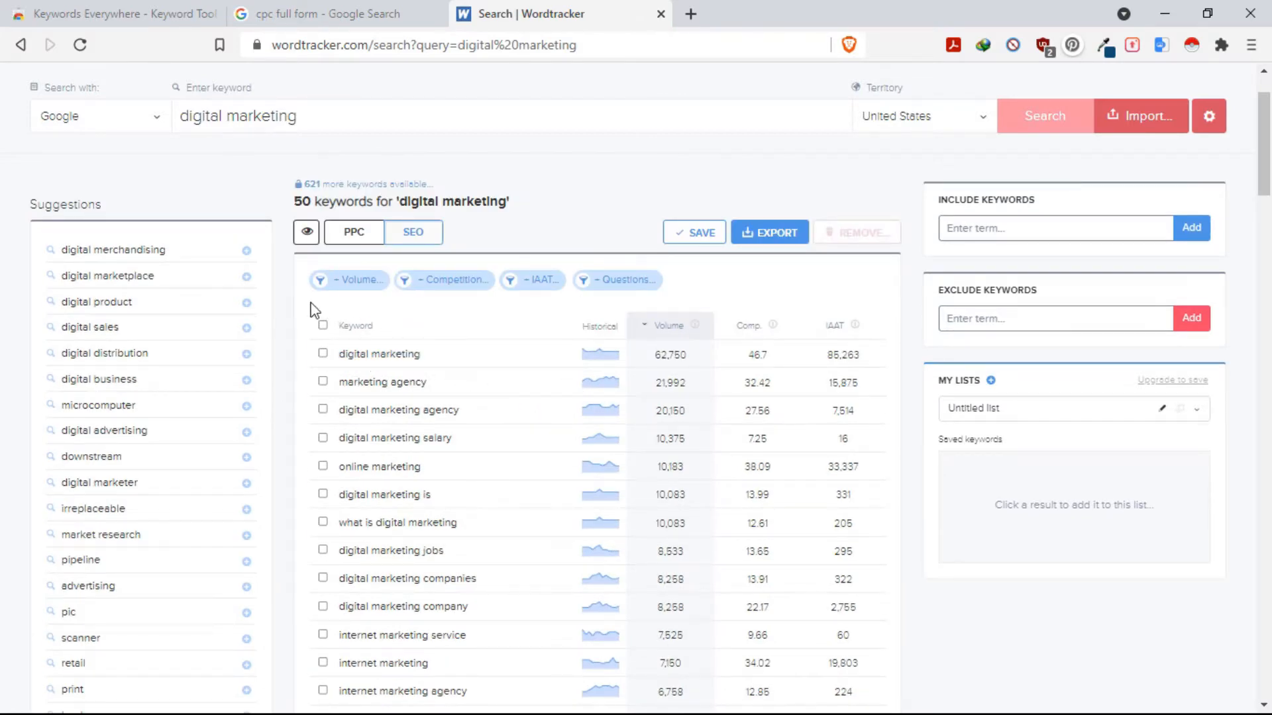
Step: Copy the keyword table from its header row through the last unlocked keyword, "marketing firms near me"
{"action": "left_click_drag", "start_coordinate": [314, 310], "coordinate": [876, 440]}
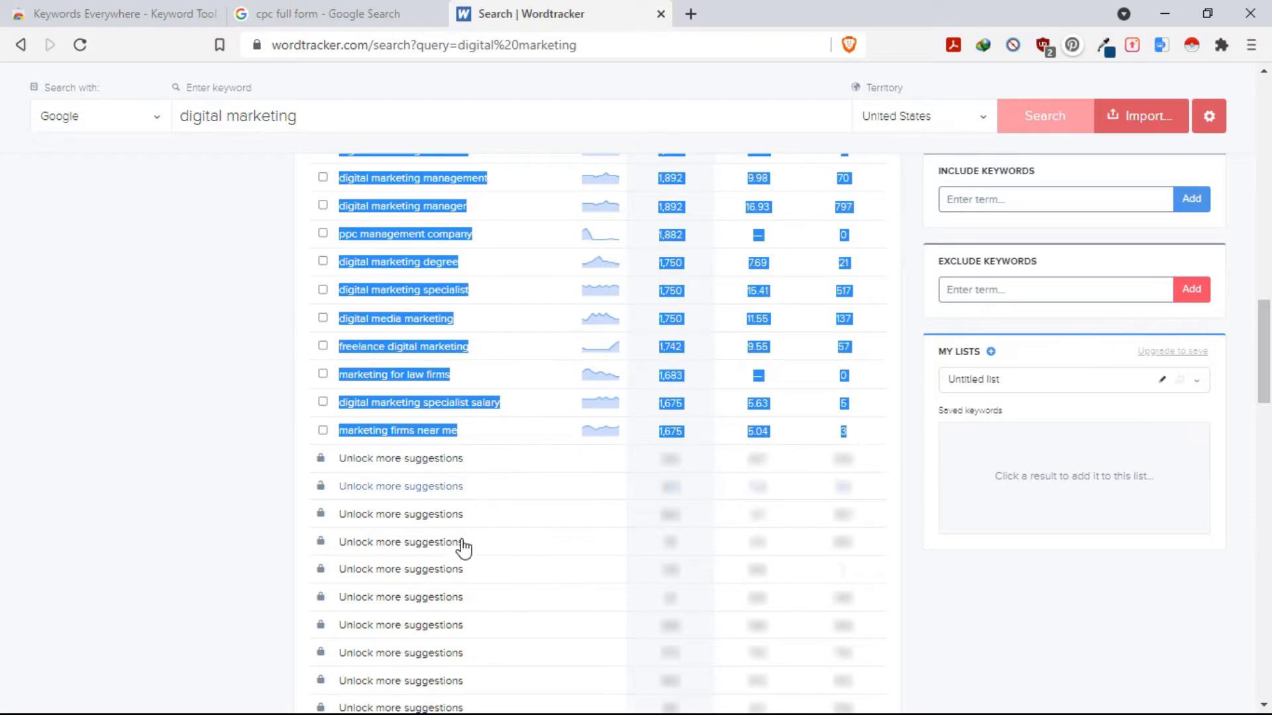
{"action": "right_click", "coordinate": [385, 347]}
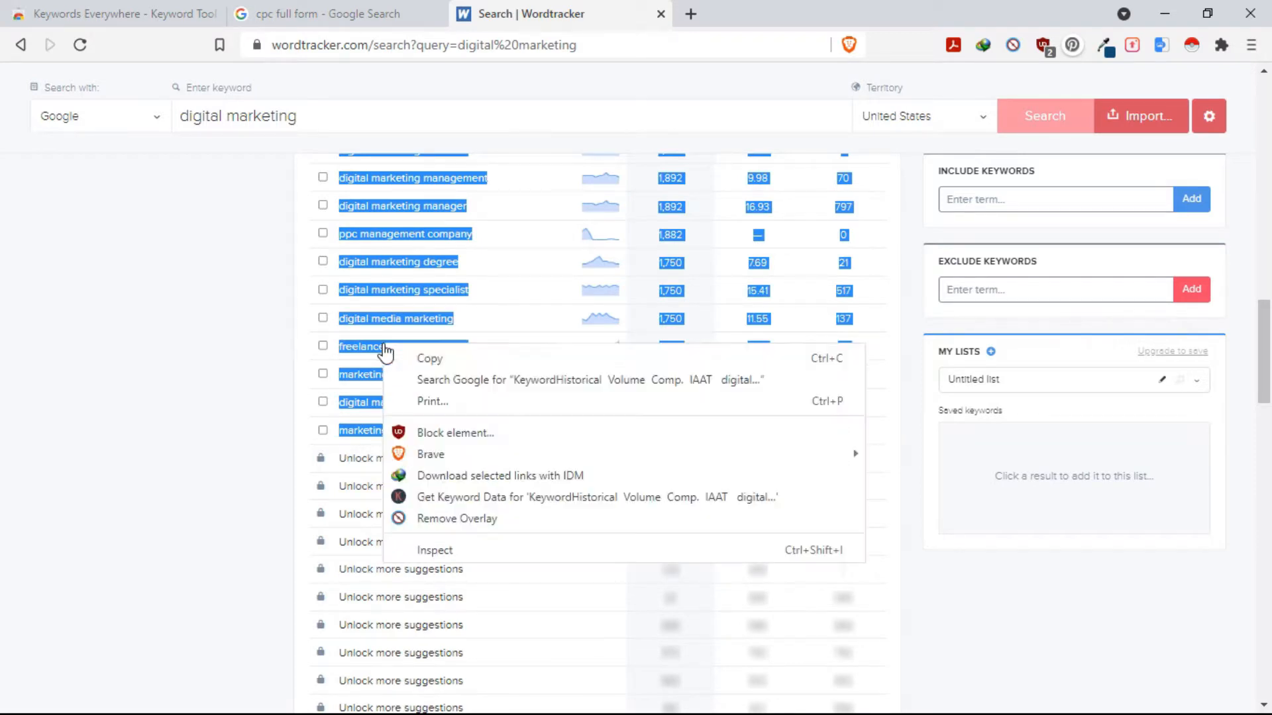
{"action": "left_click", "coordinate": [497, 361]}
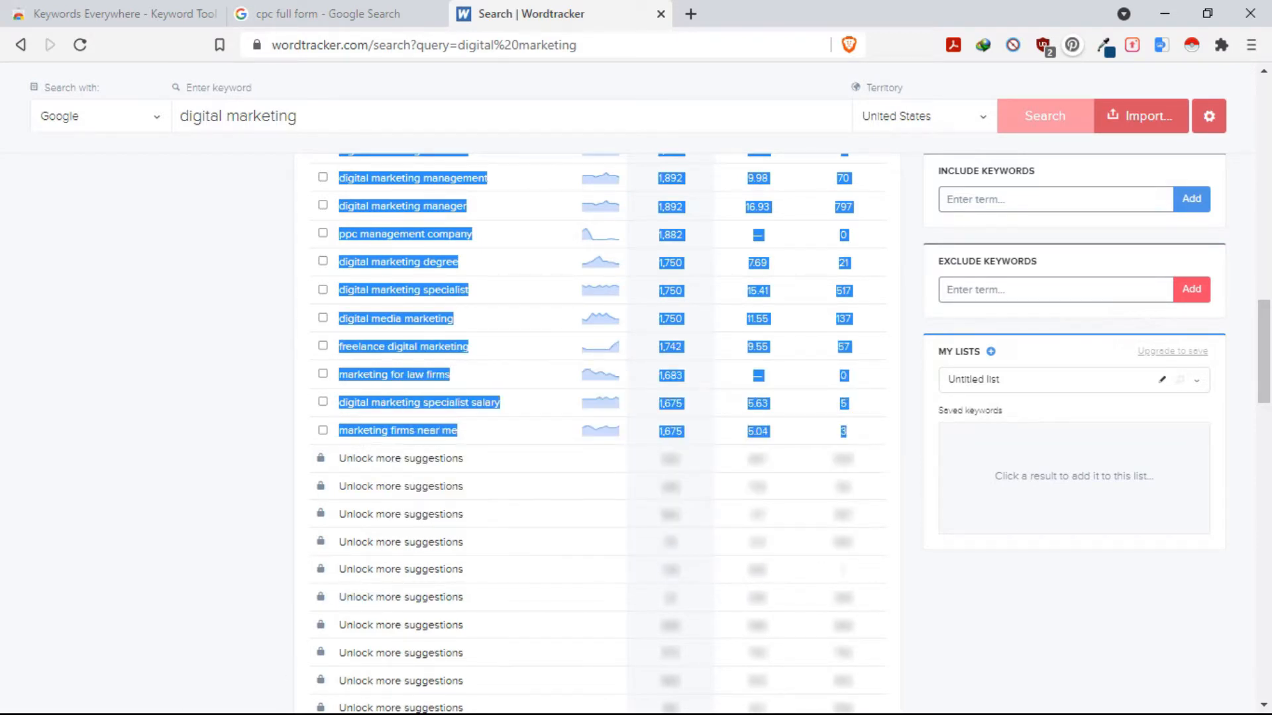
Step: Switch to the Excel workbook, paste the copied table starting at cell G1, and widen column H to fit the full keywords
{"action": "key", "text": "super"}
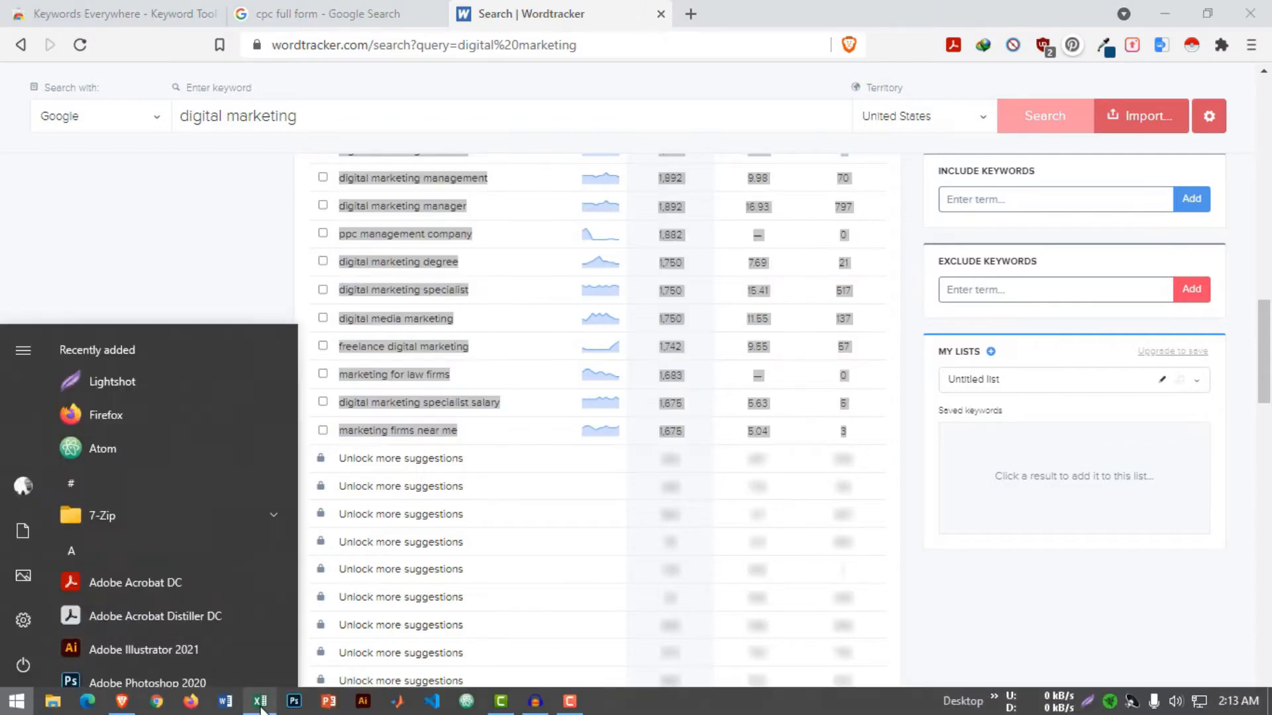
{"action": "left_click", "coordinate": [261, 702]}
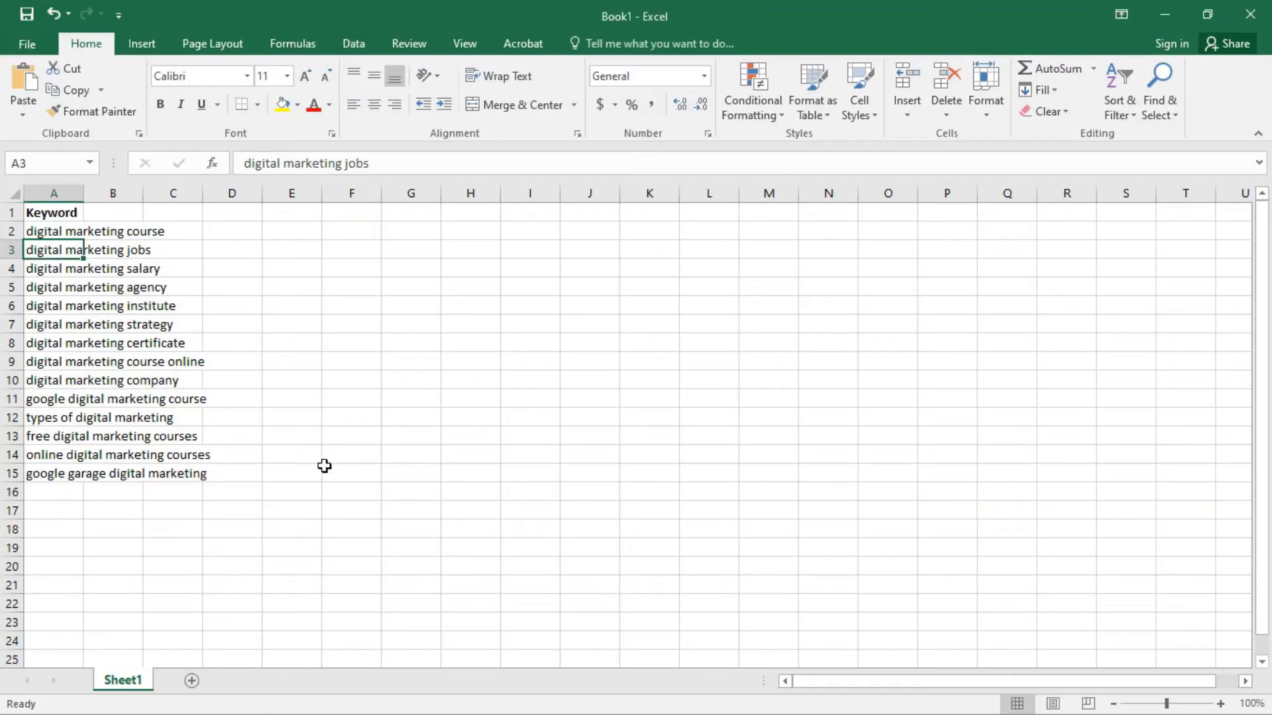
{"action": "left_click", "coordinate": [413, 229]}
{"action": "left_click", "coordinate": [522, 236]}
{"action": "left_click", "coordinate": [396, 211]}
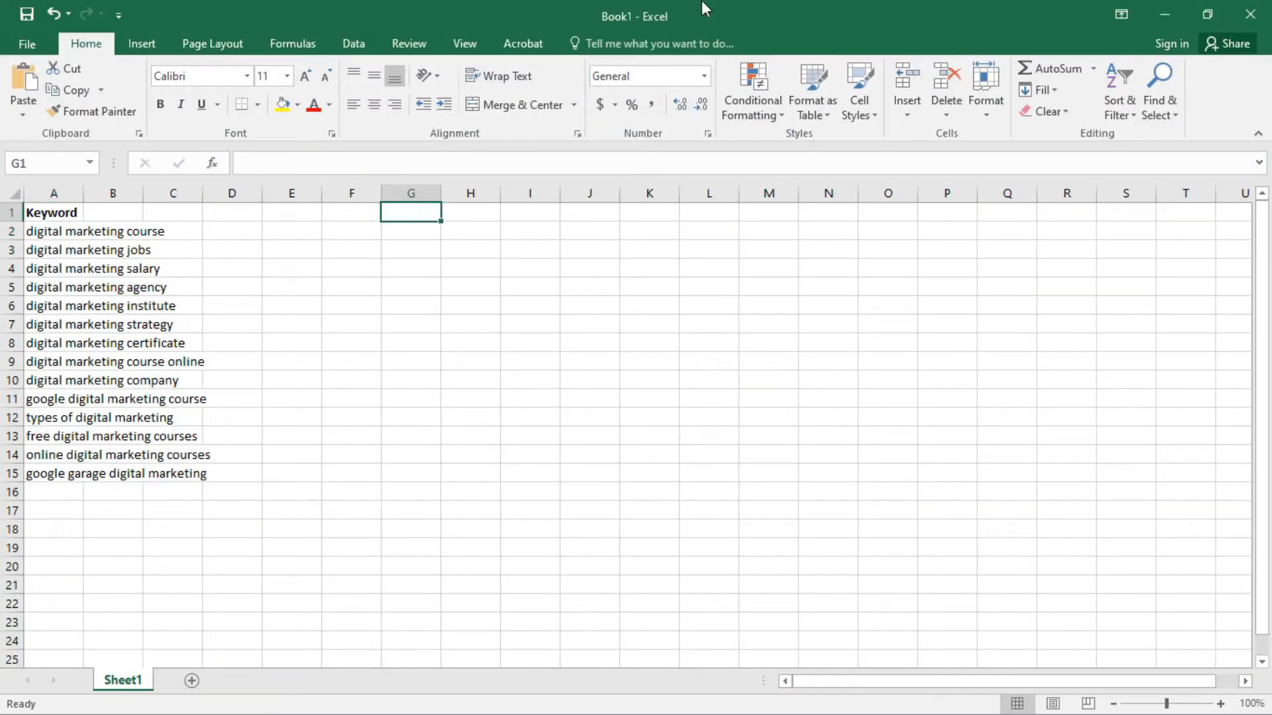
{"action": "key", "text": "ctrl+v"}
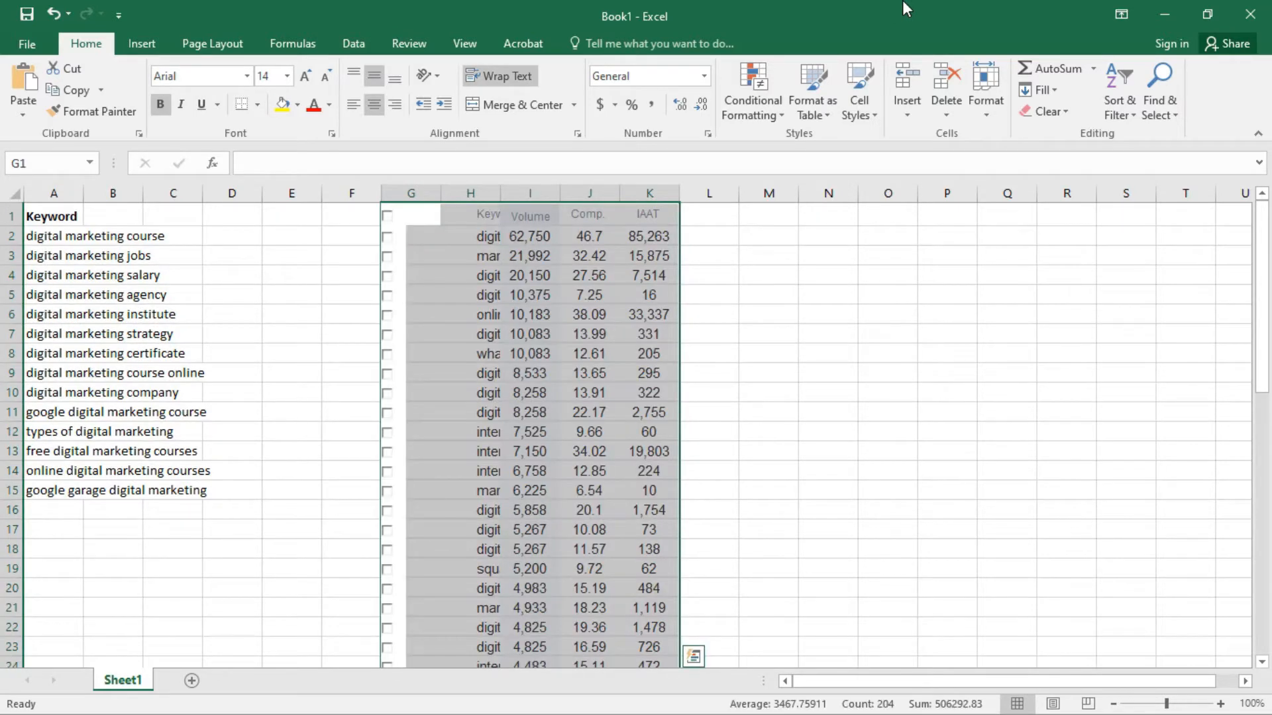
{"action": "key", "text": "Down"}
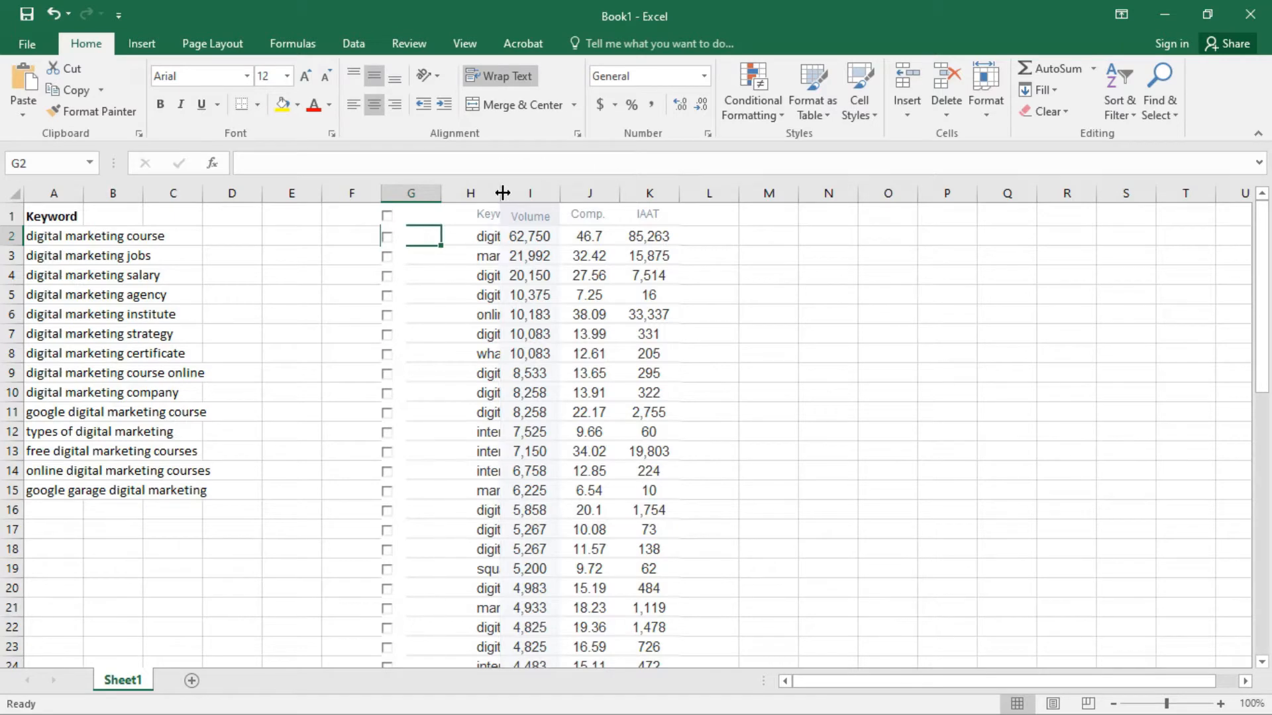
{"action": "left_click_drag", "start_coordinate": [503, 193], "coordinate": [702, 193]}
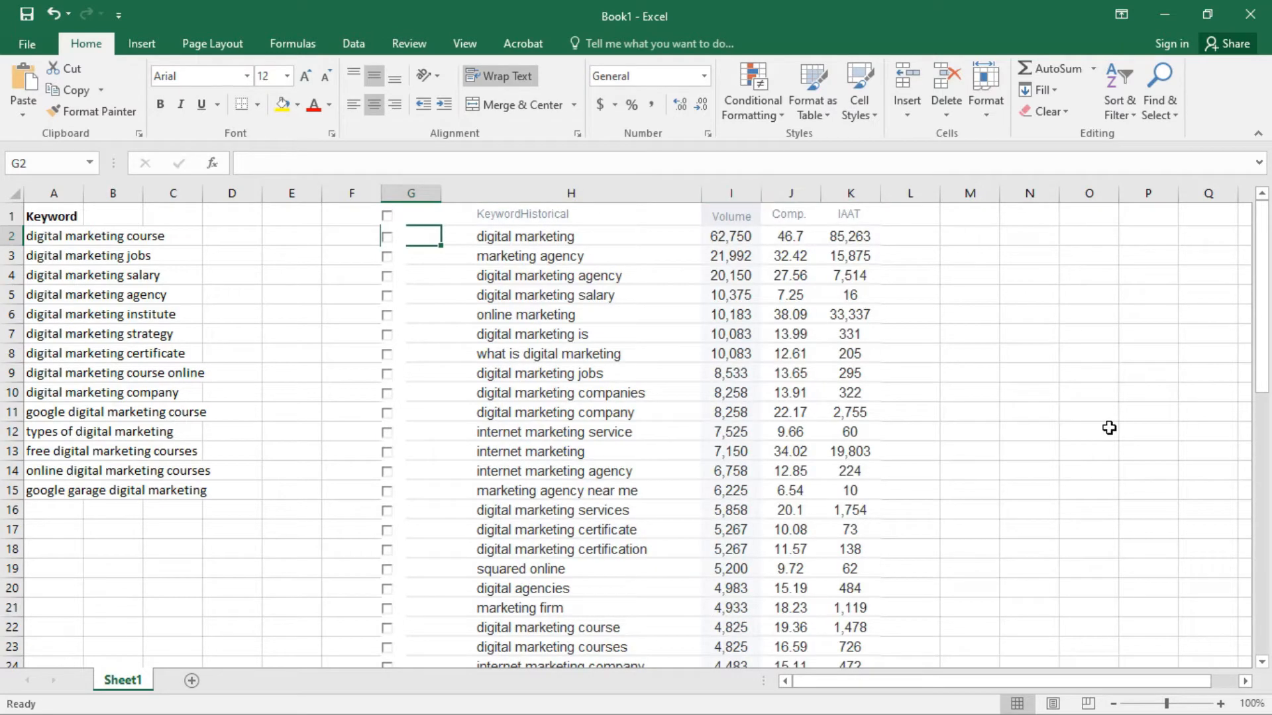
Step: Review the keyword list in column A and the pasted Wordtracker table from its first to its last row
{"action": "left_click", "coordinate": [1151, 369]}
{"action": "scroll", "coordinate": [585, 338], "scroll_direction": "down", "scroll_amount": 2}
{"action": "scroll", "coordinate": [570, 415], "scroll_direction": "up", "scroll_amount": 2}
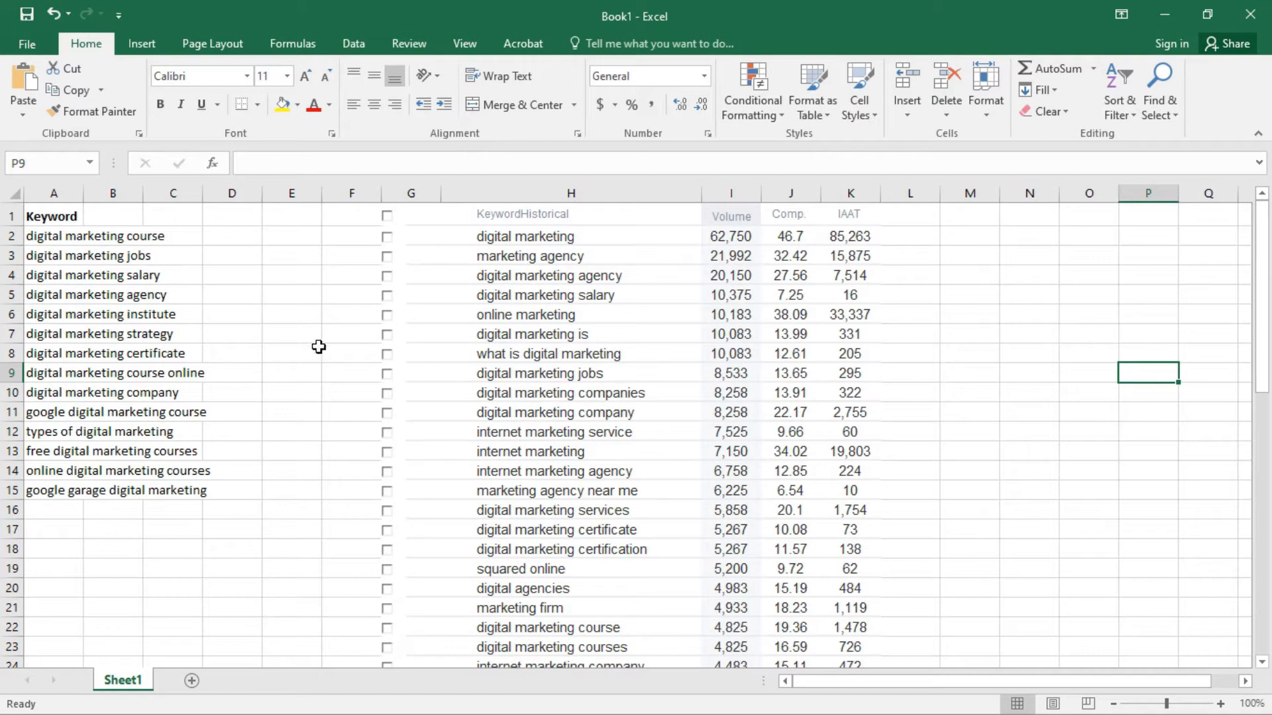
{"action": "left_click", "coordinate": [100, 241]}
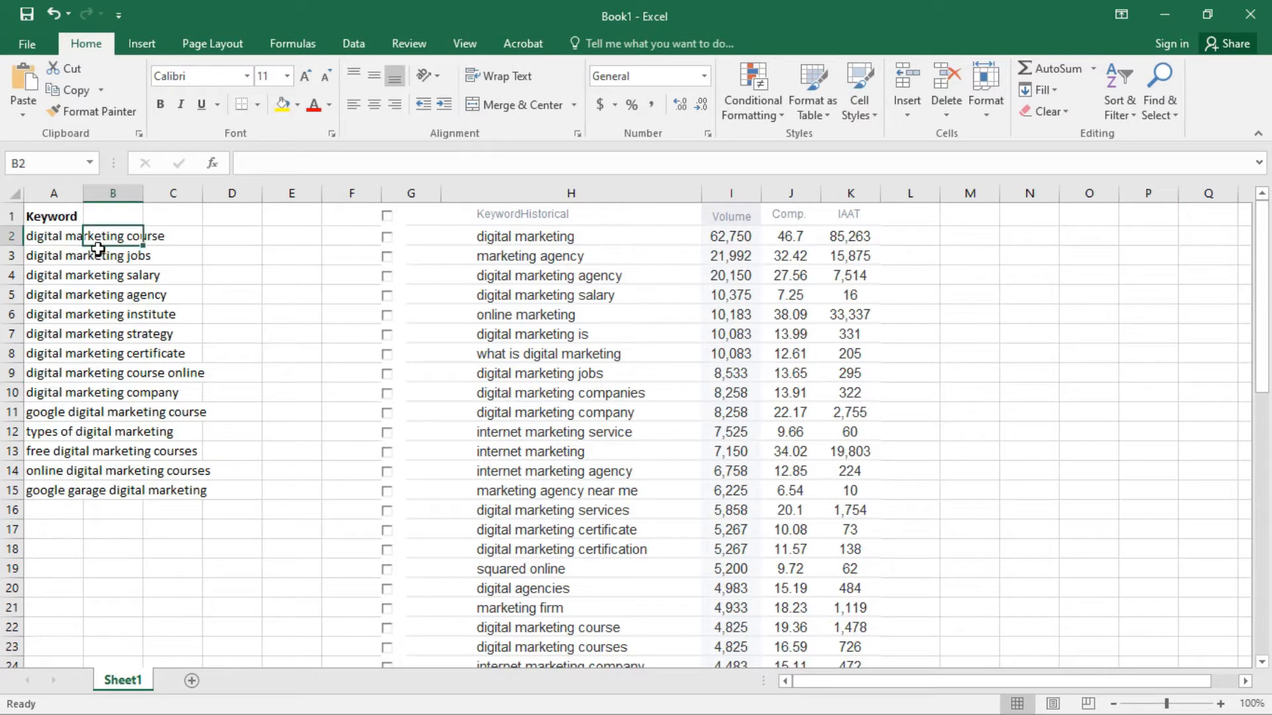
{"action": "left_click", "coordinate": [63, 257]}
{"action": "left_click", "coordinate": [103, 294]}
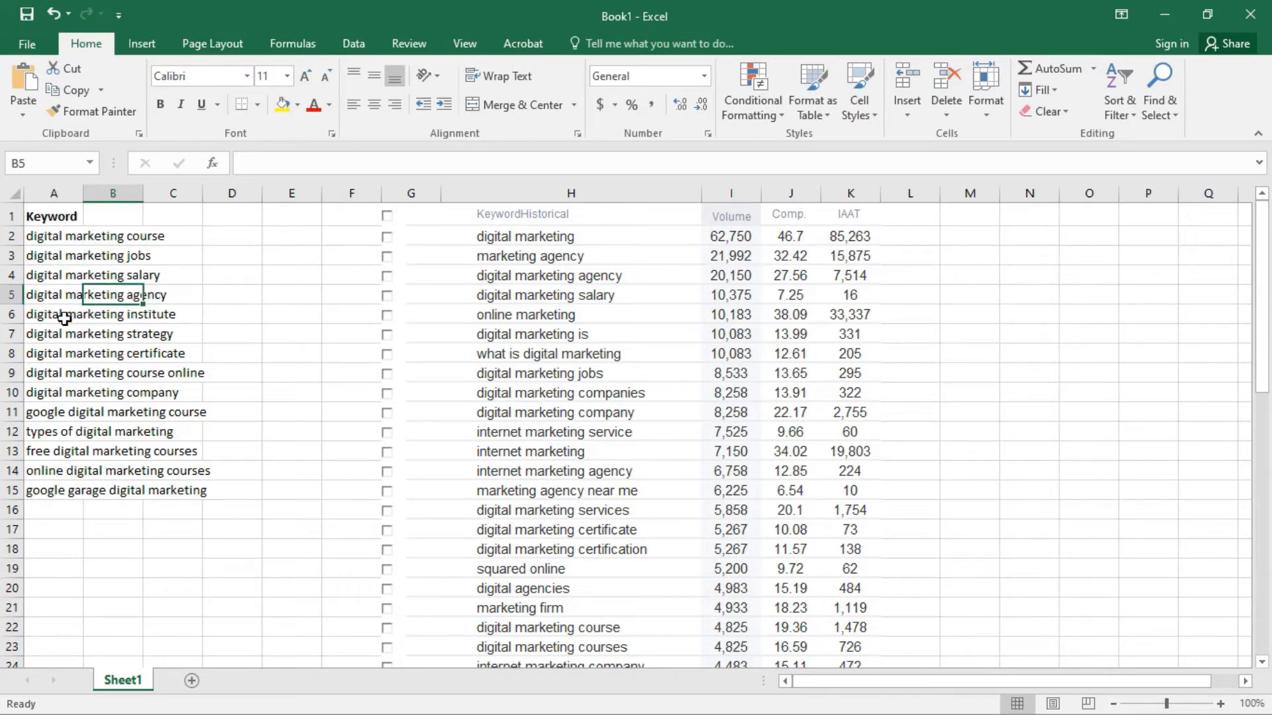
{"action": "left_click", "coordinate": [45, 492]}
{"action": "scroll", "coordinate": [559, 375], "scroll_direction": "down", "scroll_amount": 16}
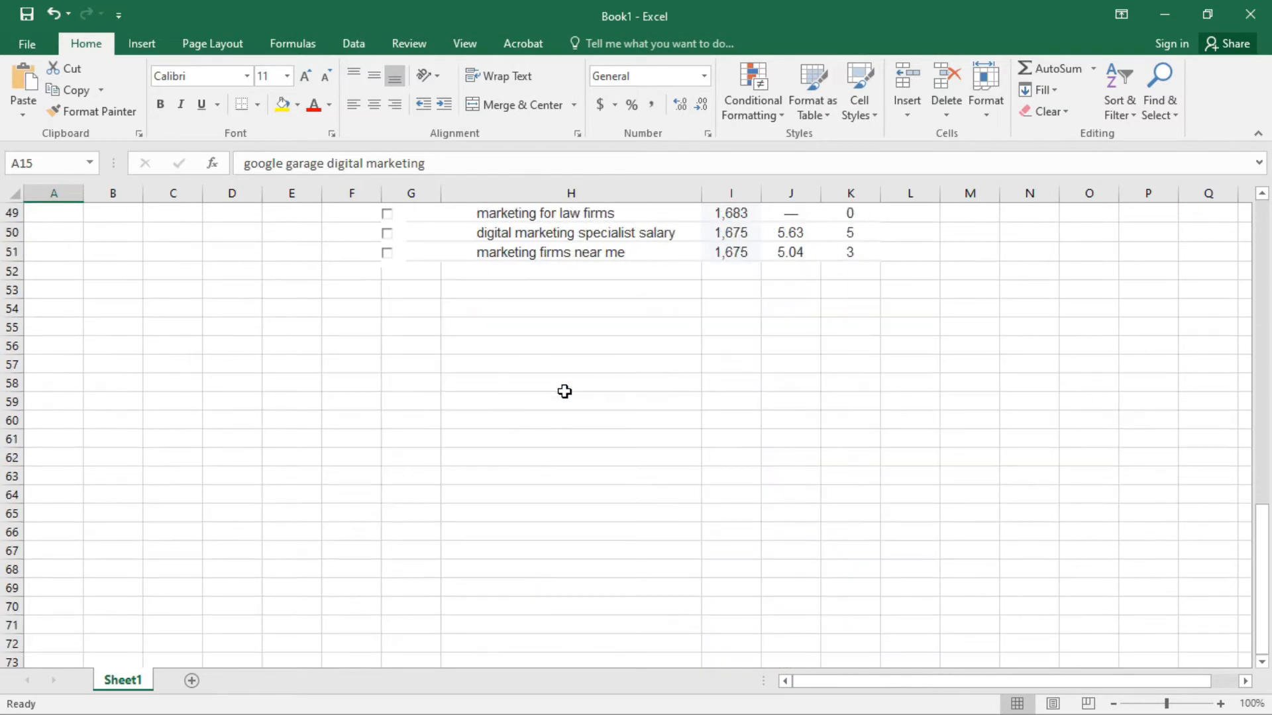
{"action": "scroll", "coordinate": [530, 350], "scroll_direction": "up", "scroll_amount": 1}
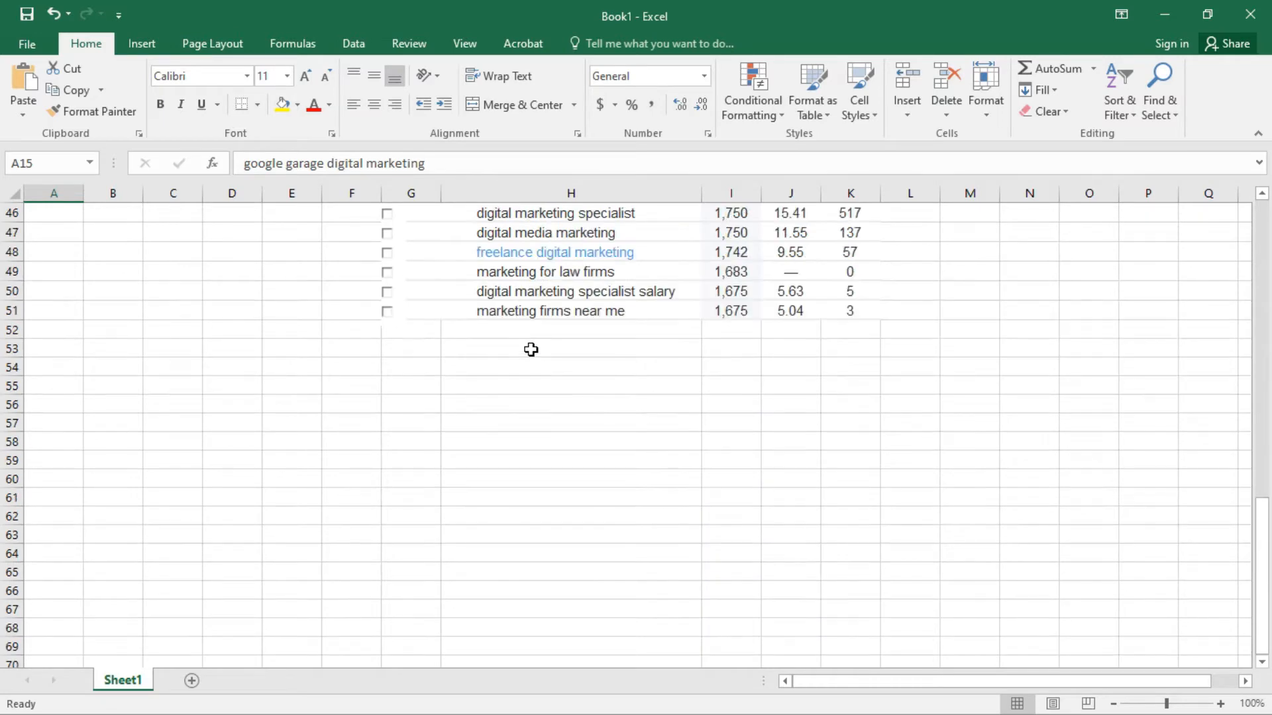
{"action": "left_click", "coordinate": [567, 324]}
{"action": "left_click", "coordinate": [582, 312]}
{"action": "scroll", "coordinate": [563, 363], "scroll_direction": "up", "scroll_amount": 14}
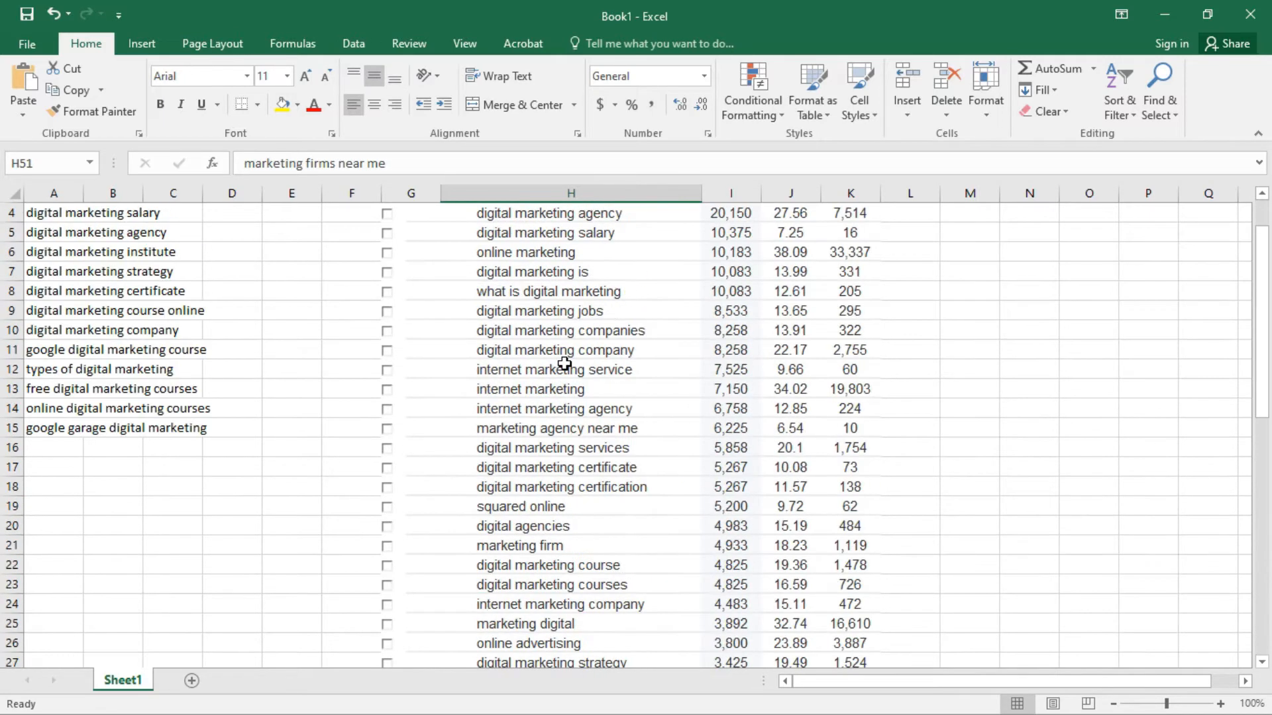
{"action": "scroll", "coordinate": [564, 364], "scroll_direction": "up", "scroll_amount": 1}
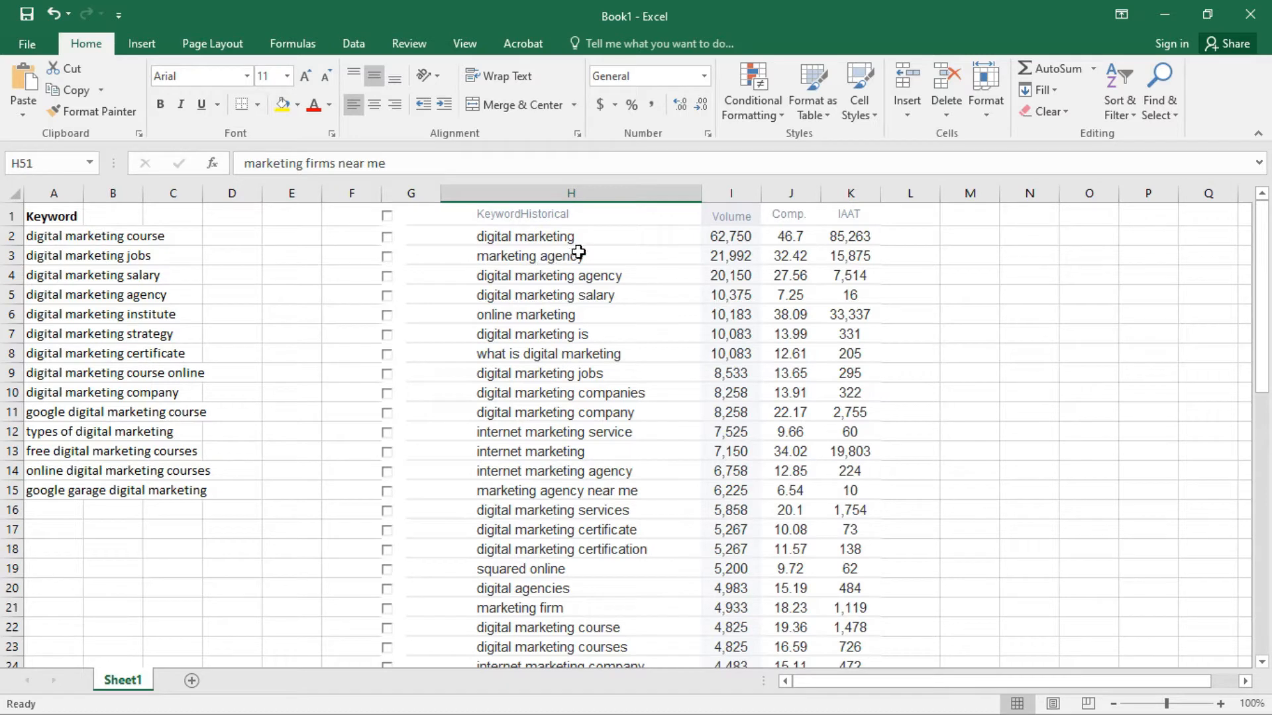
{"action": "left_click", "coordinate": [595, 240]}
{"action": "scroll", "coordinate": [588, 409], "scroll_direction": "down", "scroll_amount": 19}
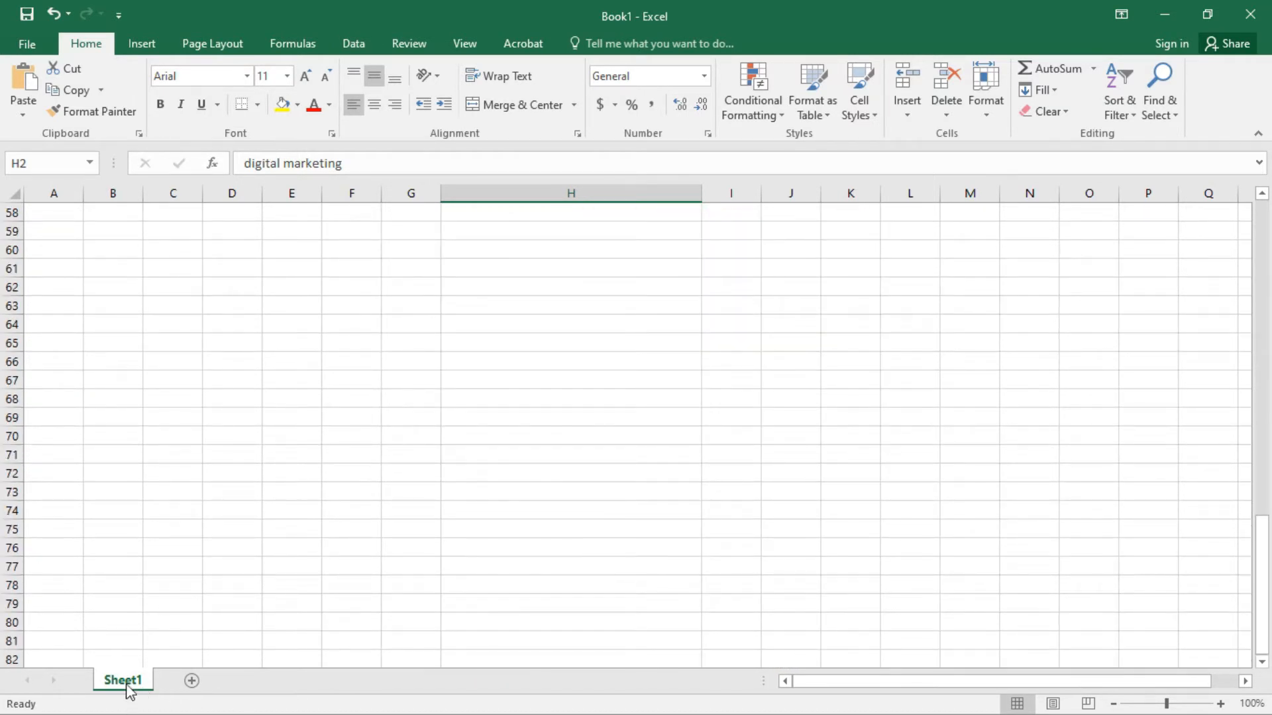
Step: Switch back to the web browser and search Google for "google keyword planner" in a new tab
{"action": "left_click", "coordinate": [16, 701]}
{"action": "left_click", "coordinate": [121, 702]}
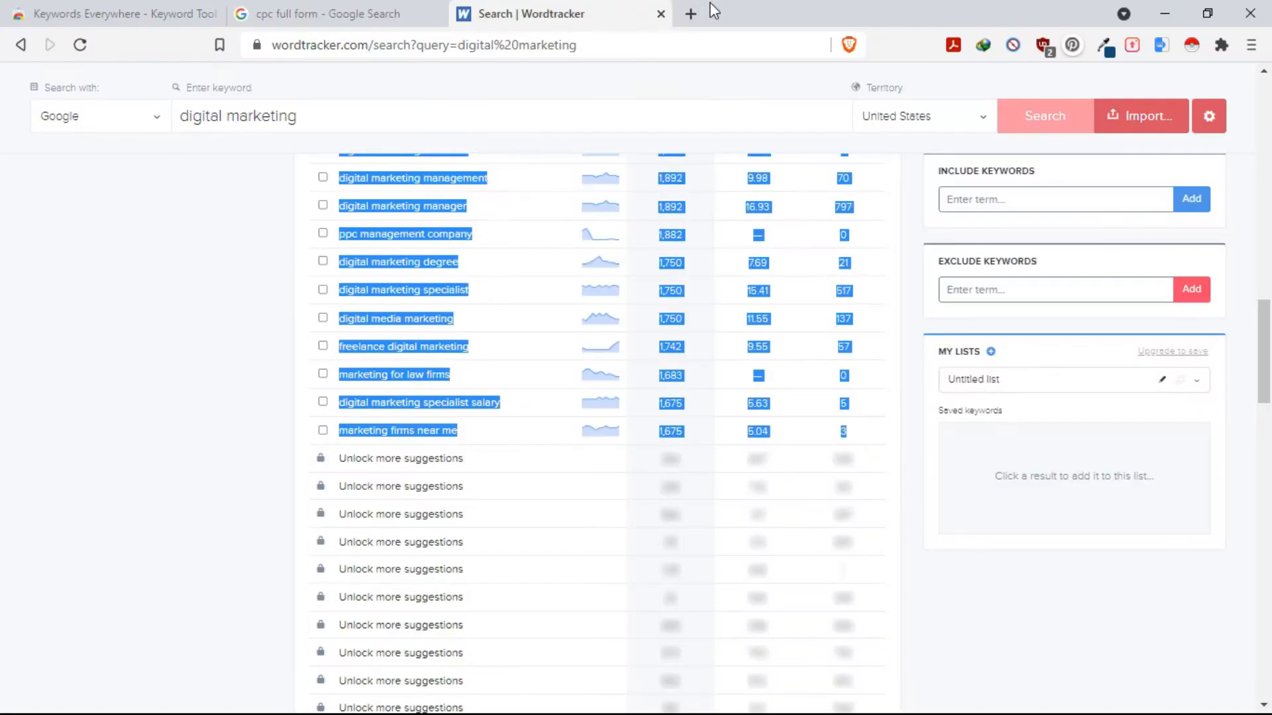
{"action": "left_click", "coordinate": [689, 14]}
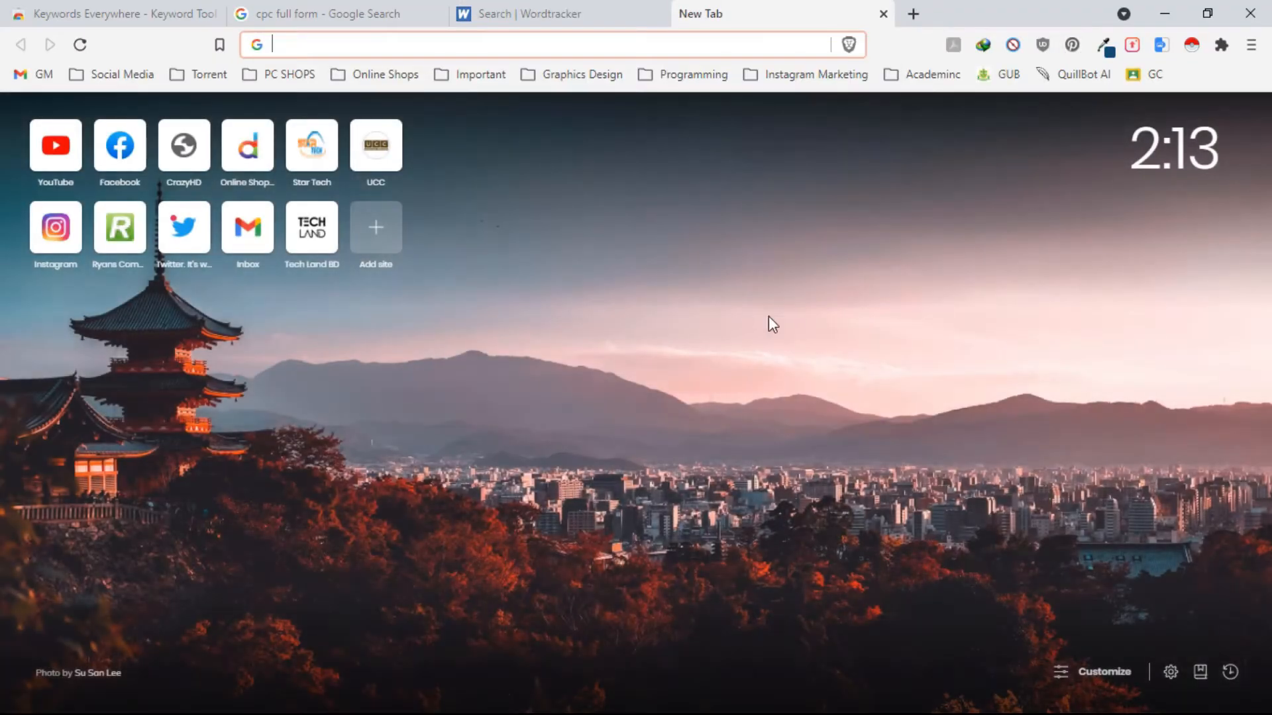
{"action": "type", "text": "google keyword planner"}
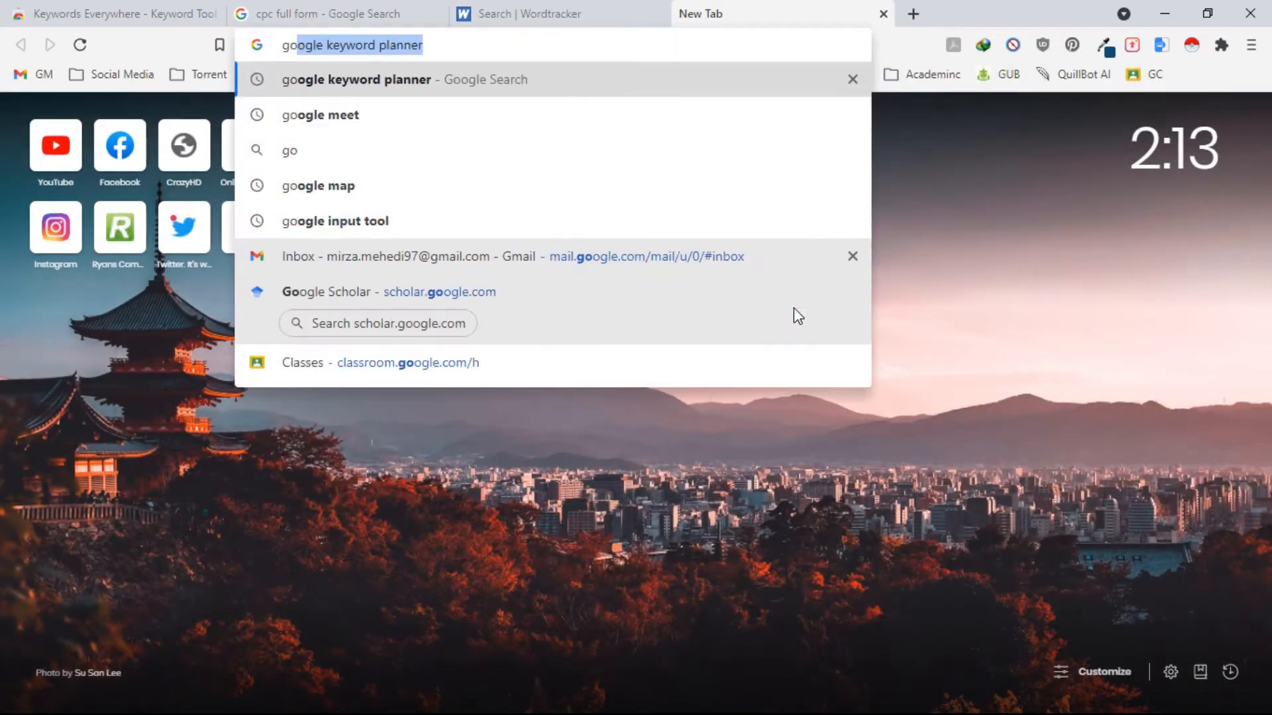
{"action": "key", "text": "Return"}
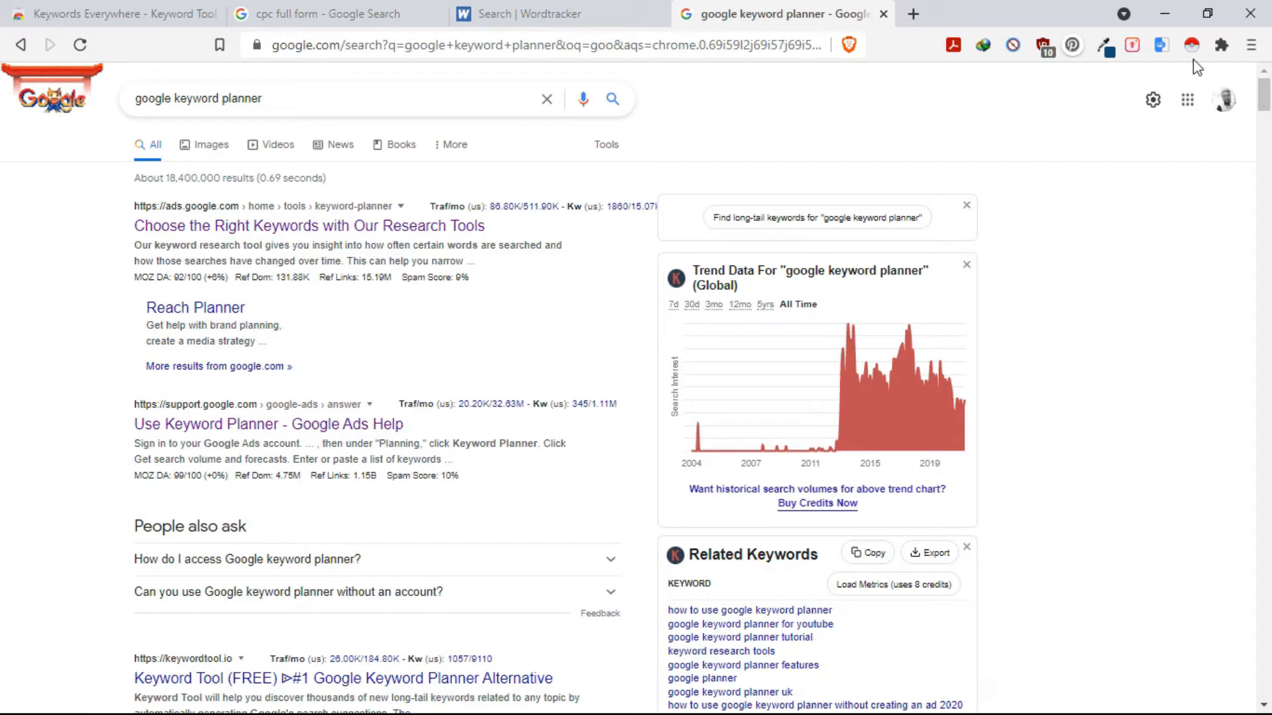
Step: Start adding another Google account and choose to use a different one, showing the saved logins for the email field
{"action": "left_click", "coordinate": [1225, 103]}
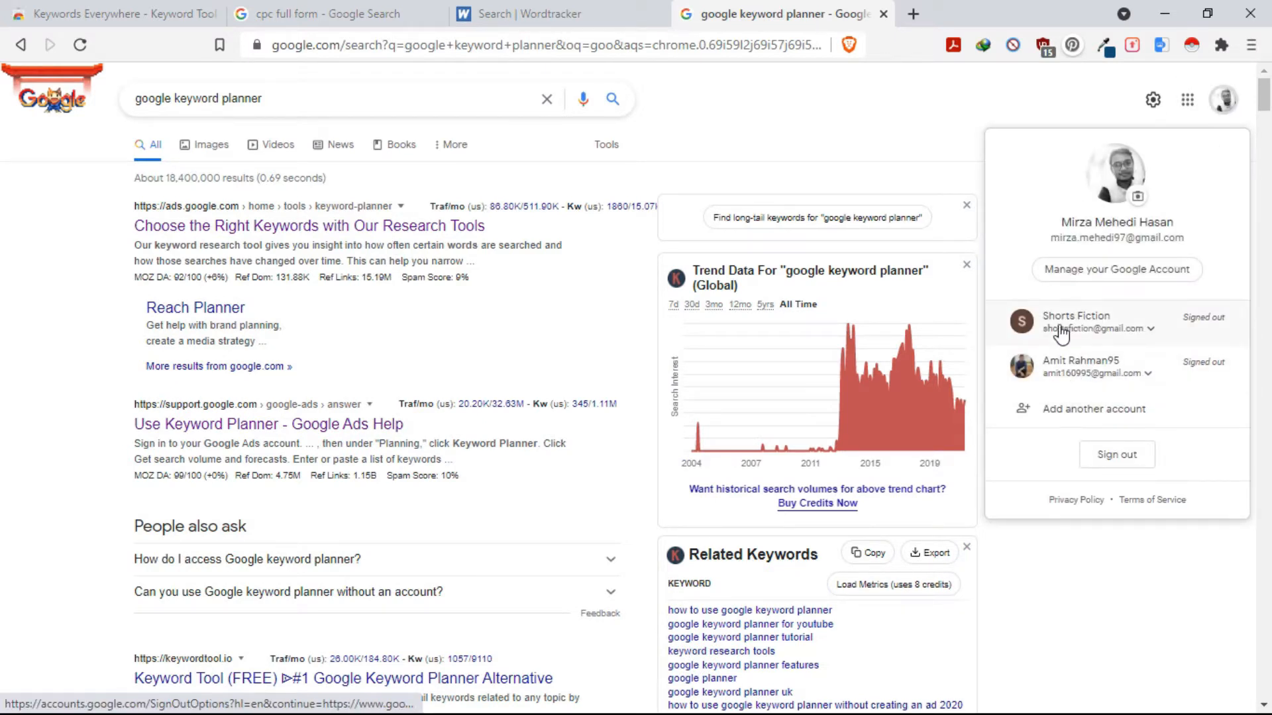
{"action": "left_click", "coordinate": [1075, 409]}
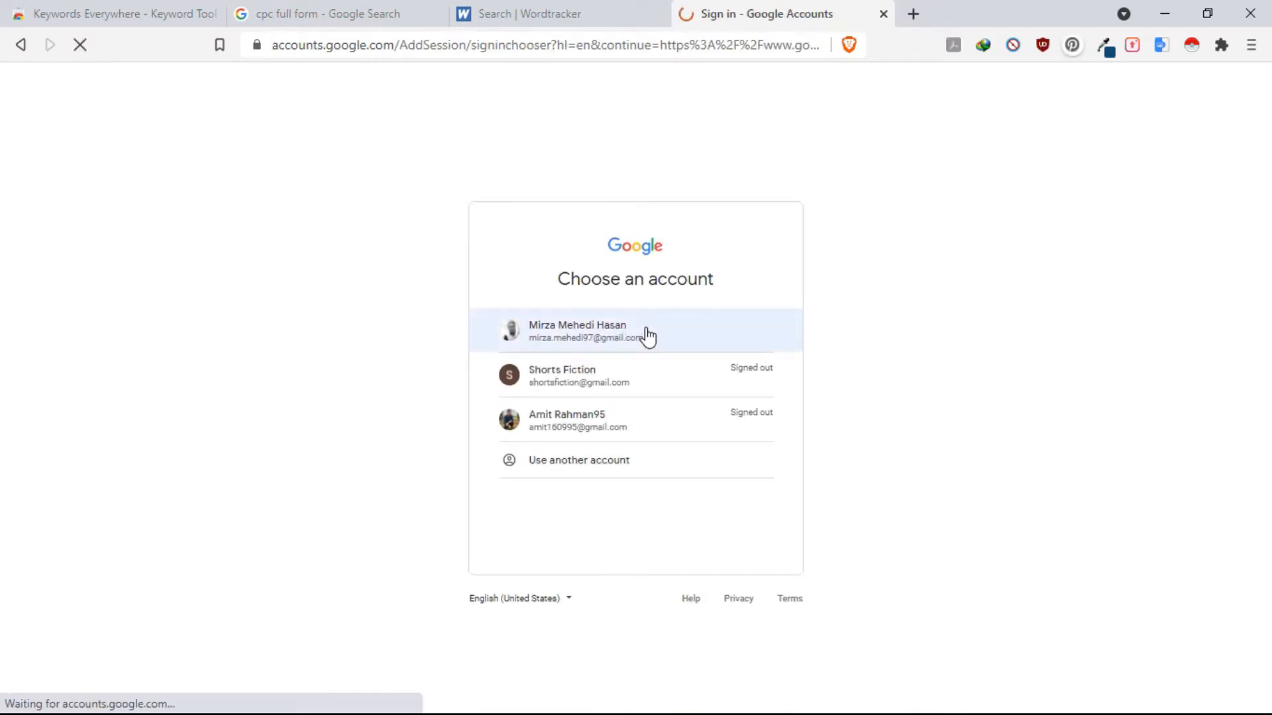
{"action": "left_click", "coordinate": [593, 467]}
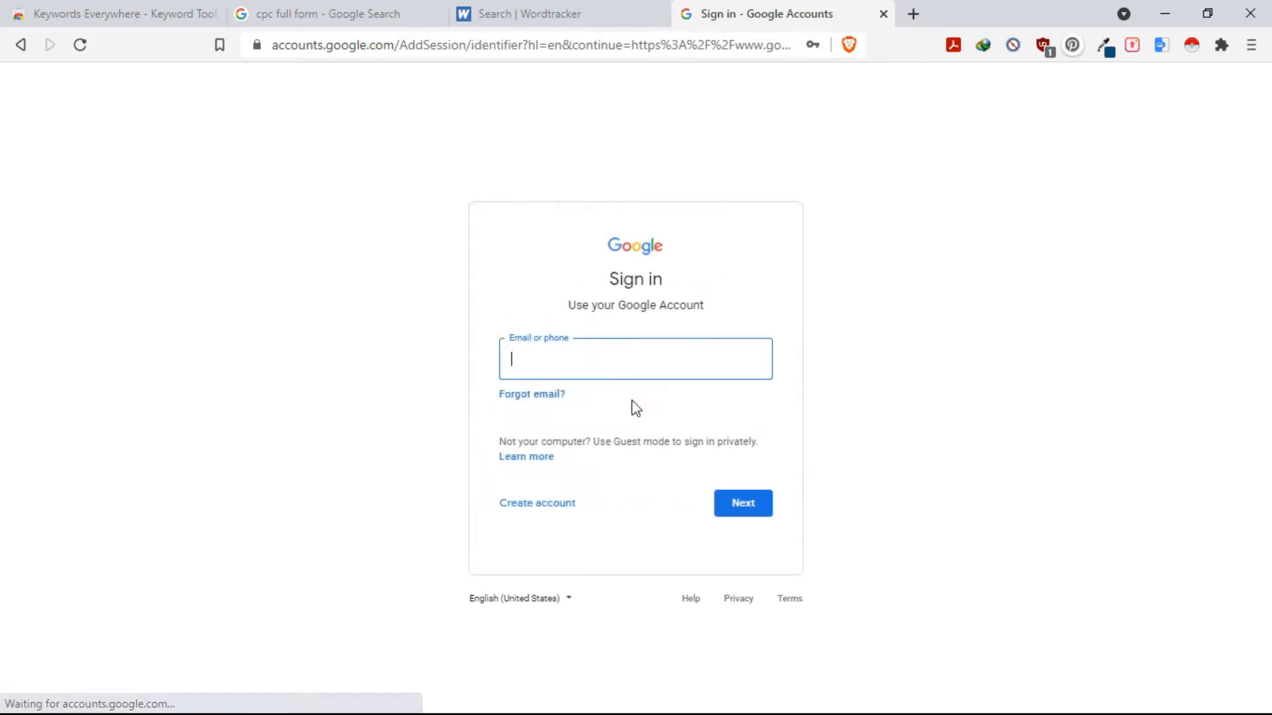
{"action": "left_click", "coordinate": [599, 364]}
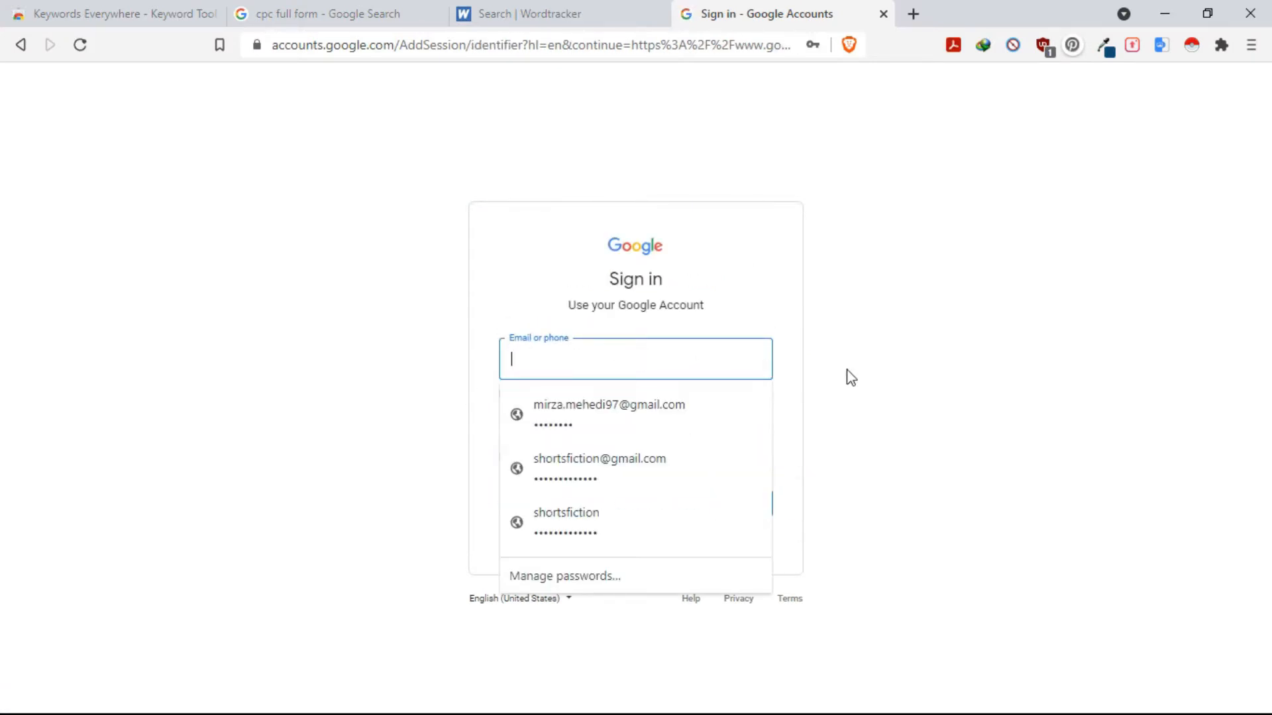
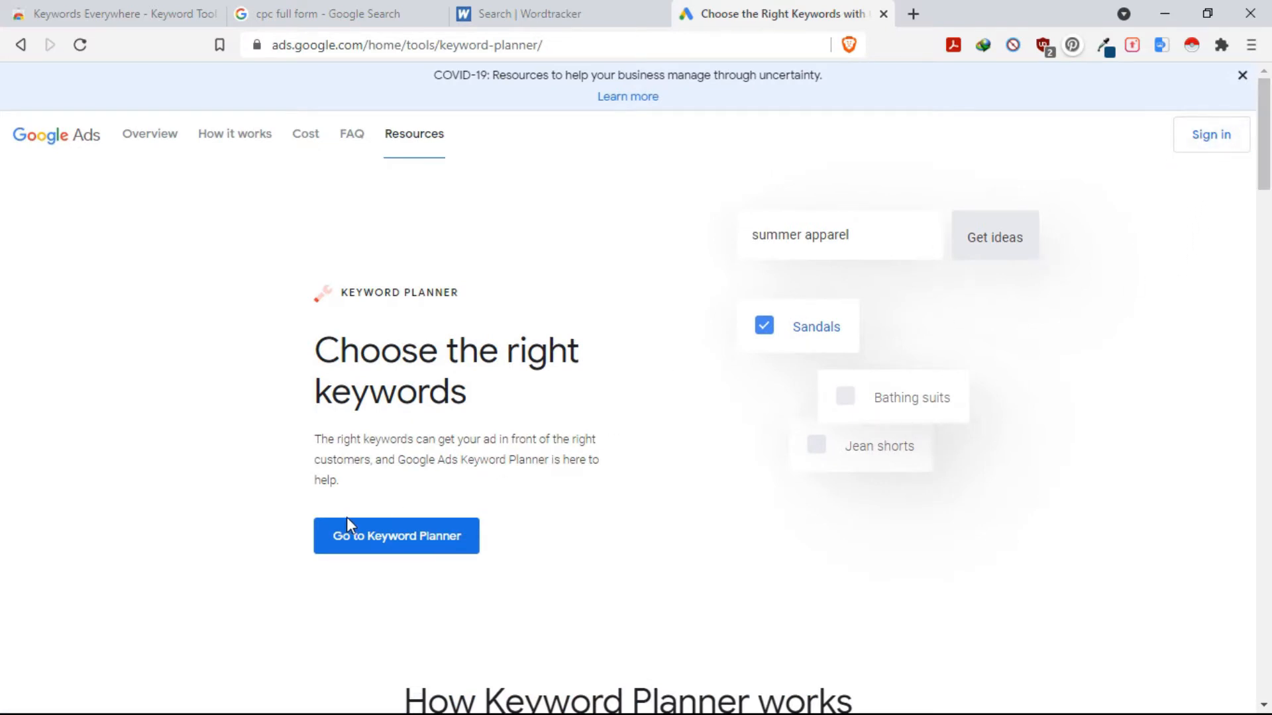
Step: Sign in to Google Ads from the Keyword Planner page and switch to the other signed-in Google account
{"action": "left_click", "coordinate": [403, 541]}
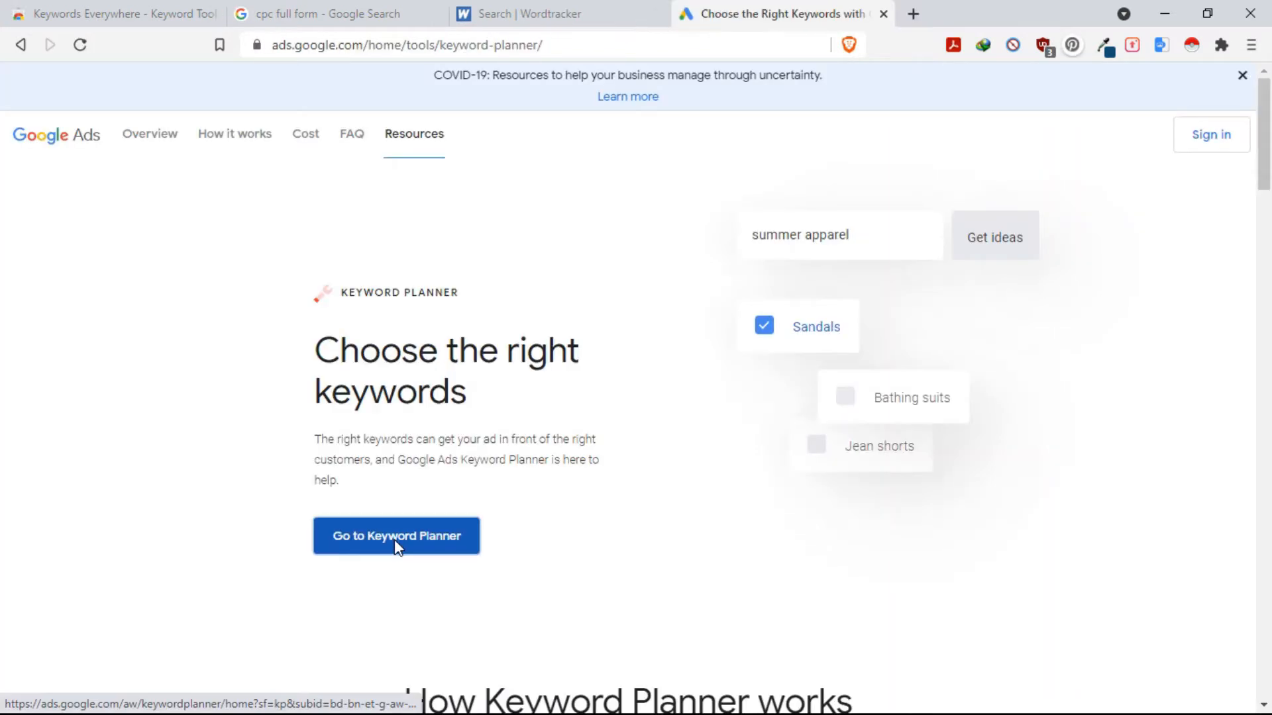
{"action": "left_click", "coordinate": [1217, 147]}
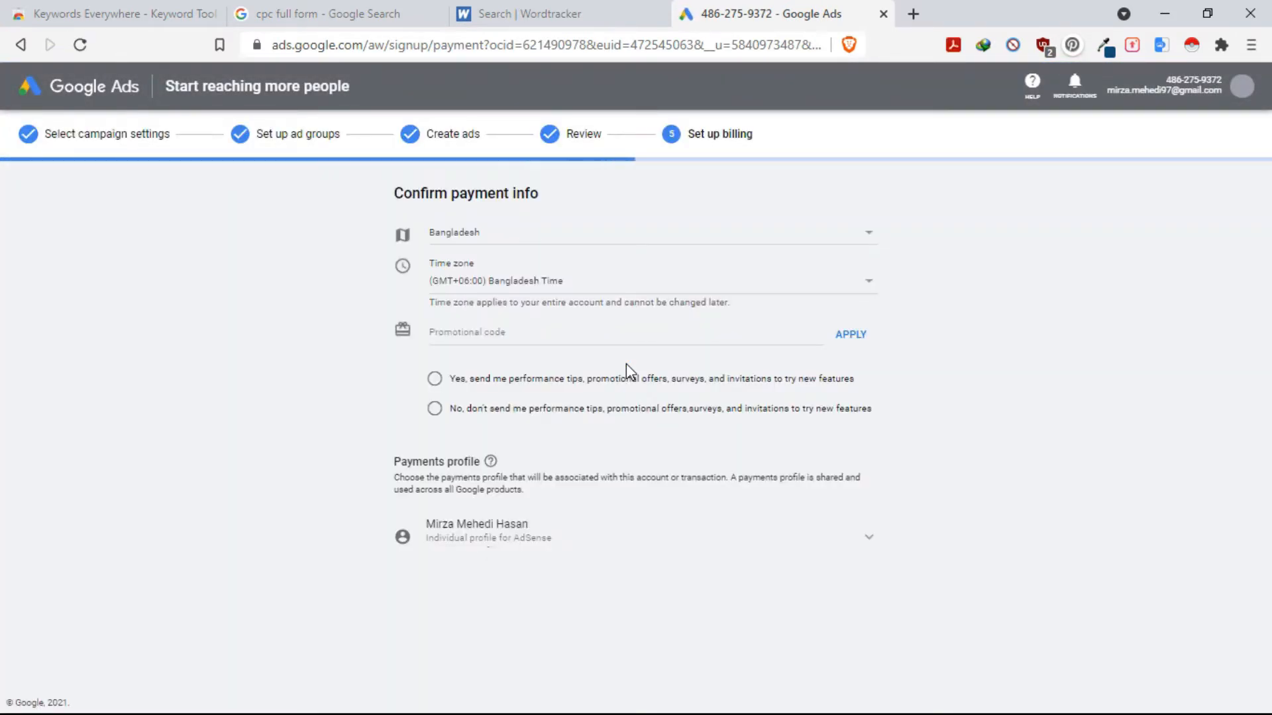
{"action": "left_click", "coordinate": [1242, 88]}
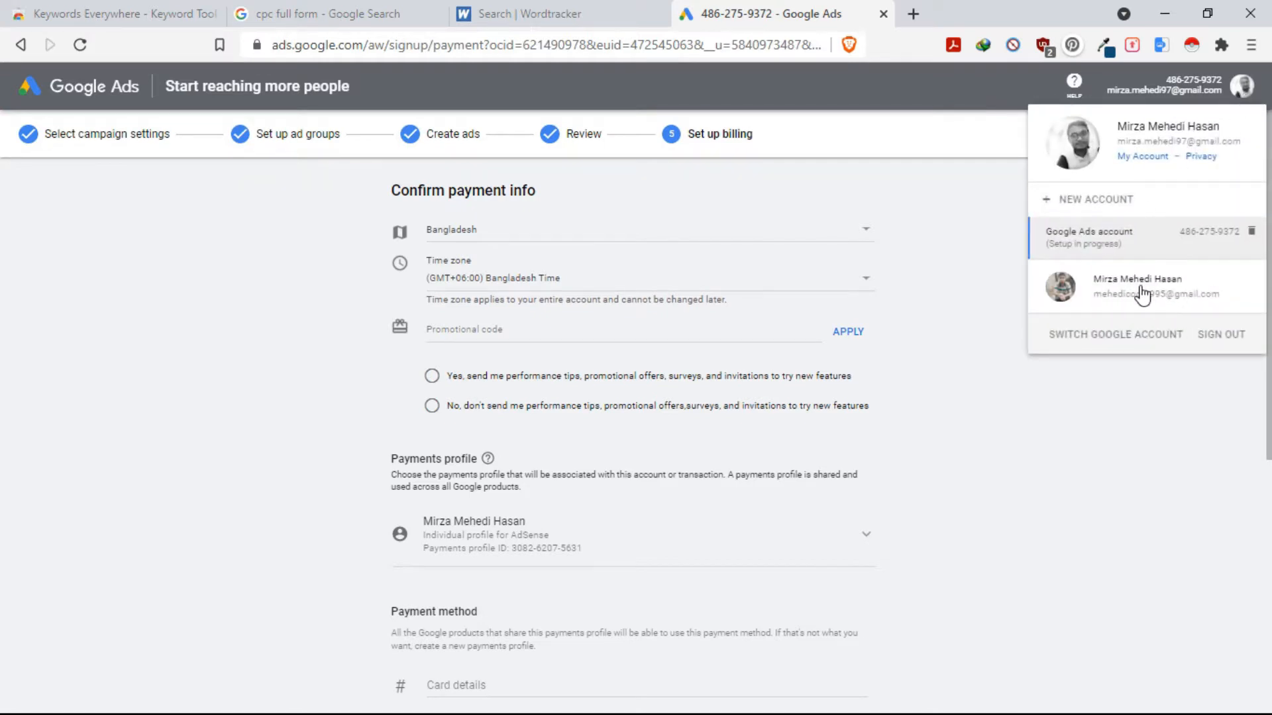
{"action": "left_click", "coordinate": [1142, 287]}
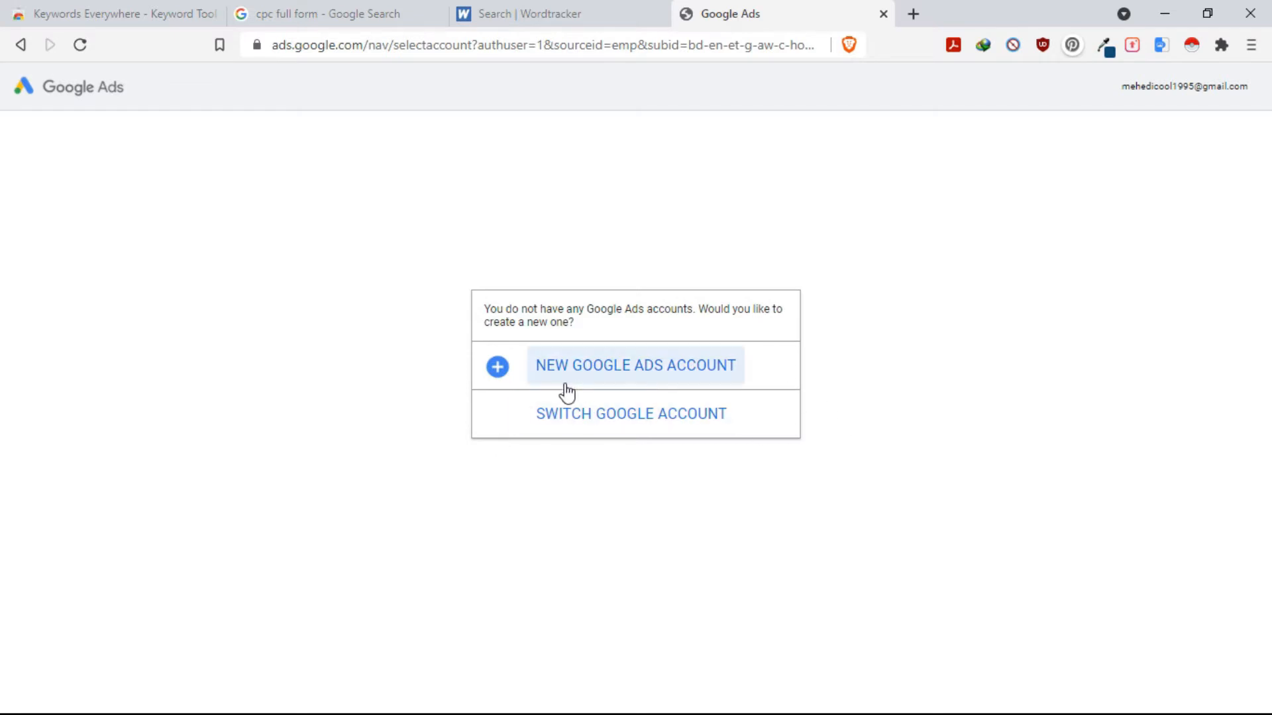
Step: Create a new Google Ads account in Expert Mode without a campaign, submit the business information, and open the account
{"action": "left_click", "coordinate": [687, 372]}
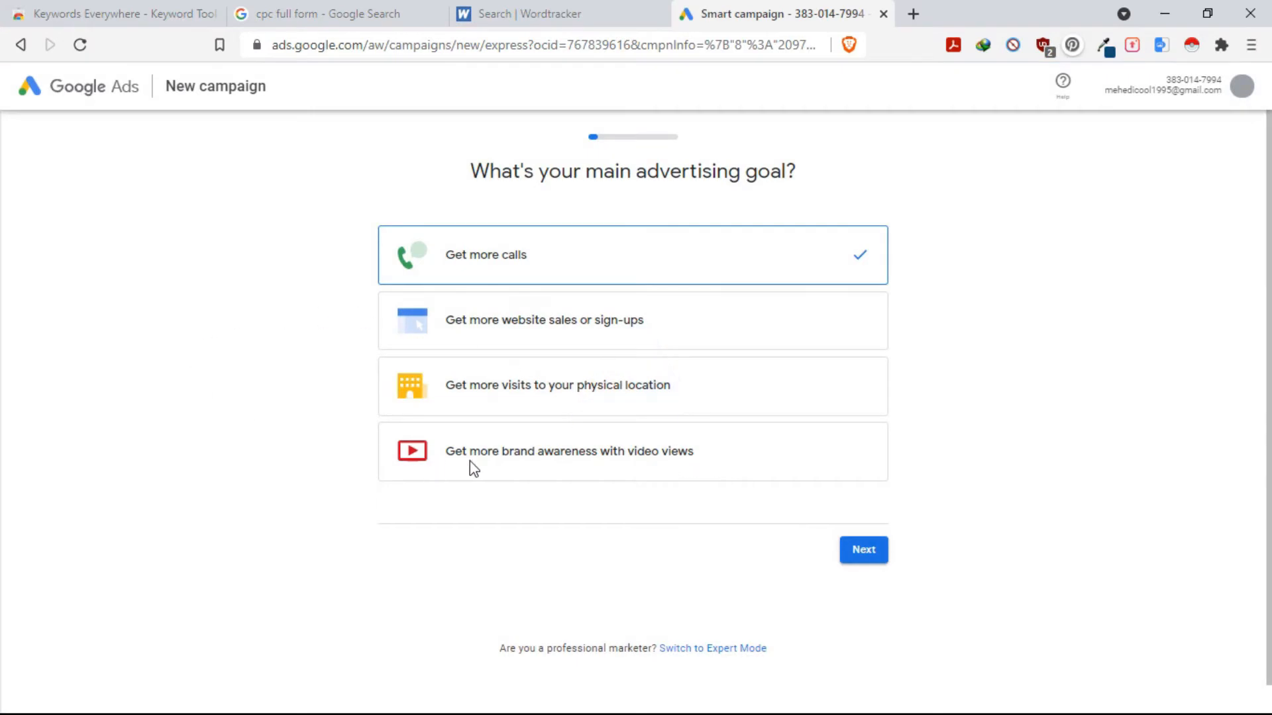
{"action": "scroll", "coordinate": [655, 424], "scroll_direction": "down", "scroll_amount": 1}
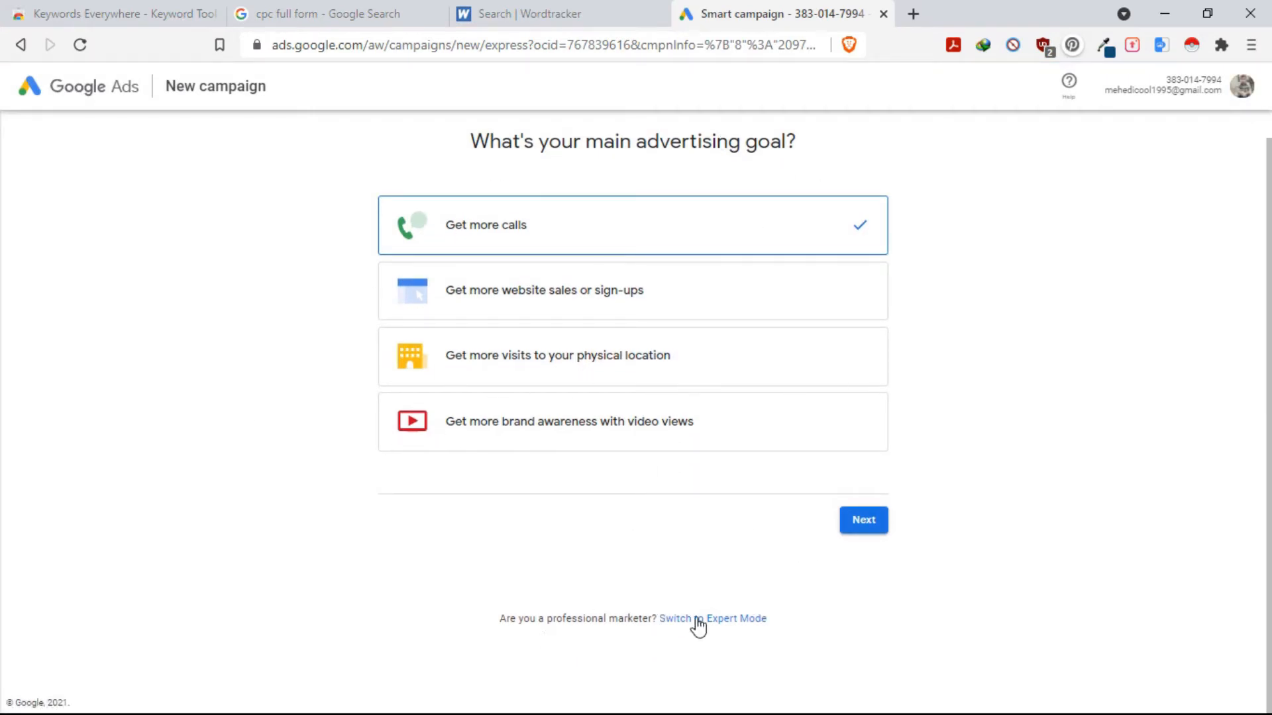
{"action": "left_click", "coordinate": [747, 620]}
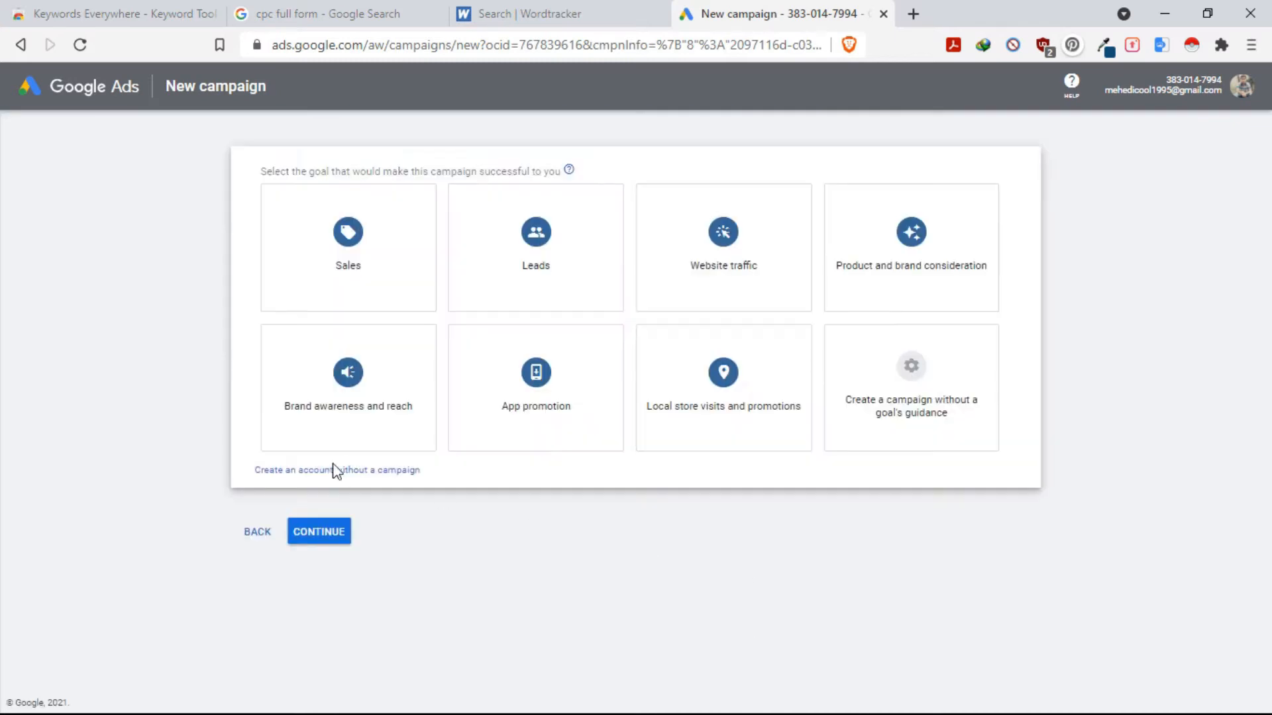
{"action": "left_click", "coordinate": [303, 472]}
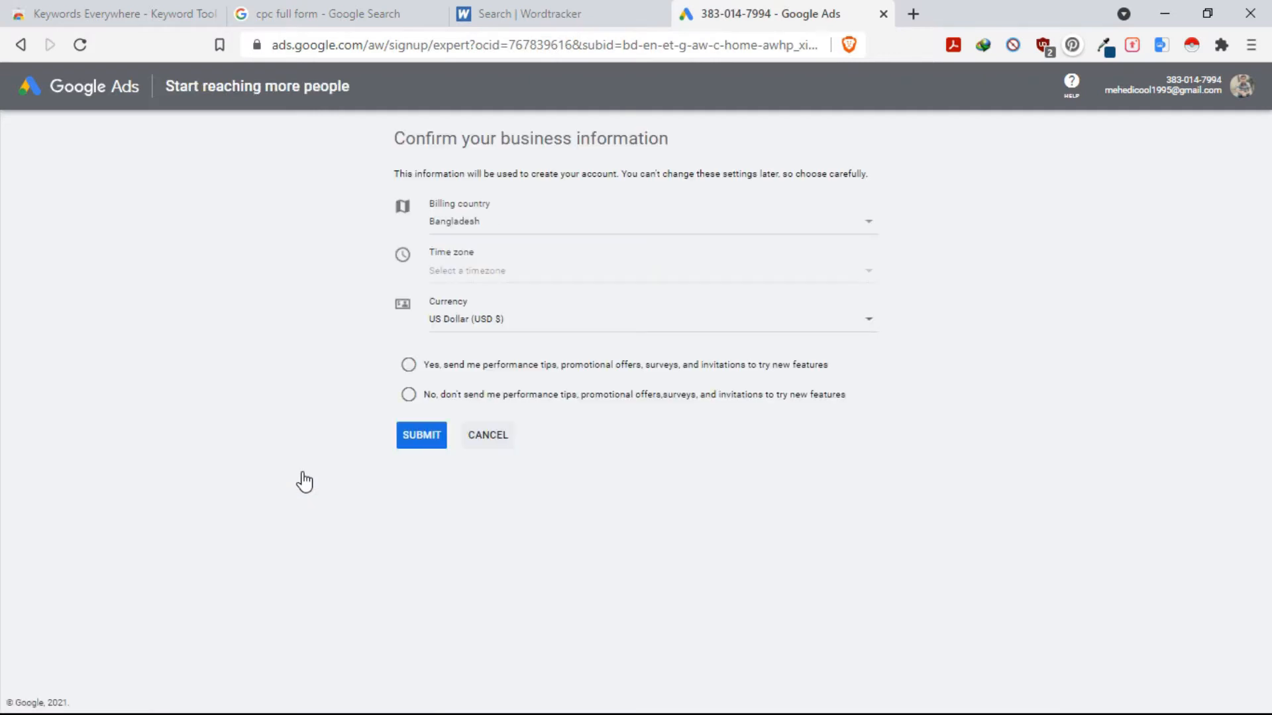
{"action": "left_click", "coordinate": [426, 375]}
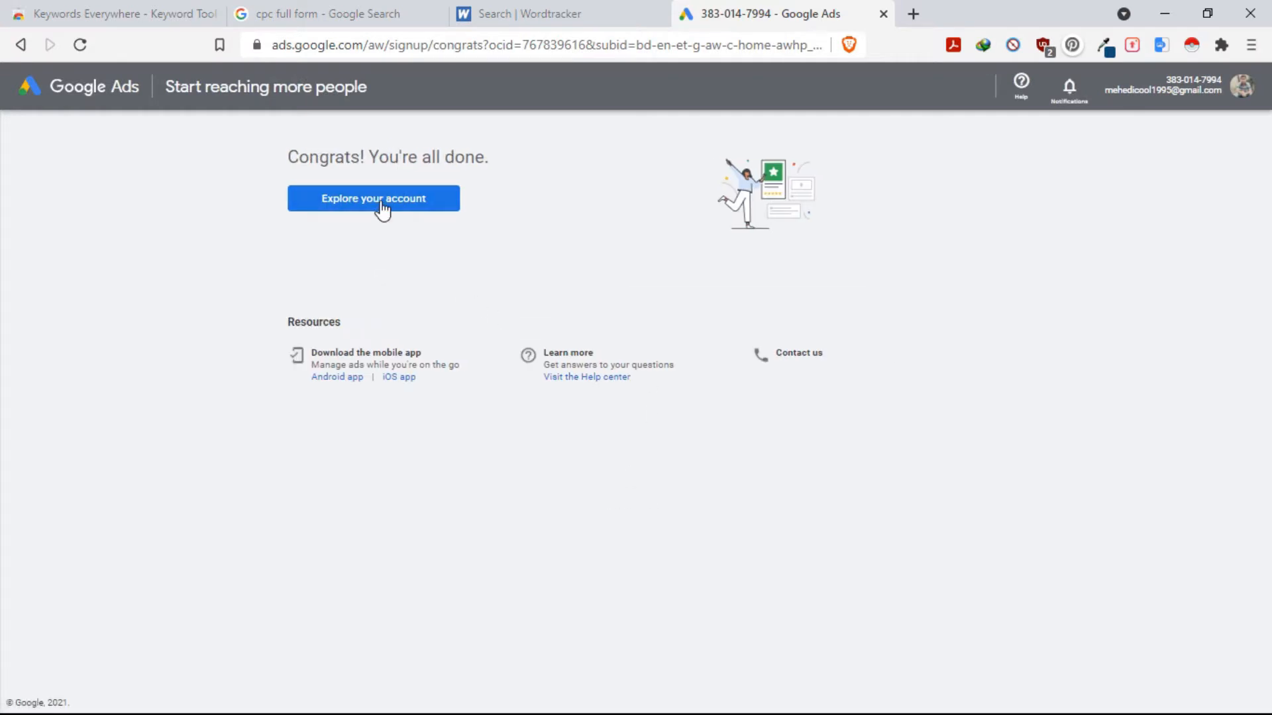
{"action": "left_click", "coordinate": [382, 212]}
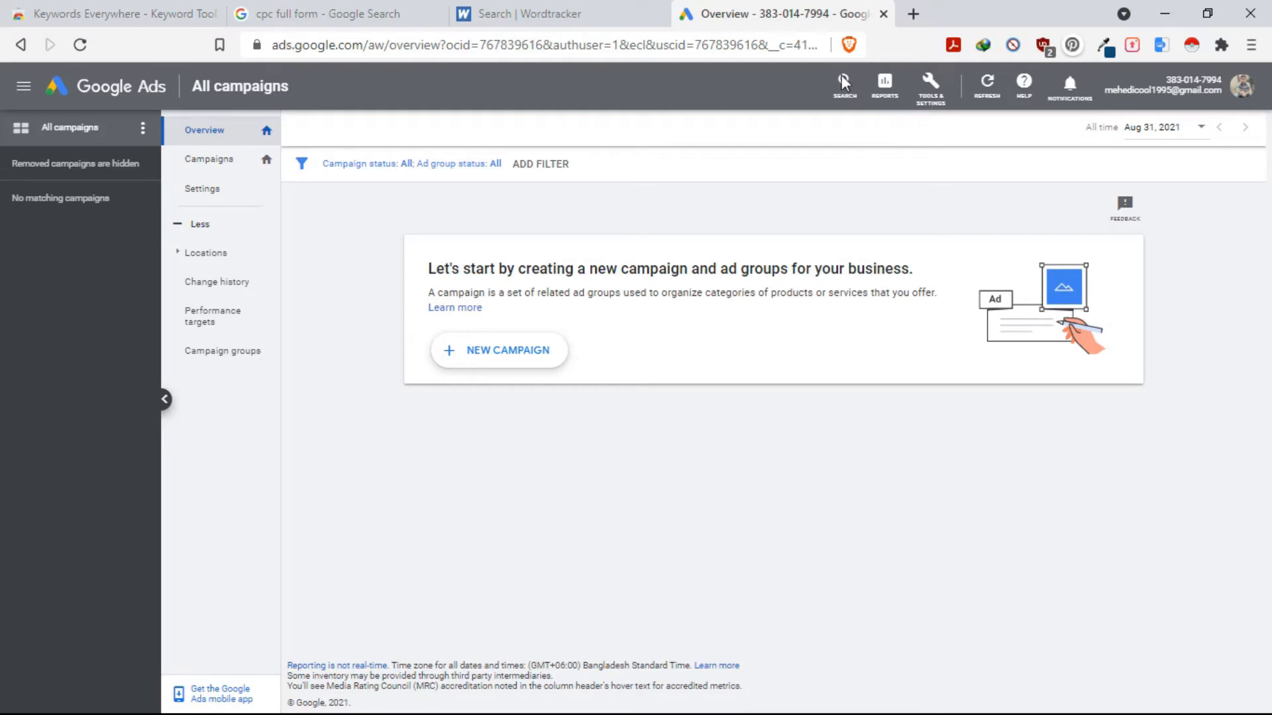
Step: Open Keyword Planner from the account overview and dismiss its update notice
{"action": "left_click", "coordinate": [929, 87]}
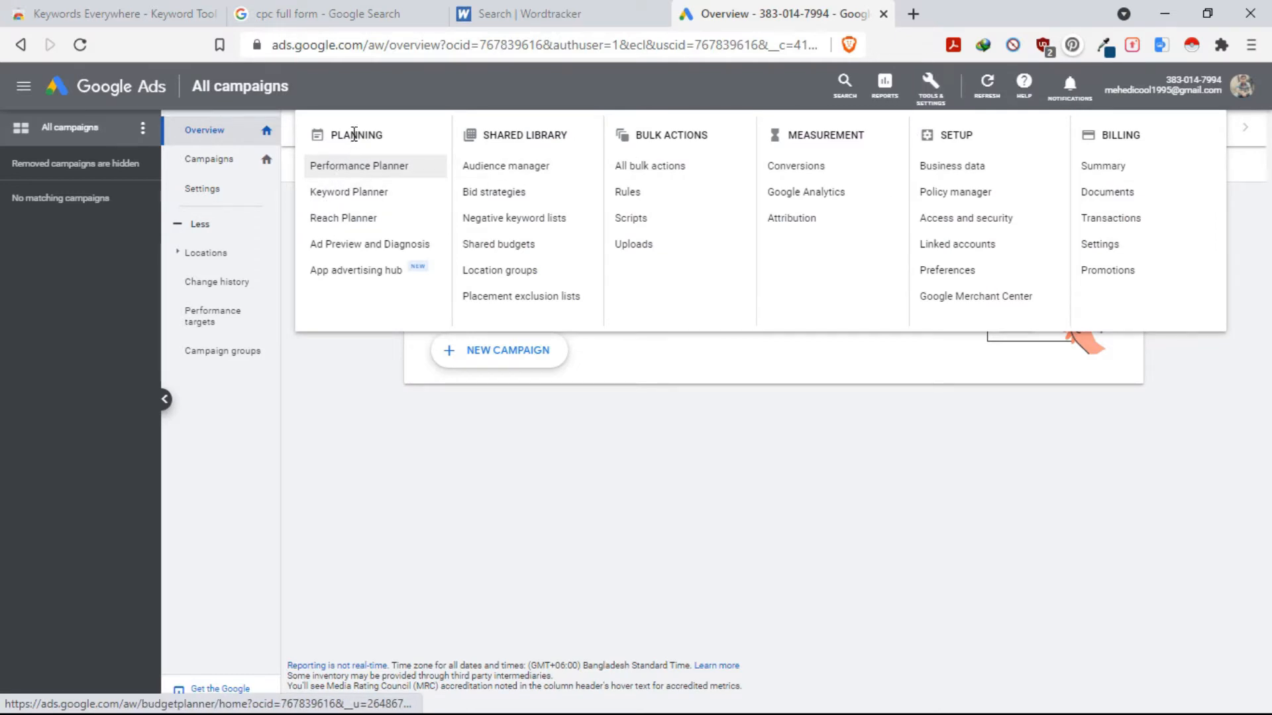
{"action": "left_click", "coordinate": [359, 201]}
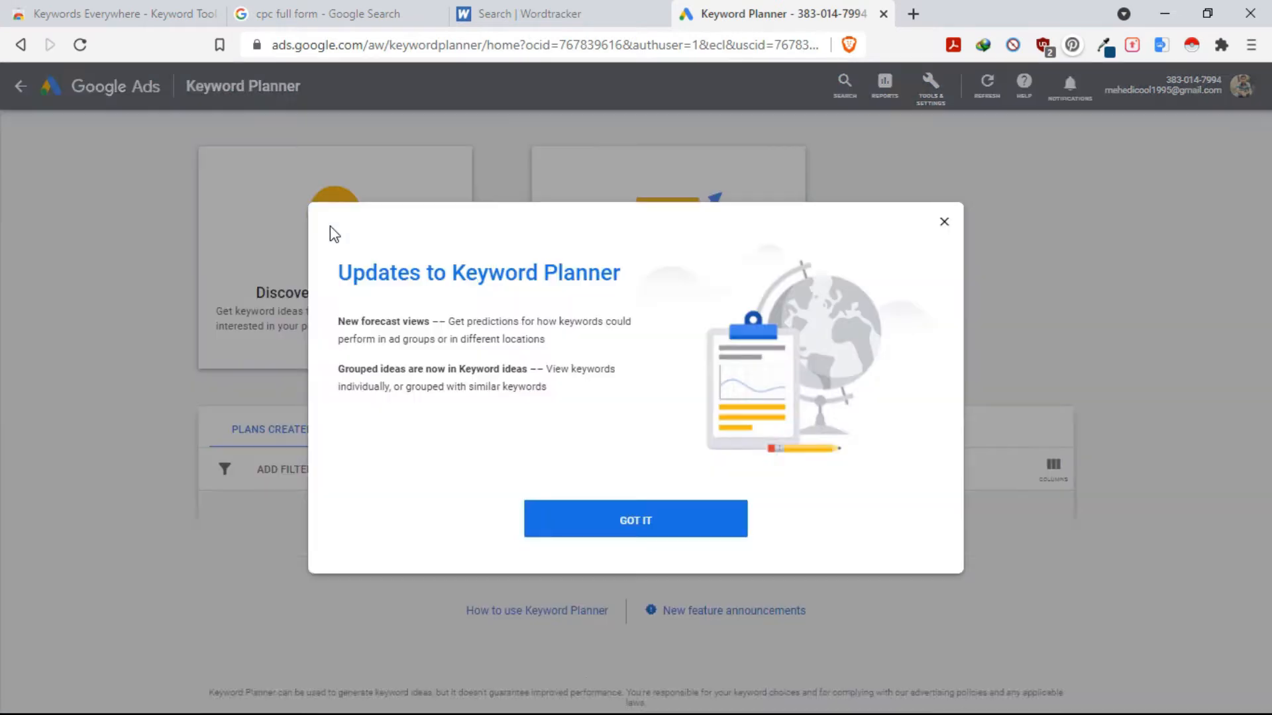
{"action": "left_click", "coordinate": [606, 533]}
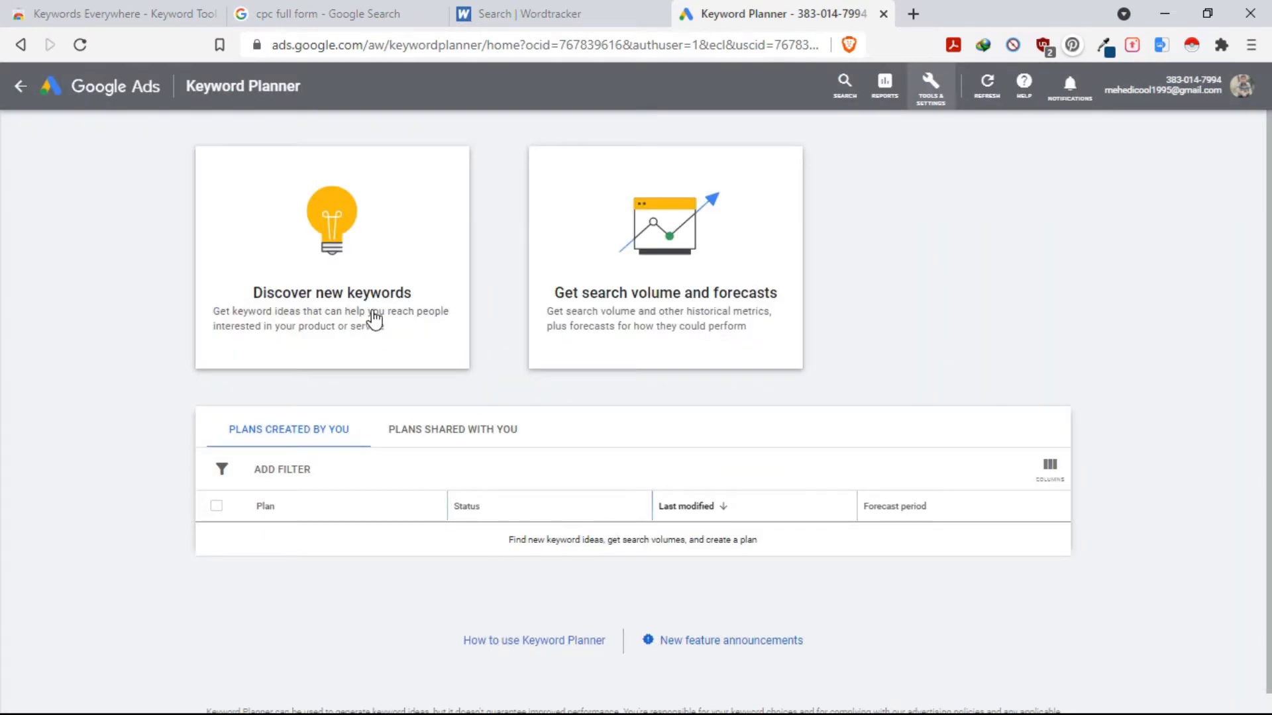
Step: Start discovering new keywords and enter "Digital marketing" as the seed keyword
{"action": "left_click", "coordinate": [321, 287]}
{"action": "left_click", "coordinate": [929, 169]}
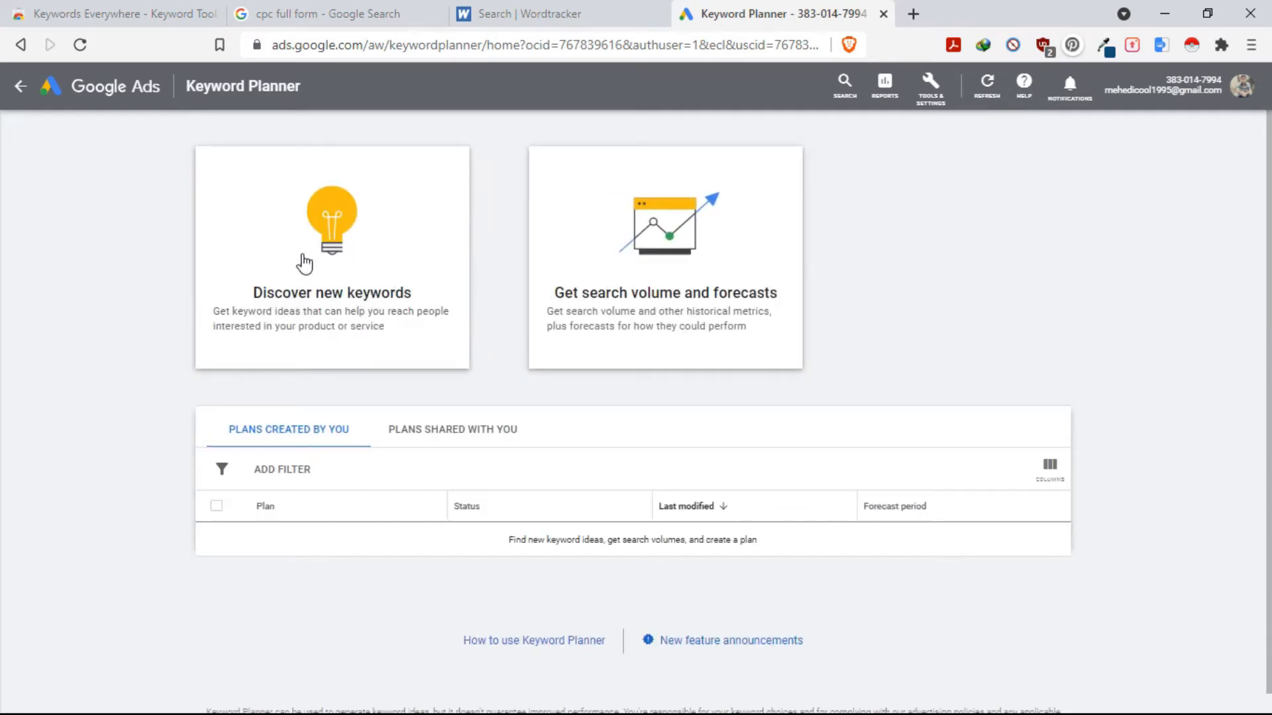
{"action": "left_click", "coordinate": [304, 263]}
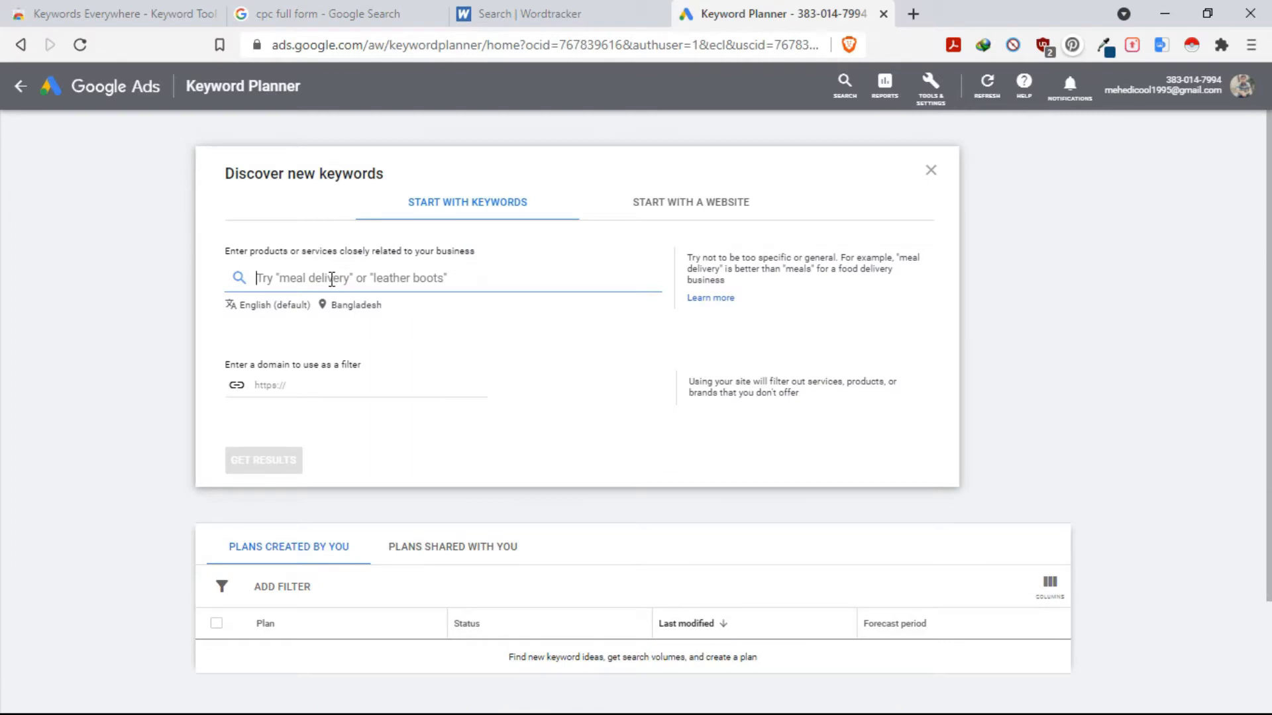
{"action": "type", "text": "Digital marketing"}
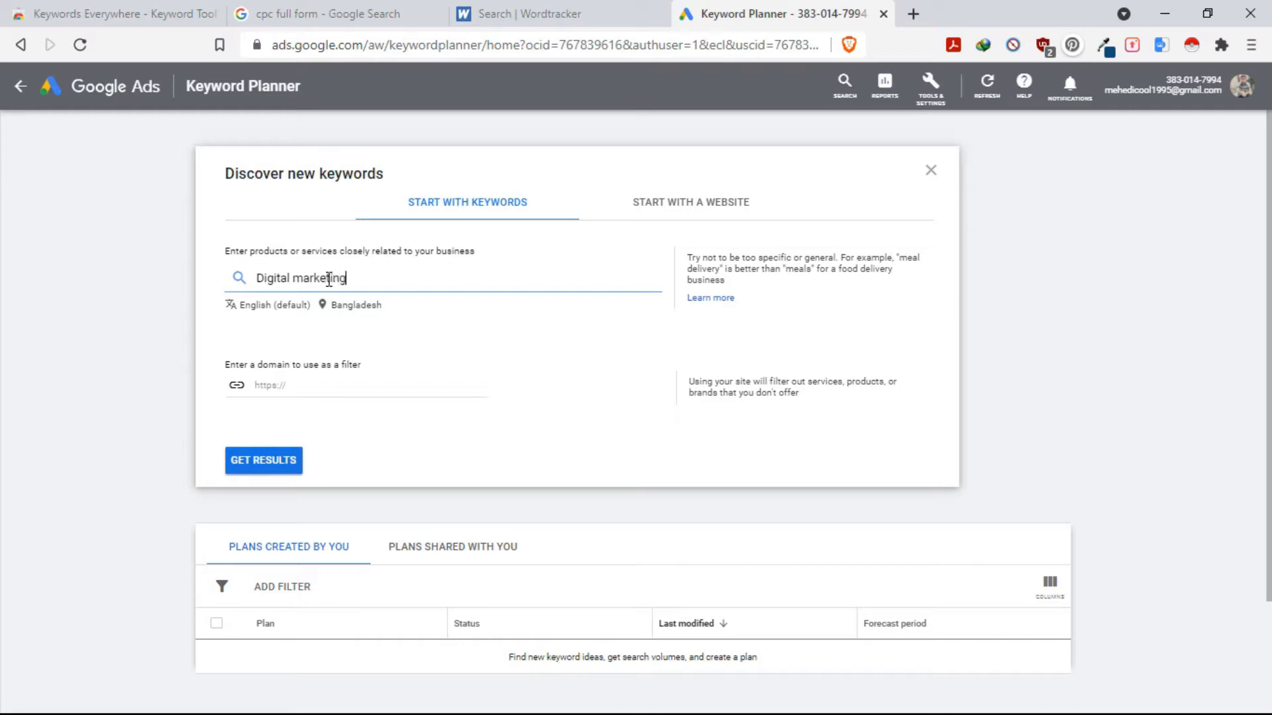
Step: Replace the target location Bangladesh with the United States and get the keyword ideas
{"action": "left_click", "coordinate": [353, 306]}
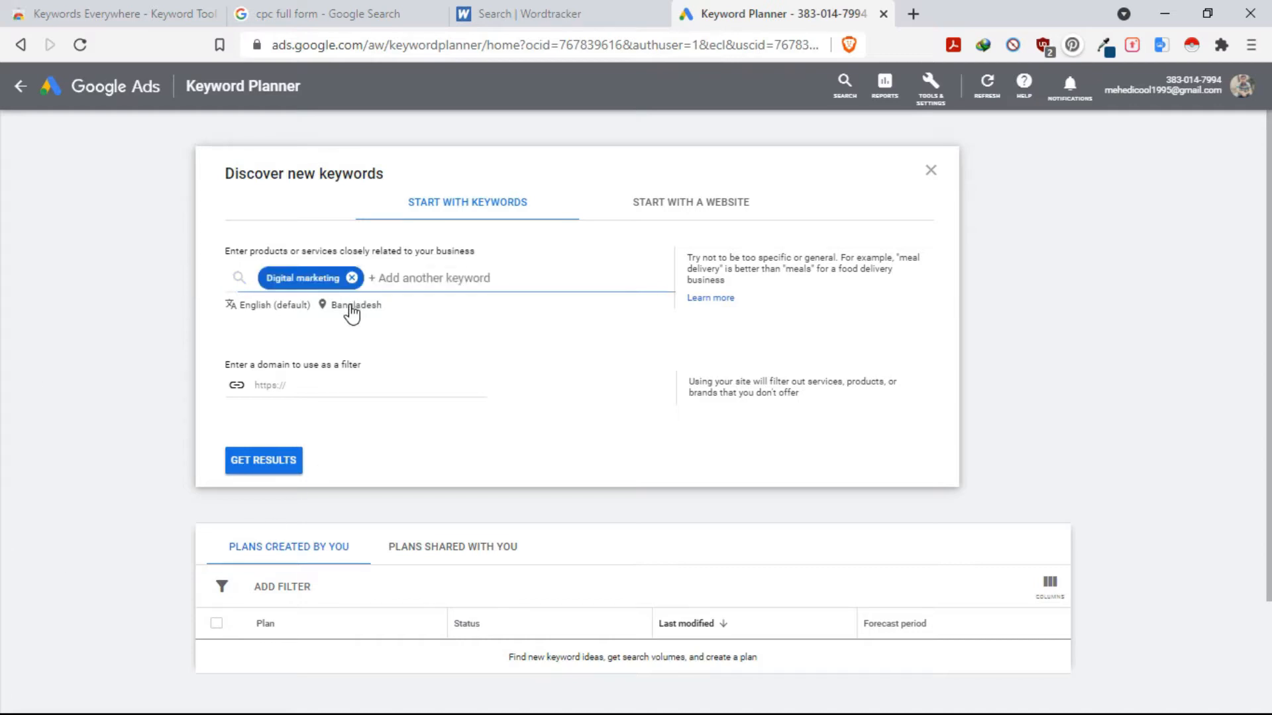
{"action": "left_click", "coordinate": [622, 314]}
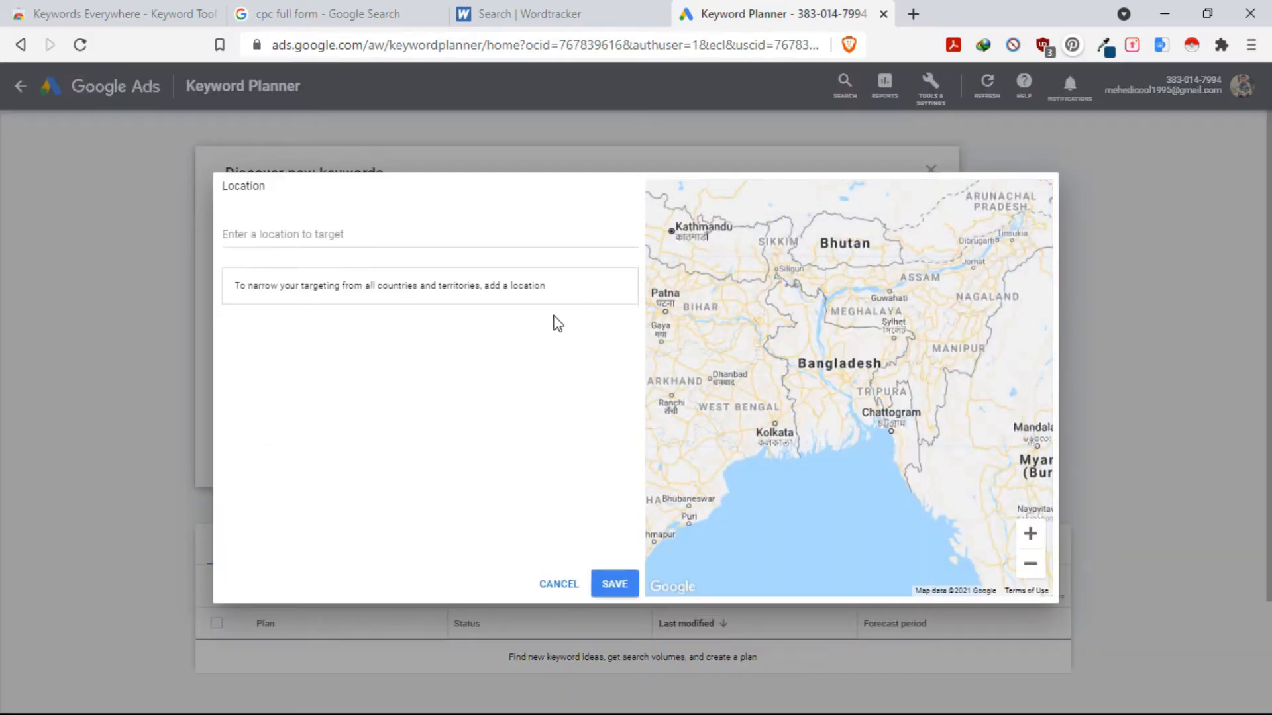
{"action": "left_click", "coordinate": [257, 233]}
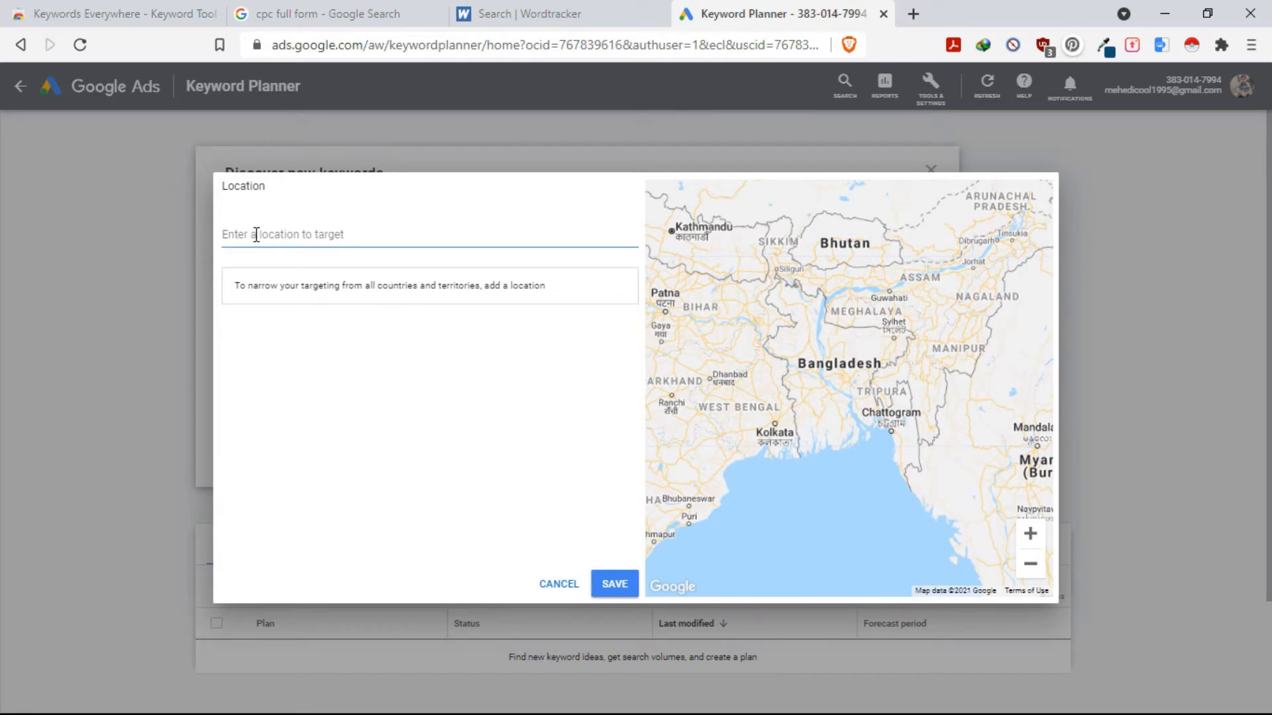
{"action": "type", "text": "Uniter"}
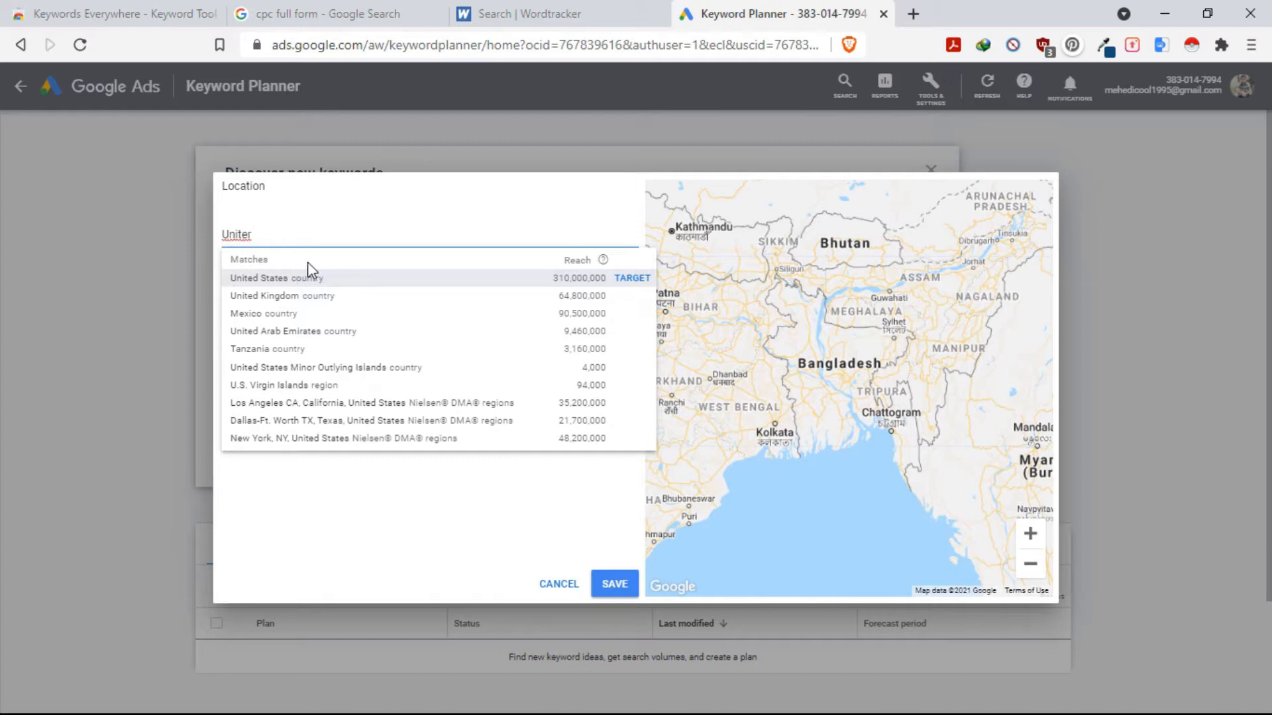
{"action": "left_click", "coordinate": [625, 279]}
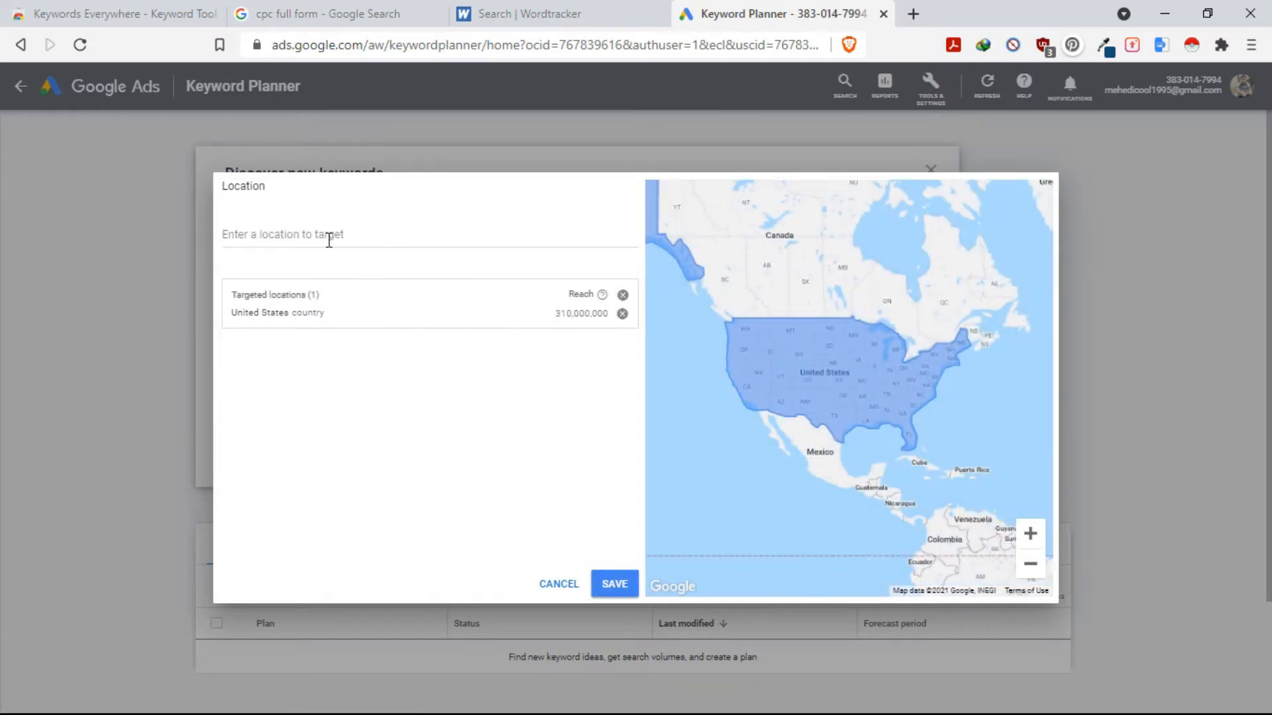
{"action": "left_click", "coordinate": [600, 578]}
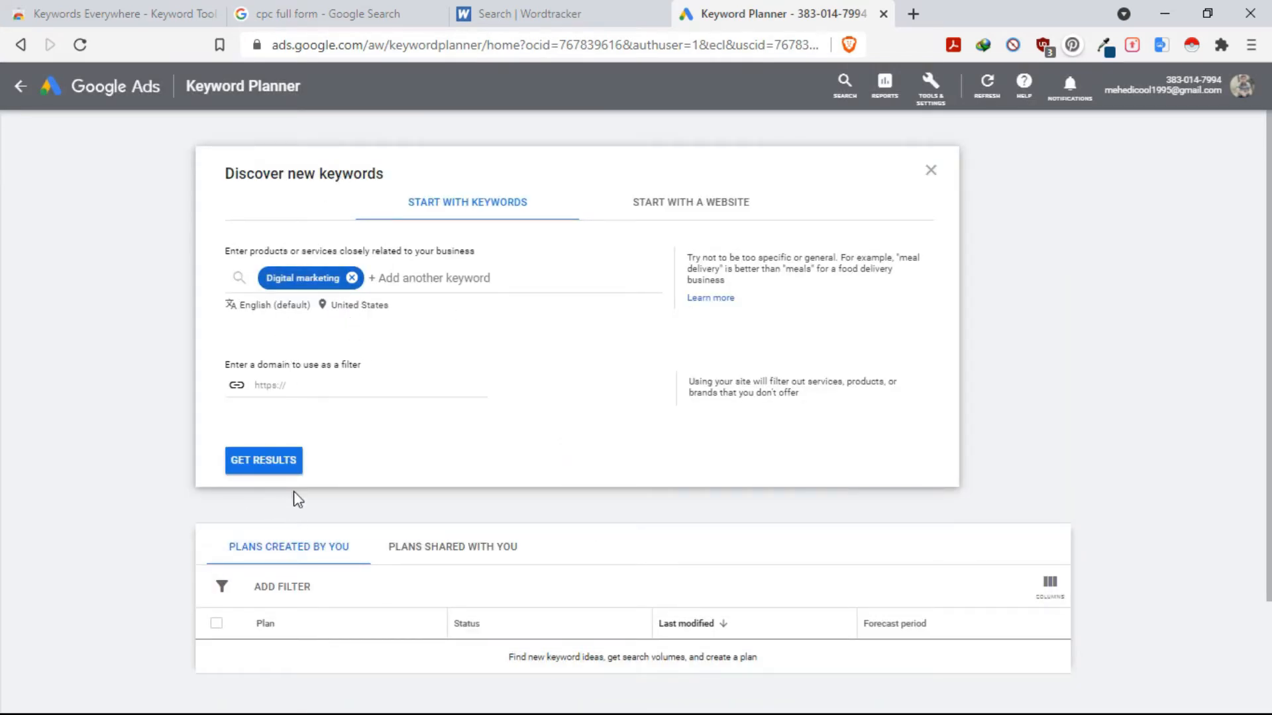
{"action": "left_click", "coordinate": [265, 462]}
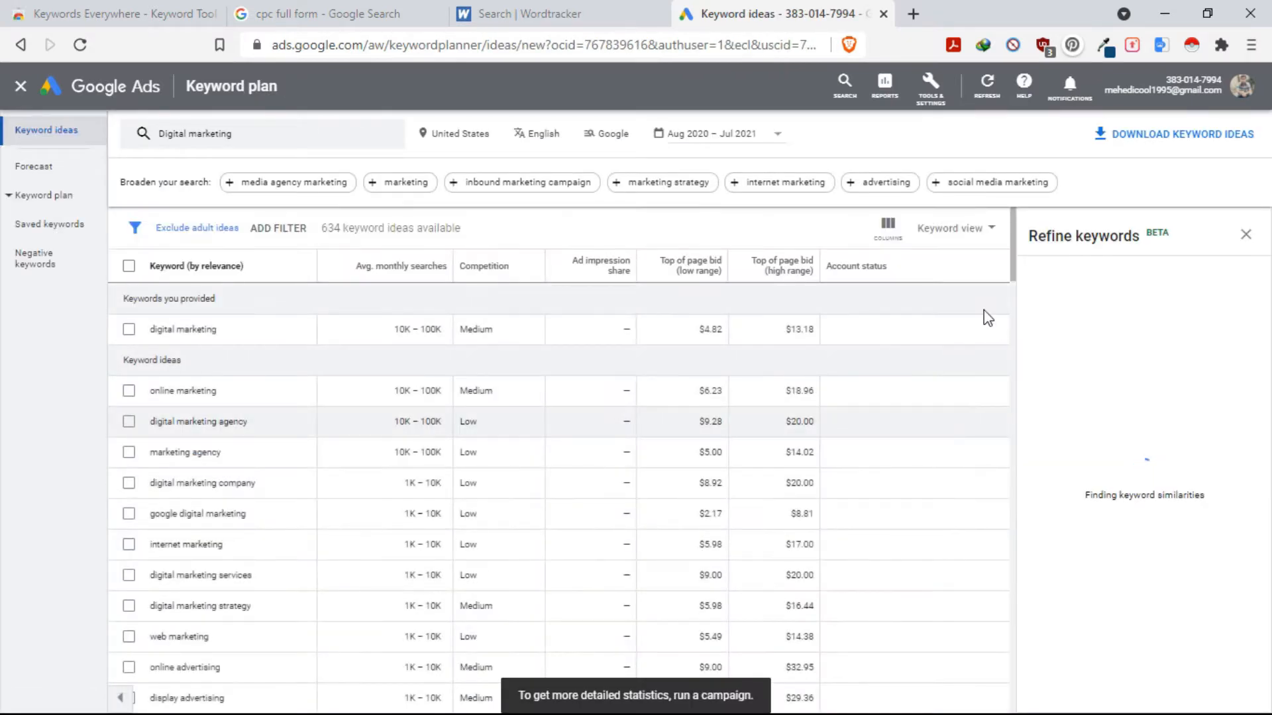
Step: Examine the keyword ideas with their average monthly searches, competition, and low and high top-of-page bids
{"action": "scroll", "coordinate": [420, 407], "scroll_direction": "down", "scroll_amount": 10}
{"action": "scroll", "coordinate": [437, 514], "scroll_direction": "down", "scroll_amount": 5}
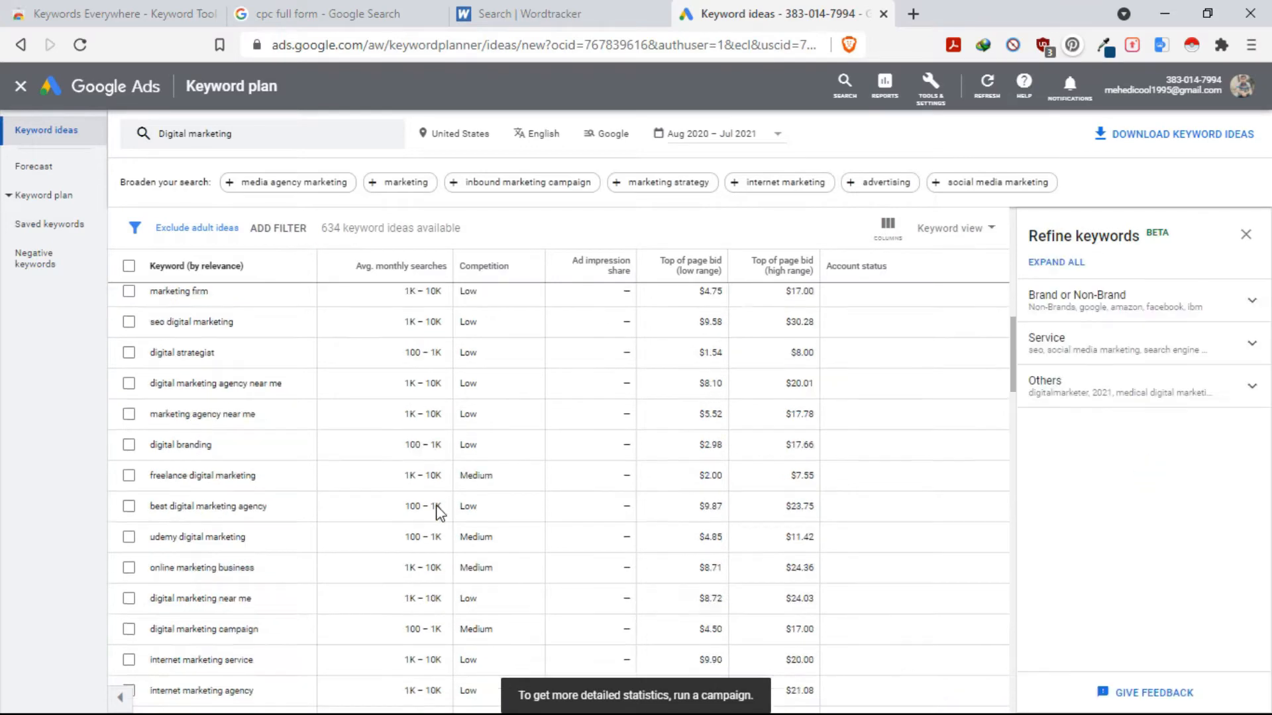
{"action": "scroll", "coordinate": [437, 430], "scroll_direction": "up", "scroll_amount": 15}
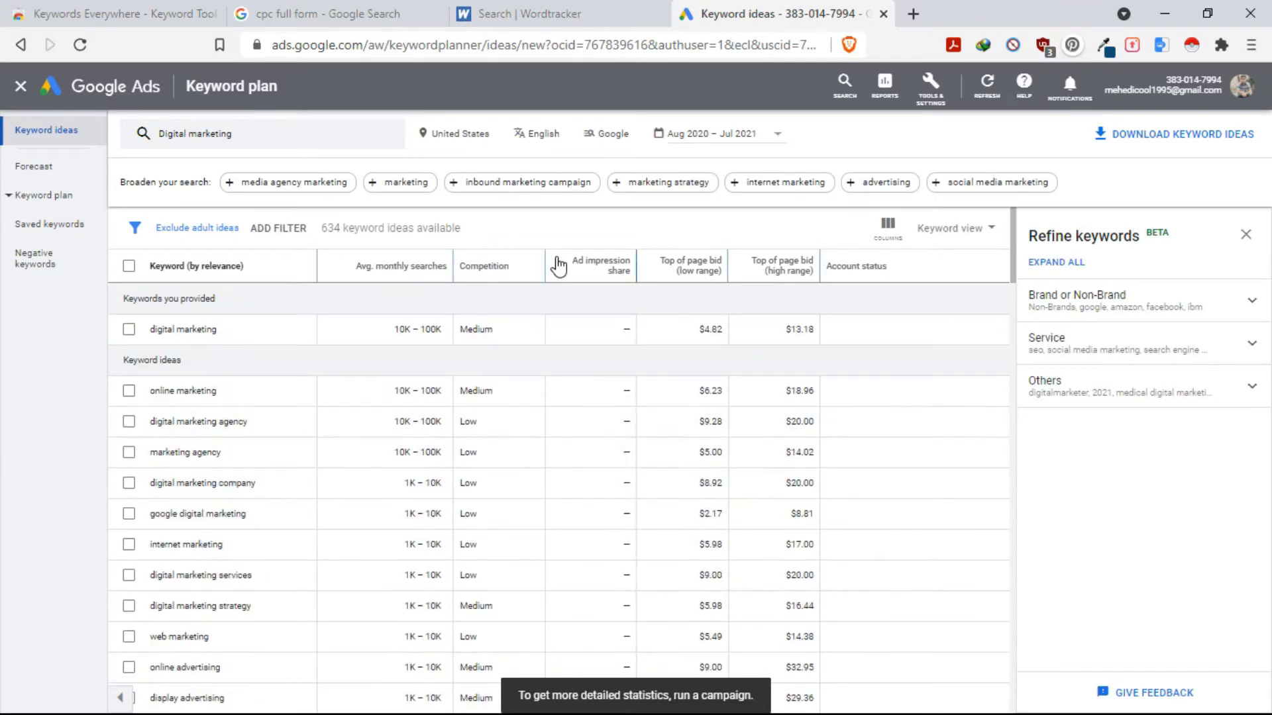
{"action": "scroll", "coordinate": [491, 477], "scroll_direction": "down", "scroll_amount": 10}
{"action": "scroll", "coordinate": [450, 550], "scroll_direction": "up", "scroll_amount": 10}
{"action": "scroll", "coordinate": [353, 519], "scroll_direction": "down", "scroll_amount": 7}
{"action": "scroll", "coordinate": [364, 557], "scroll_direction": "down", "scroll_amount": 10}
{"action": "scroll", "coordinate": [560, 463], "scroll_direction": "up", "scroll_amount": 6}
{"action": "scroll", "coordinate": [560, 464], "scroll_direction": "up", "scroll_amount": 5}
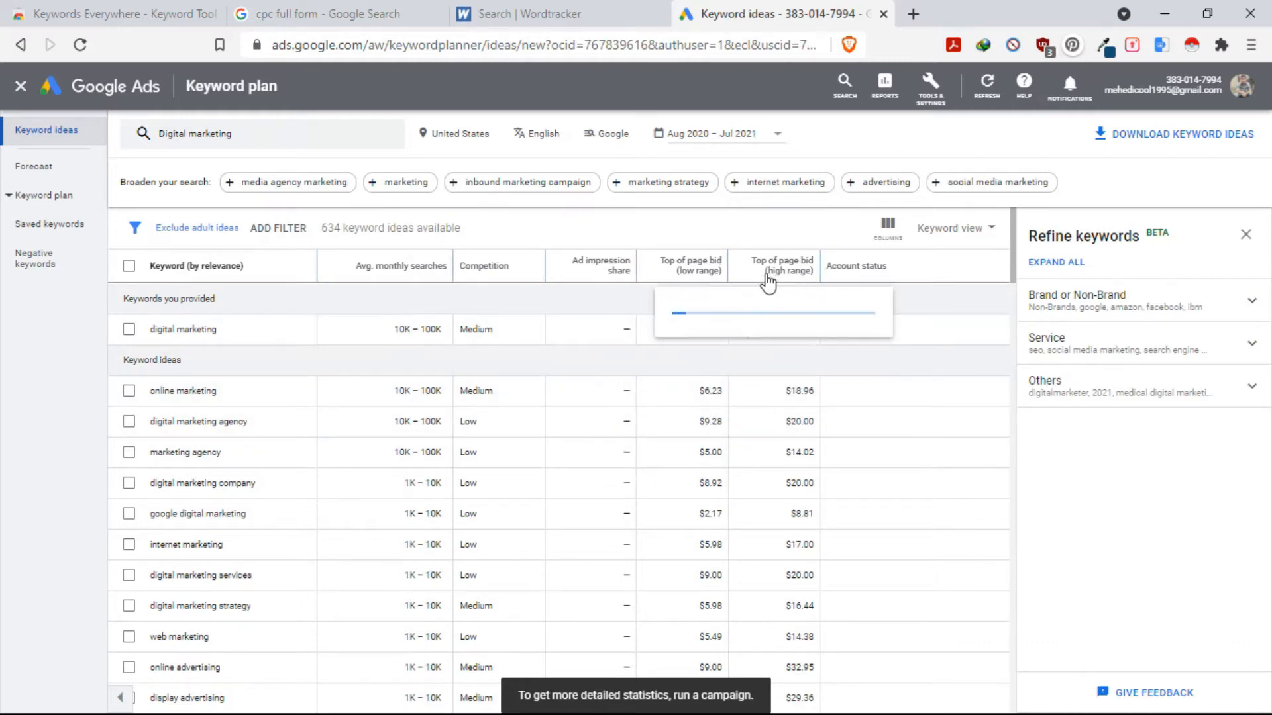
{"action": "scroll", "coordinate": [812, 463], "scroll_direction": "down", "scroll_amount": 2}
{"action": "scroll", "coordinate": [811, 447], "scroll_direction": "up", "scroll_amount": 2}
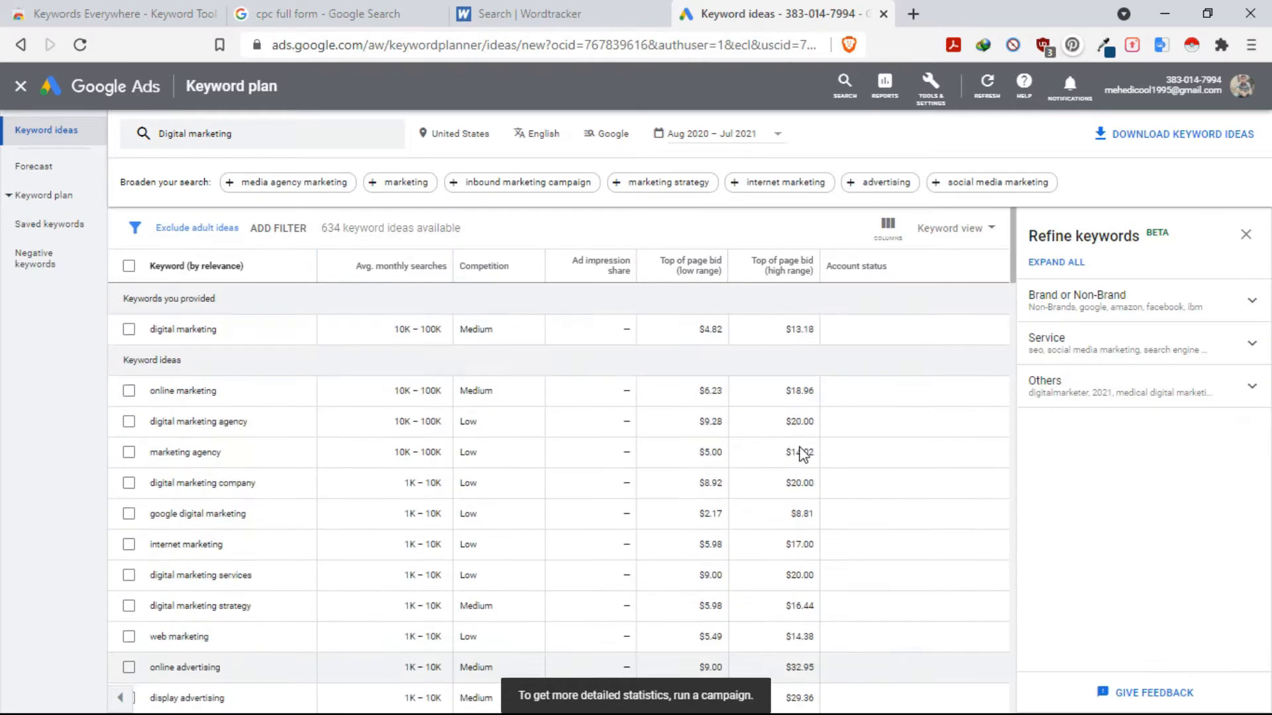
{"action": "mouse_move", "coordinate": [751, 290]}
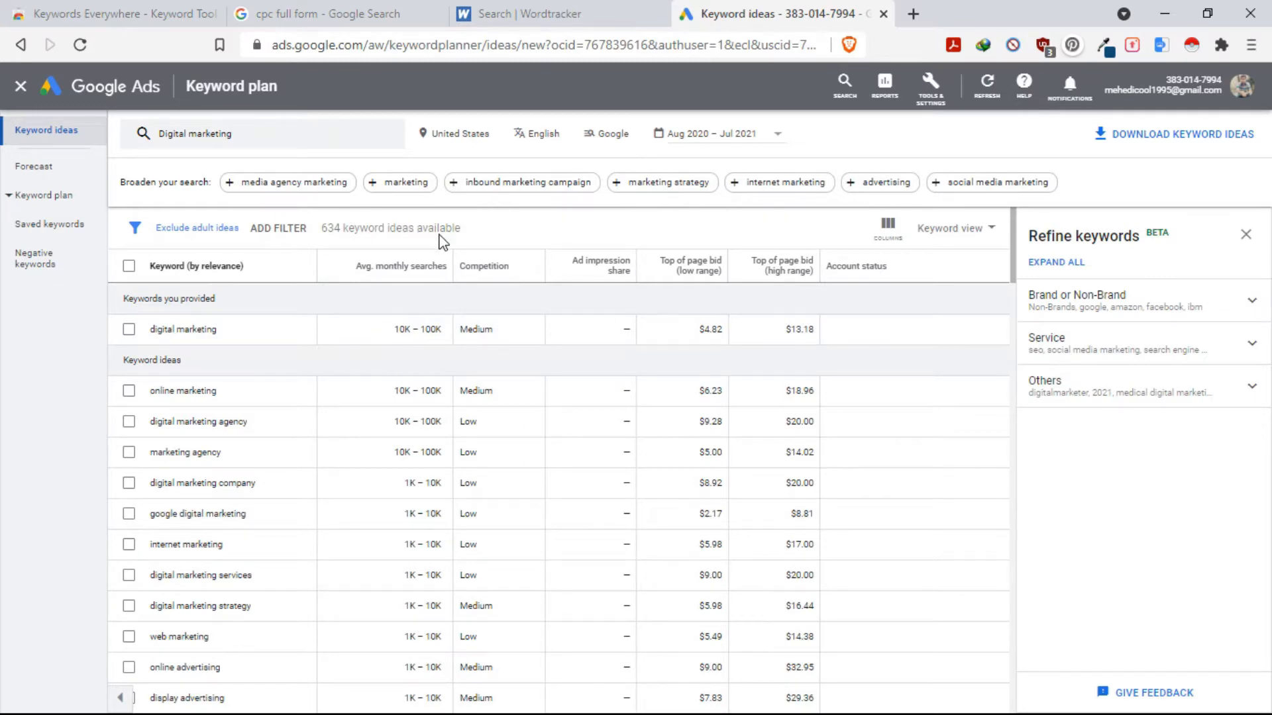
{"action": "scroll", "coordinate": [411, 365], "scroll_direction": "down", "scroll_amount": 15}
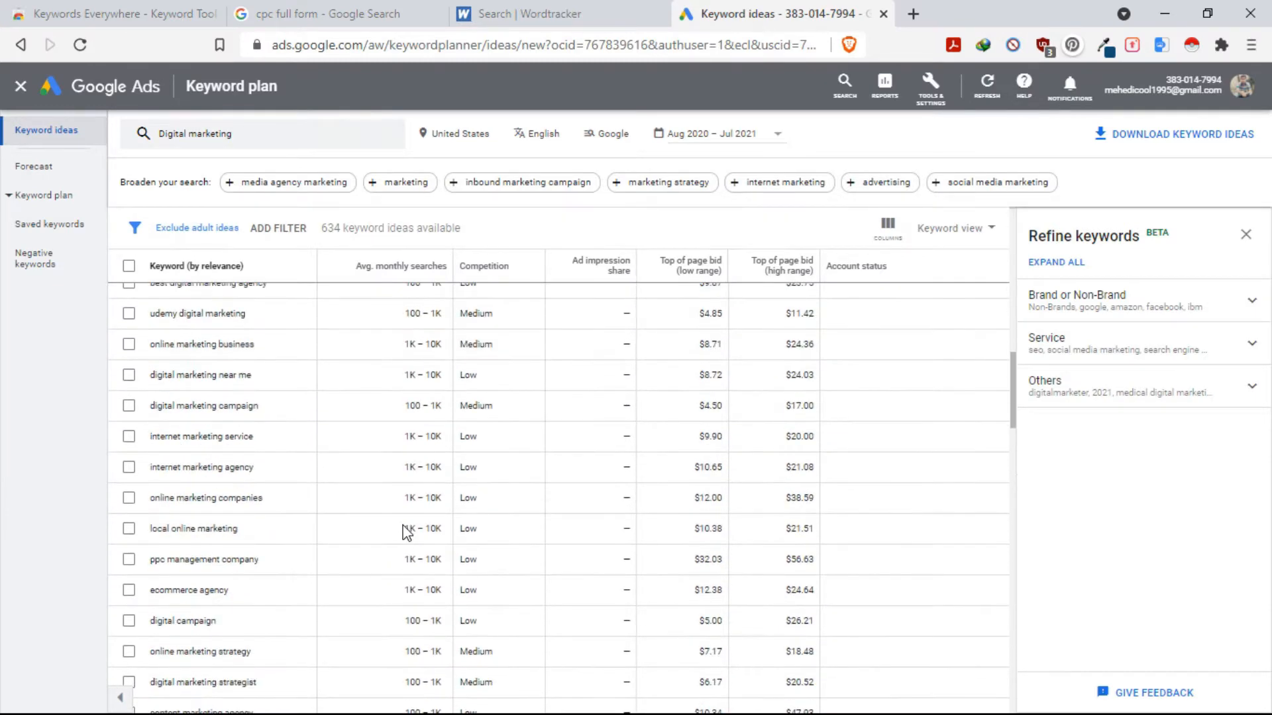
{"action": "scroll", "coordinate": [404, 530], "scroll_direction": "up", "scroll_amount": 15}
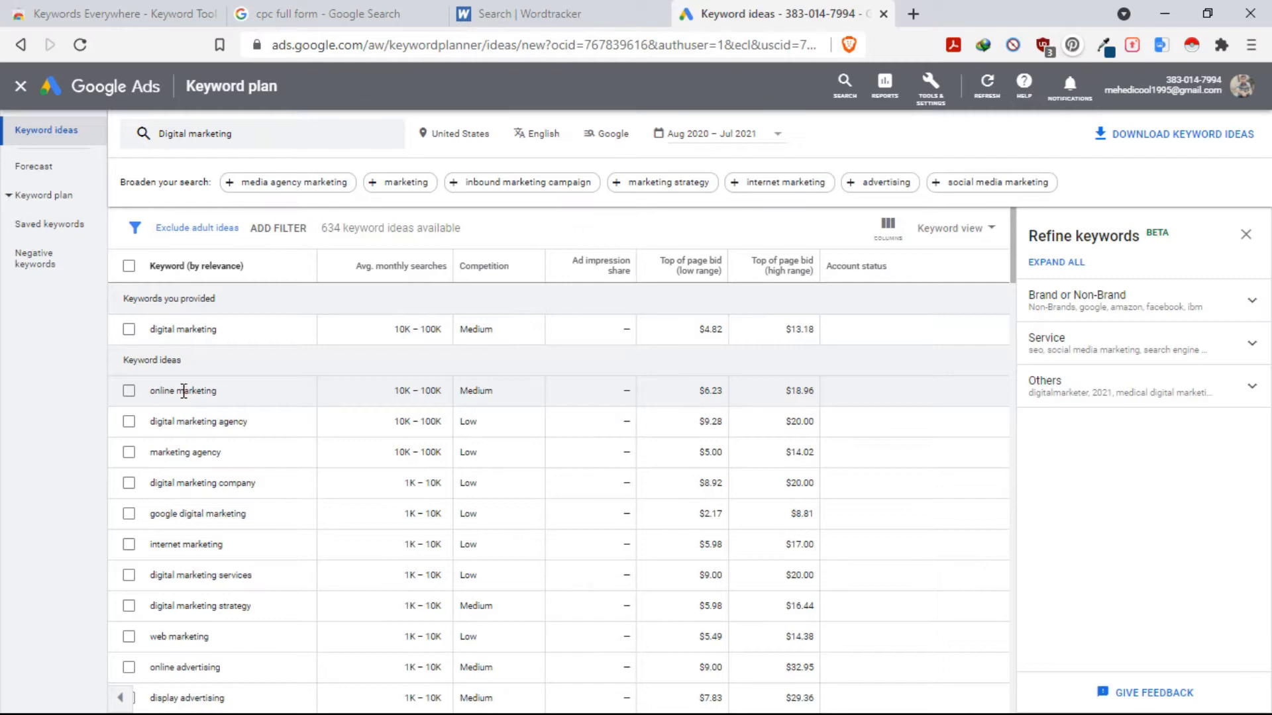
Step: Compare the Wordtracker keyword results for "digital marketing" with the keyword ideas in Google Keyword Planner
{"action": "left_click", "coordinate": [568, 10]}
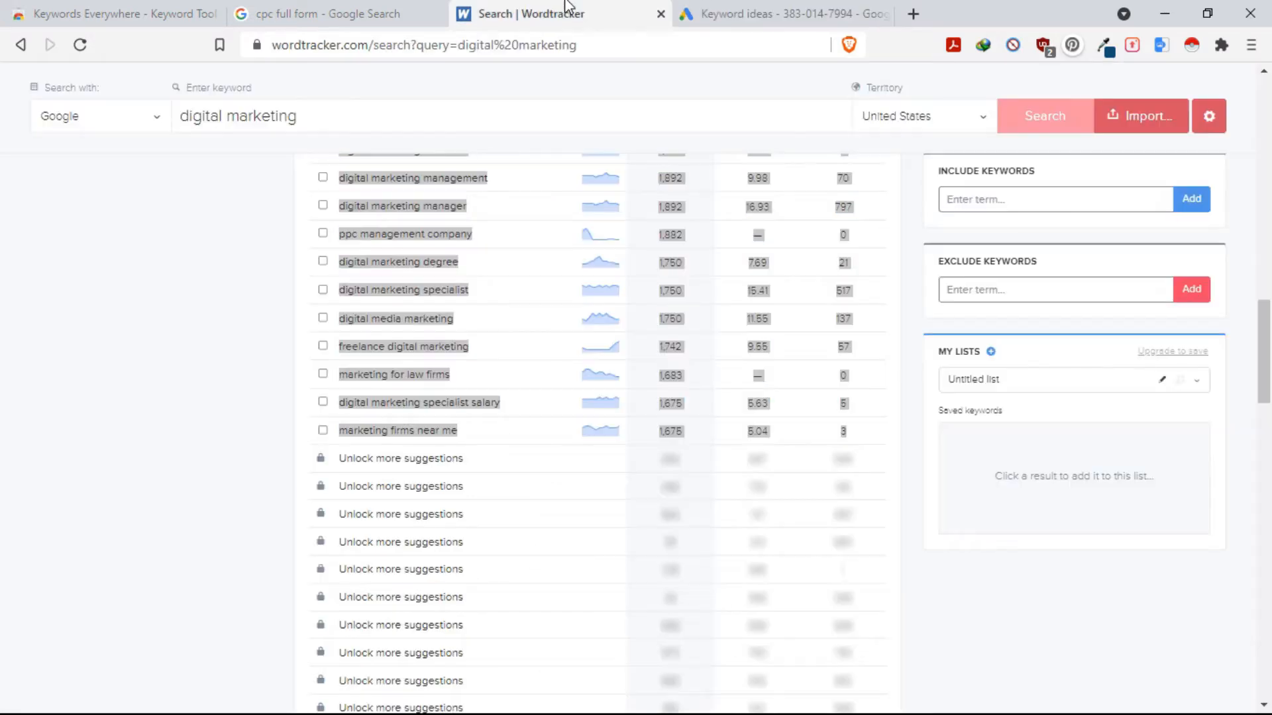
{"action": "scroll", "coordinate": [568, 363], "scroll_direction": "up", "scroll_amount": 5}
{"action": "scroll", "coordinate": [631, 258], "scroll_direction": "up", "scroll_amount": 7}
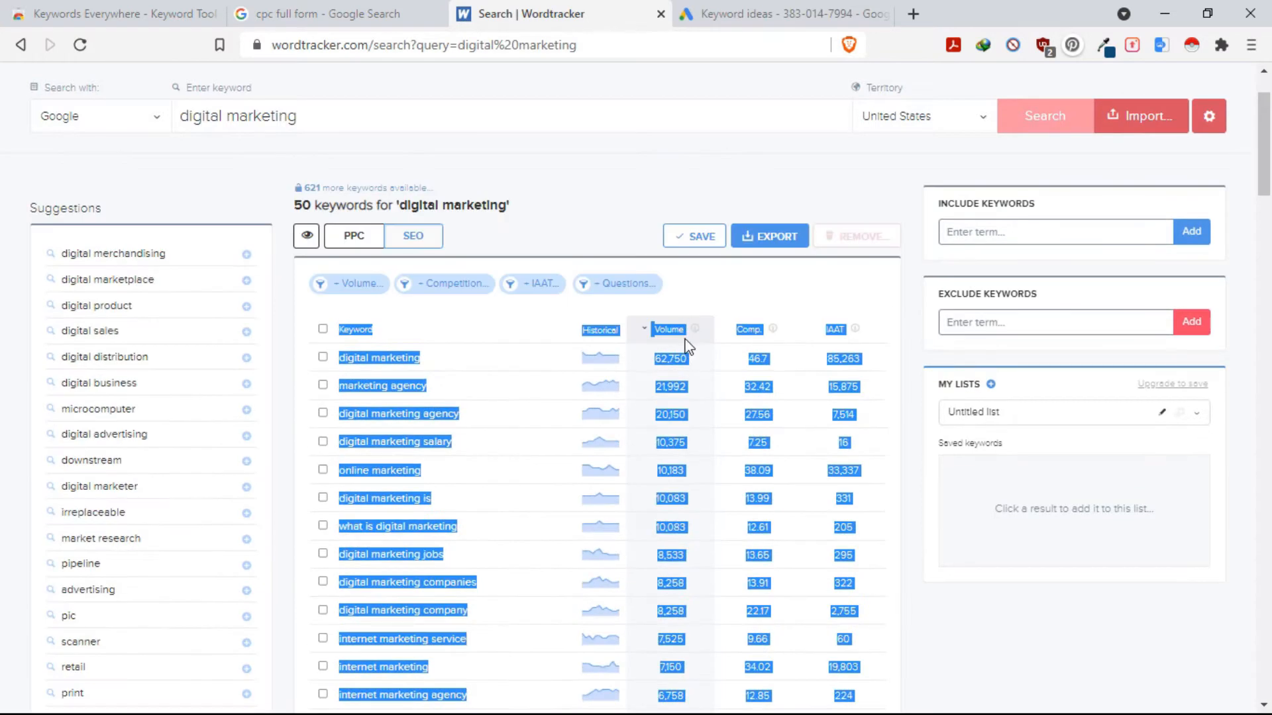
{"action": "left_click", "coordinate": [722, 301]}
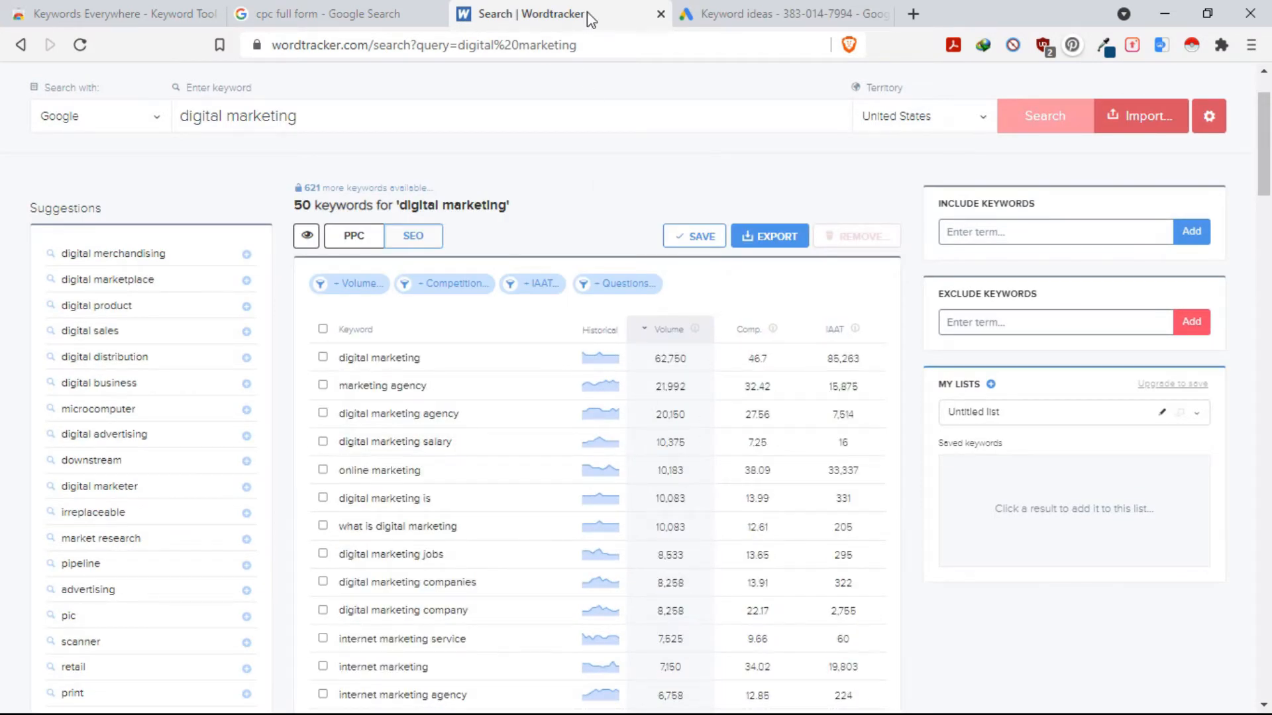
{"action": "left_click", "coordinate": [746, 8]}
{"action": "scroll", "coordinate": [291, 352], "scroll_direction": "down", "scroll_amount": 5}
{"action": "scroll", "coordinate": [291, 352], "scroll_direction": "up", "scroll_amount": 5}
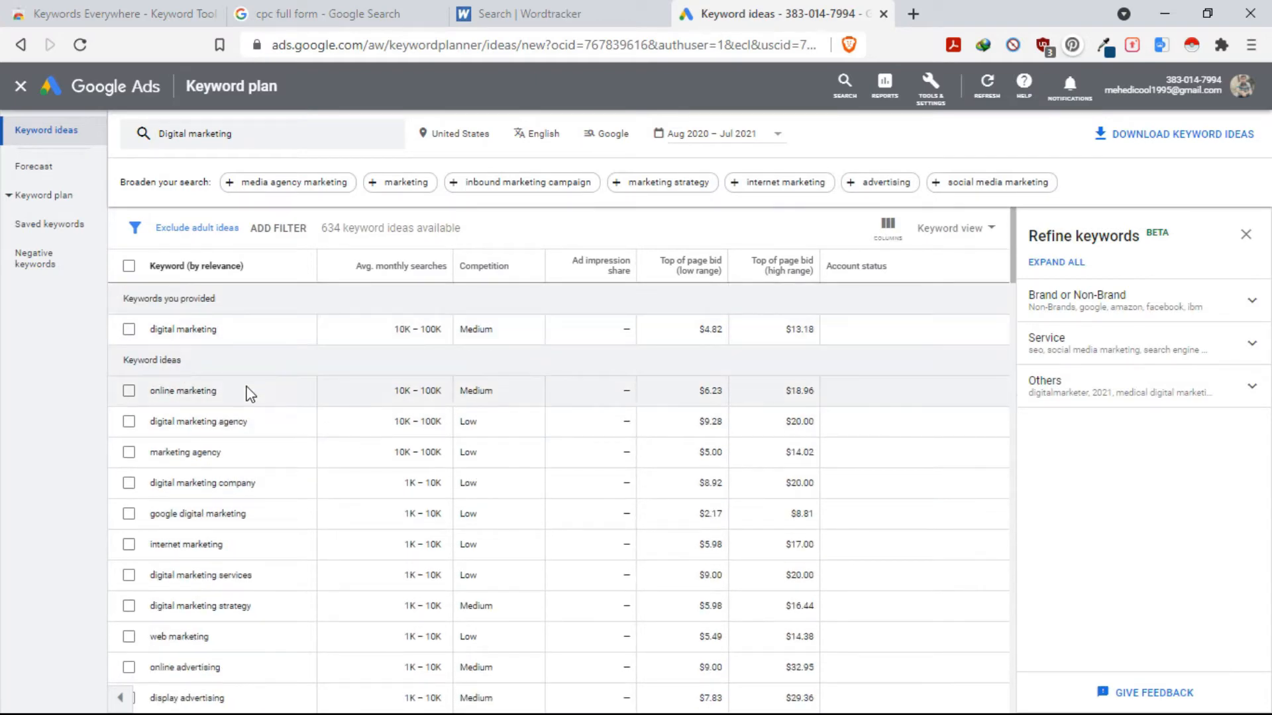
{"action": "left_click", "coordinate": [543, 6]}
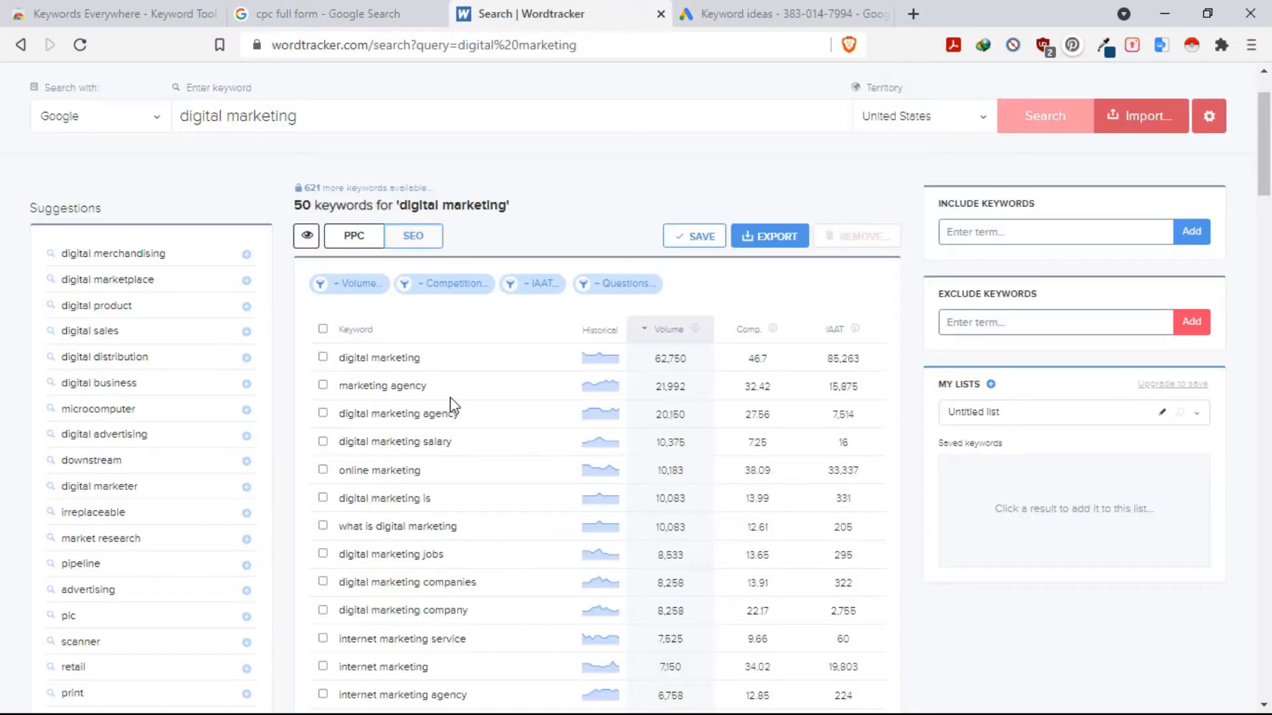
{"action": "scroll", "coordinate": [411, 519], "scroll_direction": "down", "scroll_amount": 4}
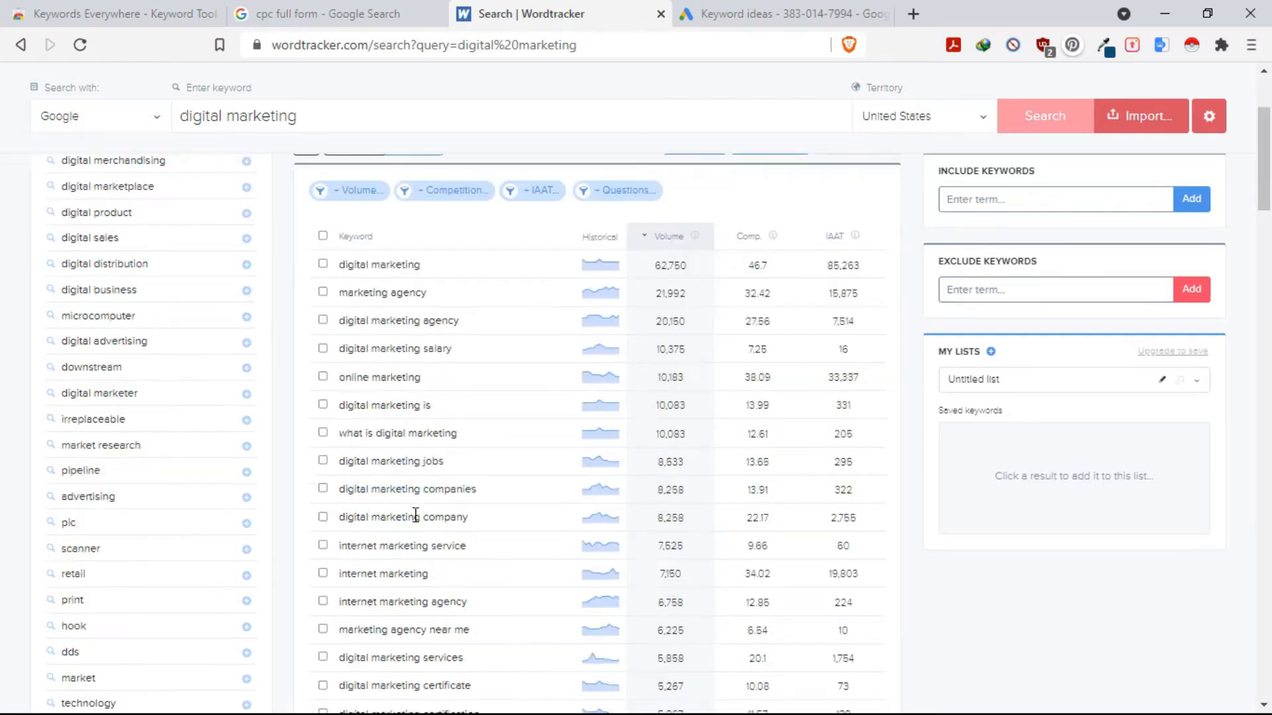
Step: Return to Keyword Planner and show 500 rows per page in the keyword ideas list
{"action": "left_click", "coordinate": [728, 12]}
{"action": "scroll", "coordinate": [329, 457], "scroll_direction": "down", "scroll_amount": 2}
{"action": "scroll", "coordinate": [330, 457], "scroll_direction": "down", "scroll_amount": 1}
{"action": "scroll", "coordinate": [329, 464], "scroll_direction": "up", "scroll_amount": 2}
{"action": "scroll", "coordinate": [330, 470], "scroll_direction": "down", "scroll_amount": 6}
{"action": "scroll", "coordinate": [329, 479], "scroll_direction": "down", "scroll_amount": 7}
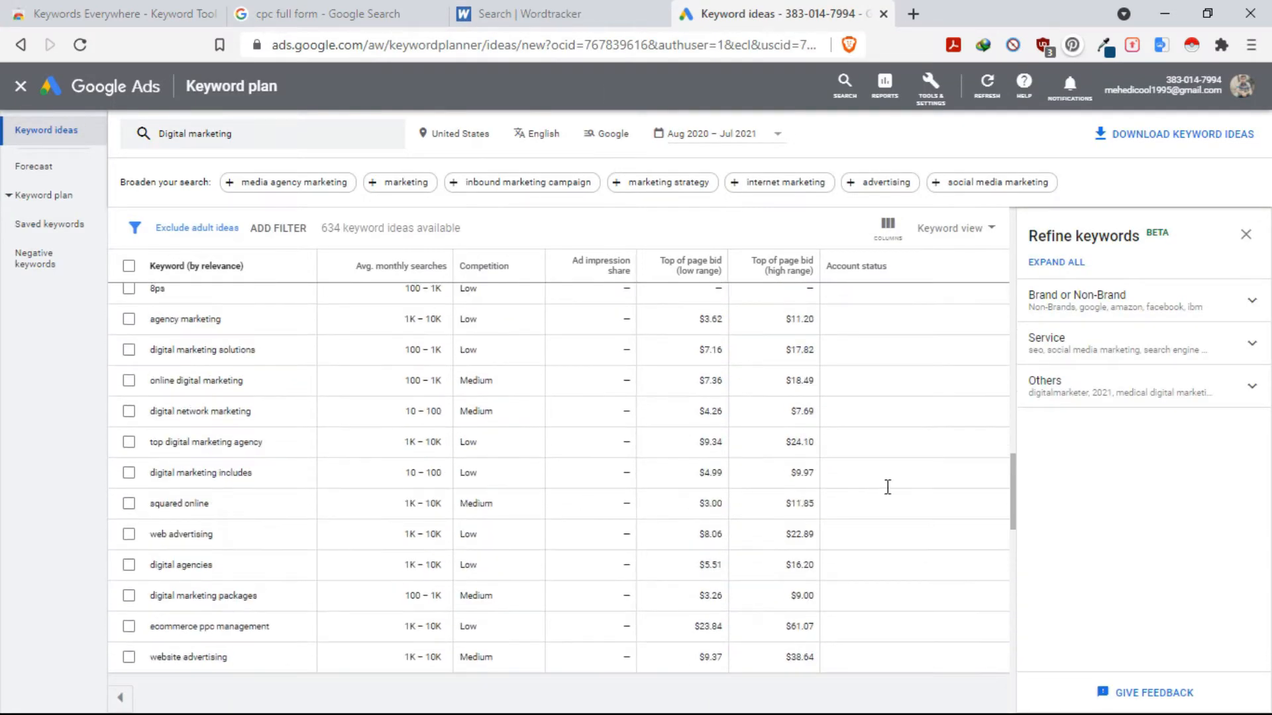
{"action": "left_click_drag", "start_coordinate": [1012, 515], "coordinate": [1020, 678]}
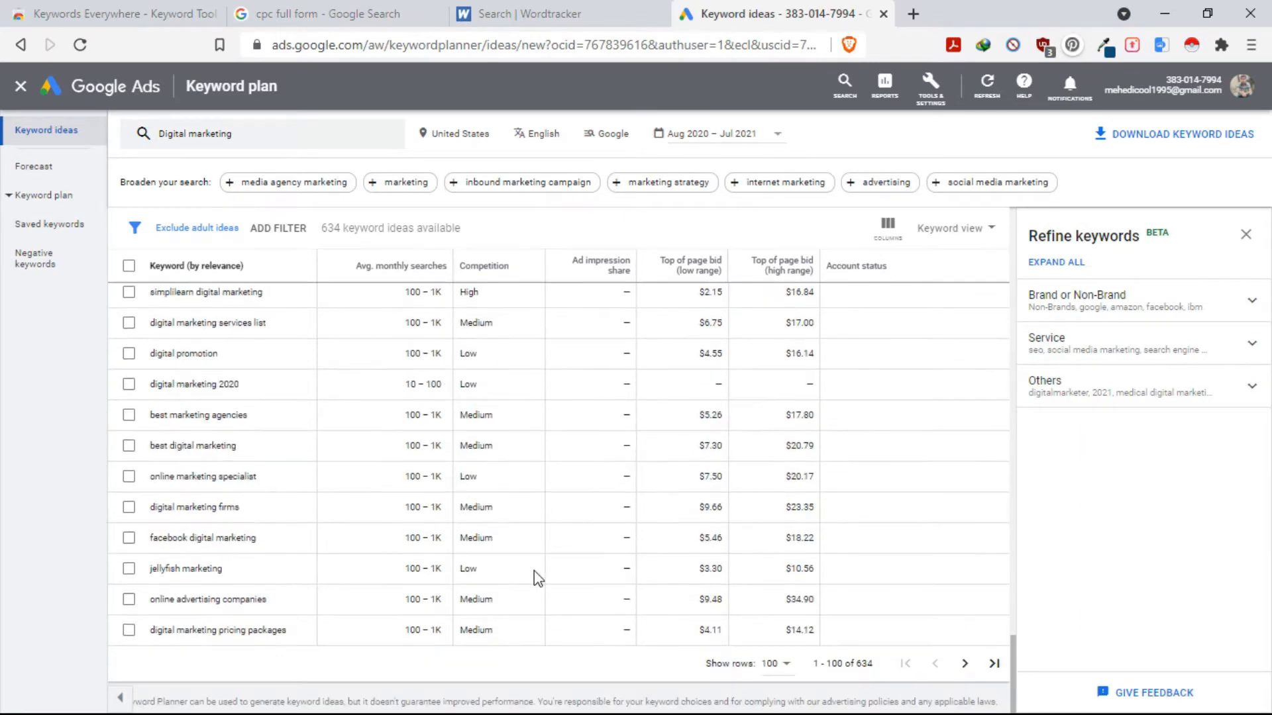
{"action": "left_click", "coordinate": [773, 664]}
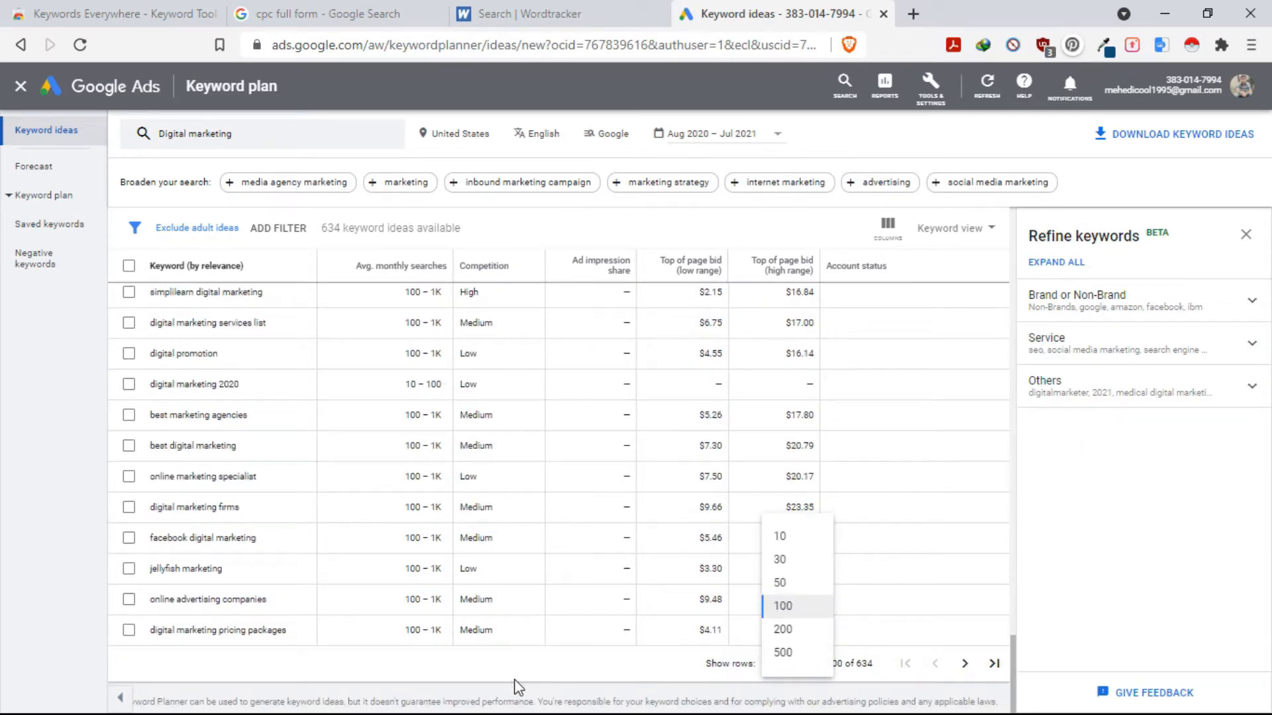
{"action": "left_click", "coordinate": [797, 656]}
Step: Sort the keyword ideas by competition, first descending and then ascending, and look through the low-competition keywords
{"action": "scroll", "coordinate": [391, 580], "scroll_direction": "down", "scroll_amount": 10}
{"action": "scroll", "coordinate": [391, 580], "scroll_direction": "up", "scroll_amount": 10}
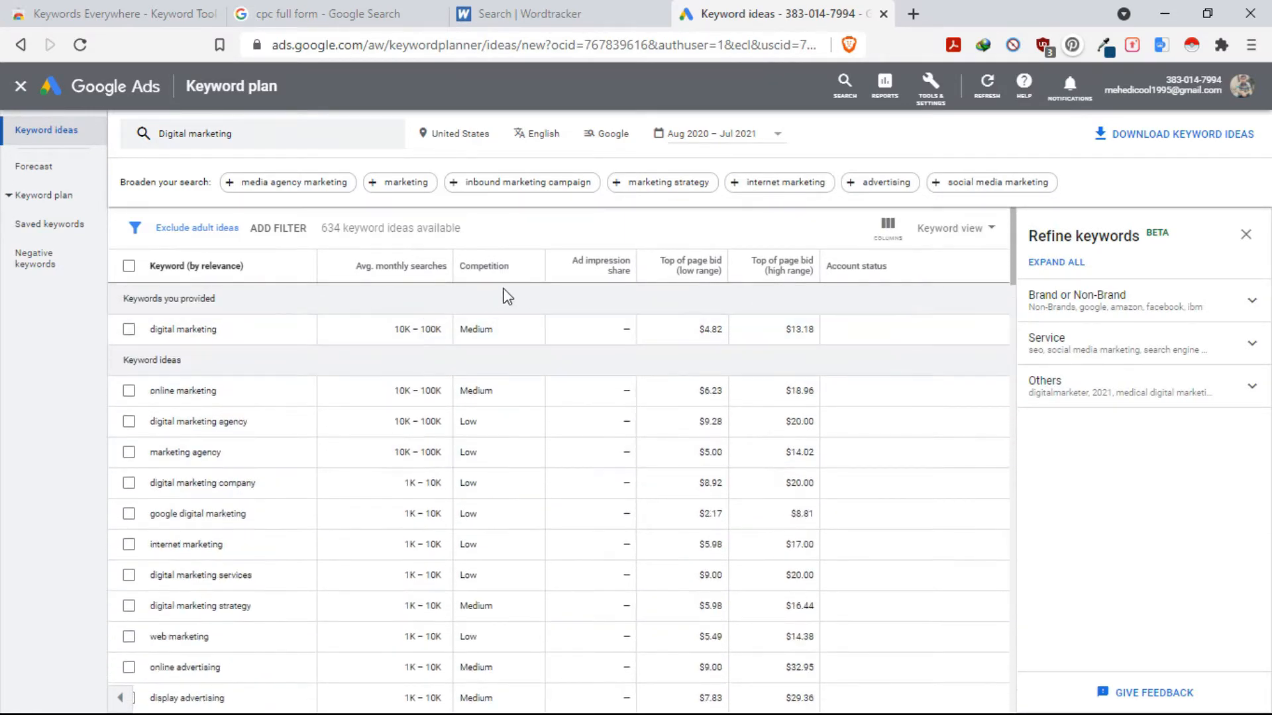
{"action": "left_click", "coordinate": [515, 273]}
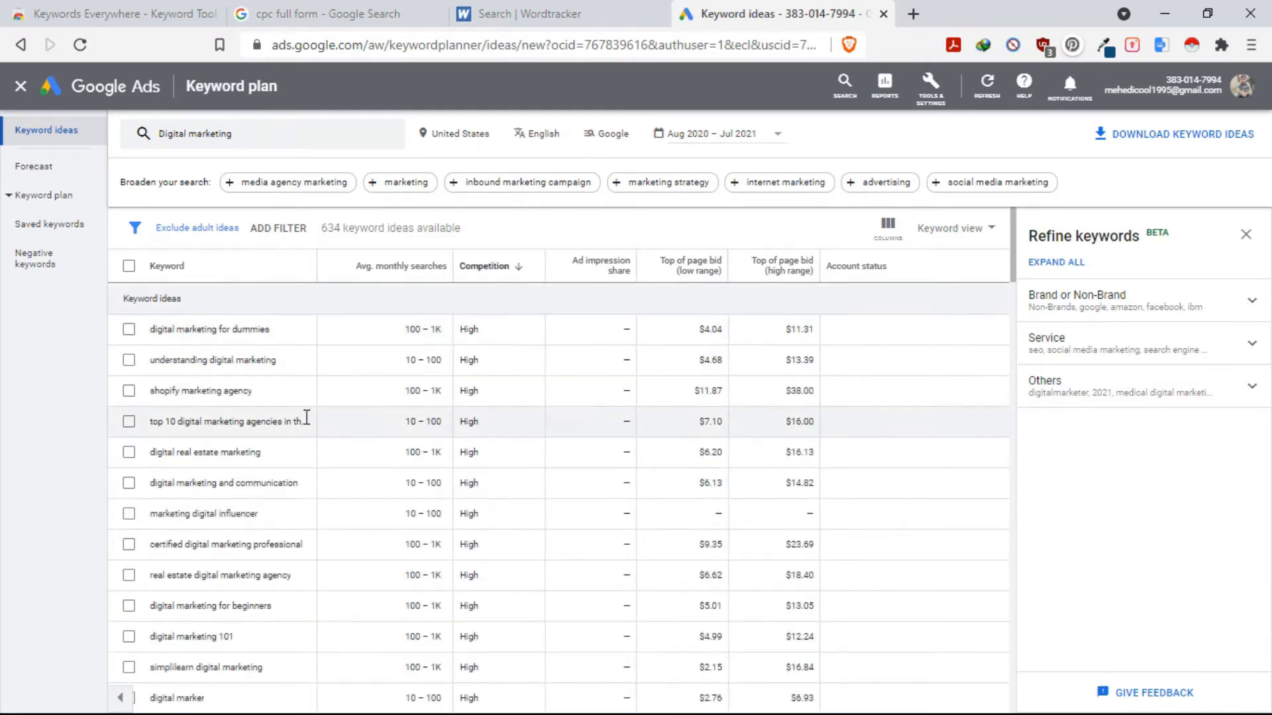
{"action": "left_click", "coordinate": [488, 265]}
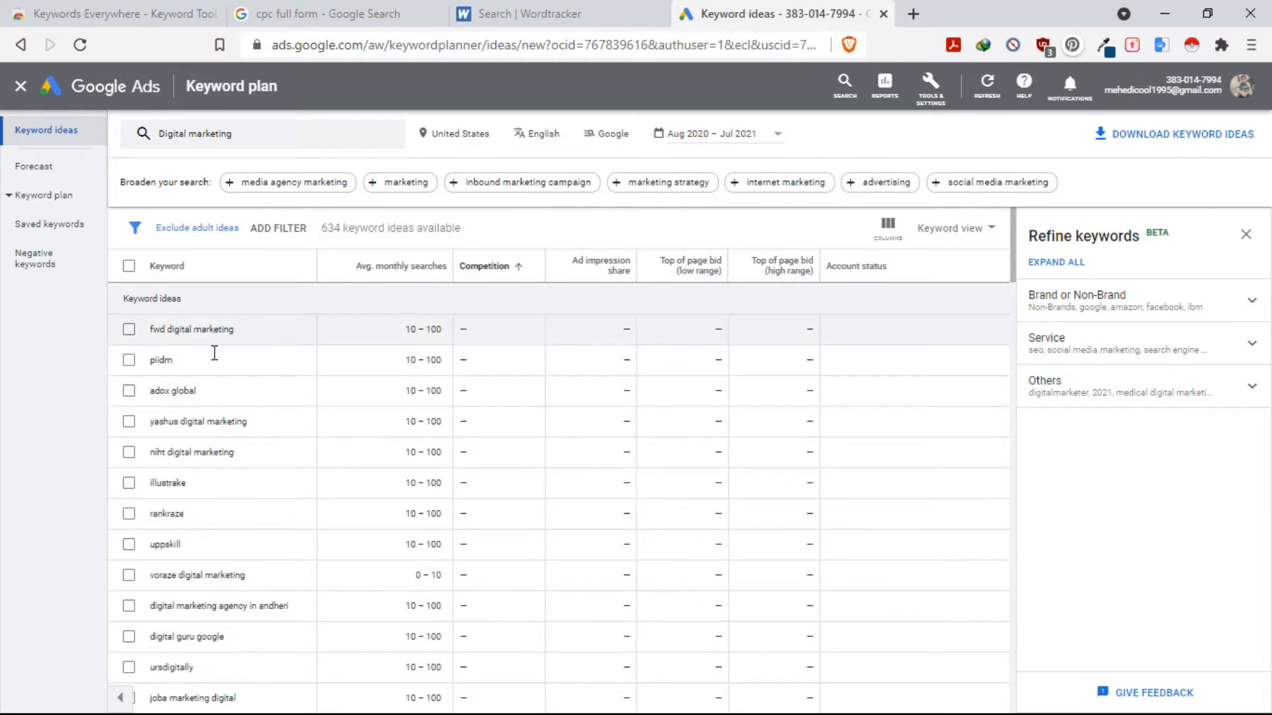
{"action": "scroll", "coordinate": [225, 377], "scroll_direction": "down", "scroll_amount": 20}
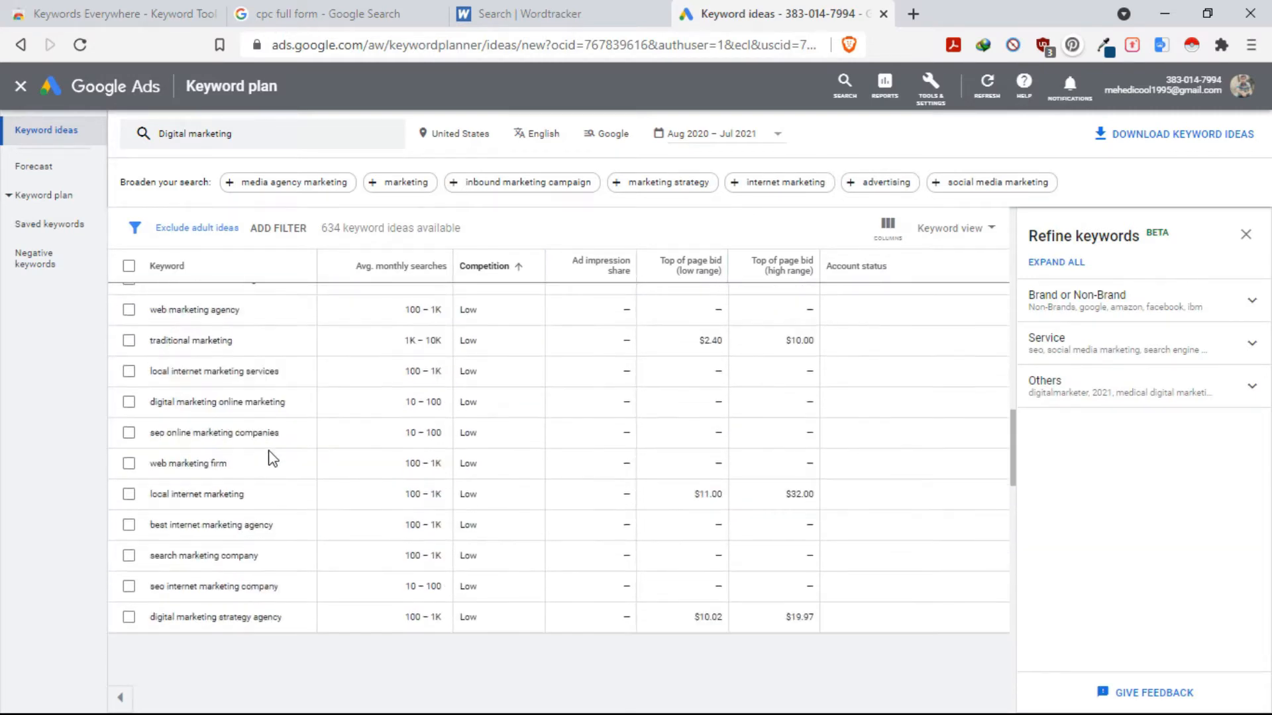
{"action": "scroll", "coordinate": [271, 463], "scroll_direction": "down", "scroll_amount": 10}
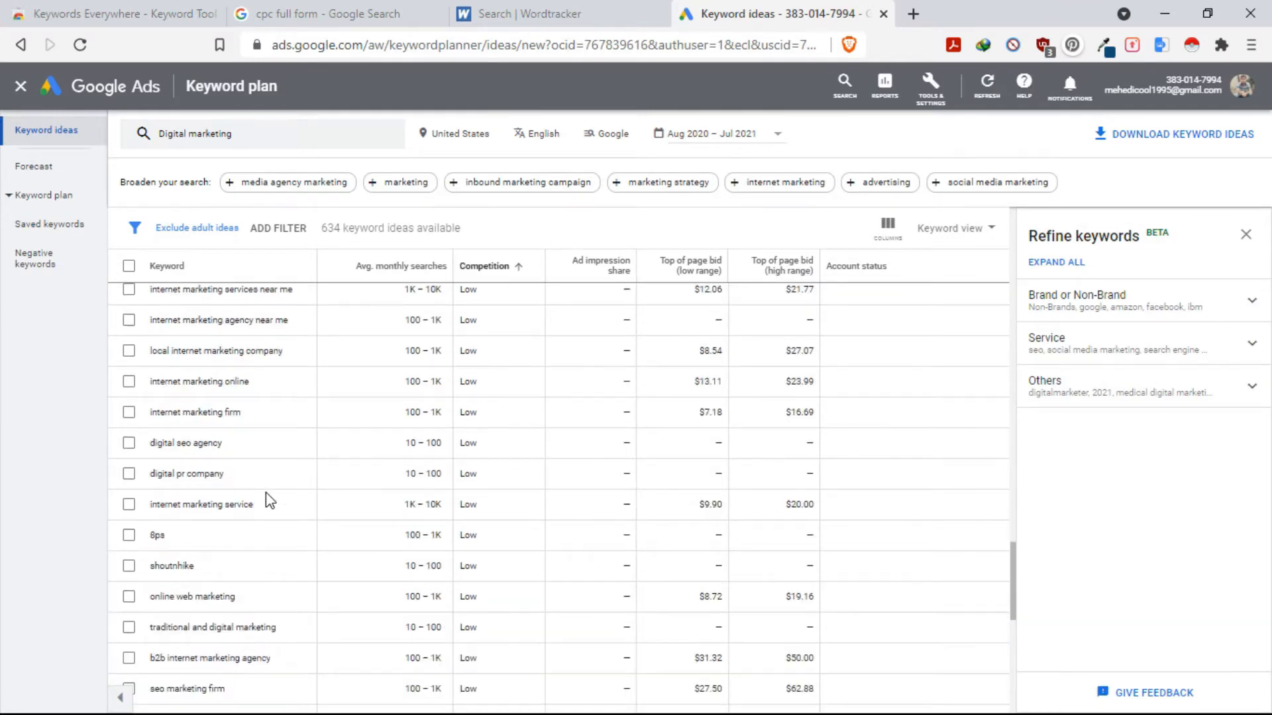
{"action": "scroll", "coordinate": [265, 491], "scroll_direction": "up", "scroll_amount": 20}
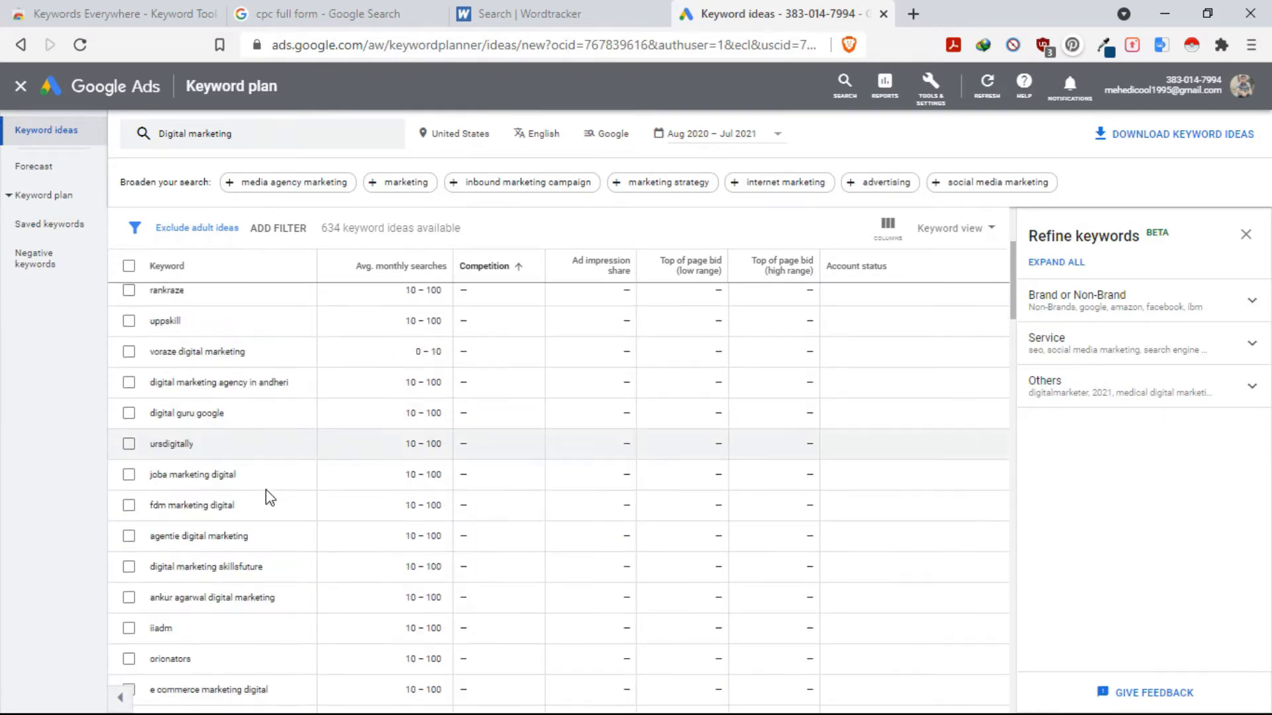
{"action": "scroll", "coordinate": [271, 463], "scroll_direction": "up", "scroll_amount": 7}
{"action": "scroll", "coordinate": [341, 392], "scroll_direction": "down", "scroll_amount": 6}
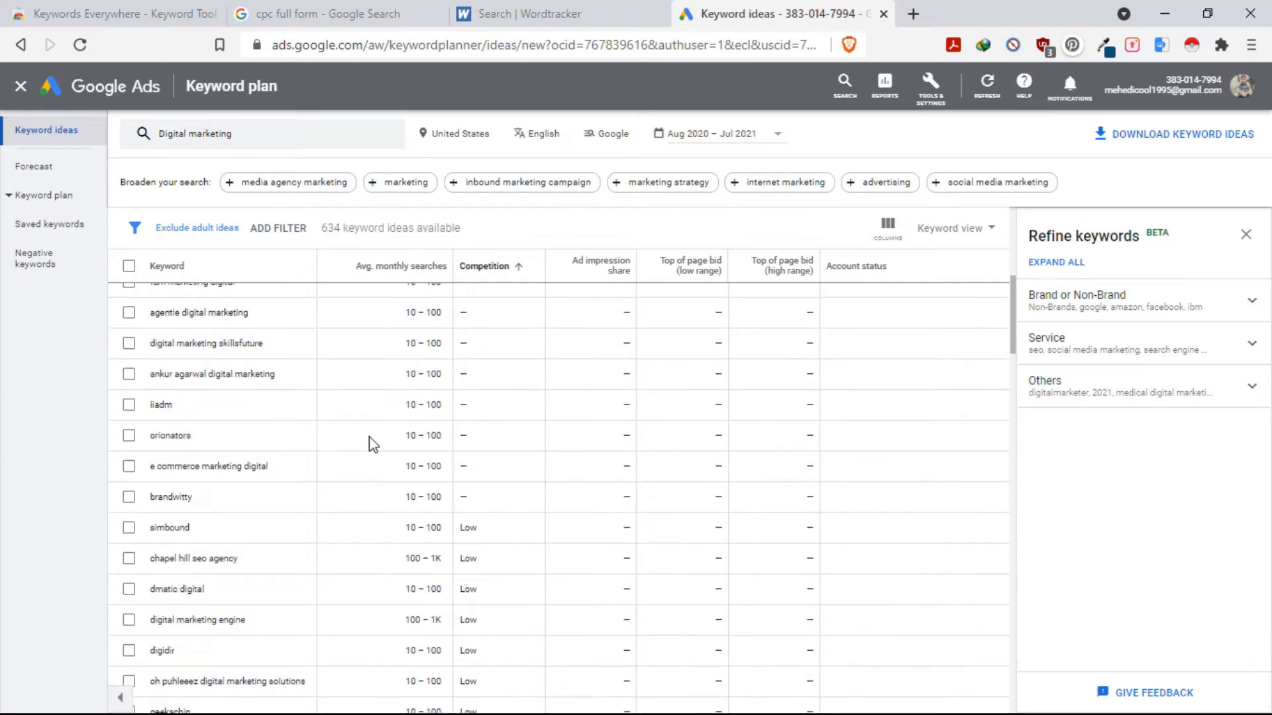
{"action": "scroll", "coordinate": [371, 449], "scroll_direction": "down", "scroll_amount": 5}
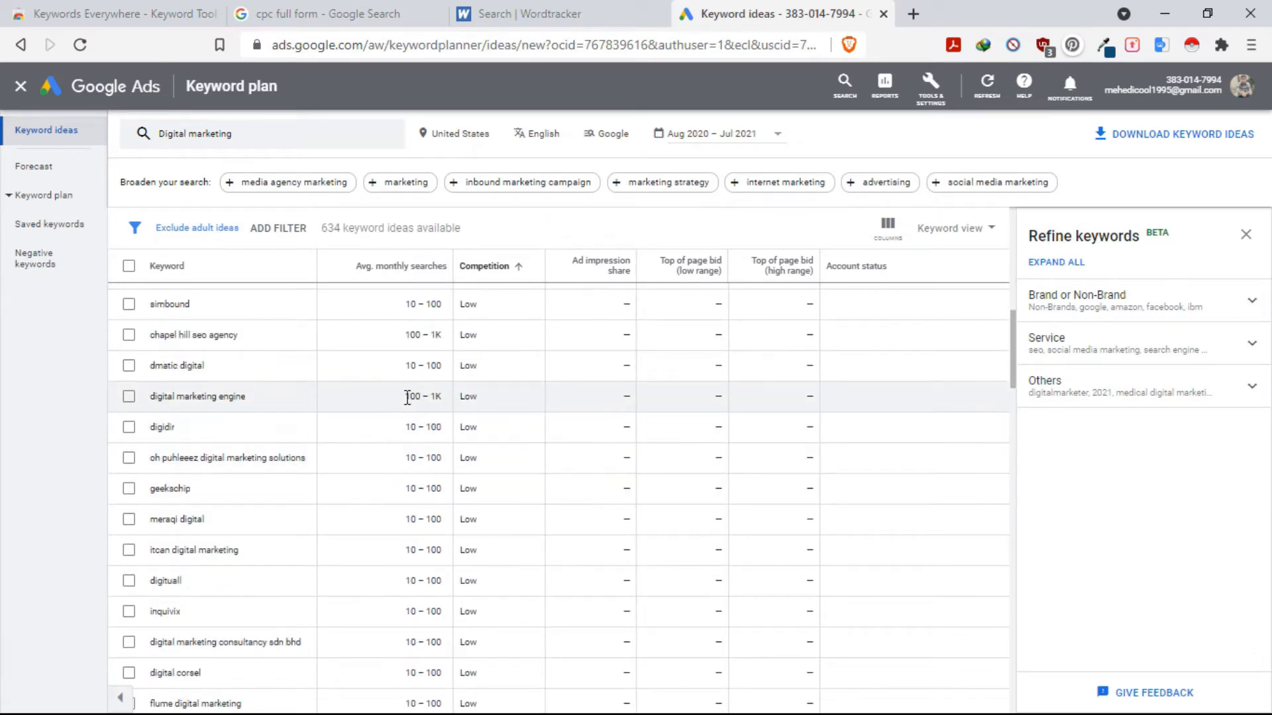
Step: Select the keyword ideas "digital marketing engine", "mapp digital" and "seo and internet marketing firm"
{"action": "left_click", "coordinate": [128, 396]}
{"action": "scroll", "coordinate": [296, 560], "scroll_direction": "down", "scroll_amount": 3}
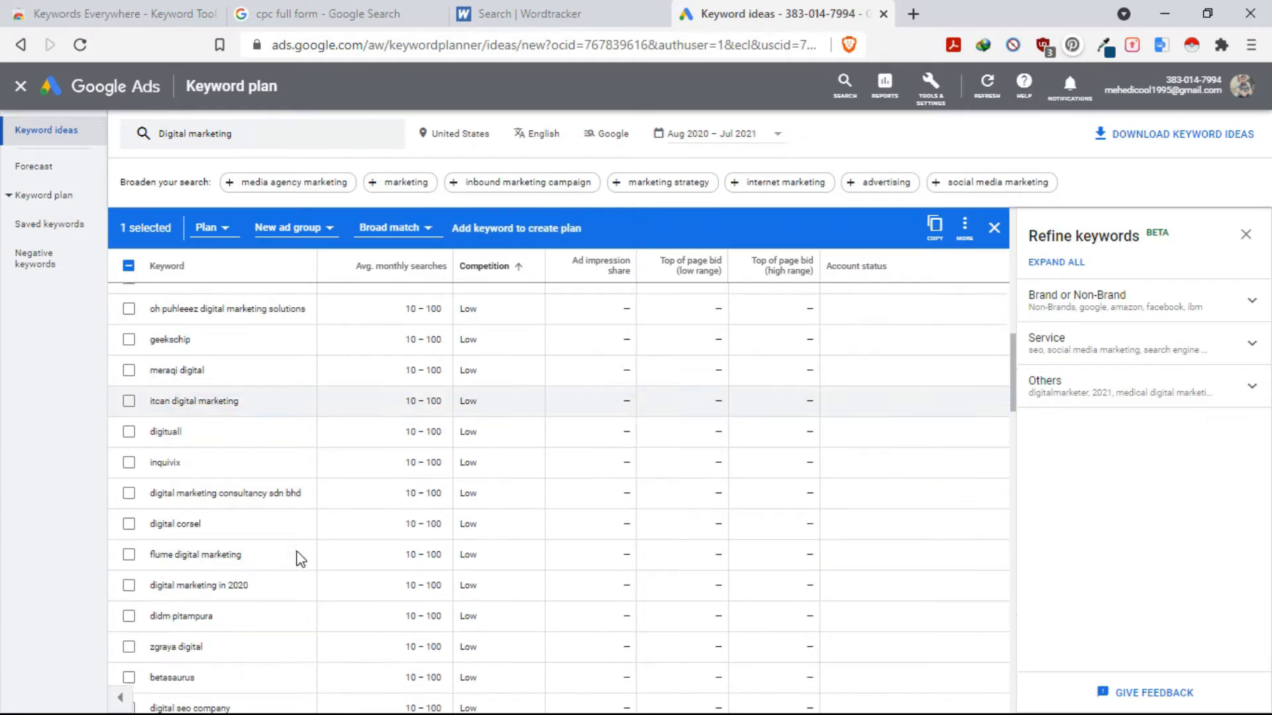
{"action": "scroll", "coordinate": [438, 561], "scroll_direction": "down", "scroll_amount": 3}
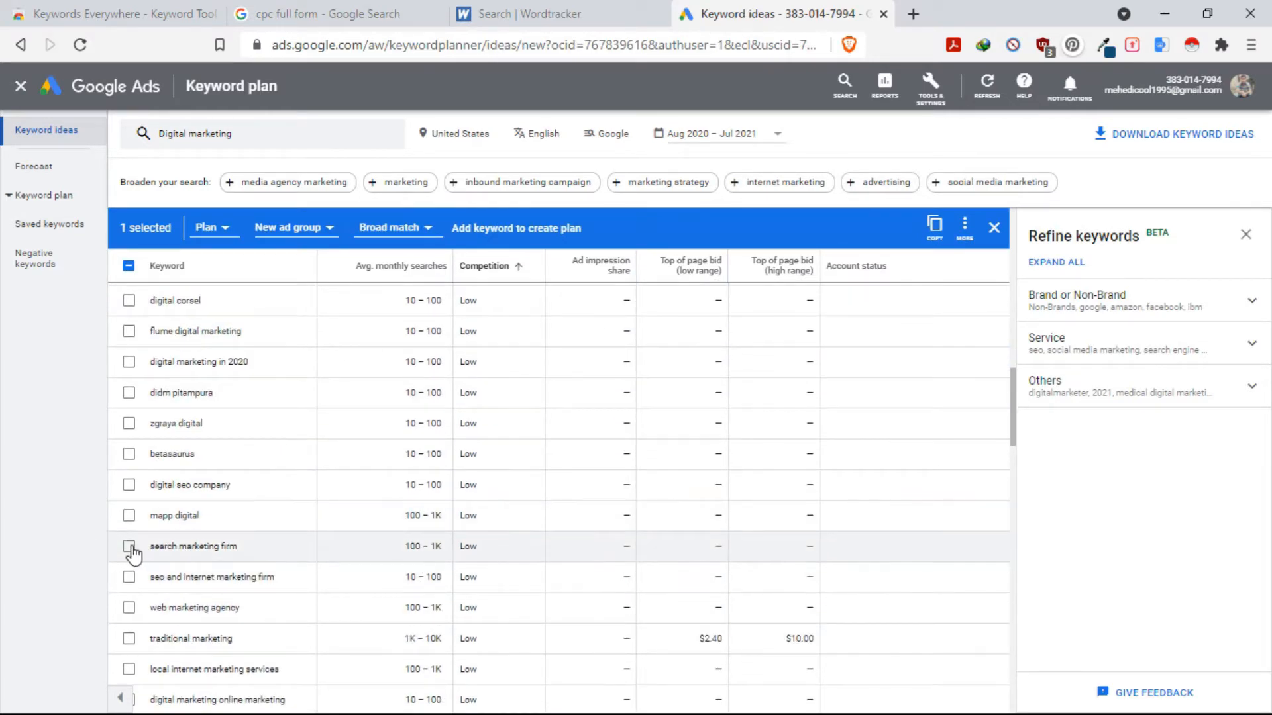
{"action": "scroll", "coordinate": [199, 477], "scroll_direction": "up", "scroll_amount": 6}
{"action": "scroll", "coordinate": [213, 490], "scroll_direction": "down", "scroll_amount": 6}
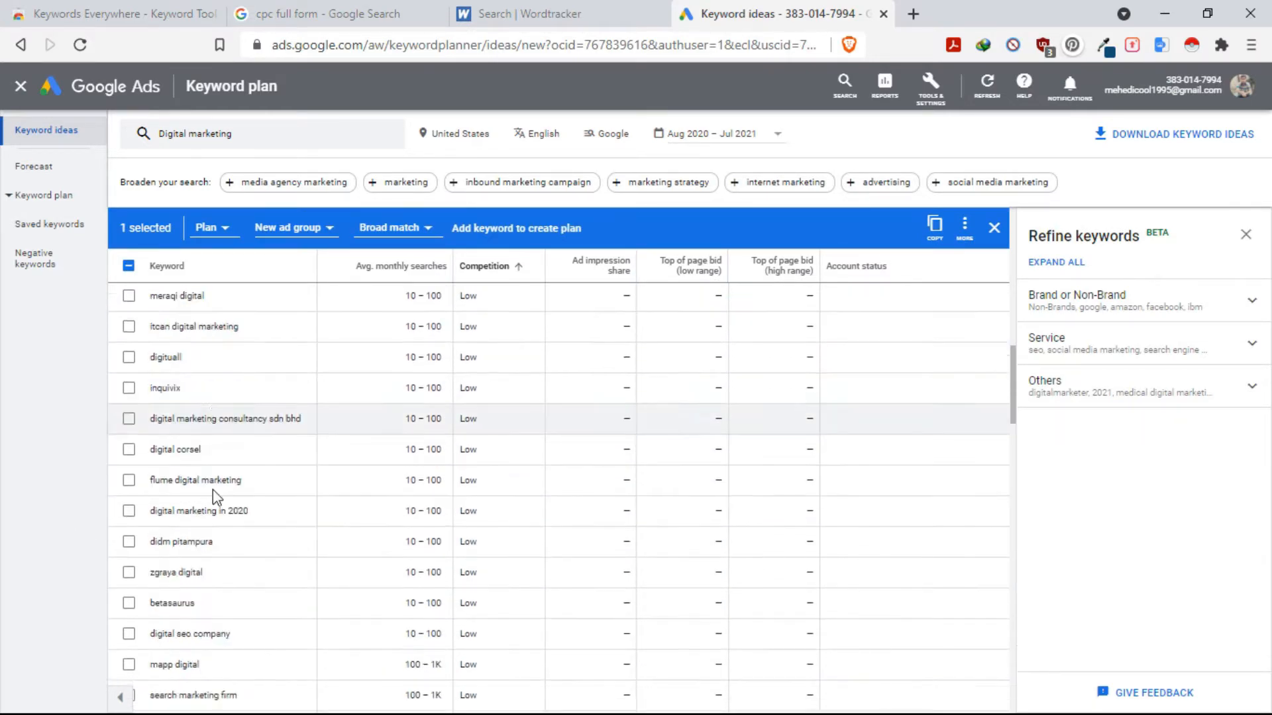
{"action": "left_click", "coordinate": [129, 519]}
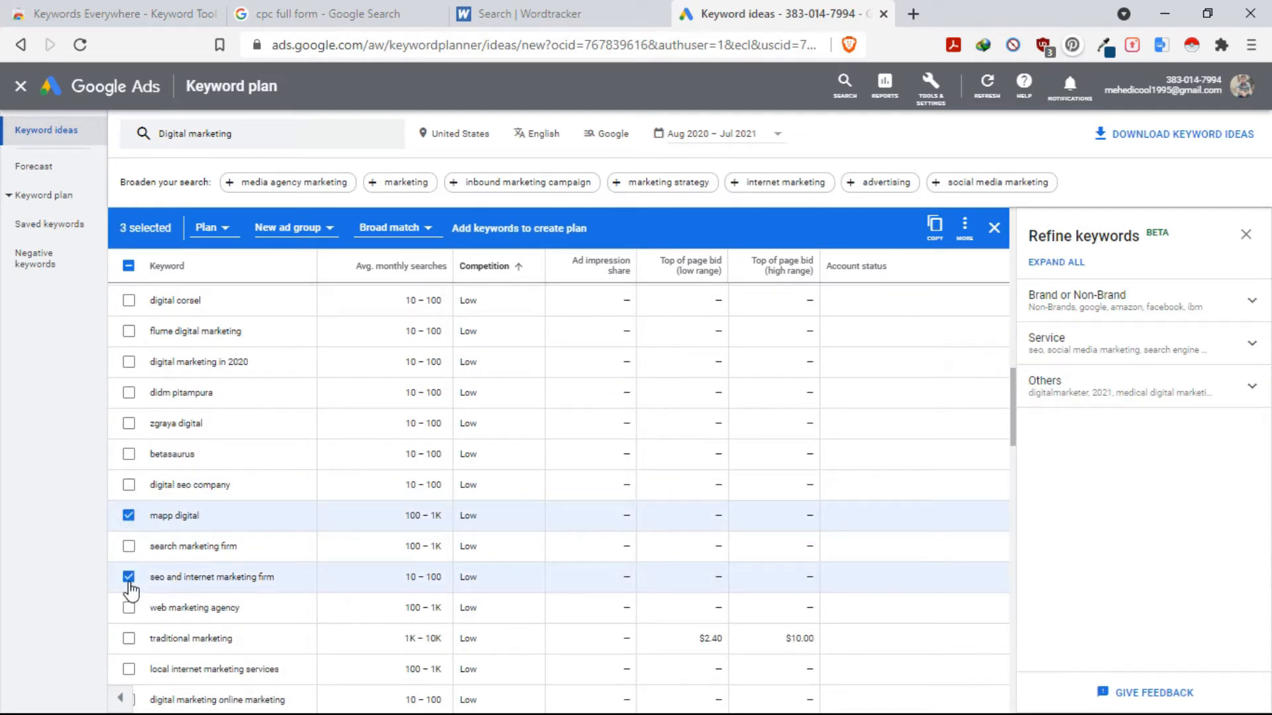
{"action": "scroll", "coordinate": [265, 457], "scroll_direction": "down", "scroll_amount": 15}
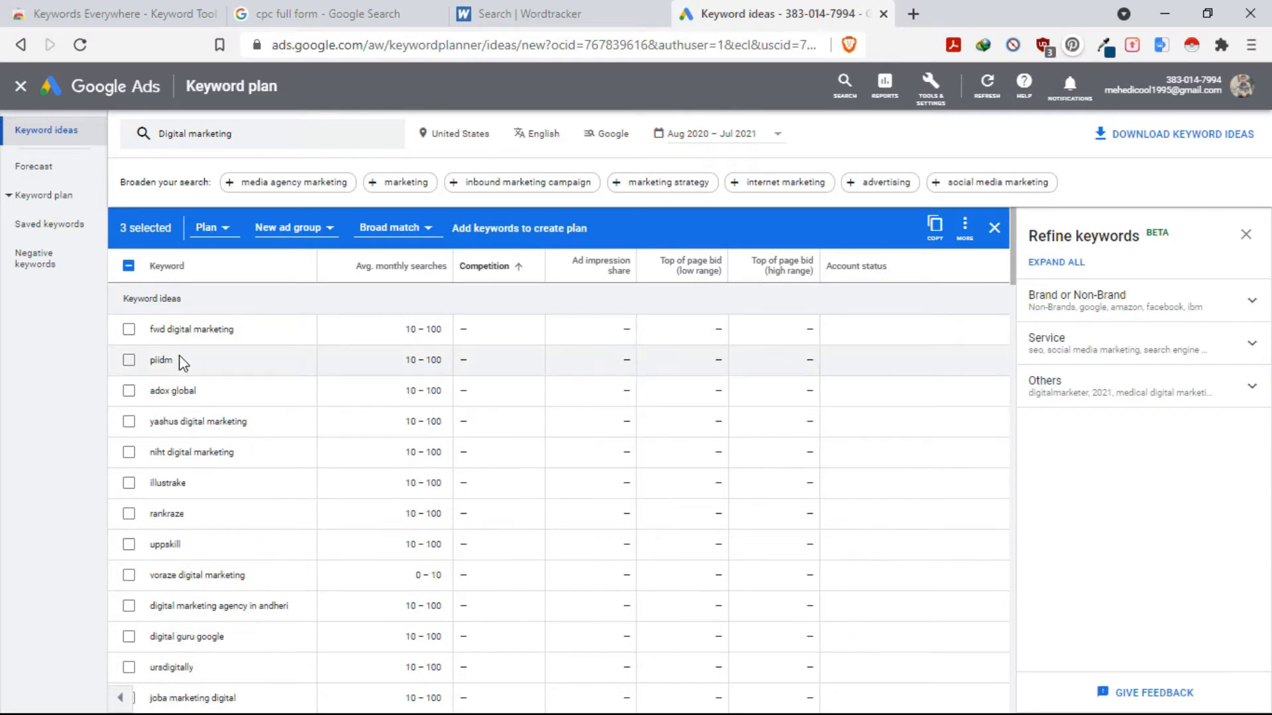
Step: Sort the keyword ideas by competition from high to low and look over the list
{"action": "left_click", "coordinate": [401, 272]}
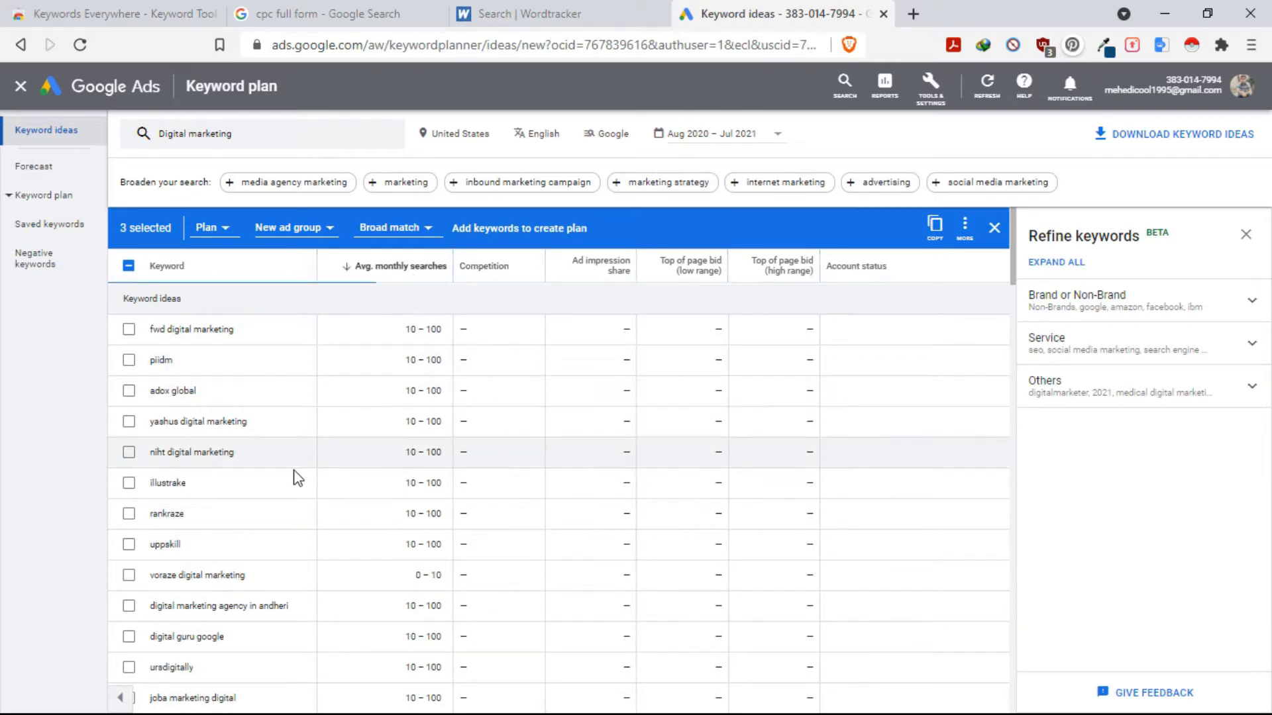
{"action": "left_click", "coordinate": [488, 278]}
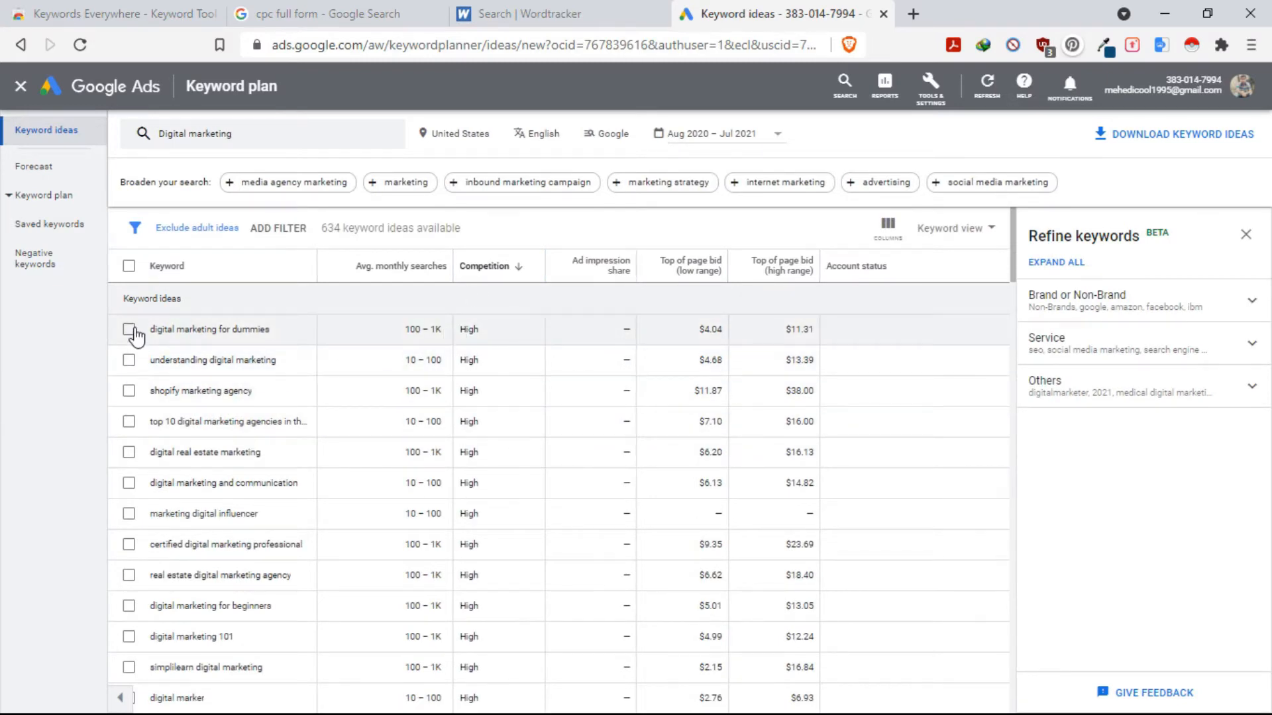
{"action": "scroll", "coordinate": [222, 406], "scroll_direction": "down", "scroll_amount": 4}
{"action": "scroll", "coordinate": [216, 417], "scroll_direction": "up", "scroll_amount": 4}
{"action": "scroll", "coordinate": [167, 330], "scroll_direction": "down", "scroll_amount": 4}
{"action": "scroll", "coordinate": [163, 304], "scroll_direction": "up", "scroll_amount": 4}
{"action": "left_click_drag", "start_coordinate": [115, 288], "coordinate": [471, 656]}
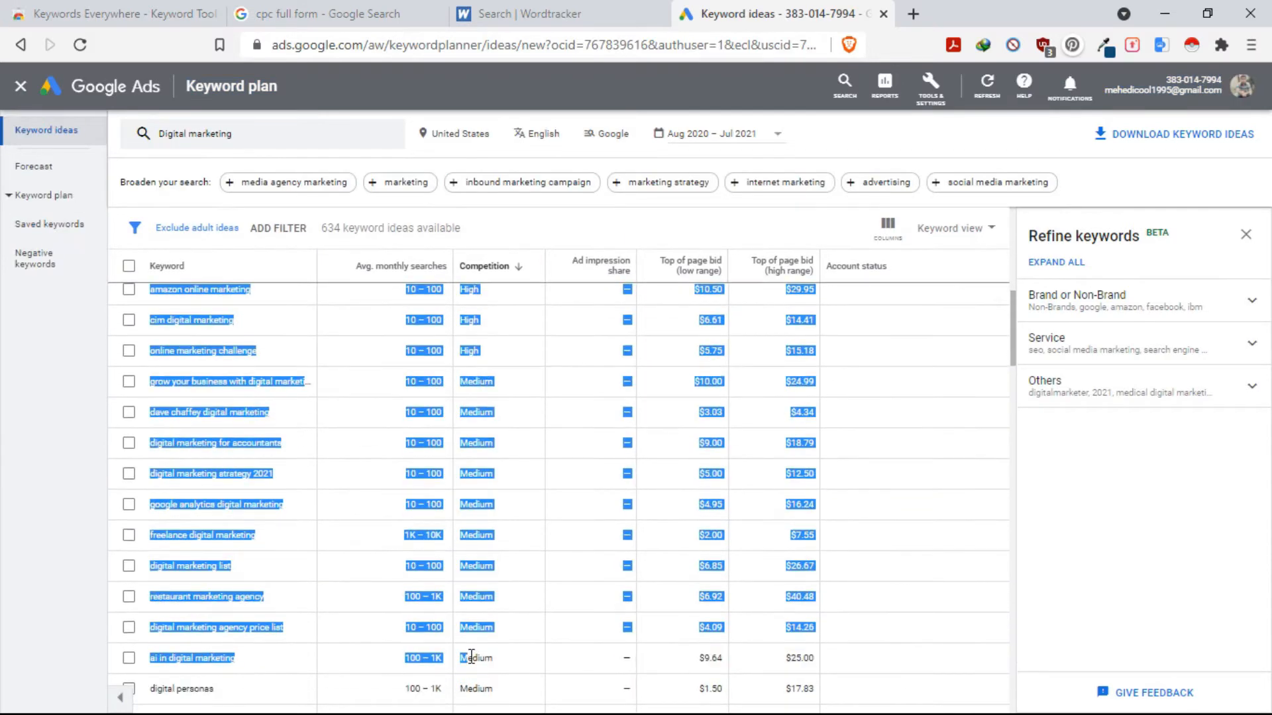
{"action": "left_click", "coordinate": [45, 507]}
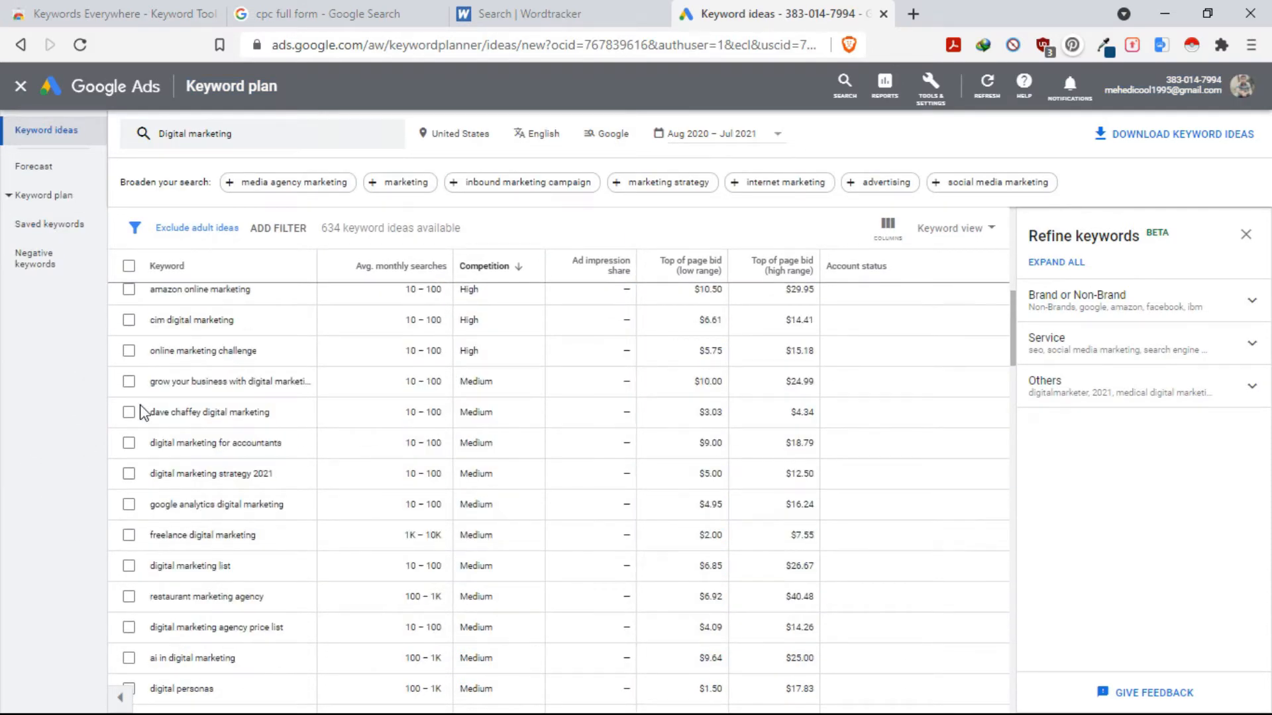
{"action": "scroll", "coordinate": [131, 398], "scroll_direction": "up", "scroll_amount": 10}
{"action": "left_click_drag", "start_coordinate": [92, 321], "coordinate": [287, 478]}
{"action": "left_click", "coordinate": [2, 455]}
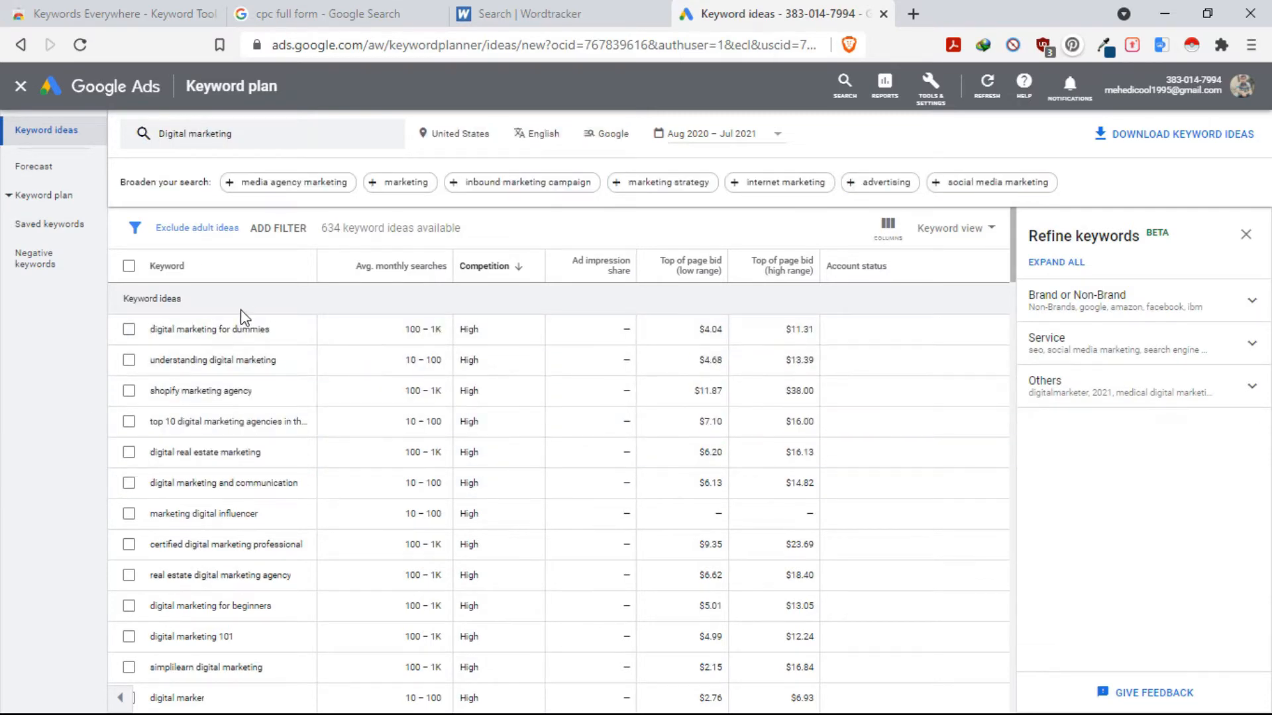
Step: Copy the keyword idea rows from "digital marketing for dummies" through "digital b2b" and switch to cell N1 of the Excel workbook Book1
{"action": "left_click_drag", "start_coordinate": [212, 311], "coordinate": [812, 668]}
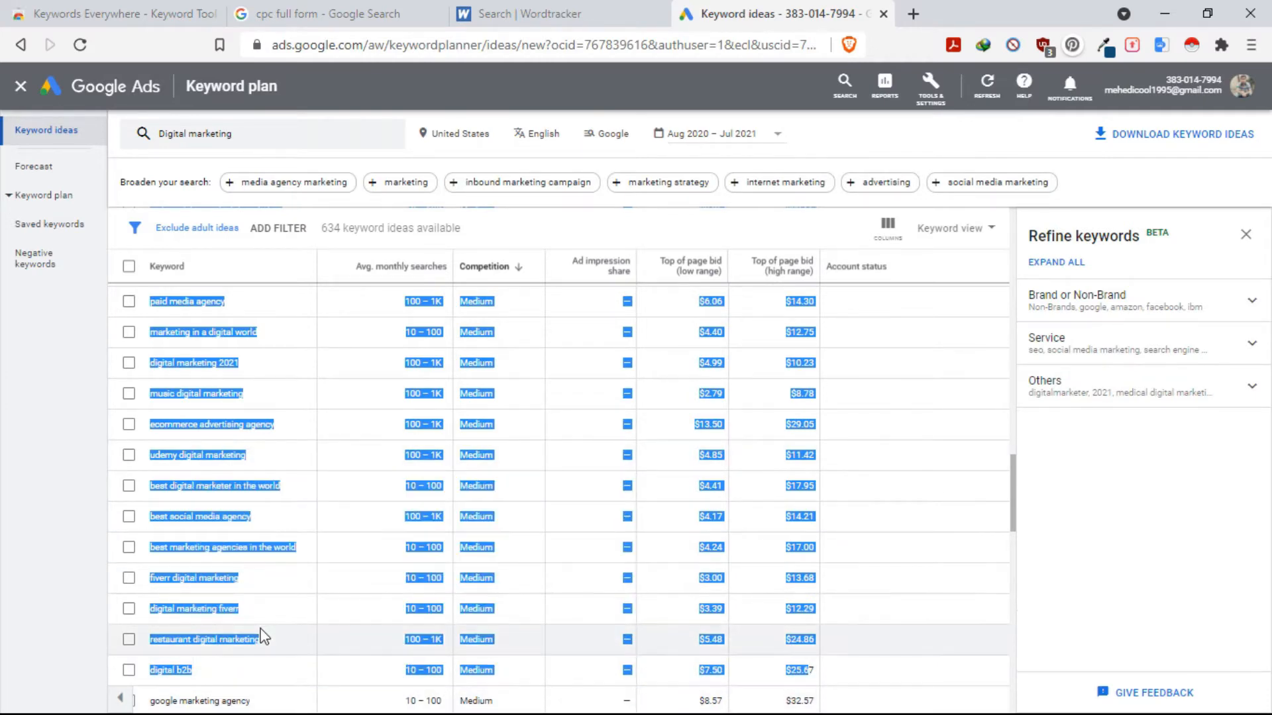
{"action": "key", "text": "super"}
{"action": "left_click", "coordinate": [265, 702]}
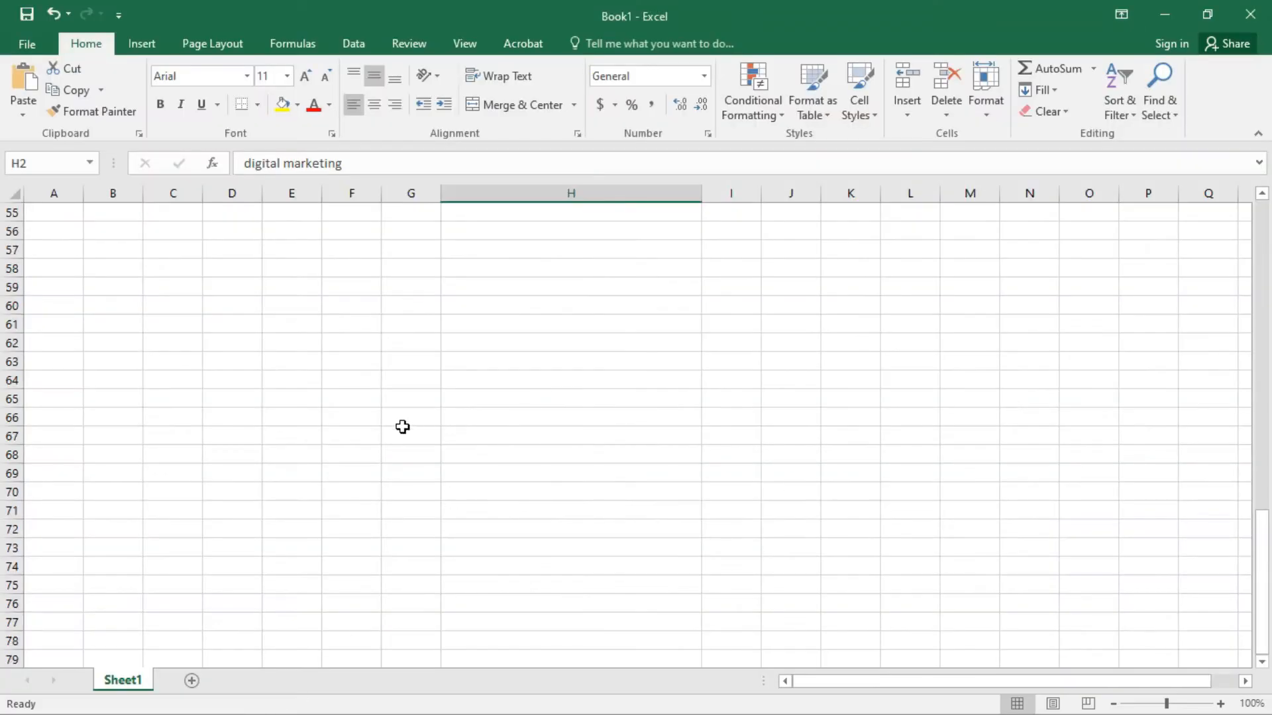
{"action": "scroll", "coordinate": [402, 427], "scroll_direction": "up", "scroll_amount": 19}
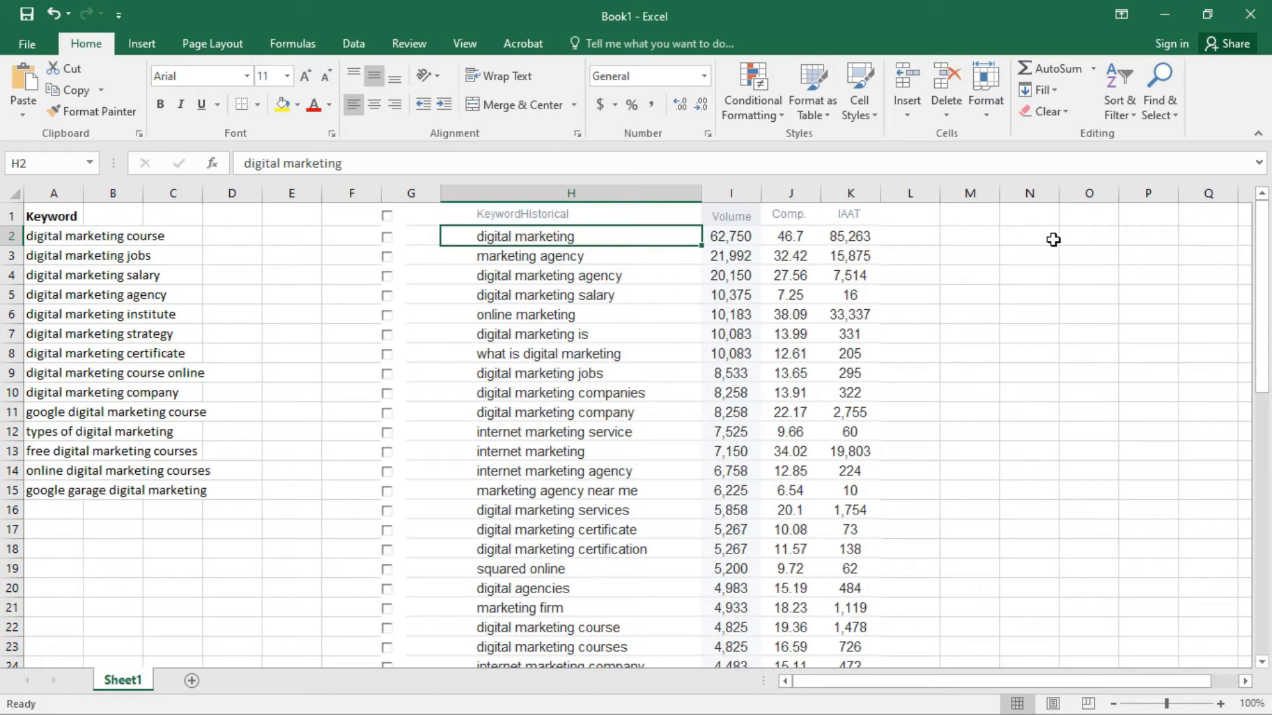
{"action": "left_click", "coordinate": [955, 234]}
{"action": "left_click", "coordinate": [1017, 214]}
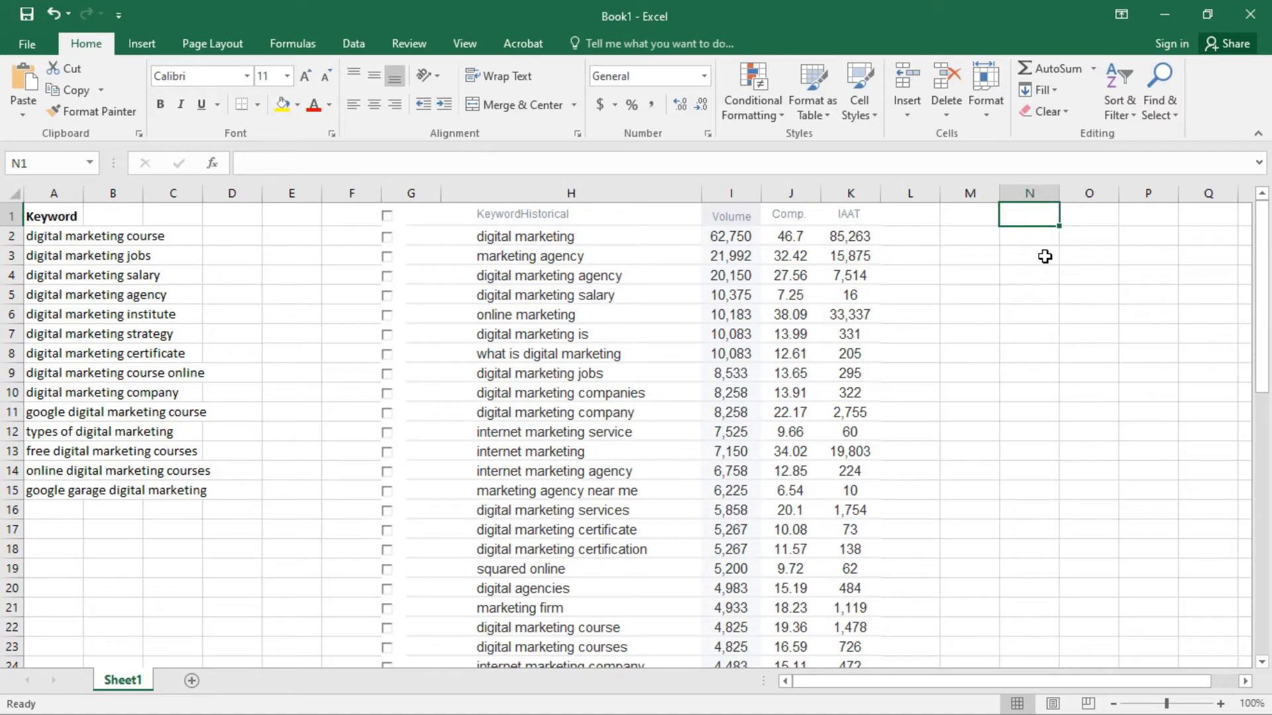
{"action": "key", "text": "ctrl+v"}
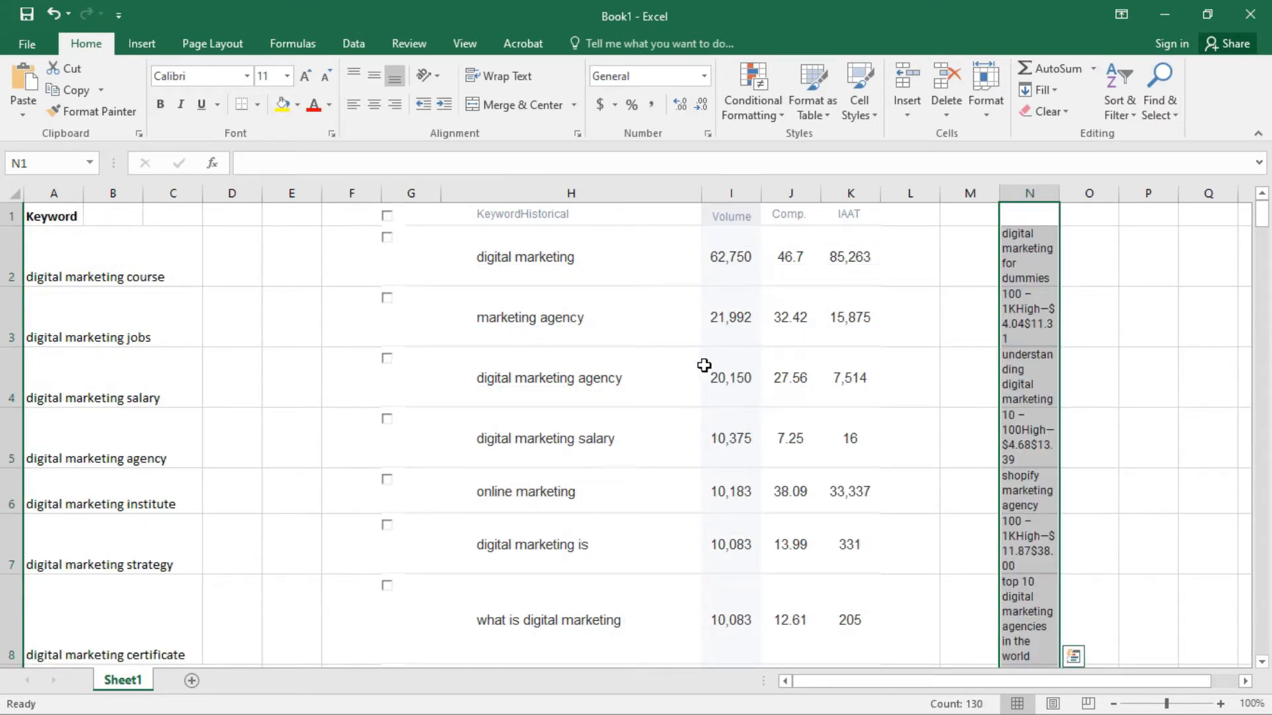
{"action": "key", "text": "ctrl+z"}
{"action": "left_click", "coordinate": [1074, 273]}
{"action": "left_click", "coordinate": [1027, 214]}
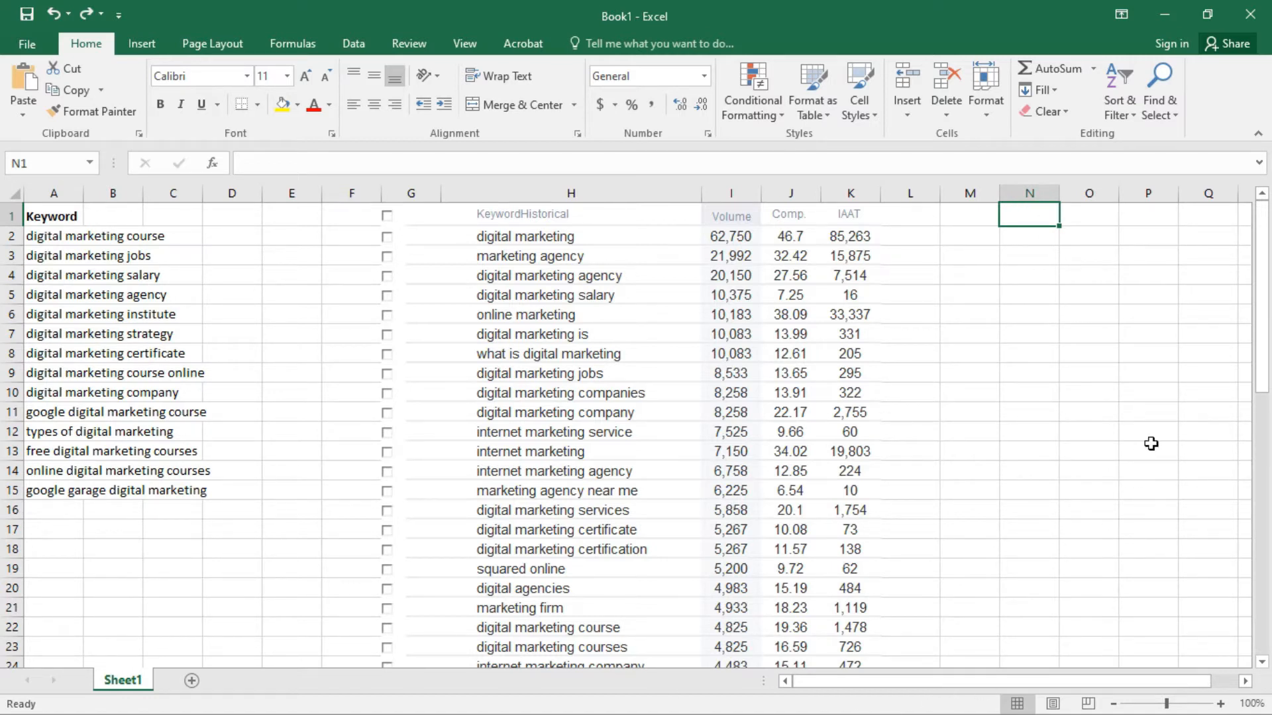
Step: Paste the copied keyword ideas into column N starting at cell N1 and look through the pasted rows
{"action": "key", "text": "ctrl+v"}
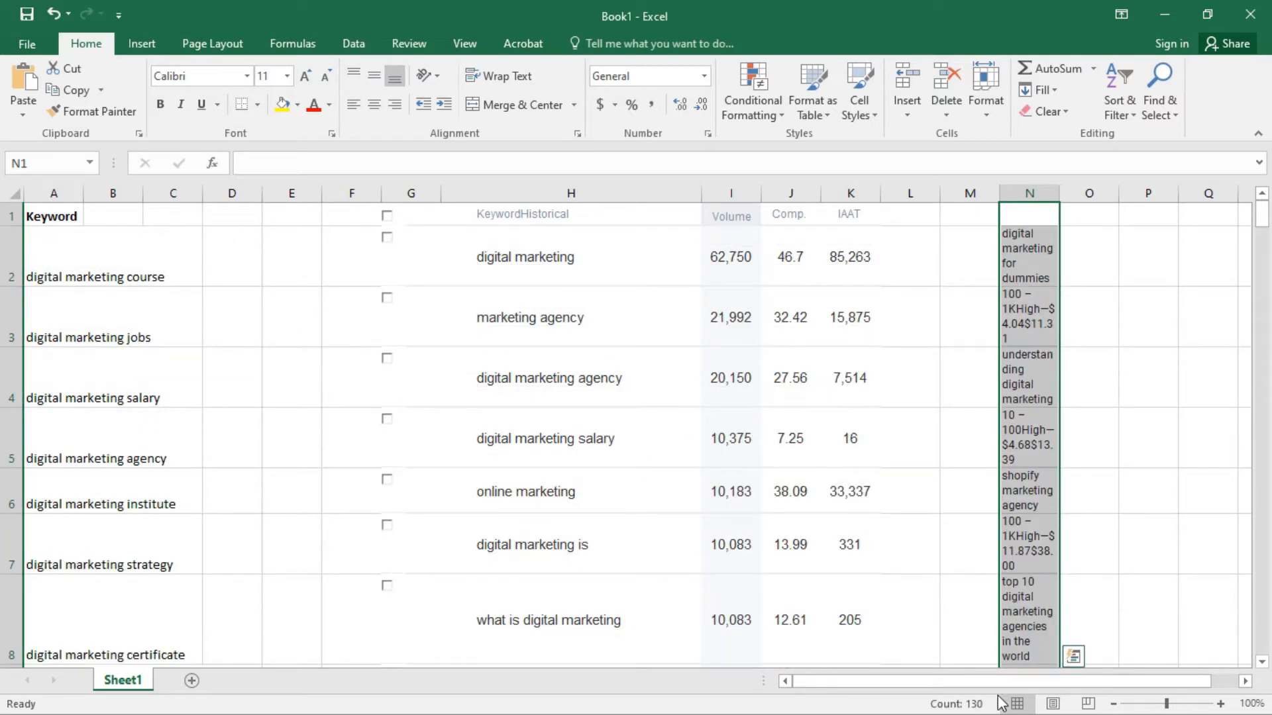
{"action": "left_click_drag", "start_coordinate": [1017, 681], "coordinate": [856, 679]}
{"action": "scroll", "coordinate": [649, 401], "scroll_direction": "down", "scroll_amount": 16}
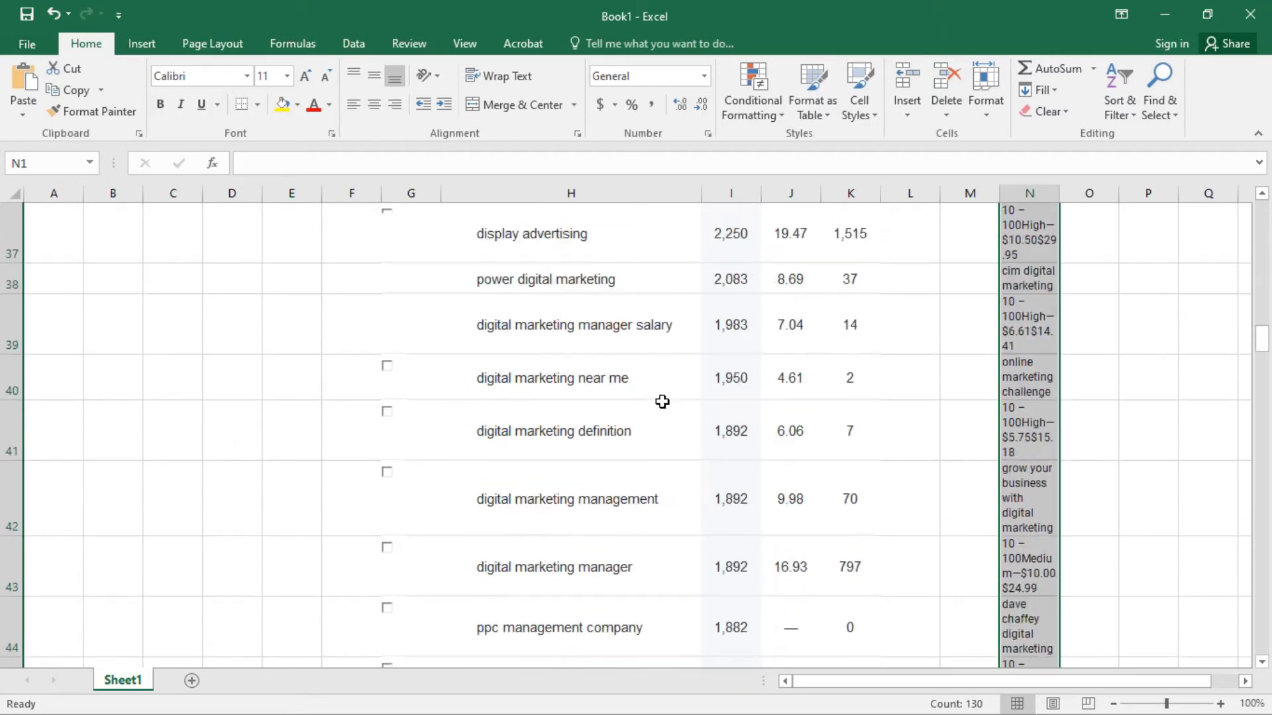
Step: Undo the paste of the keyword idea rows in column N
{"action": "scroll", "coordinate": [1101, 232], "scroll_direction": "up", "scroll_amount": 16}
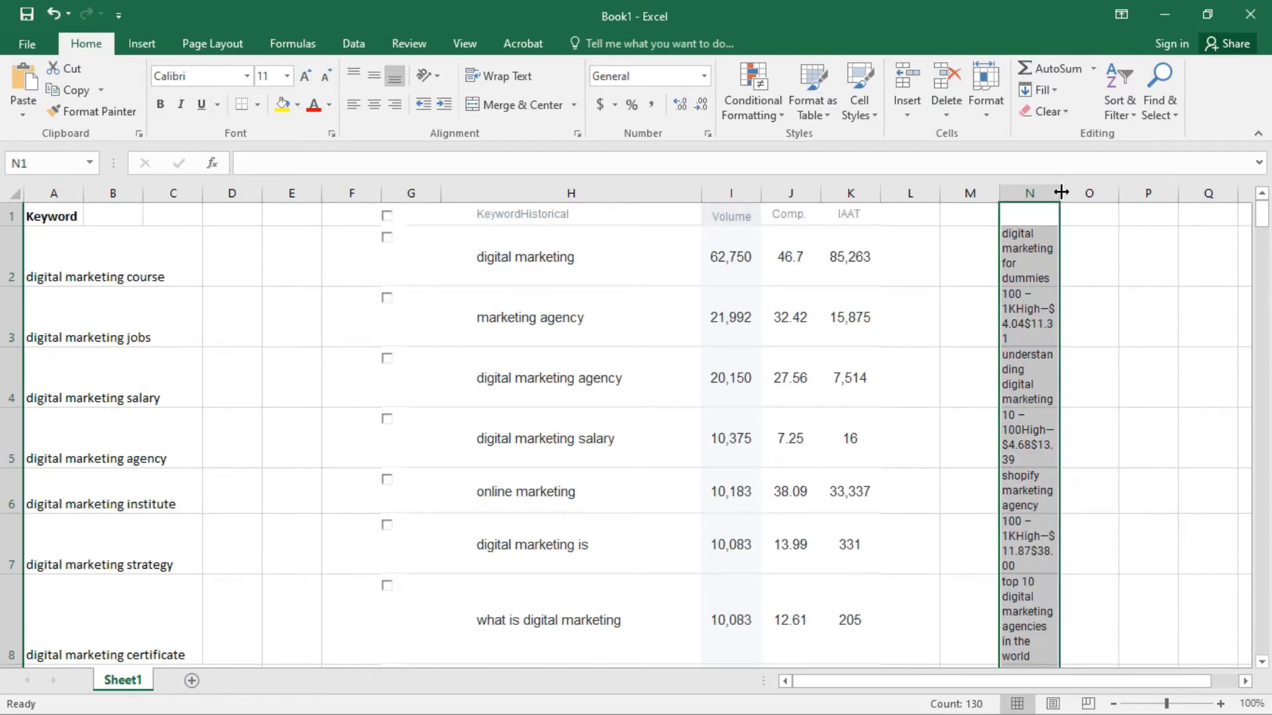
{"action": "left_click", "coordinate": [1006, 269]}
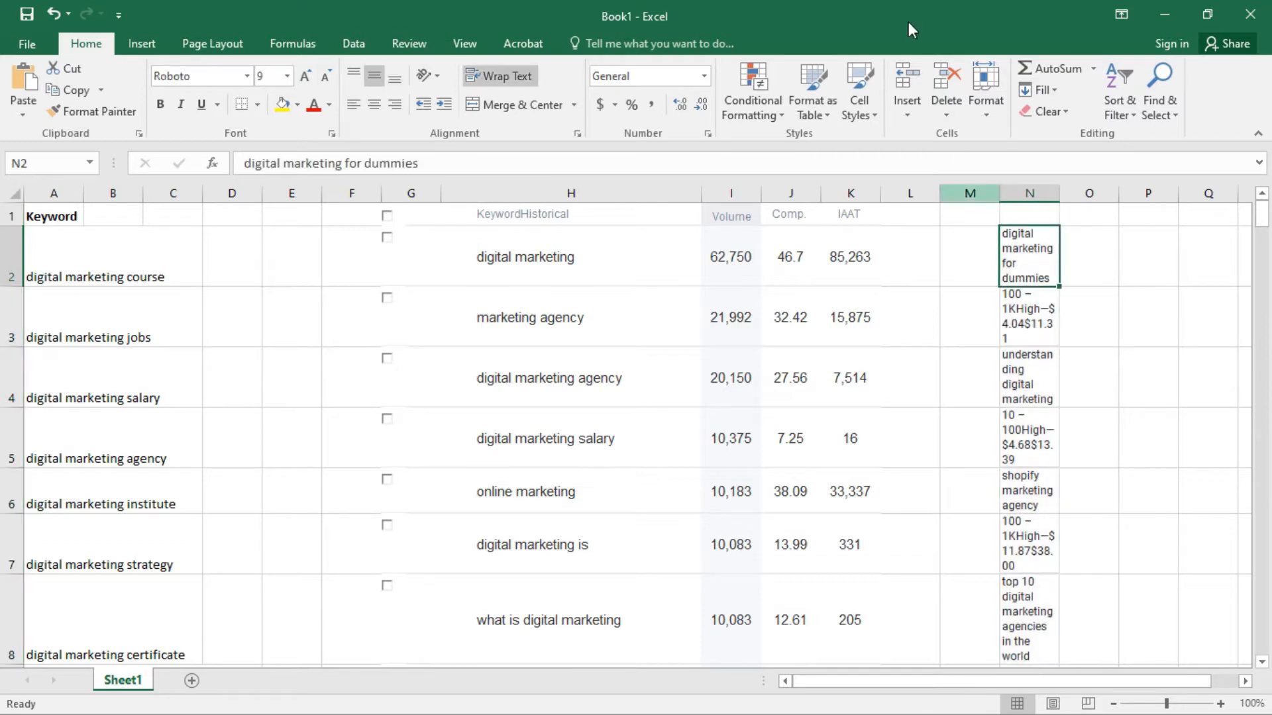
{"action": "key", "text": "ctrl+z"}
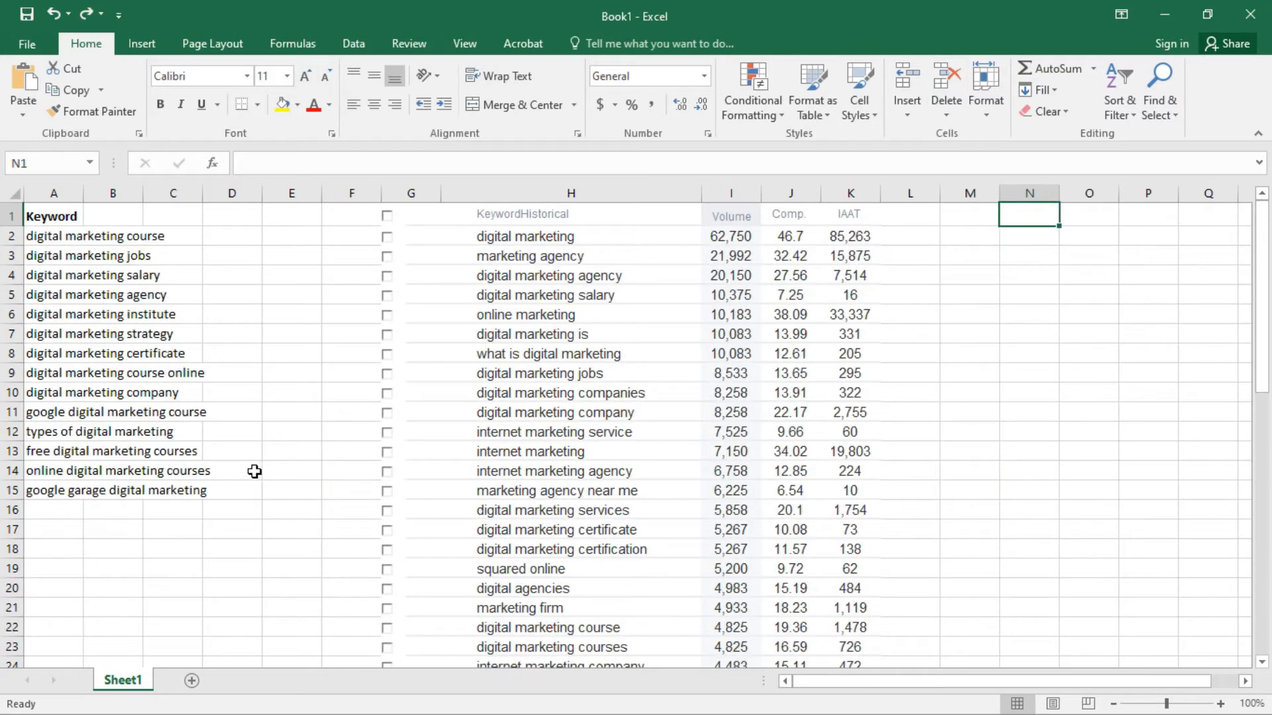
Step: Switch back to Google Keyword Planner in Brave, select all listed keyword ideas and sort the list by keyword relevance
{"action": "key", "text": "super"}
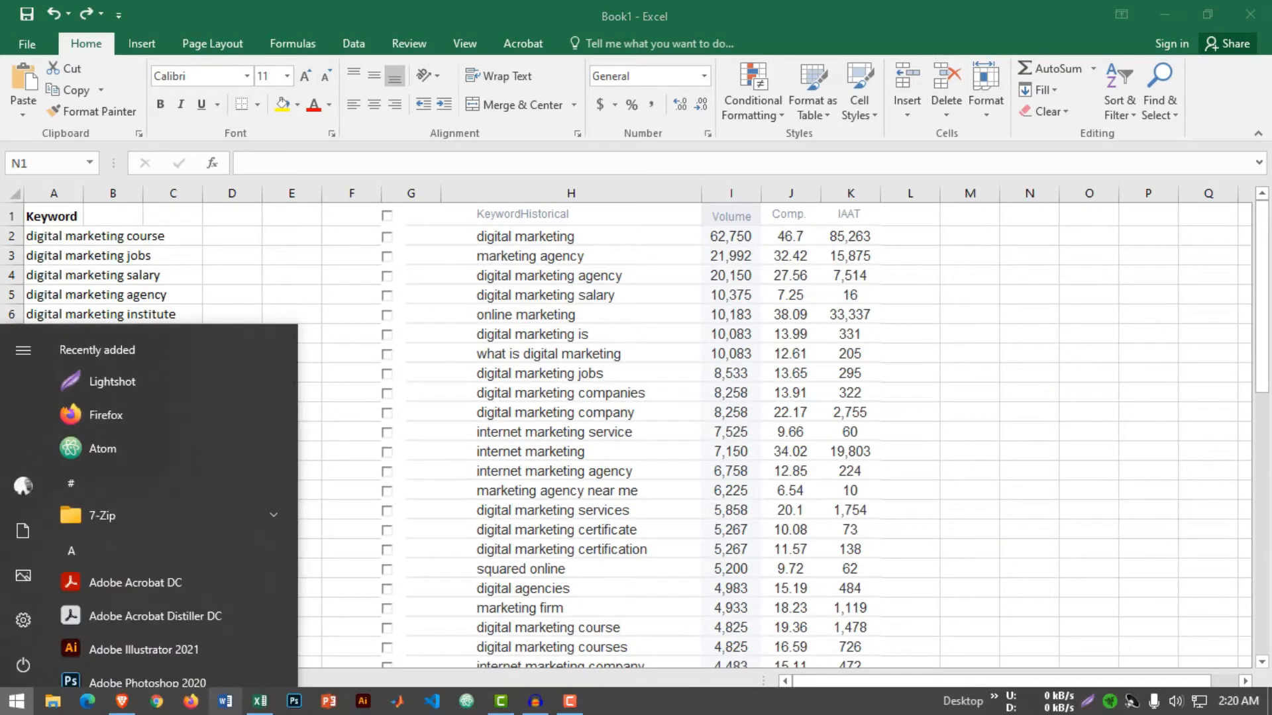
{"action": "left_click", "coordinate": [125, 703]}
{"action": "left_click", "coordinate": [1048, 460]}
{"action": "scroll", "coordinate": [505, 494], "scroll_direction": "up", "scroll_amount": 14}
{"action": "scroll", "coordinate": [442, 486], "scroll_direction": "up", "scroll_amount": 5}
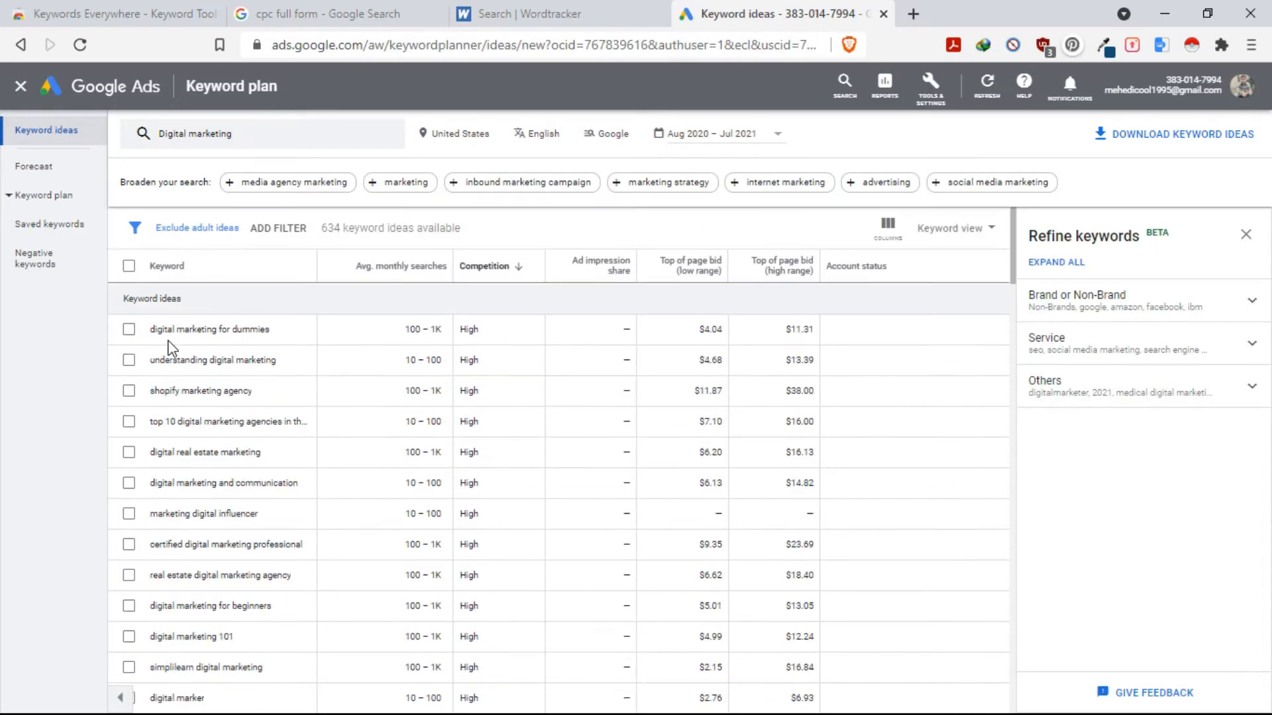
{"action": "left_click", "coordinate": [128, 266]}
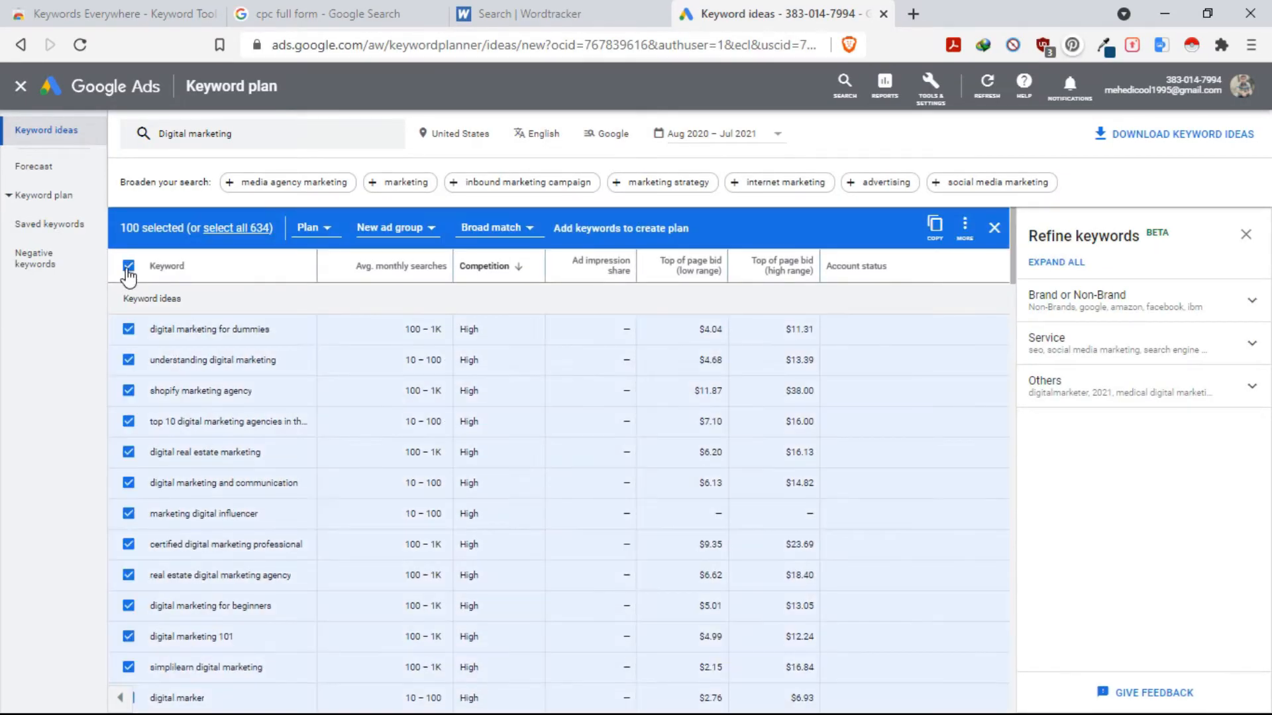
{"action": "left_click", "coordinate": [333, 233]}
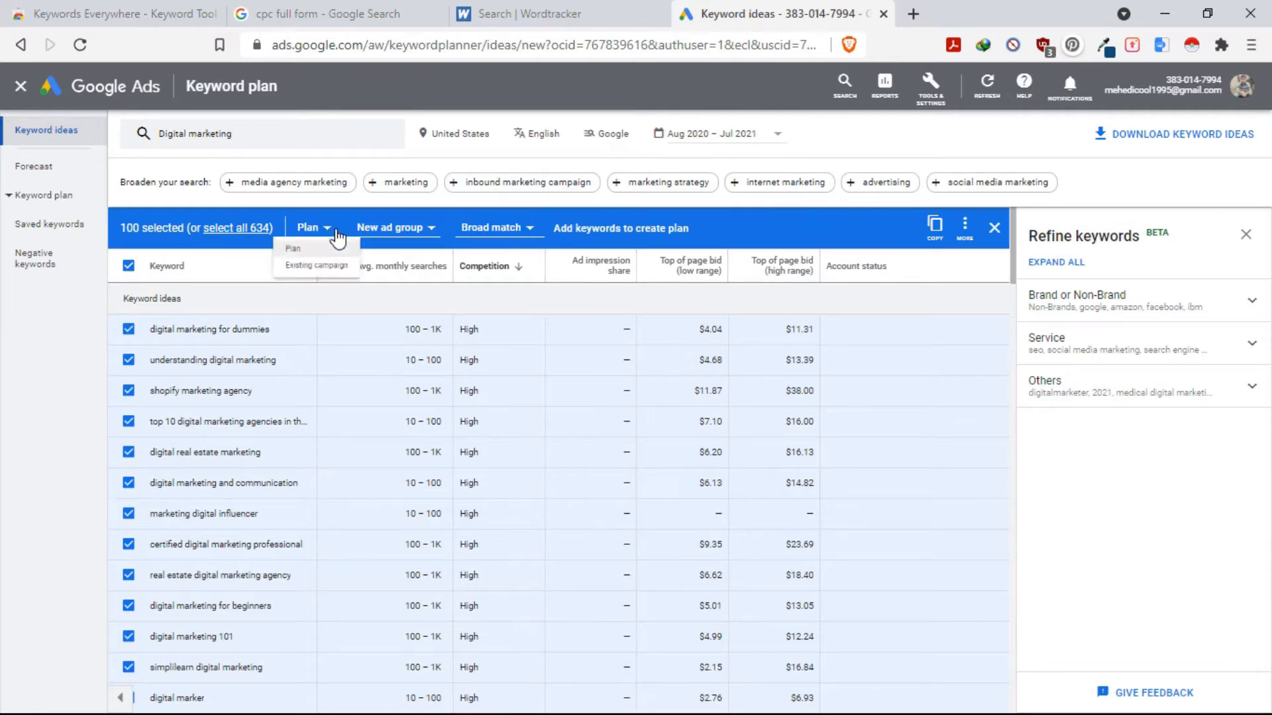
{"action": "left_click", "coordinate": [207, 283]}
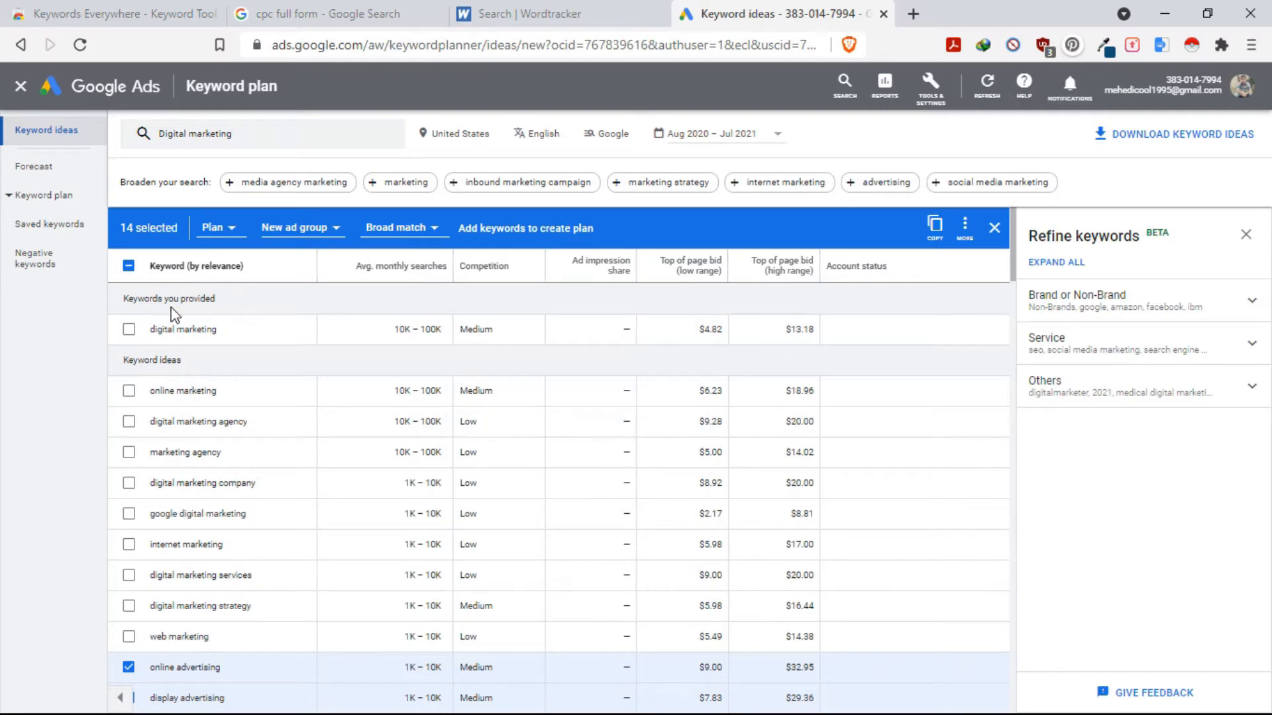
{"action": "left_click", "coordinate": [216, 235]}
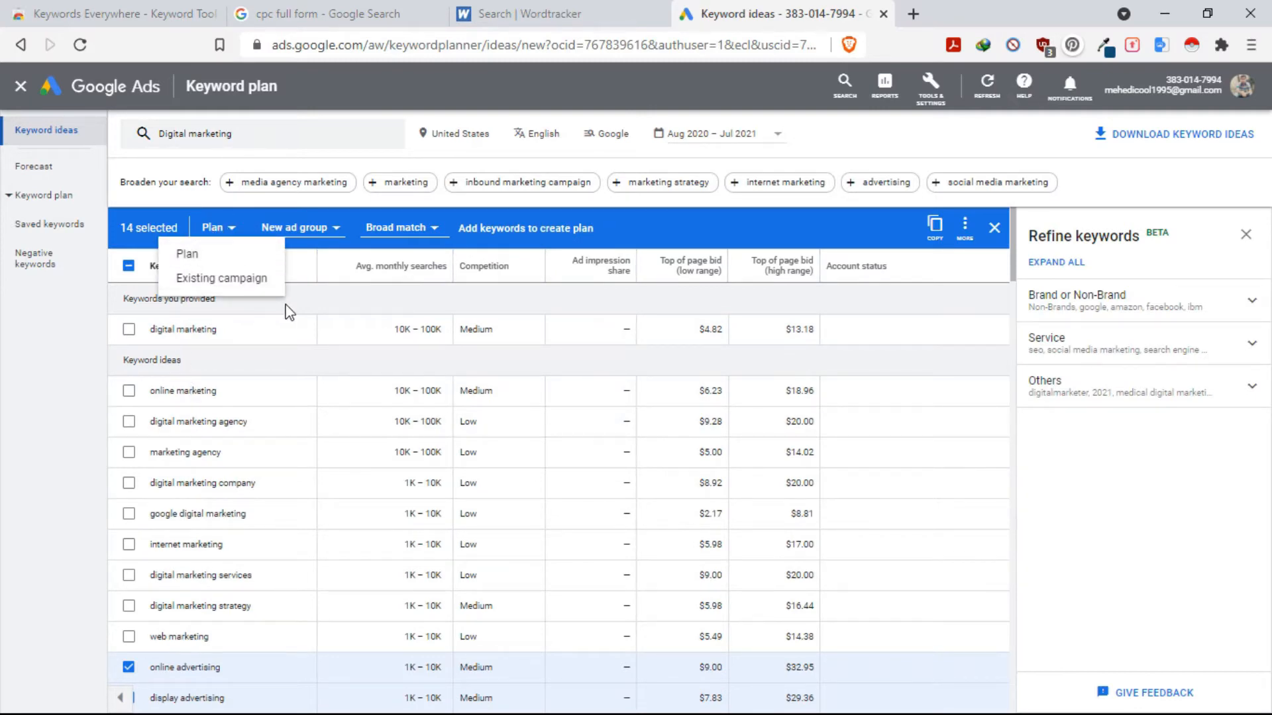
{"action": "left_click", "coordinate": [218, 277]}
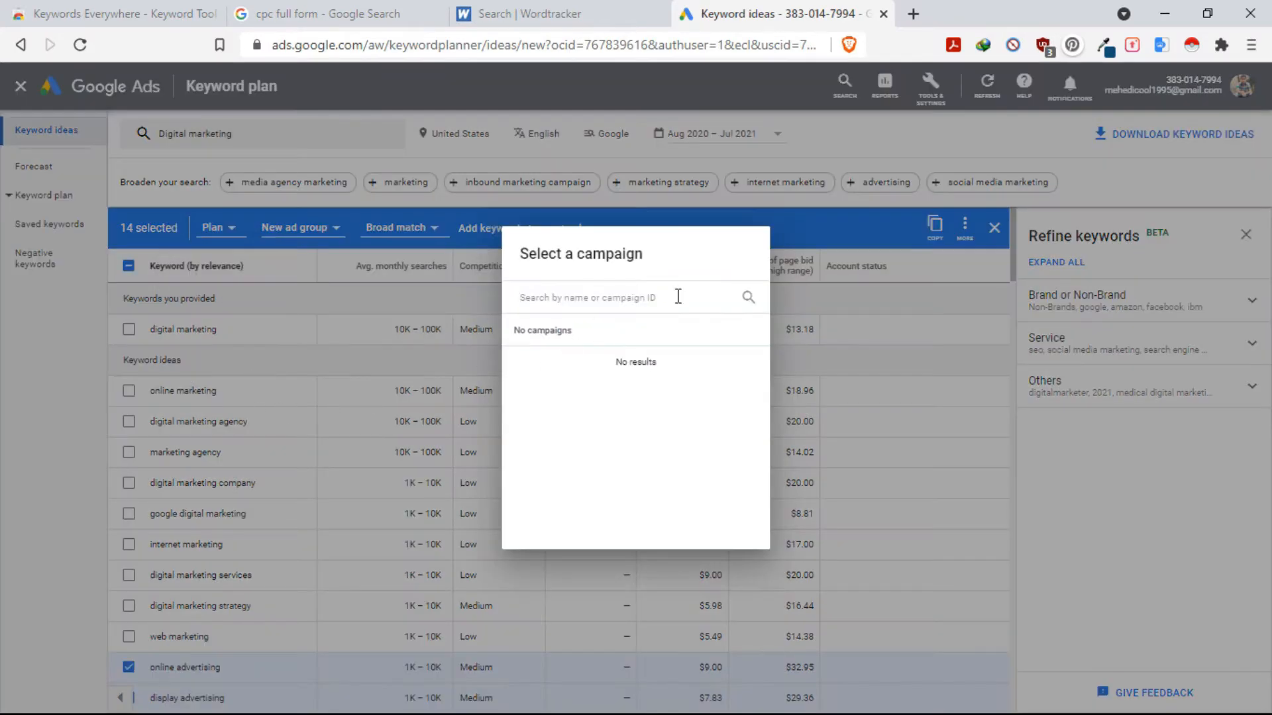
{"action": "left_click", "coordinate": [276, 380]}
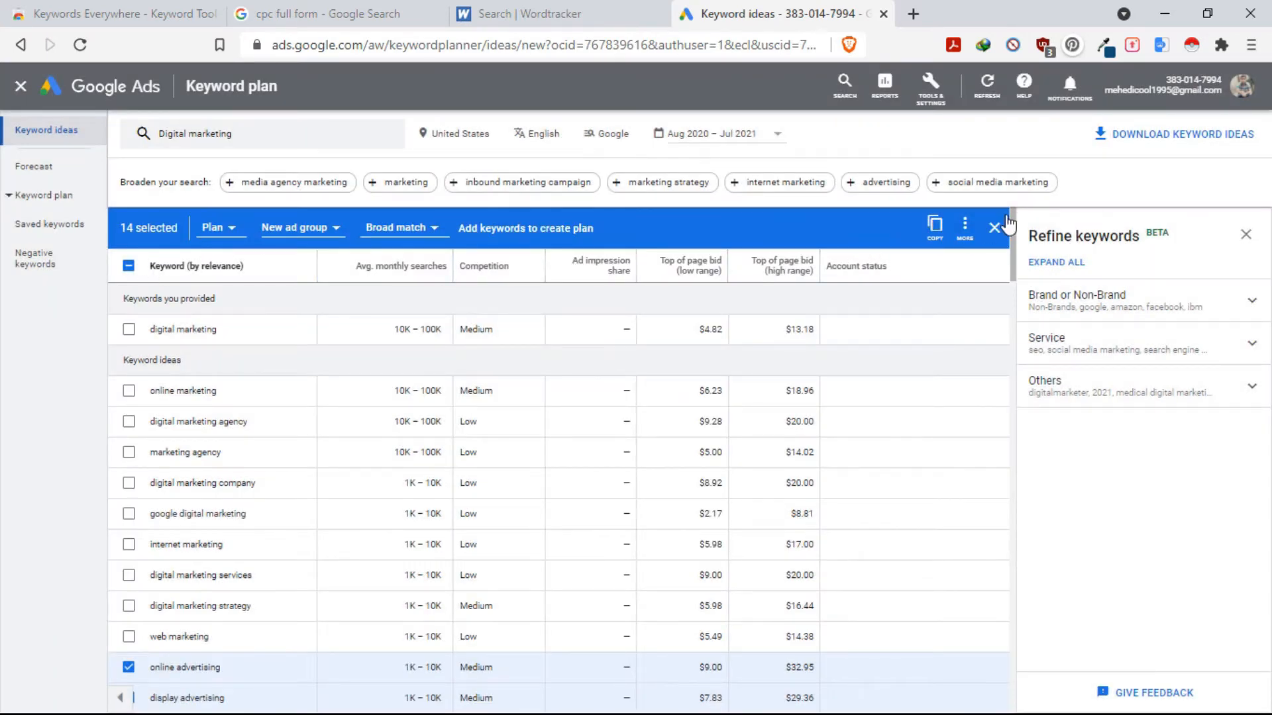
Step: Clear the current selection, select all keyword ideas on the page and copy them to the clipboard
{"action": "left_click", "coordinate": [994, 230]}
{"action": "left_click", "coordinate": [129, 266]}
{"action": "scroll", "coordinate": [239, 482], "scroll_direction": "down", "scroll_amount": 20}
{"action": "scroll", "coordinate": [212, 400], "scroll_direction": "up", "scroll_amount": 20}
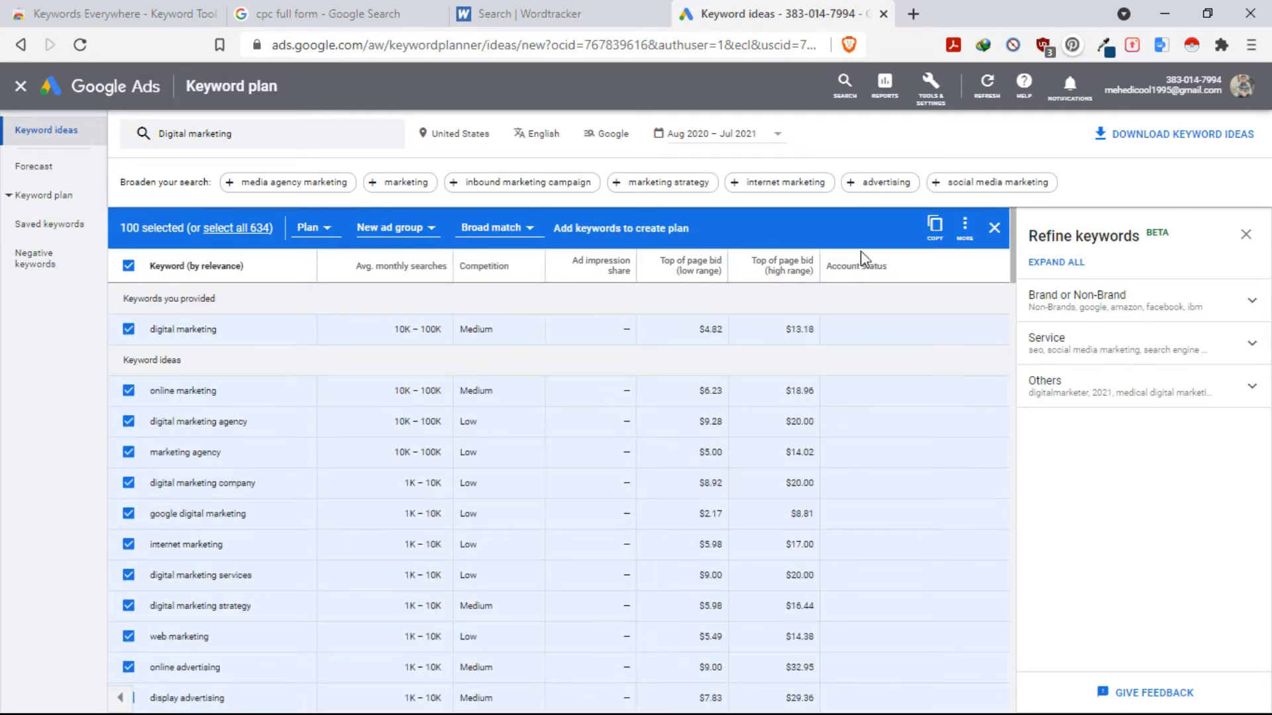
{"action": "left_click", "coordinate": [934, 227]}
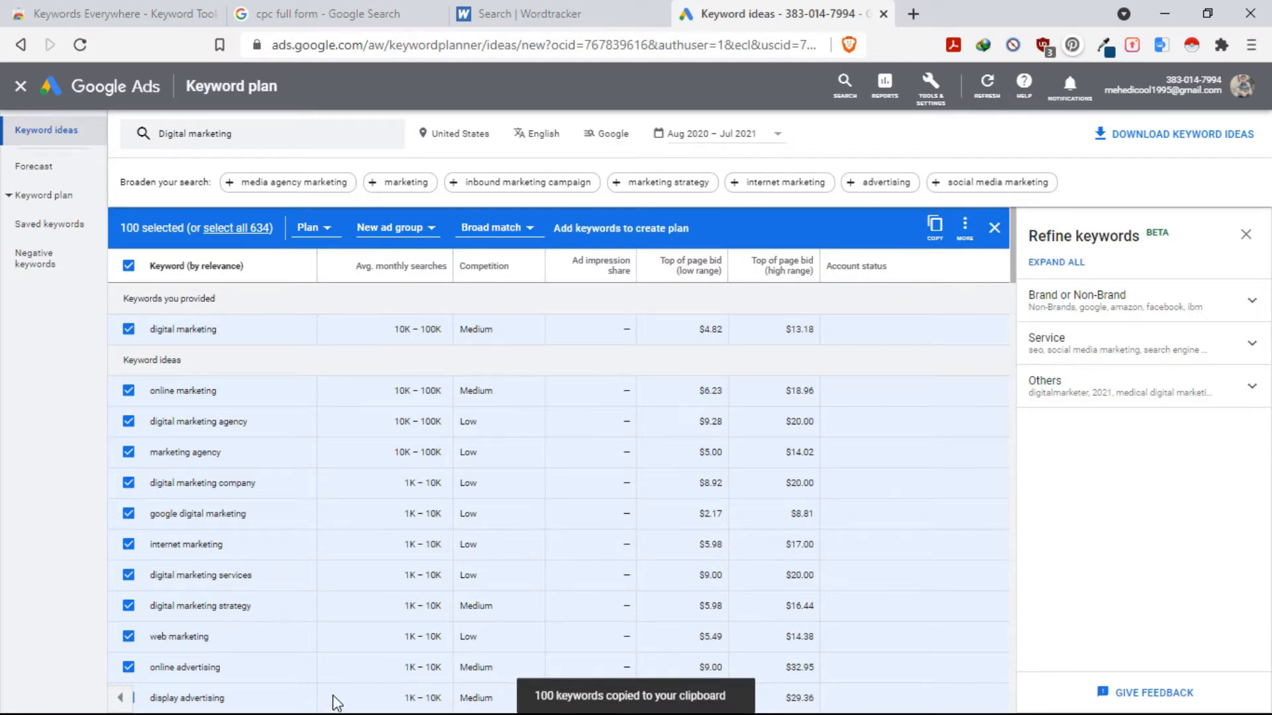
{"action": "key", "text": "super"}
{"action": "left_click", "coordinate": [265, 704]}
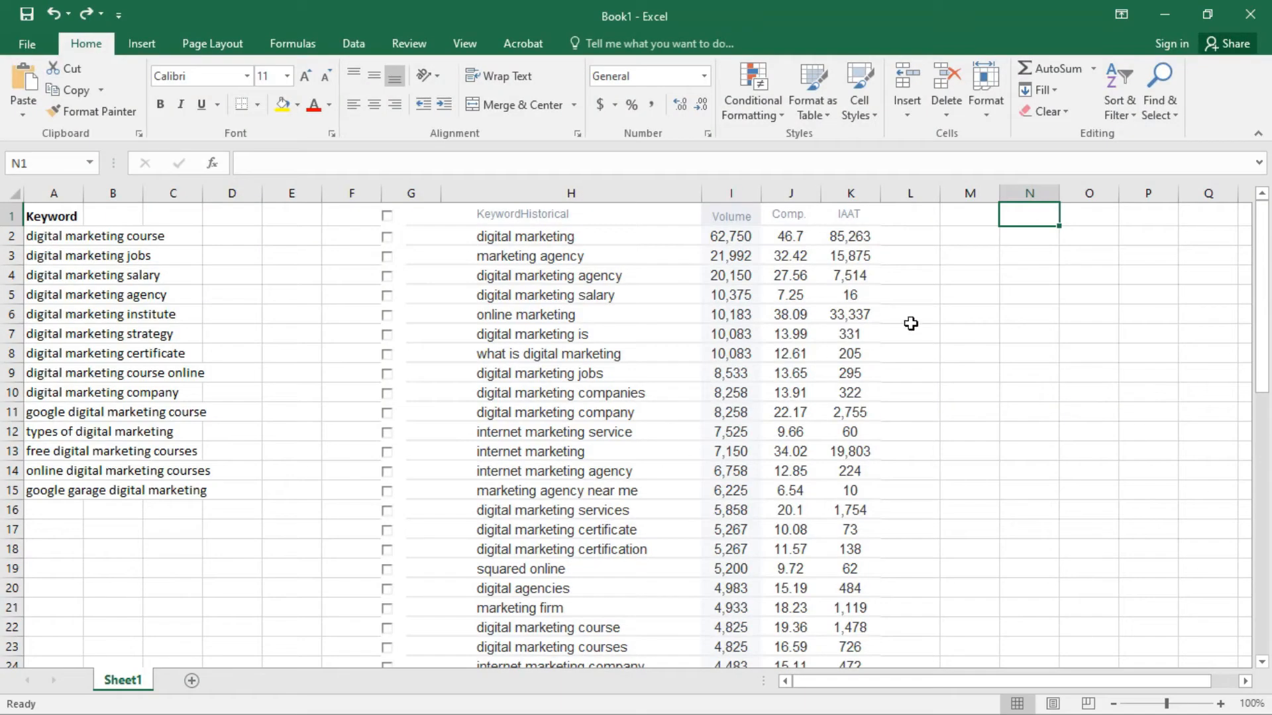
{"action": "key", "text": "ctrl+c"}
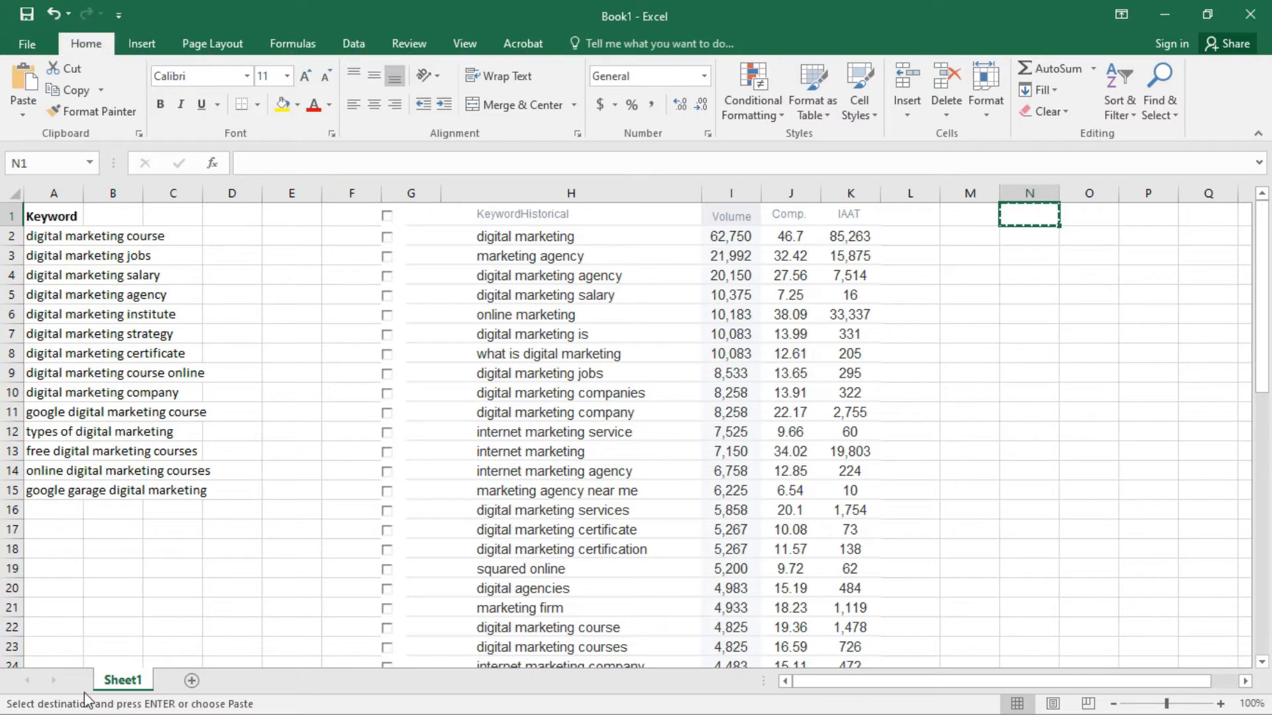
{"action": "key", "text": "super"}
{"action": "left_click", "coordinate": [257, 706]}
{"action": "key", "text": "super"}
{"action": "left_click", "coordinate": [122, 702]}
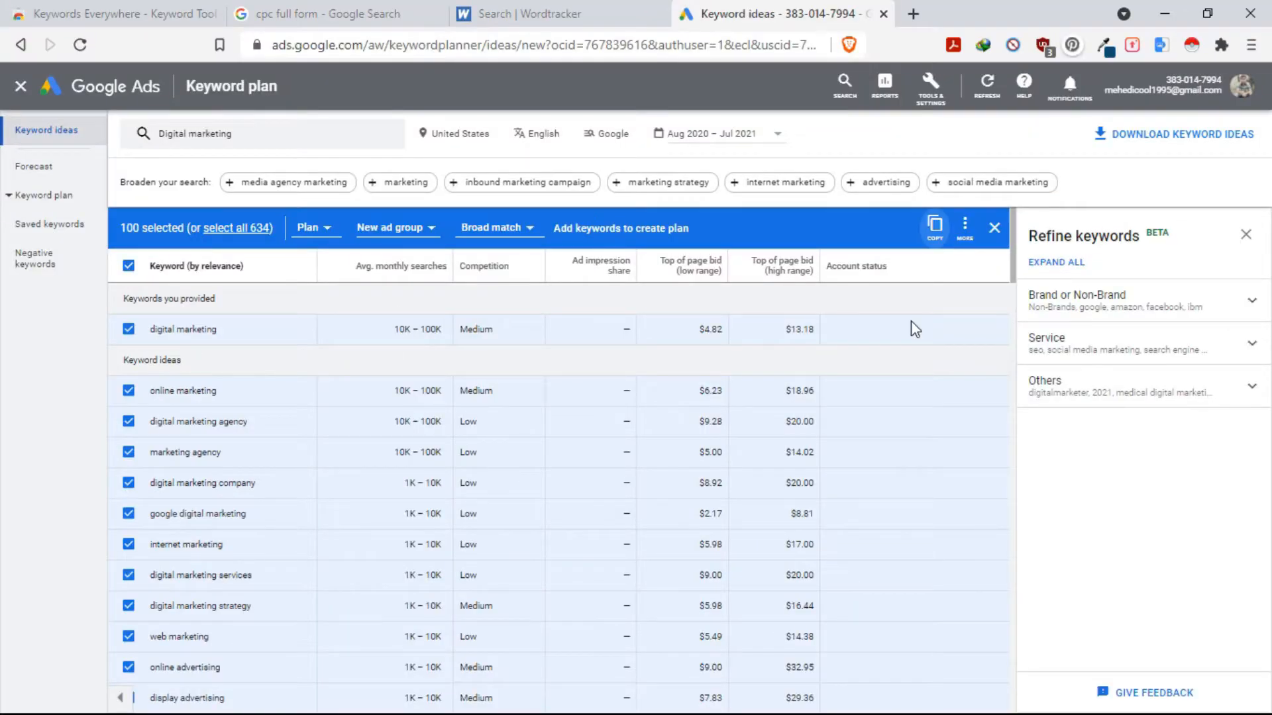
Step: Copy the selected keyword ideas again and paste them into column N of the Excel workbook Book1, starting at cell N1
{"action": "left_click", "coordinate": [934, 225]}
{"action": "key", "text": "super"}
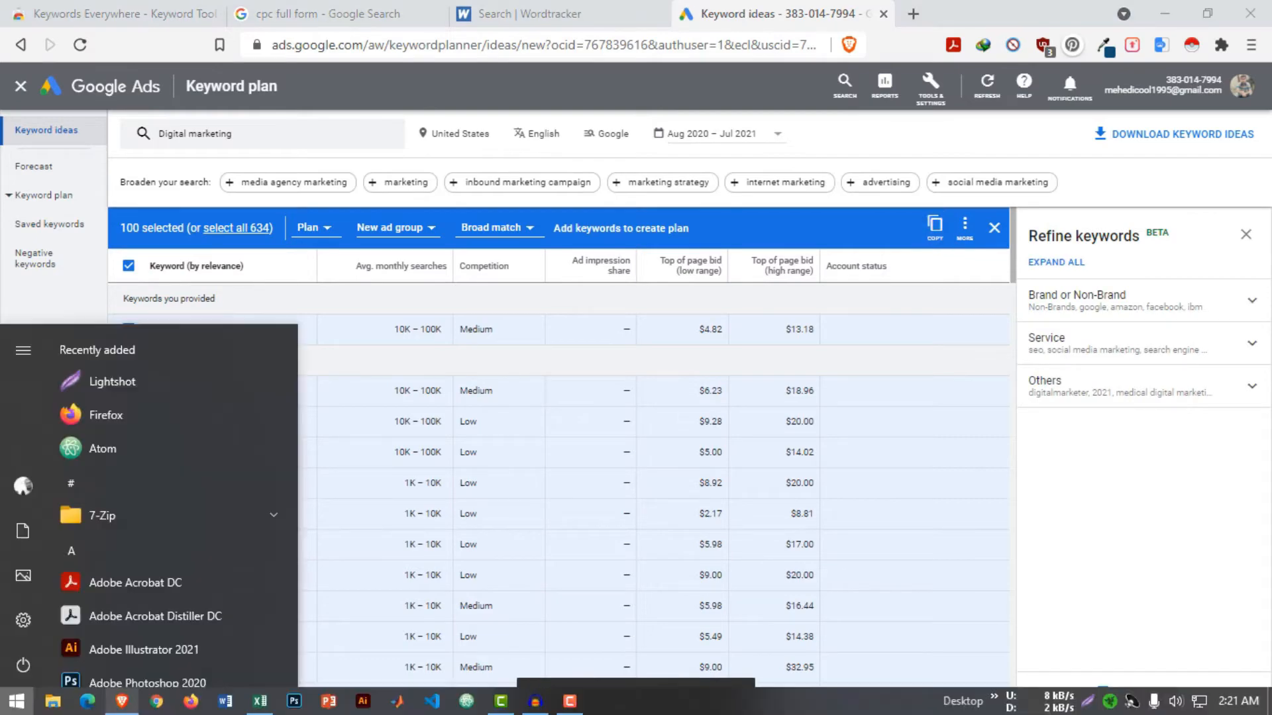
{"action": "left_click", "coordinate": [257, 704]}
{"action": "key", "text": "ctrl+v"}
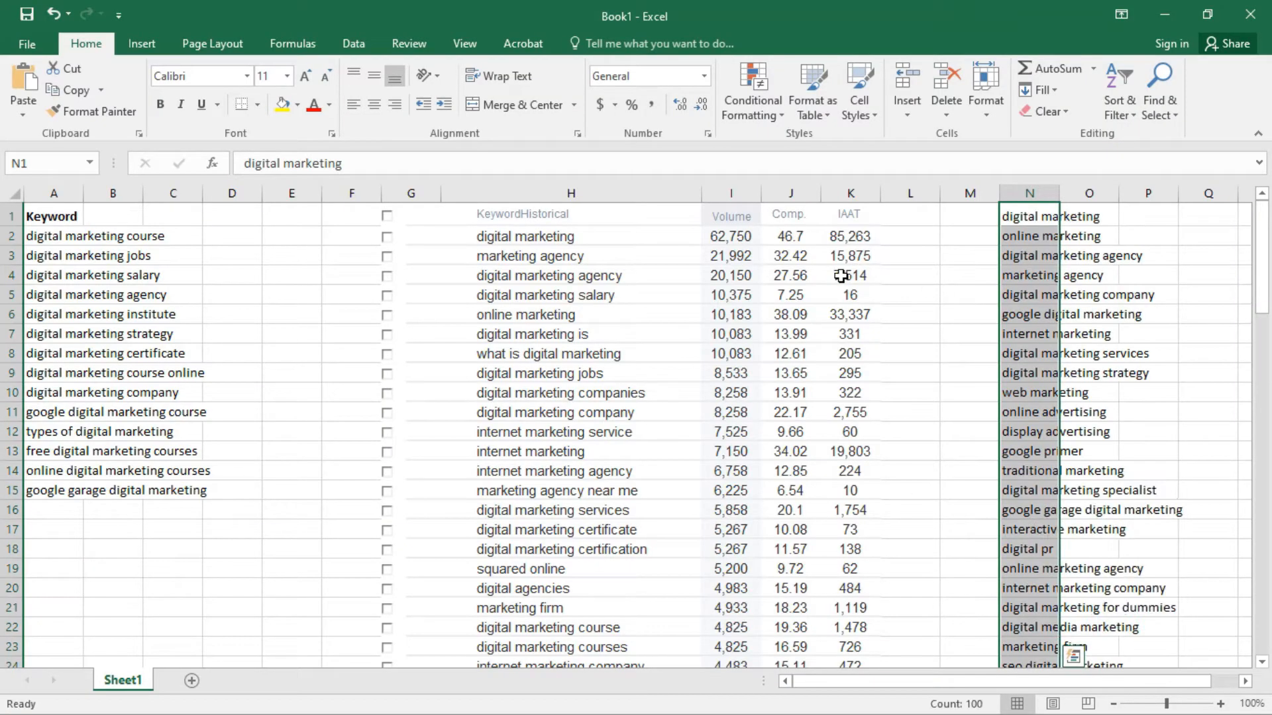
{"action": "left_click", "coordinate": [1118, 354]}
{"action": "left_click", "coordinate": [1046, 217]}
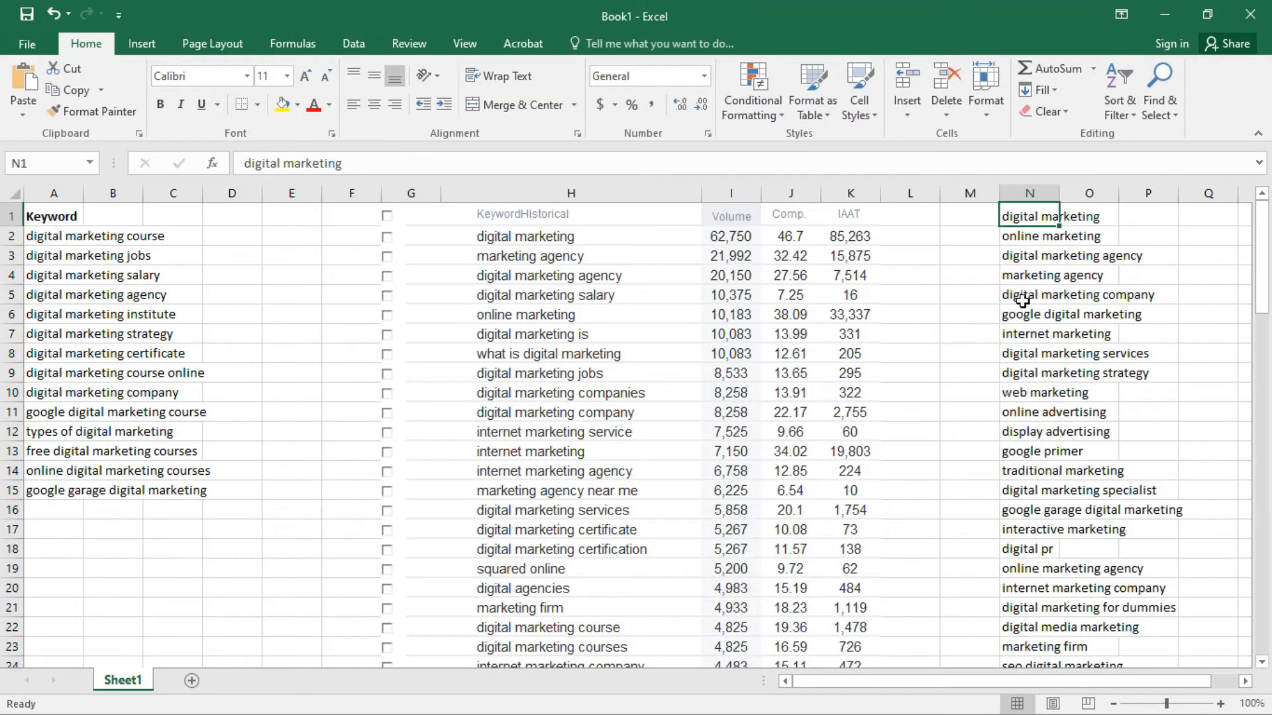
Step: Look through the pasted keywords in column N and compare them with the keyword lists in columns A and H
{"action": "scroll", "coordinate": [1039, 511], "scroll_direction": "down", "scroll_amount": 20}
{"action": "scroll", "coordinate": [1047, 514], "scroll_direction": "up", "scroll_amount": 20}
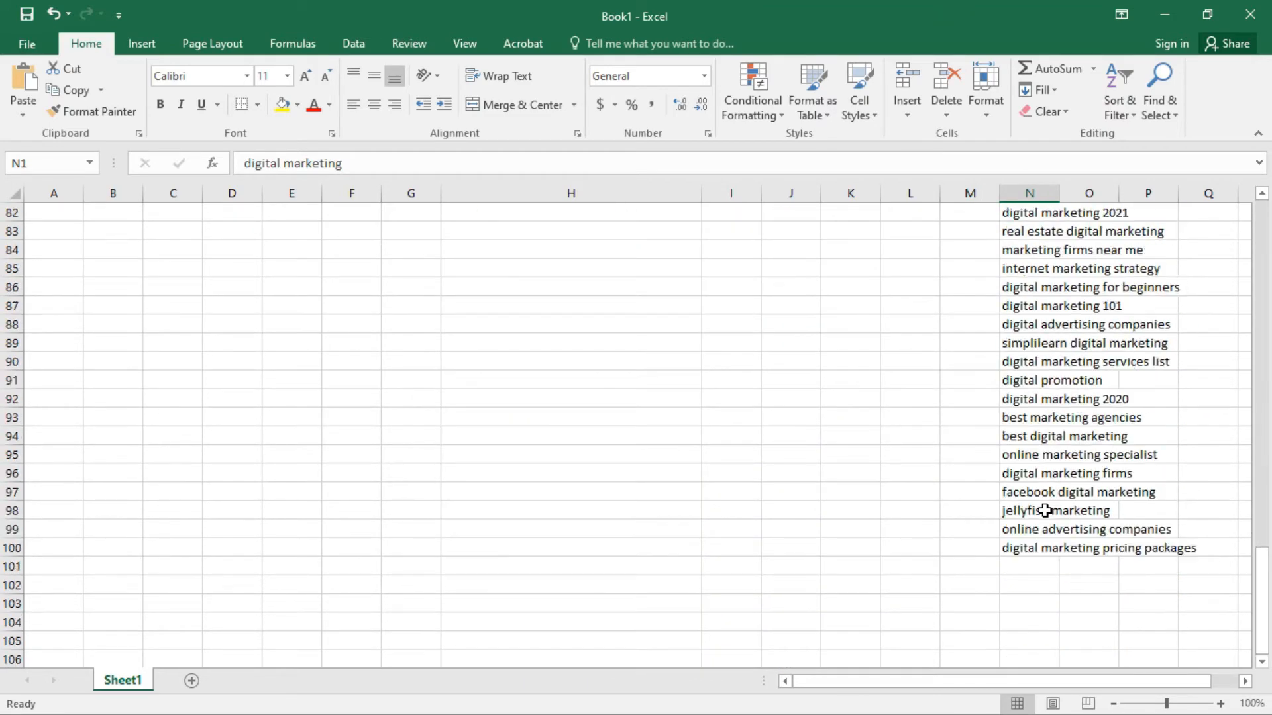
{"action": "scroll", "coordinate": [1026, 454], "scroll_direction": "up", "scroll_amount": 2}
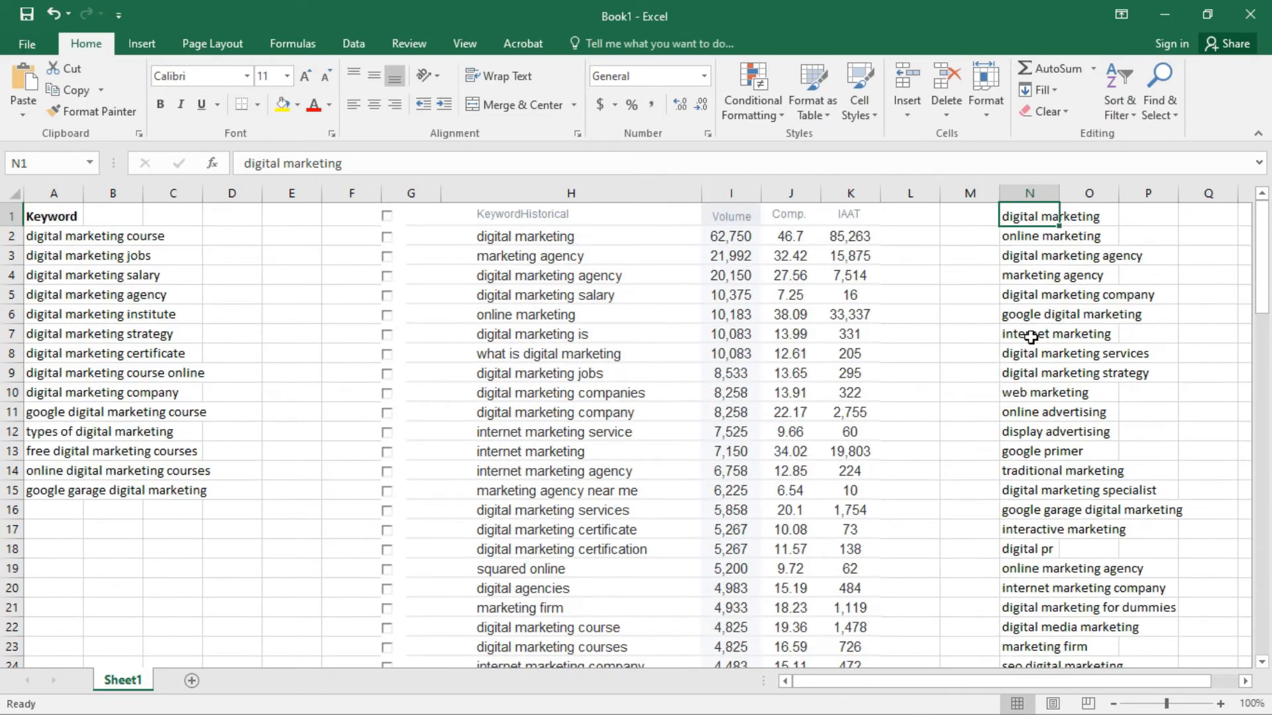
{"action": "left_click", "coordinate": [1020, 242]}
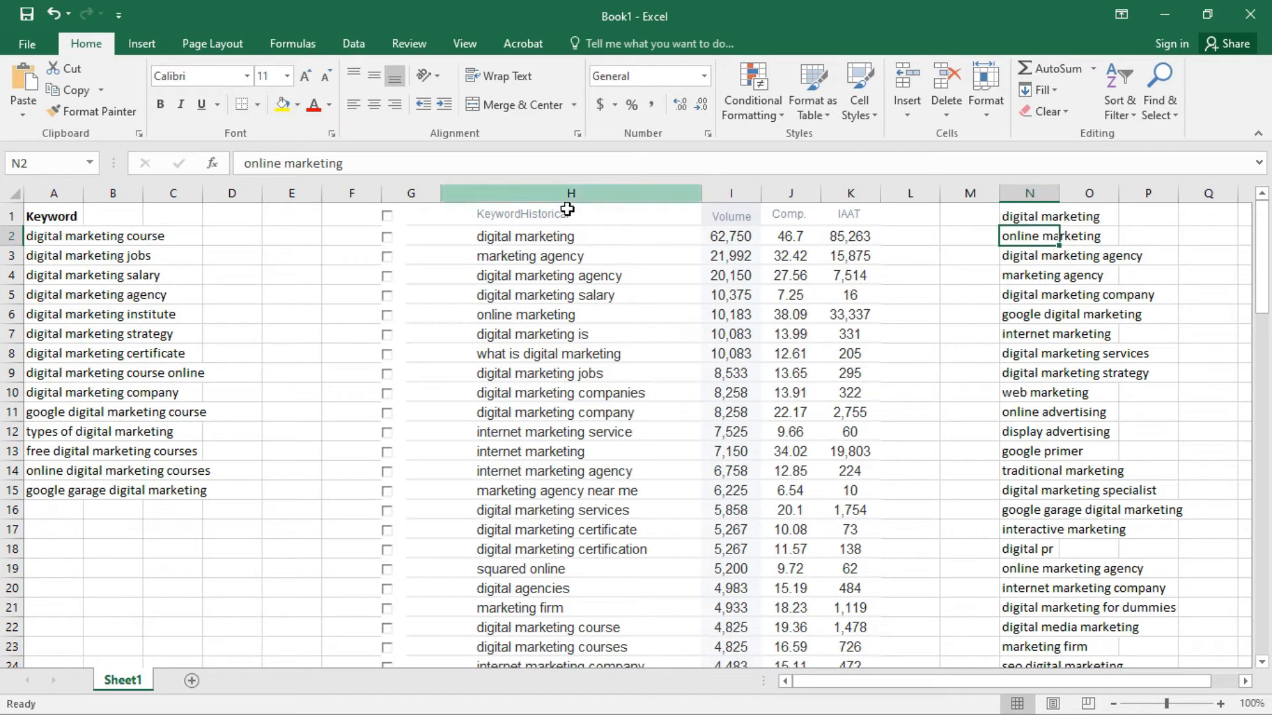
{"action": "left_click", "coordinate": [120, 243]}
{"action": "key", "text": "Left"}
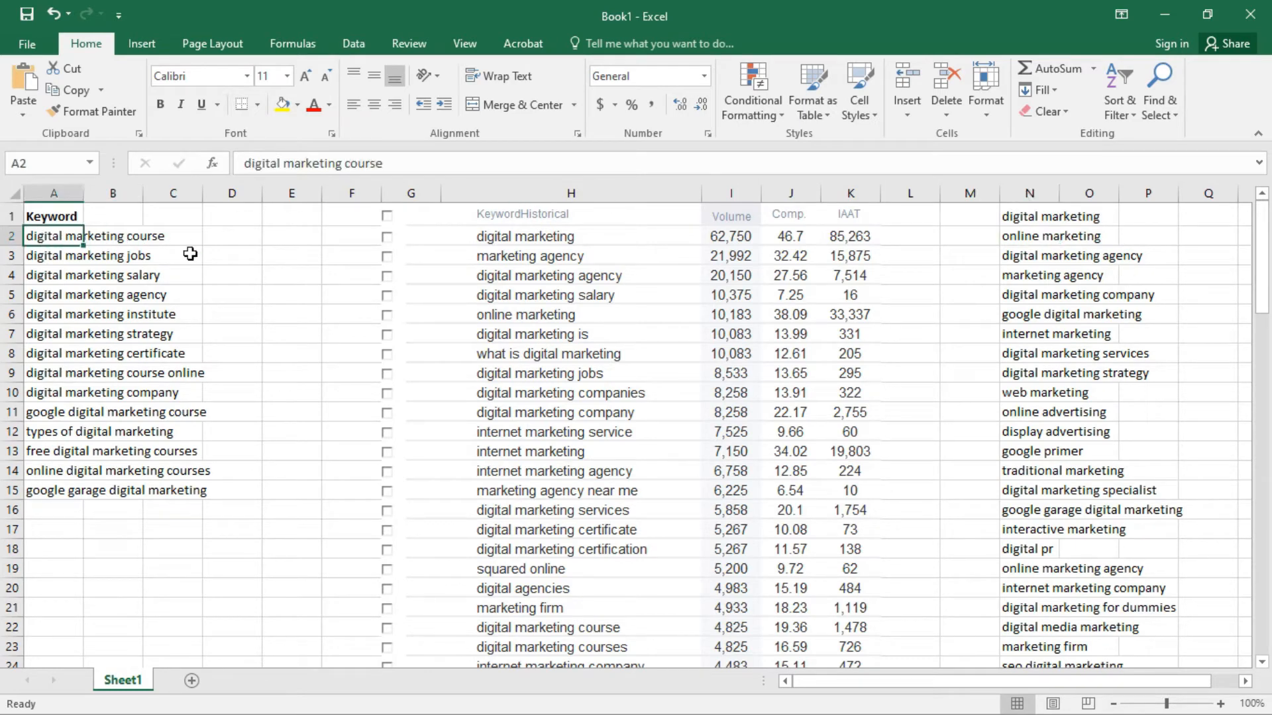
{"action": "left_click", "coordinate": [165, 239]}
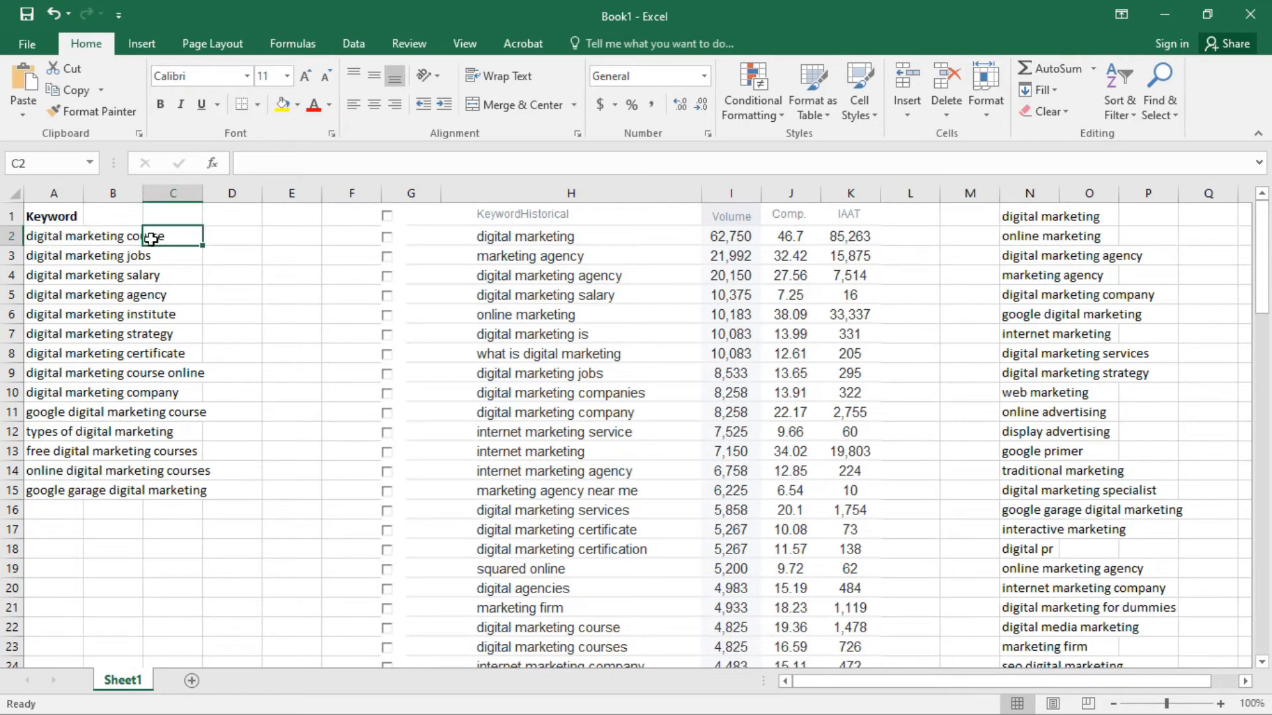
{"action": "key", "text": "Left"}
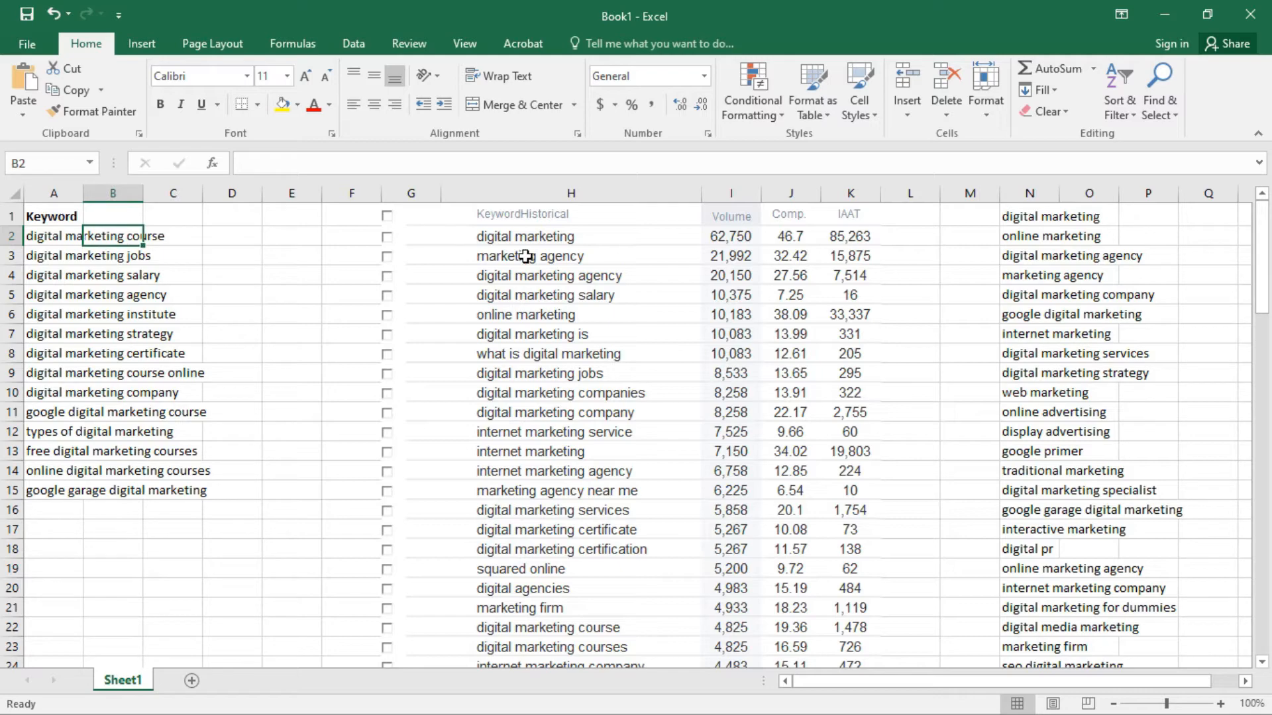
{"action": "left_click", "coordinate": [62, 237]}
{"action": "scroll", "coordinate": [1087, 256], "scroll_direction": "down", "scroll_amount": 16}
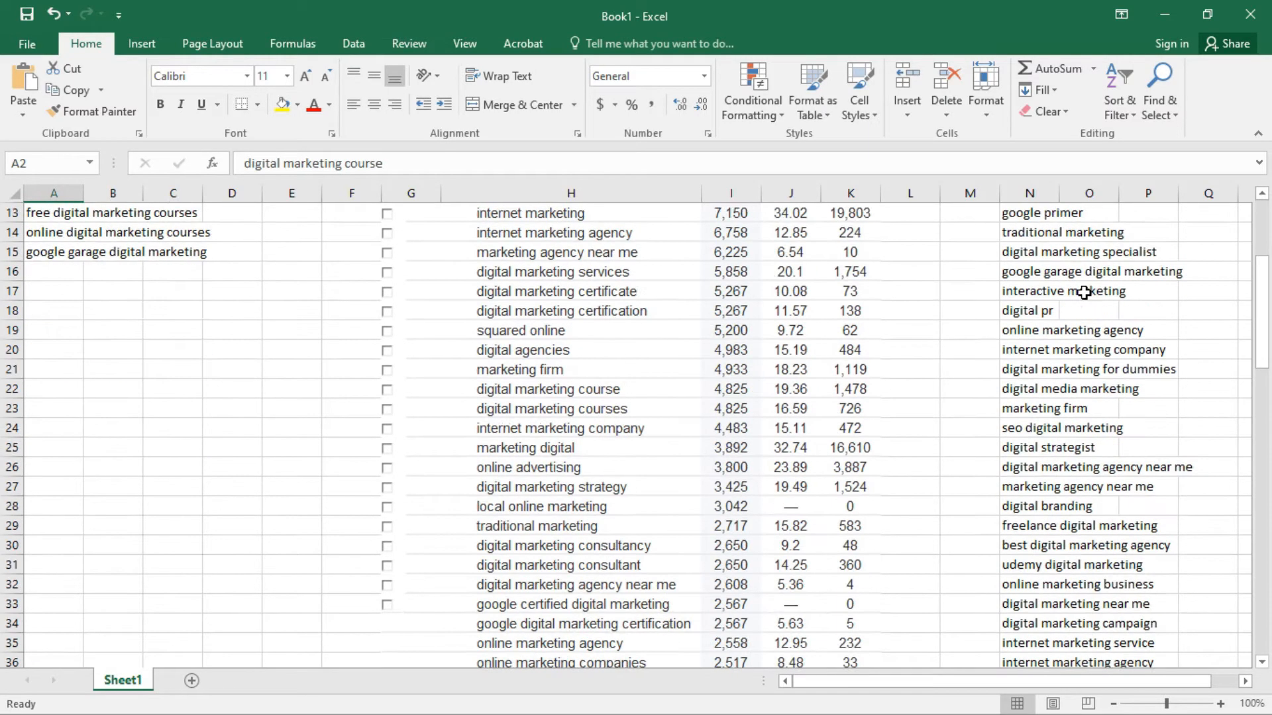
{"action": "scroll", "coordinate": [1042, 433], "scroll_direction": "up", "scroll_amount": 16}
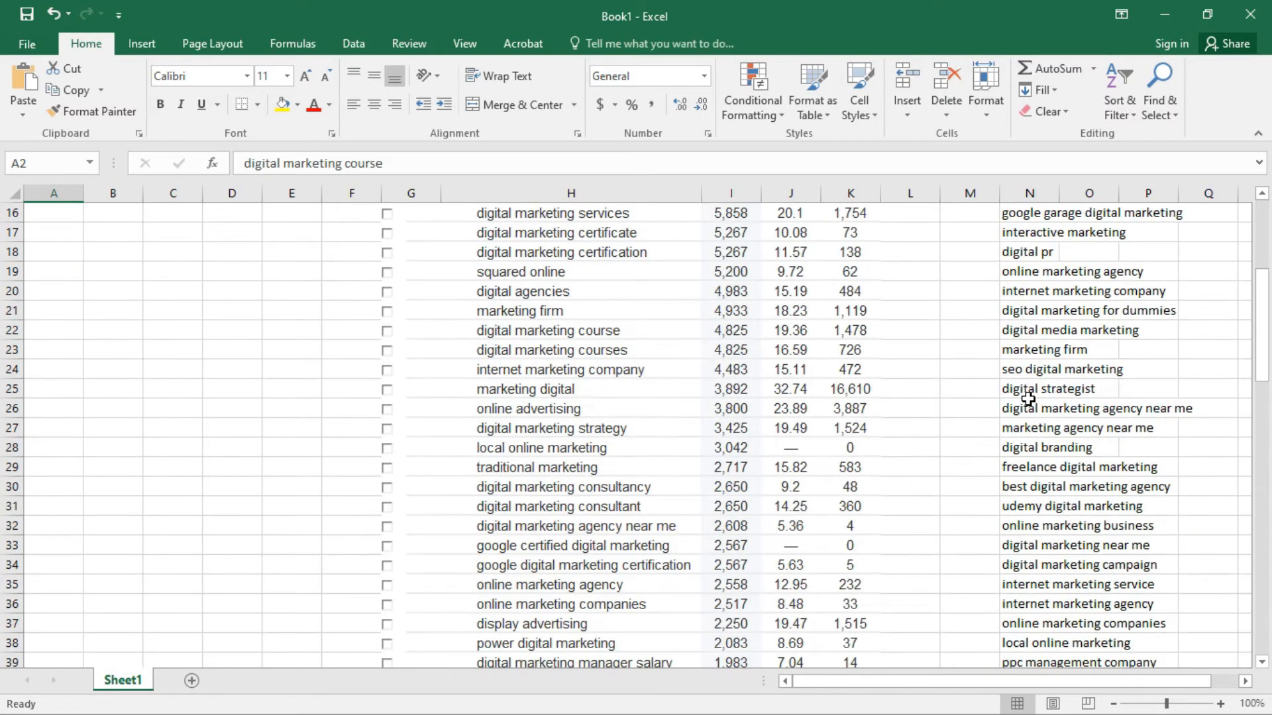
Step: Check the individual keywords in column N for relevance, from "digital marketing services" down to "digital marketing for dummies"
{"action": "left_click", "coordinate": [1031, 352]}
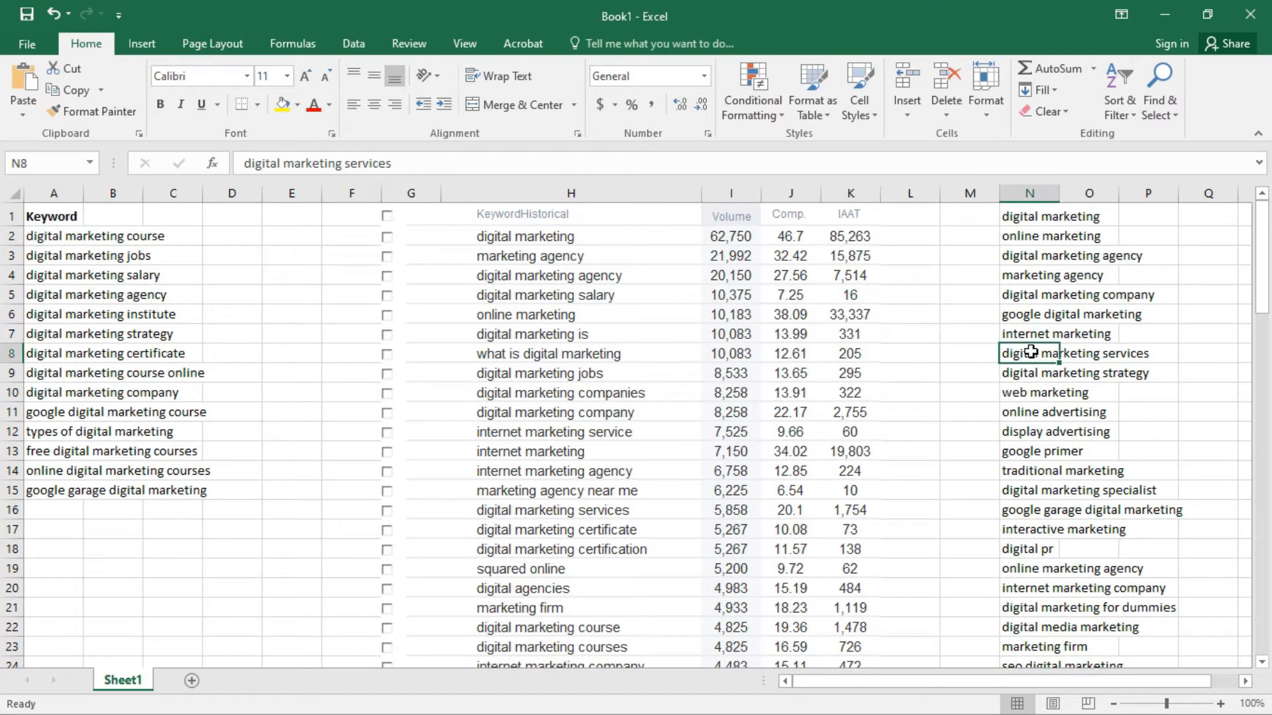
{"action": "left_click", "coordinate": [1048, 418]}
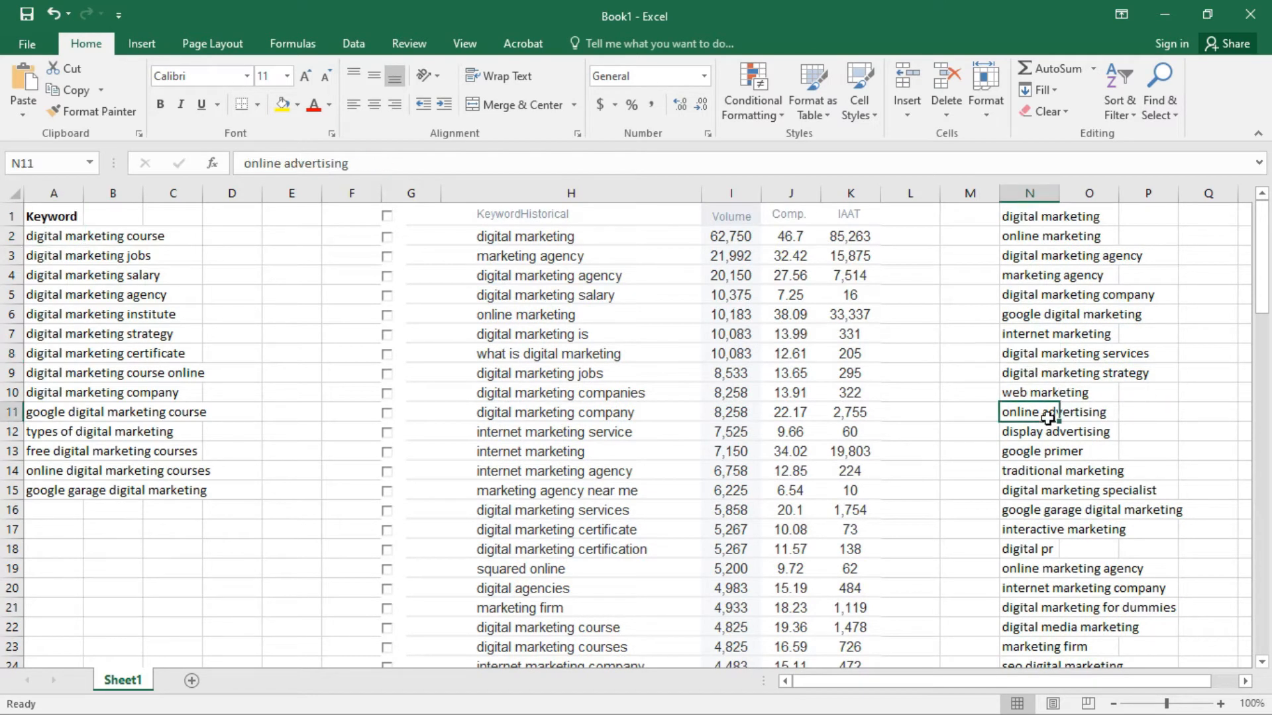
{"action": "key", "text": "Down"}
{"action": "key", "text": "Down"}
{"action": "key", "text": "Down"}
{"action": "key", "text": "Down"}
{"action": "key", "text": "Down"}
{"action": "key", "text": "Down"}
{"action": "key", "text": "Down"}
{"action": "key", "text": "Down"}
{"action": "key", "text": "Down"}
{"action": "key", "text": "Down"}
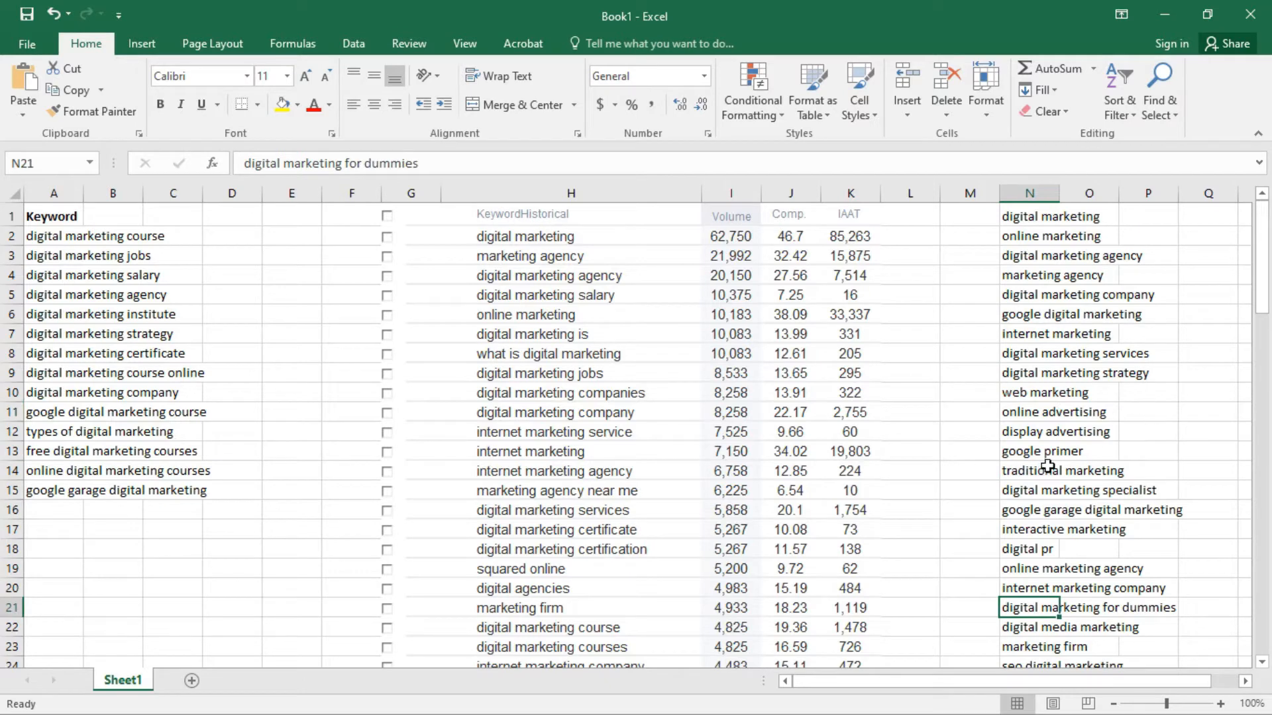
{"action": "left_click", "coordinate": [1073, 454]}
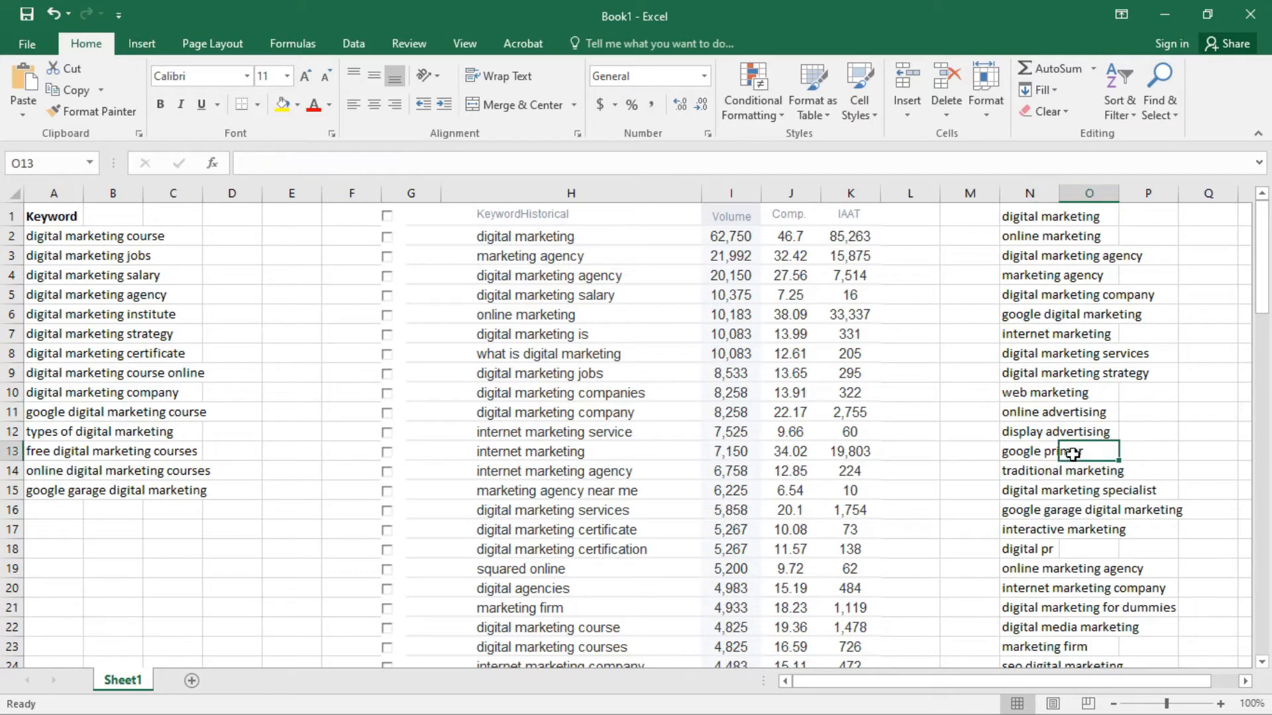
Step: Delete the irrelevant keyword "8ps" from cell N52 and return to the start of the sheet
{"action": "left_click", "coordinate": [1031, 457]}
{"action": "scroll", "coordinate": [1031, 457], "scroll_direction": "down", "scroll_amount": 14}
{"action": "scroll", "coordinate": [1064, 500], "scroll_direction": "down", "scroll_amount": 1}
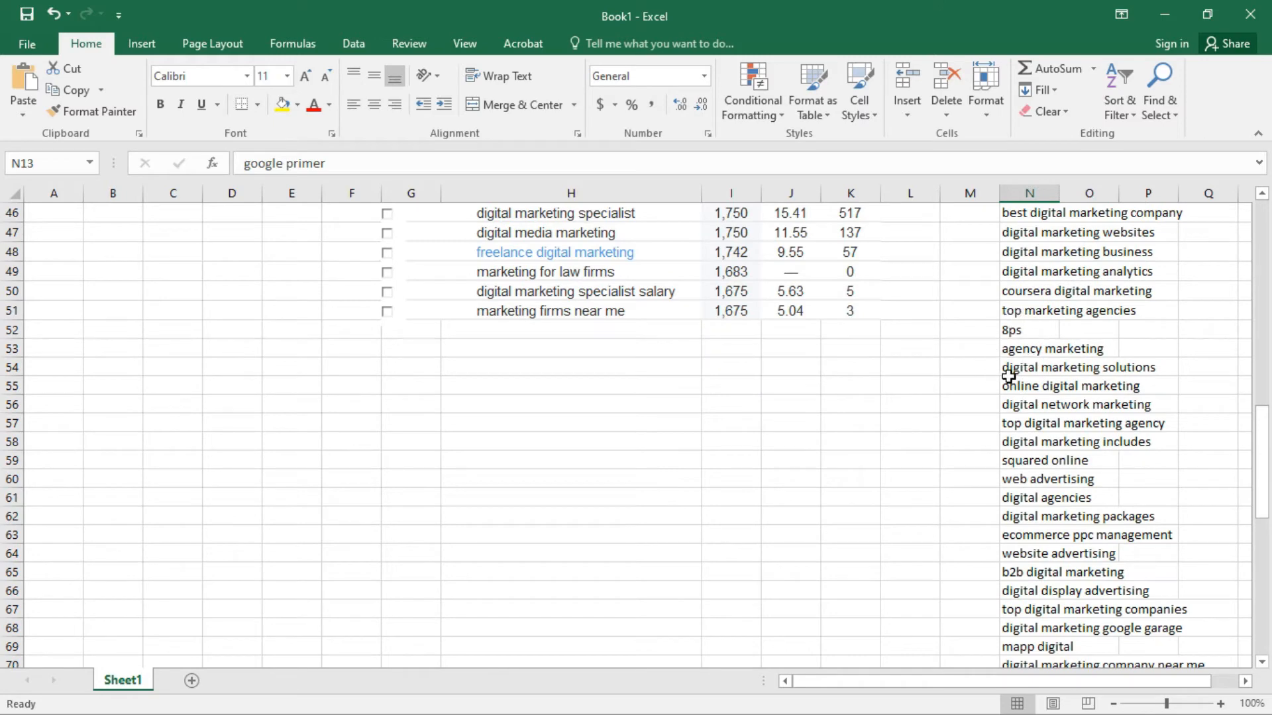
{"action": "left_click", "coordinate": [1034, 331]}
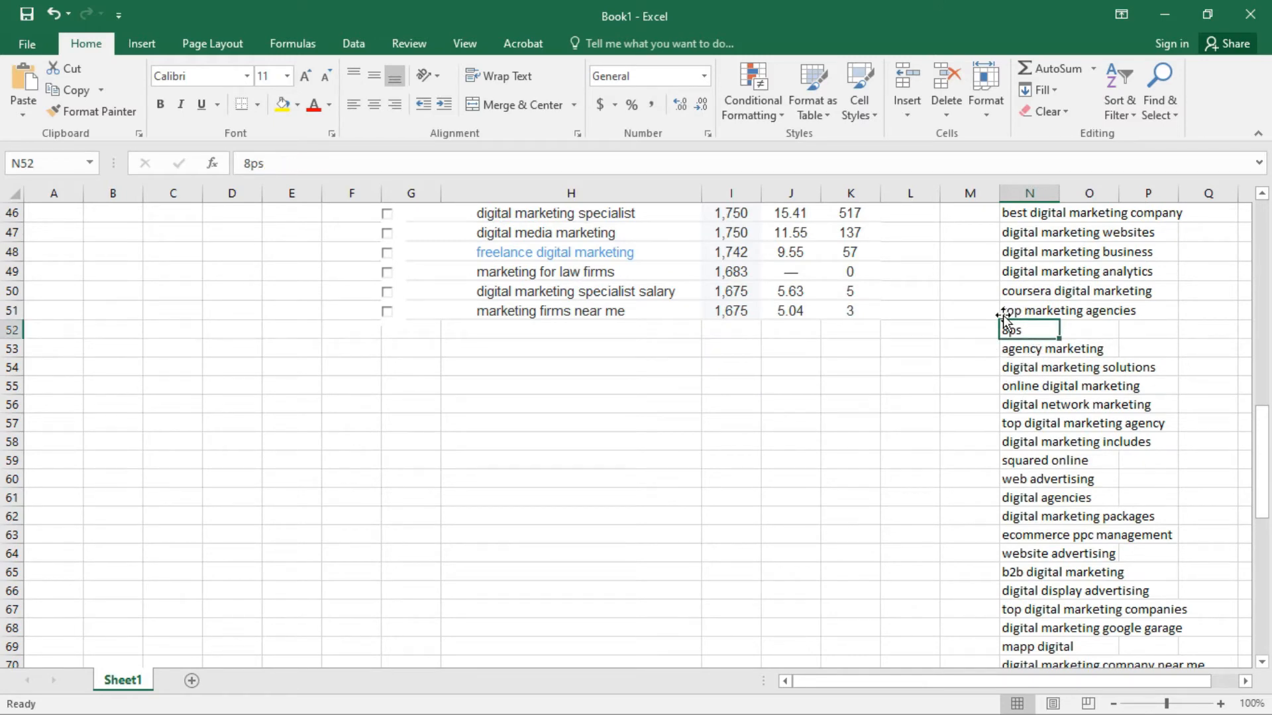
{"action": "key", "text": "Delete"}
{"action": "left_click", "coordinate": [908, 386]}
{"action": "scroll", "coordinate": [816, 380], "scroll_direction": "up", "scroll_amount": 15}
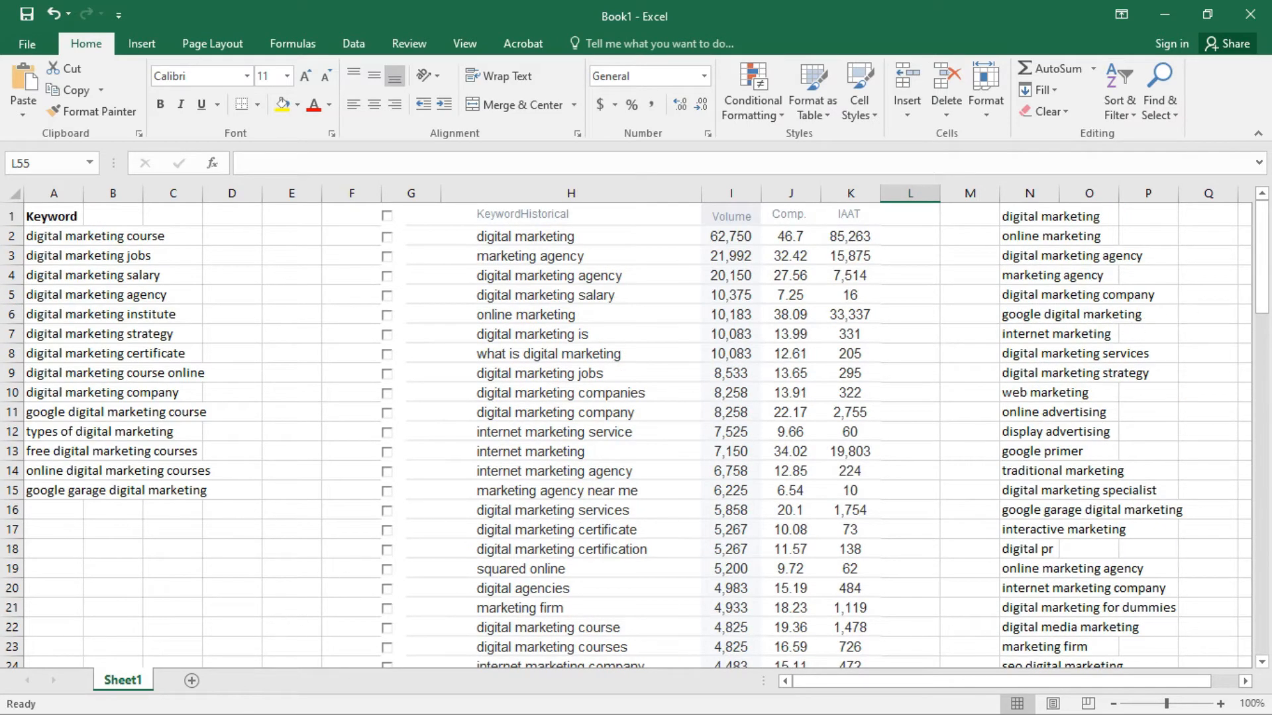
Step: Switch to the browser, look over the Keyword Planner ideas for "Digital marketing" and open a new blank tab
{"action": "key", "text": "super"}
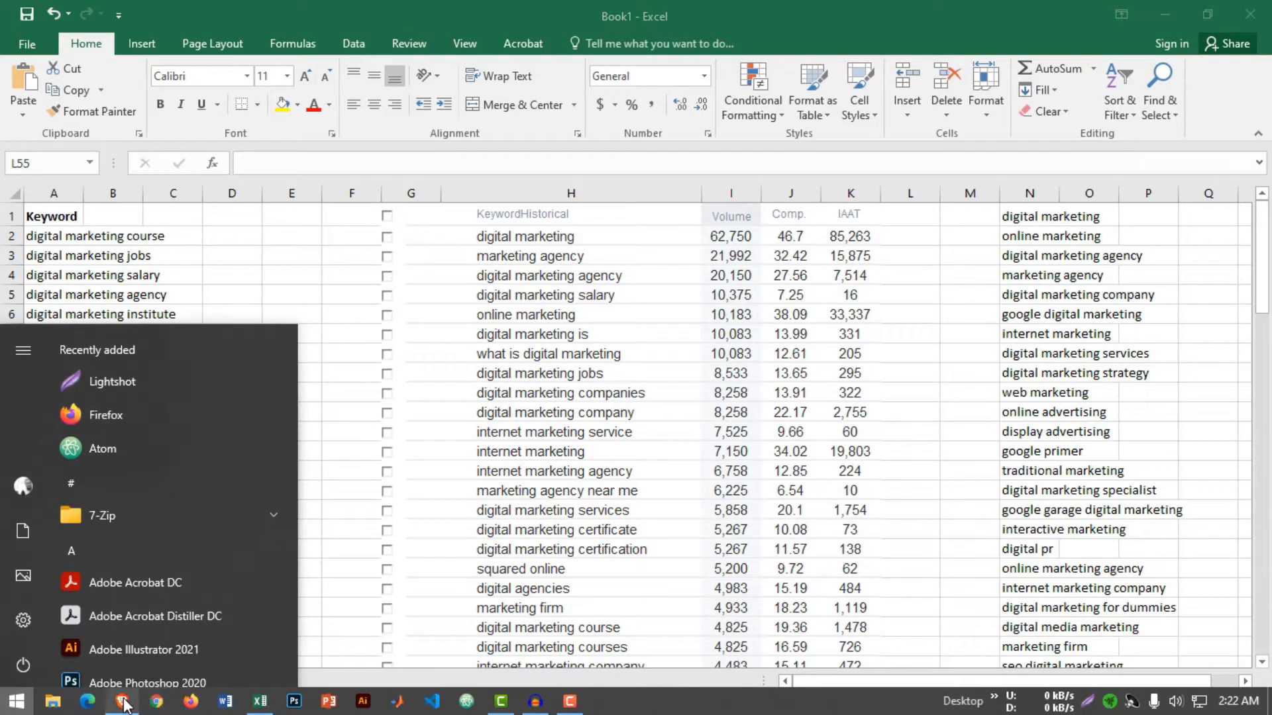
{"action": "left_click", "coordinate": [153, 700]}
{"action": "scroll", "coordinate": [348, 418], "scroll_direction": "down", "scroll_amount": 15}
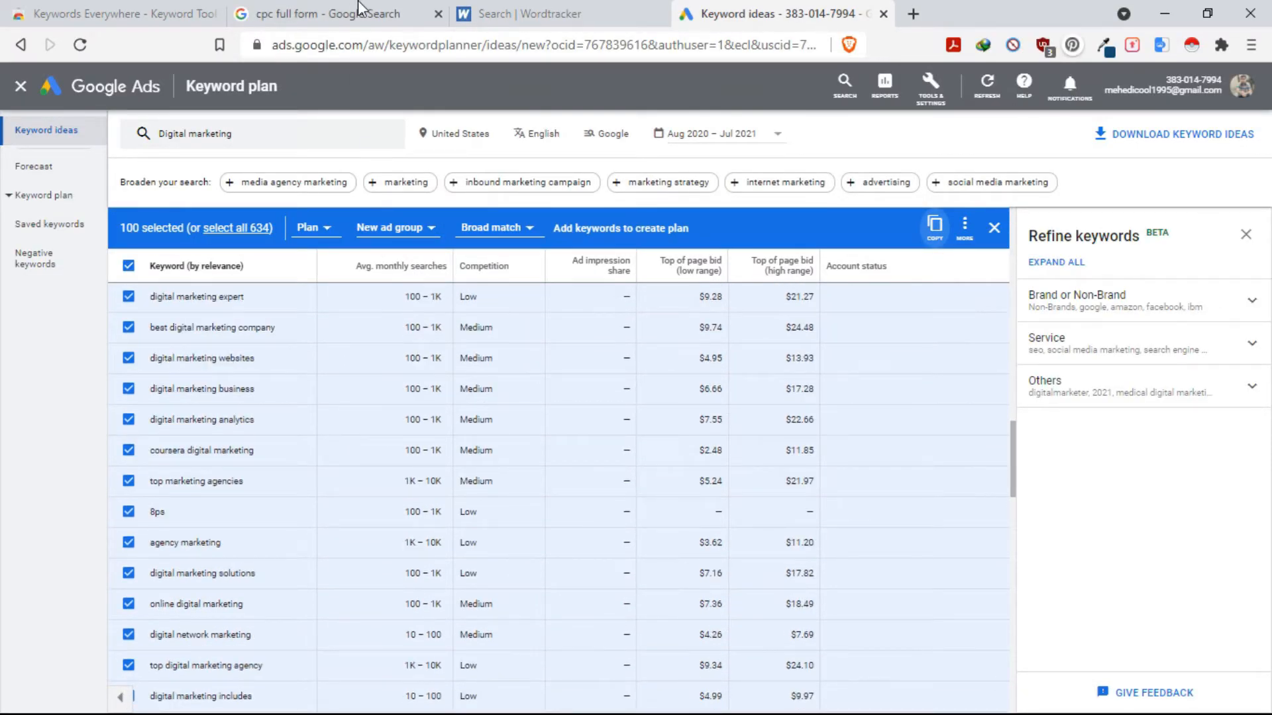
{"action": "scroll", "coordinate": [536, 367], "scroll_direction": "up", "scroll_amount": 5}
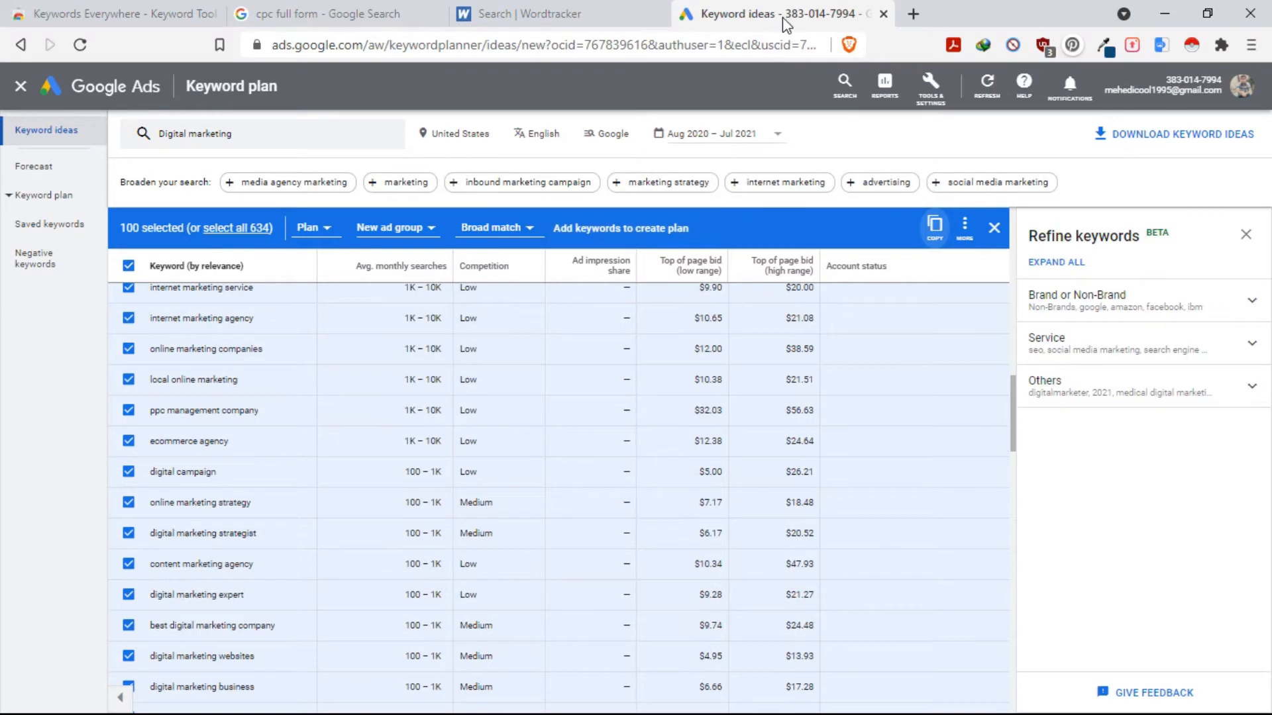
{"action": "left_click", "coordinate": [912, 12]}
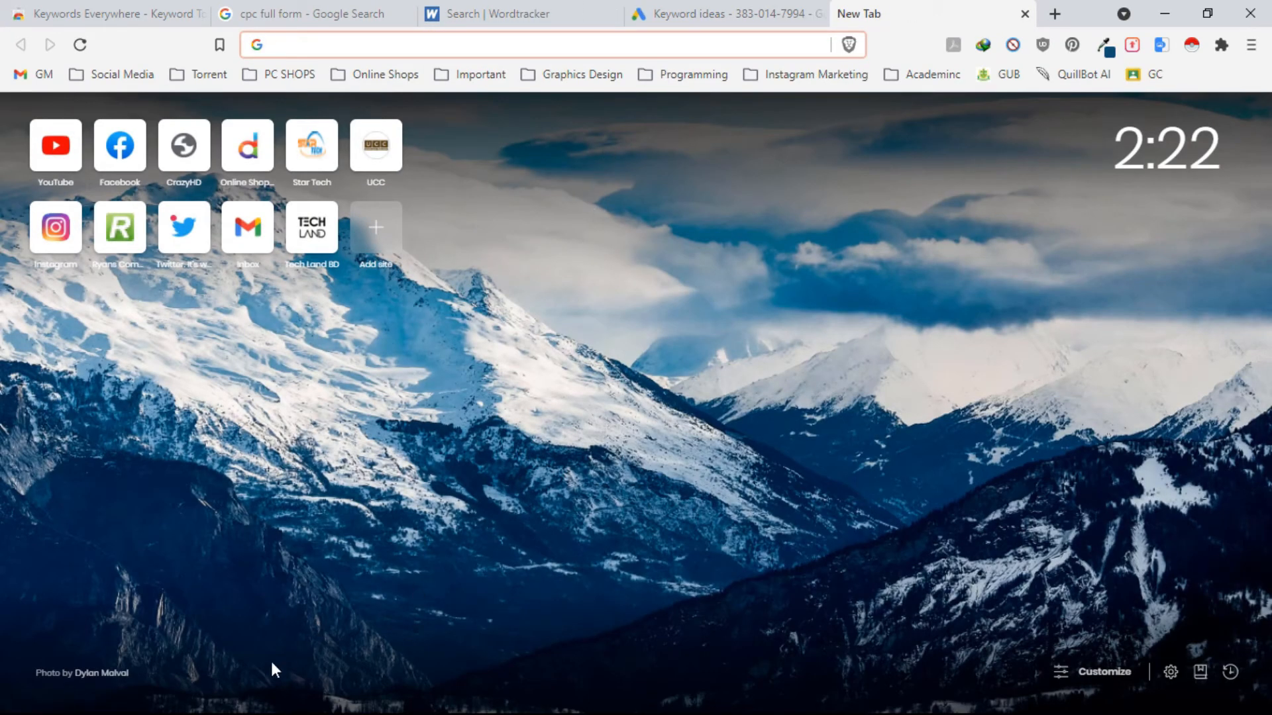
Step: Return to the Excel workbook Book1 and look over the collected keyword lists
{"action": "key", "text": "super"}
{"action": "left_click", "coordinate": [259, 701]}
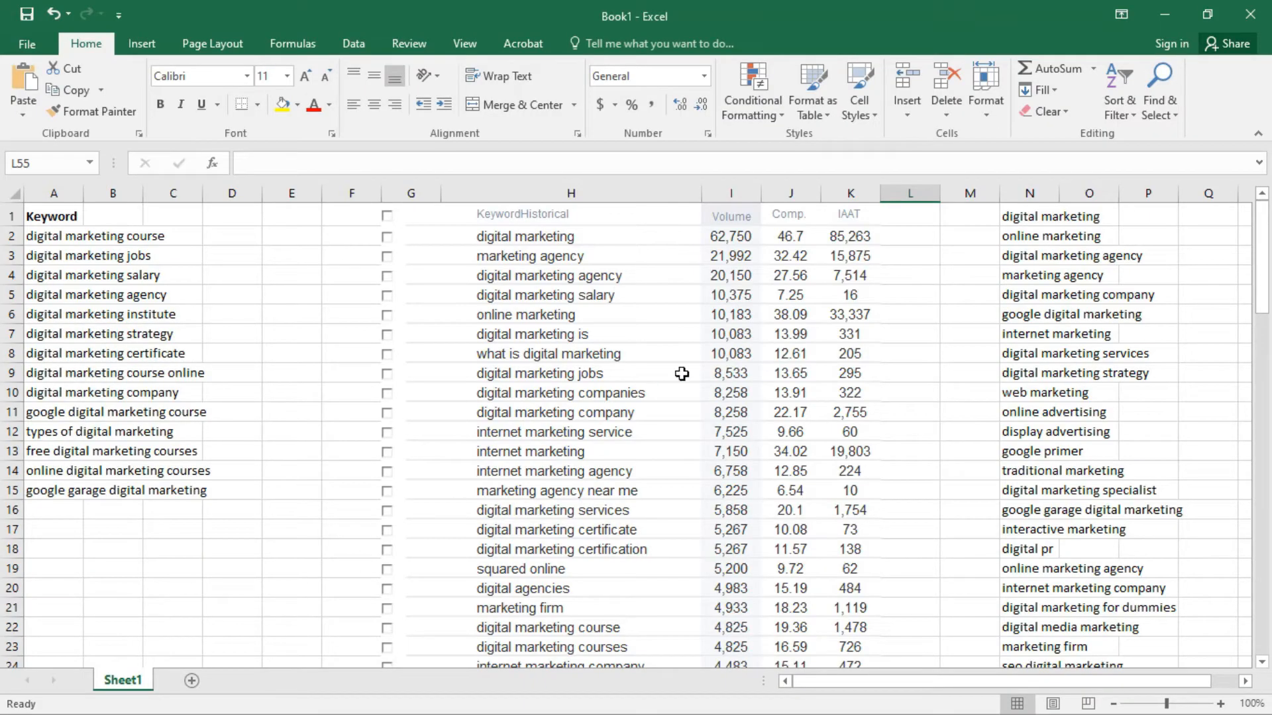
{"action": "scroll", "coordinate": [596, 477], "scroll_direction": "down", "scroll_amount": 7}
{"action": "scroll", "coordinate": [567, 522], "scroll_direction": "up", "scroll_amount": 7}
Step: Try to extend the keyword in cell A2 to "digital marketing course online"
{"action": "left_click", "coordinate": [123, 237]}
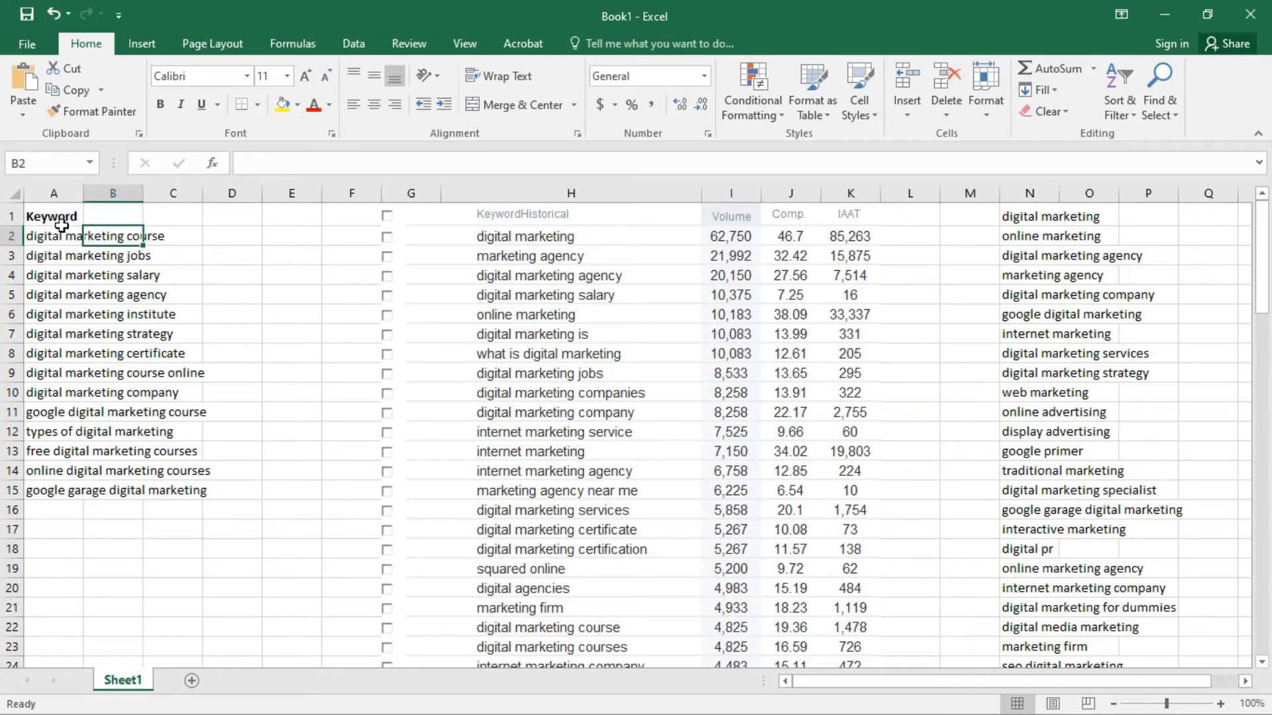
{"action": "left_click", "coordinate": [39, 236]}
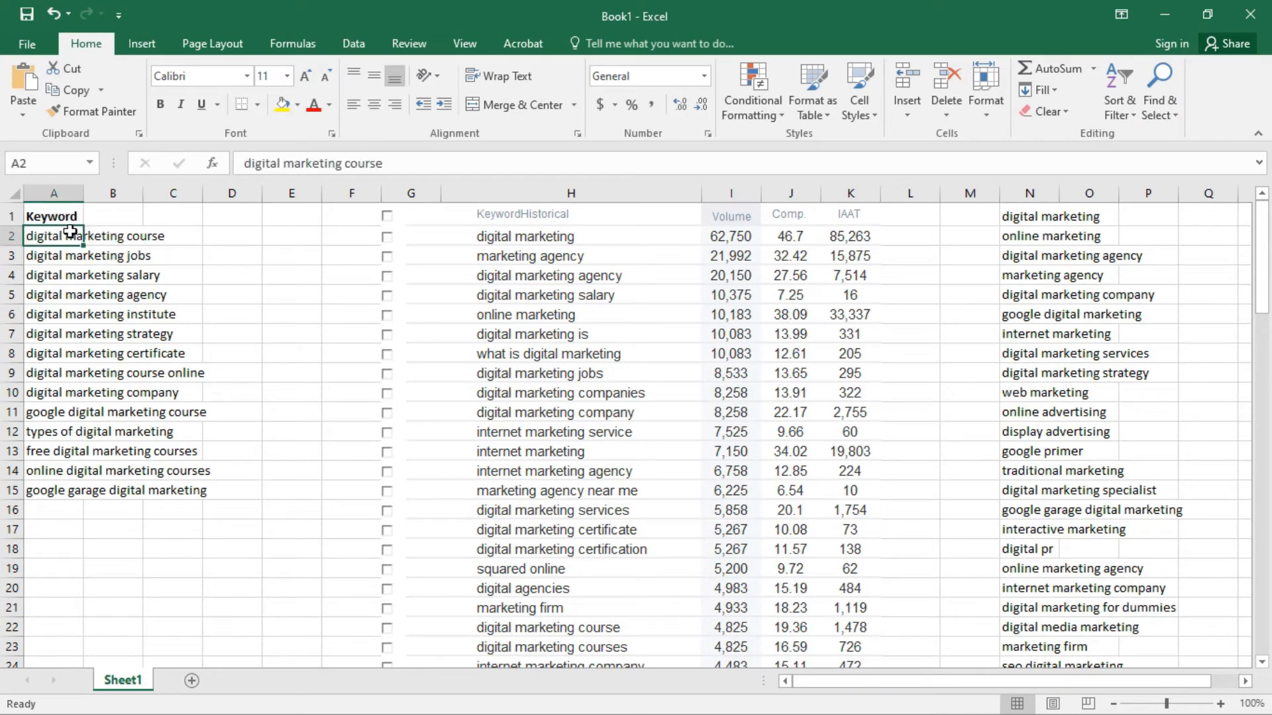
{"action": "left_click", "coordinate": [134, 243]}
{"action": "double_click", "coordinate": [53, 239]}
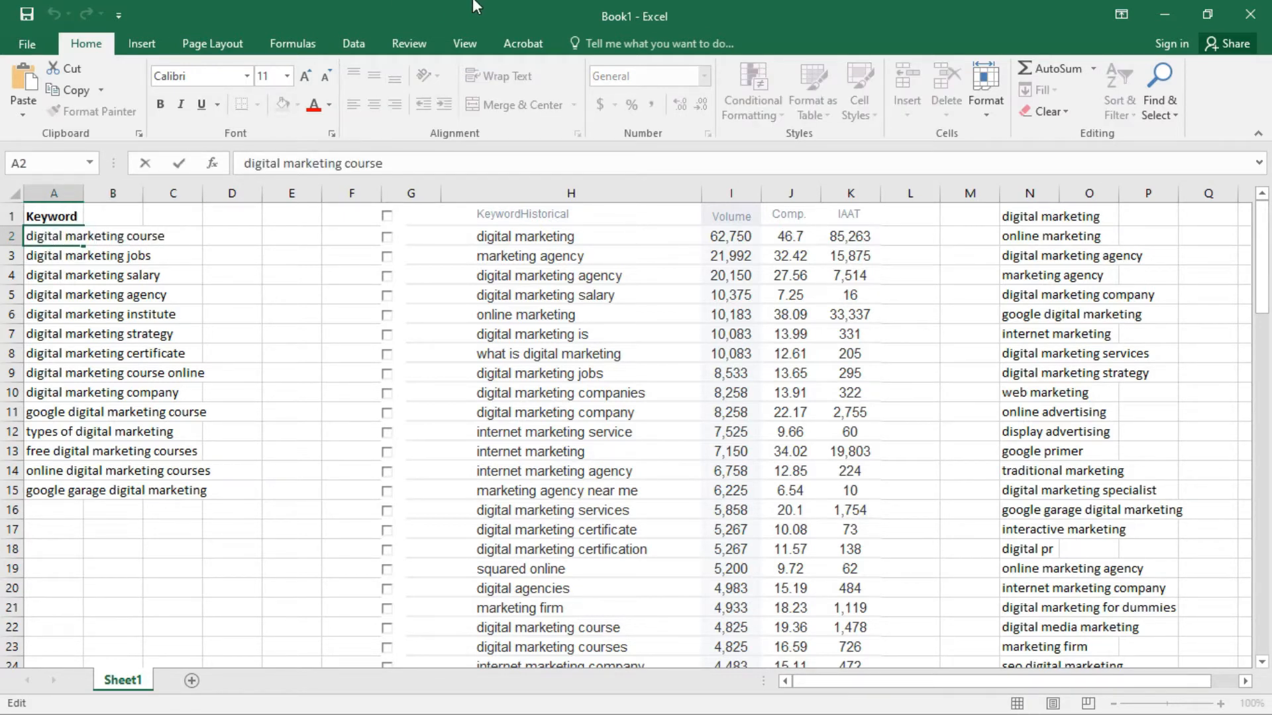
{"action": "key", "text": "End"}
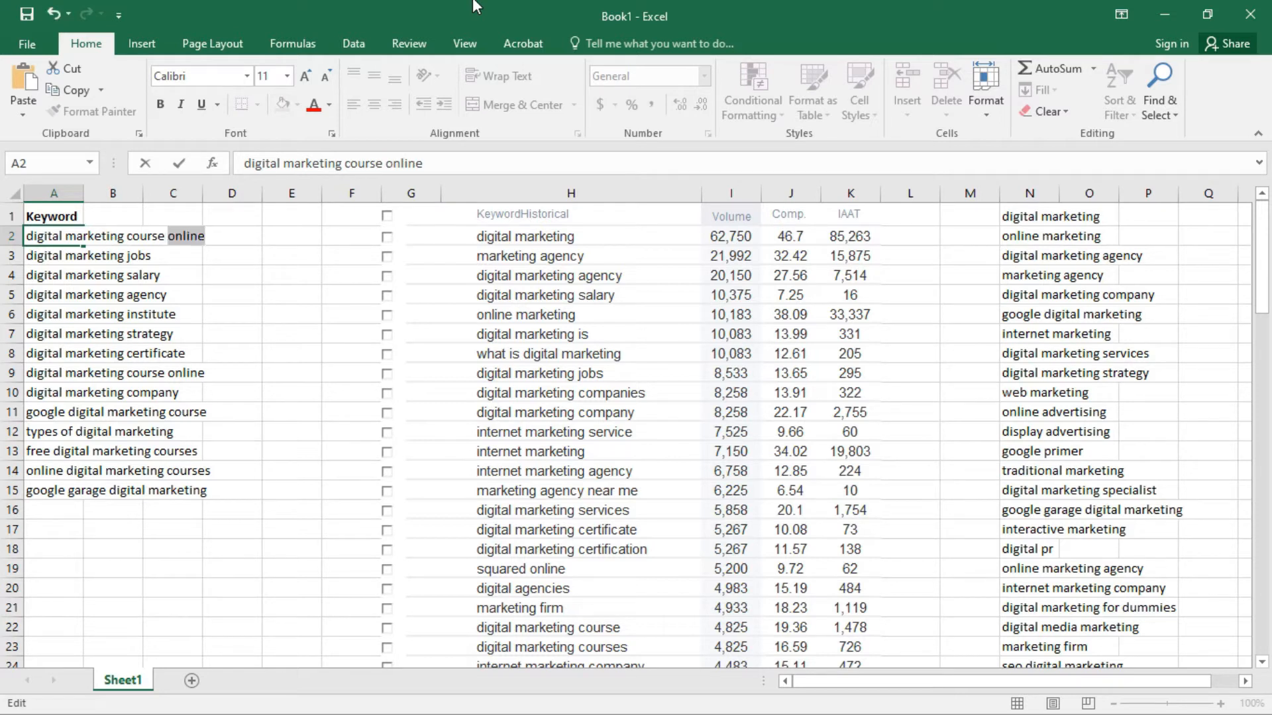
{"action": "key", "text": "End"}
{"action": "key", "text": "ctrl+z"}
{"action": "key", "text": "Return"}
Step: Compare the keyword in cell A2 with the entry in cell H2, going back and forth along row 2
{"action": "key", "text": "Up"}
{"action": "key", "text": "Down"}
{"action": "key", "text": "Up"}
{"action": "key", "text": "Right"}
{"action": "key", "text": "Right"}
{"action": "key", "text": "Right"}
{"action": "key", "text": "Right"}
{"action": "key", "text": "Right"}
{"action": "key", "text": "Right"}
{"action": "key", "text": "Right"}
{"action": "key", "text": "Right"}
{"action": "key", "text": "Left"}
{"action": "key", "text": "Left"}
{"action": "key", "text": "Left"}
{"action": "key", "text": "Left"}
{"action": "key", "text": "Left"}
{"action": "key", "text": "Left"}
{"action": "key", "text": "Left"}
{"action": "key", "text": "Left"}
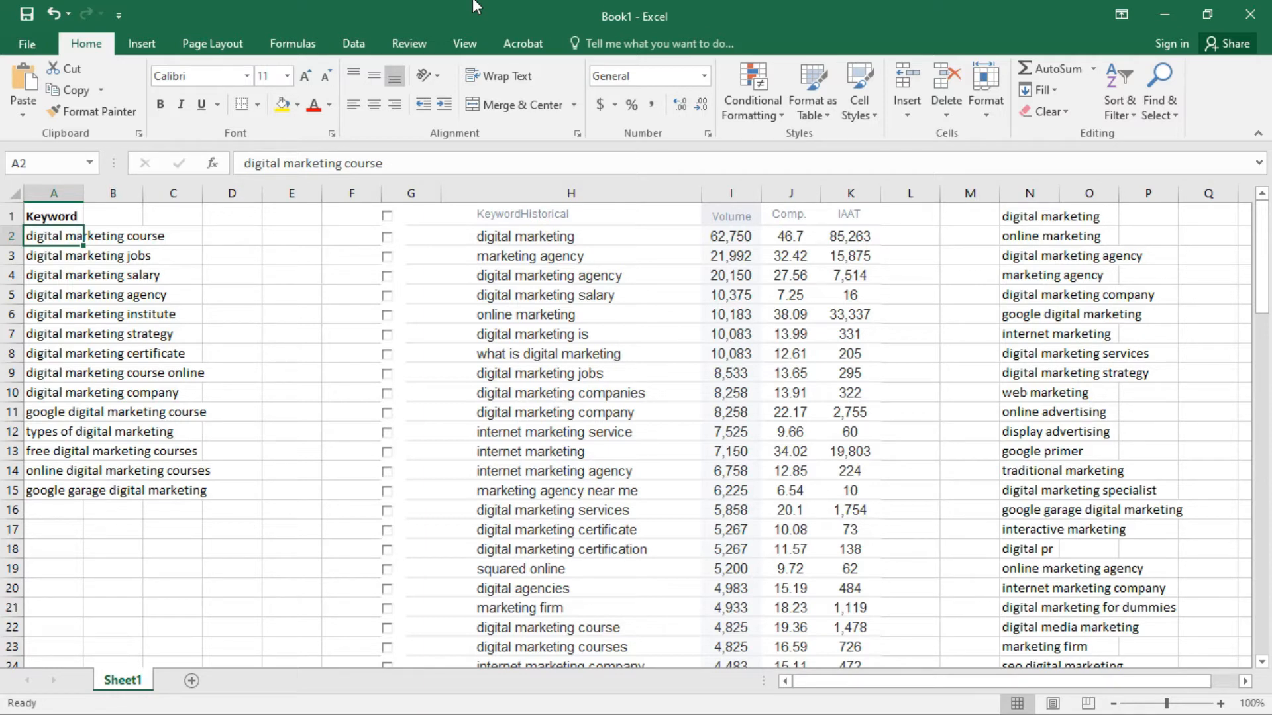
{"action": "key", "text": "Right"}
{"action": "key", "text": "Right"}
{"action": "key", "text": "Right"}
{"action": "key", "text": "Left"}
{"action": "key", "text": "Left"}
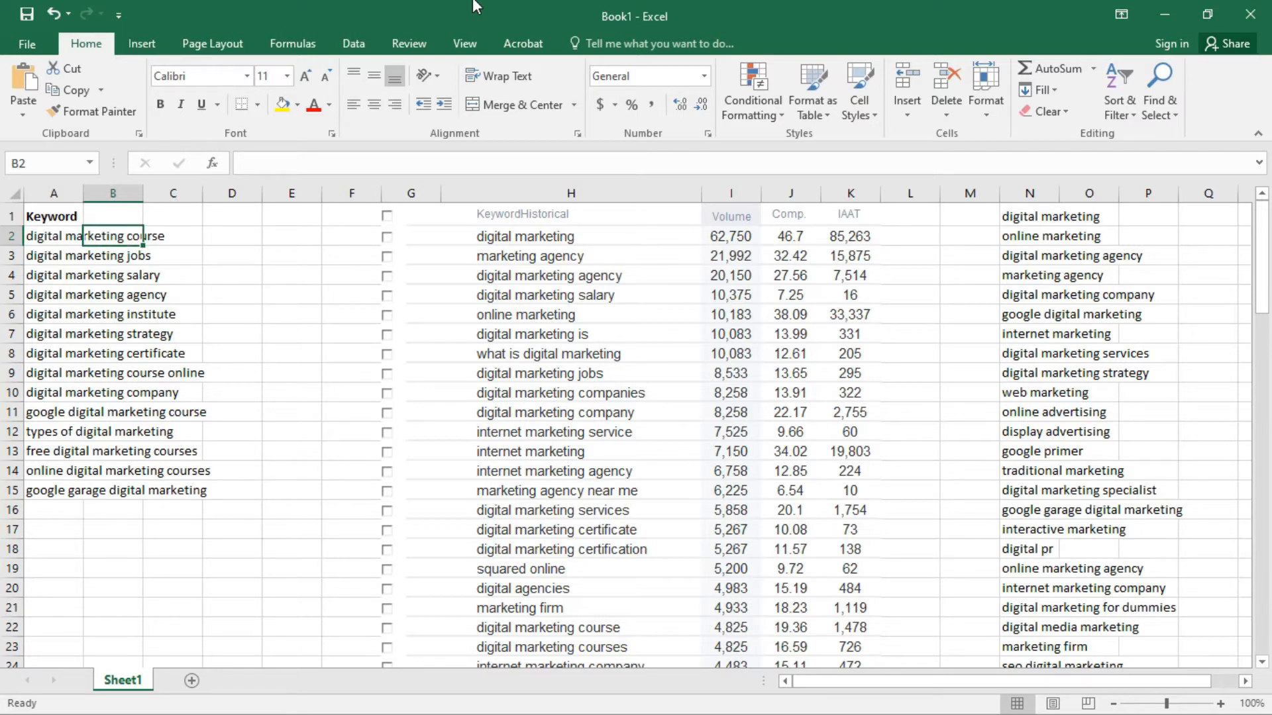
{"action": "key", "text": "Left"}
{"action": "key", "text": "Down"}
{"action": "key", "text": "Up"}
{"action": "key", "text": "Right"}
{"action": "key", "text": "Right"}
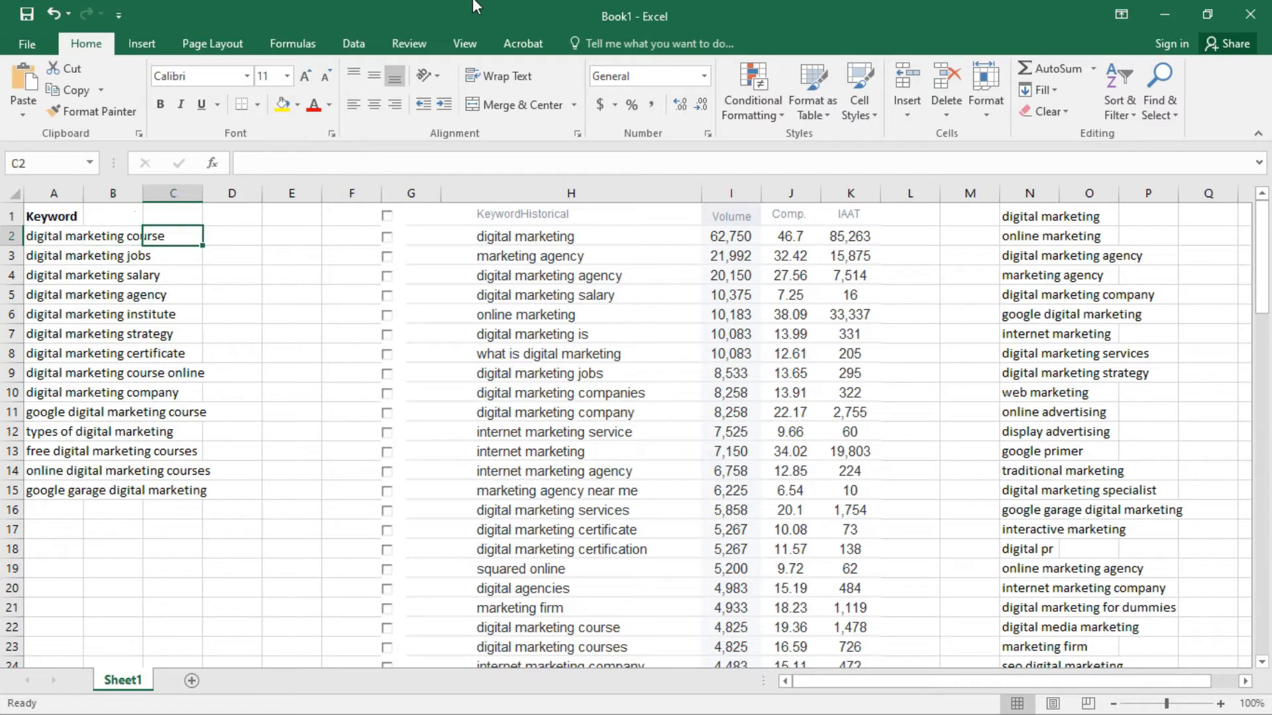
{"action": "key", "text": "Right"}
{"action": "key", "text": "Right"}
{"action": "key", "text": "Right"}
{"action": "key", "text": "Right"}
{"action": "key", "text": "Right"}
{"action": "key", "text": "Right"}
{"action": "key", "text": "Left"}
{"action": "key", "text": "Right"}
{"action": "key", "text": "Left"}
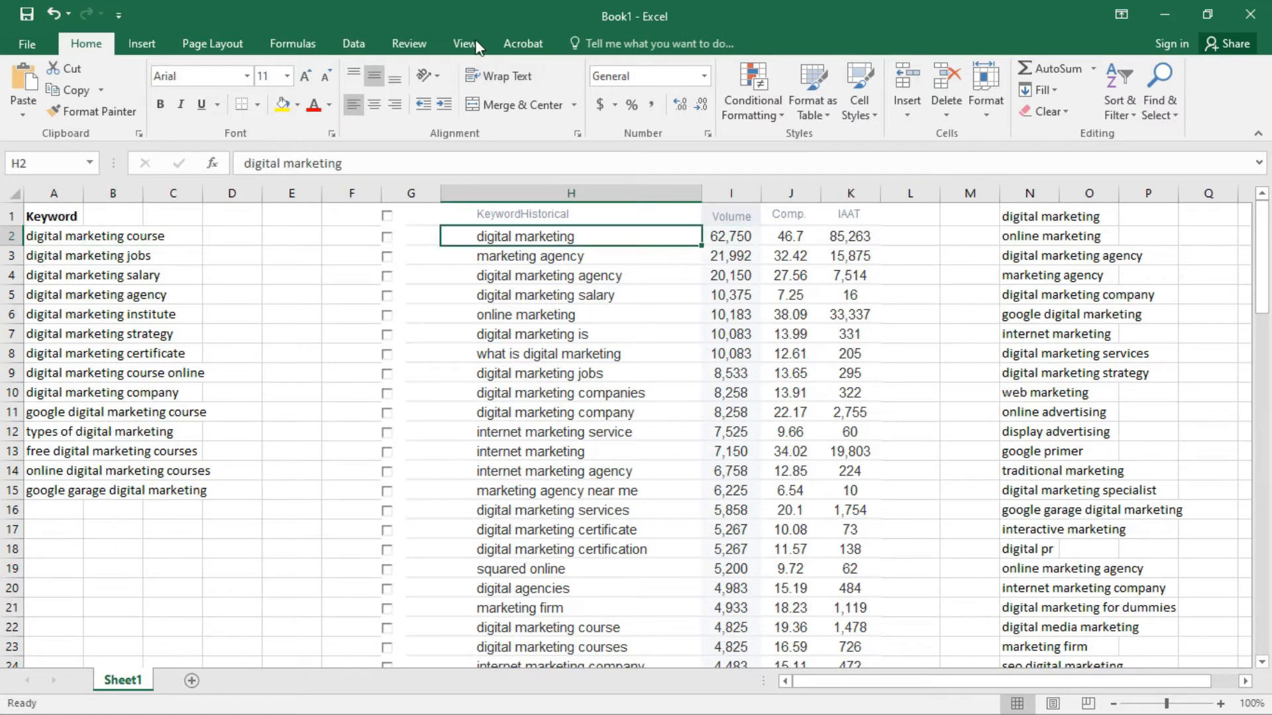
Step: Examine the search volumes in column I, from the "digital marketing" row downwards
{"action": "left_click", "coordinate": [731, 239]}
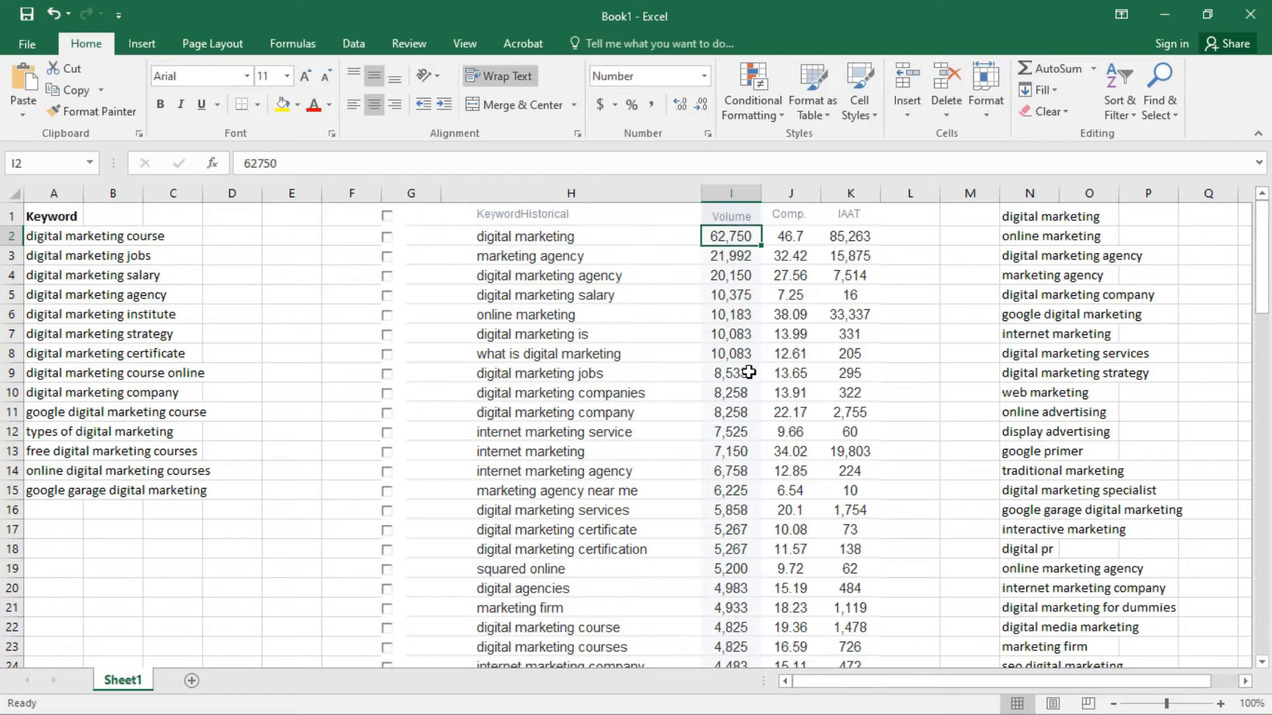
{"action": "left_click", "coordinate": [728, 392]}
{"action": "scroll", "coordinate": [673, 527], "scroll_direction": "down", "scroll_amount": 5}
{"action": "scroll", "coordinate": [639, 536], "scroll_direction": "up", "scroll_amount": 5}
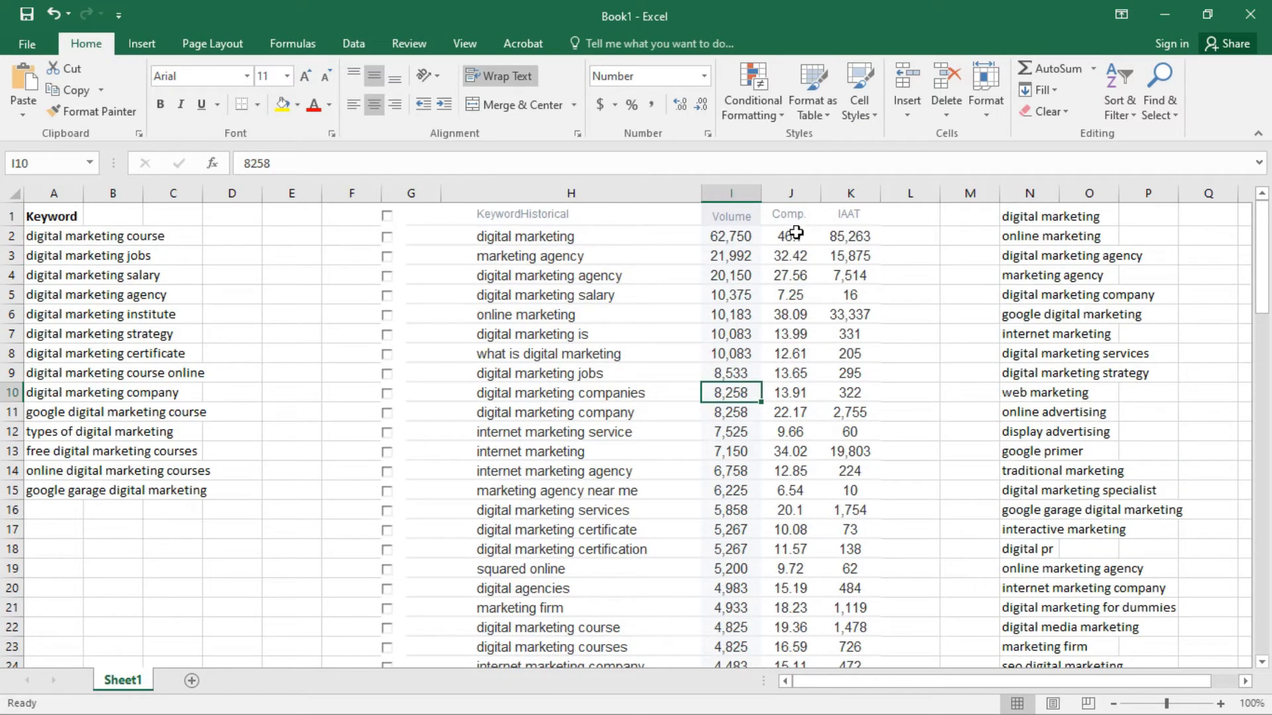
Step: Look through the keywords in column H for relevance, from "marketing agency" downwards and back up to "digital marketing"
{"action": "left_click", "coordinate": [571, 254]}
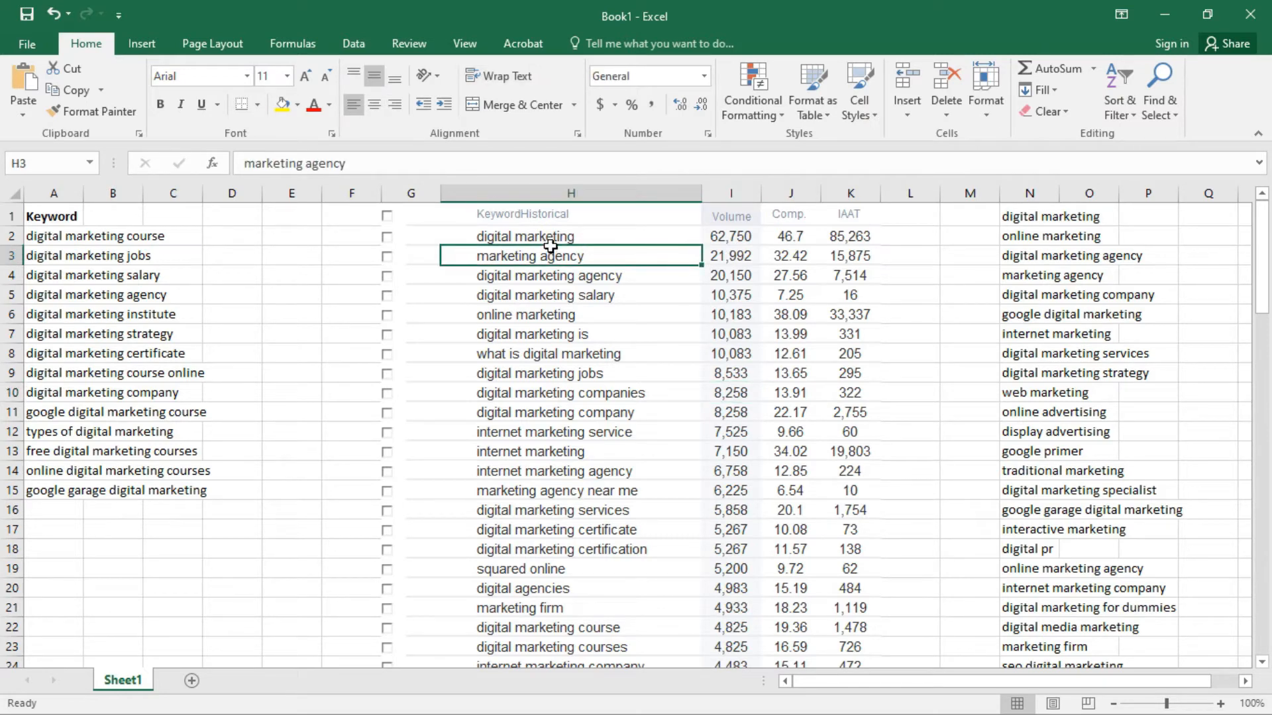
{"action": "scroll", "coordinate": [716, 467], "scroll_direction": "down", "scroll_amount": 5}
{"action": "scroll", "coordinate": [695, 470], "scroll_direction": "down", "scroll_amount": 4}
{"action": "scroll", "coordinate": [633, 502], "scroll_direction": "up", "scroll_amount": 4}
{"action": "scroll", "coordinate": [634, 505], "scroll_direction": "down", "scroll_amount": 3}
{"action": "scroll", "coordinate": [616, 520], "scroll_direction": "up", "scroll_amount": 3}
{"action": "scroll", "coordinate": [719, 424], "scroll_direction": "up", "scroll_amount": 5}
{"action": "left_click", "coordinate": [539, 239]}
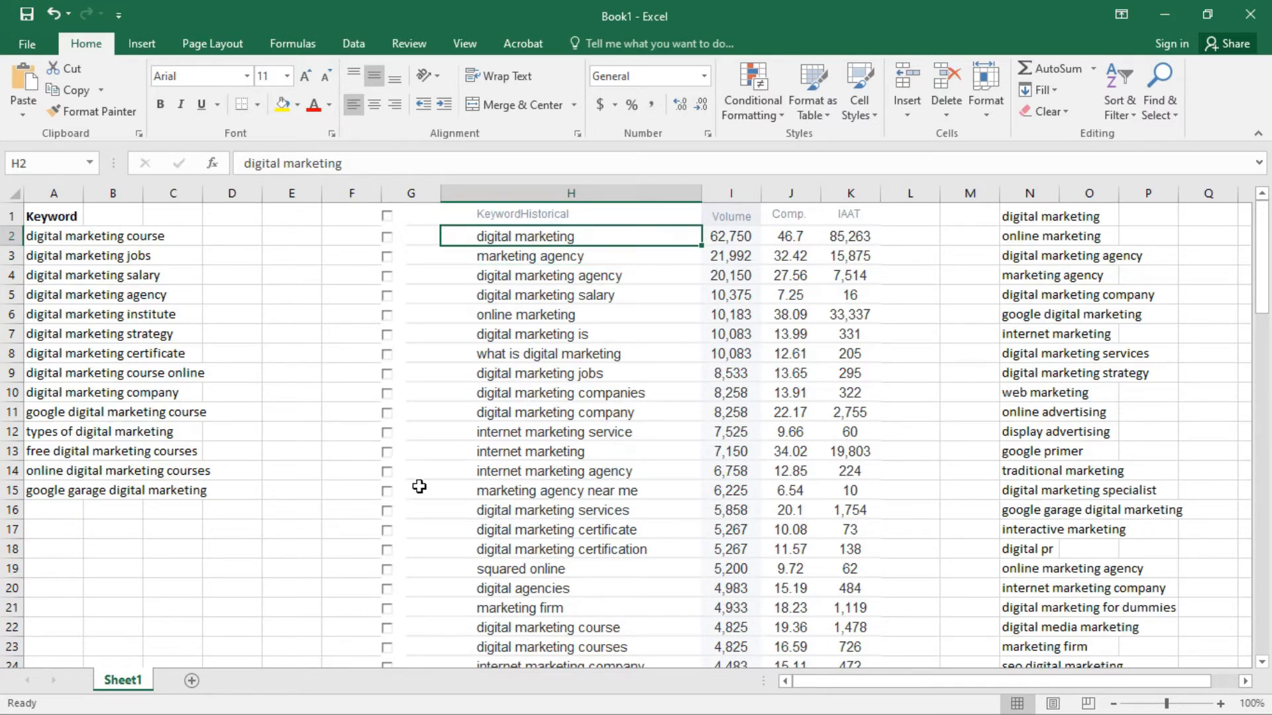
{"action": "scroll", "coordinate": [431, 458], "scroll_direction": "down", "scroll_amount": 7}
{"action": "scroll", "coordinate": [204, 458], "scroll_direction": "up", "scroll_amount": 7}
Step: Clear the contents of the whole keyword table with volume, competition and IAAT data in columns H to K
{"action": "left_click", "coordinate": [13, 702]}
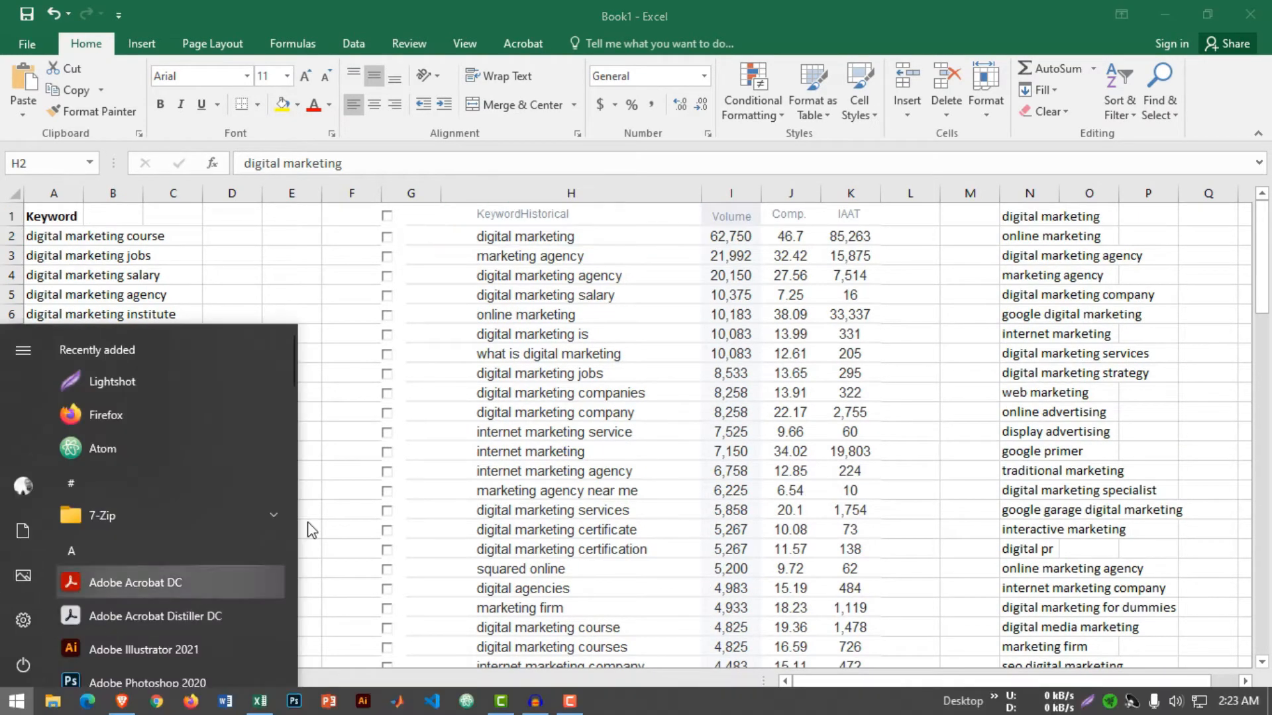
{"action": "left_click", "coordinate": [414, 375]}
{"action": "key", "text": "ctrl+a"}
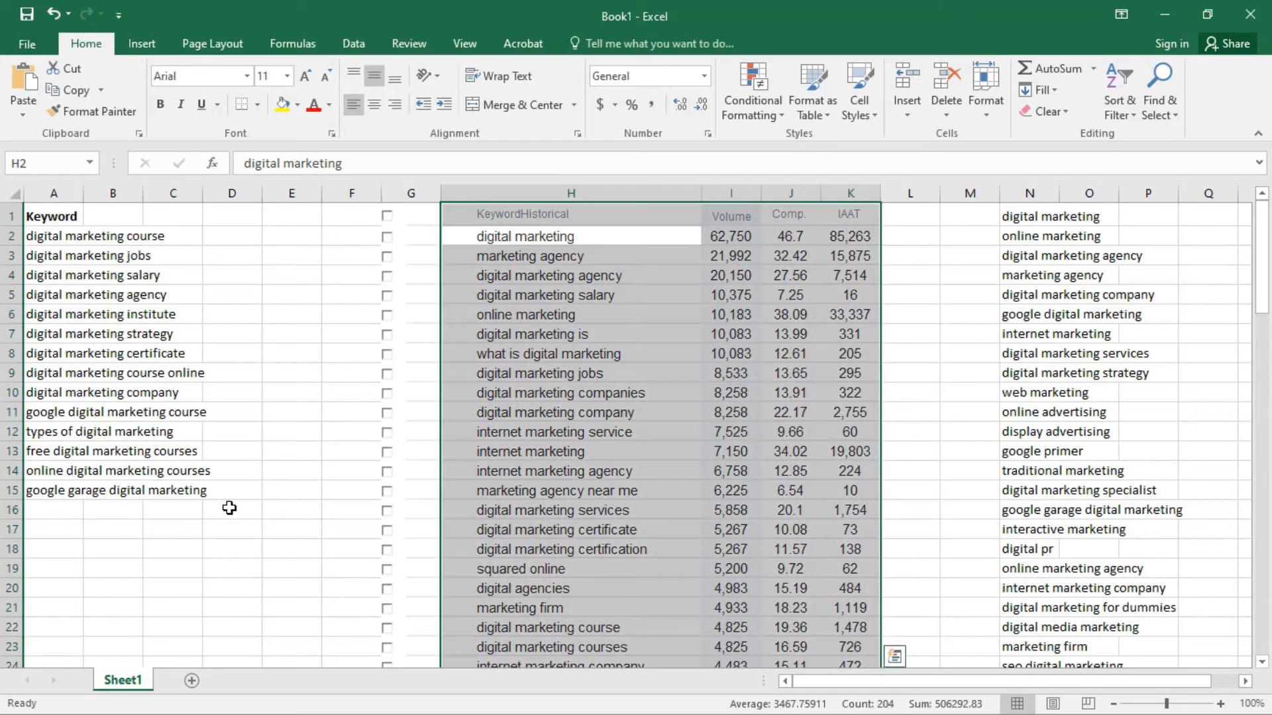
{"action": "key", "text": "Delete"}
{"action": "left_click", "coordinate": [134, 491]}
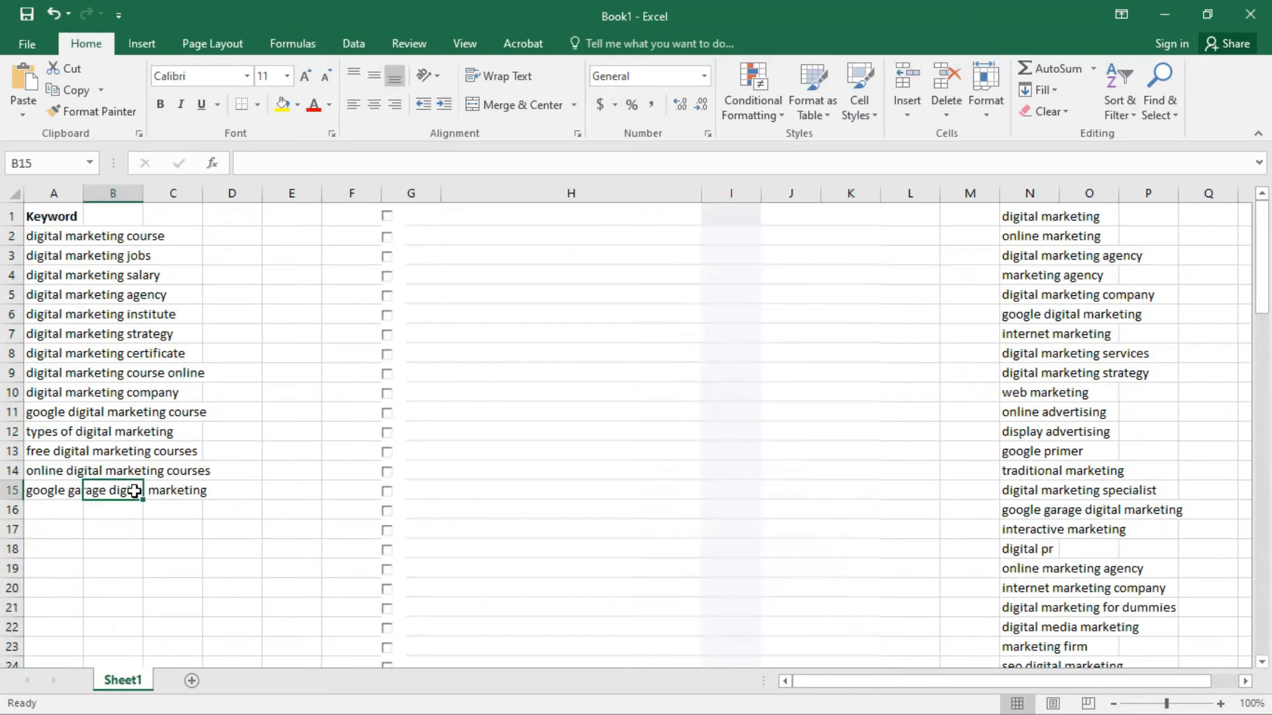
{"action": "key", "text": "ctrl+a"}
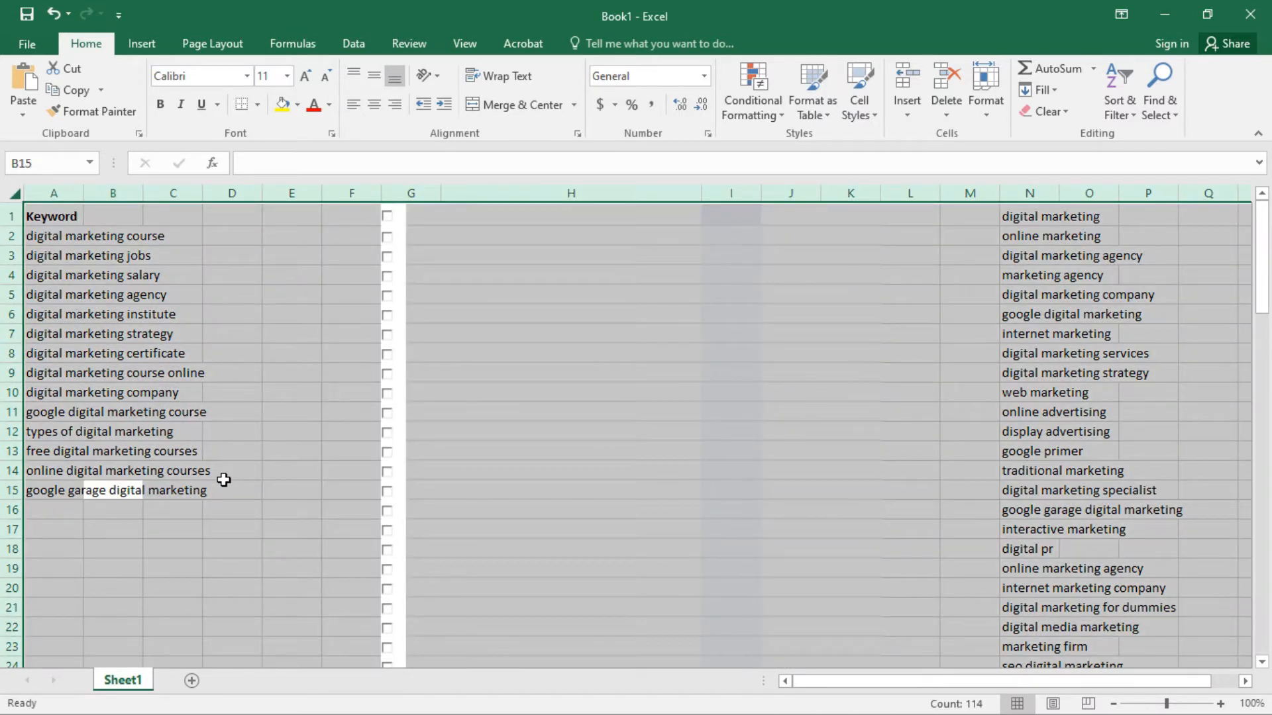
{"action": "key", "text": "Delete"}
{"action": "left_click", "coordinate": [222, 477]}
{"action": "left_click", "coordinate": [377, 241]}
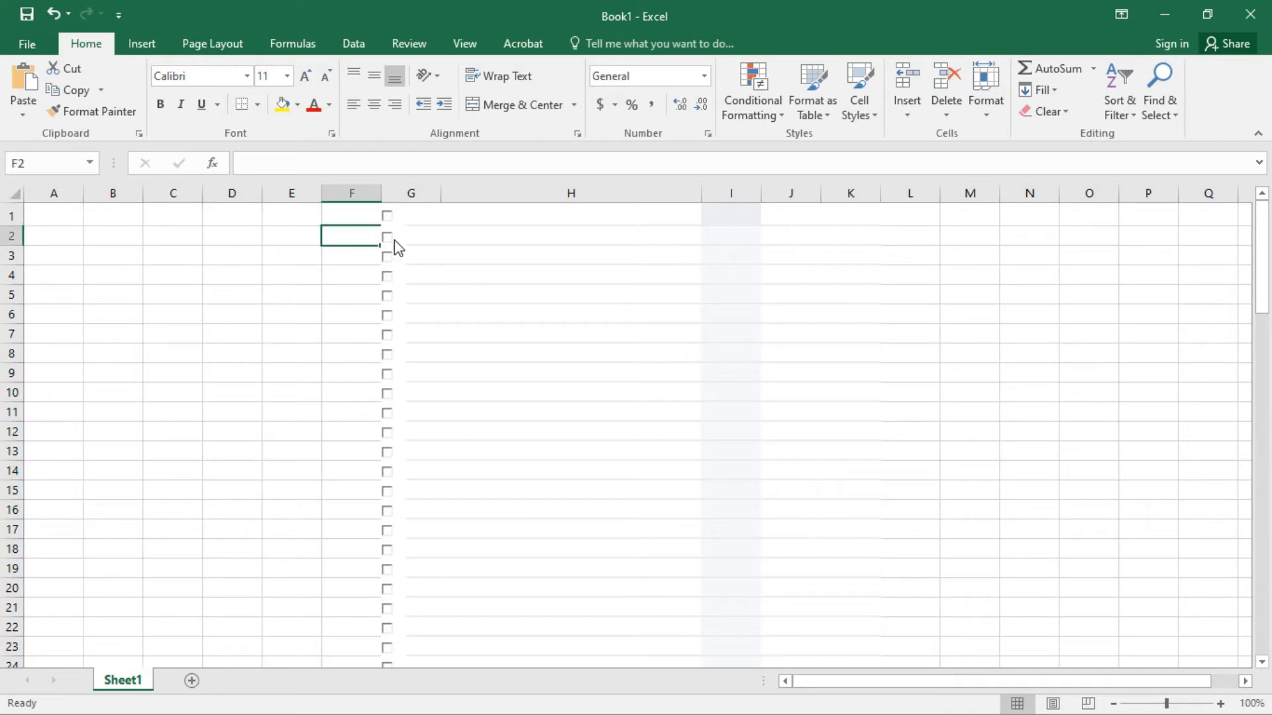
{"action": "left_click", "coordinate": [395, 240]}
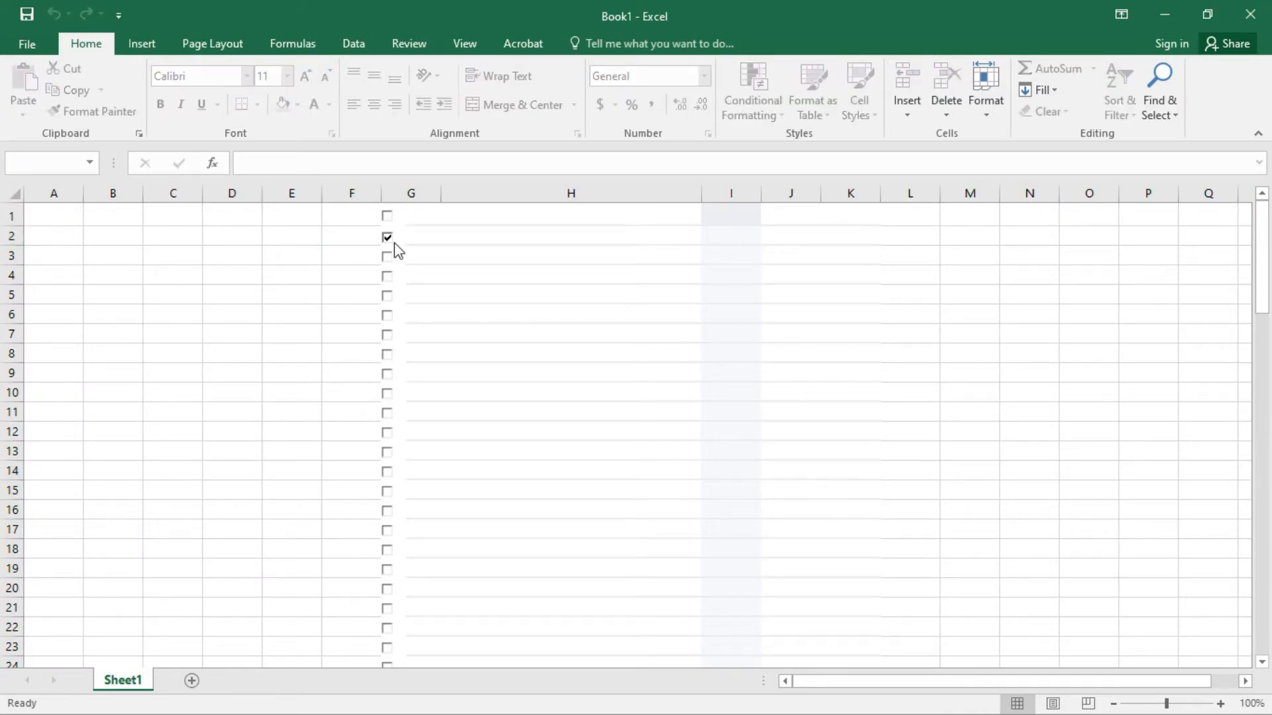
Step: Close the current workbook without saving it and create a new blank workbook in Excel
{"action": "left_click", "coordinate": [1250, 14]}
{"action": "left_click", "coordinate": [655, 386]}
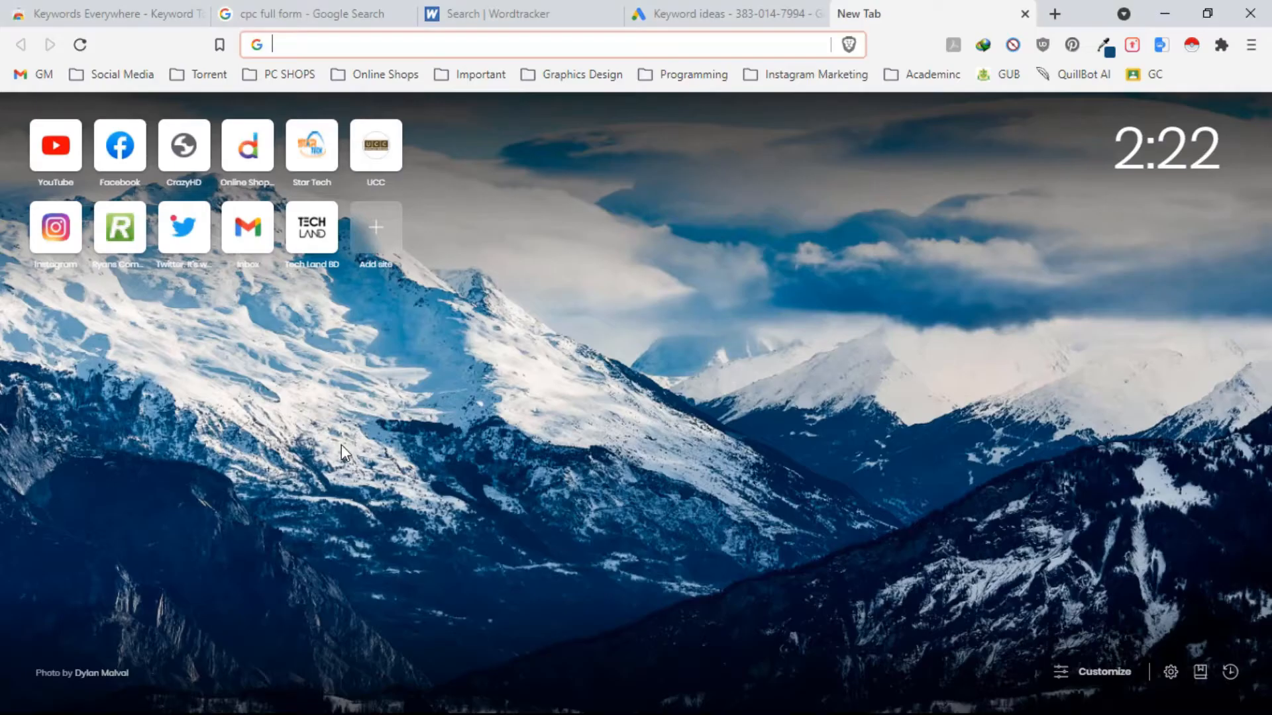
{"action": "key", "text": "super"}
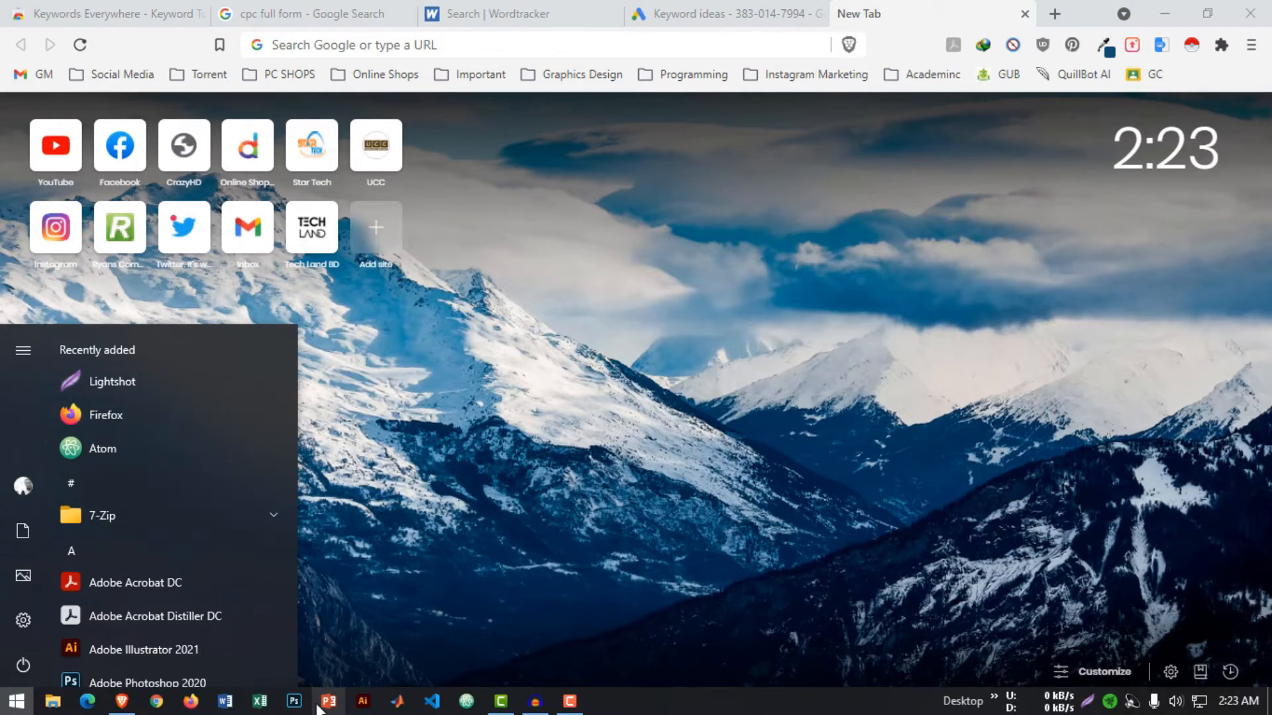
{"action": "left_click", "coordinate": [269, 694]}
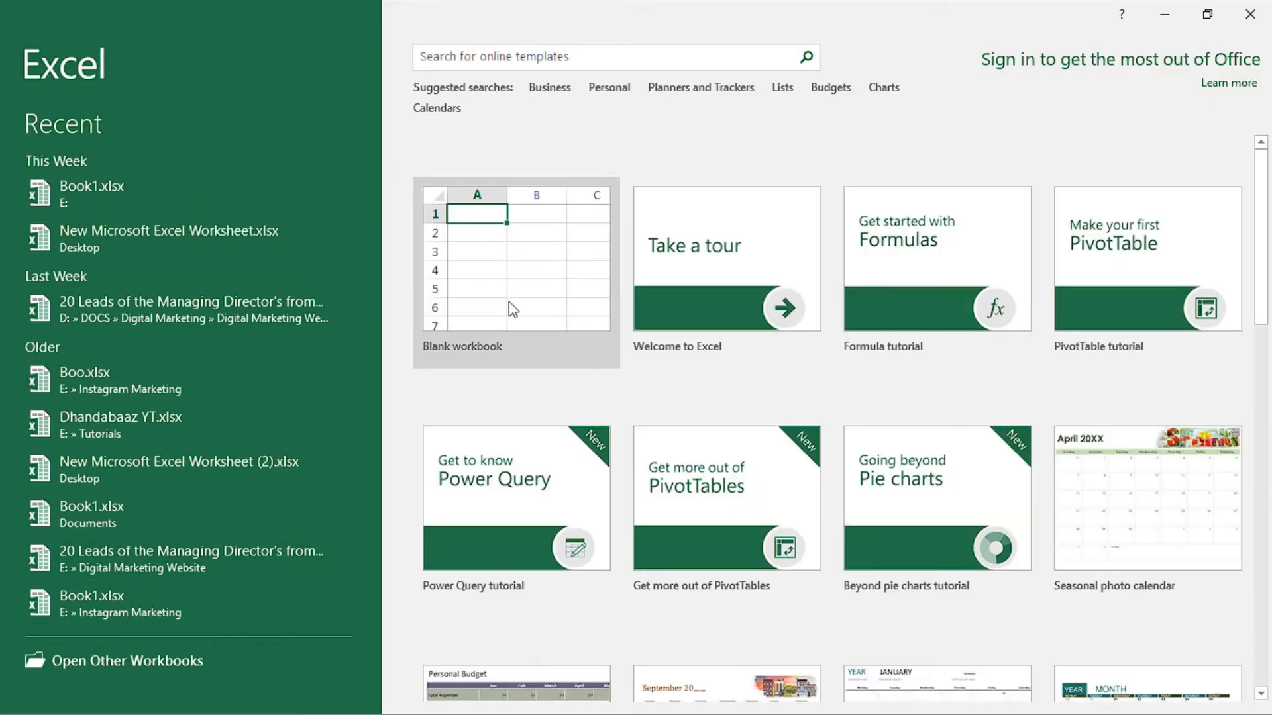
{"action": "left_click", "coordinate": [501, 334]}
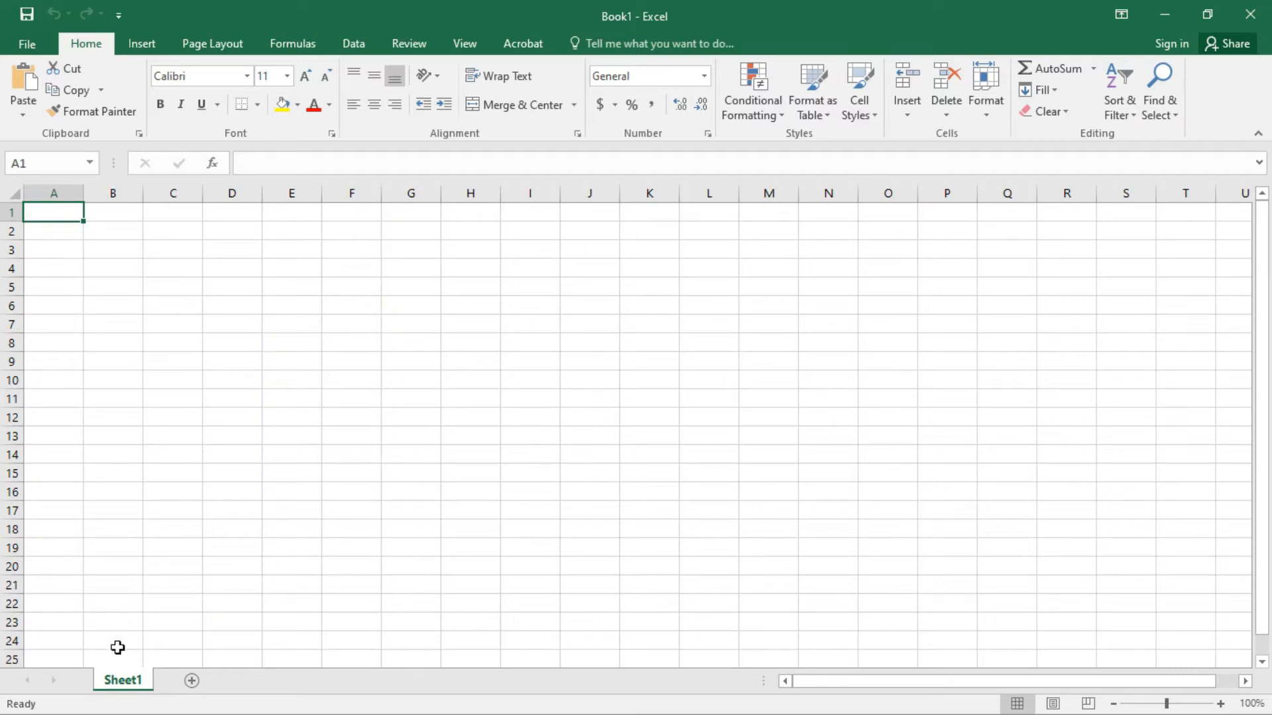
Step: Switch to the Google Ads Keyword ideas page in the browser and remove the Digital marketing search keyword
{"action": "key", "text": "super"}
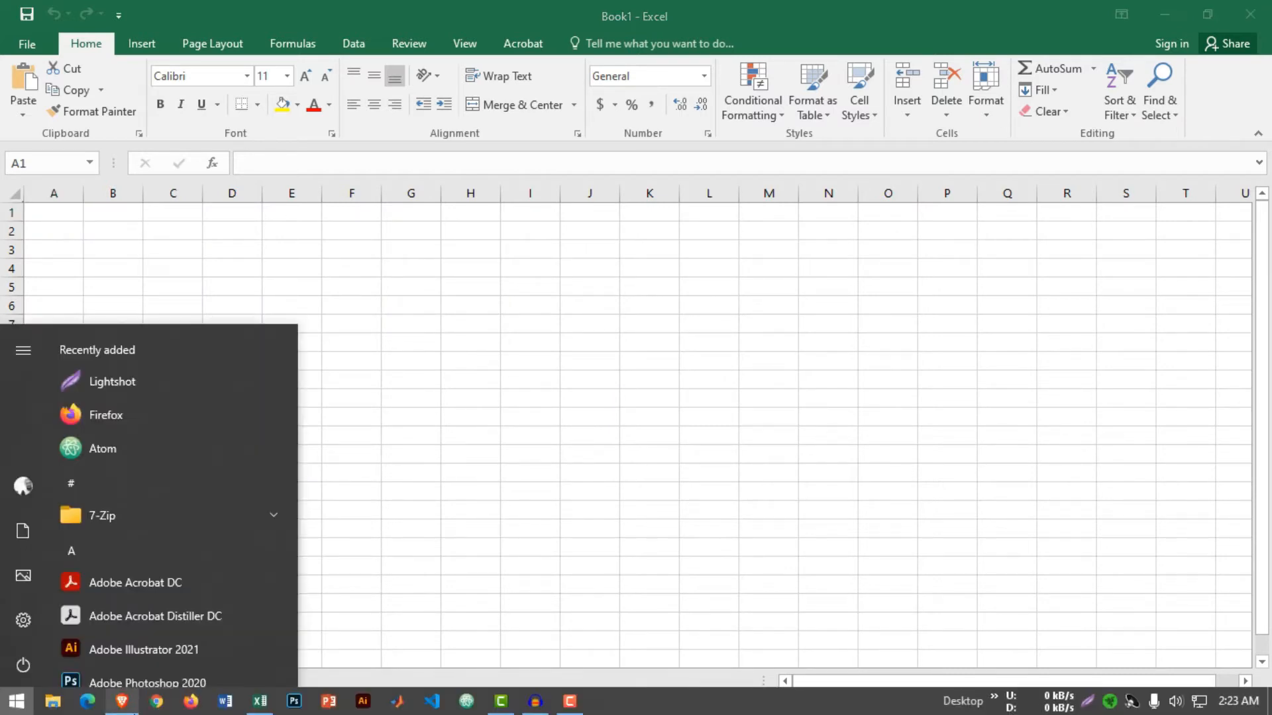
{"action": "left_click", "coordinate": [122, 701]}
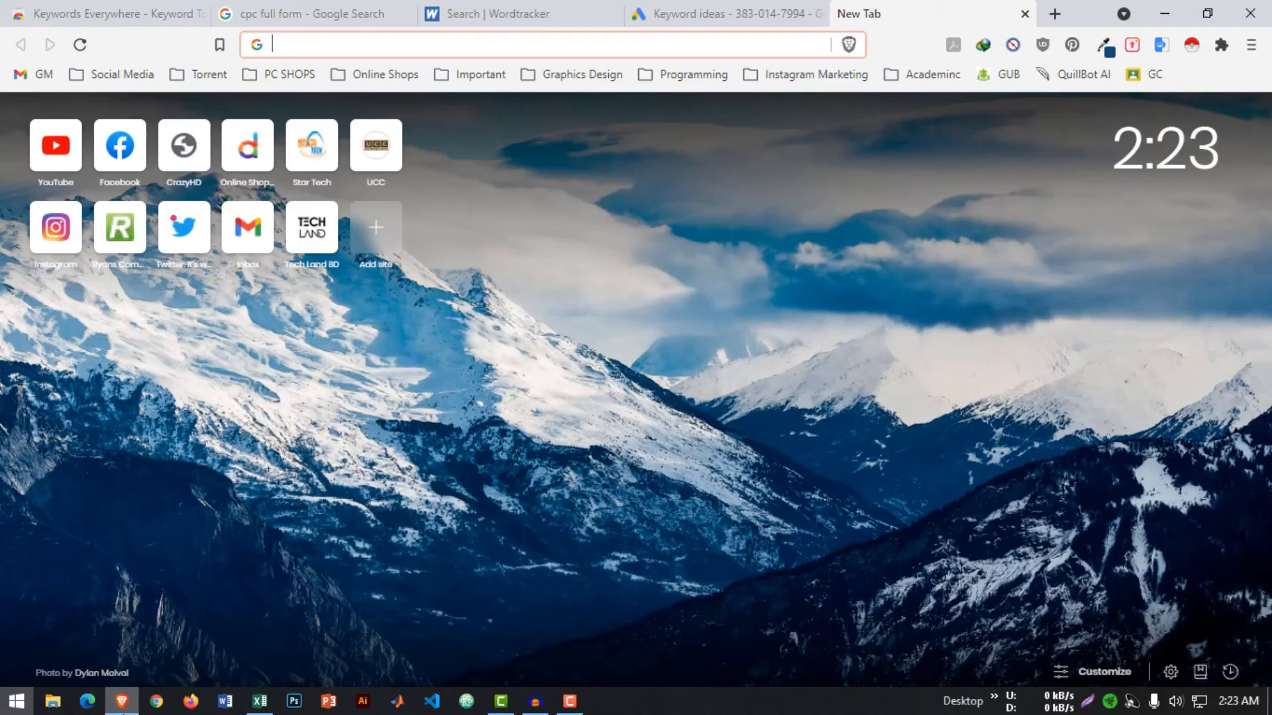
{"action": "left_click", "coordinate": [752, 10]}
{"action": "scroll", "coordinate": [351, 287], "scroll_direction": "up", "scroll_amount": 6}
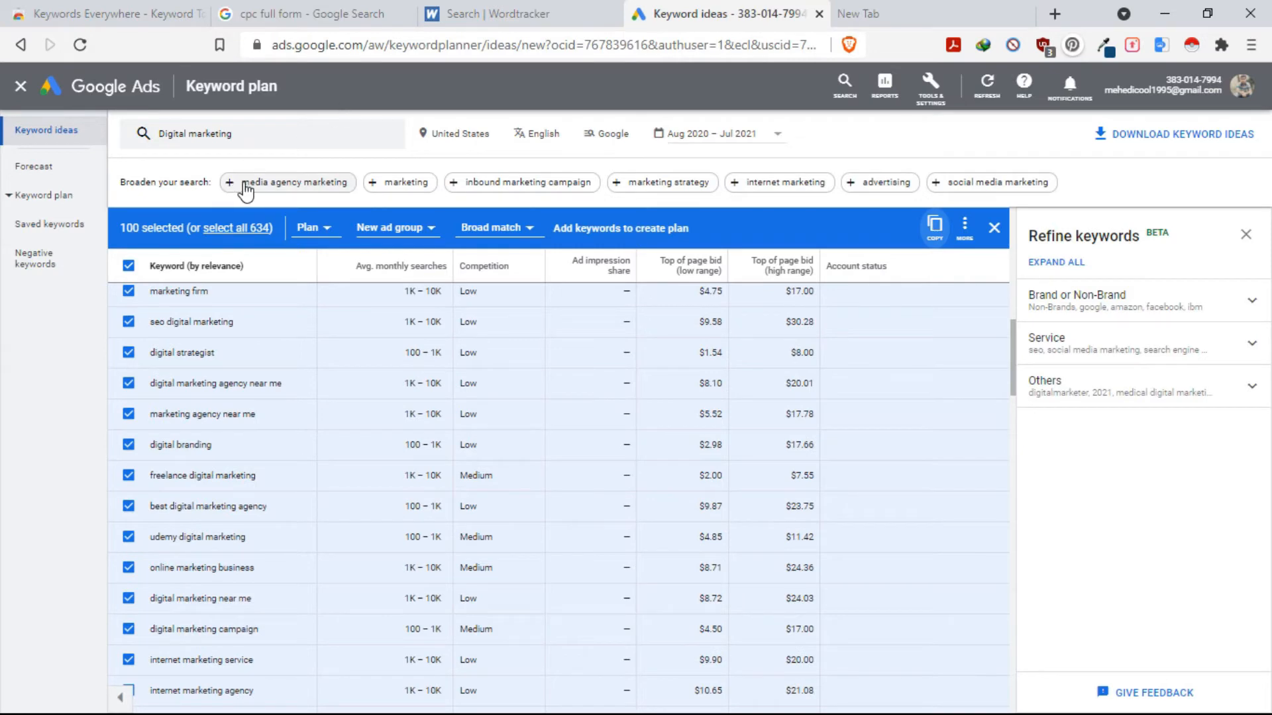
{"action": "left_click", "coordinate": [252, 140]}
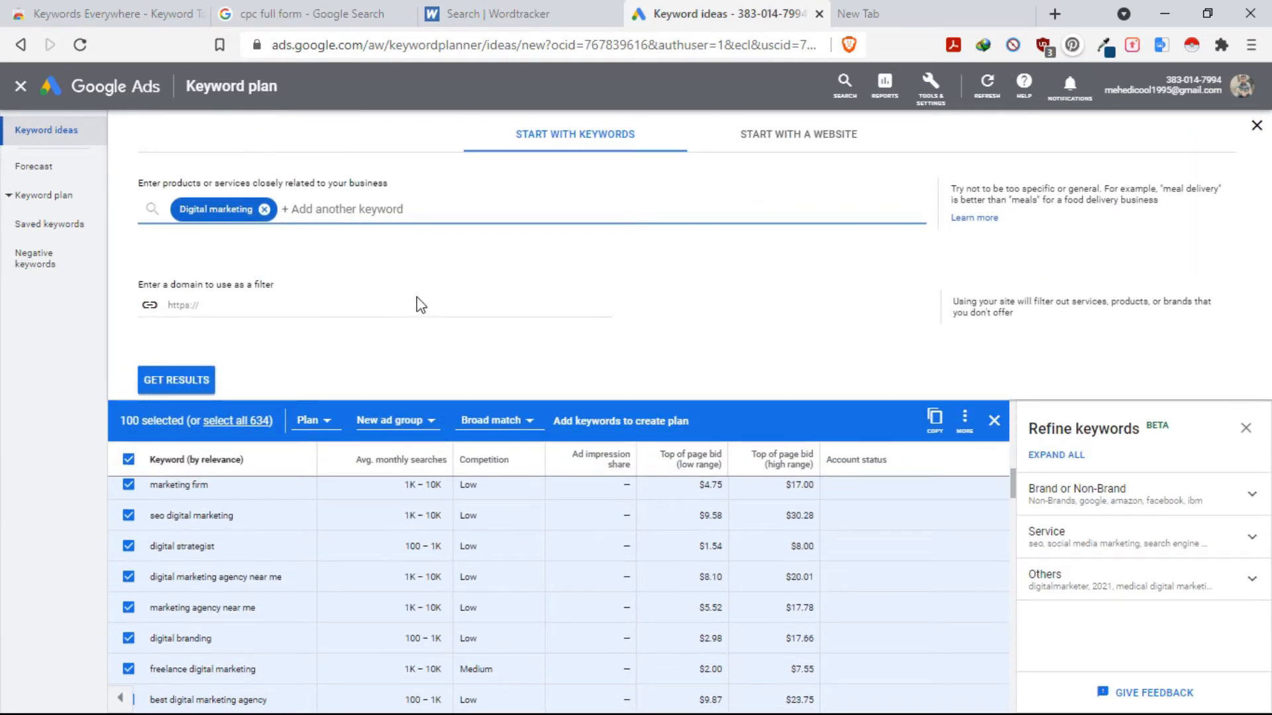
{"action": "left_click", "coordinate": [263, 209]}
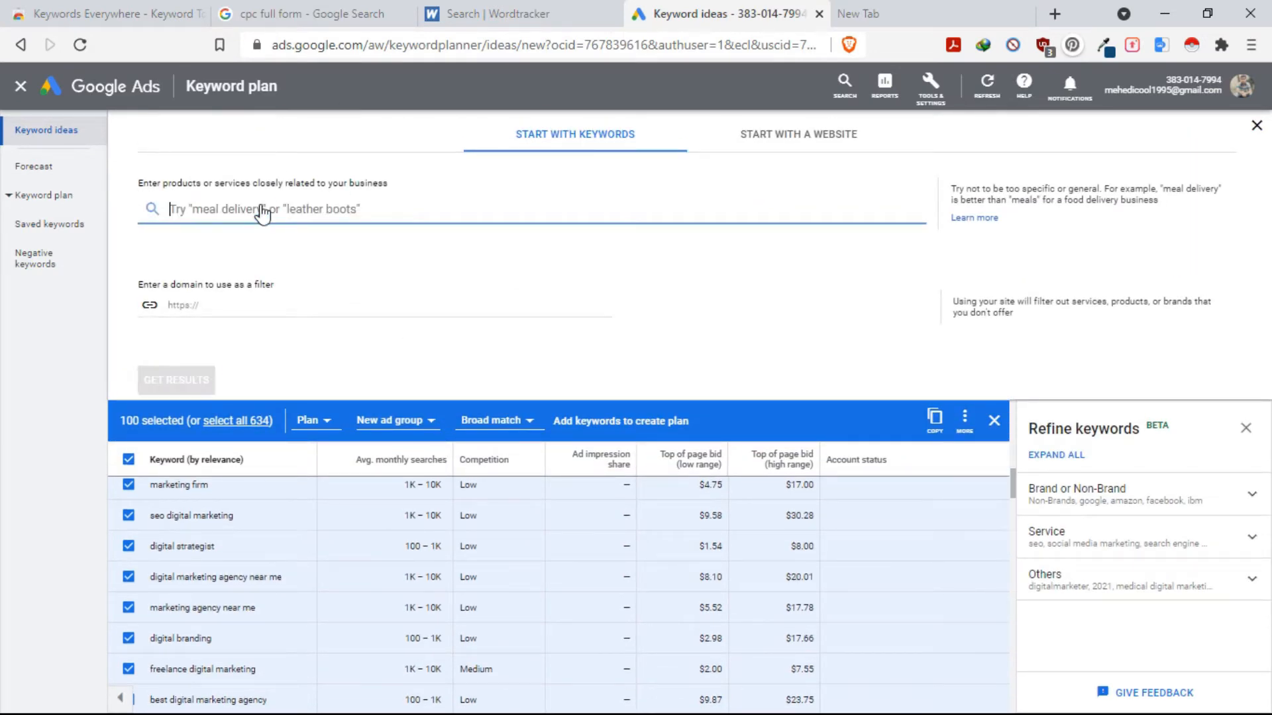
Step: Get keyword ideas for the product or service "fashion"
{"action": "type", "text": "t"}
{"action": "key", "text": "BackSpace"}
{"action": "type", "text": "ma"}
{"action": "key", "text": "BackSpace"}
{"action": "key", "text": "BackSpace"}
{"action": "type", "text": "fashion"}
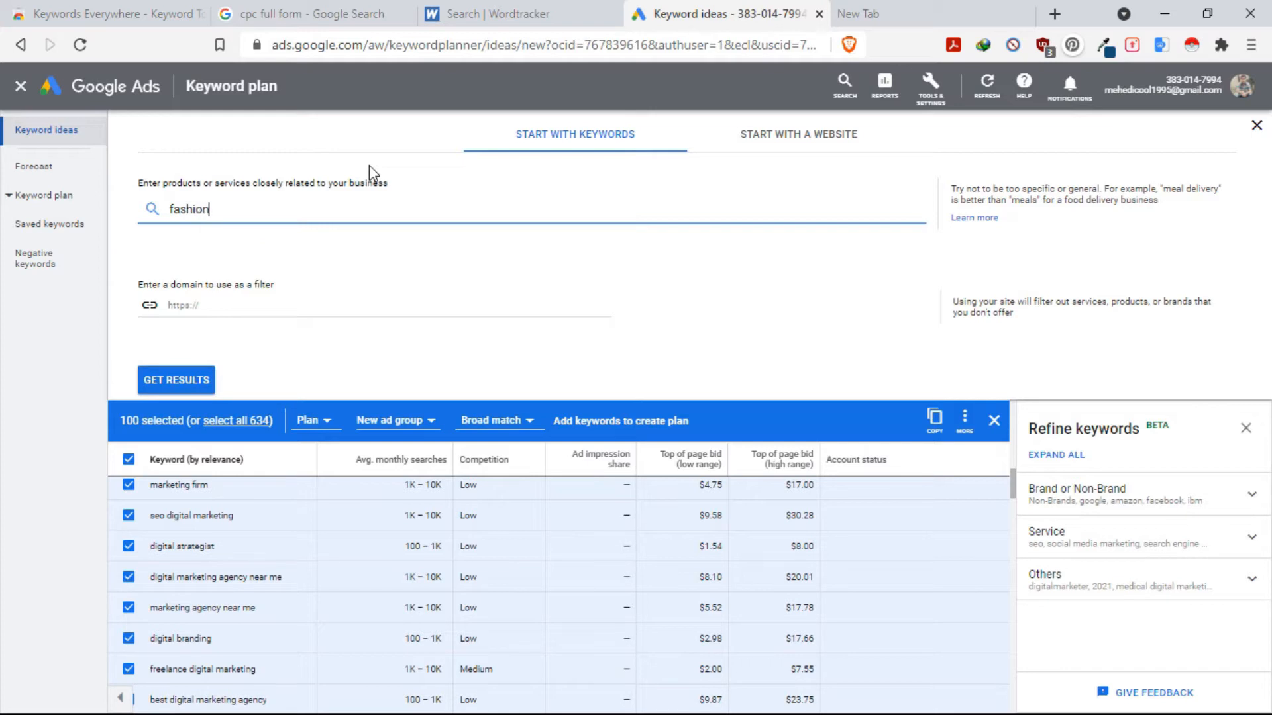
{"action": "key", "text": "Return"}
{"action": "left_click", "coordinate": [186, 385]}
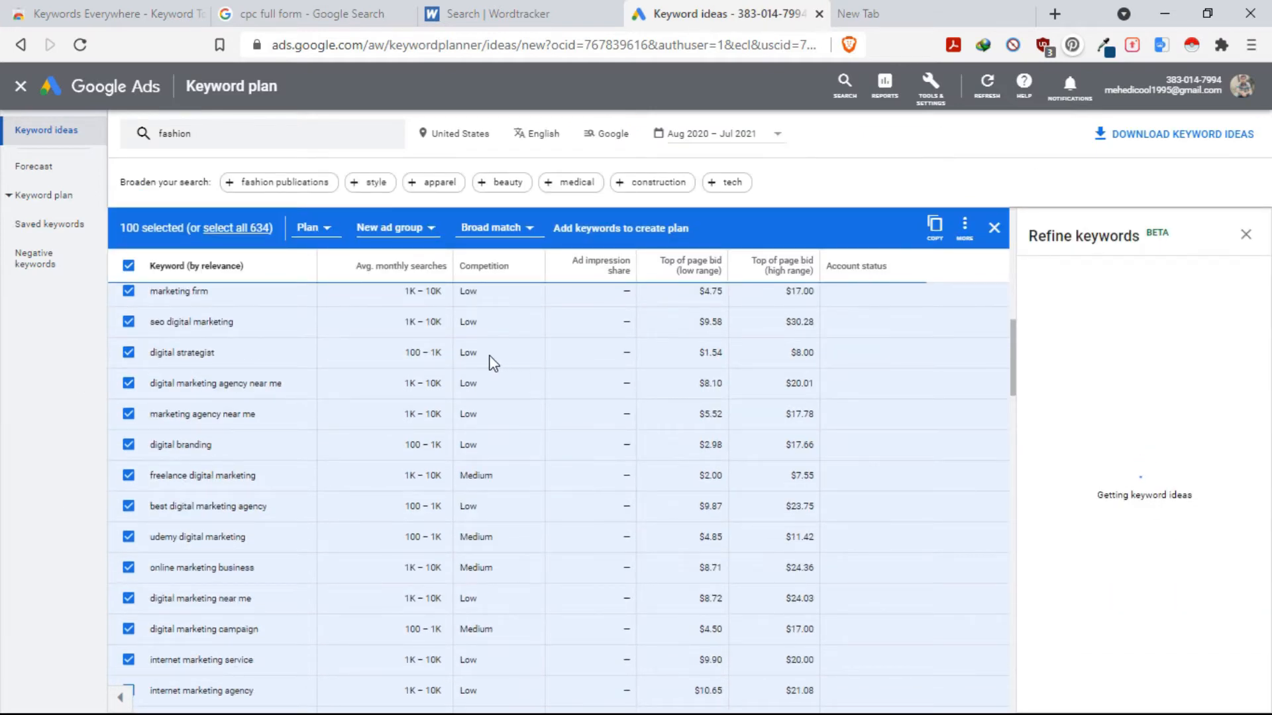
Step: Select all keyword ideas on the first results page for fashion and copy them to the clipboard
{"action": "scroll", "coordinate": [372, 398], "scroll_direction": "down", "scroll_amount": 1}
{"action": "scroll", "coordinate": [367, 423], "scroll_direction": "up", "scroll_amount": 5}
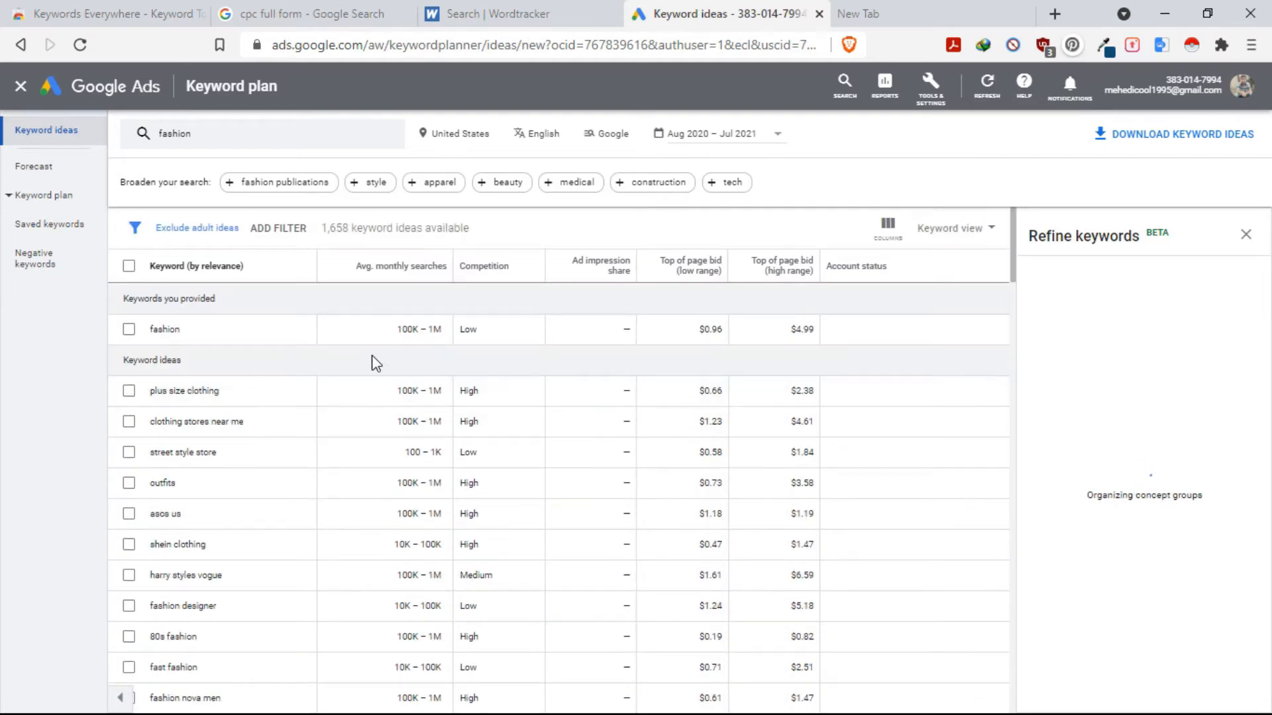
{"action": "left_click", "coordinate": [128, 266]}
{"action": "left_click", "coordinate": [129, 267]}
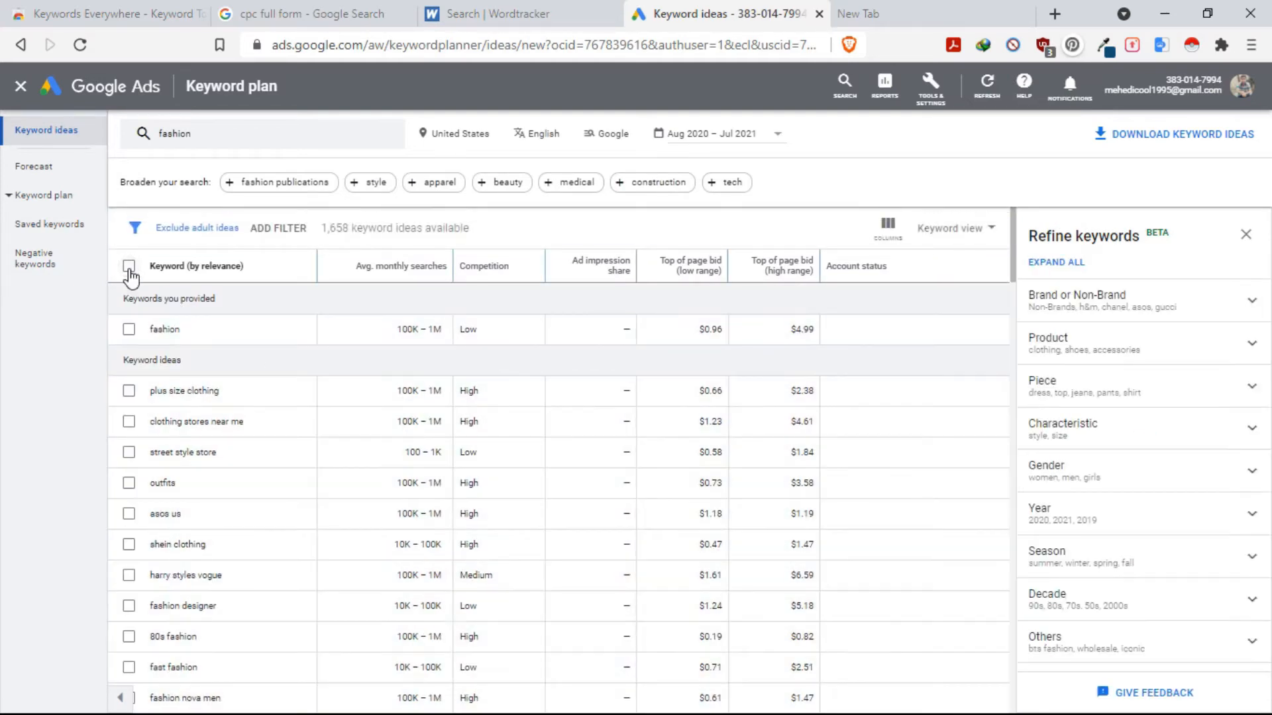
{"action": "left_click", "coordinate": [128, 268]}
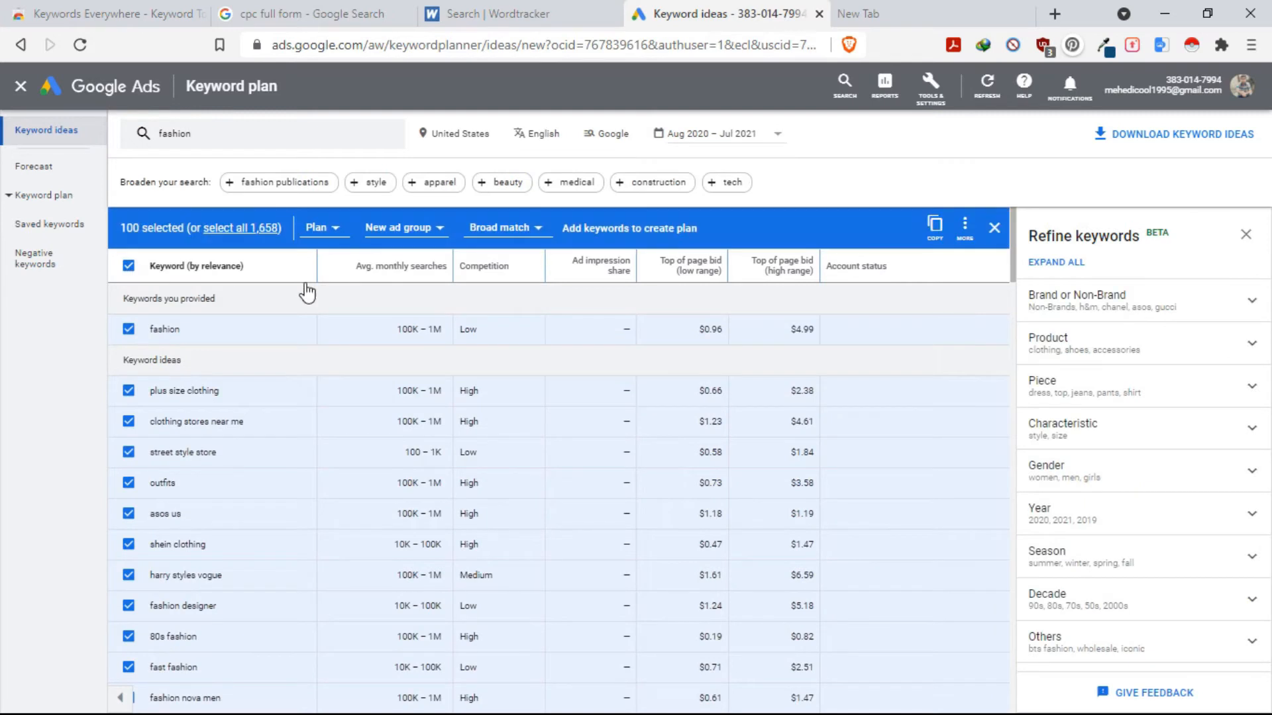
{"action": "left_click", "coordinate": [933, 225]}
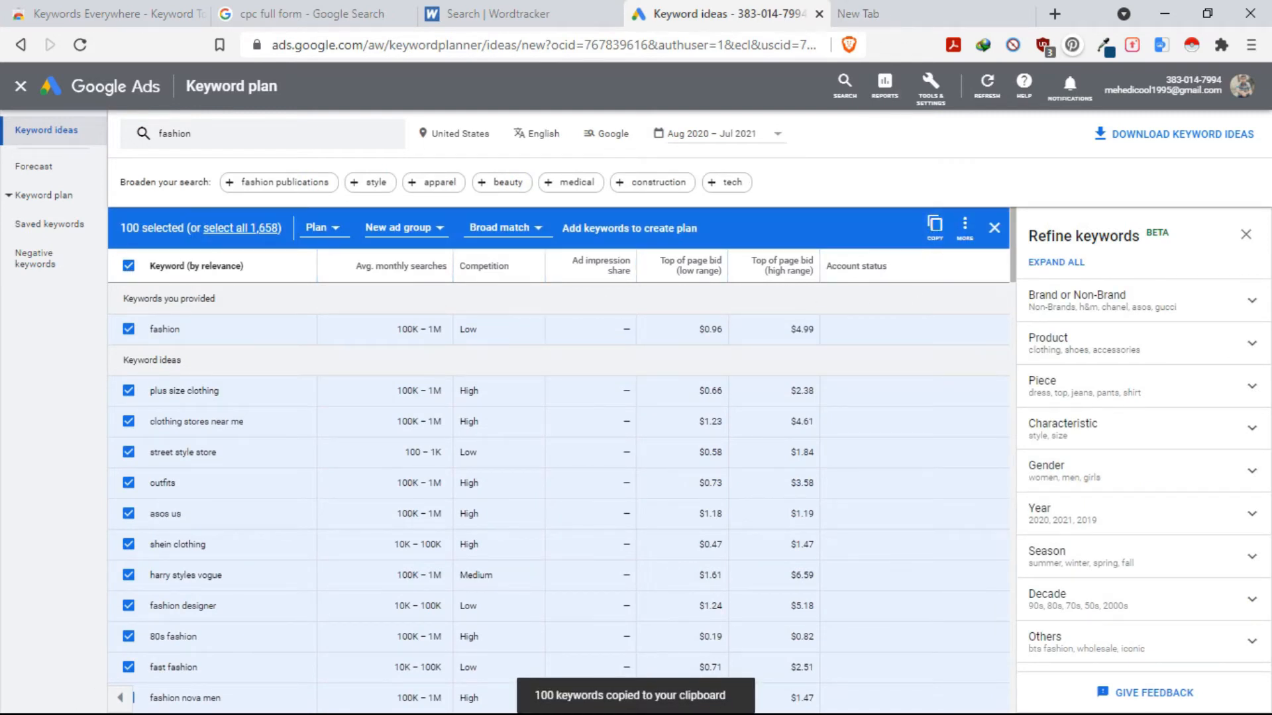
Step: Switch to the blank Excel workbook and paste the copied keywords into column A starting at A1
{"action": "key", "text": "super"}
{"action": "left_click", "coordinate": [263, 701]}
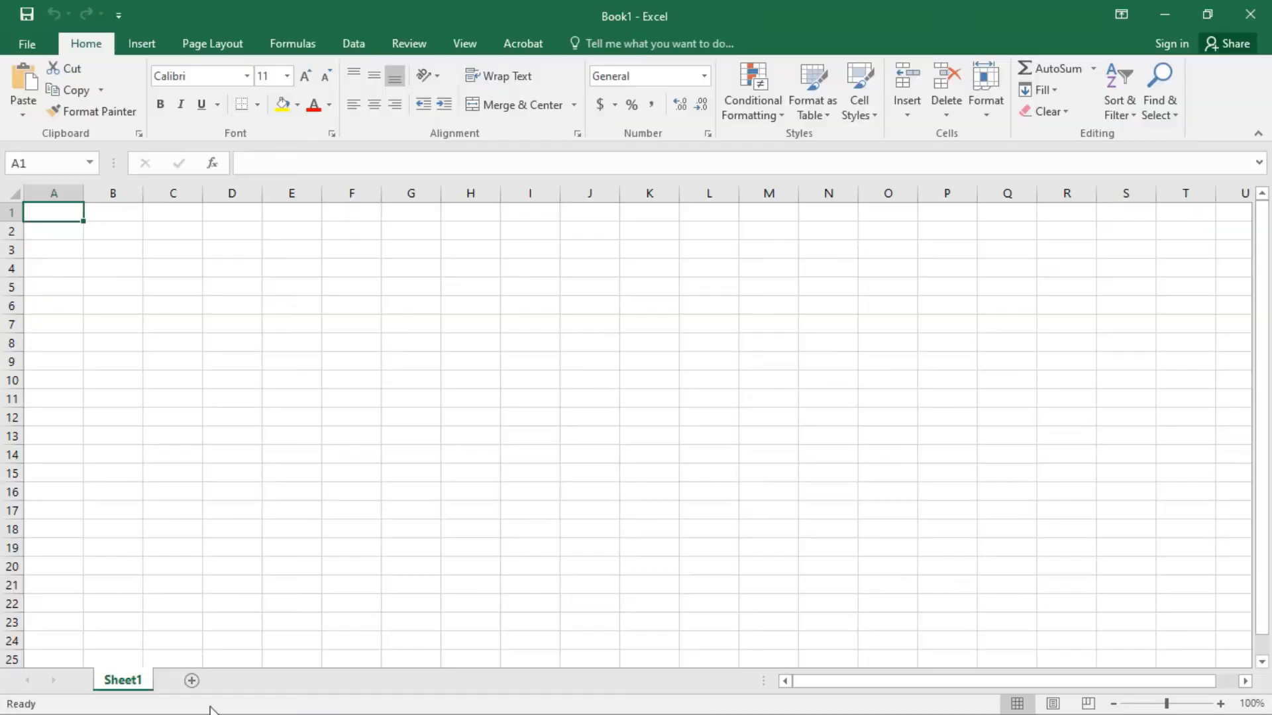
{"action": "key", "text": "ctrl+v"}
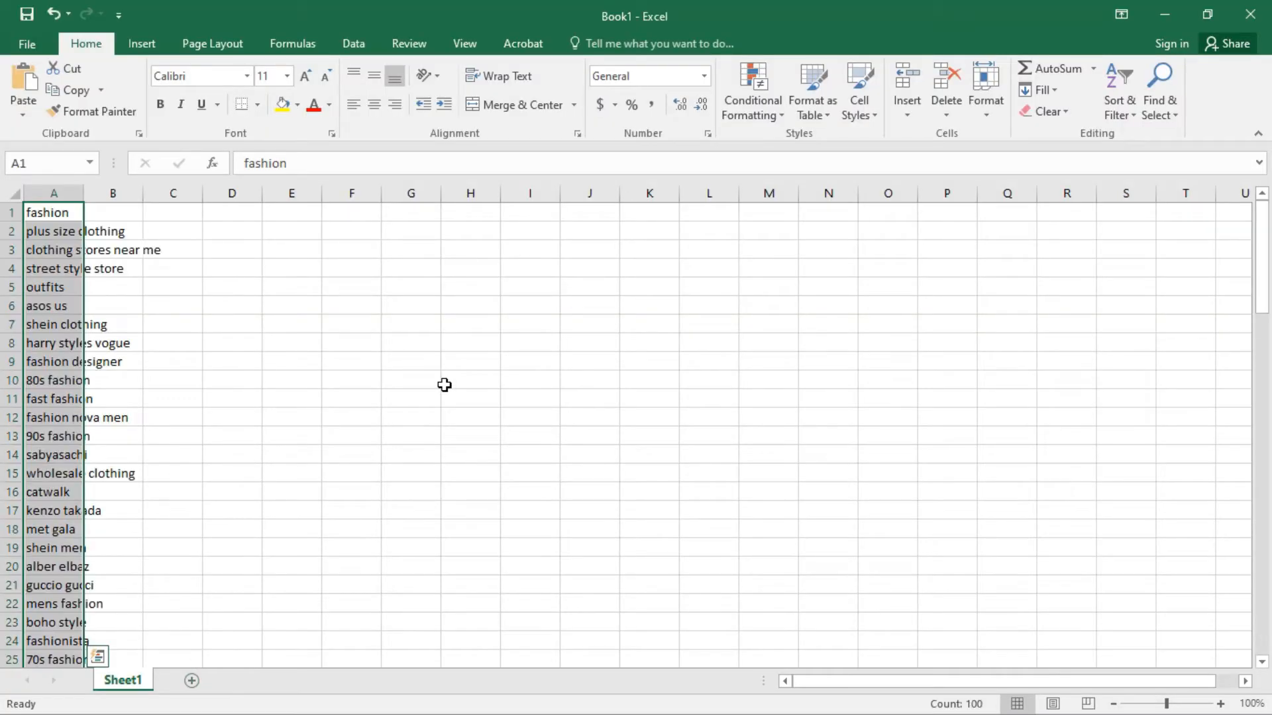
{"action": "left_click", "coordinate": [253, 332]}
{"action": "left_click", "coordinate": [50, 210]}
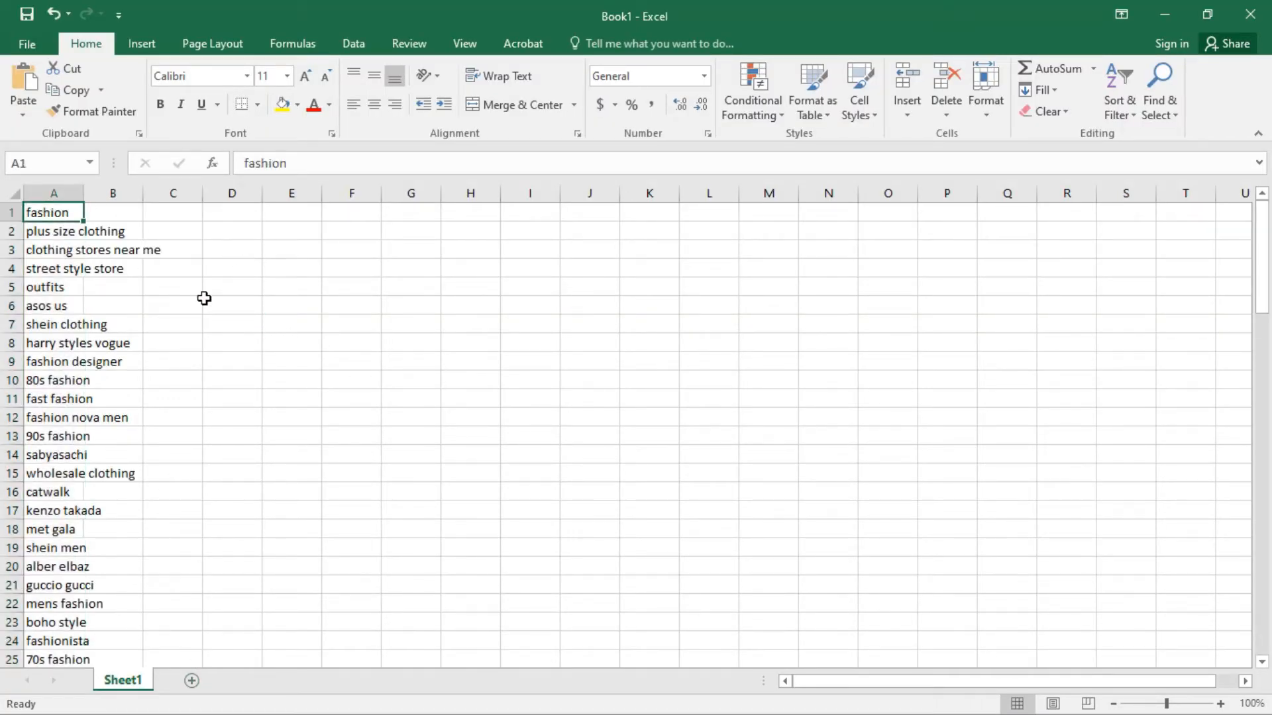
{"action": "scroll", "coordinate": [128, 499], "scroll_direction": "down", "scroll_amount": 17}
{"action": "scroll", "coordinate": [156, 557], "scroll_direction": "down", "scroll_amount": 10}
{"action": "scroll", "coordinate": [159, 560], "scroll_direction": "up", "scroll_amount": 16}
{"action": "scroll", "coordinate": [159, 560], "scroll_direction": "up", "scroll_amount": 11}
{"action": "left_click", "coordinate": [351, 214]}
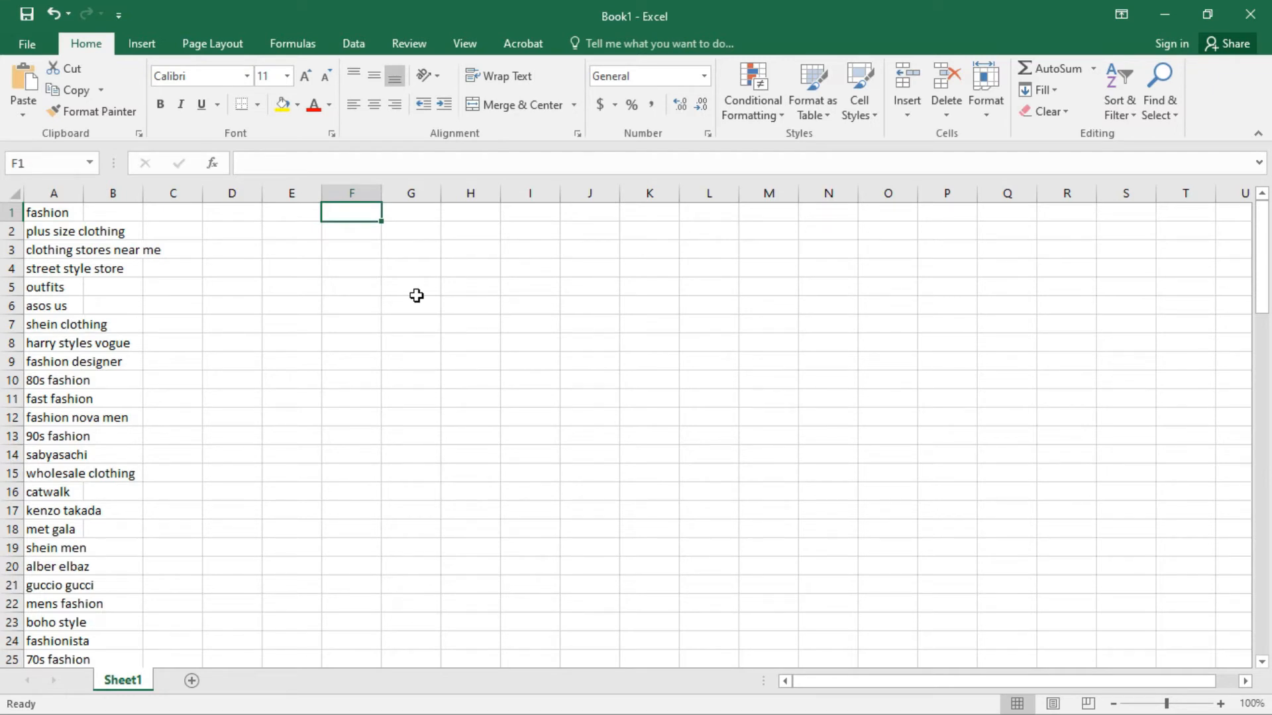
{"action": "key", "text": "Left"}
{"action": "key", "text": "Left"}
{"action": "key", "text": "Right"}
{"action": "key", "text": "Right"}
{"action": "key", "text": "Left"}
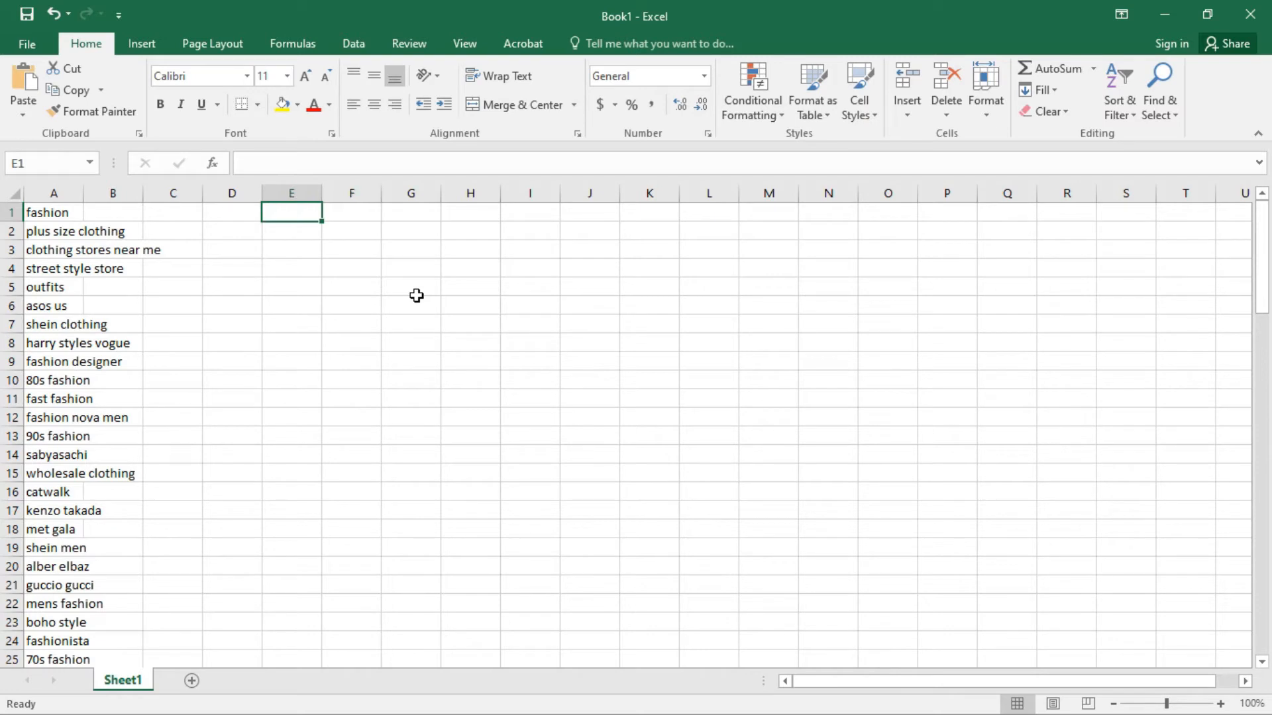
{"action": "key", "text": "Left"}
{"action": "key", "text": "Left"}
{"action": "key", "text": "Left"}
{"action": "key", "text": "Left"}
{"action": "key", "text": "Right"}
{"action": "key", "text": "Right"}
{"action": "key", "text": "Right"}
{"action": "key", "text": "Right"}
{"action": "key", "text": "Right"}
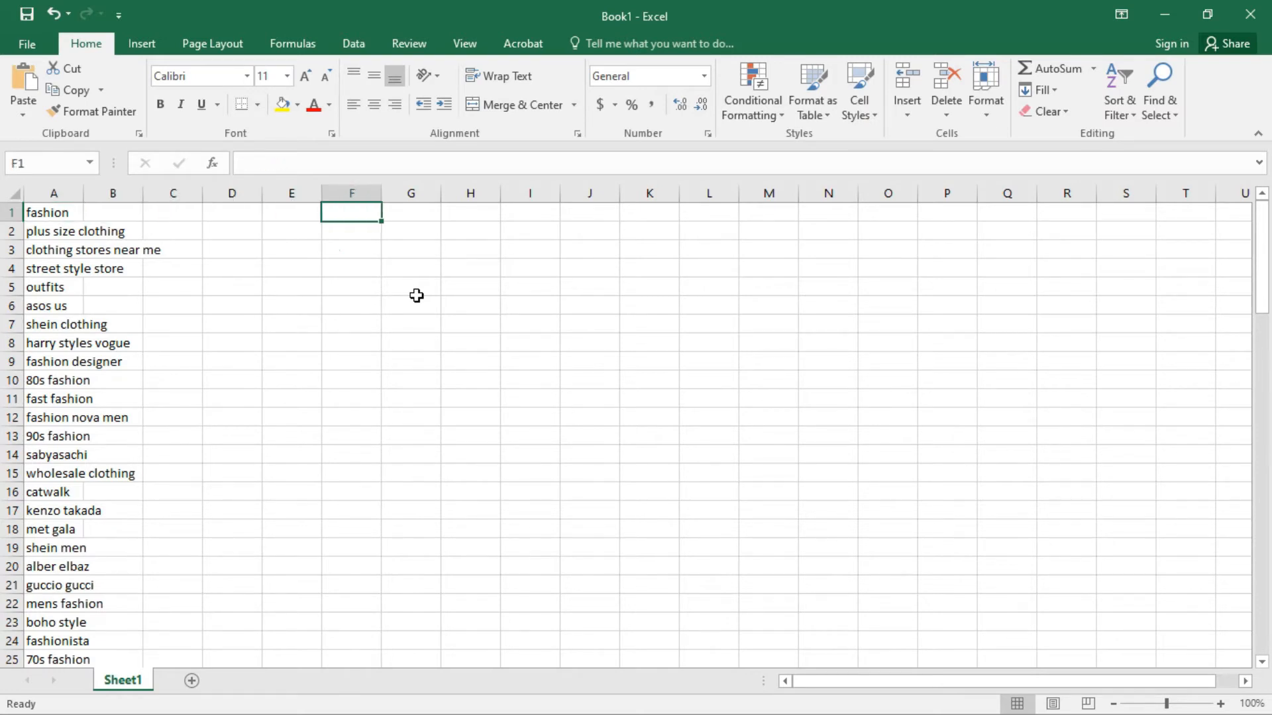
Step: Enter the heading "hashtag types" in cell E1 and the first example "1. #fashion" in E2
{"action": "key", "text": "Left"}
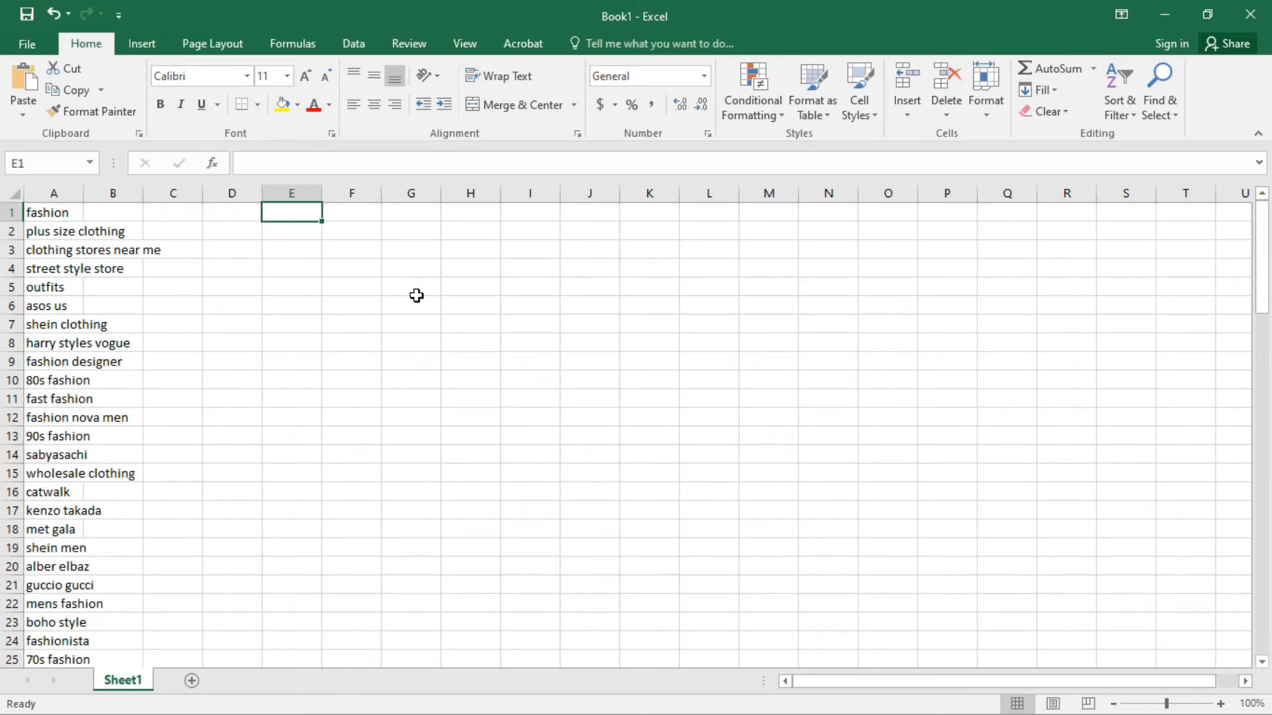
{"action": "type", "text": "hashtag types"}
{"action": "key", "text": "Return"}
{"action": "key", "text": "Right"}
{"action": "key", "text": "Left"}
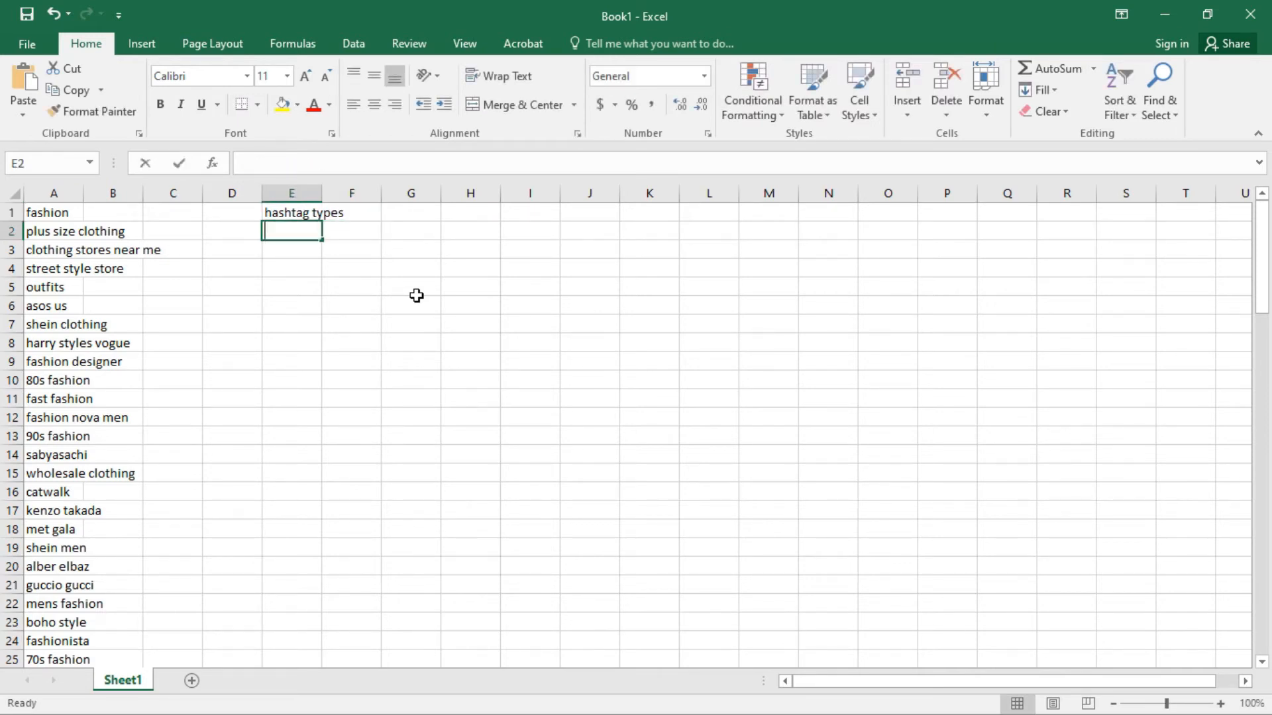
{"action": "type", "text": "1."}
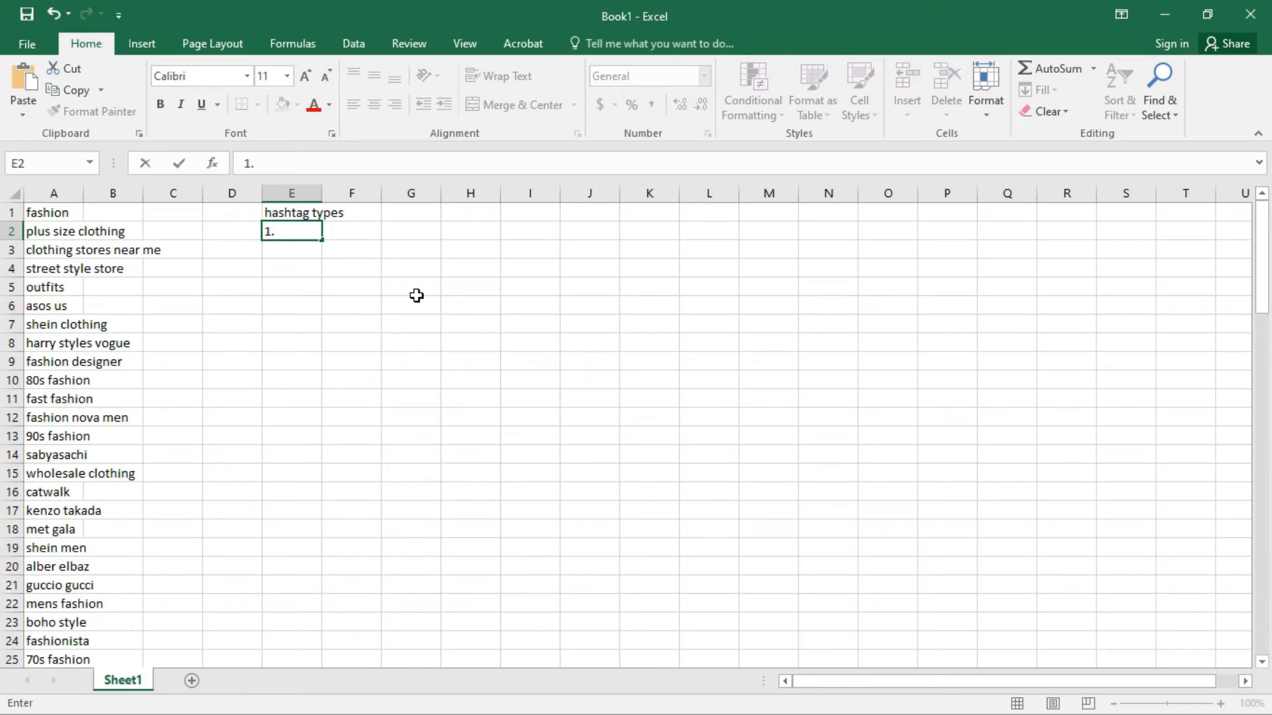
{"action": "type", "text": " #fashion"}
{"action": "key", "text": "Return"}
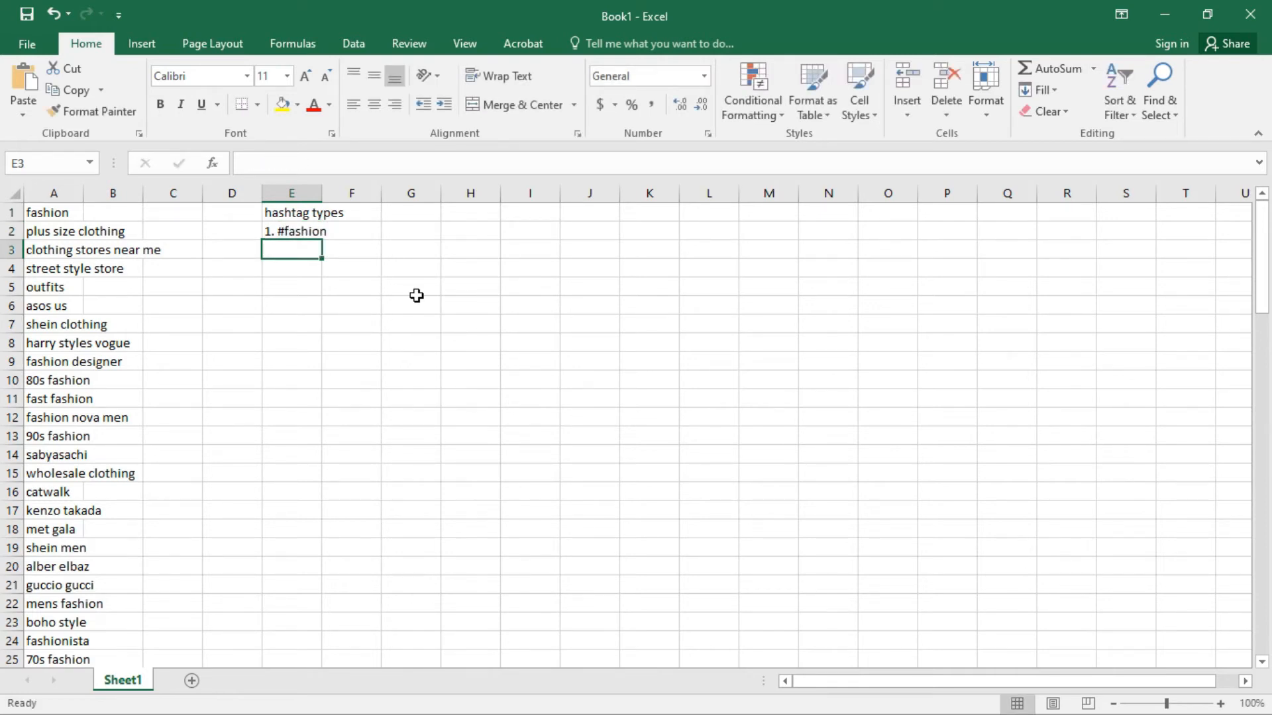
{"action": "key", "text": "Left"}
{"action": "key", "text": "Left"}
{"action": "key", "text": "Left"}
{"action": "key", "text": "Down"}
{"action": "key", "text": "Left"}
{"action": "key", "text": "Right"}
{"action": "key", "text": "Up"}
{"action": "key", "text": "Right"}
{"action": "key", "text": "Right"}
{"action": "key", "text": "Right"}
Step: Enter the second hashtag example "2.#fasionstyle" in cell E3
{"action": "type", "text": "2"}
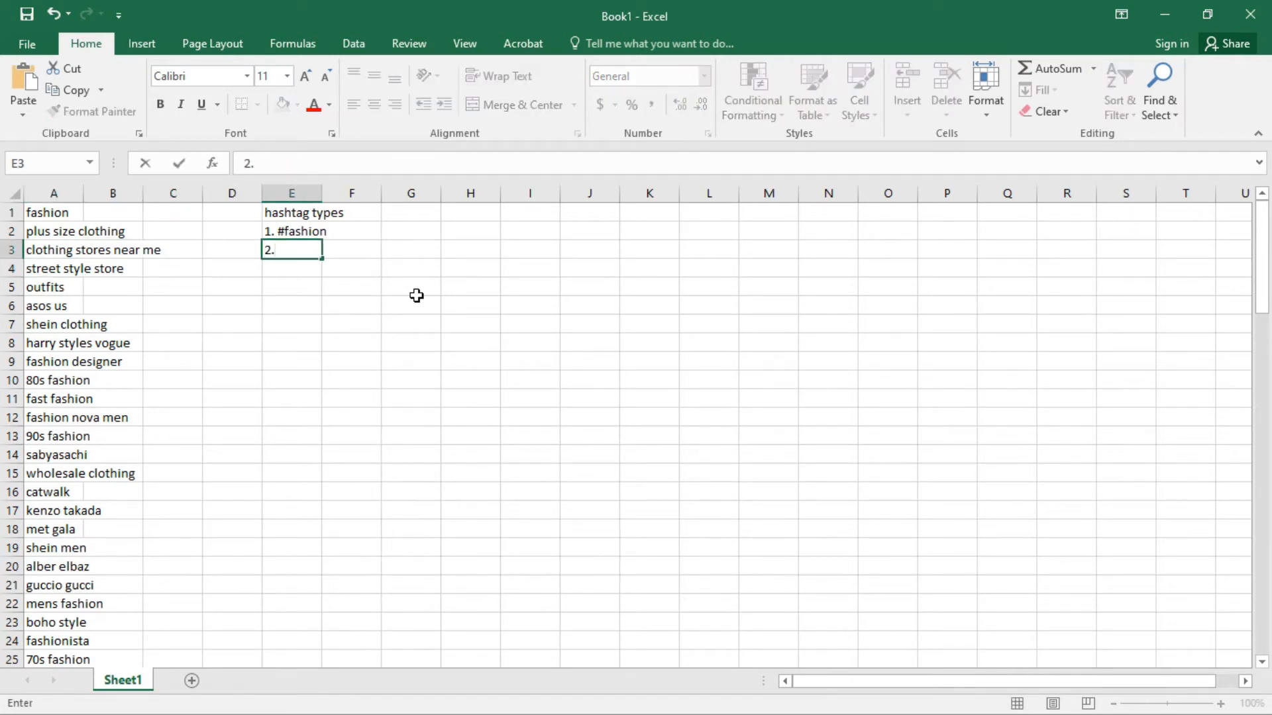
{"action": "type", "text": ".#fasionstylle"}
{"action": "key", "text": "BackSpace"}
{"action": "key", "text": "BackSpace"}
{"action": "type", "text": "e"}
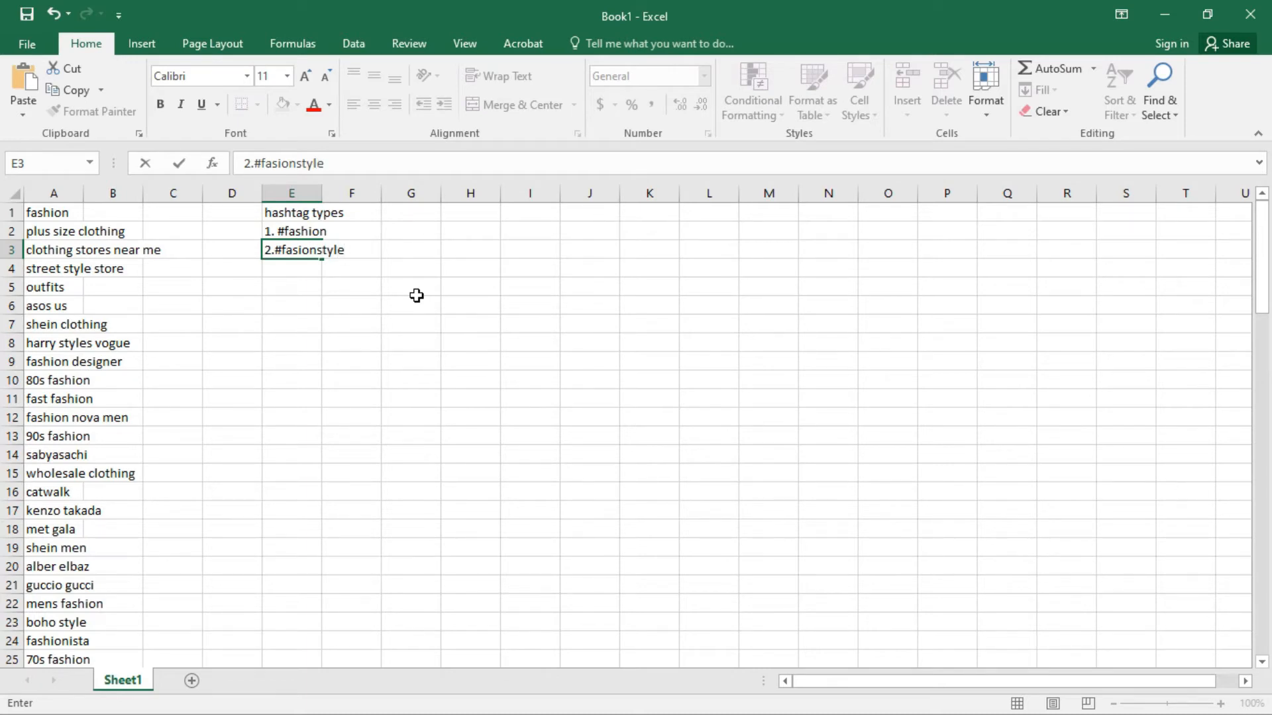
{"action": "key", "text": "Return"}
{"action": "key", "text": "Up"}
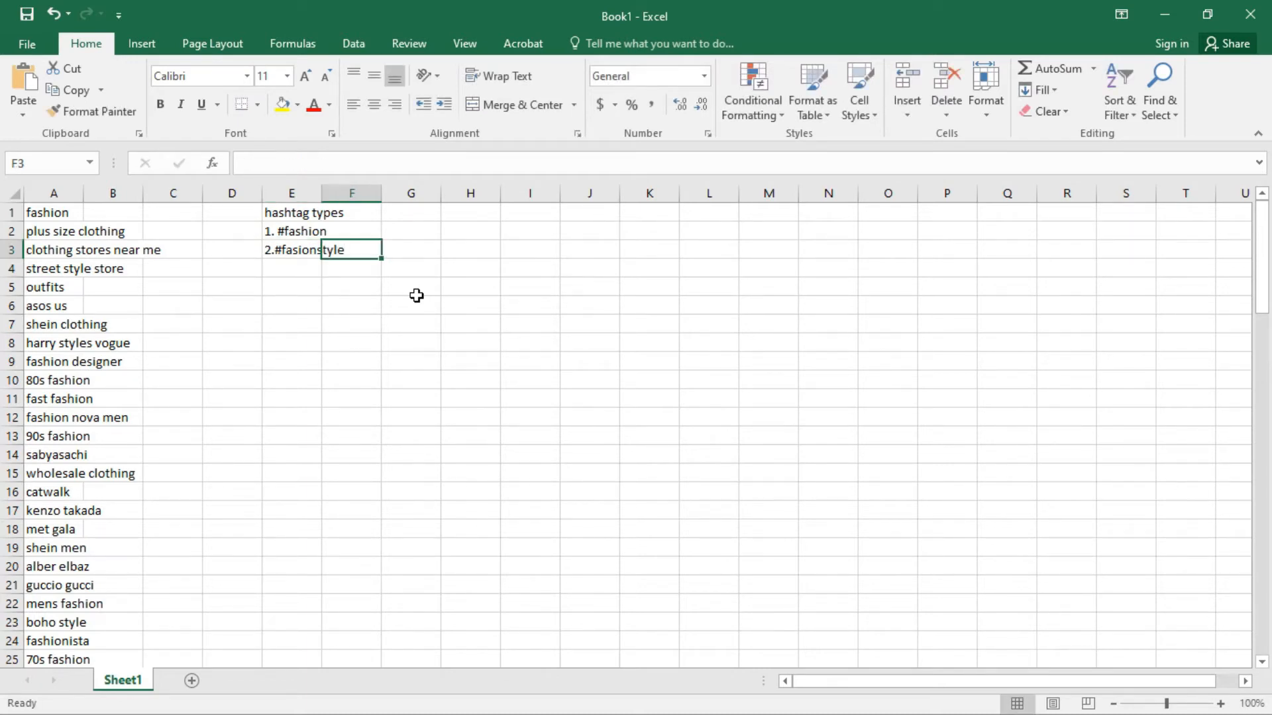
Step: Copy the E3 hashtag into cell E4 and insert an underscore so the copy reads "2.#fasion_style"
{"action": "key", "text": "Right"}
{"action": "key", "text": "Left"}
{"action": "key", "text": "Right"}
{"action": "key", "text": "Left"}
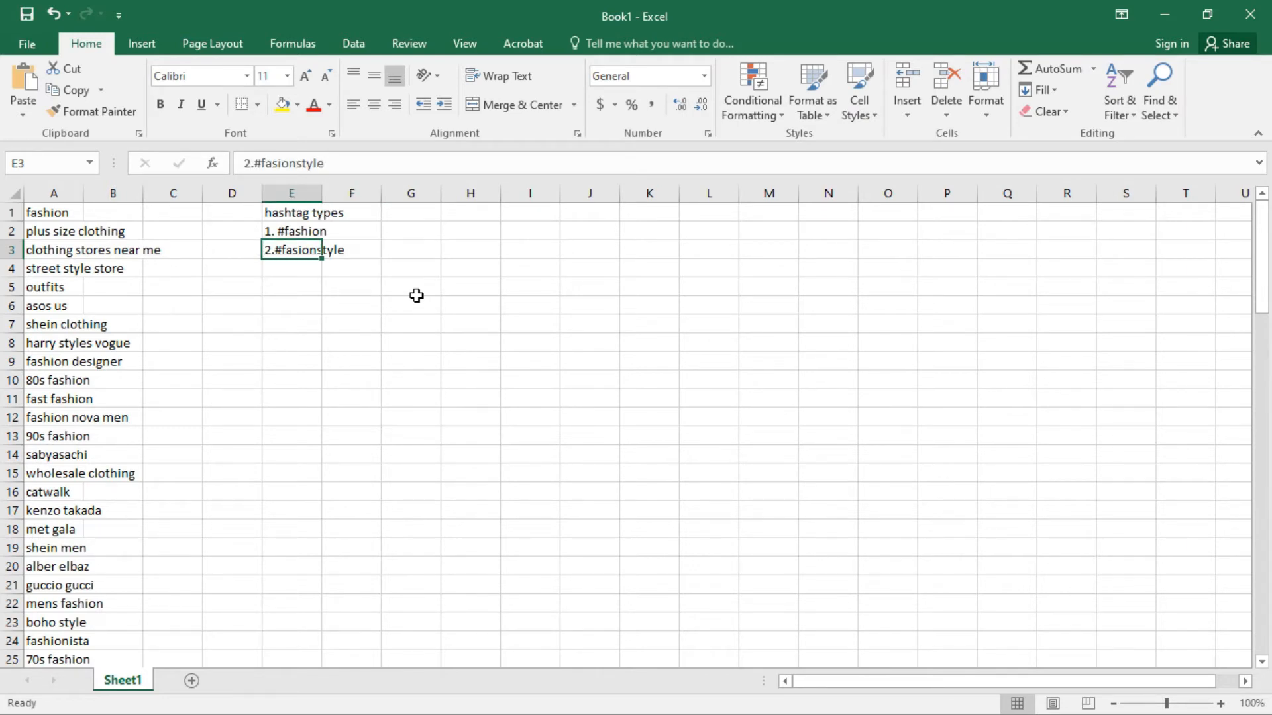
{"action": "key", "text": "ctrl+c"}
{"action": "key", "text": "Down"}
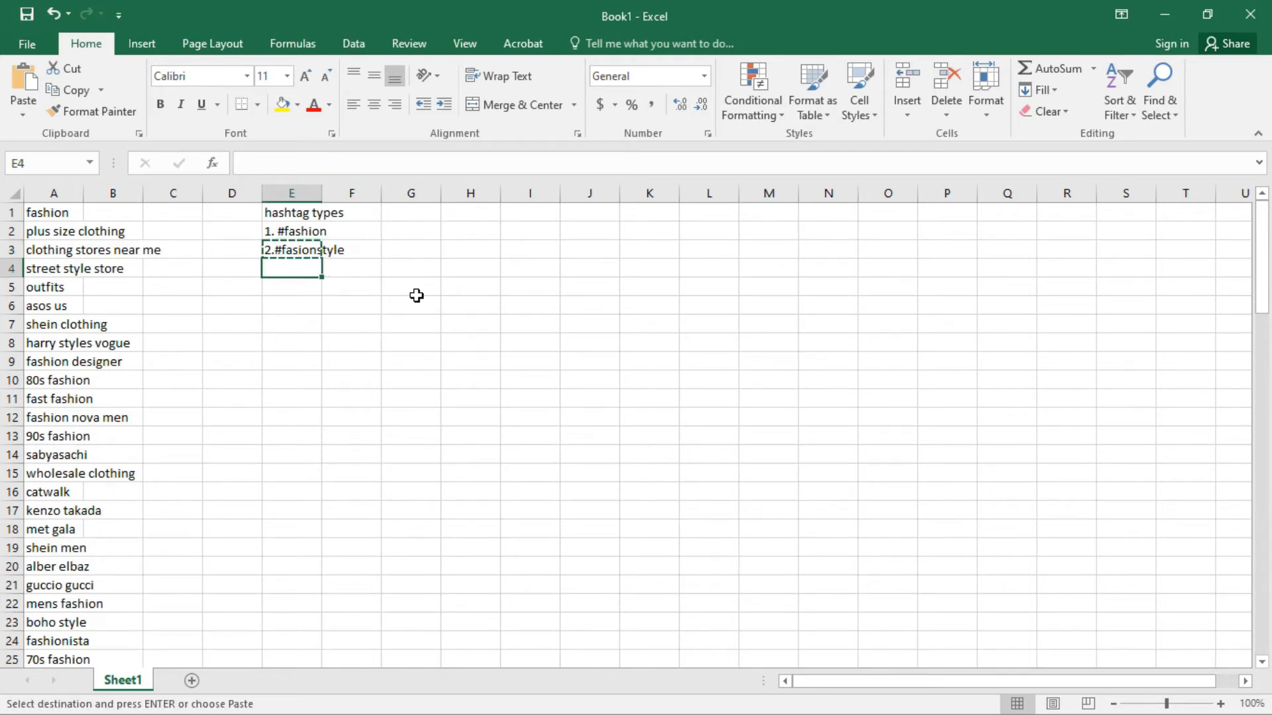
{"action": "key", "text": "ctrl+v"}
{"action": "key", "text": "F2"}
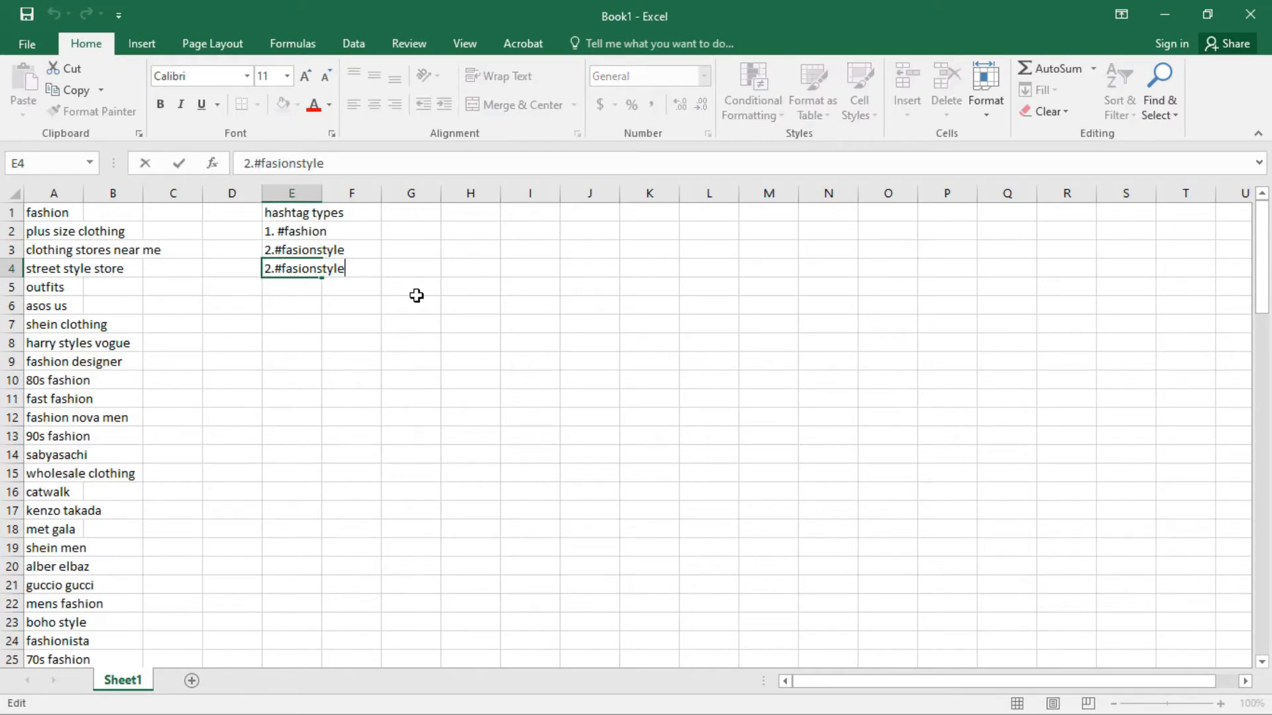
{"action": "type", "text": "_"}
{"action": "key", "text": "Return"}
{"action": "key", "text": "Up"}
{"action": "key", "text": "Up"}
{"action": "key", "text": "Up"}
{"action": "key", "text": "Down"}
{"action": "key", "text": "Down"}
{"action": "key", "text": "Up"}
{"action": "key", "text": "Up"}
{"action": "key", "text": "Down"}
{"action": "key", "text": "Down"}
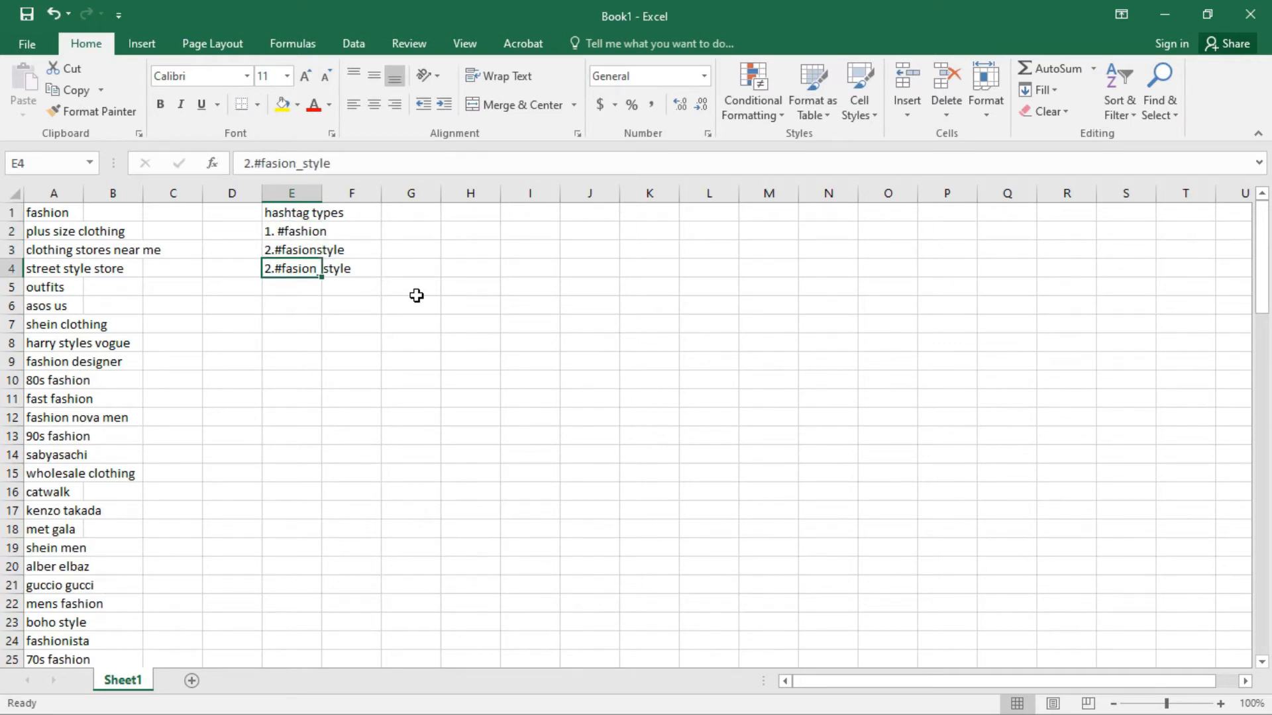
Step: Enter the third hashtag example "3.#fashionStyle" in cell E5
{"action": "key", "text": "Down"}
{"action": "type", "text": "3."}
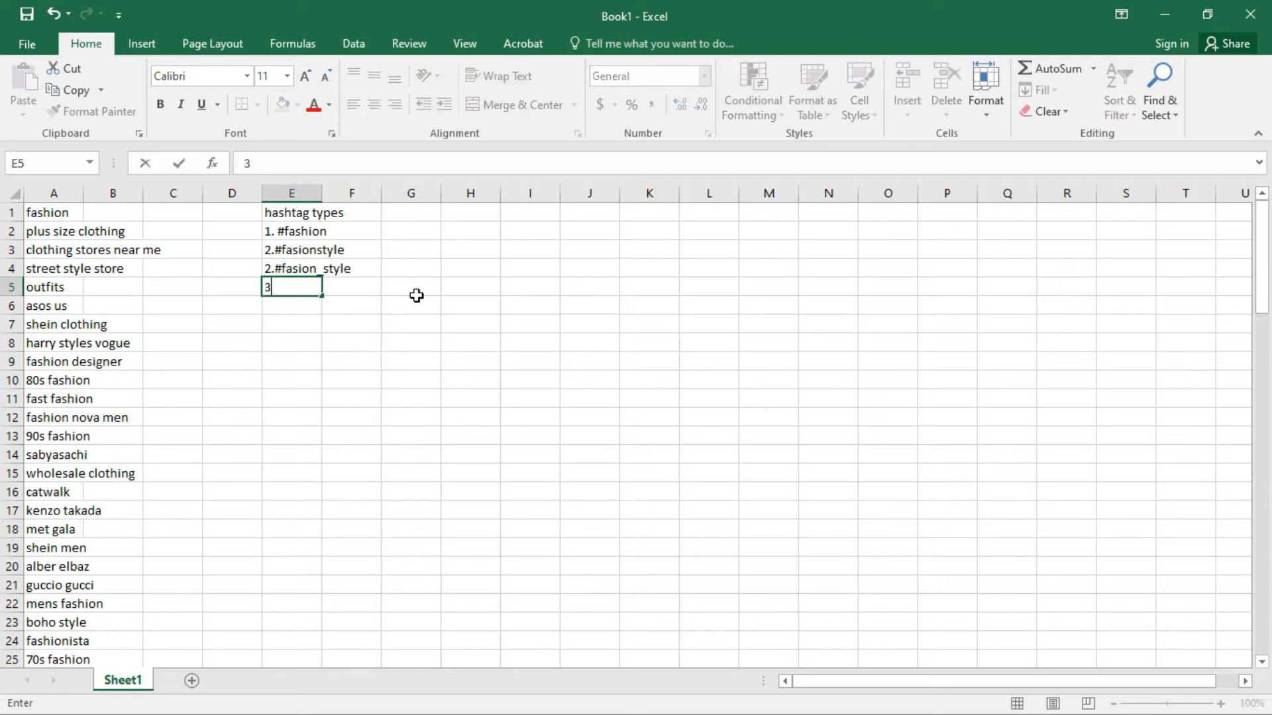
{"action": "type", "text": "#fashion"}
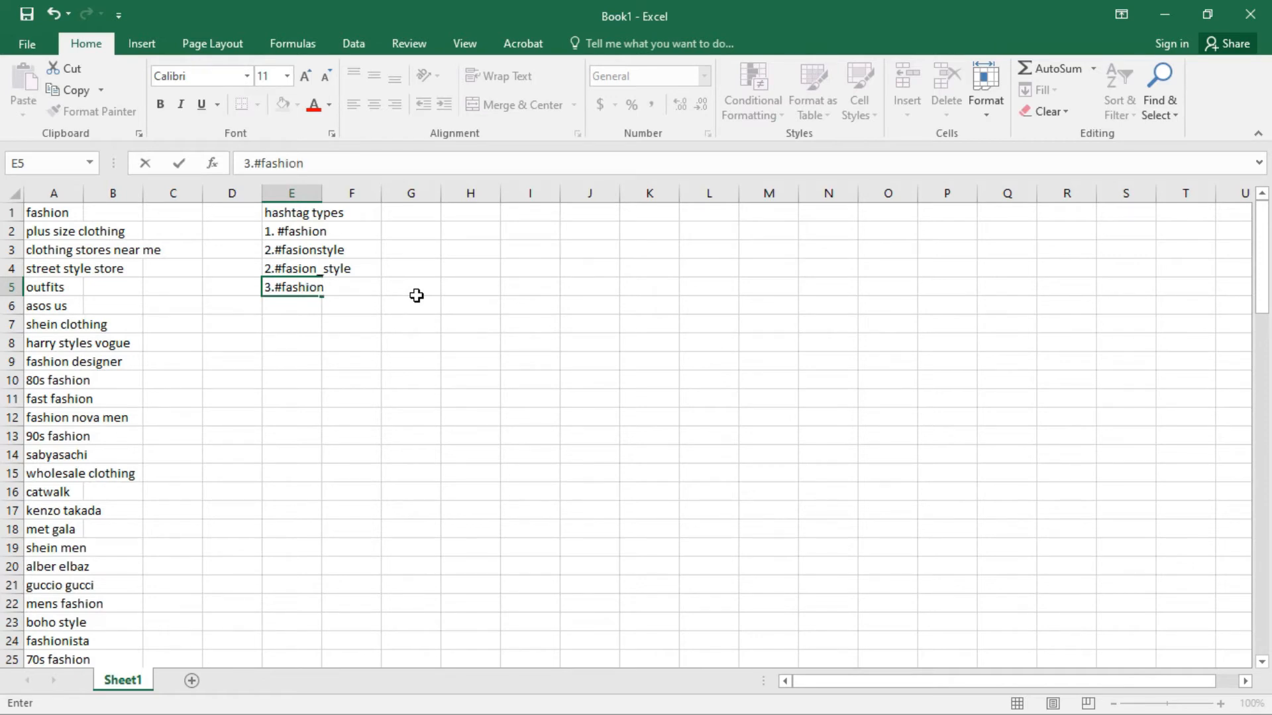
{"action": "type", "text": "Style"}
{"action": "key", "text": "Return"}
Step: Review the hashtag type examples listed in cells E2 to E5
{"action": "key", "text": "Up"}
{"action": "key", "text": "Right"}
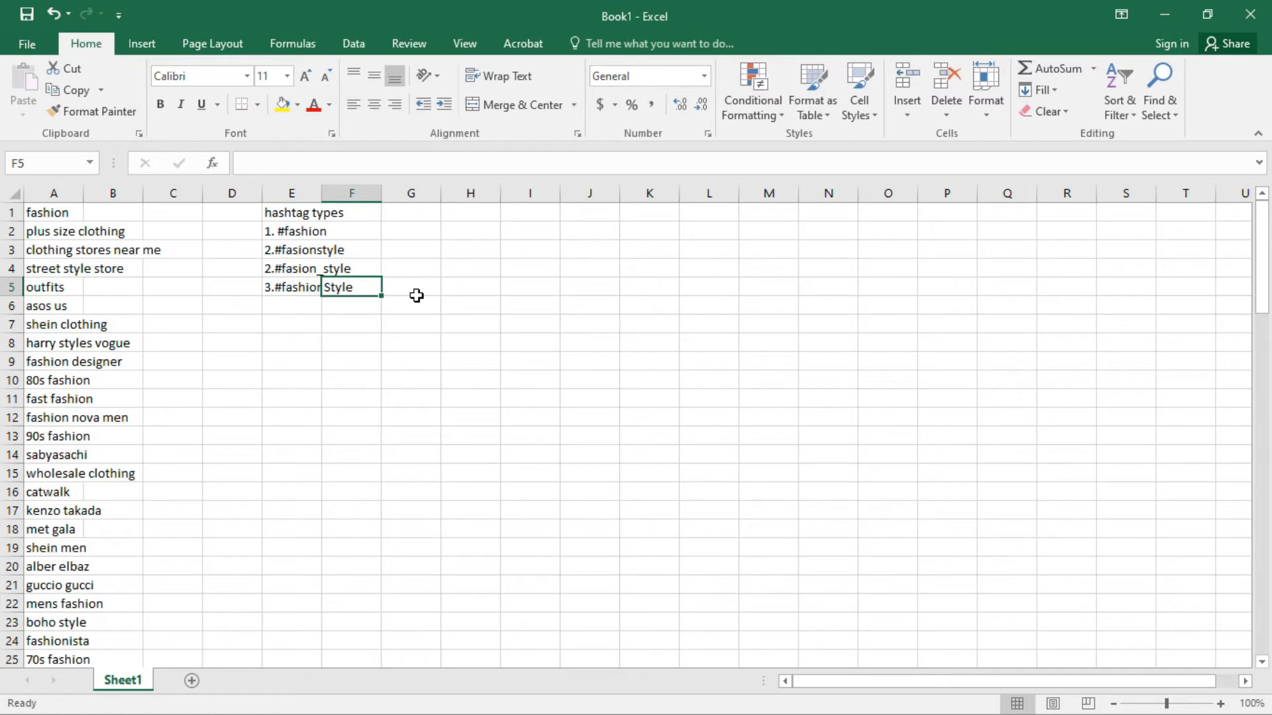
{"action": "key", "text": "Left"}
{"action": "key", "text": "Left"}
{"action": "key", "text": "Up"}
{"action": "key", "text": "Up"}
{"action": "key", "text": "Up"}
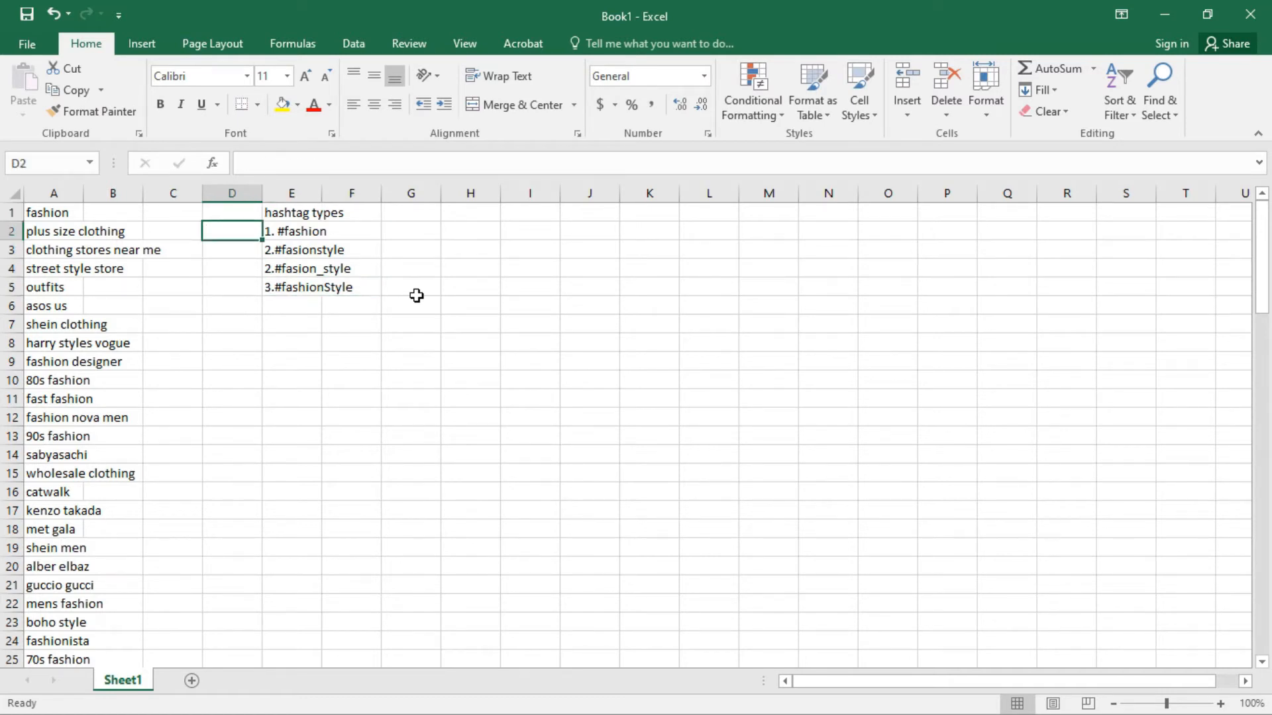
{"action": "key", "text": "Right"}
{"action": "key", "text": "Right"}
{"action": "key", "text": "Left"}
{"action": "key", "text": "Down"}
{"action": "key", "text": "Down"}
{"action": "key", "text": "Down"}
{"action": "key", "text": "Up"}
{"action": "key", "text": "Up"}
{"action": "key", "text": "Up"}
{"action": "key", "text": "Down"}
{"action": "key", "text": "Down"}
{"action": "key", "text": "Up"}
{"action": "key", "text": "Up"}
{"action": "key", "text": "Down"}
{"action": "key", "text": "Down"}
{"action": "key", "text": "Down"}
Step: Copy the keyword "fashion designer" from cell A9 into cell H9
{"action": "key", "text": "Home"}
{"action": "key", "text": "Down"}
{"action": "key", "text": "Down"}
{"action": "key", "text": "Down"}
{"action": "key", "text": "Down"}
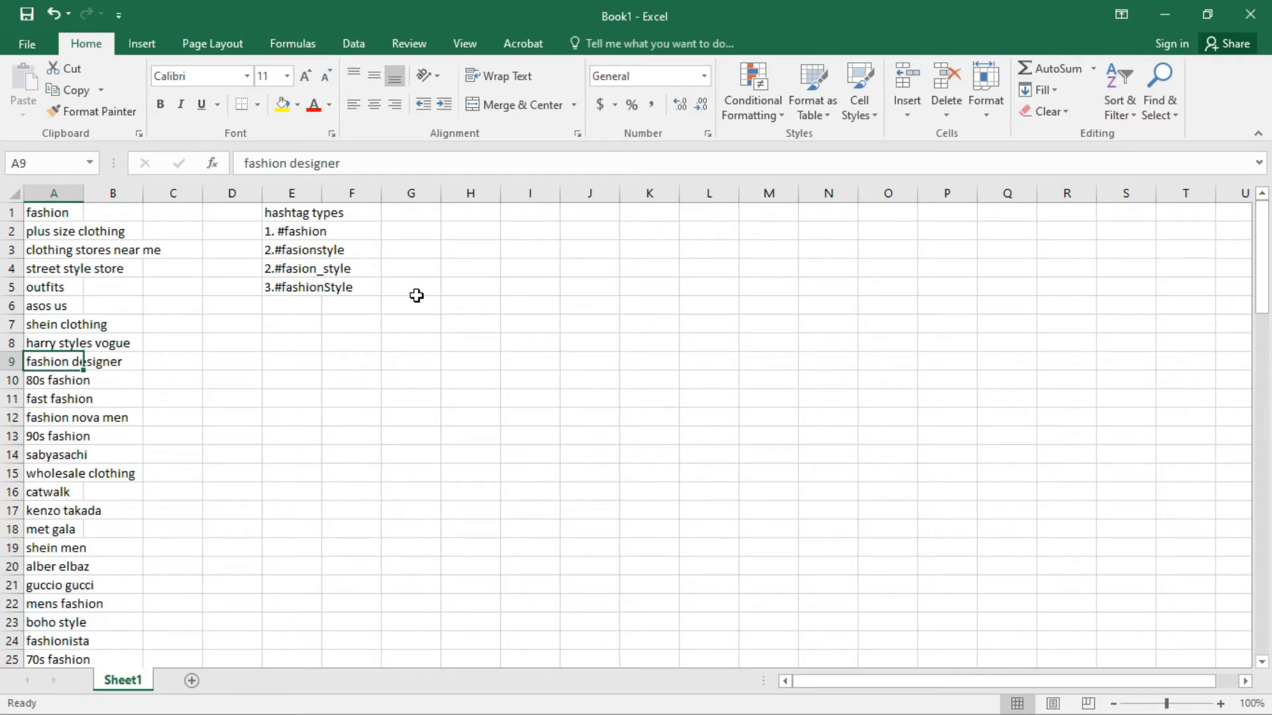
{"action": "key", "text": "ctrl+c"}
{"action": "key", "text": "Right"}
{"action": "key", "text": "Right"}
{"action": "key", "text": "Right"}
{"action": "key", "text": "Right"}
{"action": "key", "text": "Right"}
{"action": "key", "text": "Right"}
{"action": "key", "text": "Right"}
{"action": "key", "text": "Left"}
{"action": "key", "text": "Right"}
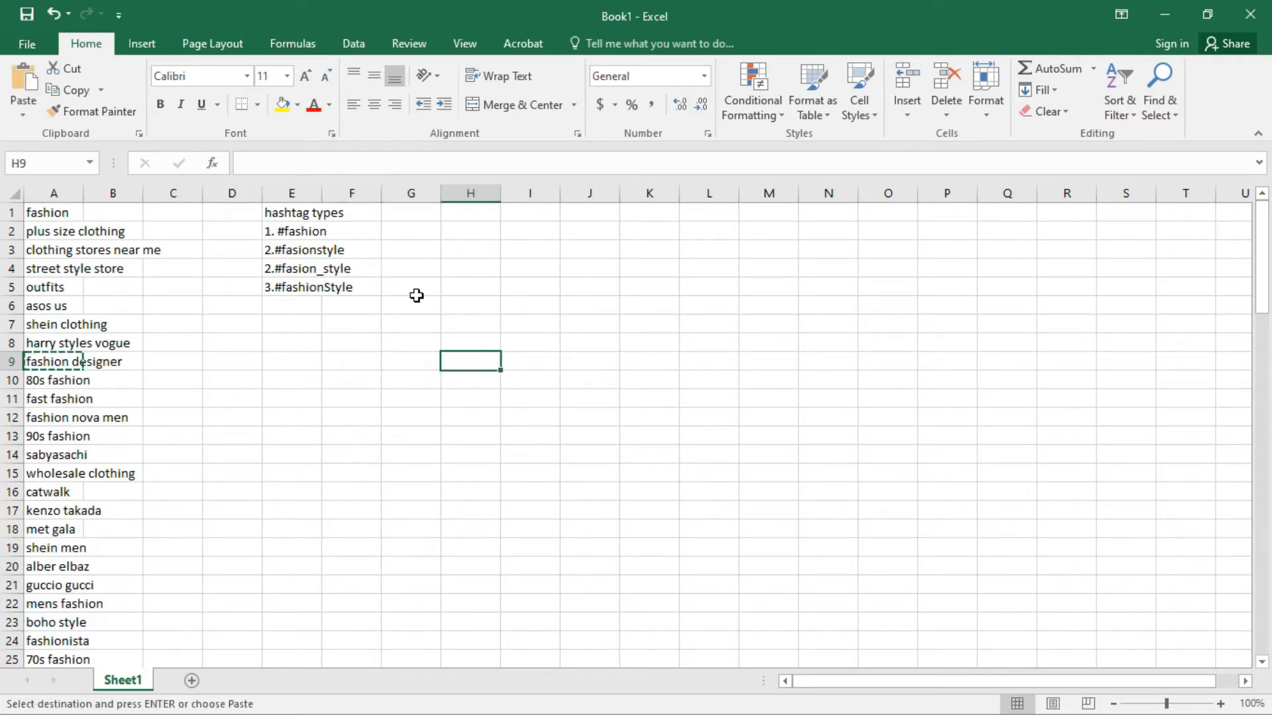
{"action": "key", "text": "ctrl+v"}
{"action": "key", "text": "Right"}
{"action": "key", "text": "Right"}
{"action": "key", "text": "Left"}
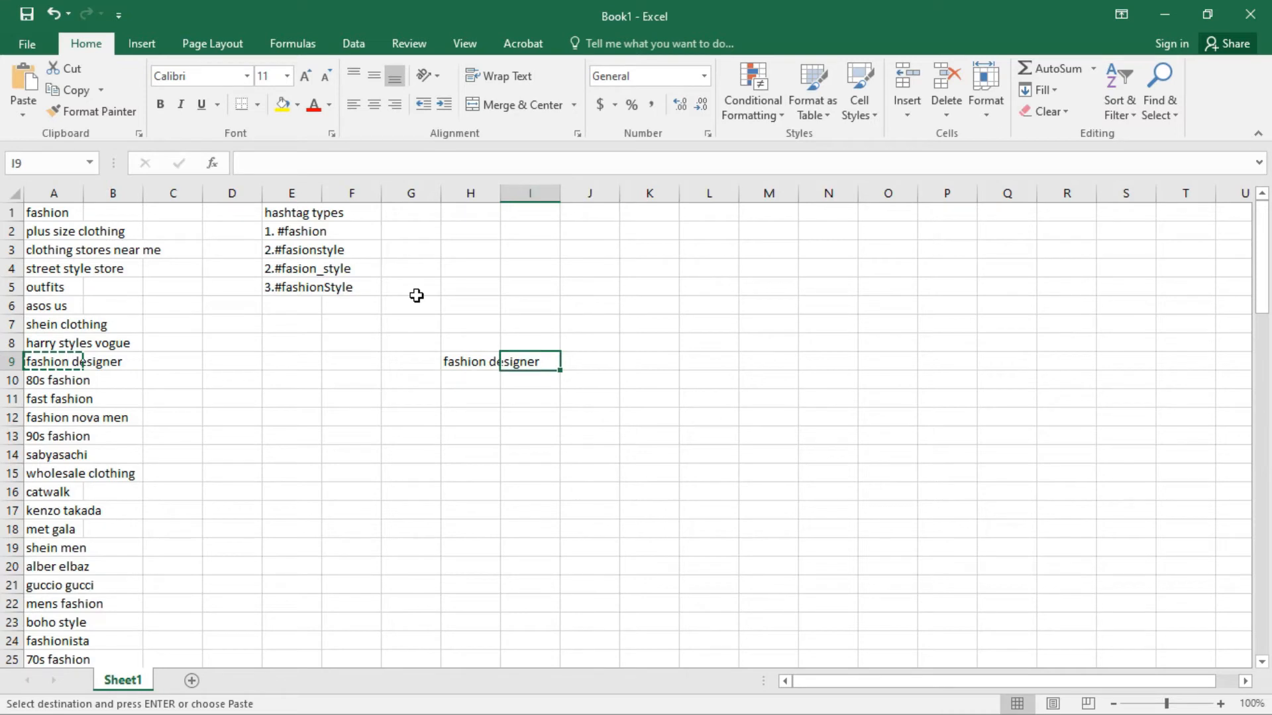
{"action": "key", "text": "Left"}
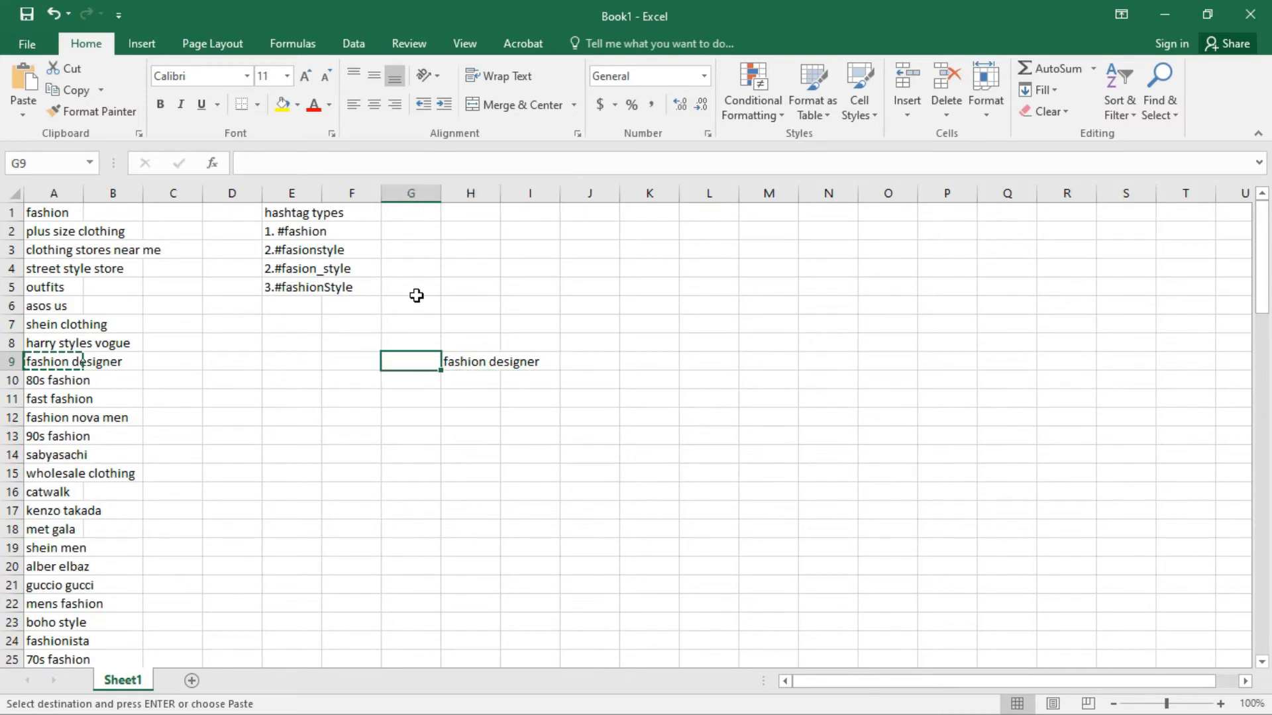
Step: Enter the single-word hashtag "#fashion" in cell H10, below the copied keyword
{"action": "key", "text": "Down"}
{"action": "type", "text": "#"}
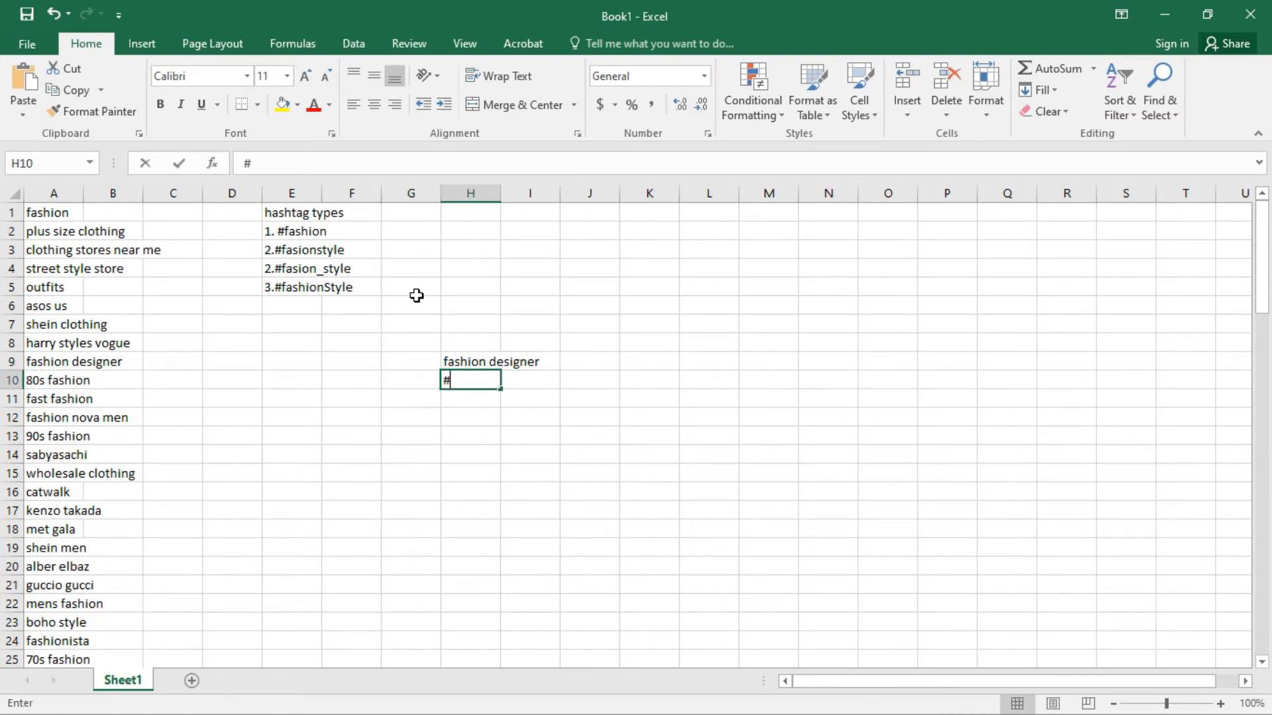
{"action": "type", "text": "fashion"}
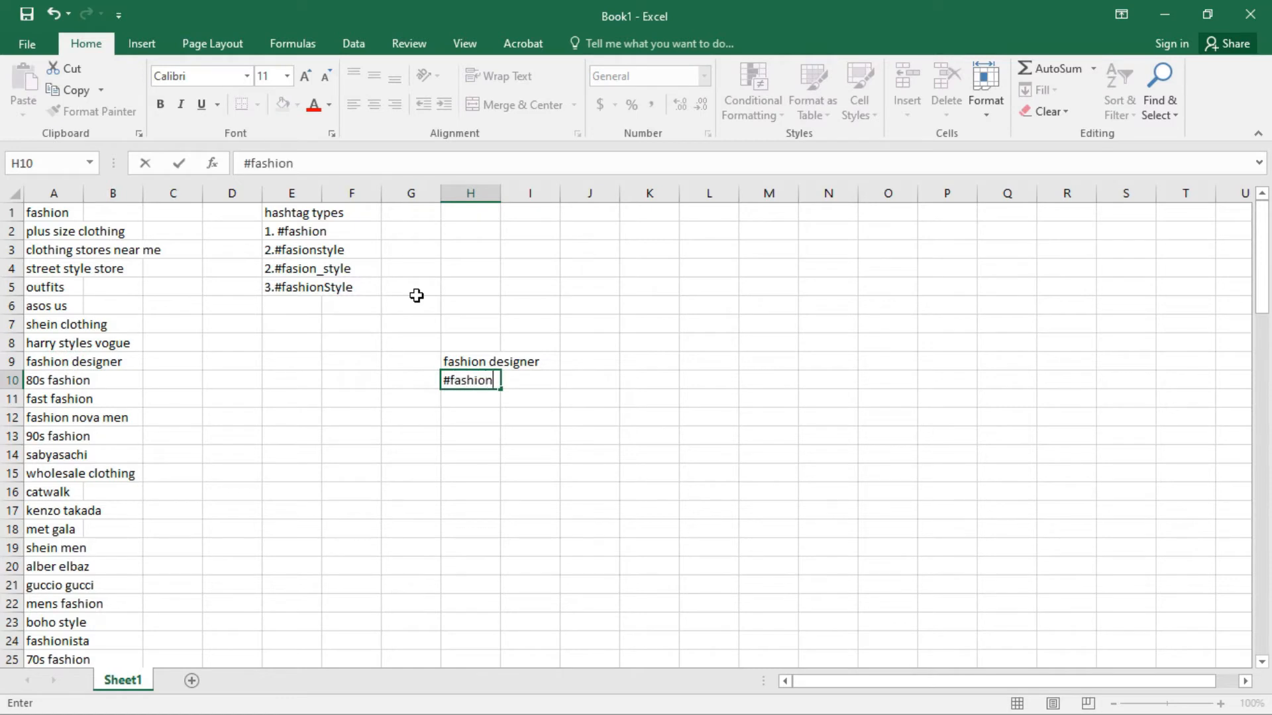
{"action": "key", "text": "ctrl+Return"}
Step: Enter the single-word hashtag "#designer" in cell H11
{"action": "key", "text": "Right"}
{"action": "key", "text": "Left"}
{"action": "key", "text": "Left"}
{"action": "key", "text": "Down"}
{"action": "key", "text": "Down"}
{"action": "key", "text": "Right"}
{"action": "key", "text": "Up"}
{"action": "type", "text": "#"}
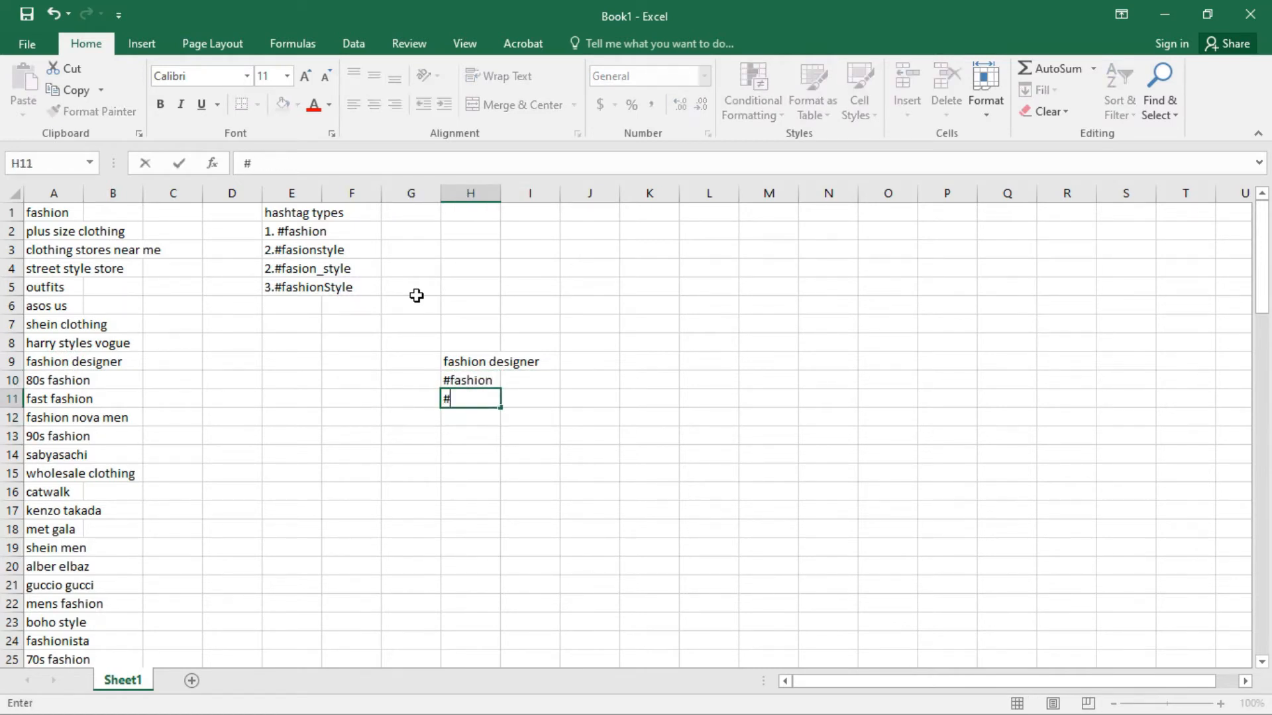
{"action": "type", "text": "designer"}
{"action": "key", "text": "Return"}
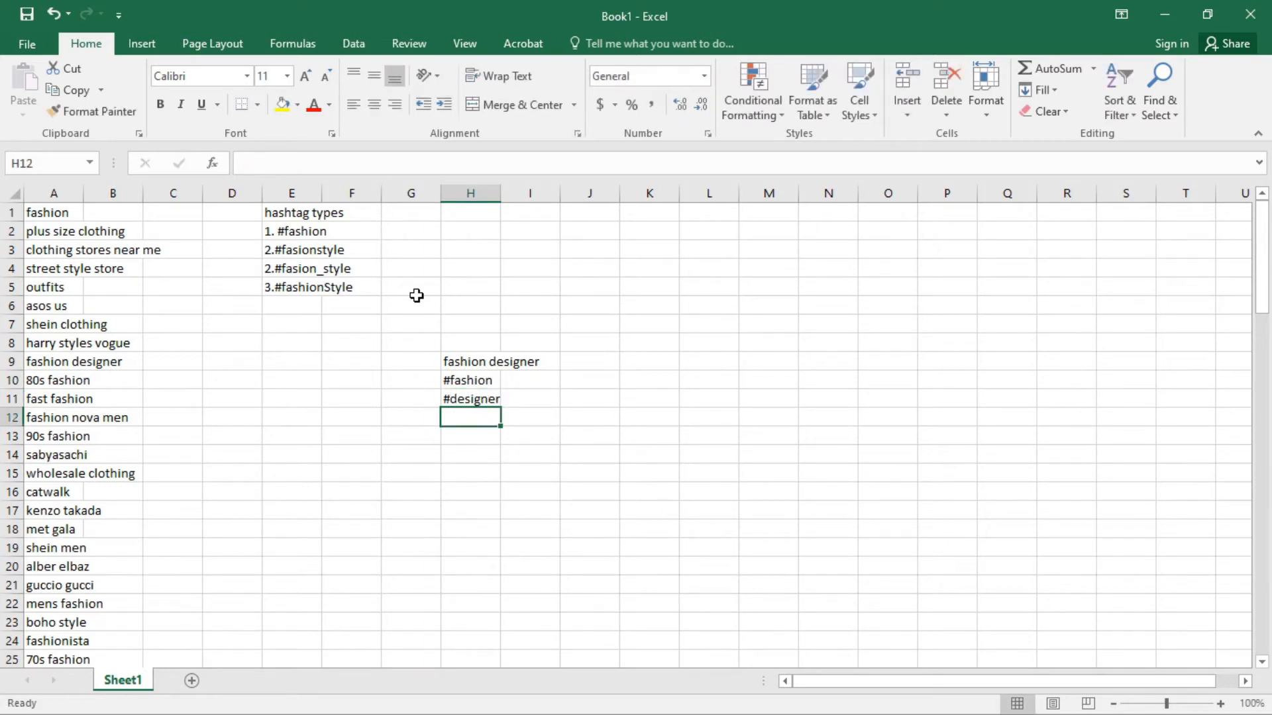
Step: Enter the underscore hashtag "#fashion_designer" in cell H12
{"action": "type", "text": "#fa"}
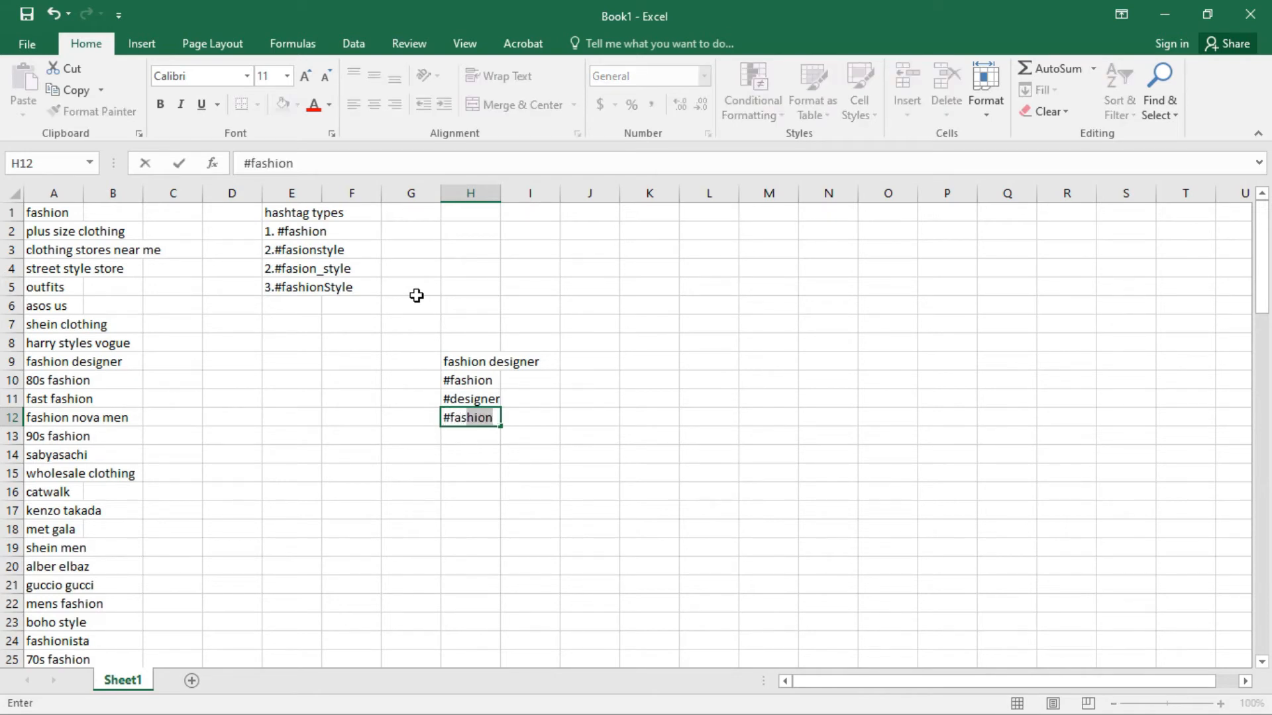
{"action": "type", "text": "s"}
{"action": "key", "text": "Tab"}
{"action": "key", "text": "Left"}
{"action": "key", "text": "F2"}
{"action": "type", "text": "_designer"}
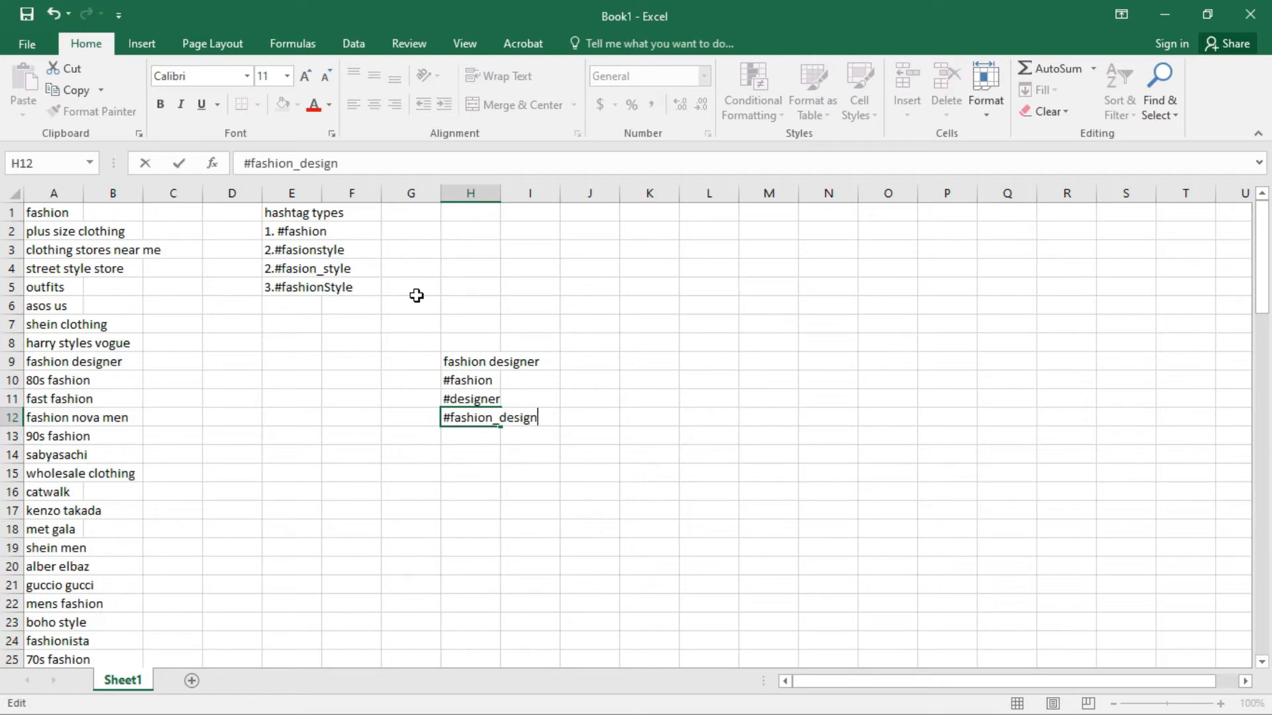
{"action": "key", "text": "ctrl+Return"}
Step: Turn the keyword in cell H9 into a hashtag by editing it to read "#fashiondesigner"
{"action": "key", "text": "Up"}
{"action": "key", "text": "Up"}
{"action": "key", "text": "Up"}
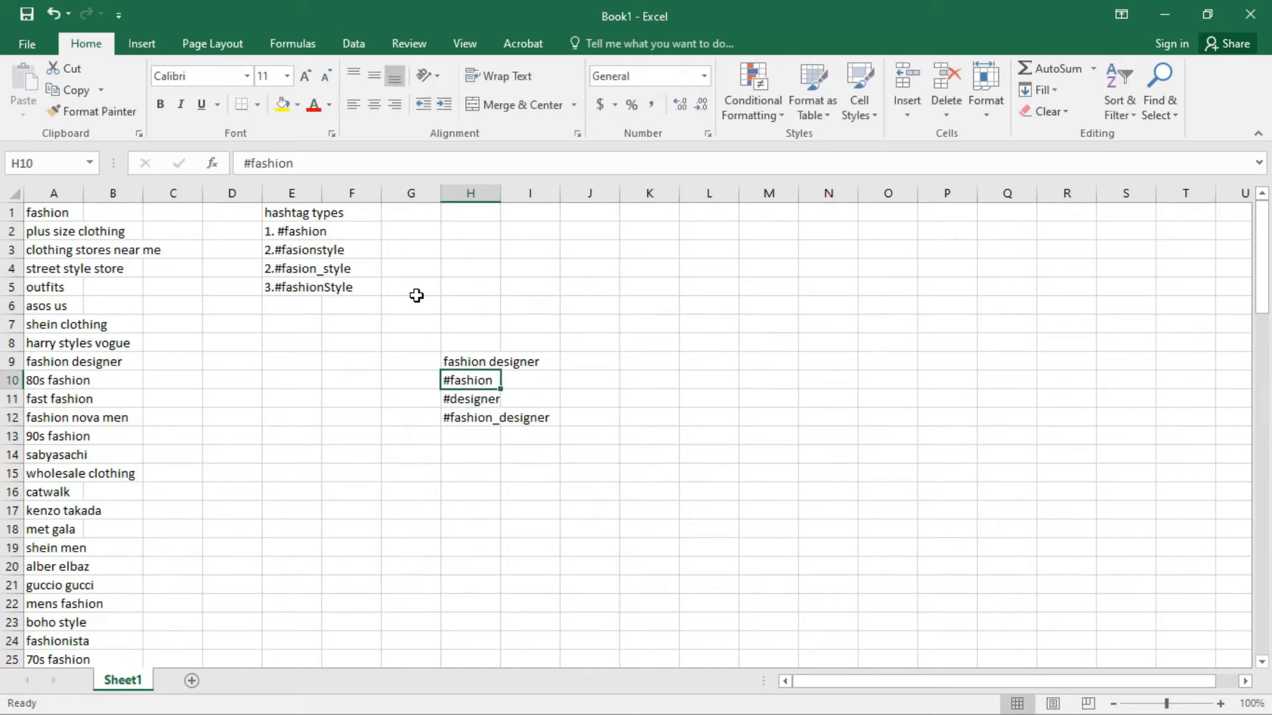
{"action": "key", "text": "F2"}
{"action": "key", "text": "BackSpace"}
{"action": "key", "text": "Home"}
{"action": "type", "text": "#"}
{"action": "key", "text": "Return"}
{"action": "key", "text": "Up"}
{"action": "key", "text": "Up"}
{"action": "key", "text": "Down"}
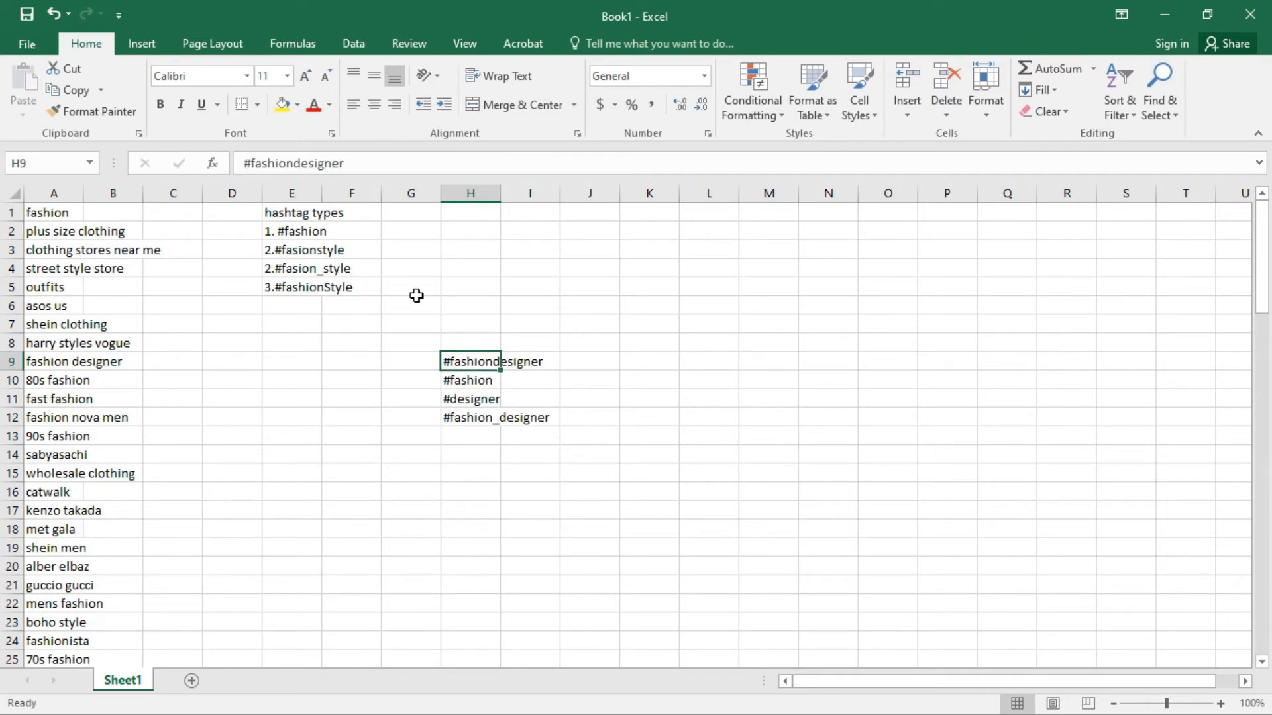
Step: Compare the designer hashtags in H9 to H12 with the hashtag types listed in column E
{"action": "key", "text": "shift+Down"}
{"action": "key", "text": "shift+Down"}
{"action": "key", "text": "shift+Down"}
{"action": "key", "text": "Right"}
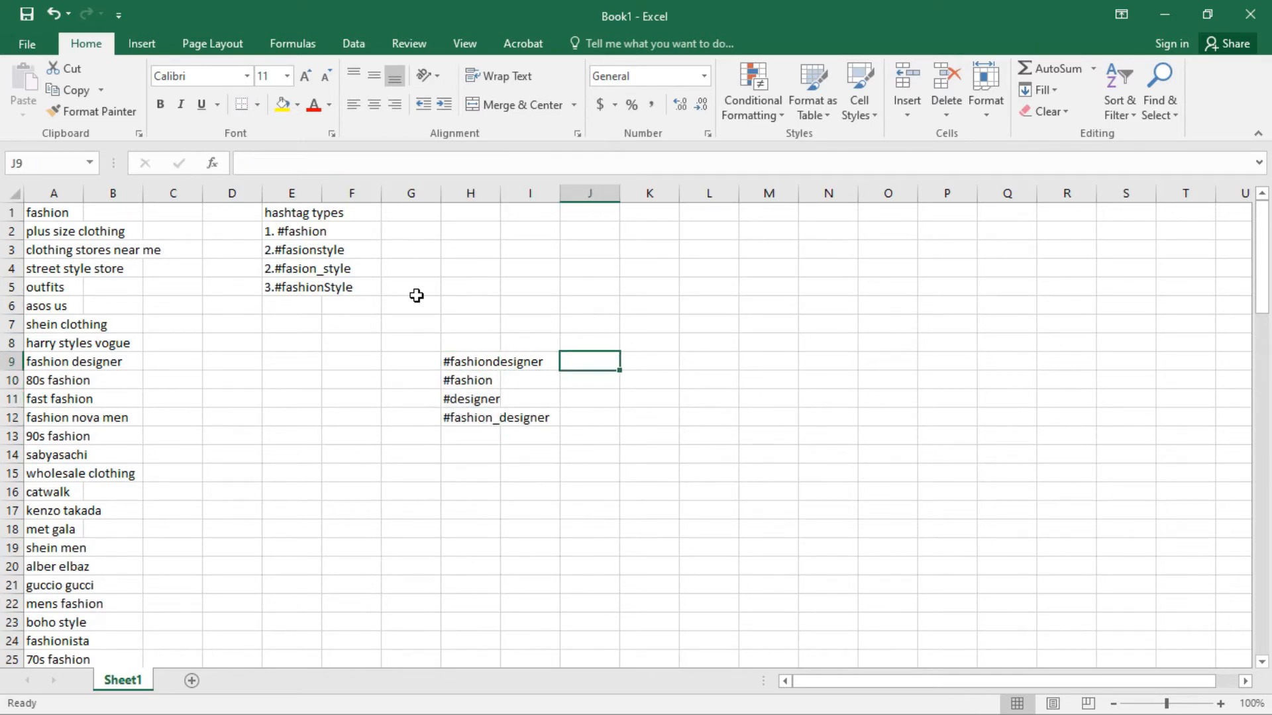
{"action": "key", "text": "Down"}
{"action": "key", "text": "Down"}
{"action": "key", "text": "Up"}
{"action": "key", "text": "Up"}
{"action": "key", "text": "Left"}
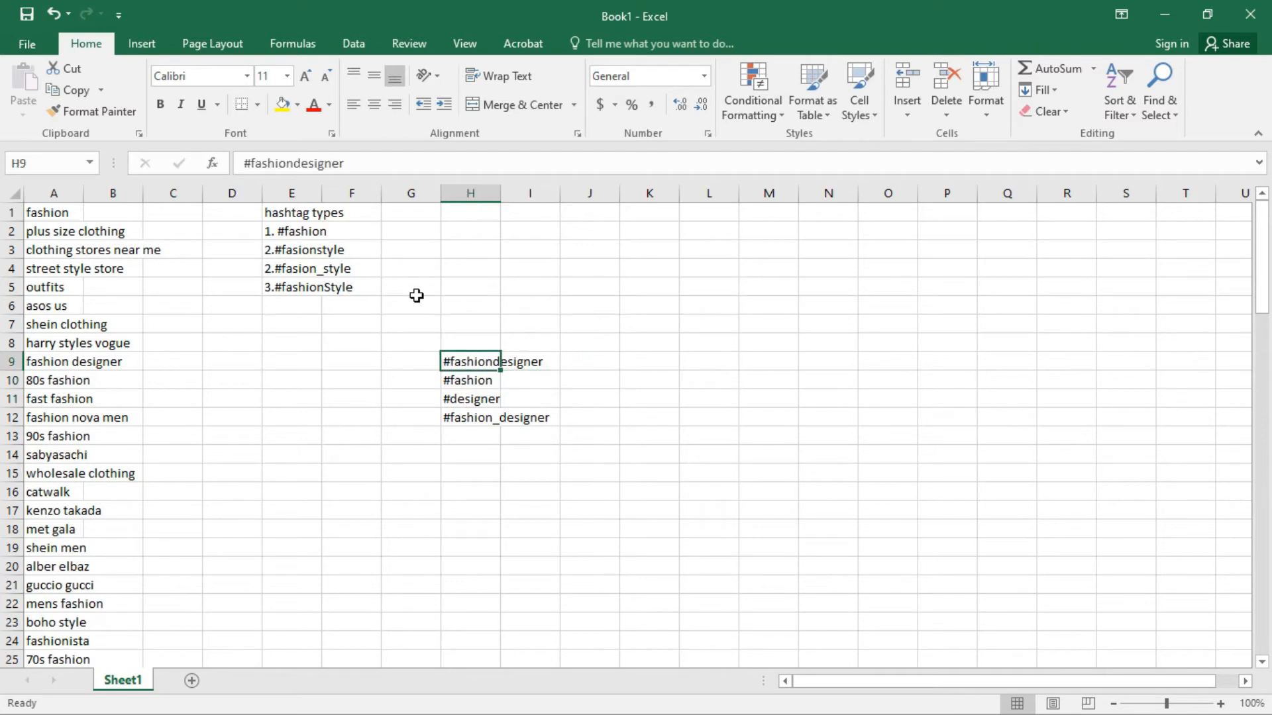
{"action": "key", "text": "Up"}
{"action": "key", "text": "Up"}
{"action": "key", "text": "Down"}
{"action": "key", "text": "Down"}
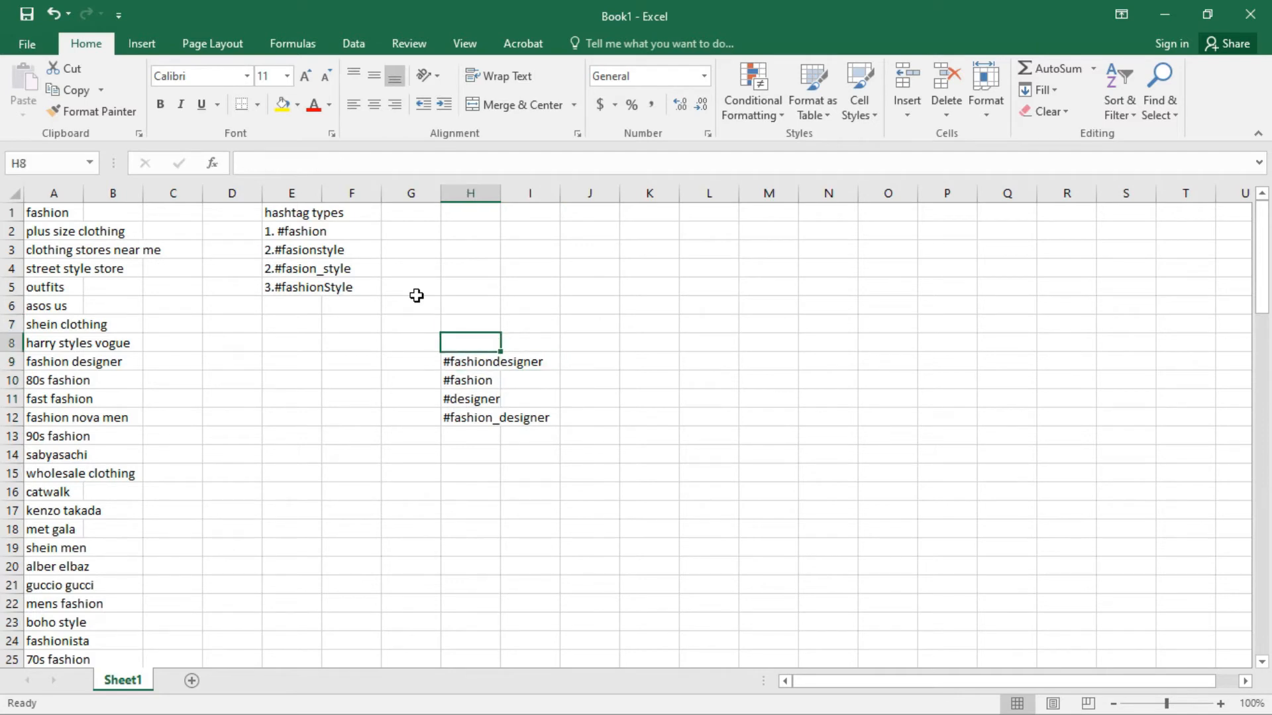
{"action": "key", "text": "Down"}
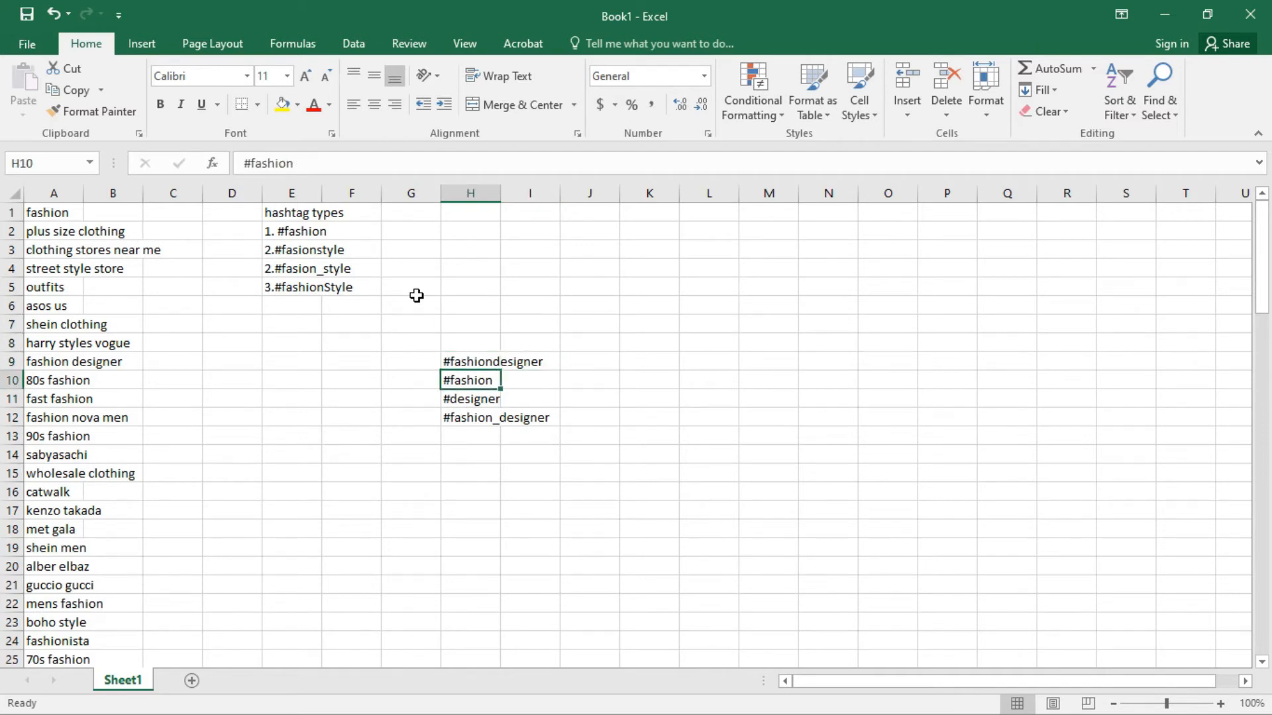
{"action": "key", "text": "Up"}
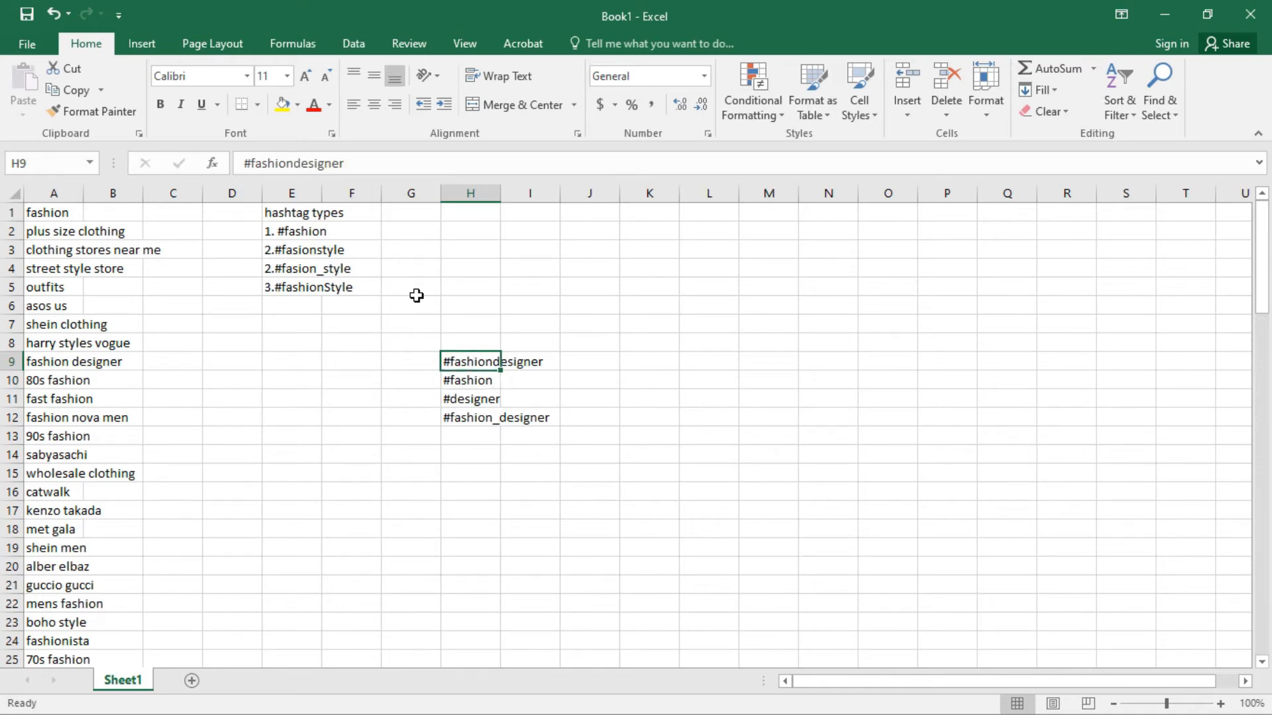
{"action": "key", "text": "Left"}
{"action": "key", "text": "Left"}
{"action": "key", "text": "Left"}
{"action": "key", "text": "Left"}
{"action": "key", "text": "Up"}
{"action": "key", "text": "Up"}
{"action": "key", "text": "Up"}
{"action": "key", "text": "Up"}
{"action": "key", "text": "Up"}
{"action": "key", "text": "Up"}
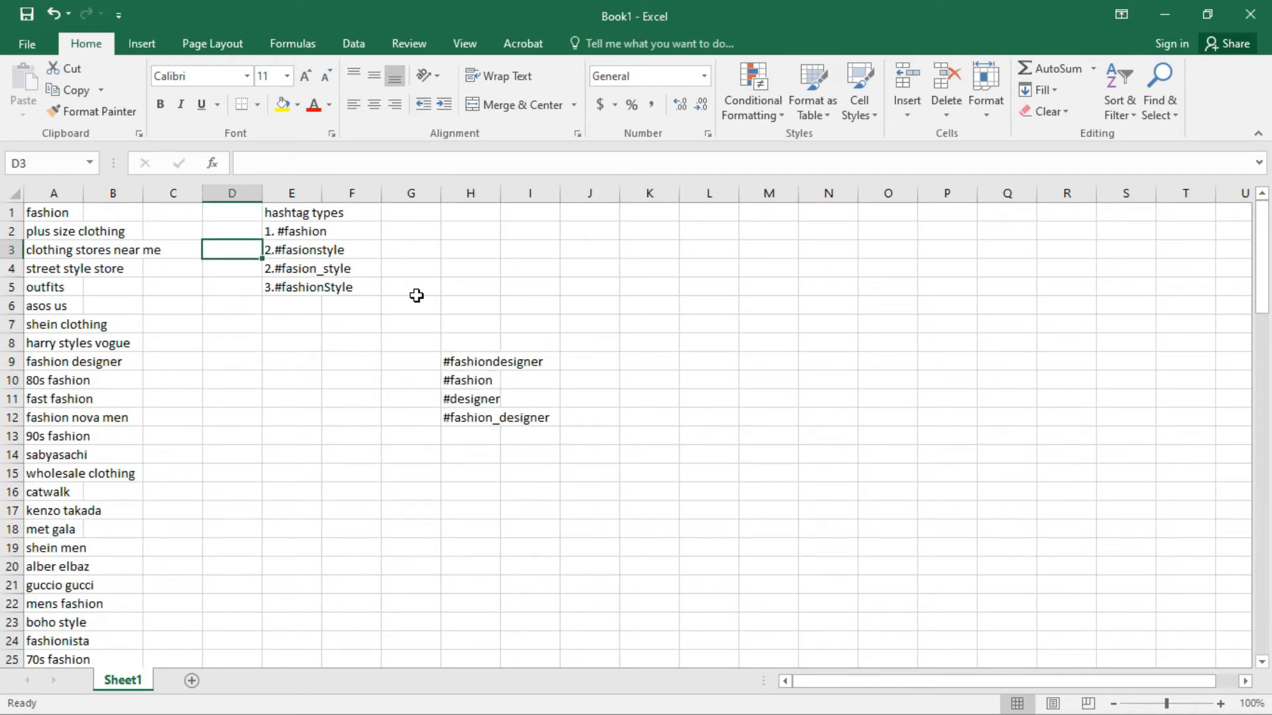
{"action": "key", "text": "Right"}
{"action": "key", "text": "Right"}
{"action": "key", "text": "Up"}
{"action": "key", "text": "Left"}
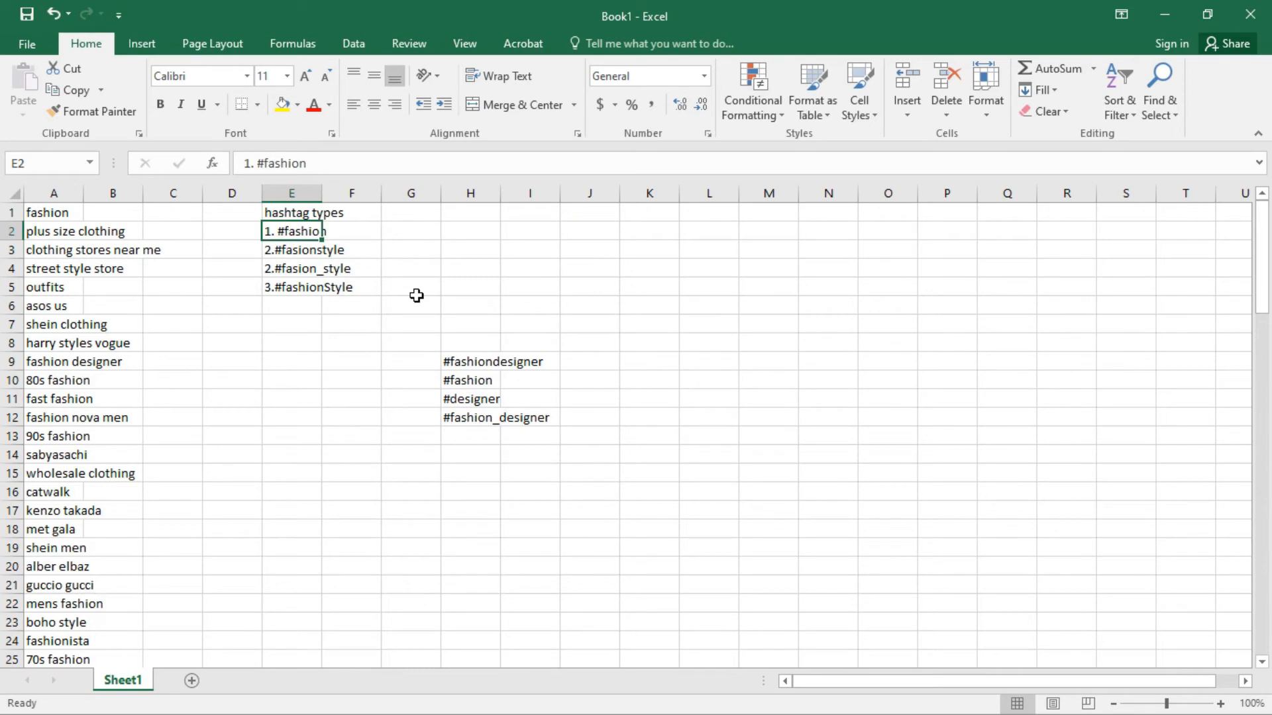
Step: Add the hashtag "#fashion" in cell H13, below the designer hashtags
{"action": "key", "text": "Right"}
{"action": "key", "text": "Right"}
{"action": "key", "text": "Down"}
{"action": "key", "text": "Down"}
{"action": "key", "text": "Down"}
{"action": "key", "text": "Down"}
{"action": "key", "text": "Down"}
{"action": "key", "text": "Down"}
{"action": "key", "text": "Down"}
{"action": "key", "text": "Down"}
{"action": "key", "text": "Down"}
{"action": "key", "text": "Down"}
{"action": "key", "text": "Right"}
{"action": "key", "text": "Down"}
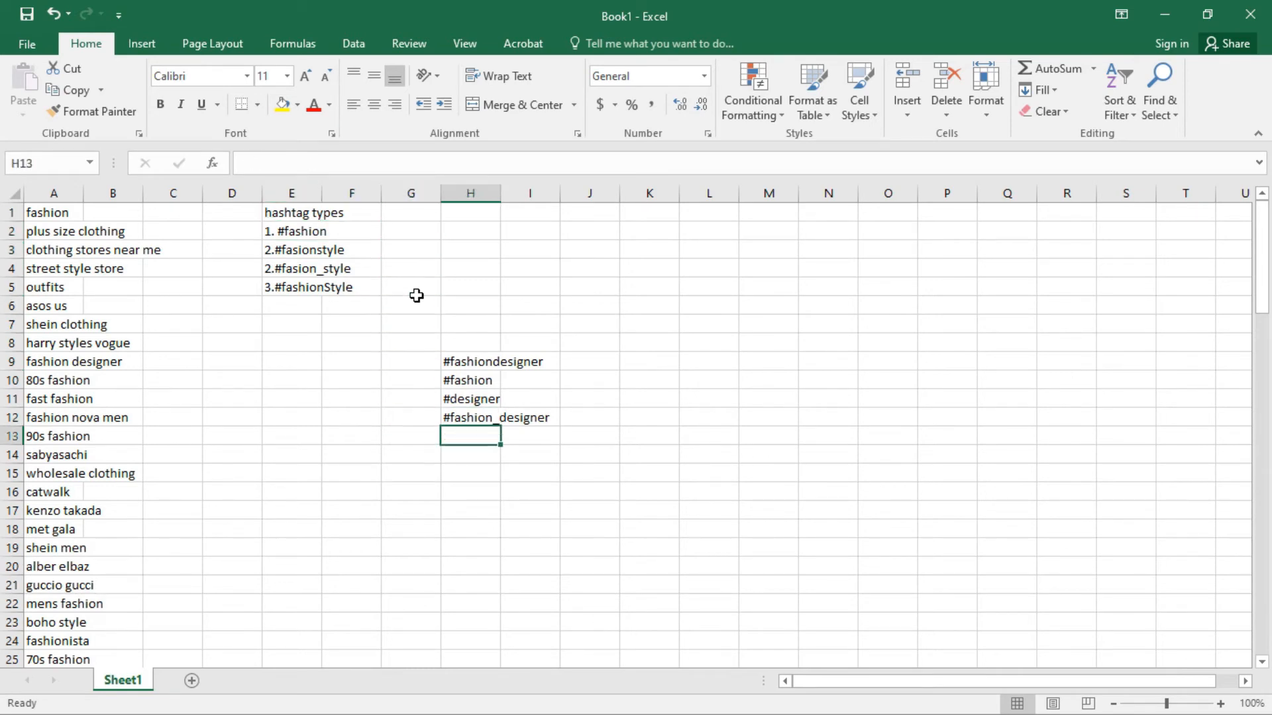
{"action": "type", "text": "#fashion"}
{"action": "key", "text": "Return"}
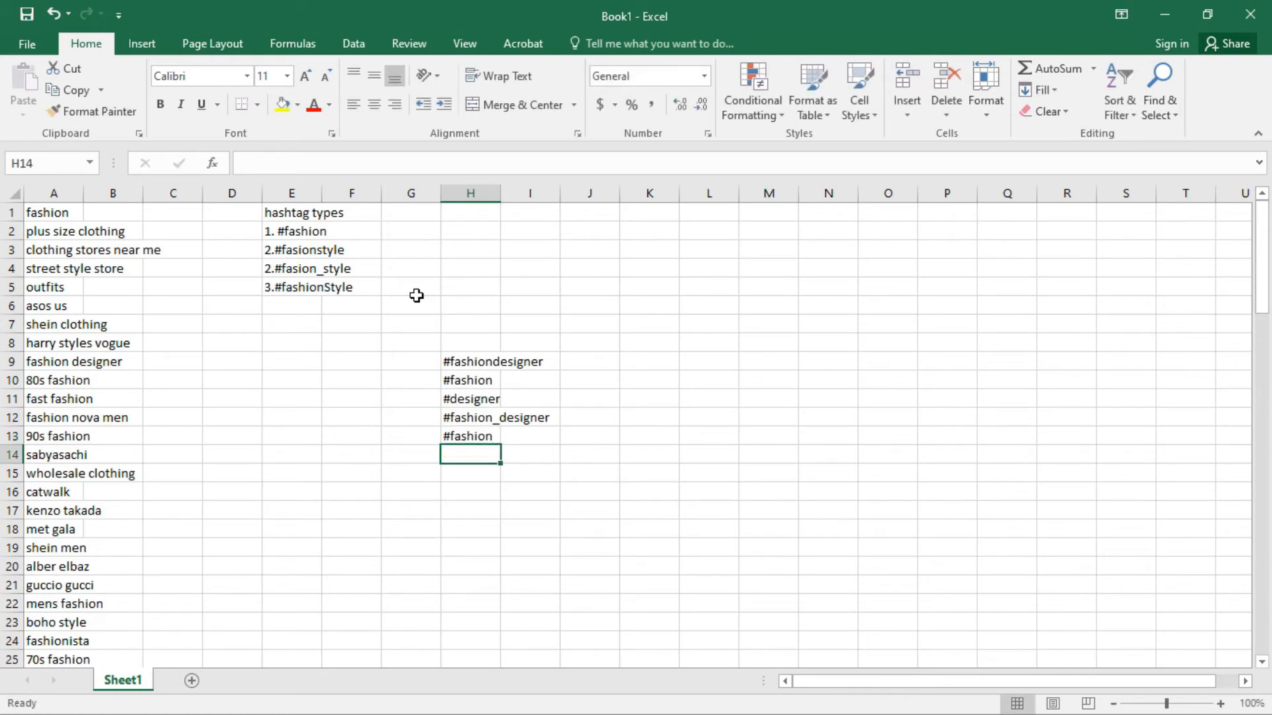
Step: Enter "#fashionstyle" in cell H14 and "#fashion_style" in cell H15
{"action": "type", "text": "#fas"}
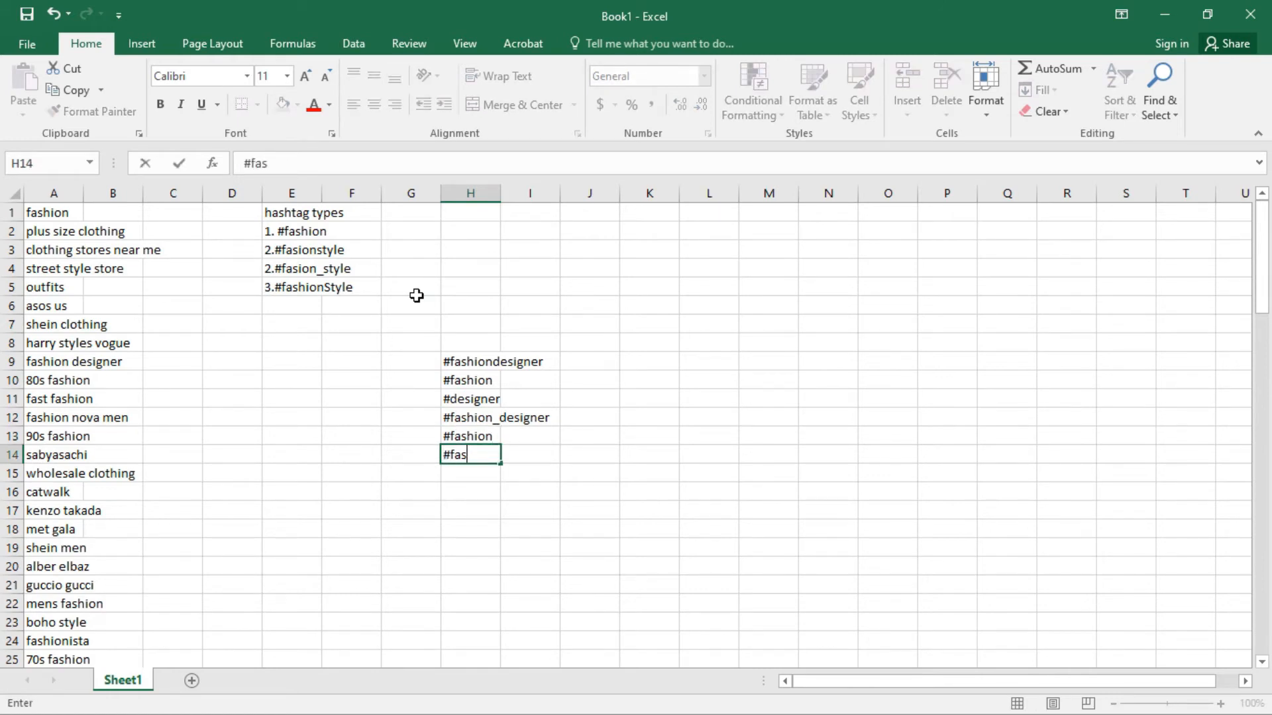
{"action": "type", "text": "hionstyle"}
{"action": "key", "text": "Return"}
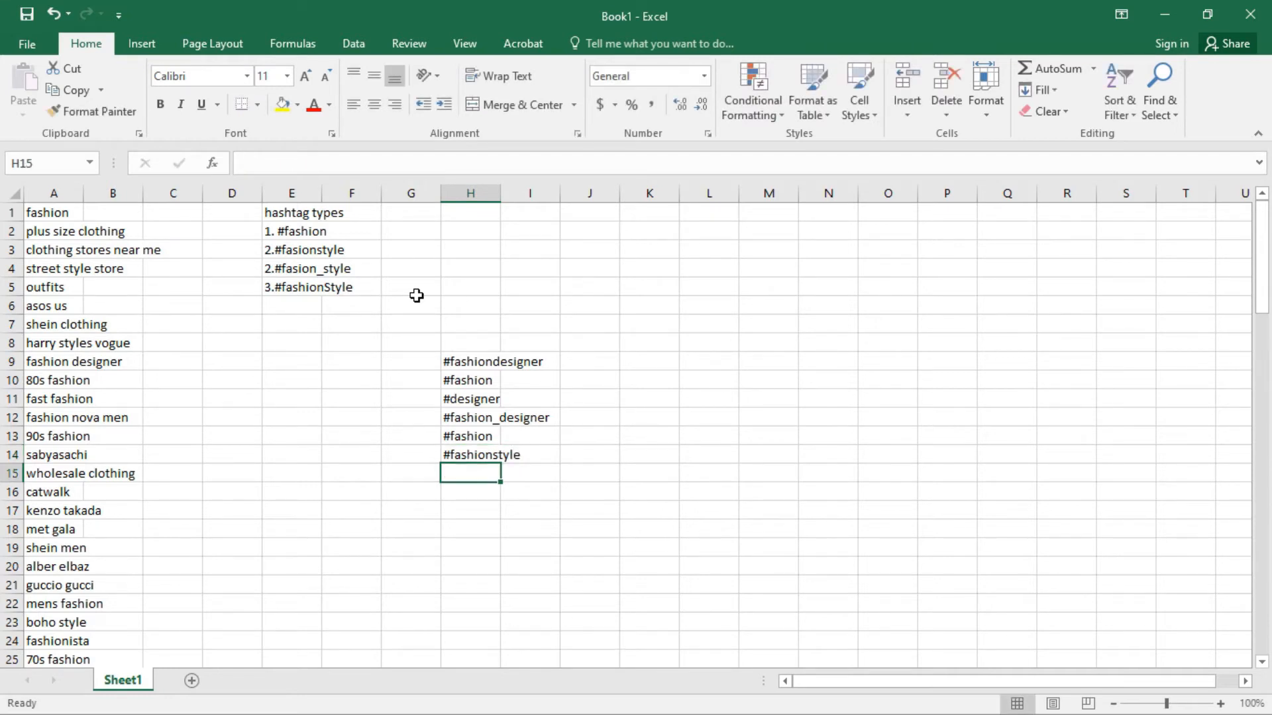
{"action": "type", "text": "#fas"}
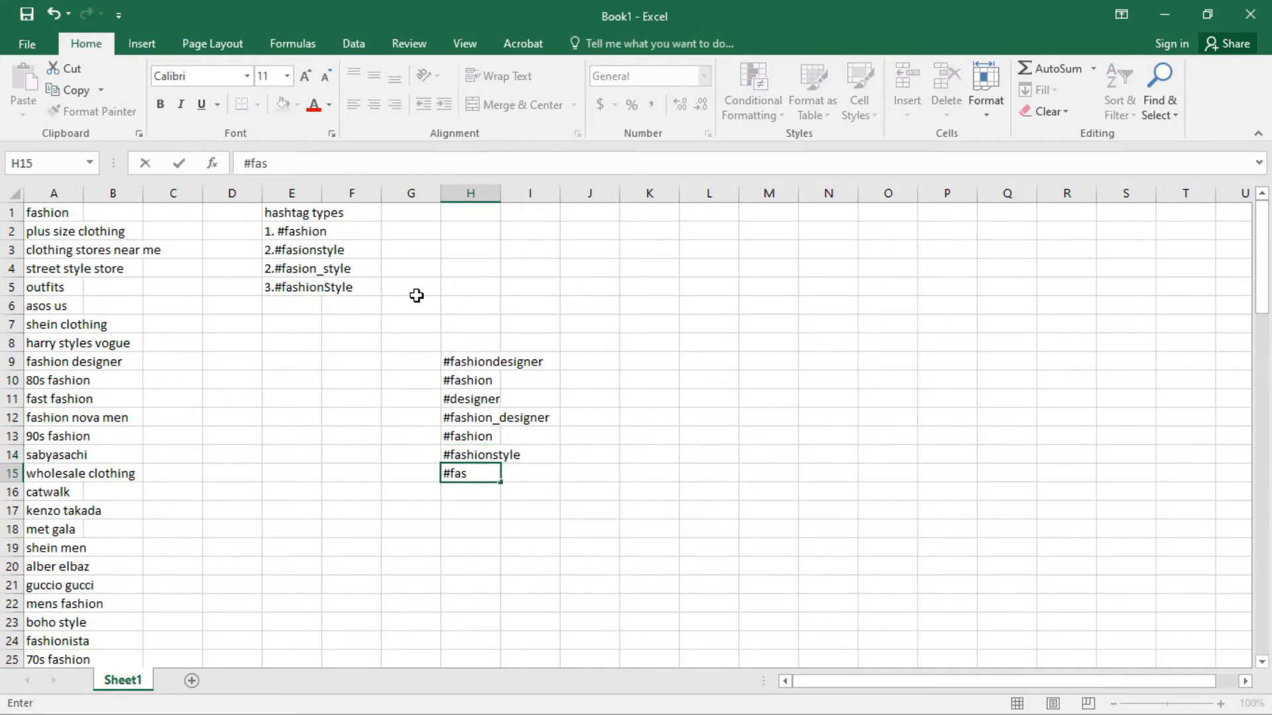
{"action": "type", "text": "hion_style"}
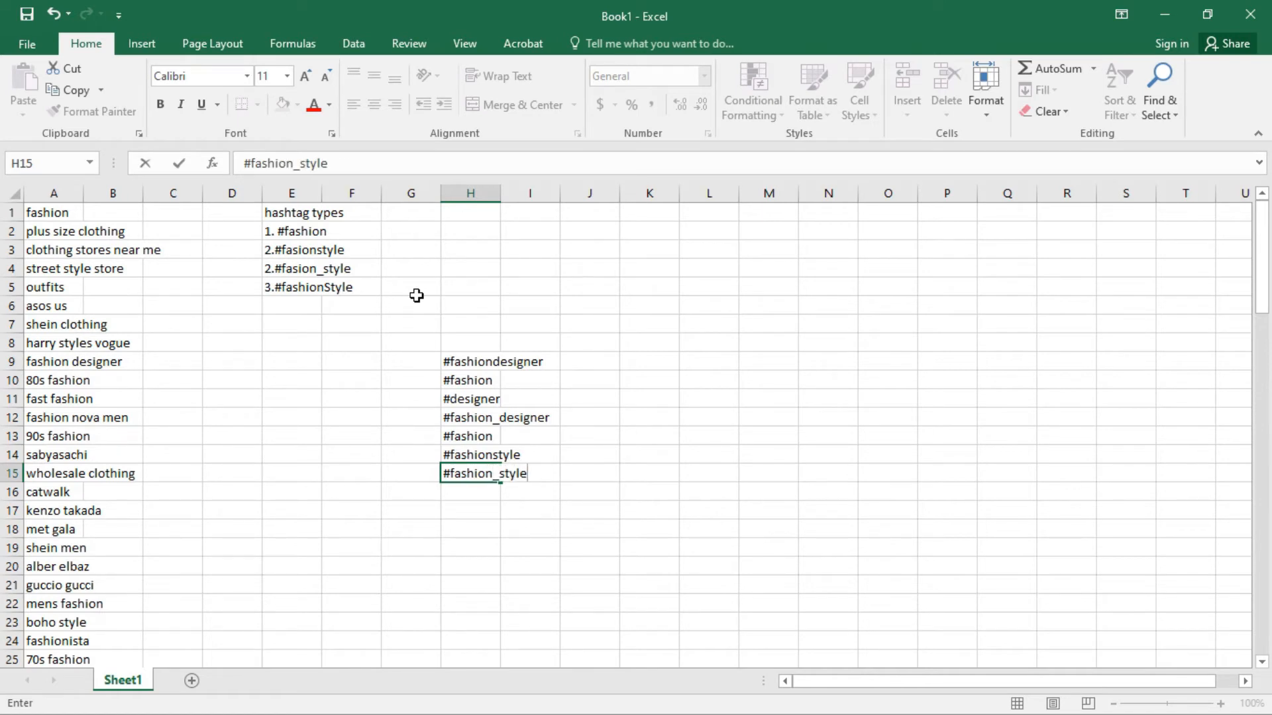
{"action": "key", "text": "Return"}
Step: Enter the single-word hashtag "#style" in cell H16
{"action": "key", "text": "Up"}
{"action": "key", "text": "Up"}
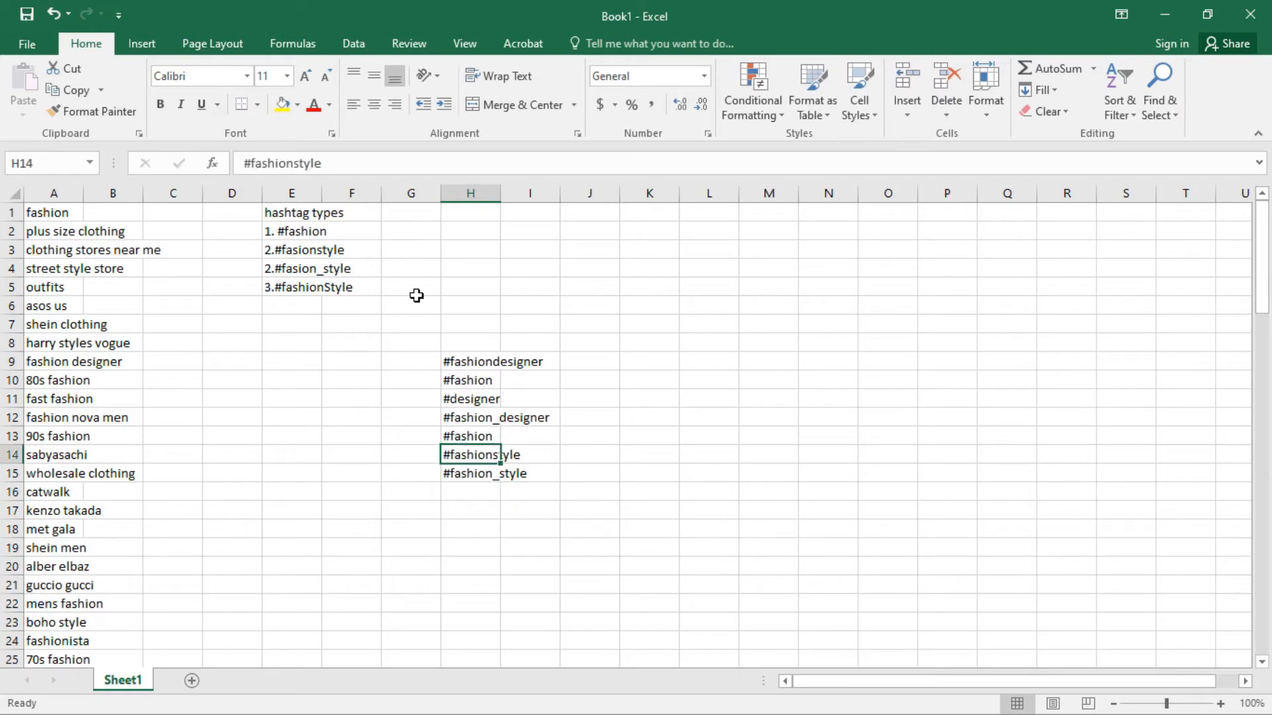
{"action": "key", "text": "Down"}
{"action": "key", "text": "Down"}
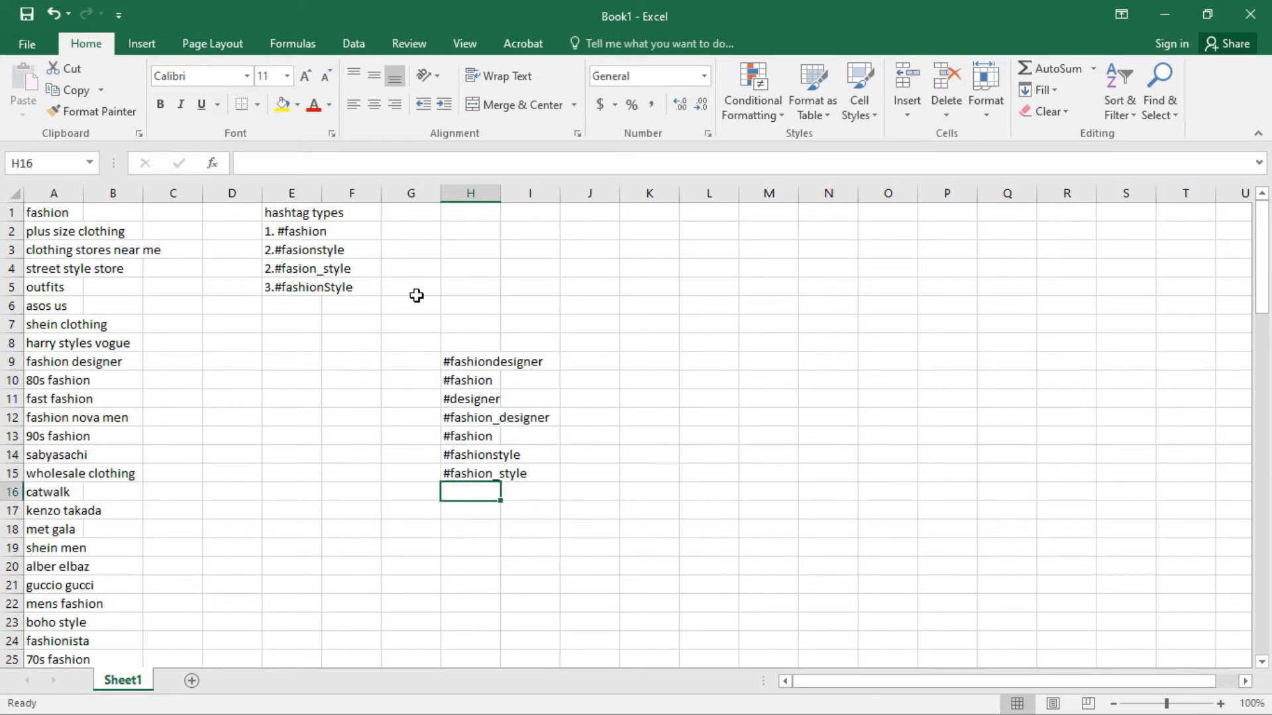
{"action": "type", "text": "#SYU"}
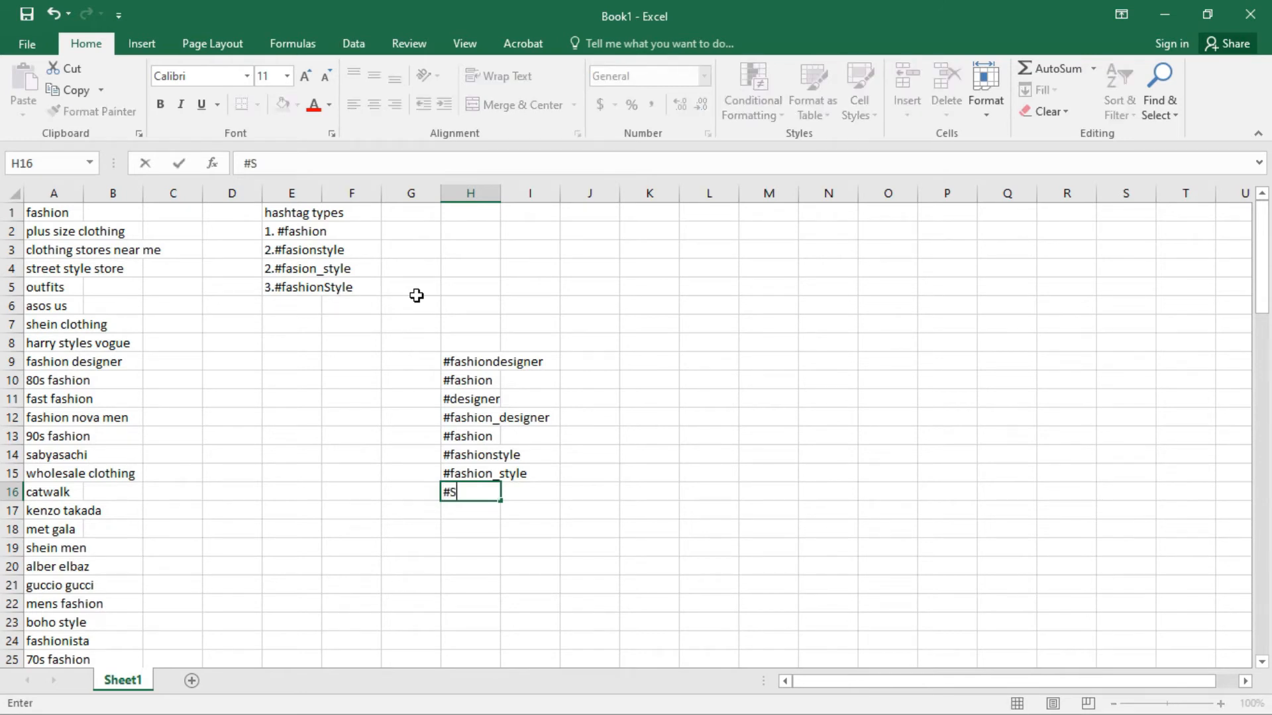
{"action": "key", "text": "BackSpace"}
{"action": "key", "text": "BackSpace"}
{"action": "key", "text": "BackSpace"}
{"action": "type", "text": "styleo"}
{"action": "key", "text": "BackSpace"}
{"action": "key", "text": "Return"}
Step: Delete the duplicate "#fashion" hashtag from cell H13
{"action": "key", "text": "Up"}
{"action": "key", "text": "Up"}
{"action": "key", "text": "Up"}
{"action": "key", "text": "Up"}
{"action": "key", "text": "Up"}
{"action": "key", "text": "Down"}
{"action": "key", "text": "Delete"}
Step: Move the four designer hashtags from H9:H12 down one row to H10:H13 to close the gap above "#fashionstyle"
{"action": "key", "text": "Up"}
{"action": "key", "text": "Up"}
{"action": "key", "text": "Up"}
{"action": "key", "text": "Down"}
{"action": "key", "text": "Down"}
{"action": "key", "text": "Up"}
{"action": "key", "text": "Up"}
{"action": "key", "text": "Up"}
{"action": "key", "text": "shift+Down"}
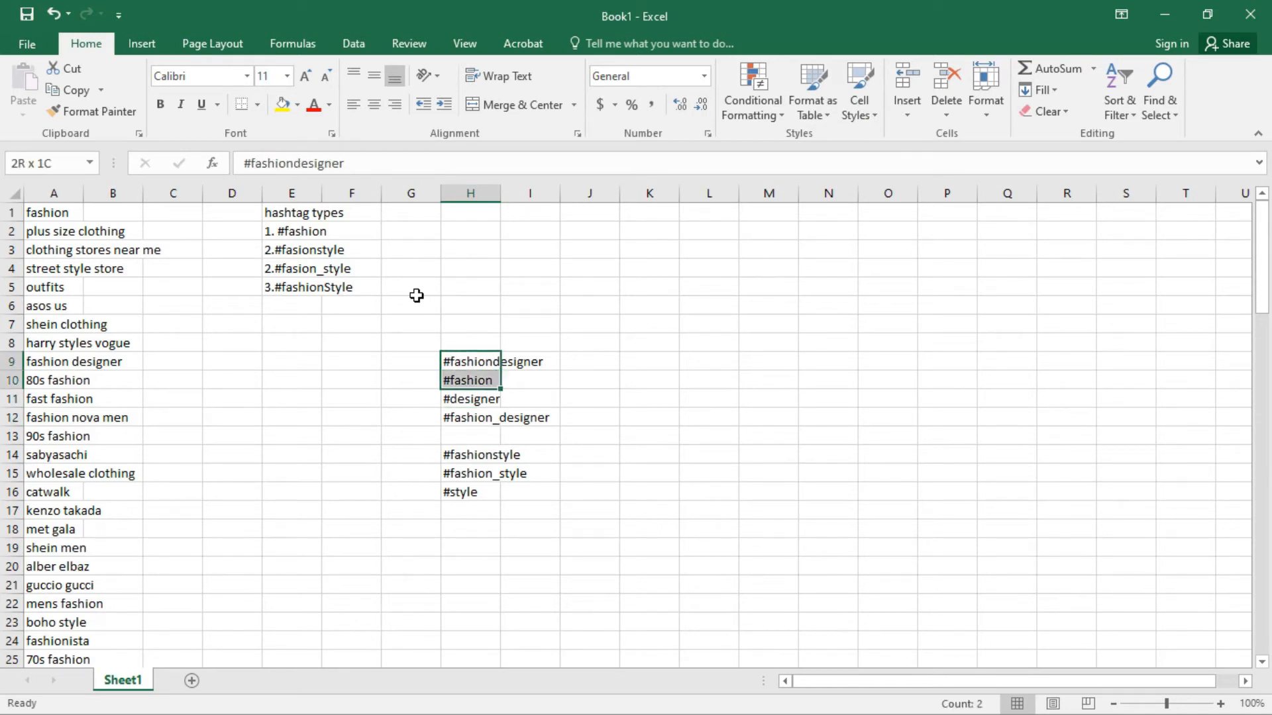
{"action": "key", "text": "shift+Down"}
{"action": "key", "text": "shift+Down"}
{"action": "key", "text": "ctrl+c"}
{"action": "key", "text": "Down"}
{"action": "key", "text": "Down"}
{"action": "key", "text": "Up"}
{"action": "key", "text": "ctrl+v"}
{"action": "key", "text": "Down"}
{"action": "key", "text": "Down"}
{"action": "key", "text": "Down"}
{"action": "key", "text": "Down"}
{"action": "key", "text": "Up"}
{"action": "key", "text": "Up"}
{"action": "key", "text": "Up"}
{"action": "key", "text": "Up"}
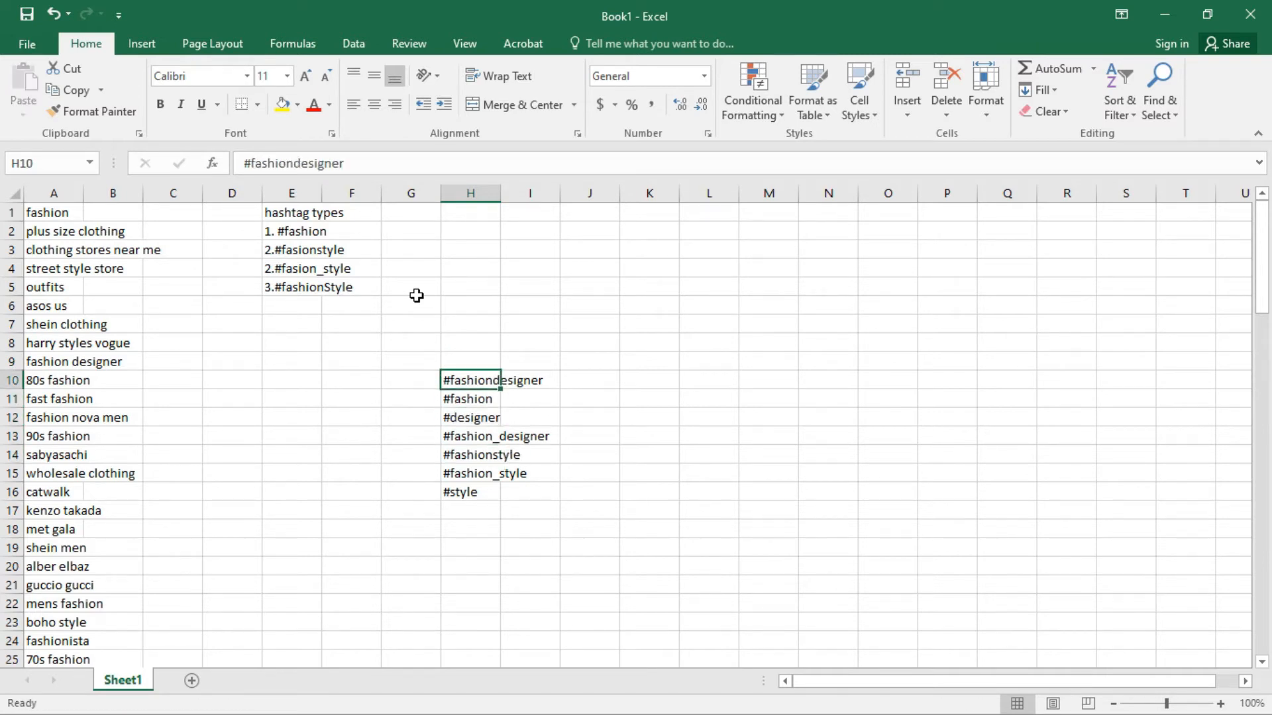
{"action": "key", "text": "shift+Down"}
{"action": "key", "text": "shift+Down"}
{"action": "key", "text": "shift+Down"}
{"action": "key", "text": "shift+Down"}
{"action": "key", "text": "shift+Down"}
{"action": "key", "text": "shift+Down"}
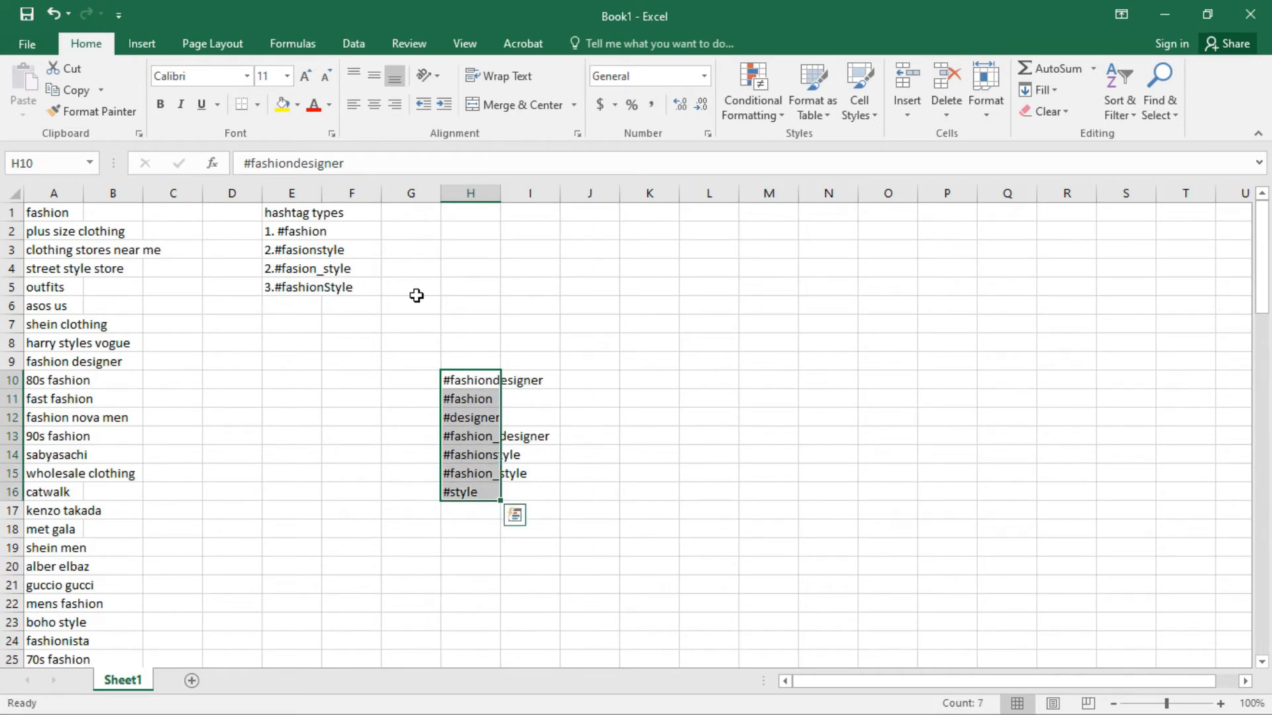
{"action": "key", "text": "Down"}
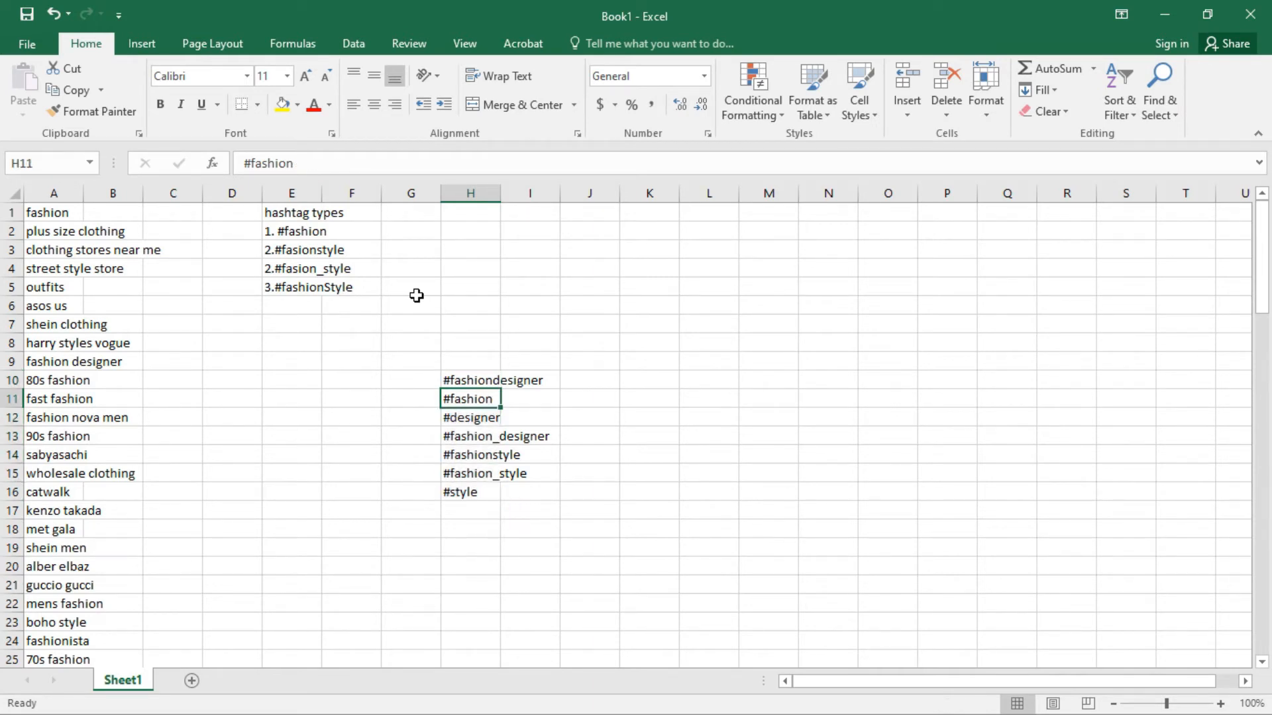
{"action": "key", "text": "Right"}
{"action": "key", "text": "Up"}
{"action": "key", "text": "Down"}
{"action": "key", "text": "Down"}
{"action": "key", "text": "Down"}
{"action": "key", "text": "Up"}
{"action": "key", "text": "Left"}
{"action": "key", "text": "Left"}
{"action": "key", "text": "Up"}
{"action": "key", "text": "Up"}
{"action": "key", "text": "Right"}
{"action": "key", "text": "Right"}
{"action": "key", "text": "Right"}
{"action": "key", "text": "Right"}
{"action": "key", "text": "Left"}
{"action": "key", "text": "Left"}
{"action": "key", "text": "Left"}
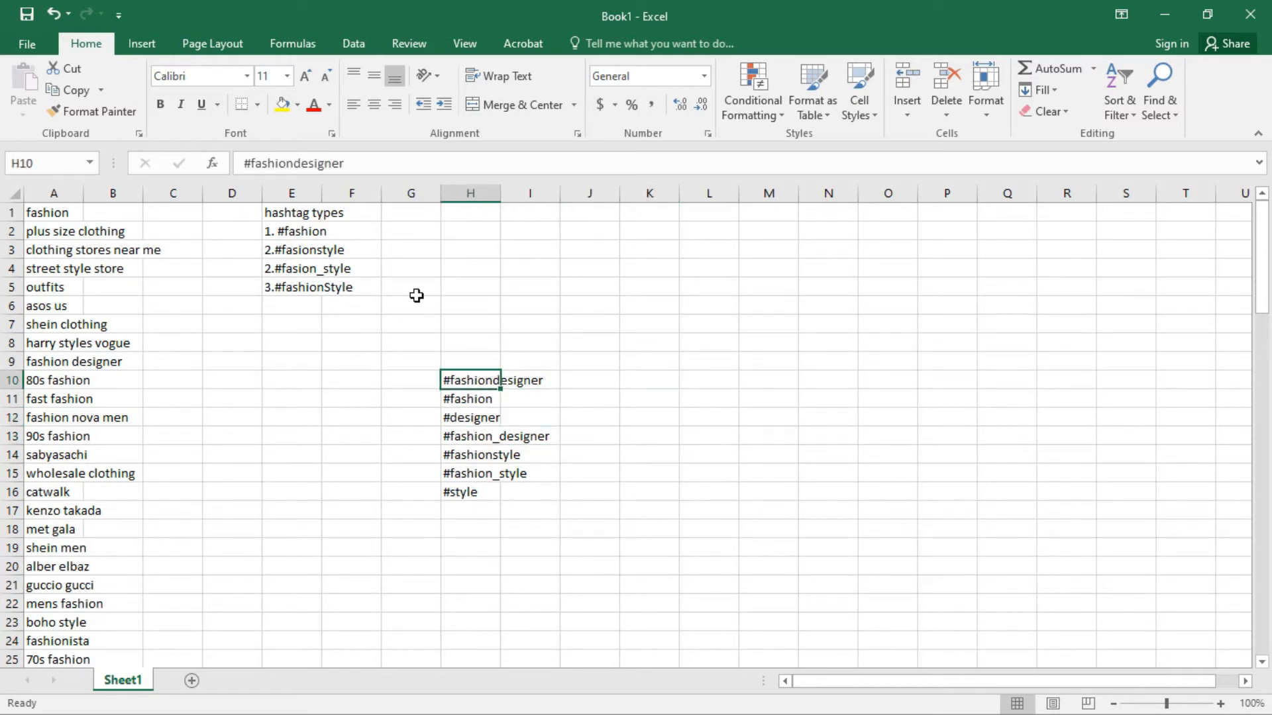
Step: Copy the "#fashiondesigner" hashtag from cell H10, then switch to the browser and open Instagram
{"action": "key", "text": "ctrl+c"}
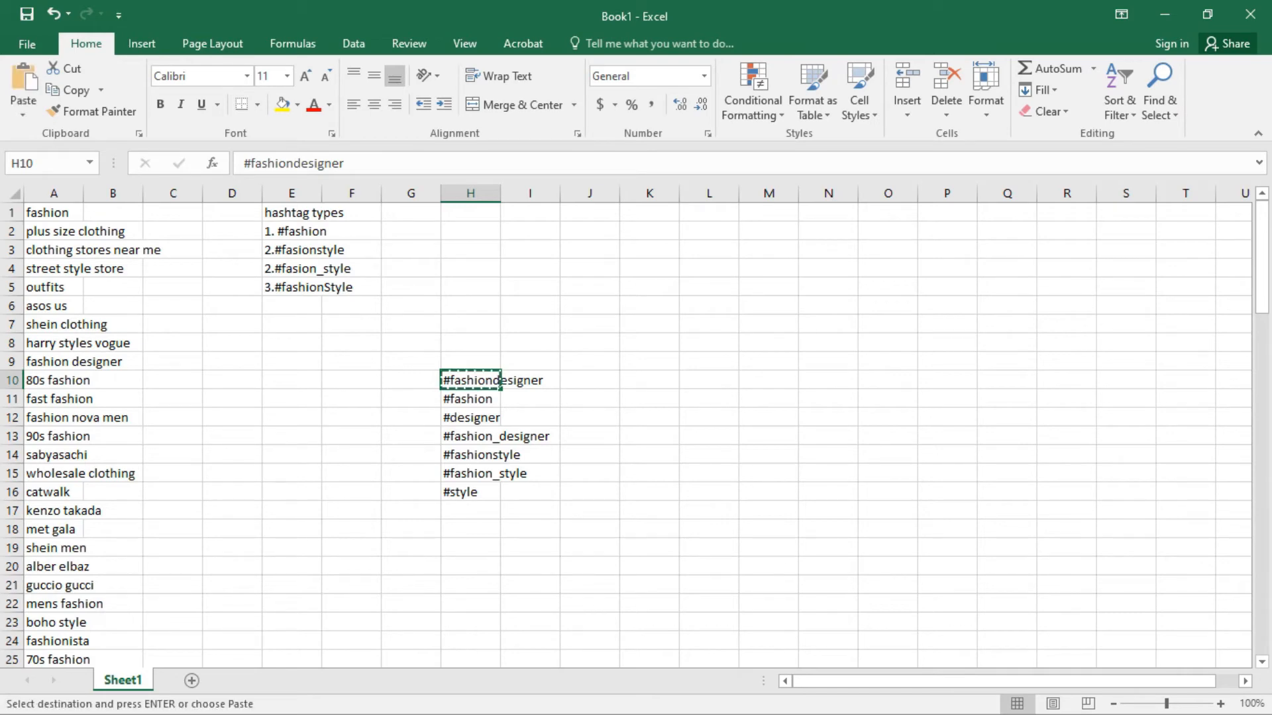
{"action": "key", "text": "super"}
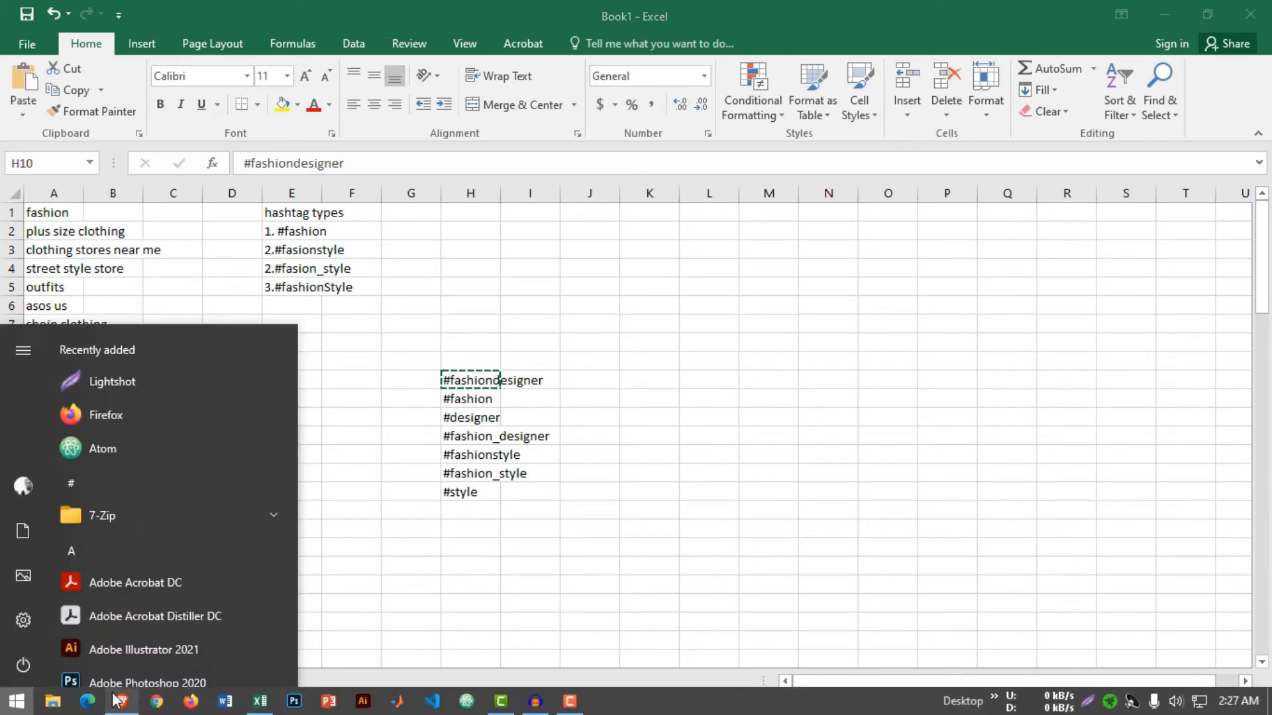
{"action": "left_click", "coordinate": [129, 708]}
{"action": "left_click", "coordinate": [878, 13]}
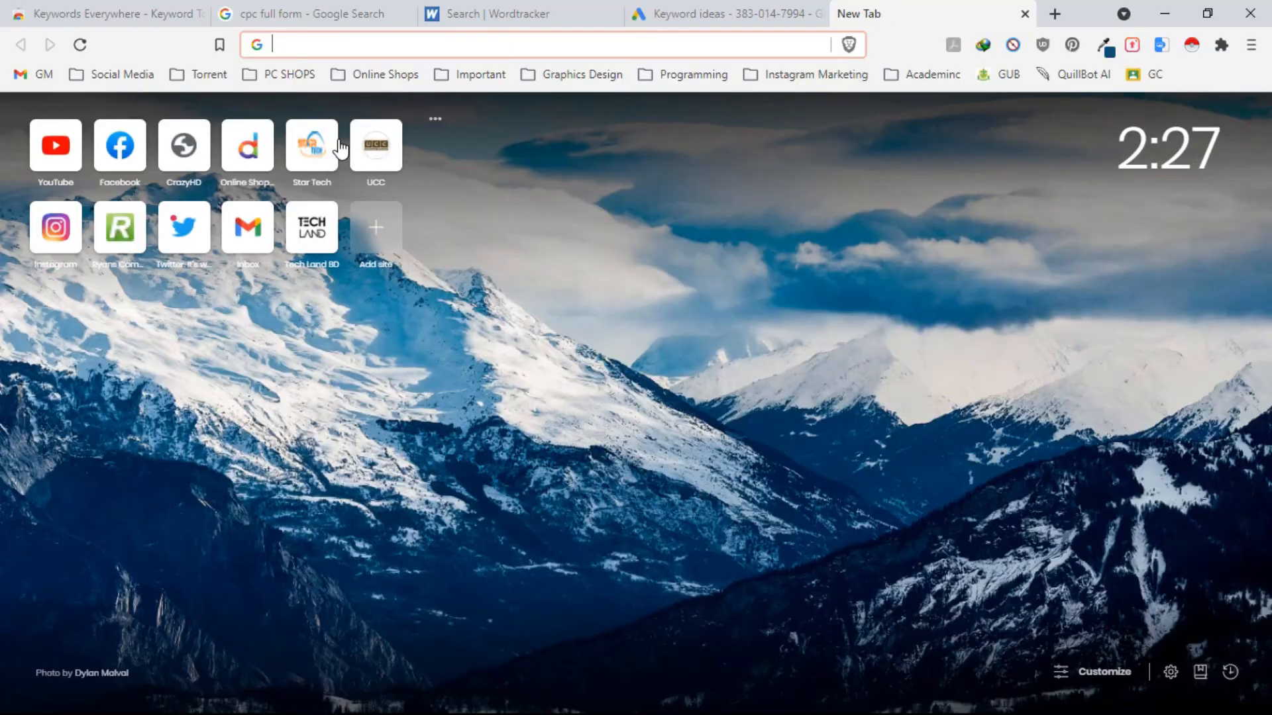
{"action": "left_click", "coordinate": [40, 246]}
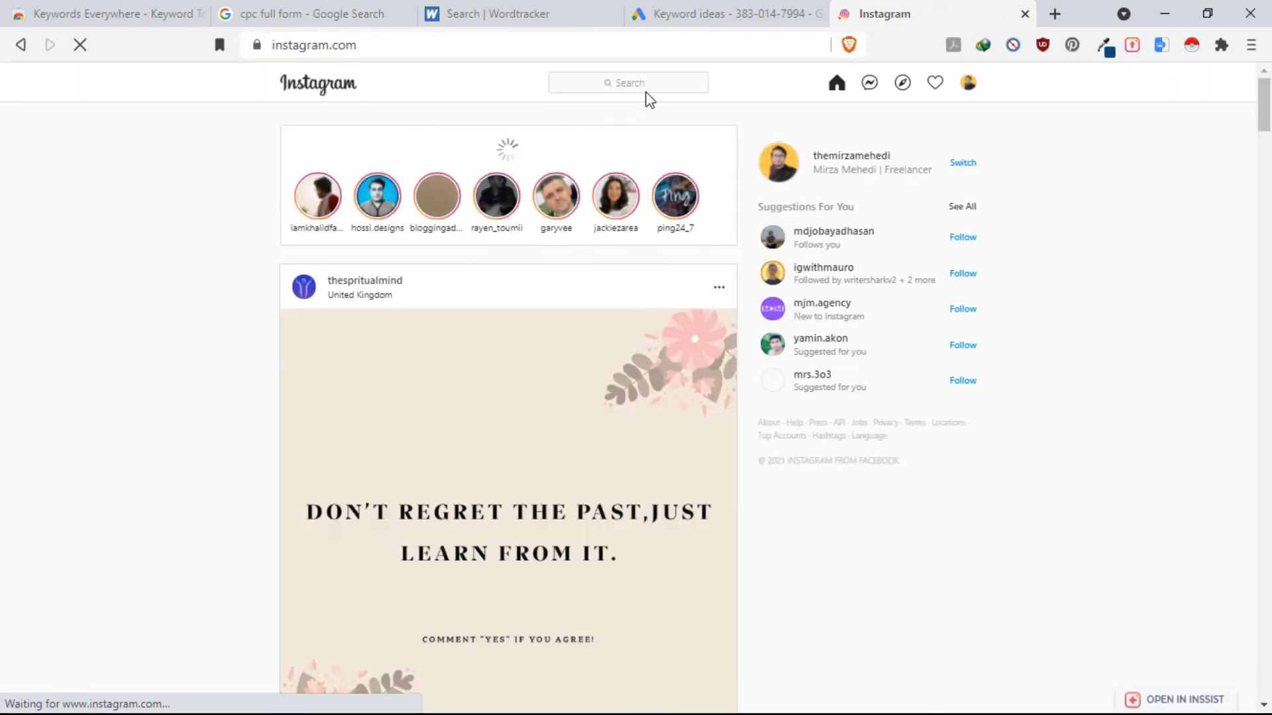
Step: Search Instagram for the copied "#fashiondesigner" hashtag, review the suggestions and open its hashtag page
{"action": "left_click", "coordinate": [647, 92]}
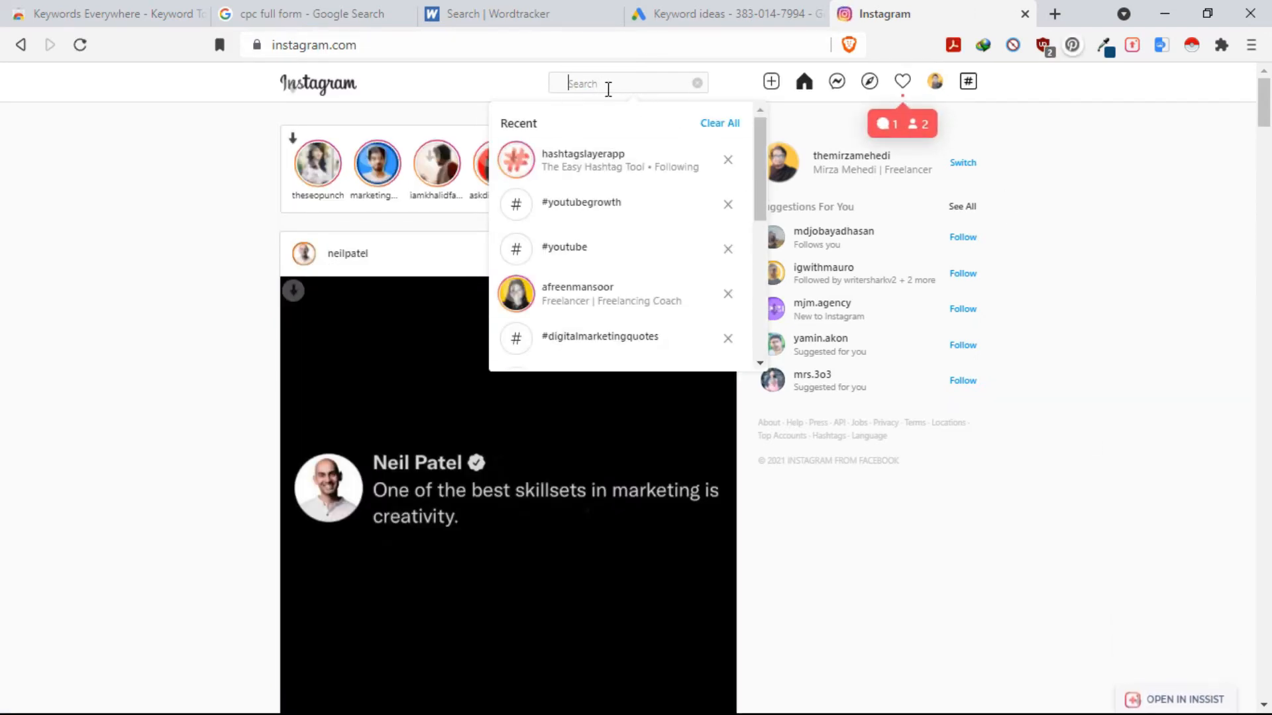
{"action": "key", "text": "ctrl+v"}
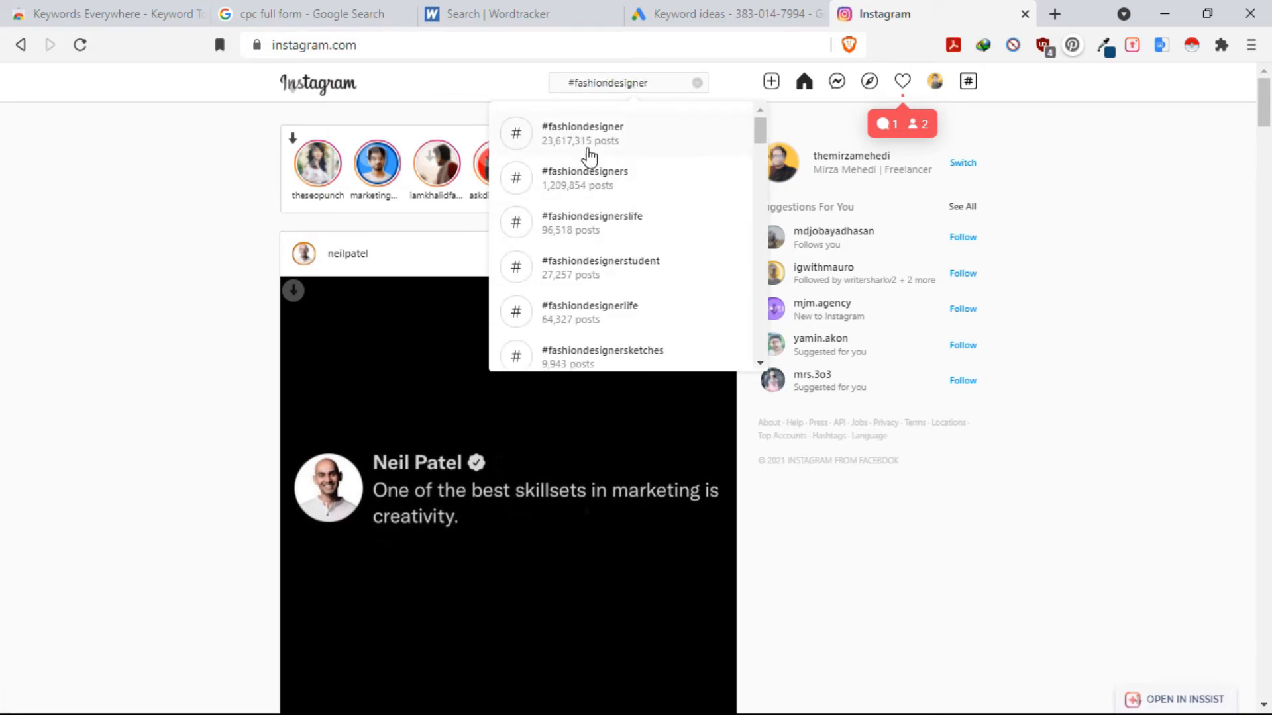
{"action": "scroll", "coordinate": [593, 172], "scroll_direction": "down", "scroll_amount": 6}
{"action": "scroll", "coordinate": [594, 242], "scroll_direction": "down", "scroll_amount": 10}
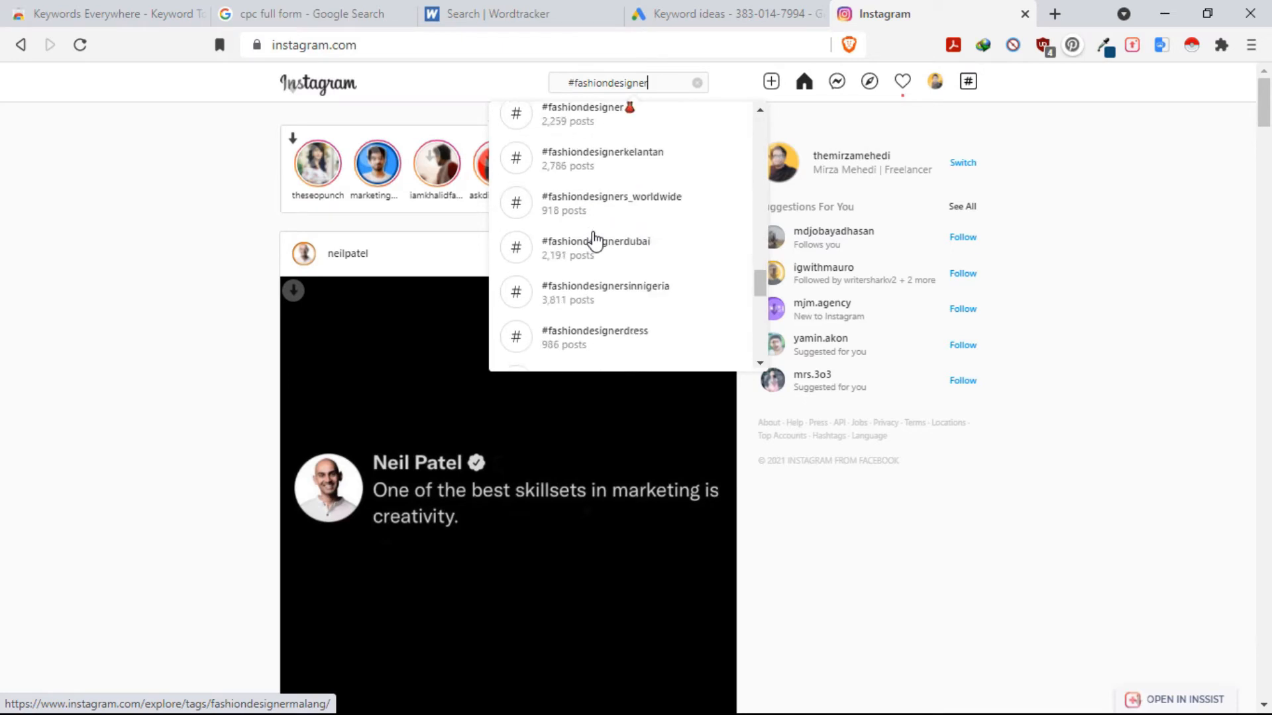
{"action": "scroll", "coordinate": [600, 242], "scroll_direction": "up", "scroll_amount": 15}
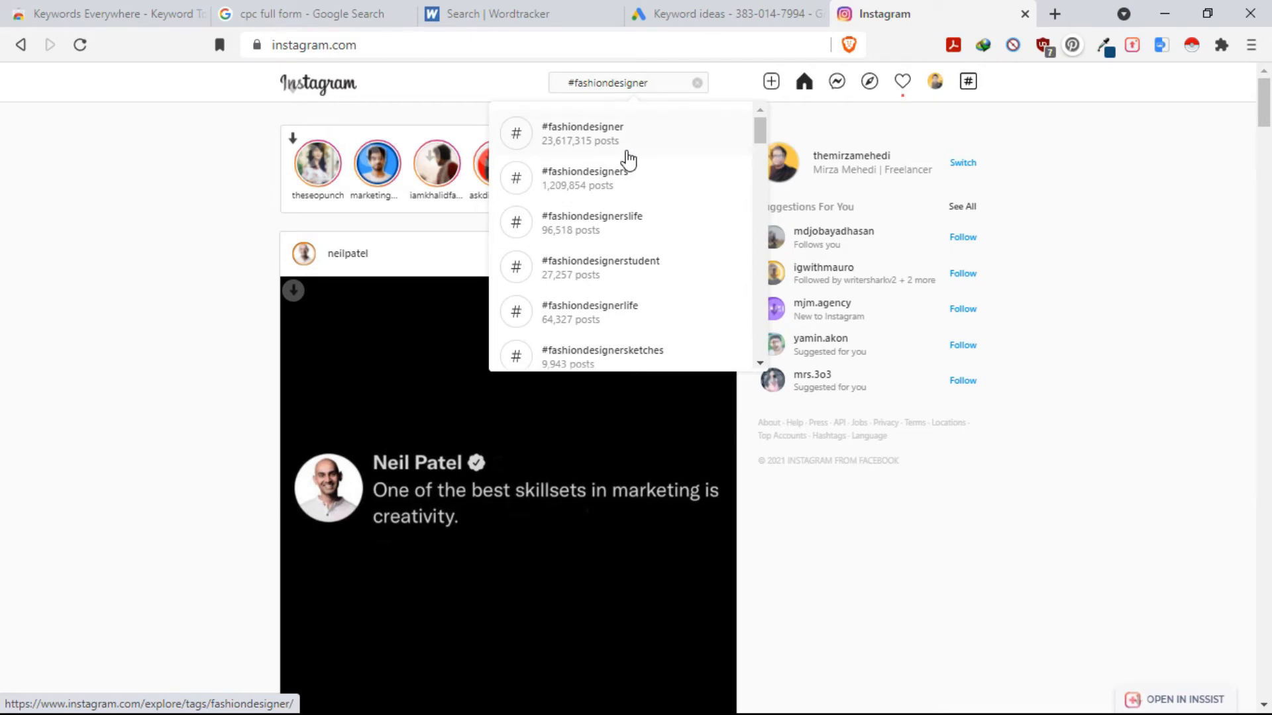
{"action": "scroll", "coordinate": [628, 161], "scroll_direction": "down", "scroll_amount": 3}
{"action": "scroll", "coordinate": [628, 161], "scroll_direction": "up", "scroll_amount": 3}
{"action": "left_click", "coordinate": [606, 156]}
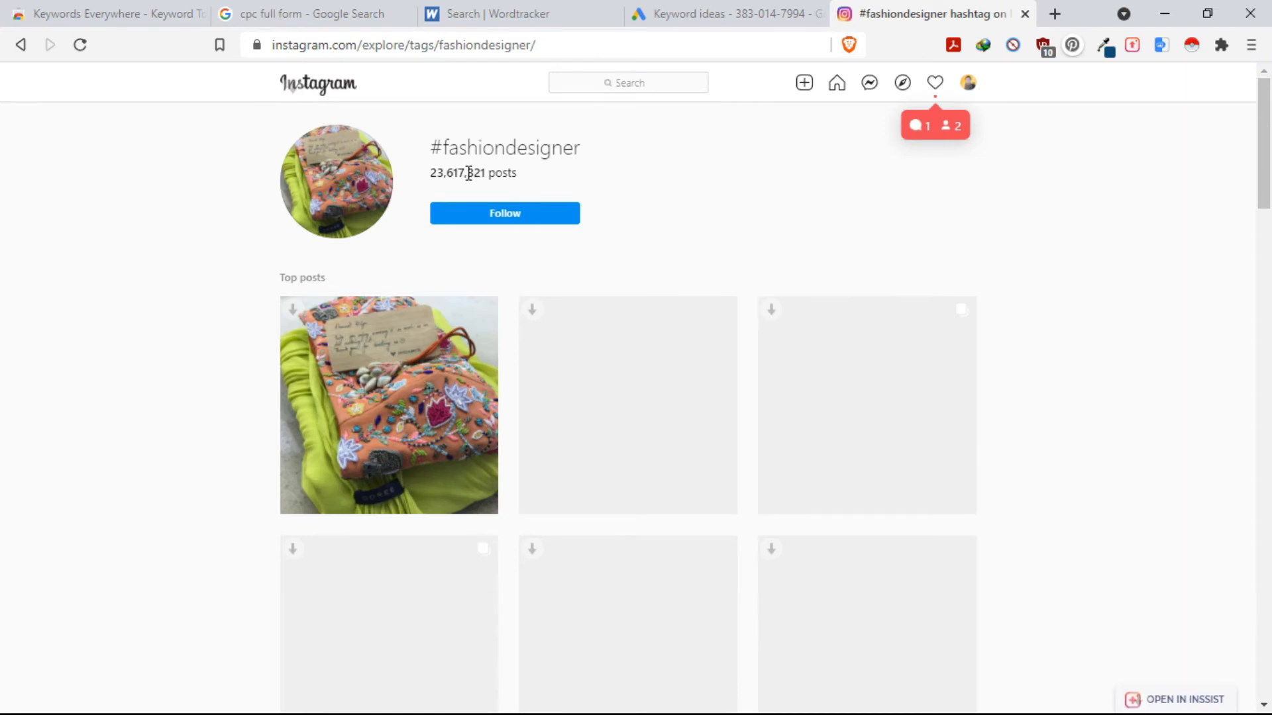
Step: Copy the full post count from the #fashiondesigner page and paste it into cell J10 of the Excel sheet
{"action": "left_click_drag", "start_coordinate": [523, 178], "coordinate": [428, 172]}
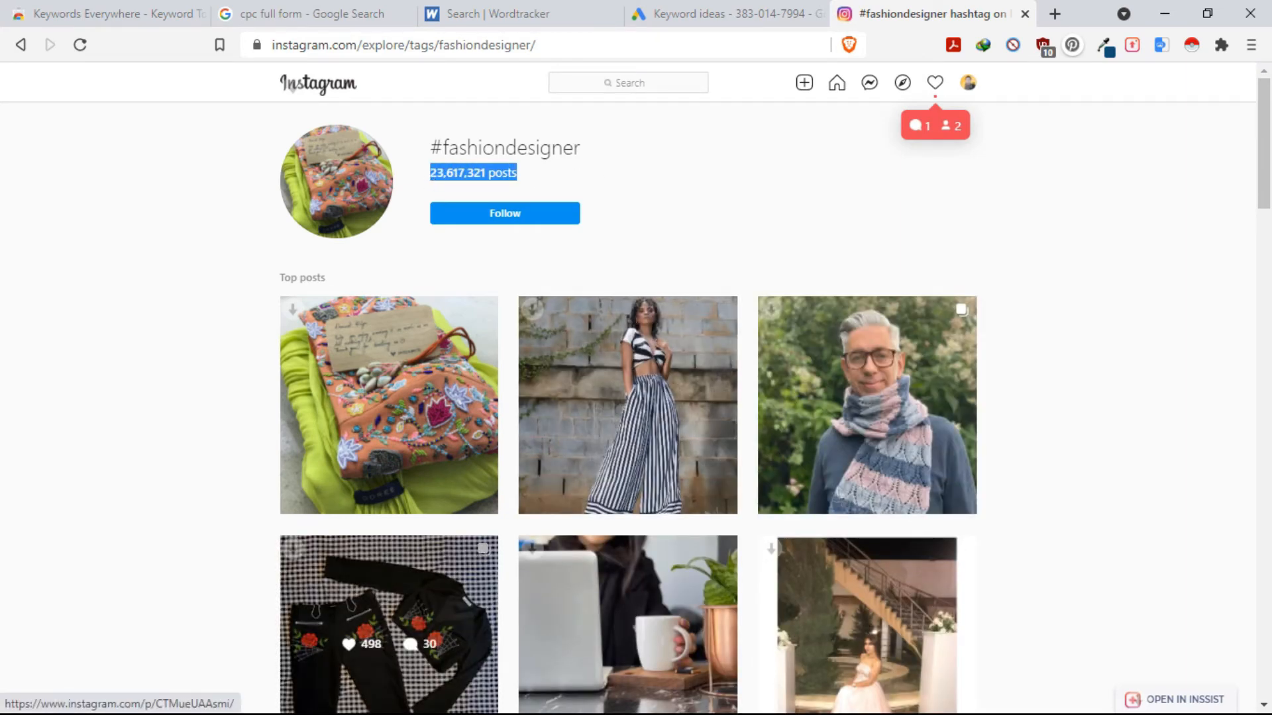
{"action": "key", "text": "super"}
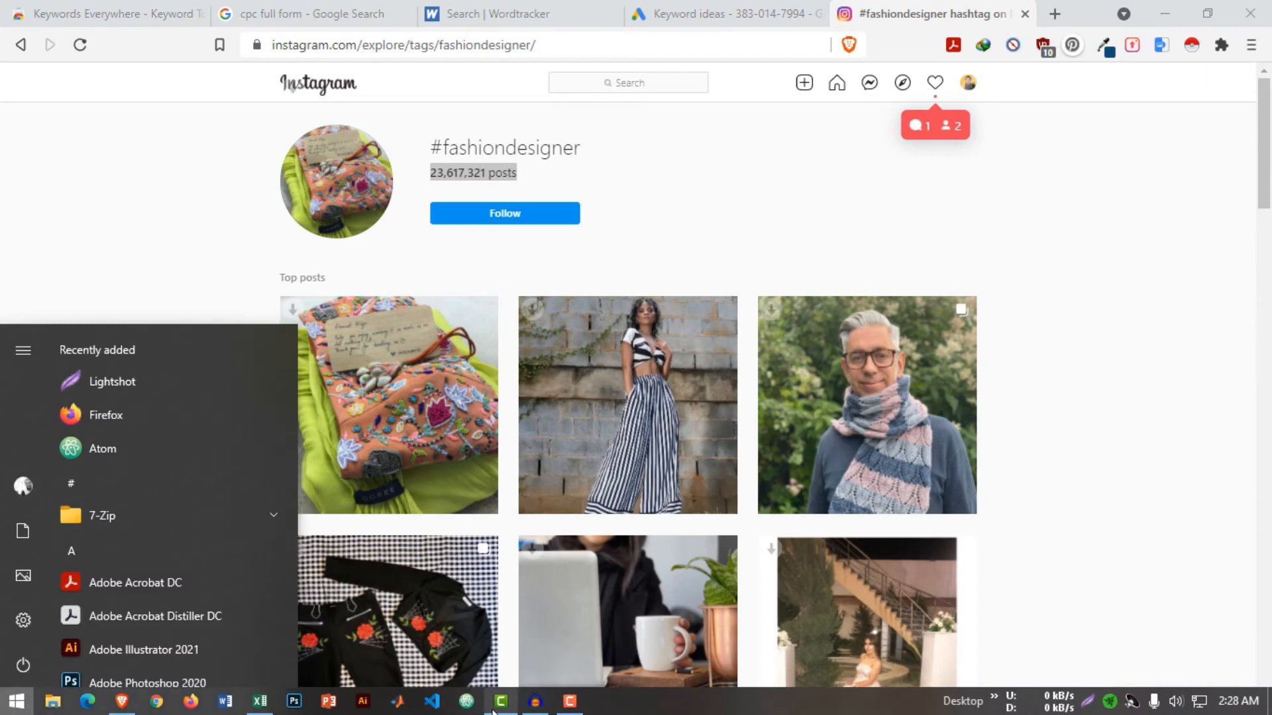
{"action": "left_click", "coordinate": [259, 701]}
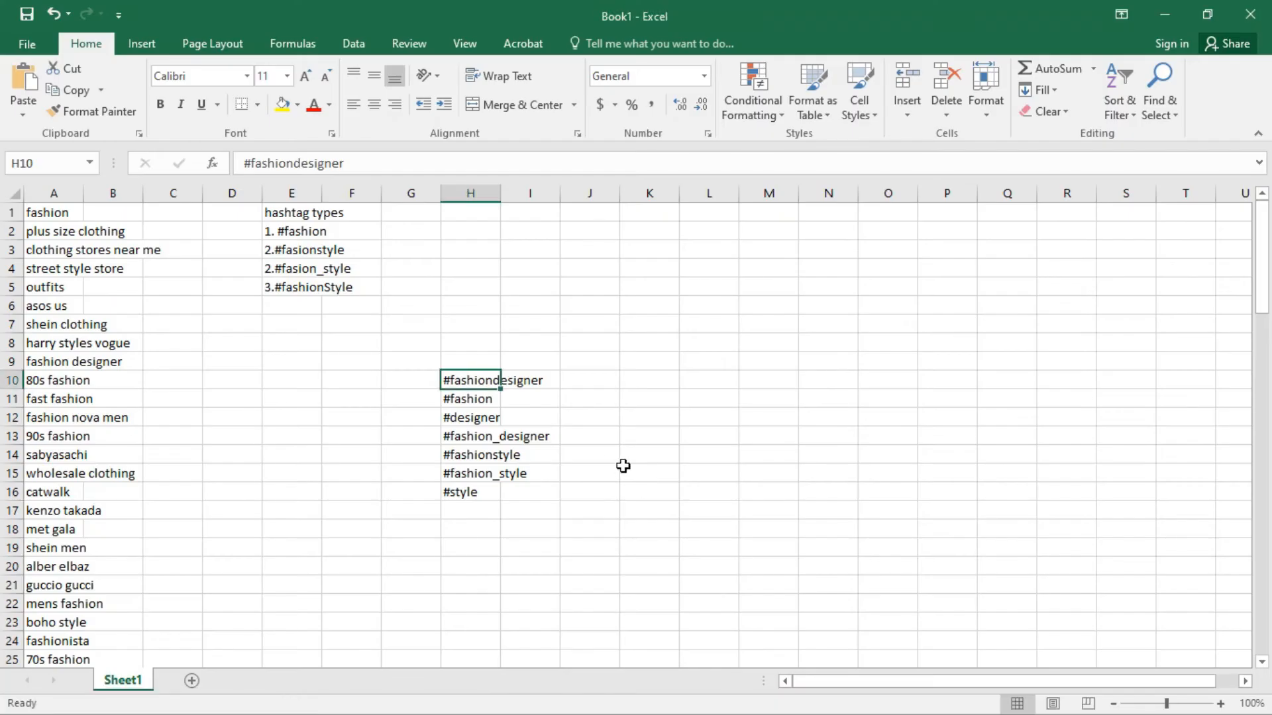
{"action": "left_click", "coordinate": [608, 388]}
{"action": "key", "text": "ctrl+v"}
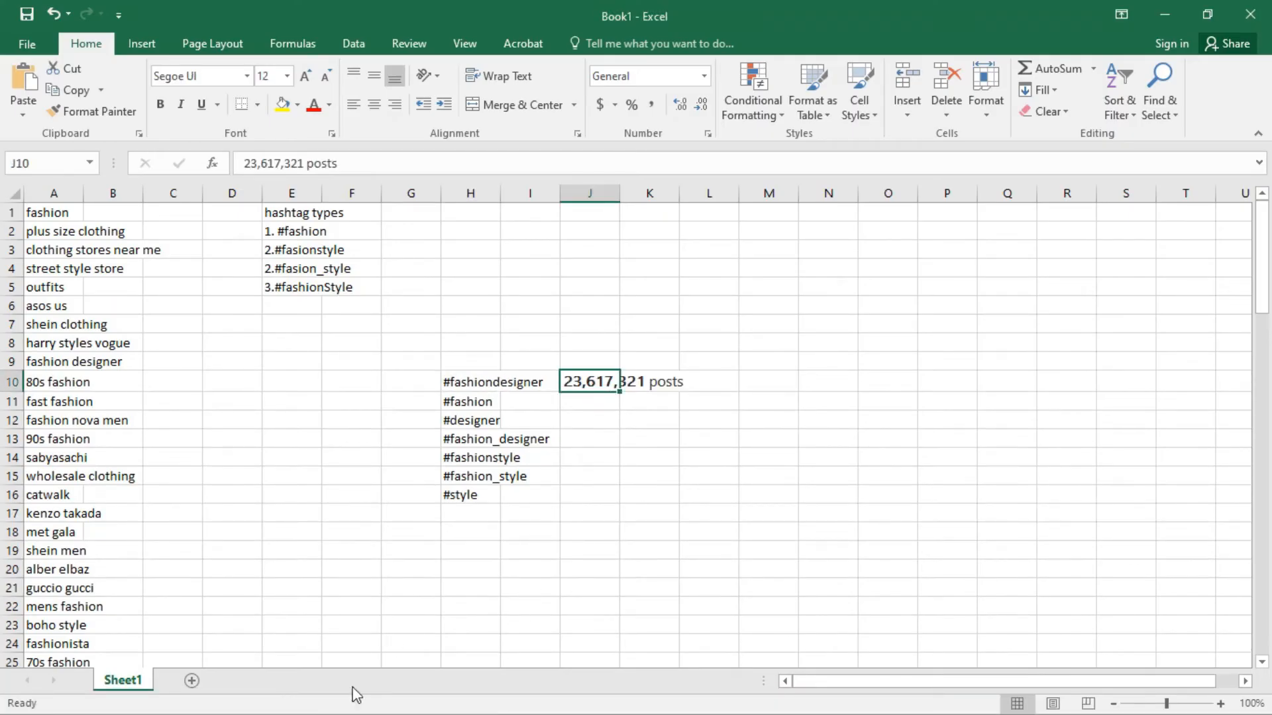
{"action": "key", "text": "super"}
{"action": "left_click", "coordinate": [129, 703]}
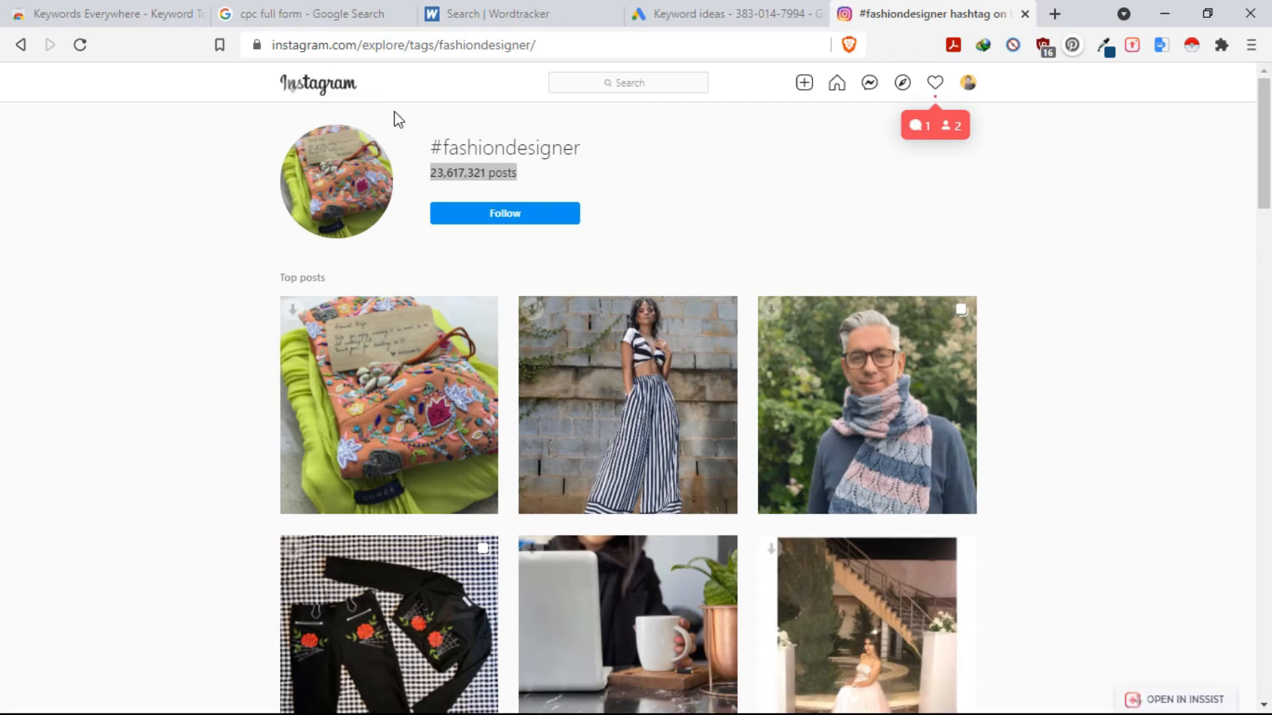
{"action": "key", "text": "super"}
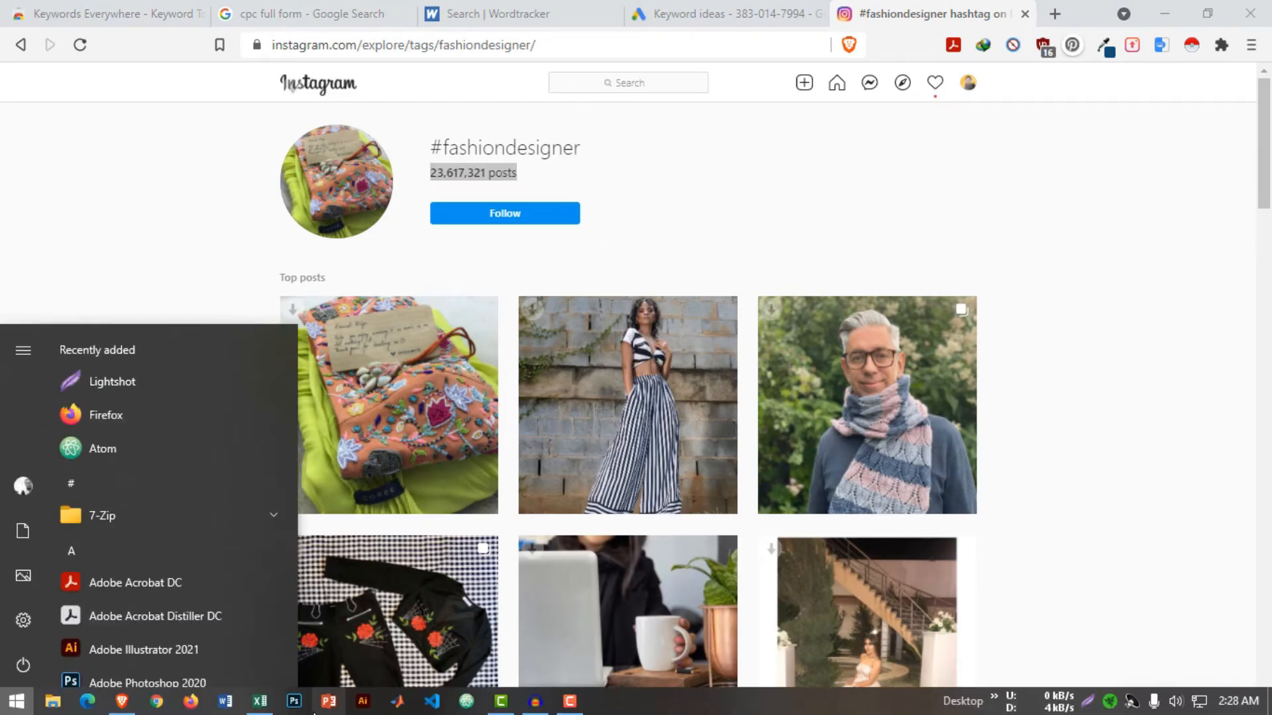
{"action": "left_click", "coordinate": [259, 702]}
Step: Copy the "#fashion" hashtag from cell H11, search for it on Instagram in the browser and open its hashtag page
{"action": "left_click", "coordinate": [471, 404]}
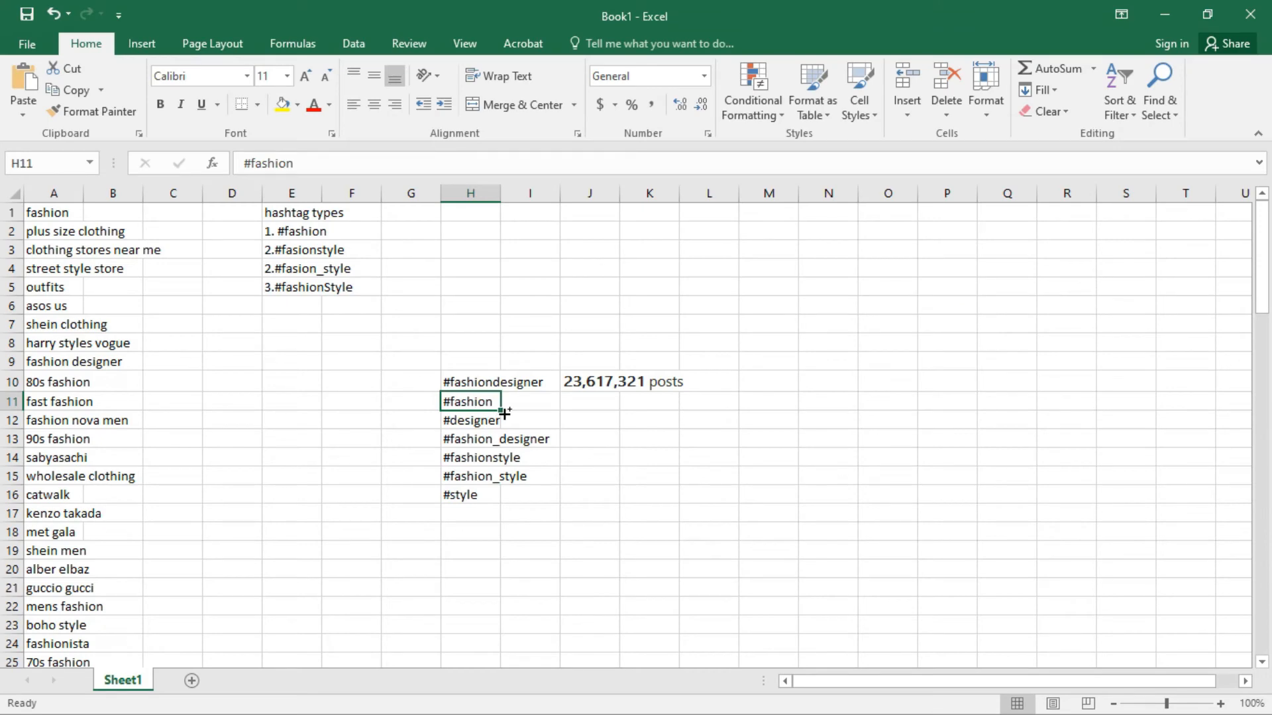
{"action": "key", "text": "ctrl+c"}
{"action": "key", "text": "super"}
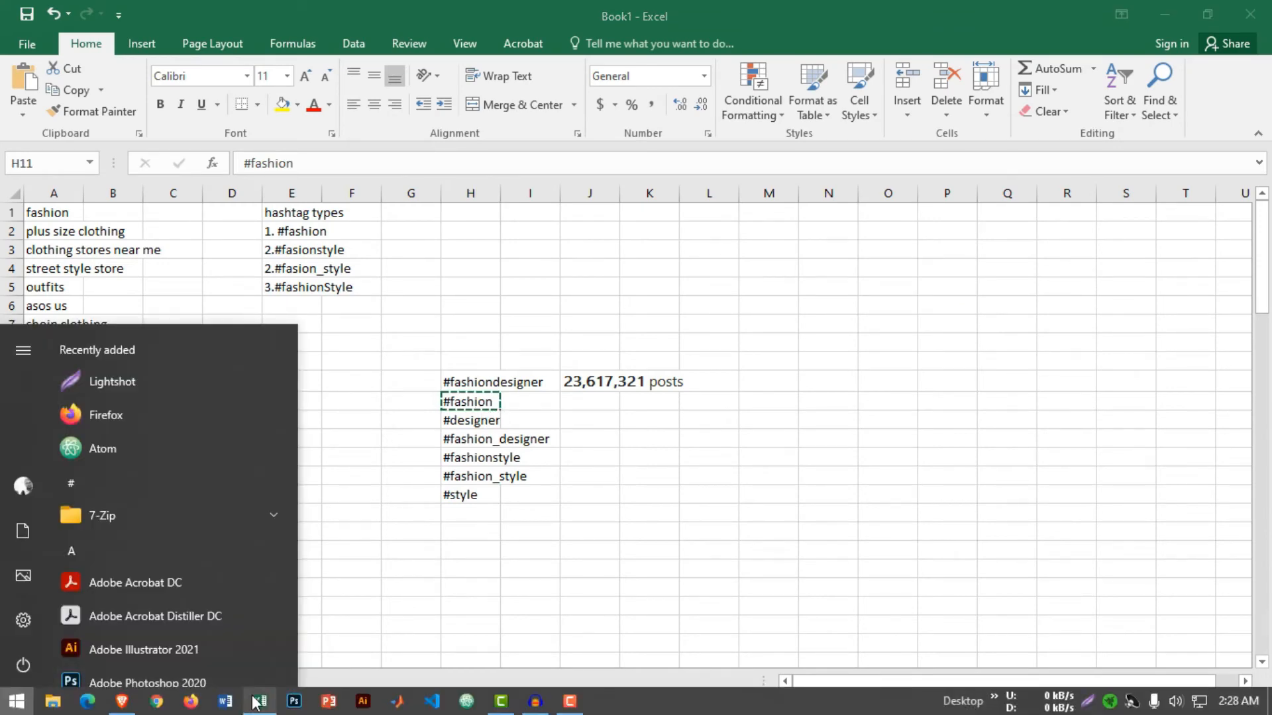
{"action": "left_click", "coordinate": [133, 700]}
{"action": "left_click", "coordinate": [637, 86]}
{"action": "key", "text": "ctrl+v"}
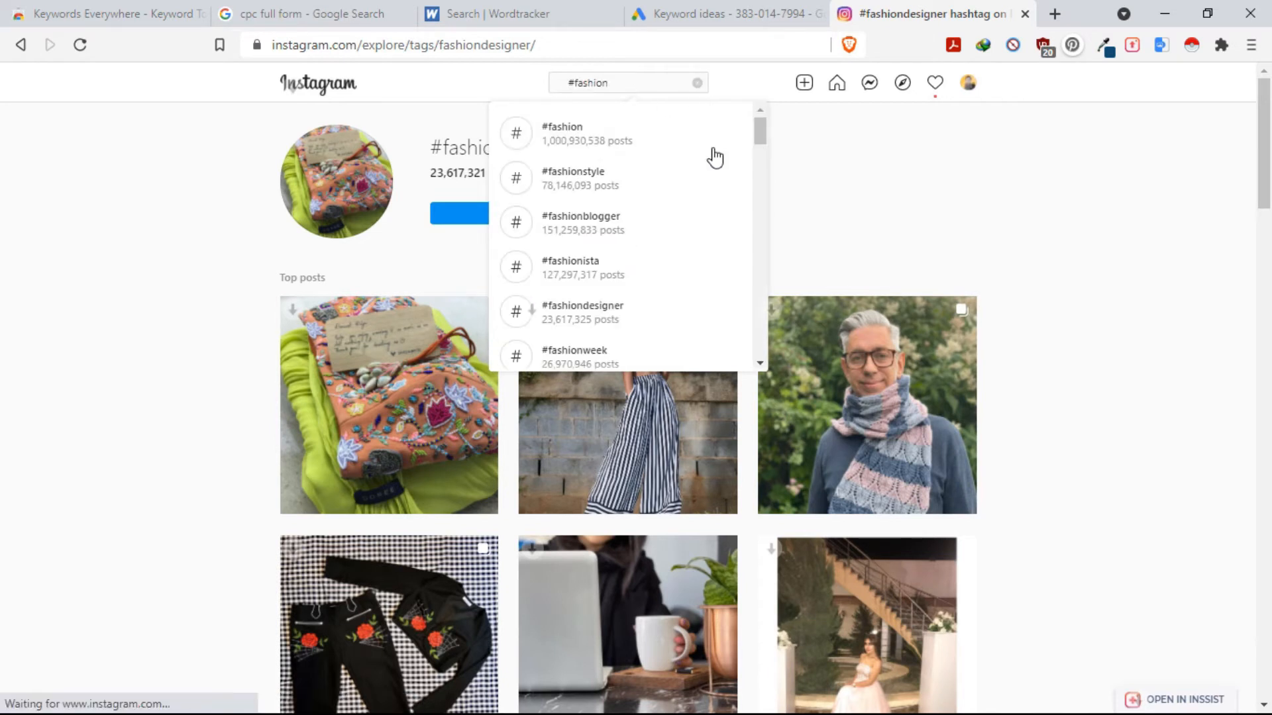
{"action": "left_click", "coordinate": [621, 144]}
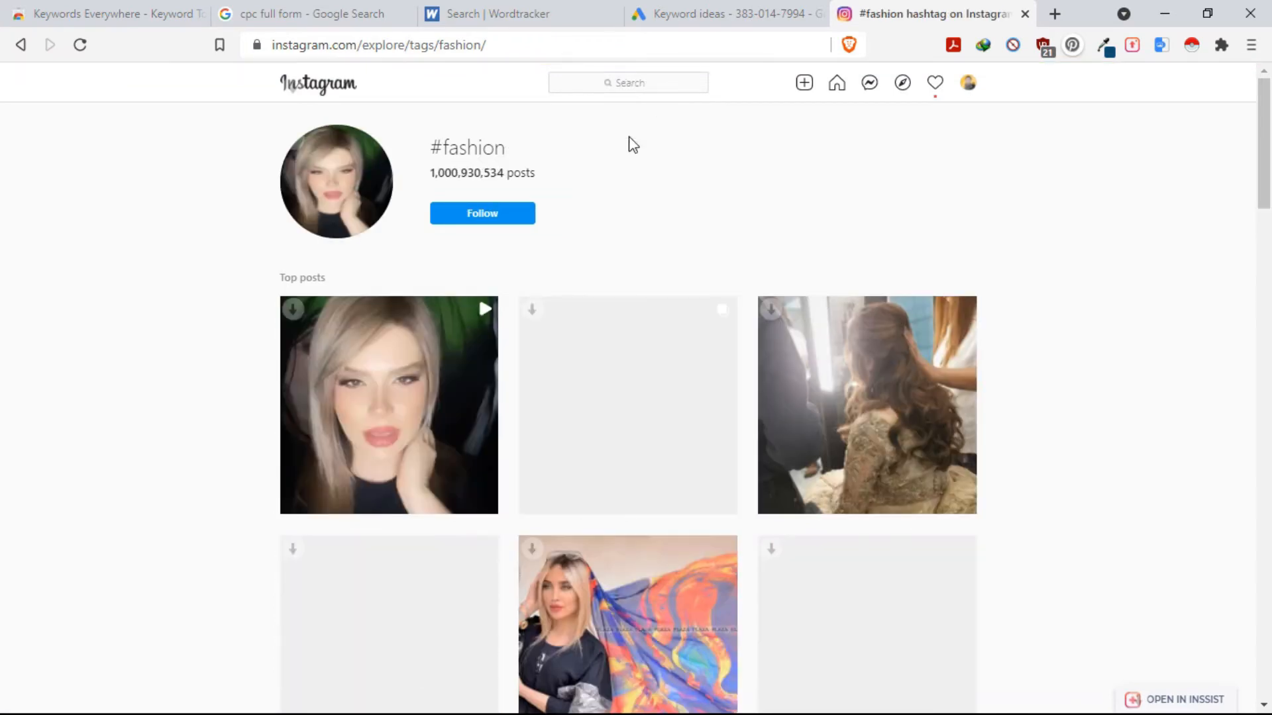
Step: Copy the number of posts from the #fashion page and paste it into cell J11 of the Excel sheet
{"action": "double_click", "coordinate": [488, 174]}
{"action": "left_click", "coordinate": [488, 173]}
{"action": "double_click", "coordinate": [488, 174]}
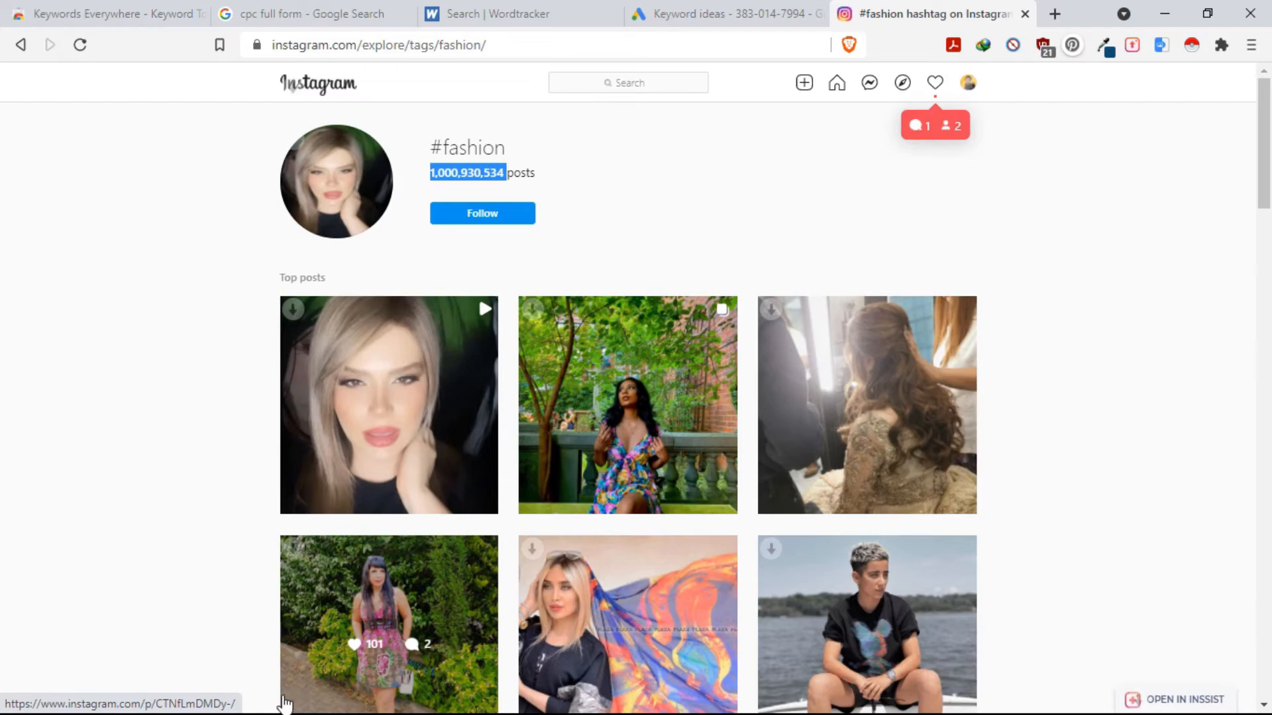
{"action": "key", "text": "super"}
{"action": "left_click", "coordinate": [260, 705]}
{"action": "left_click", "coordinate": [610, 407]}
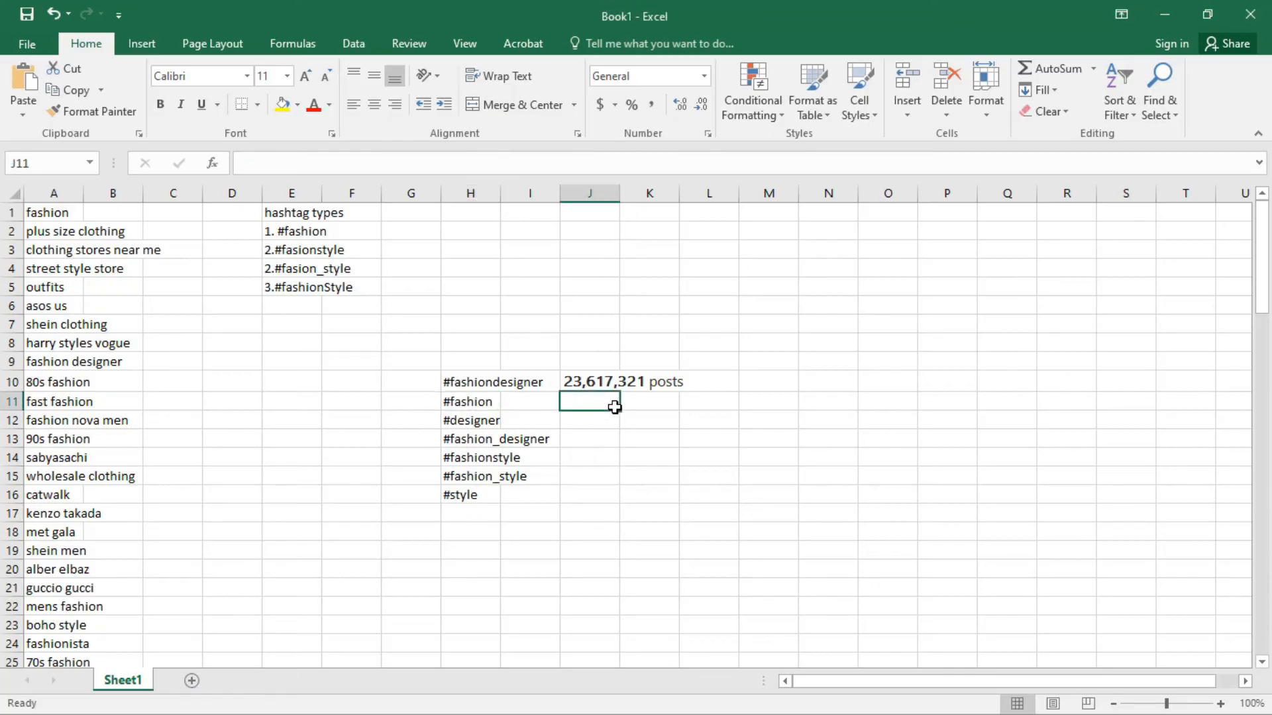
{"action": "key", "text": "ctrl+v"}
{"action": "left_click", "coordinate": [640, 427]}
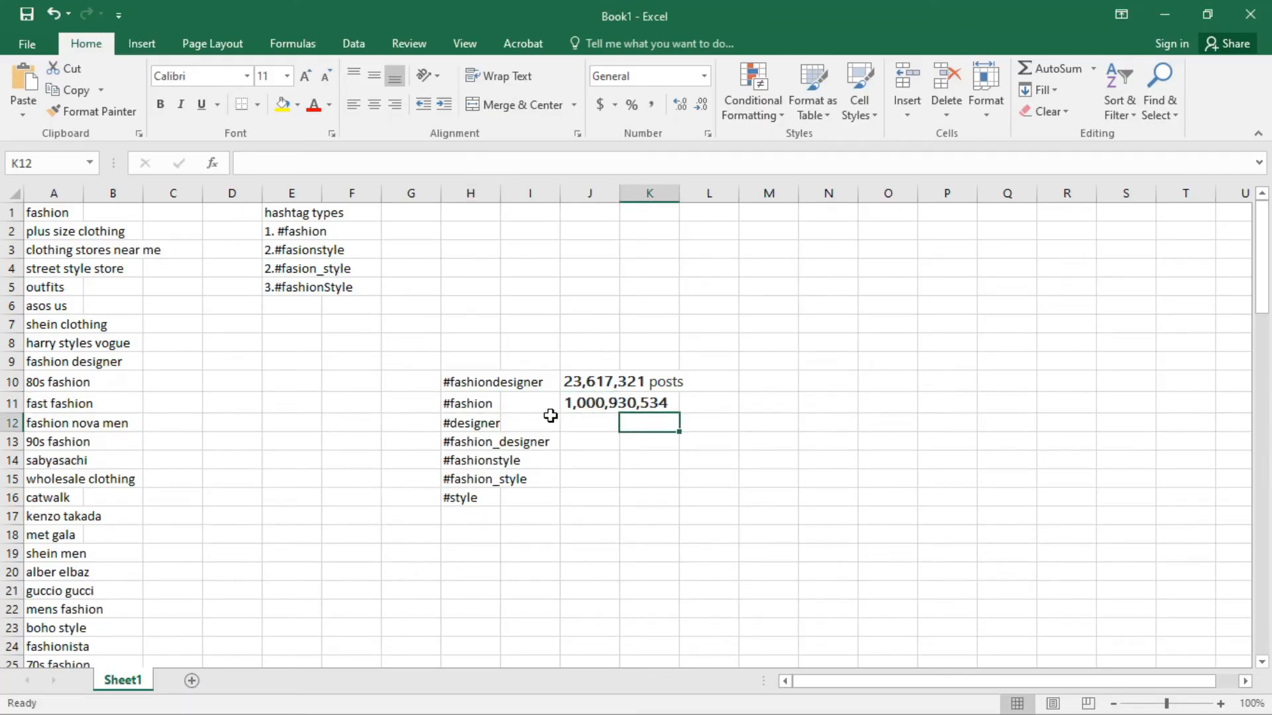
{"action": "left_click", "coordinate": [638, 385]}
{"action": "left_click", "coordinate": [586, 413]}
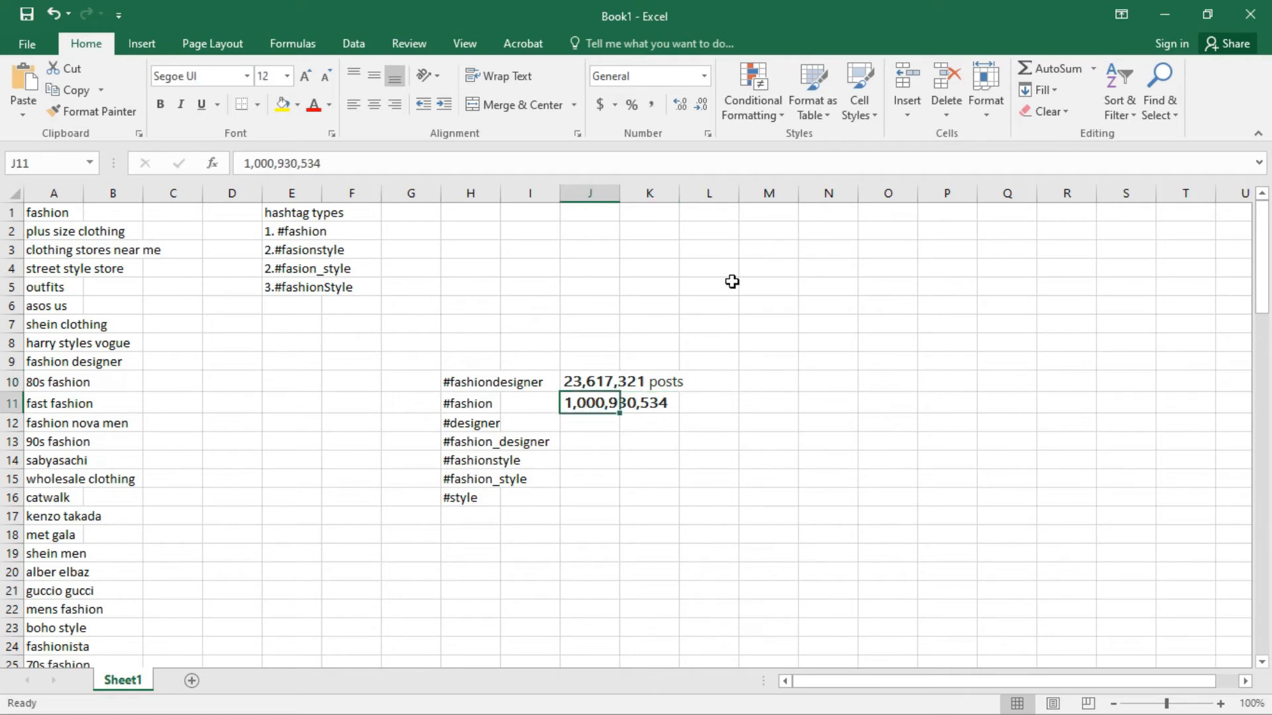
{"action": "key", "text": "Up"}
{"action": "key", "text": "Up"}
{"action": "key", "text": "Down"}
{"action": "key", "text": "Right"}
{"action": "key", "text": "Right"}
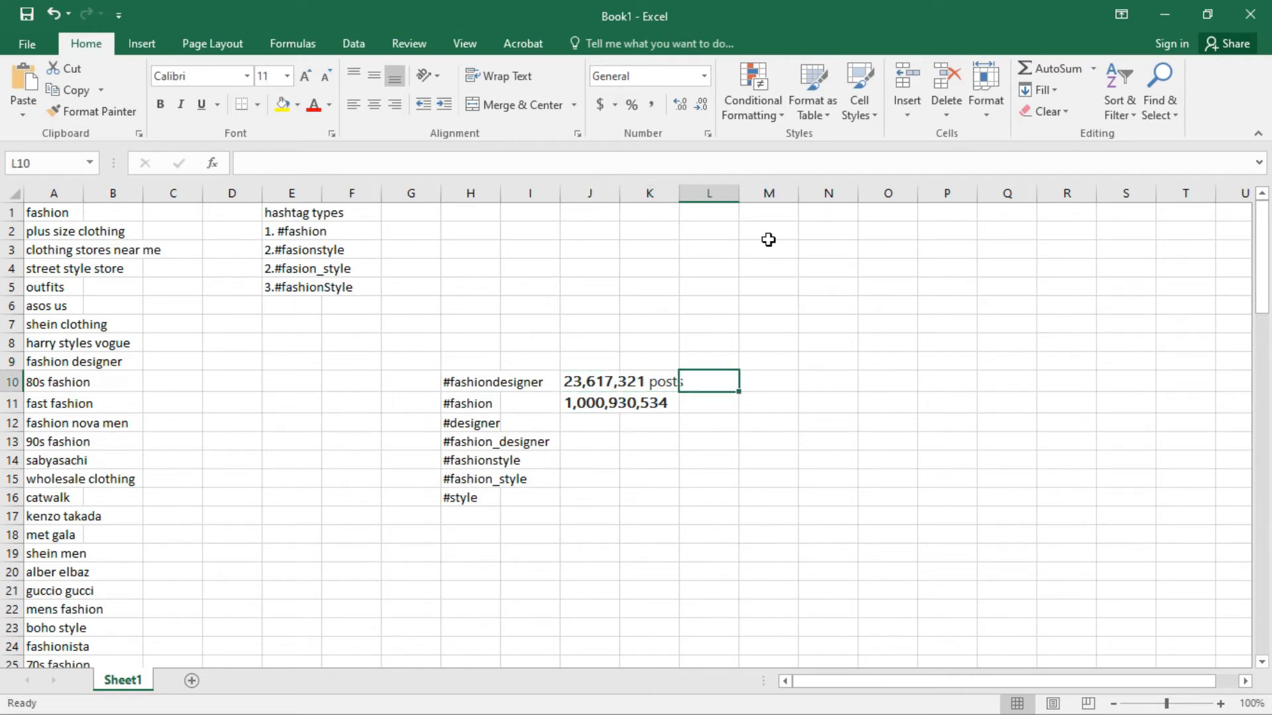
{"action": "key", "text": "Left"}
{"action": "key", "text": "Down"}
{"action": "key", "text": "Left"}
{"action": "key", "text": "Up"}
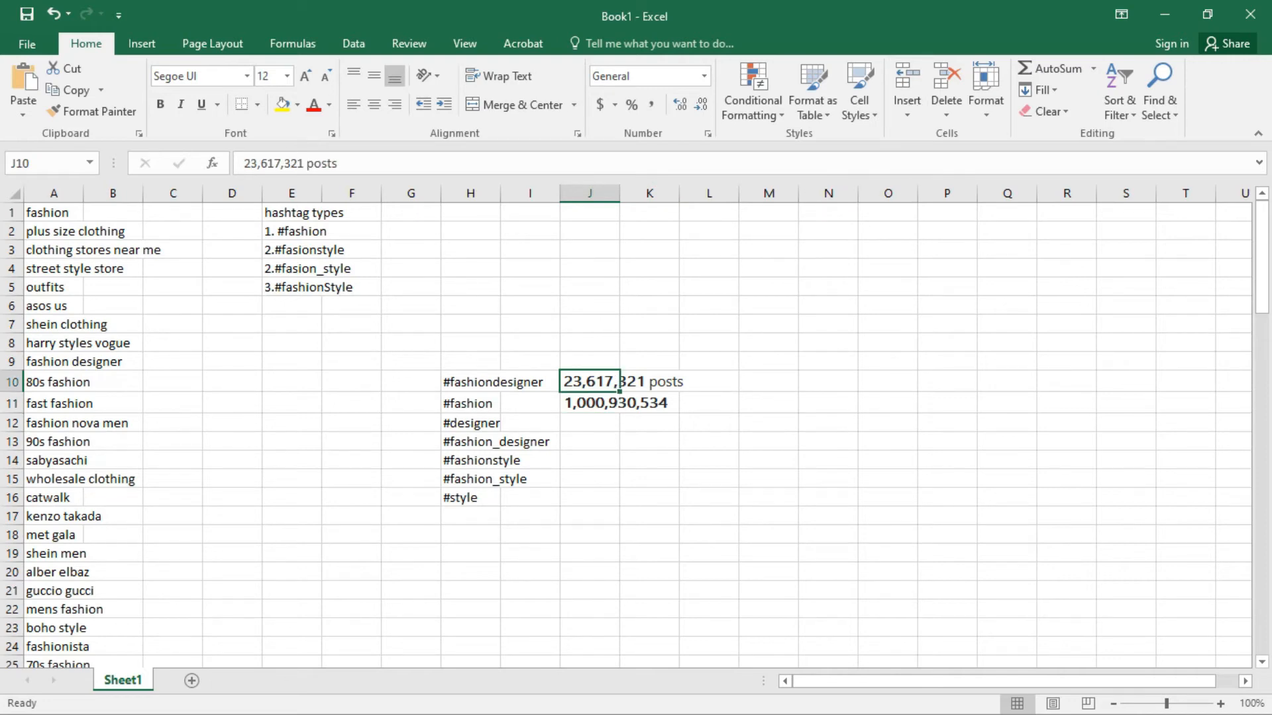
Step: Switch back to Instagram in the browser and start a new search
{"action": "key", "text": "super"}
{"action": "left_click", "coordinate": [126, 702]}
{"action": "left_click", "coordinate": [672, 88]}
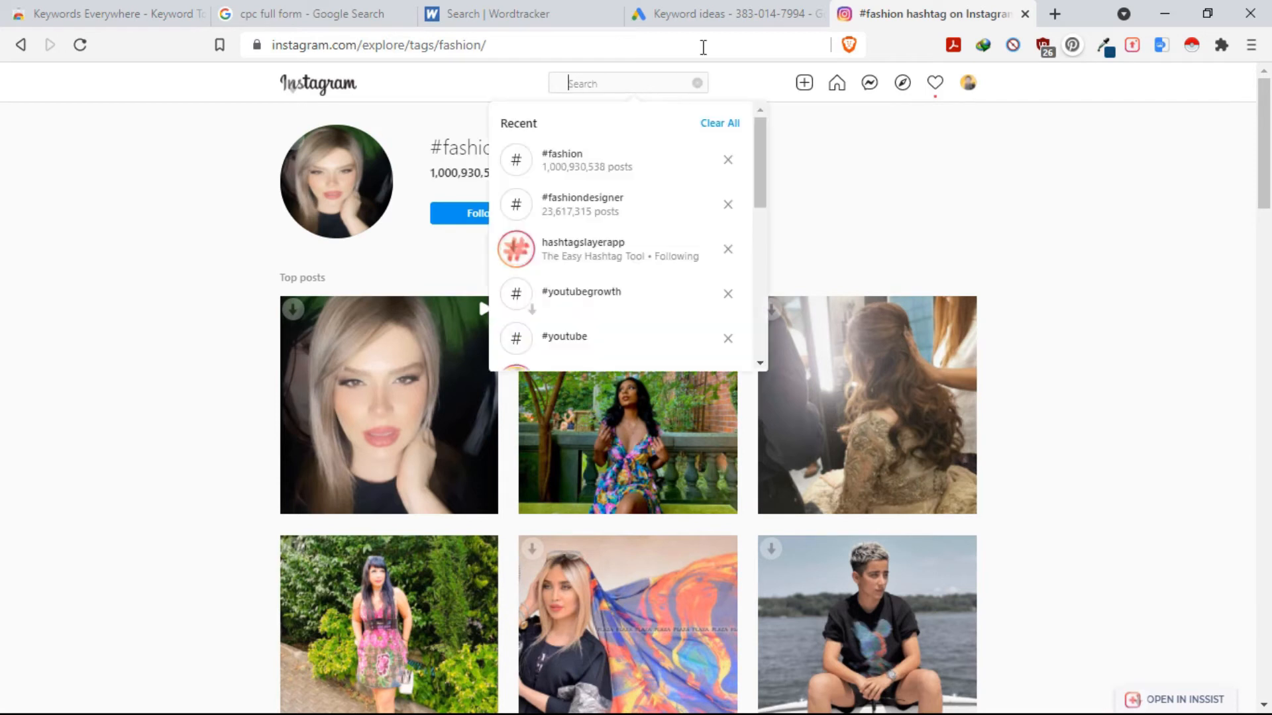
{"action": "key", "text": "ctrl+v"}
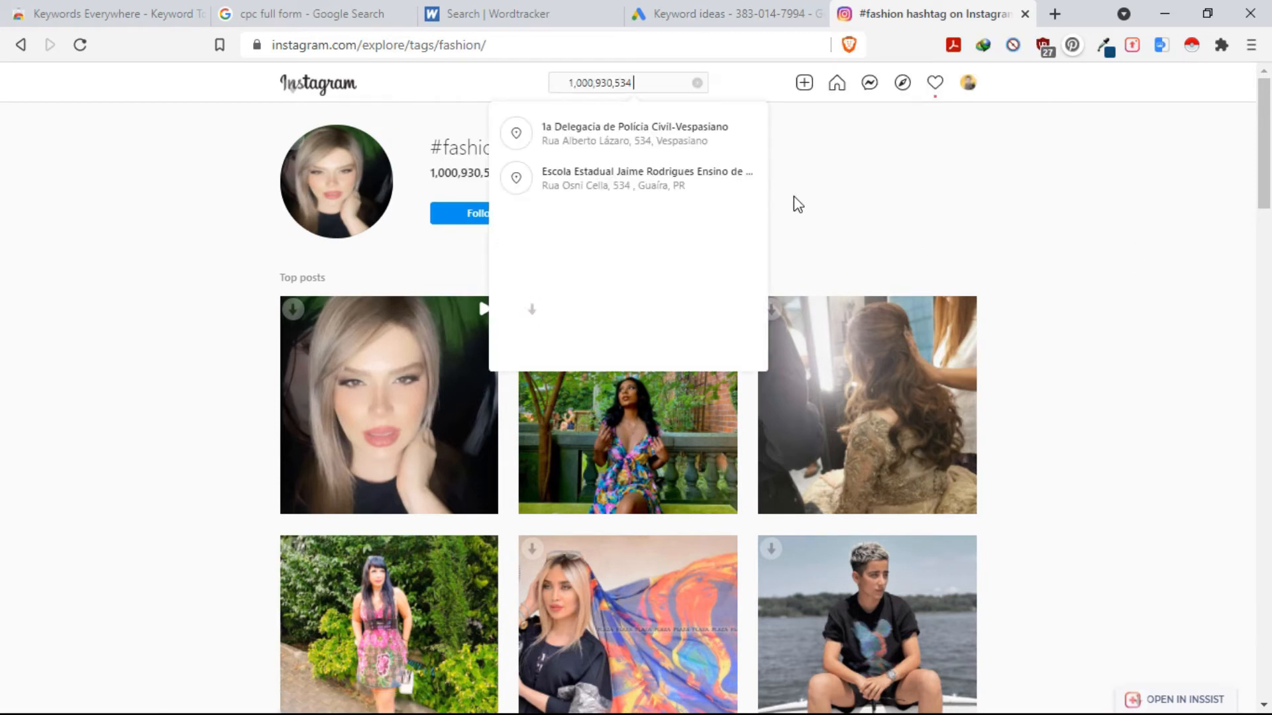
{"action": "key", "text": "ctrl+a"}
{"action": "key", "text": "BackSpace"}
Step: Search Instagram for "#fashion" and look through the suggested related hashtags and their post counts
{"action": "type", "text": "#fashion"}
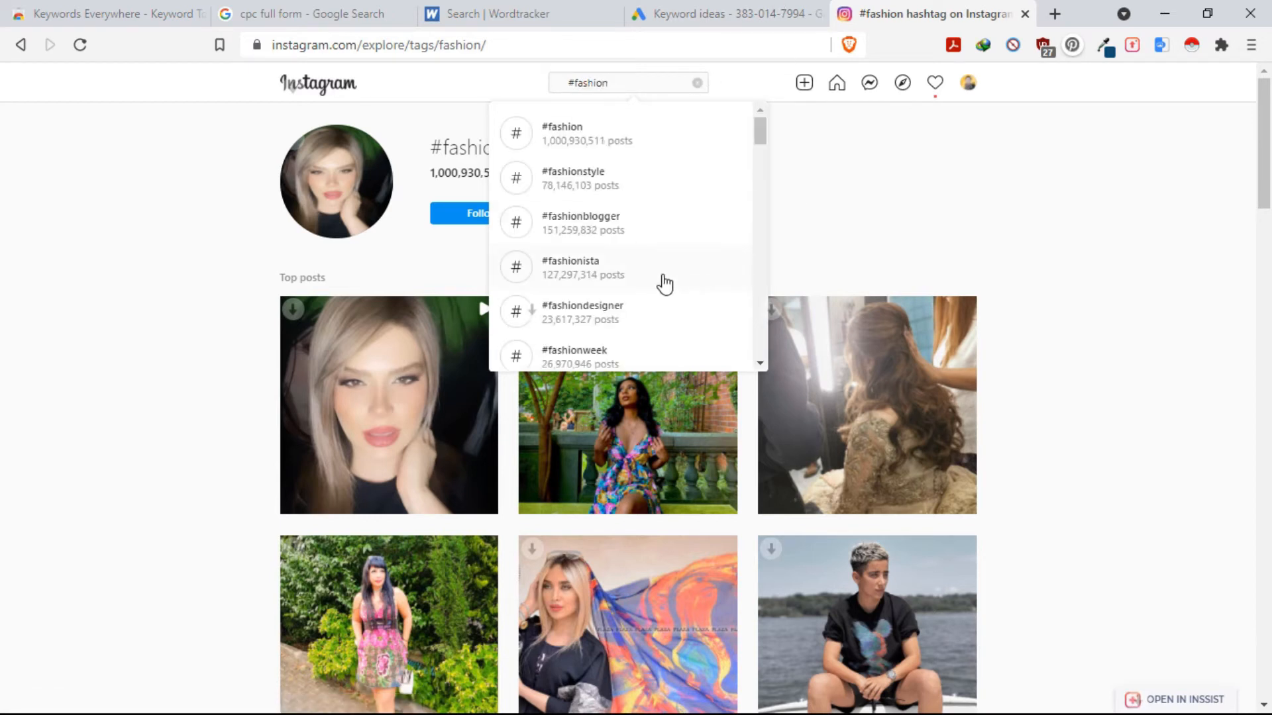
{"action": "scroll", "coordinate": [653, 278], "scroll_direction": "down", "scroll_amount": 8}
{"action": "scroll", "coordinate": [652, 280], "scroll_direction": "down", "scroll_amount": 5}
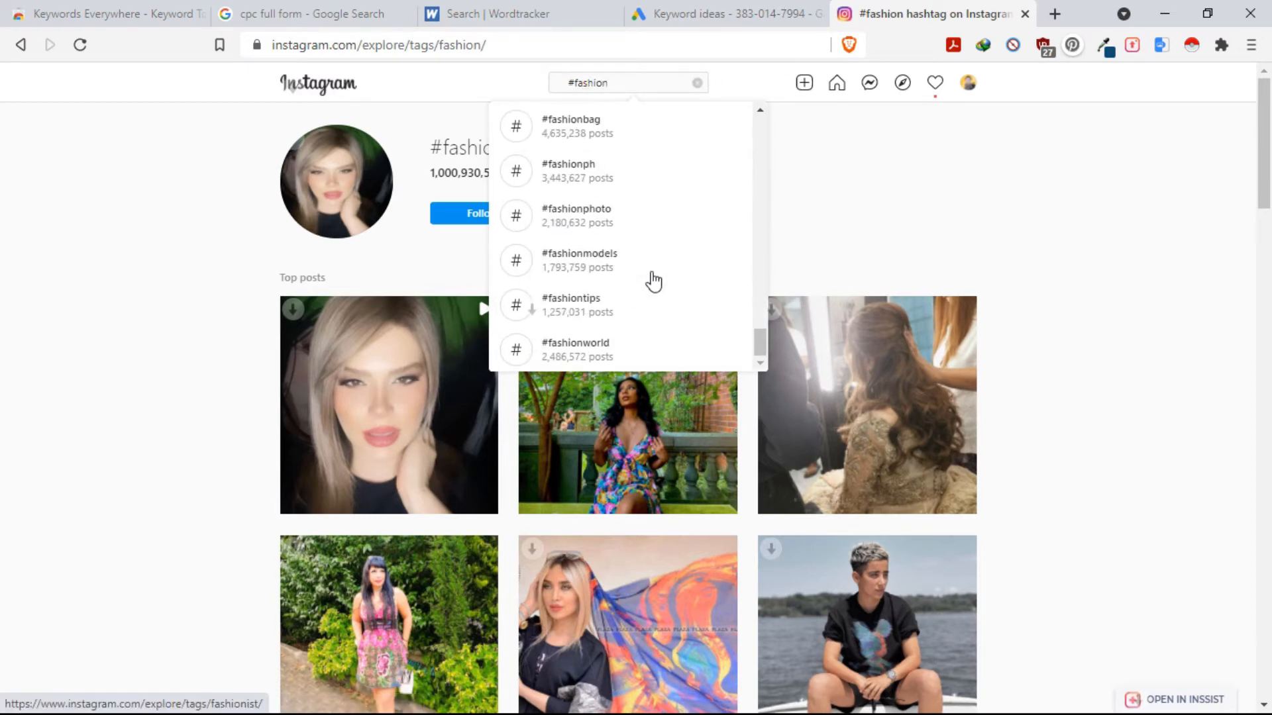
{"action": "scroll", "coordinate": [640, 283], "scroll_direction": "up", "scroll_amount": 6}
{"action": "scroll", "coordinate": [638, 286], "scroll_direction": "up", "scroll_amount": 5}
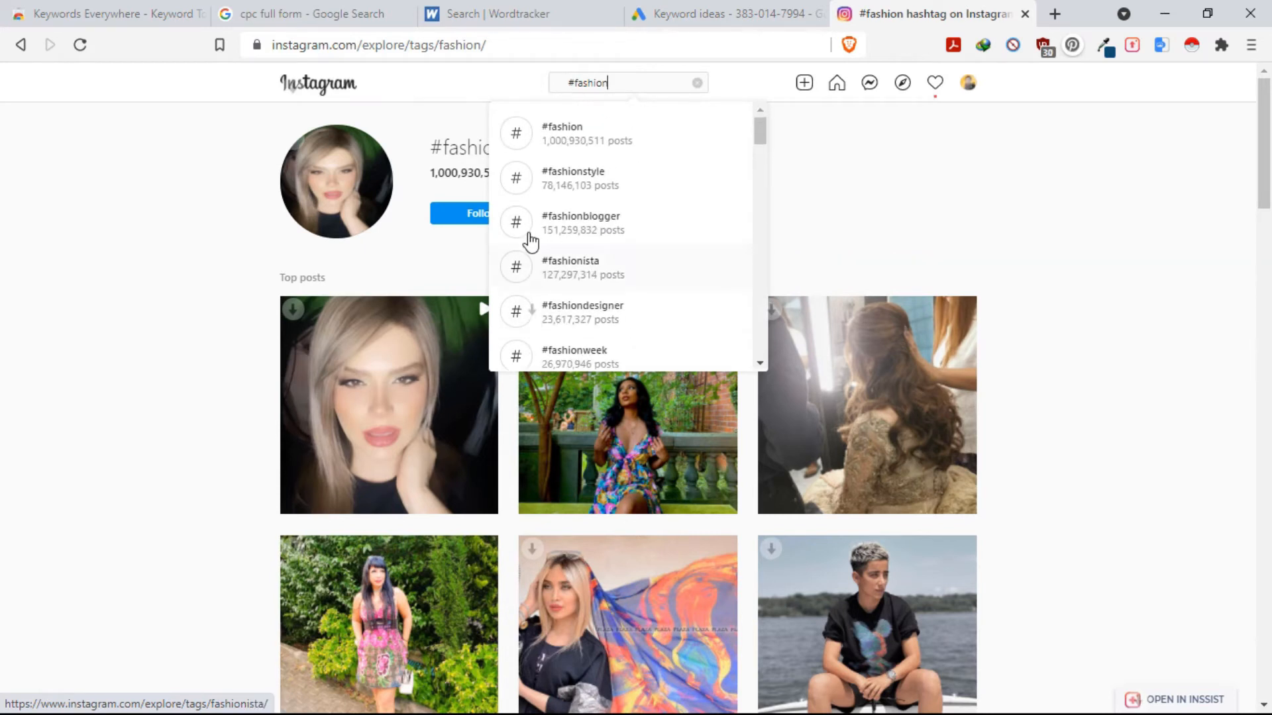
Step: Copy Instagram's full list of suggested #fashion hashtags with their post counts and paste it into the Excel sheet from cell O7
{"action": "left_click_drag", "start_coordinate": [522, 119], "coordinate": [671, 433]}
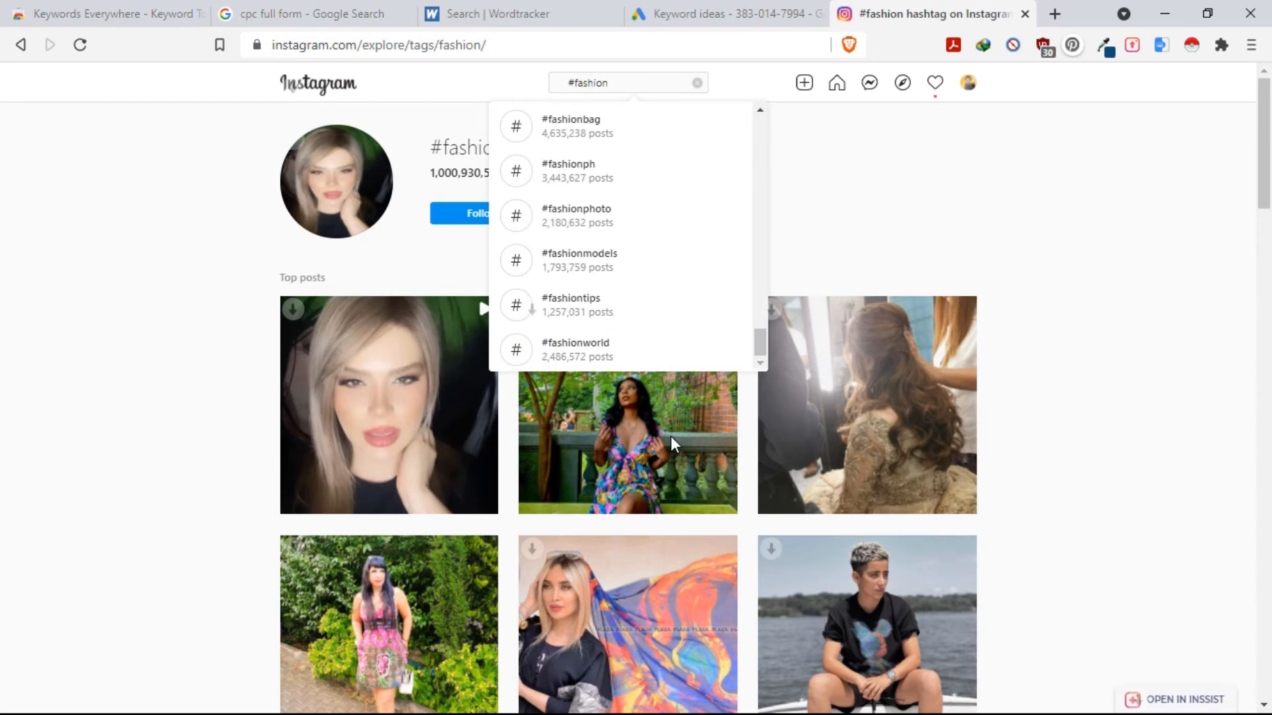
{"action": "left_click_drag", "start_coordinate": [677, 535], "coordinate": [619, 340]}
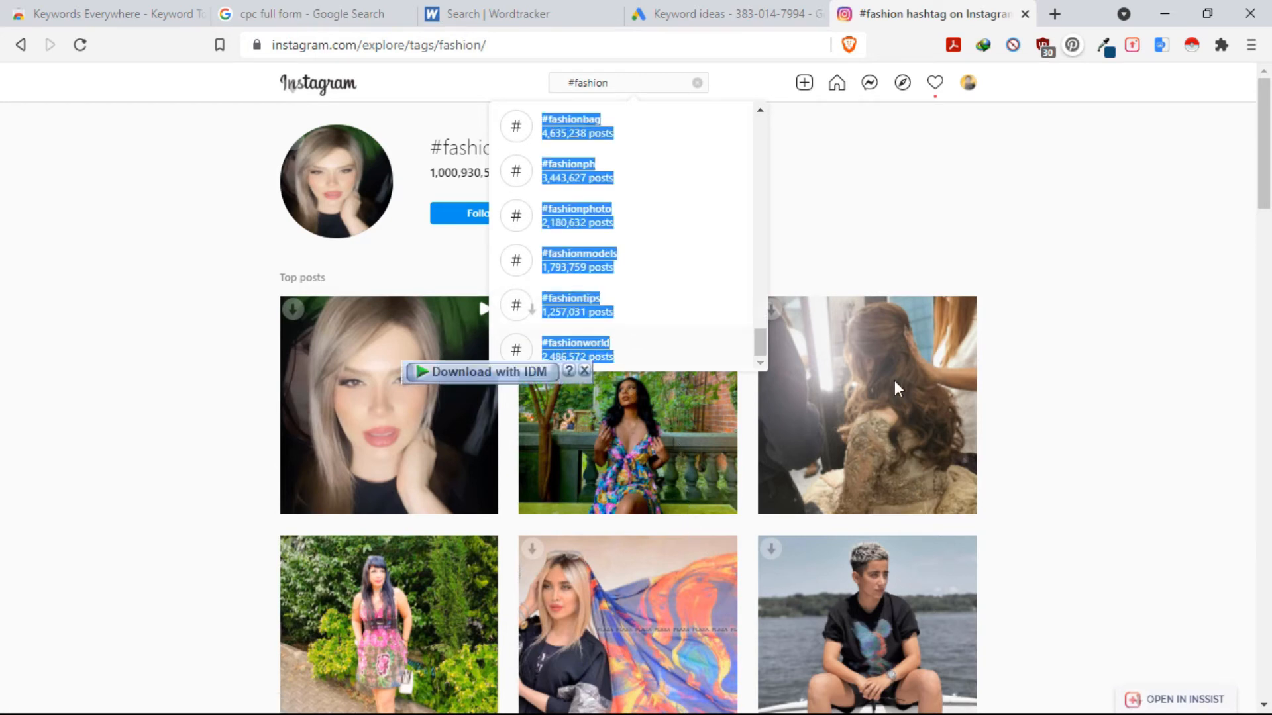
{"action": "key", "text": "super"}
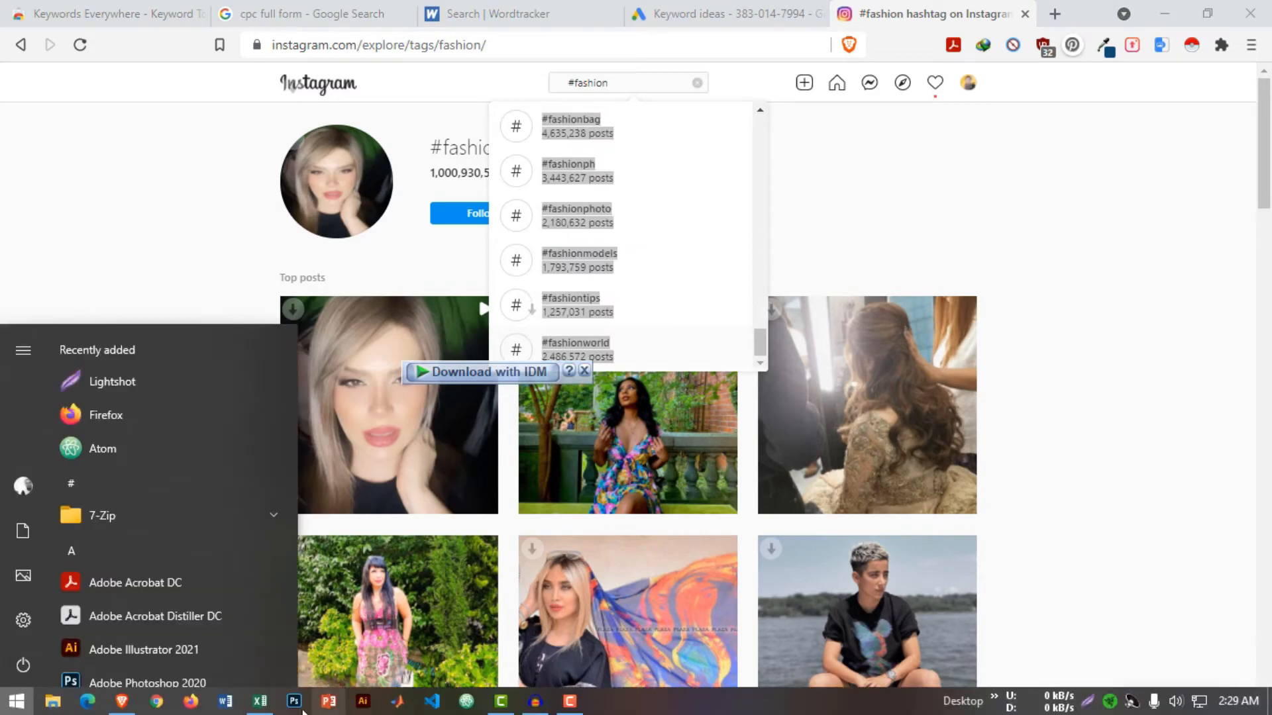
{"action": "left_click", "coordinate": [270, 703]}
{"action": "left_click", "coordinate": [880, 327]}
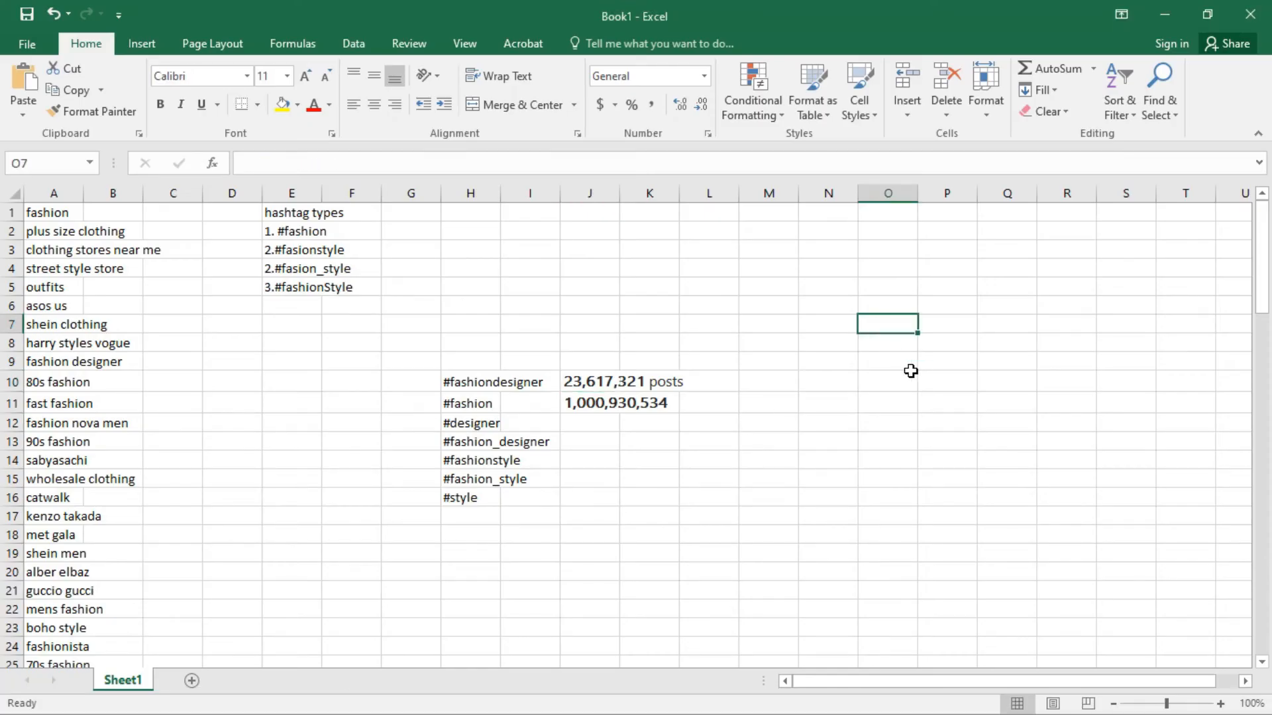
{"action": "key", "text": "ctrl+v"}
{"action": "left_click", "coordinate": [1010, 382]}
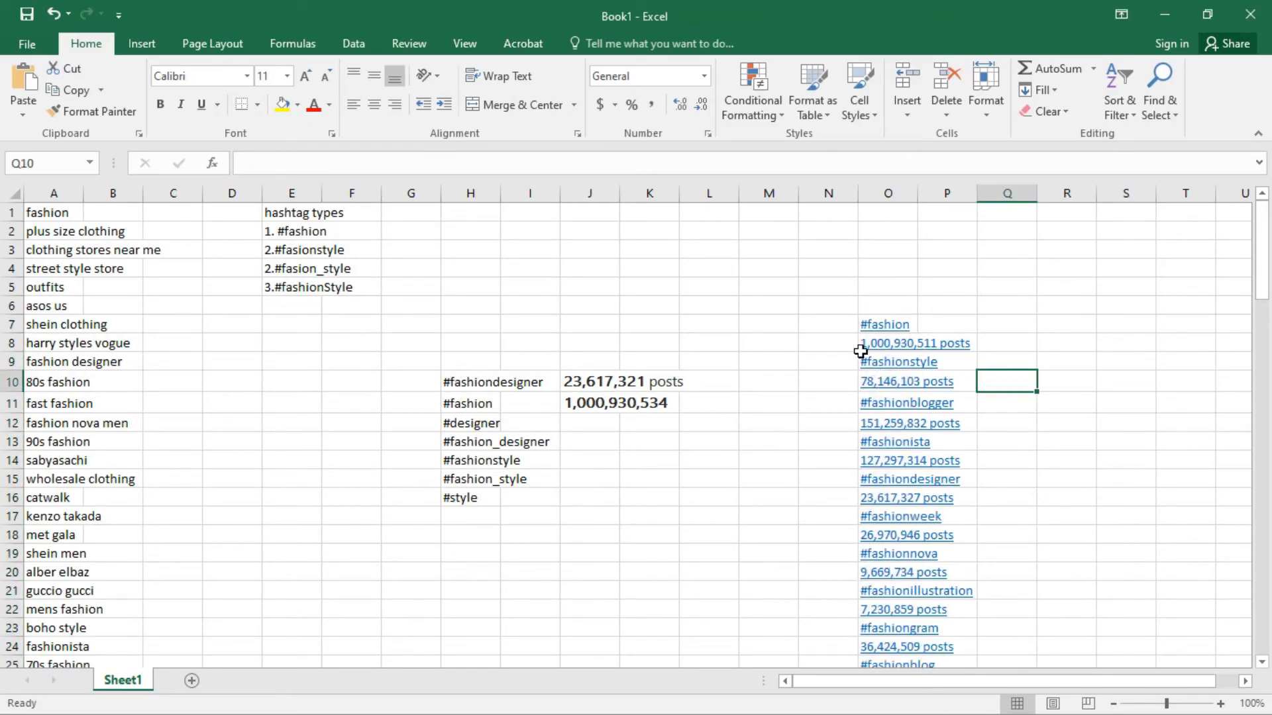
Step: Check where the hyperlink on the pasted #fashion post count leads, close that browser page and return to the Excel list
{"action": "left_click", "coordinate": [907, 345]}
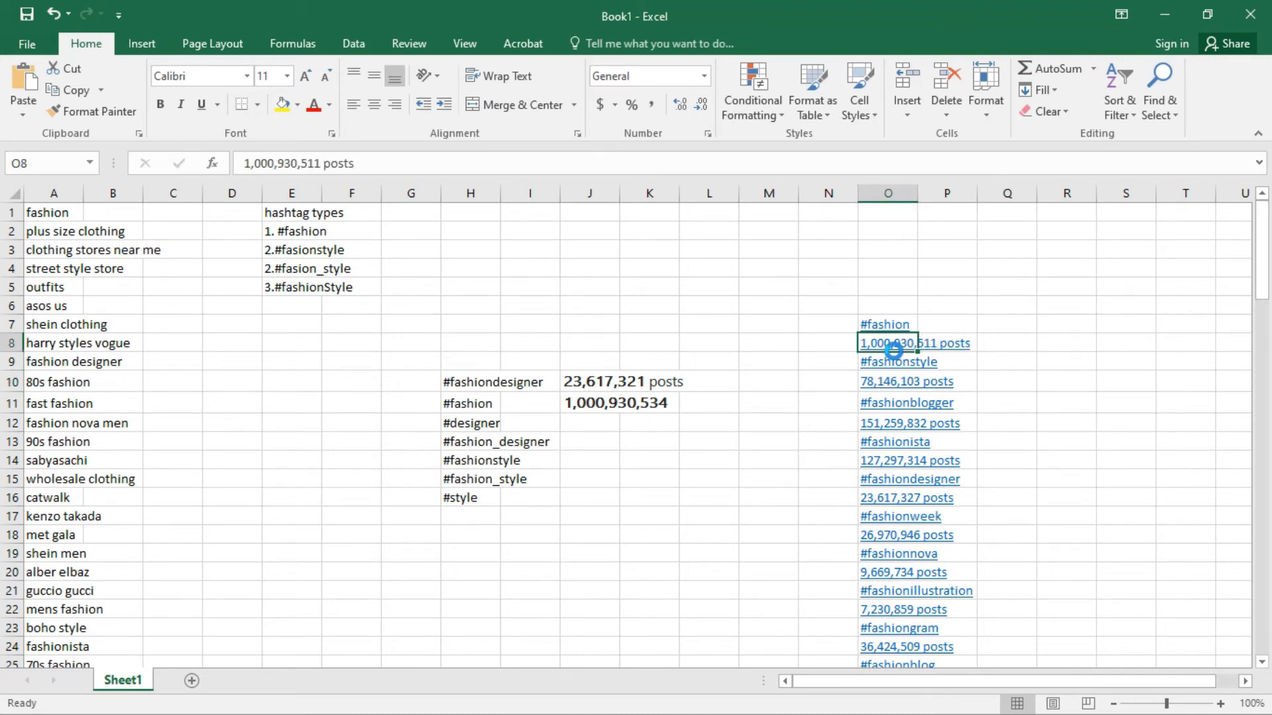
{"action": "left_click", "coordinate": [988, 424]}
{"action": "scroll", "coordinate": [973, 499], "scroll_direction": "down", "scroll_amount": 3}
{"action": "scroll", "coordinate": [972, 499], "scroll_direction": "up", "scroll_amount": 3}
{"action": "scroll", "coordinate": [911, 484], "scroll_direction": "down", "scroll_amount": 4}
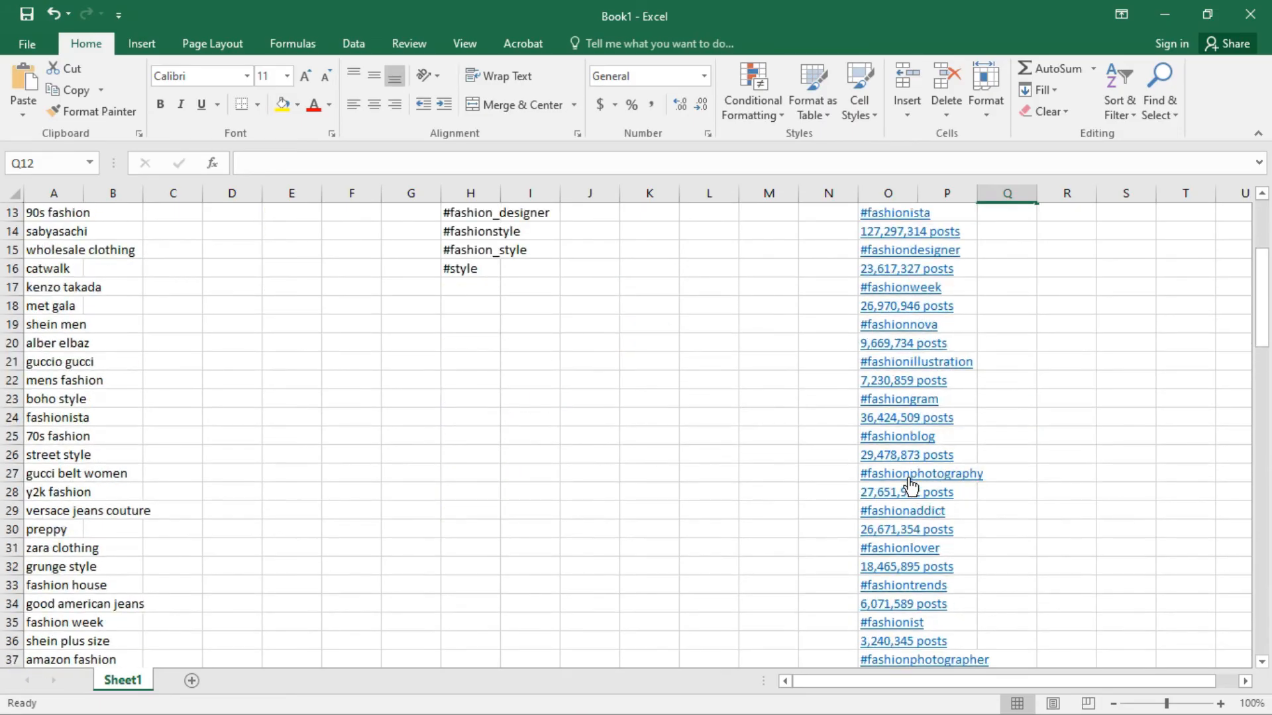
{"action": "left_click", "coordinate": [908, 483]}
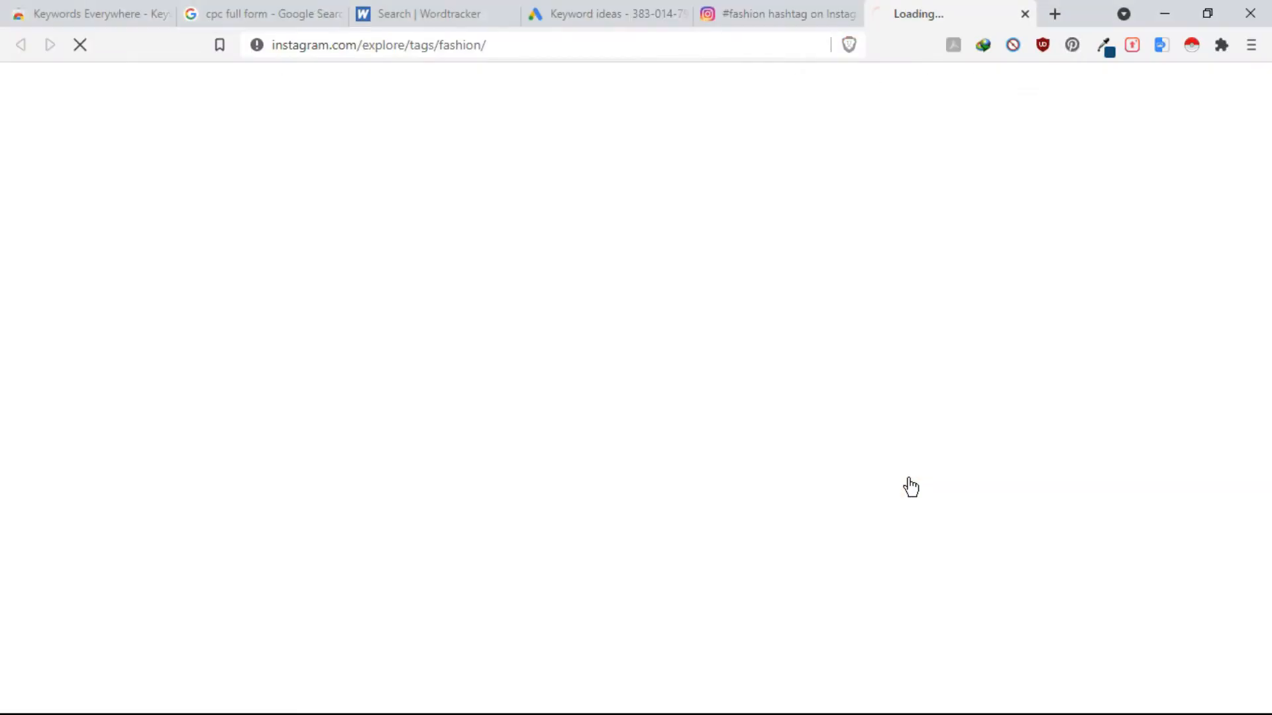
{"action": "left_click", "coordinate": [1027, 15]}
{"action": "left_click", "coordinate": [1162, 14]}
{"action": "scroll", "coordinate": [997, 492], "scroll_direction": "up", "scroll_amount": 1}
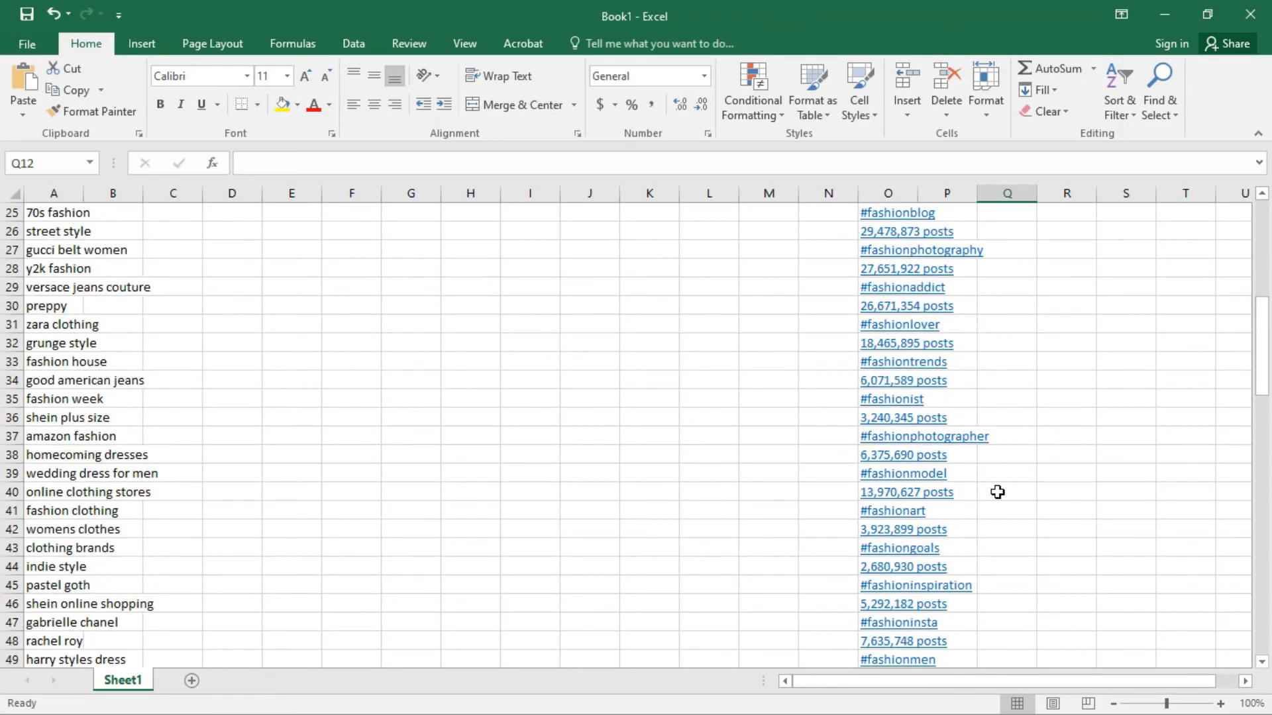
{"action": "scroll", "coordinate": [998, 493], "scroll_direction": "up", "scroll_amount": 8}
Step: Remove the hyperlinks from all the pasted hashtags and post counts in cells O7 to O114
{"action": "left_click", "coordinate": [851, 298]}
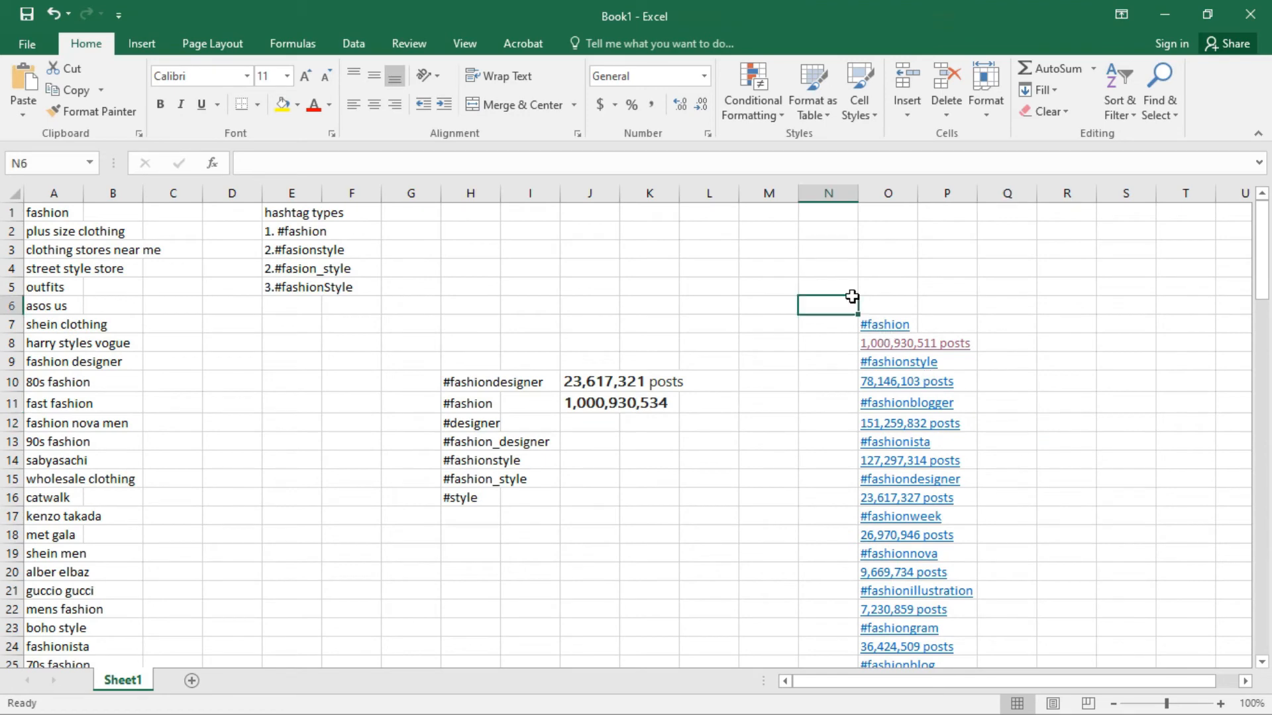
{"action": "left_click", "coordinate": [897, 303]}
{"action": "key", "text": "Down"}
{"action": "key", "text": "shift+Down"}
{"action": "key", "text": "shift+Down"}
{"action": "key", "text": "shift+Down"}
{"action": "key", "text": "shift+Down"}
{"action": "key", "text": "shift+Down"}
{"action": "key", "text": "shift+Down"}
{"action": "key", "text": "shift+Down"}
{"action": "key", "text": "shift+Down"}
{"action": "key", "text": "shift+Down"}
{"action": "key", "text": "shift+Down"}
{"action": "key", "text": "shift+Down"}
{"action": "key", "text": "shift+Down"}
{"action": "key", "text": "shift+Down"}
{"action": "key", "text": "shift+Down"}
{"action": "key", "text": "shift+Down"}
{"action": "key", "text": "shift+Down"}
{"action": "key", "text": "shift+Down"}
{"action": "key", "text": "shift+Down"}
{"action": "key", "text": "shift+Down"}
{"action": "key", "text": "shift+Down"}
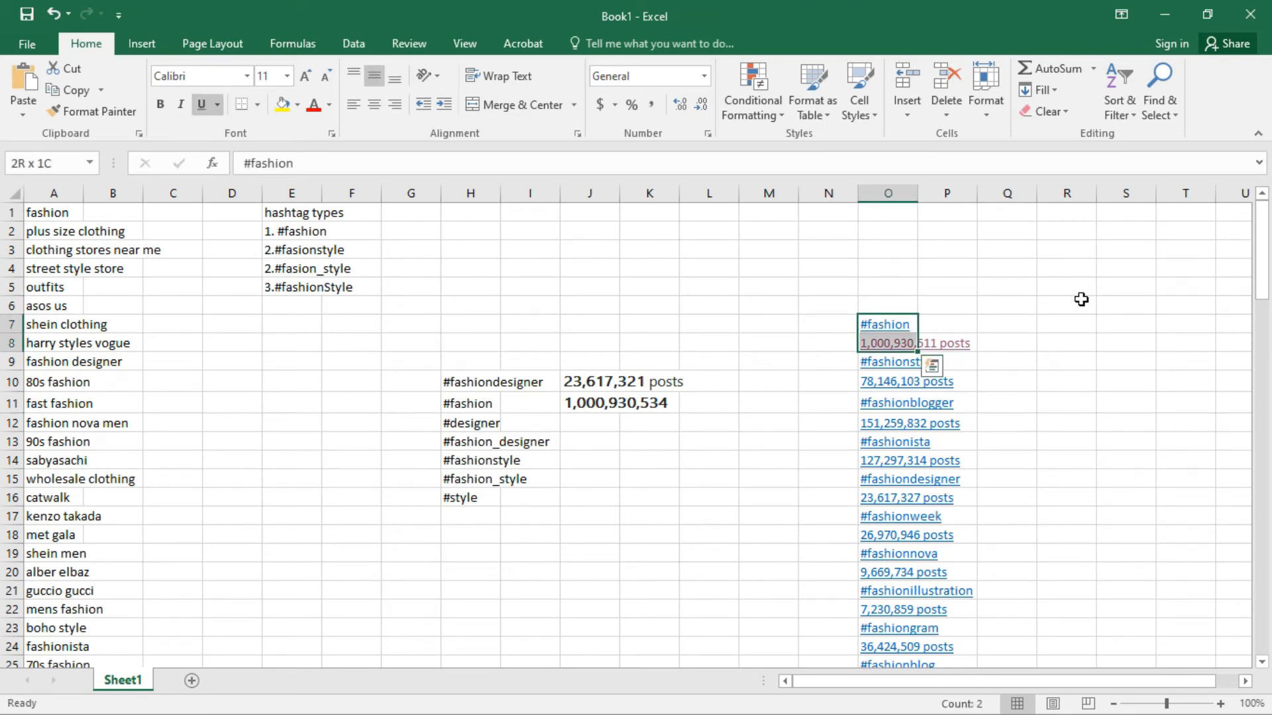
{"action": "key", "text": "shift+Down"}
{"action": "key", "text": "shift+Down"}
{"action": "key", "text": "shift+Down"}
{"action": "key", "text": "shift+Down"}
{"action": "key", "text": "shift+Down"}
{"action": "key", "text": "shift+Down"}
{"action": "key", "text": "shift+Down"}
{"action": "key", "text": "shift+Down"}
{"action": "key", "text": "shift+Down"}
{"action": "key", "text": "shift+Down"}
{"action": "key", "text": "shift+Down"}
{"action": "key", "text": "shift+Down"}
{"action": "key", "text": "shift+Down"}
{"action": "key", "text": "shift+Down"}
{"action": "key", "text": "shift+Down"}
{"action": "key", "text": "shift+Down"}
{"action": "key", "text": "shift+Down"}
{"action": "key", "text": "shift+Down"}
{"action": "key", "text": "shift+Down"}
{"action": "key", "text": "shift+Down"}
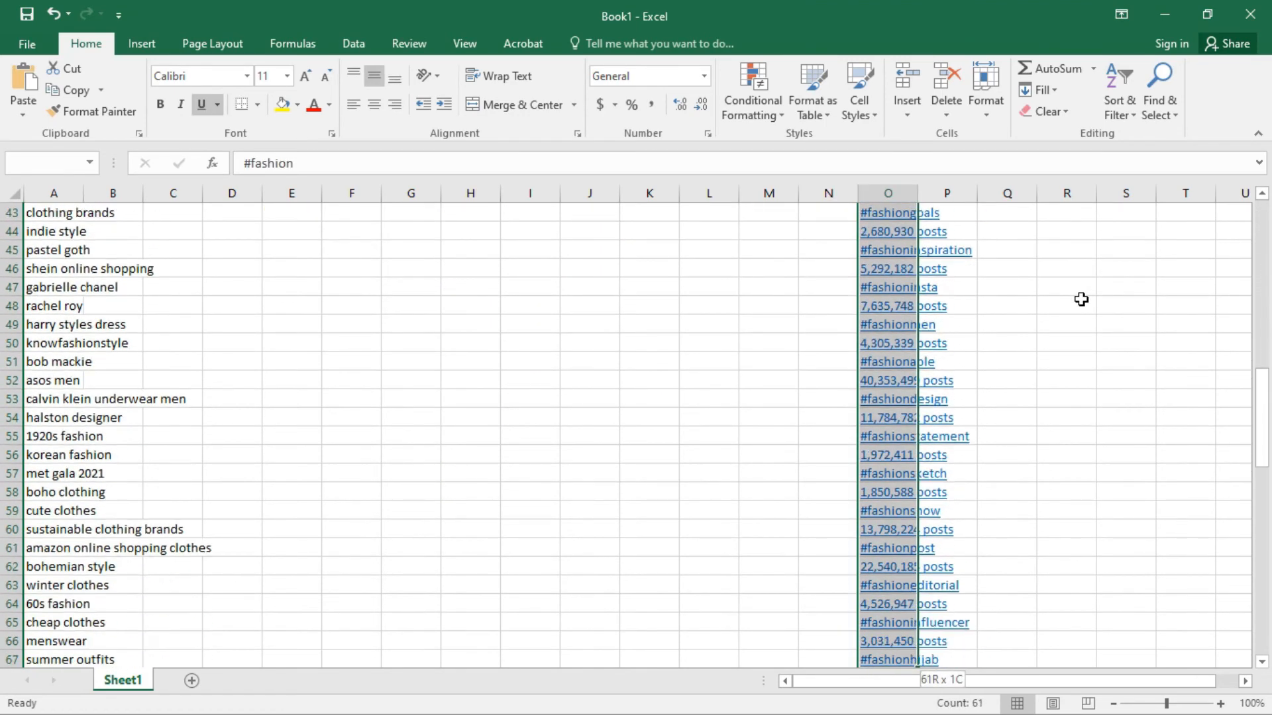
{"action": "key", "text": "shift+Down"}
{"action": "key", "text": "shift+Down"}
{"action": "key", "text": "shift+Down"}
{"action": "key", "text": "shift+Down"}
{"action": "key", "text": "shift+Down"}
{"action": "key", "text": "shift+Down"}
{"action": "key", "text": "shift+Down"}
{"action": "key", "text": "shift+Down"}
{"action": "key", "text": "shift+Down"}
{"action": "key", "text": "shift+Down"}
{"action": "key", "text": "shift+Down"}
{"action": "key", "text": "shift+Down"}
{"action": "key", "text": "shift+Down"}
{"action": "key", "text": "shift+Down"}
{"action": "key", "text": "shift+Down"}
{"action": "key", "text": "shift+Down"}
{"action": "key", "text": "shift+Down"}
{"action": "key", "text": "shift+Down"}
{"action": "key", "text": "shift+Down"}
{"action": "key", "text": "shift+Down"}
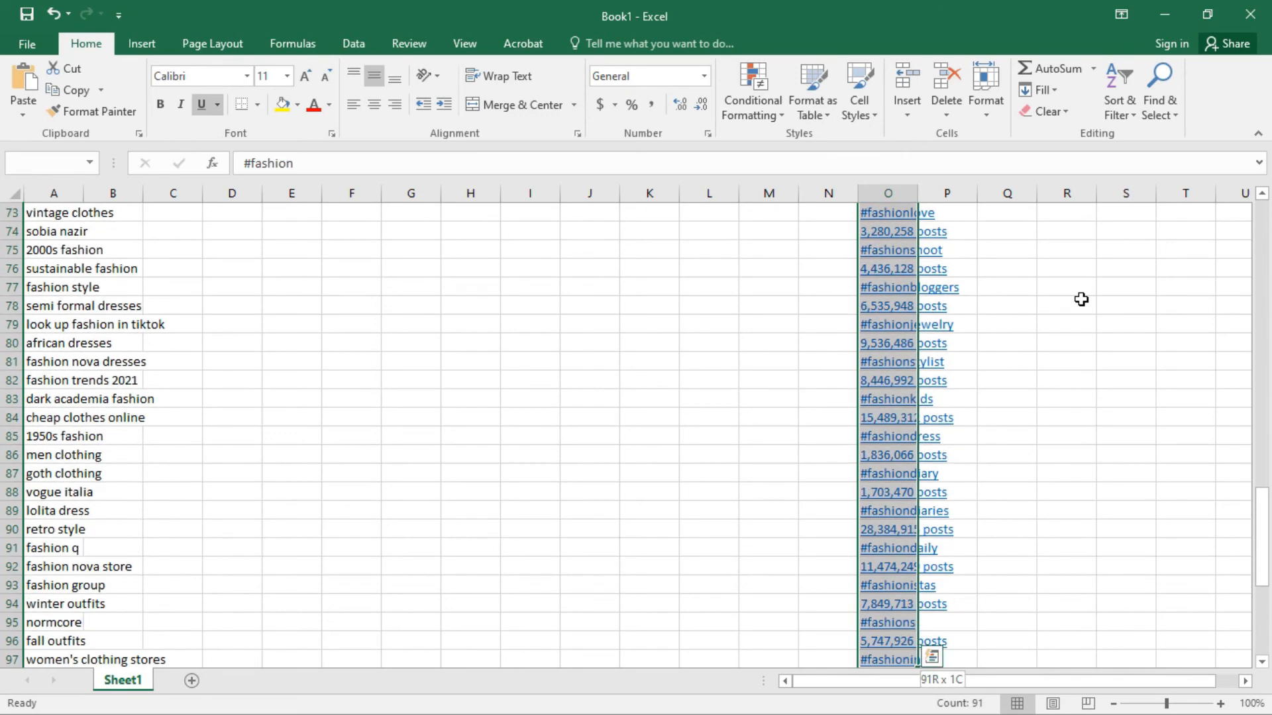
{"action": "key", "text": "shift+Down"}
{"action": "key", "text": "shift+Down"}
{"action": "key", "text": "shift+Down"}
{"action": "key", "text": "shift+Down"}
{"action": "key", "text": "shift+Down"}
{"action": "key", "text": "shift+Down"}
{"action": "key", "text": "shift+Down"}
{"action": "key", "text": "shift+Down"}
{"action": "key", "text": "shift+Down"}
{"action": "key", "text": "shift+Down"}
{"action": "key", "text": "shift+Down"}
{"action": "key", "text": "shift+Down"}
{"action": "key", "text": "shift+Down"}
{"action": "key", "text": "shift+Down"}
{"action": "key", "text": "shift+Down"}
{"action": "key", "text": "shift+Down"}
{"action": "key", "text": "shift+Down"}
{"action": "key", "text": "shift+Down"}
{"action": "key", "text": "shift+Down"}
{"action": "key", "text": "shift+Down"}
{"action": "key", "text": "shift+Up"}
{"action": "key", "text": "shift+Up"}
{"action": "key", "text": "shift+Up"}
{"action": "key", "text": "shift+Up"}
{"action": "key", "text": "shift+Up"}
{"action": "key", "text": "shift+Up"}
{"action": "key", "text": "shift+Up"}
{"action": "key", "text": "shift+Up"}
{"action": "key", "text": "shift+Up"}
{"action": "key", "text": "shift+Up"}
{"action": "key", "text": "shift+Up"}
{"action": "key", "text": "shift+Up"}
{"action": "key", "text": "shift+Up"}
{"action": "key", "text": "shift+Up"}
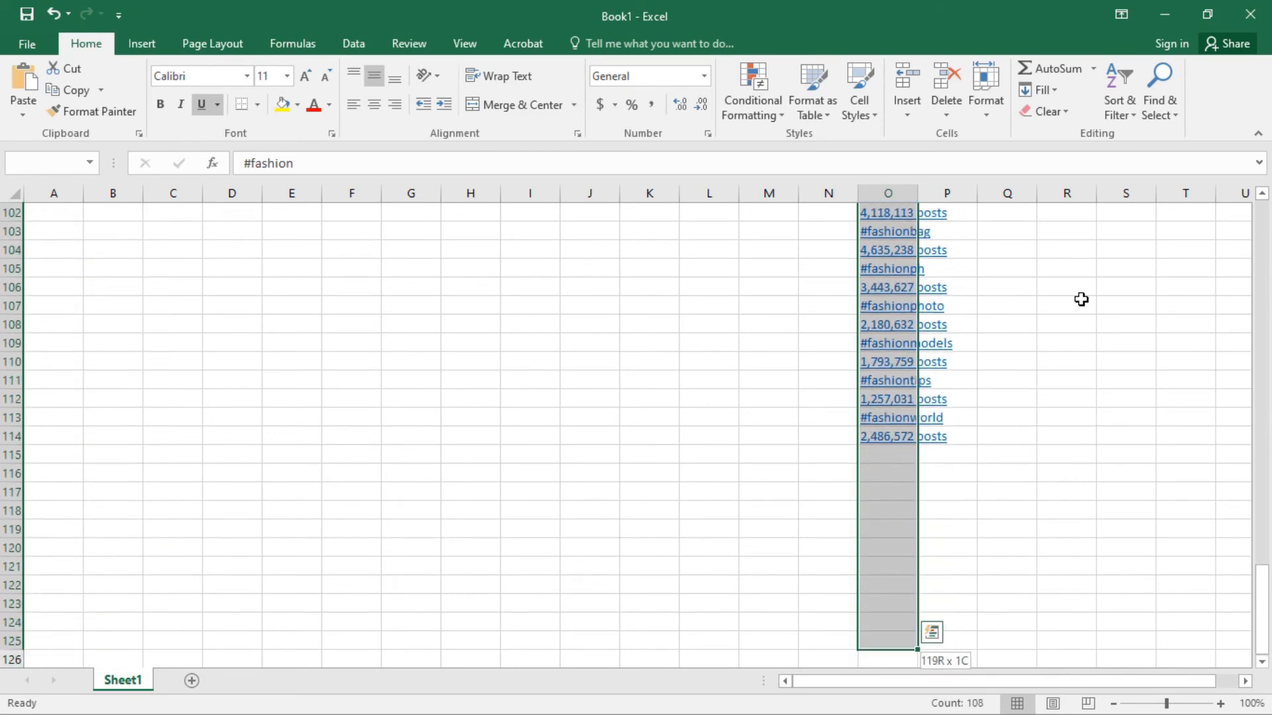
{"action": "key", "text": "shift+Down"}
{"action": "key", "text": "shift+Down"}
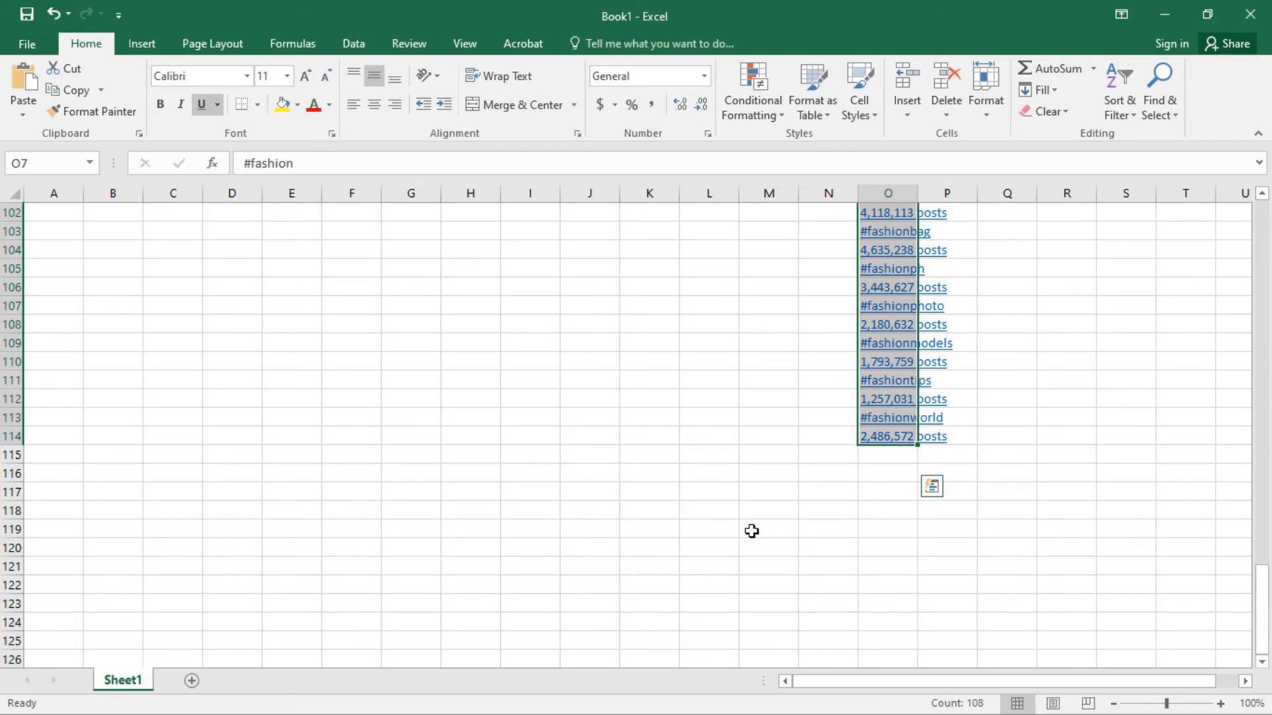
{"action": "right_click", "coordinate": [874, 296]}
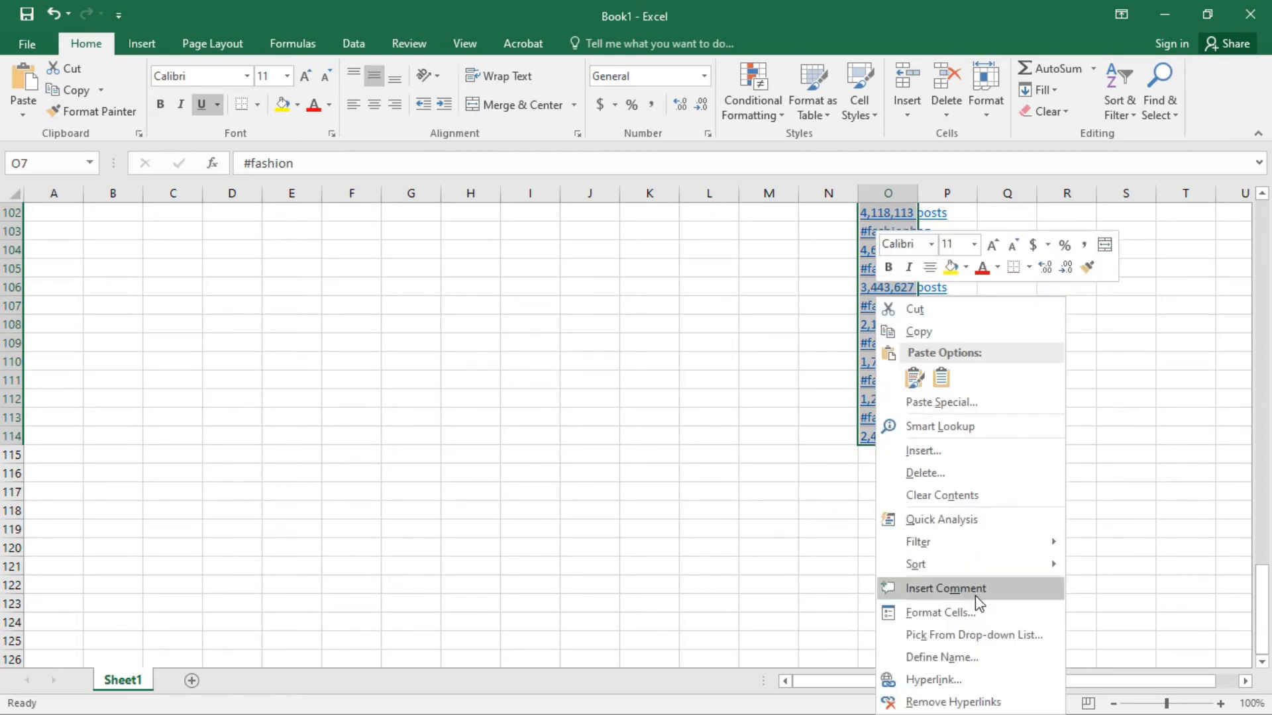
{"action": "left_click", "coordinate": [956, 704]}
{"action": "left_click", "coordinate": [1090, 439]}
Step: Look through the hashtags and post counts in column O, from row 7 down to the end of the list
{"action": "scroll", "coordinate": [985, 377], "scroll_direction": "down", "scroll_amount": 3}
{"action": "scroll", "coordinate": [987, 380], "scroll_direction": "up", "scroll_amount": 3}
{"action": "left_click", "coordinate": [891, 321]}
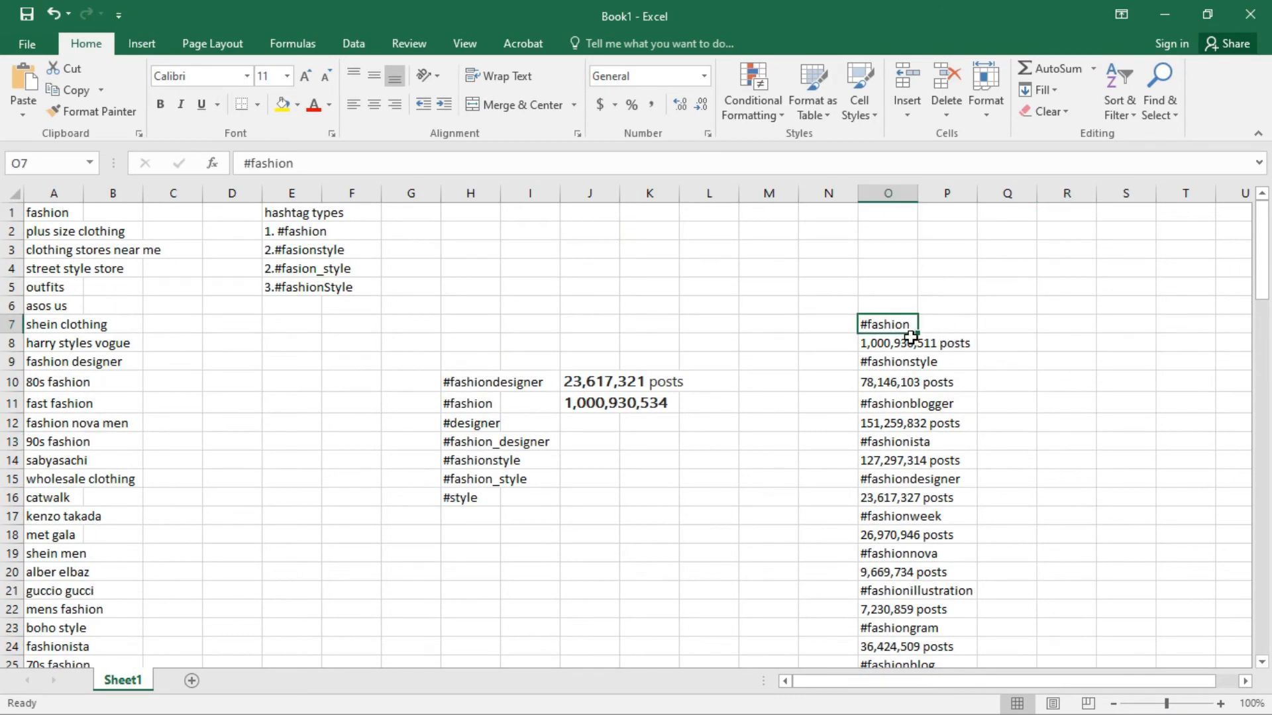
{"action": "scroll", "coordinate": [911, 338], "scroll_direction": "down", "scroll_amount": 20}
{"action": "scroll", "coordinate": [891, 488], "scroll_direction": "up", "scroll_amount": 8}
{"action": "scroll", "coordinate": [892, 488], "scroll_direction": "down", "scroll_amount": 19}
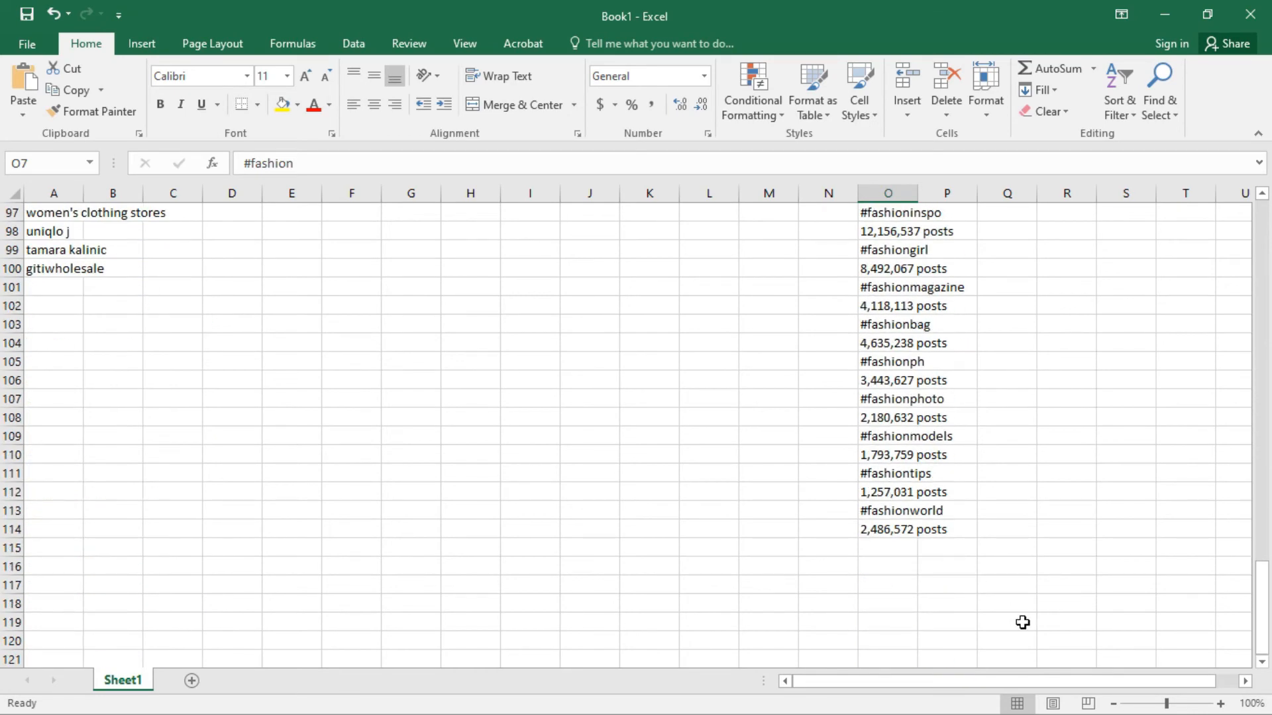
{"action": "scroll", "coordinate": [732, 546], "scroll_direction": "up", "scroll_amount": 20}
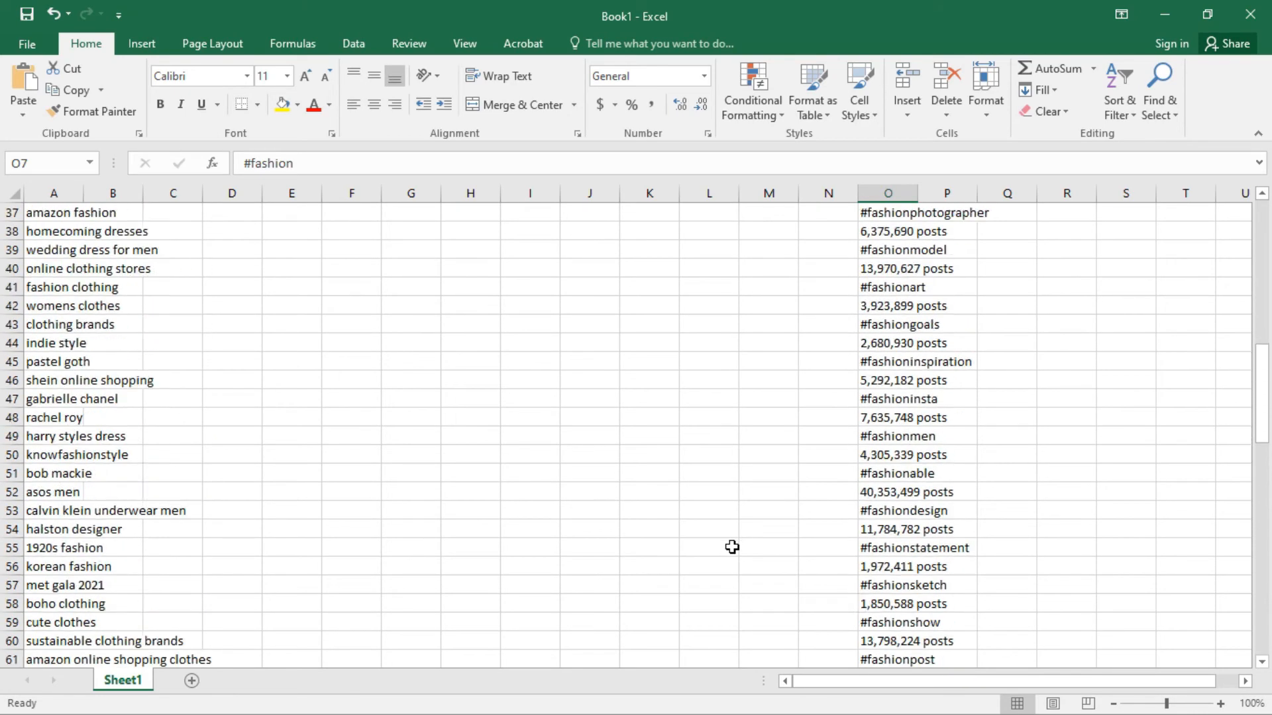
{"action": "scroll", "coordinate": [730, 503], "scroll_direction": "up", "scroll_amount": 6}
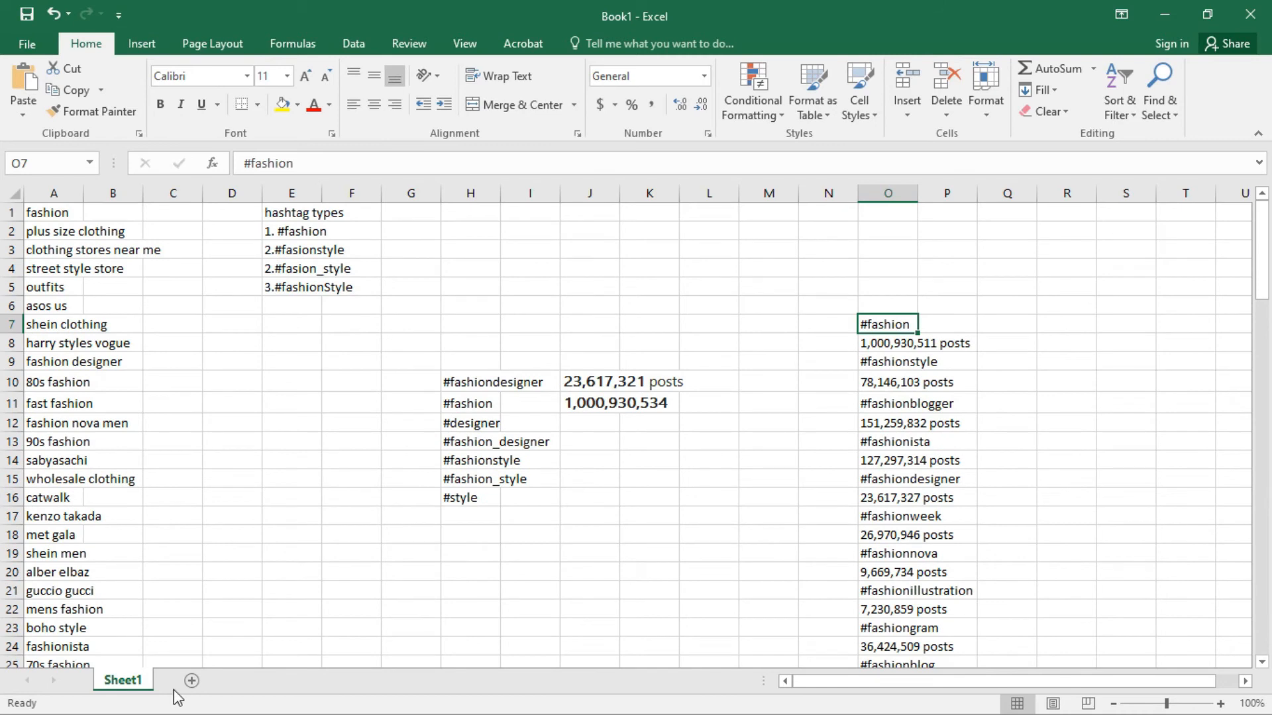
{"action": "left_click", "coordinate": [935, 345]}
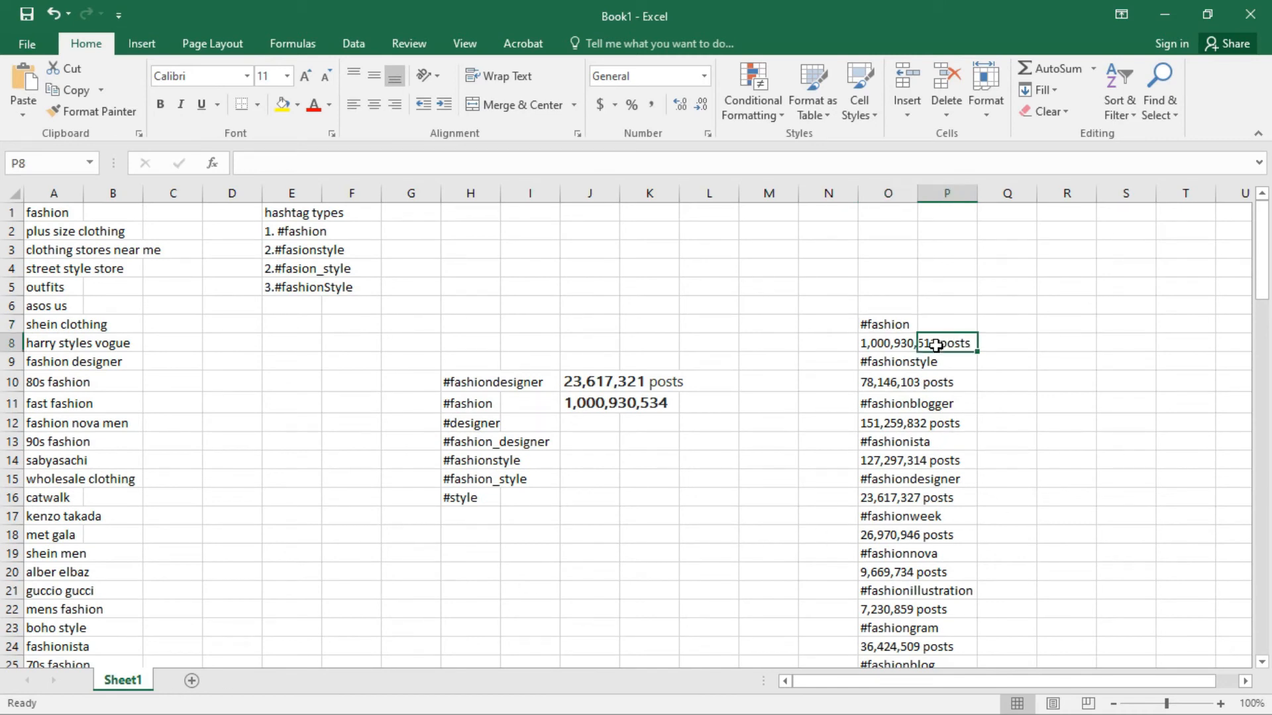
{"action": "left_click", "coordinate": [885, 341]}
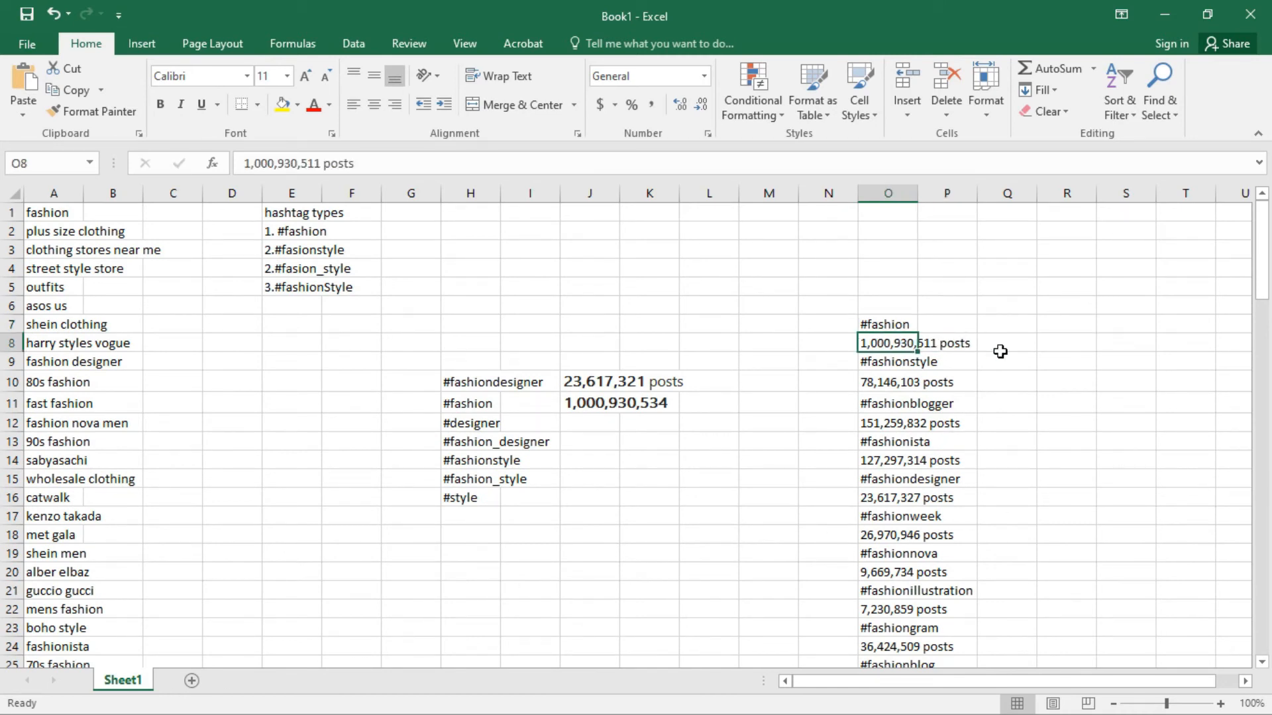
{"action": "left_click", "coordinate": [827, 383]}
{"action": "scroll", "coordinate": [620, 483], "scroll_direction": "down", "scroll_amount": 14}
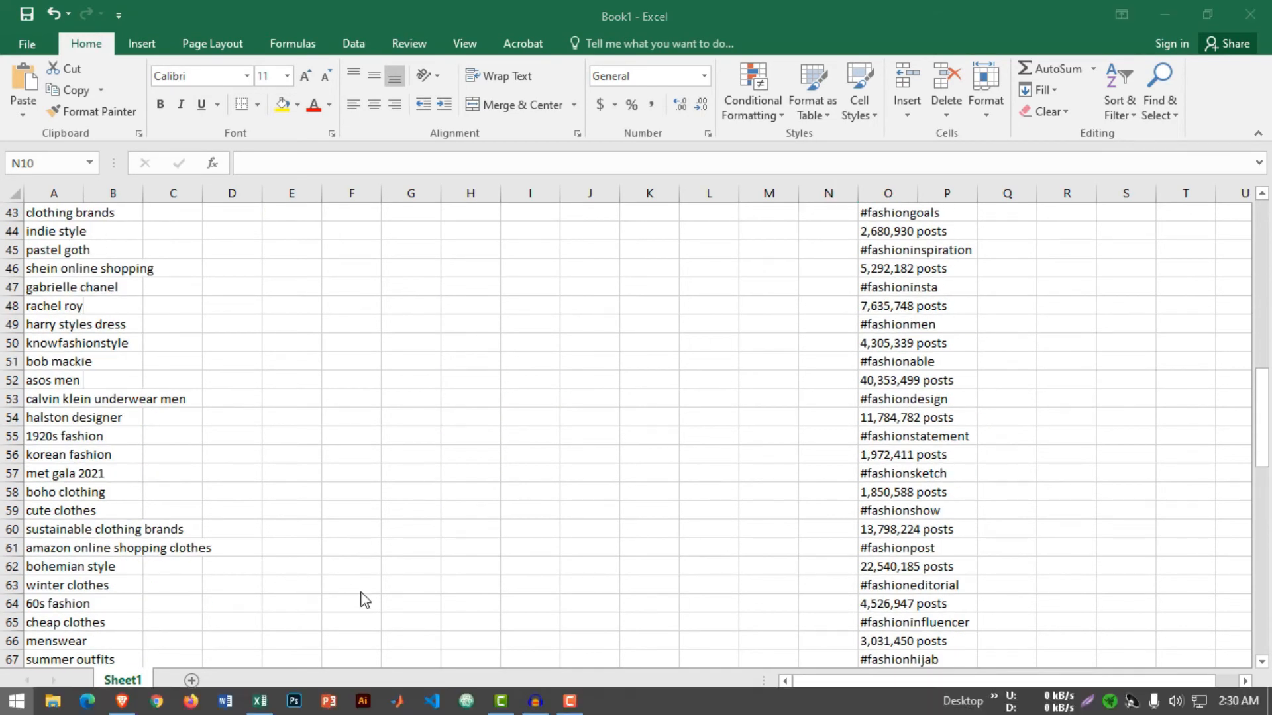
{"action": "scroll", "coordinate": [860, 446], "scroll_direction": "up", "scroll_amount": 14}
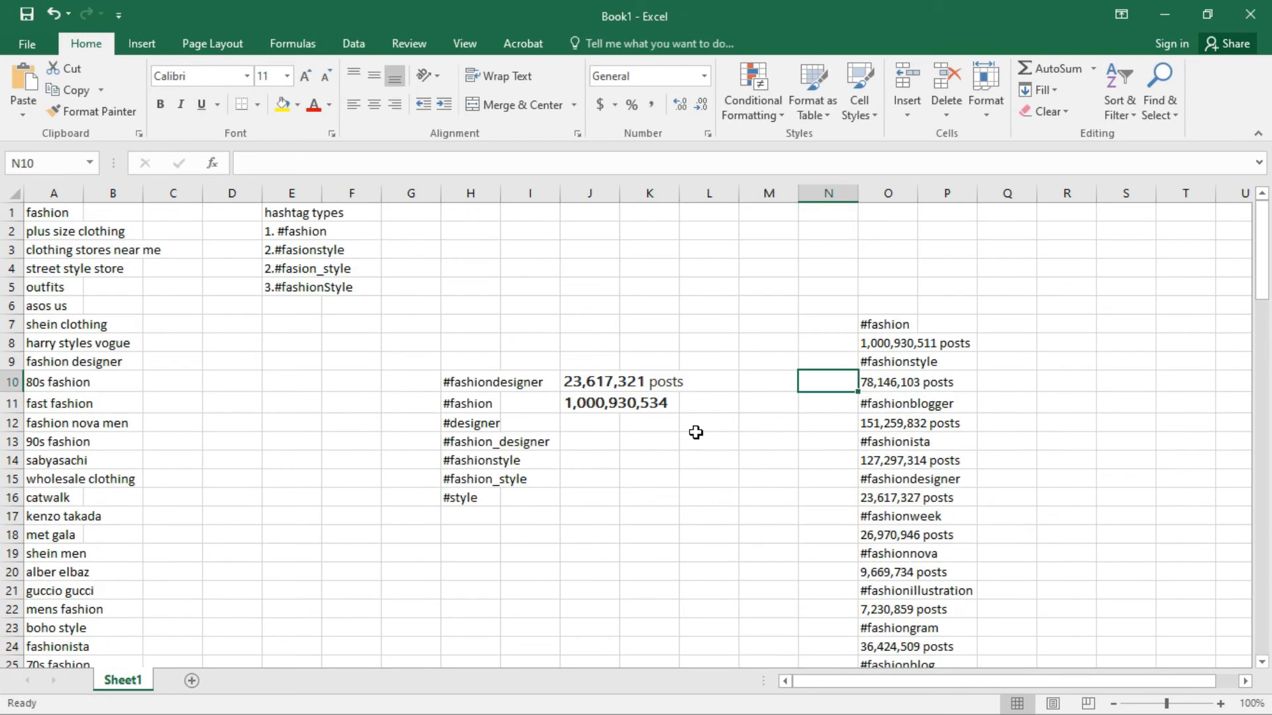
{"action": "left_click", "coordinate": [478, 533]}
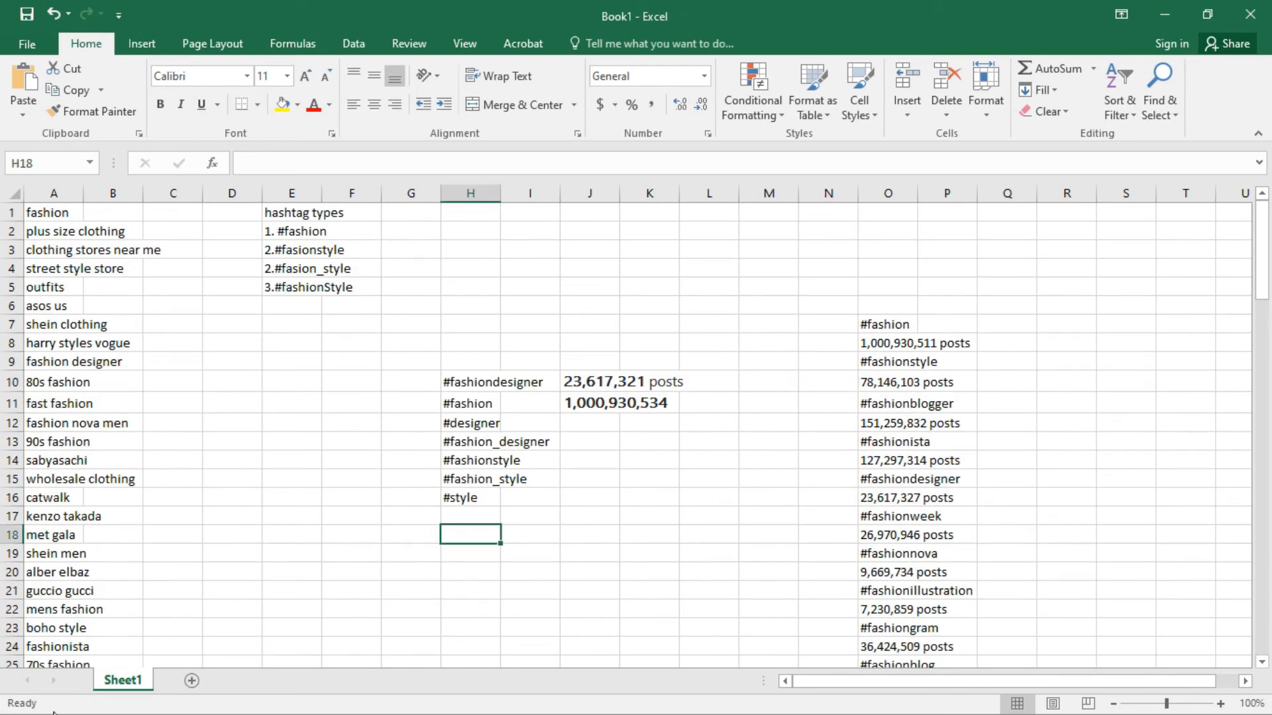
Step: Switch to the browser and search Google for "suggest hashtag" in a new tab
{"action": "key", "text": "super"}
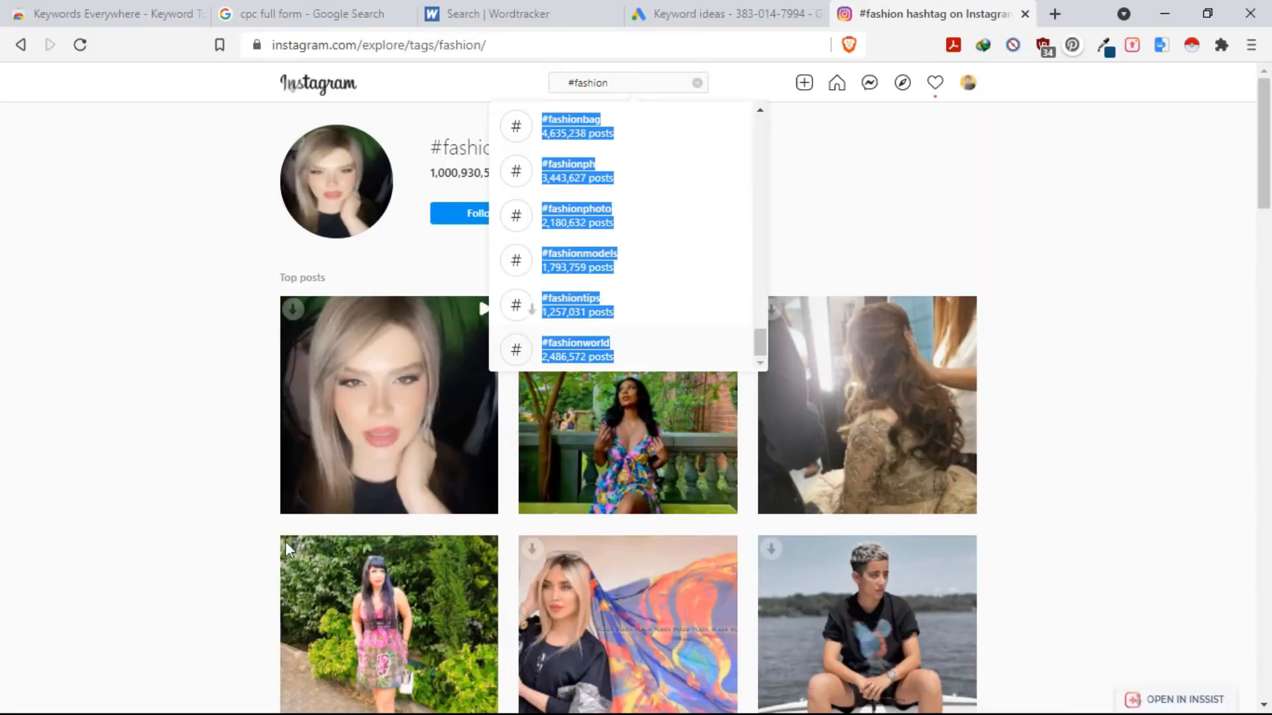
{"action": "double_click", "coordinate": [1049, 13]}
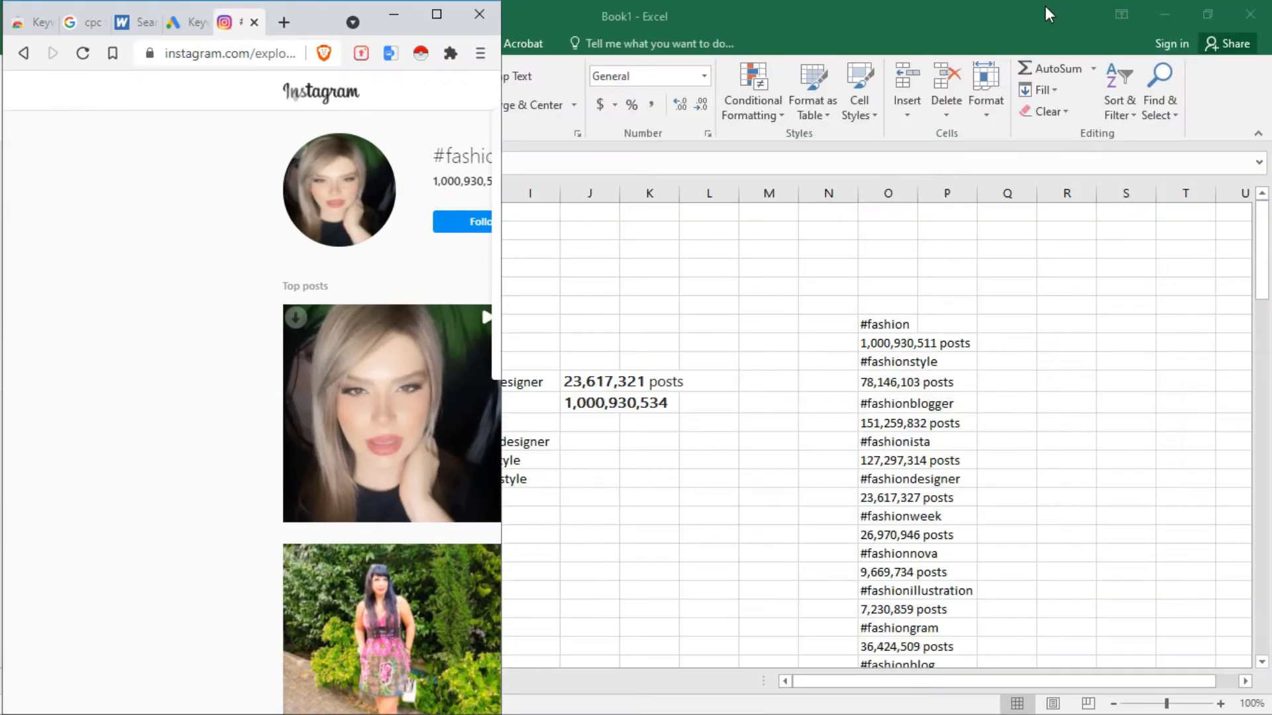
{"action": "left_click", "coordinate": [436, 14]}
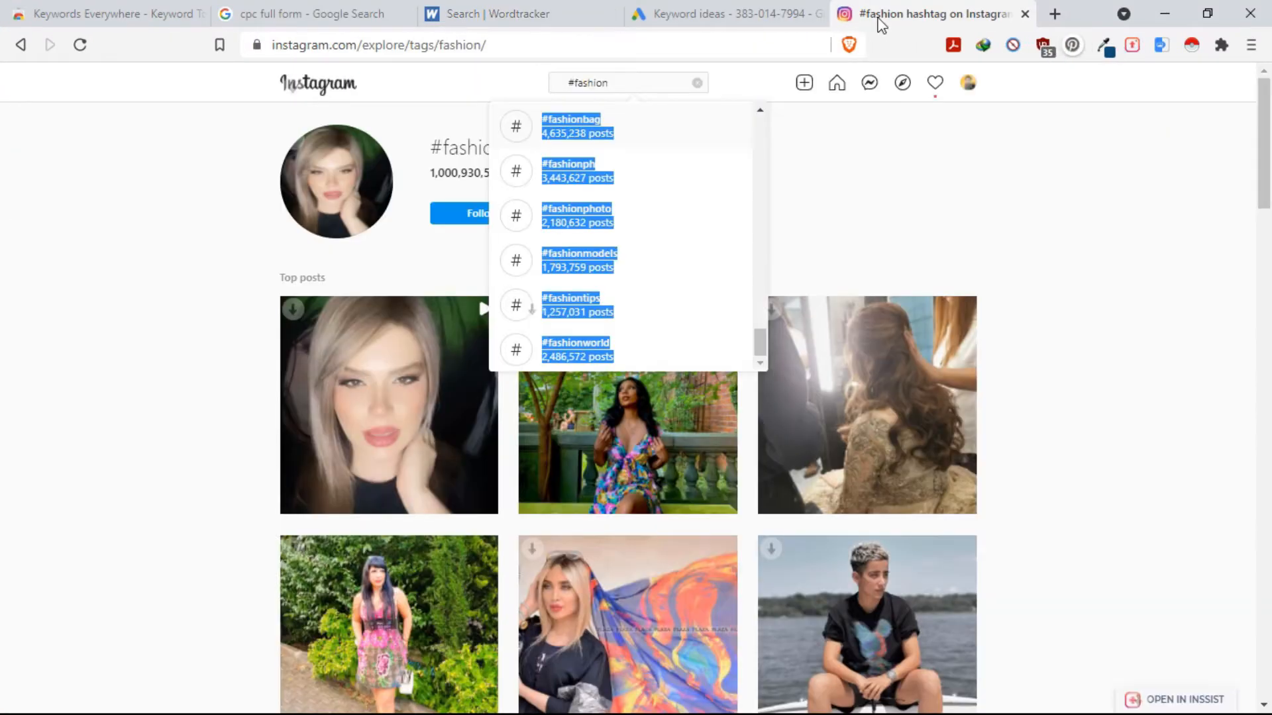
{"action": "left_click", "coordinate": [1055, 14]}
{"action": "type", "text": "suggest hashta"}
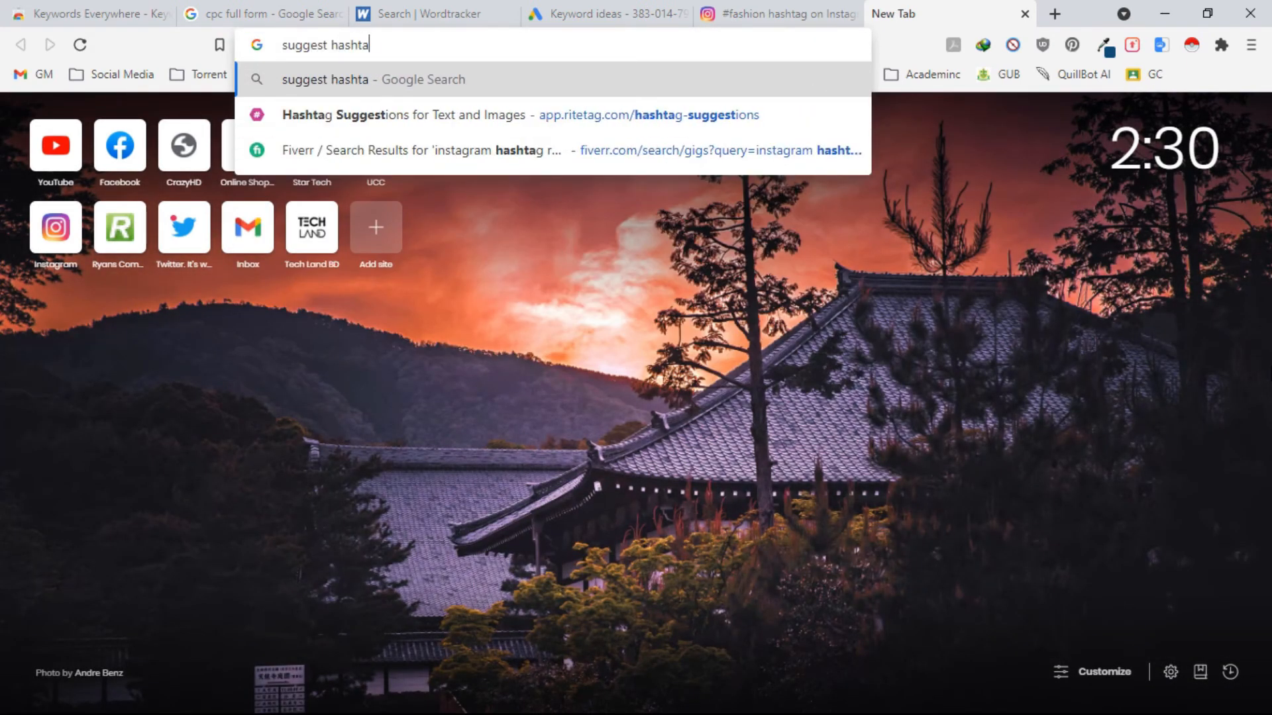
{"action": "type", "text": "g"}
{"action": "key", "text": "Return"}
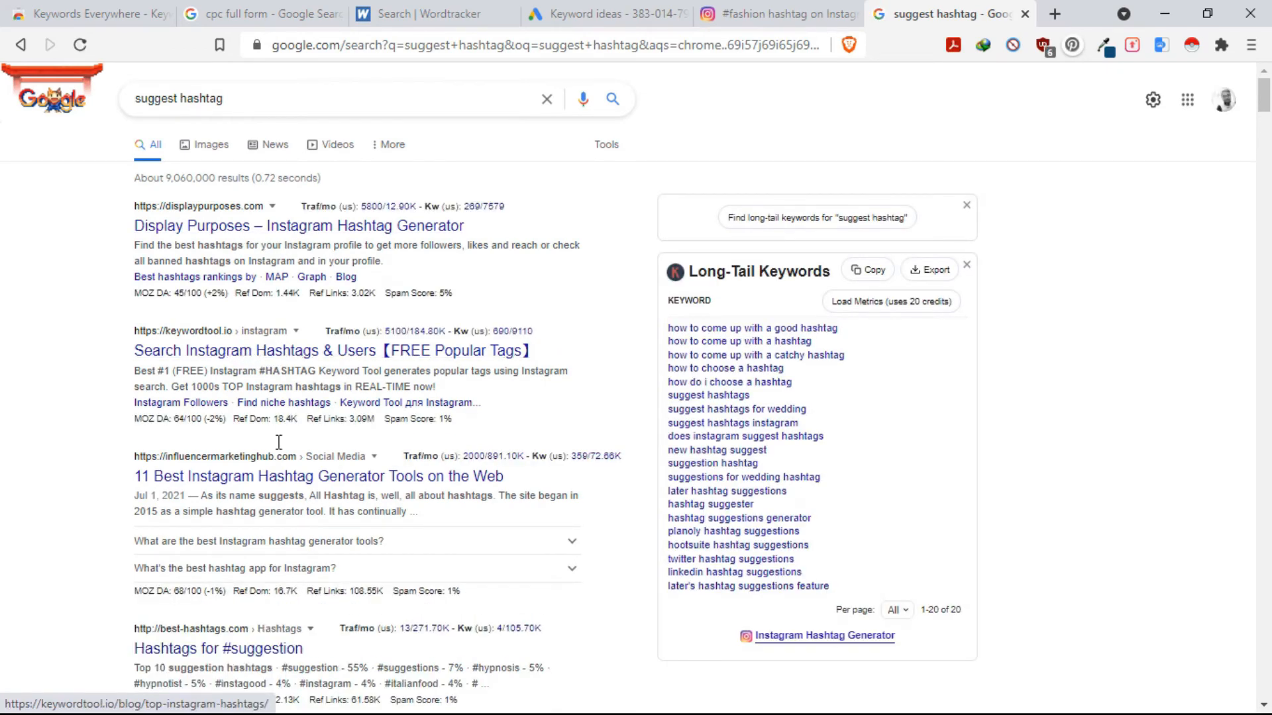
Step: Check the Display Purposes site, return to Google and look through the results for the suggested search "free hashtag generator"
{"action": "left_click", "coordinate": [241, 227]}
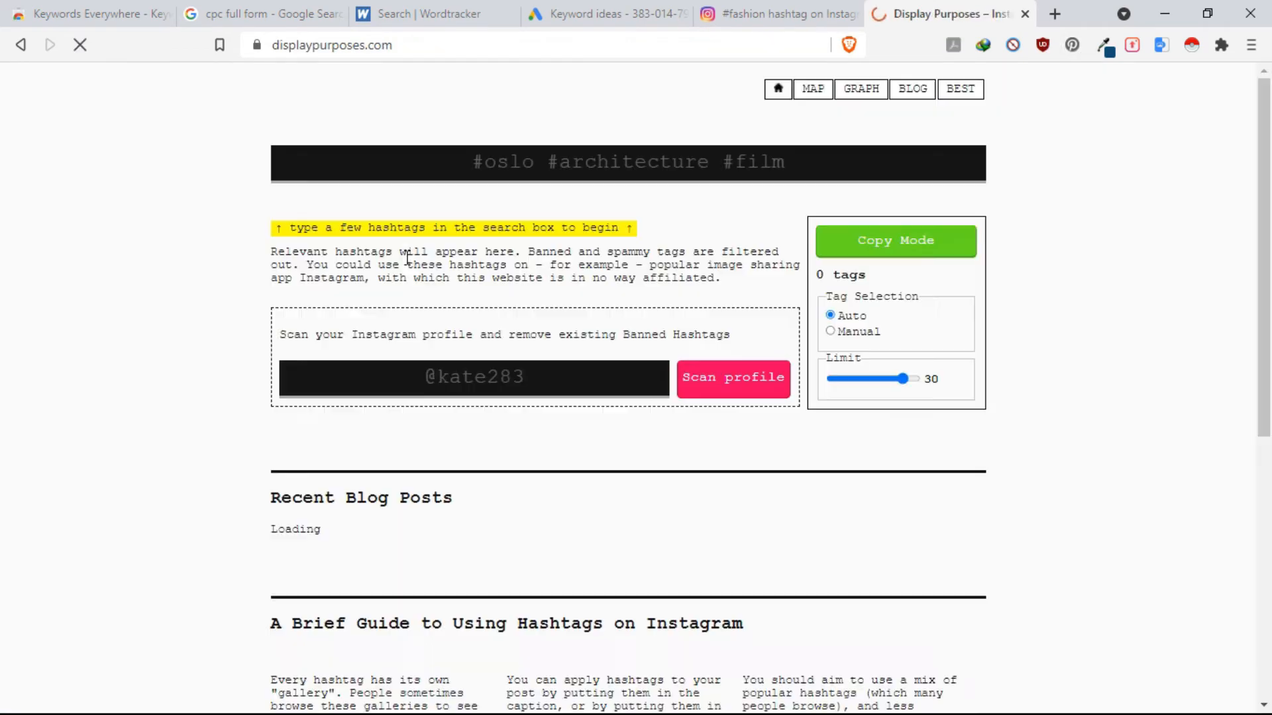
{"action": "left_click", "coordinate": [20, 44]}
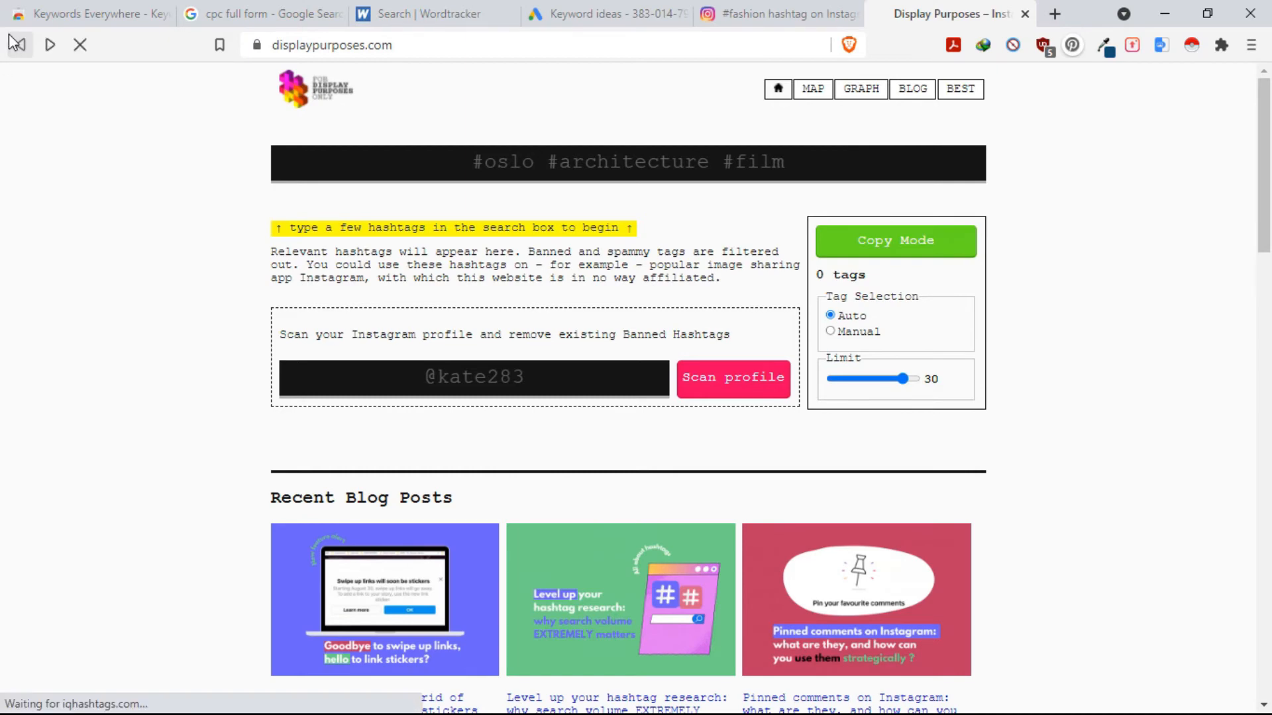
{"action": "left_click", "coordinate": [234, 97]}
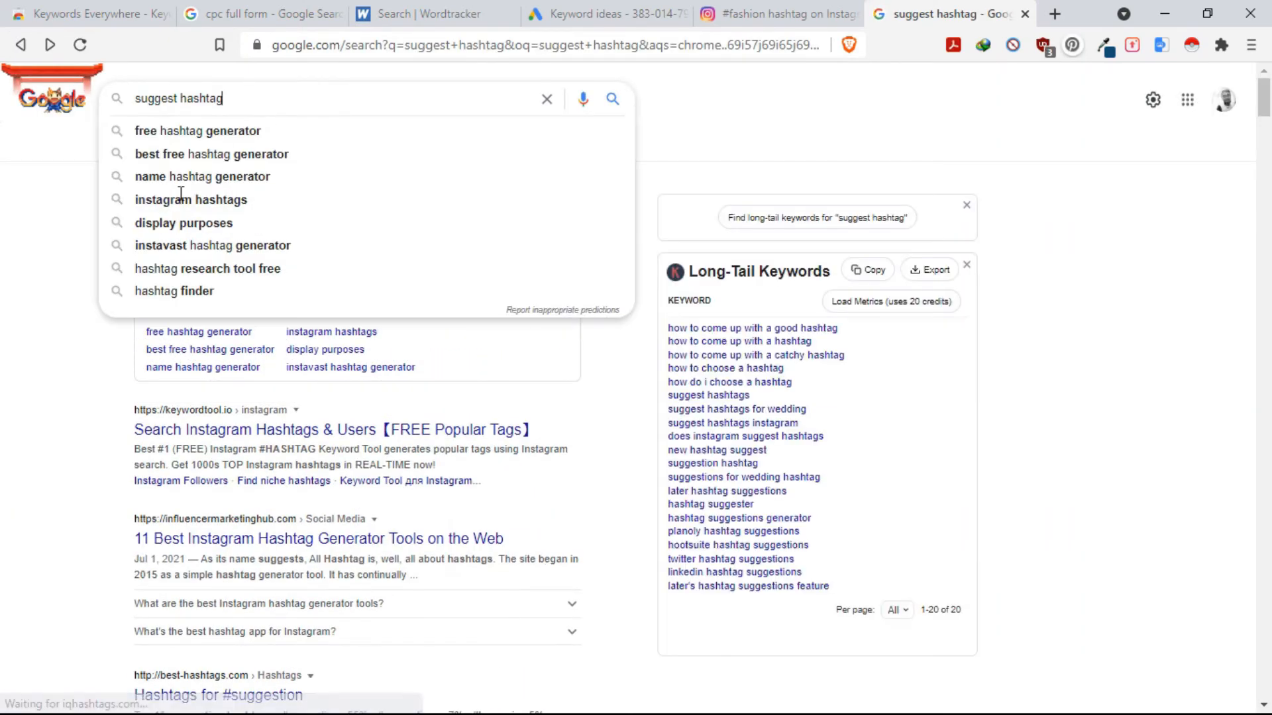
{"action": "left_click", "coordinate": [272, 131]}
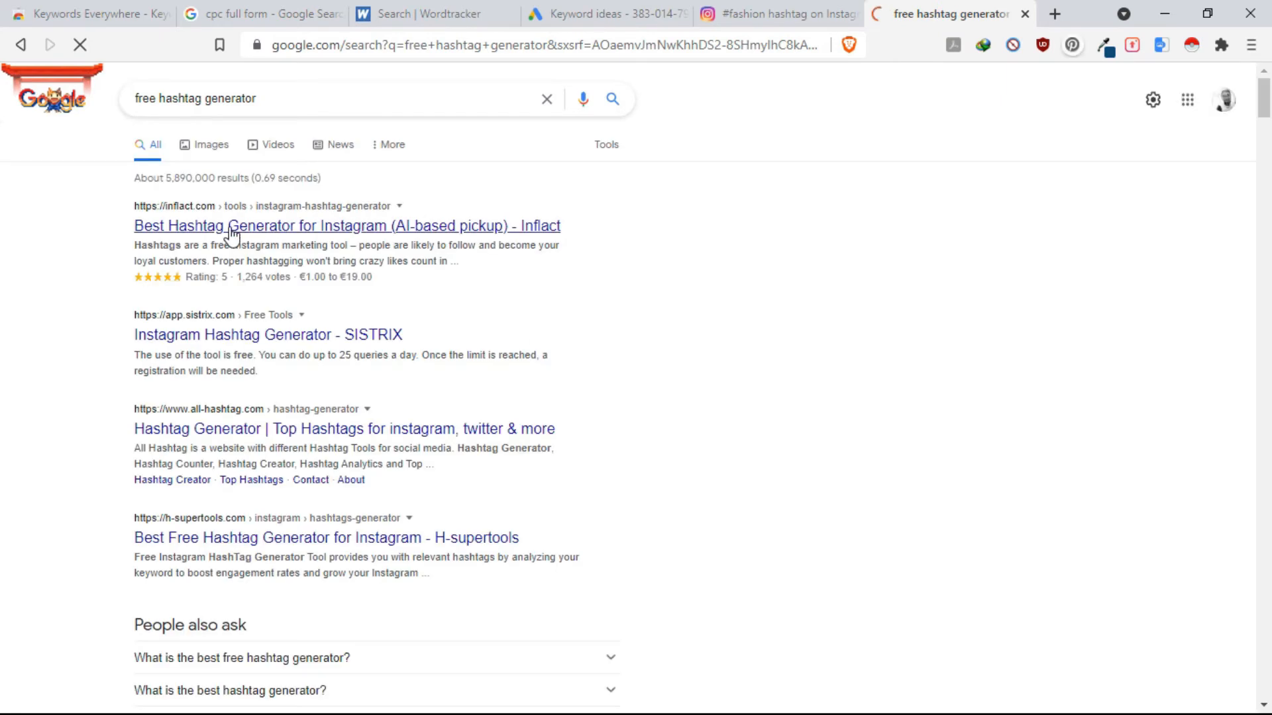
{"action": "scroll", "coordinate": [295, 375], "scroll_direction": "down", "scroll_amount": 8}
{"action": "scroll", "coordinate": [308, 438], "scroll_direction": "up", "scroll_amount": 5}
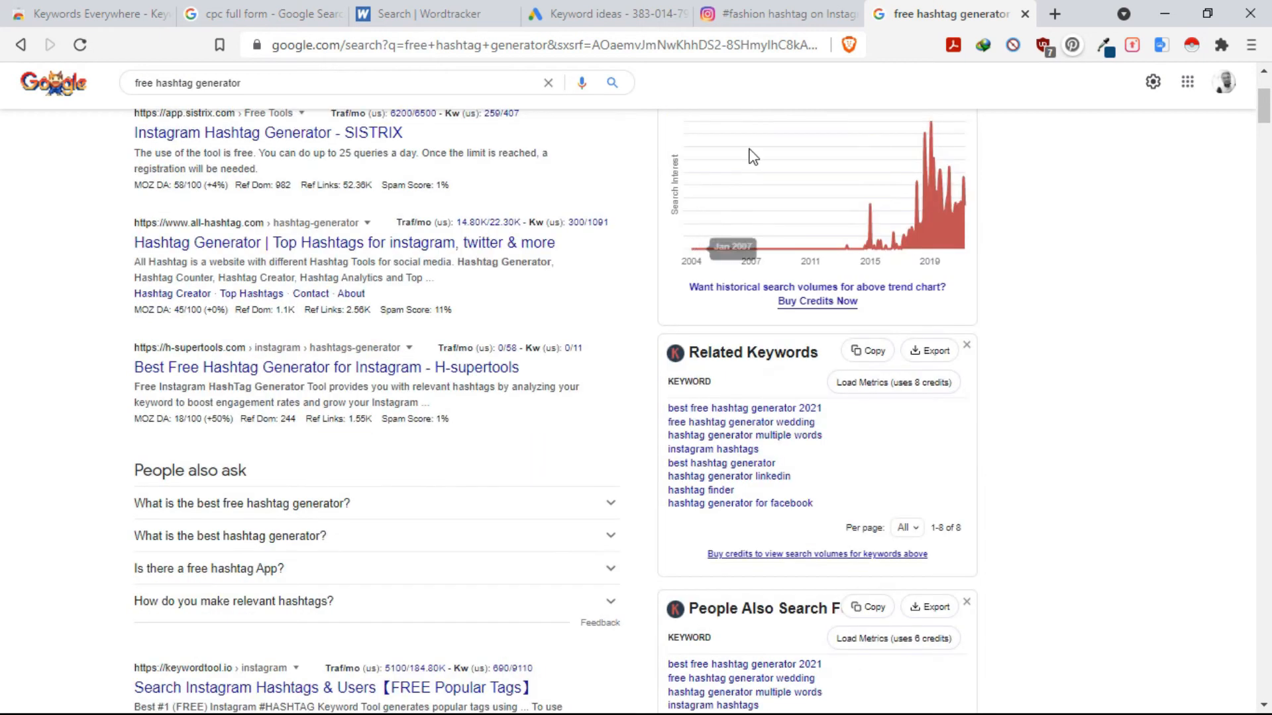
Step: Close the hashtag generator search results and go from the #fashion page to the Instagram home feed
{"action": "scroll", "coordinate": [419, 235], "scroll_direction": "up", "scroll_amount": 3}
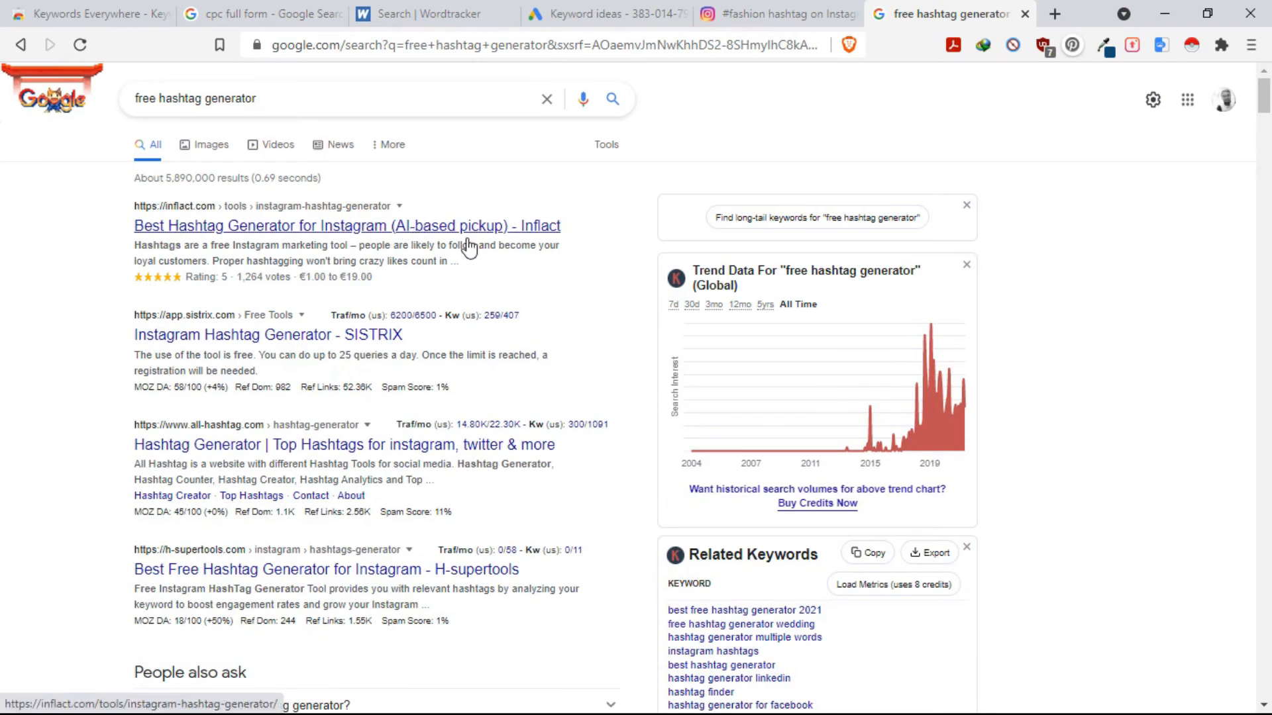
{"action": "left_click", "coordinate": [1026, 15]}
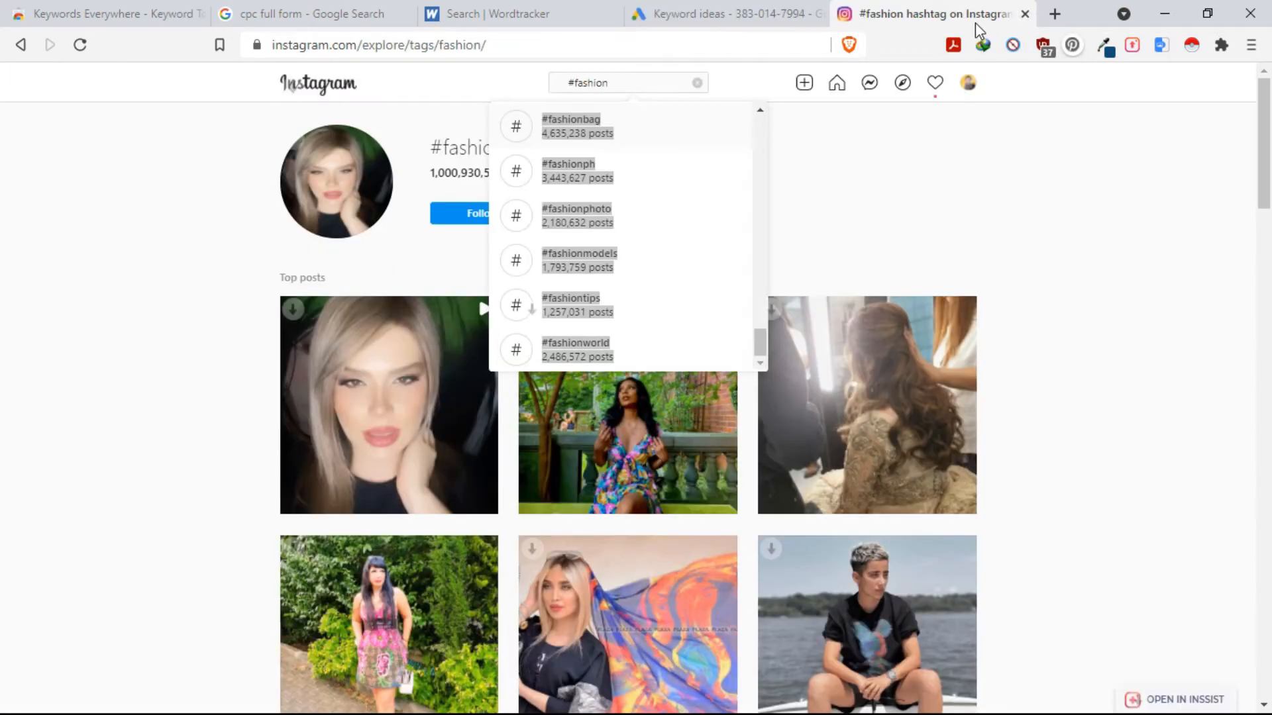
{"action": "left_click", "coordinate": [914, 208]}
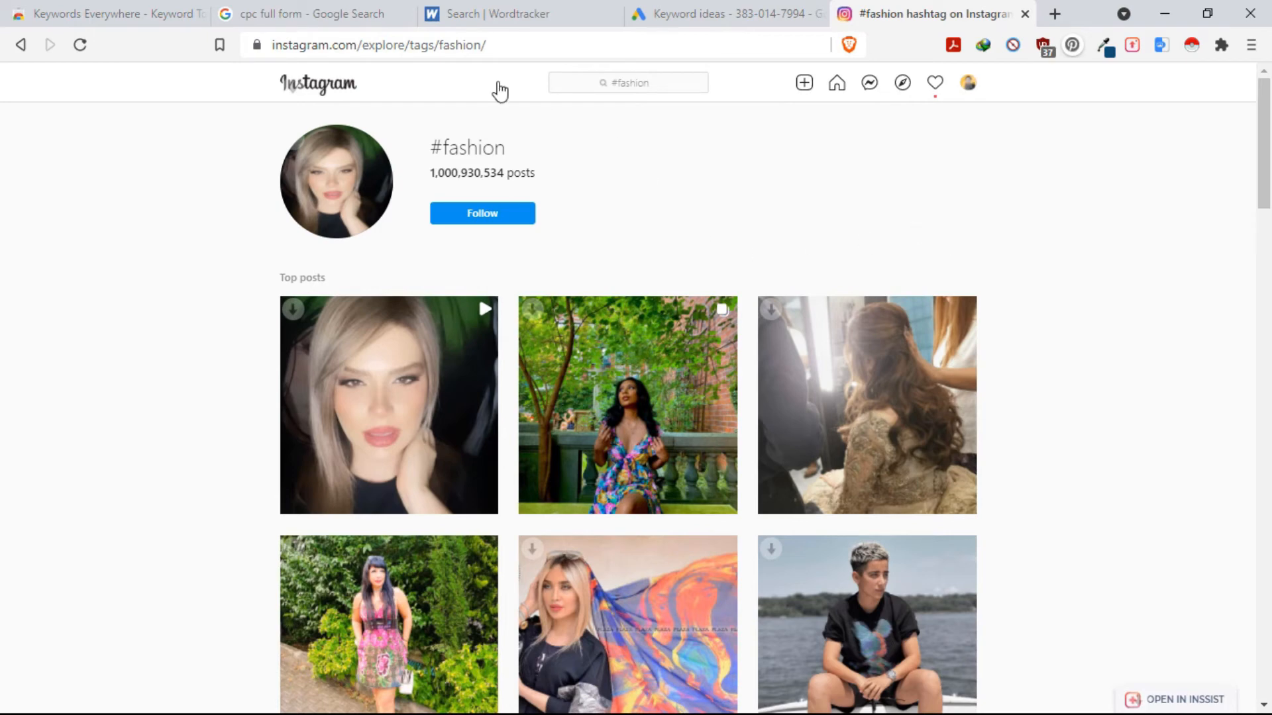
{"action": "left_click", "coordinate": [360, 102]}
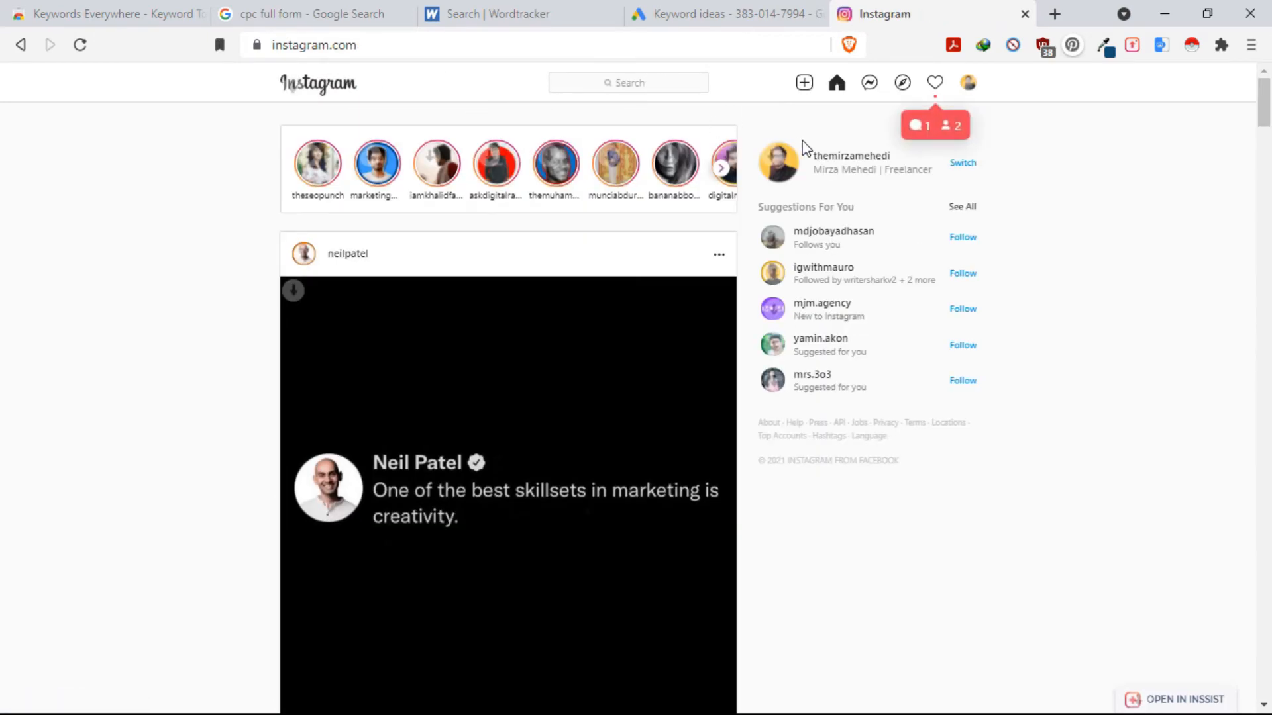
Step: Save the image of the first post in the Instagram feed to the Downloads folder as a JPEG
{"action": "left_click", "coordinate": [1054, 14]}
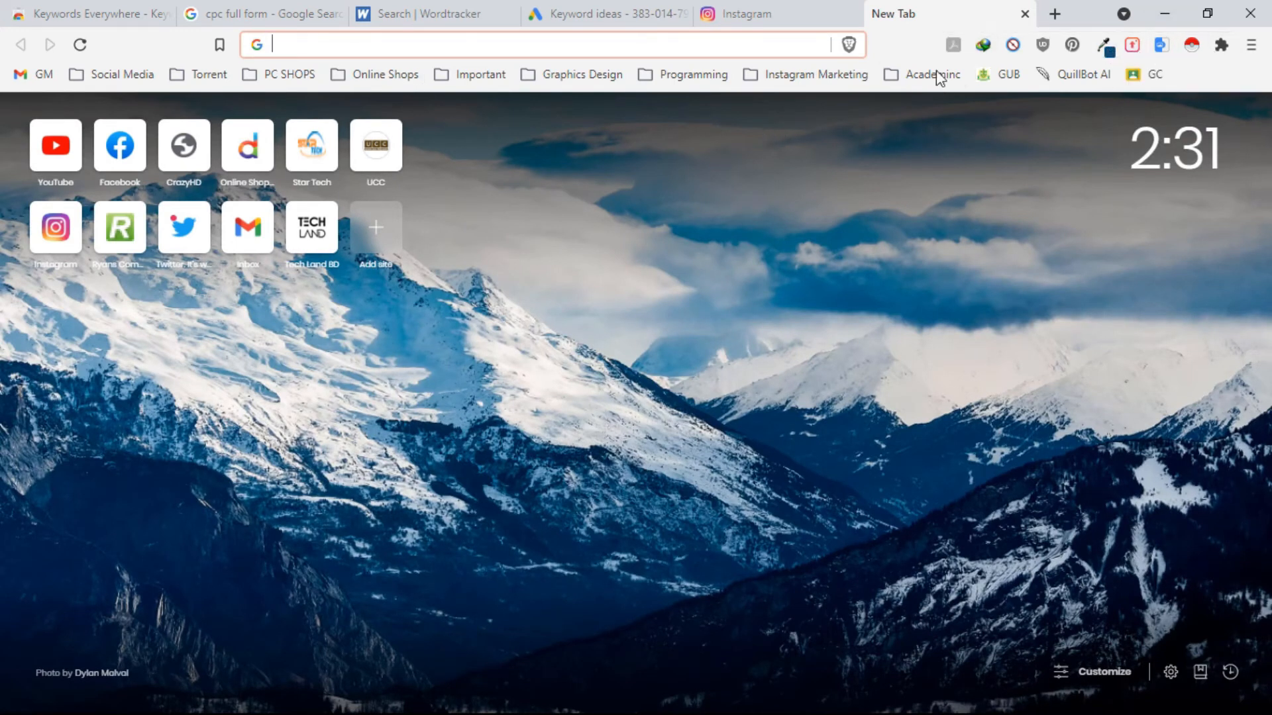
{"action": "left_click", "coordinate": [749, 14]}
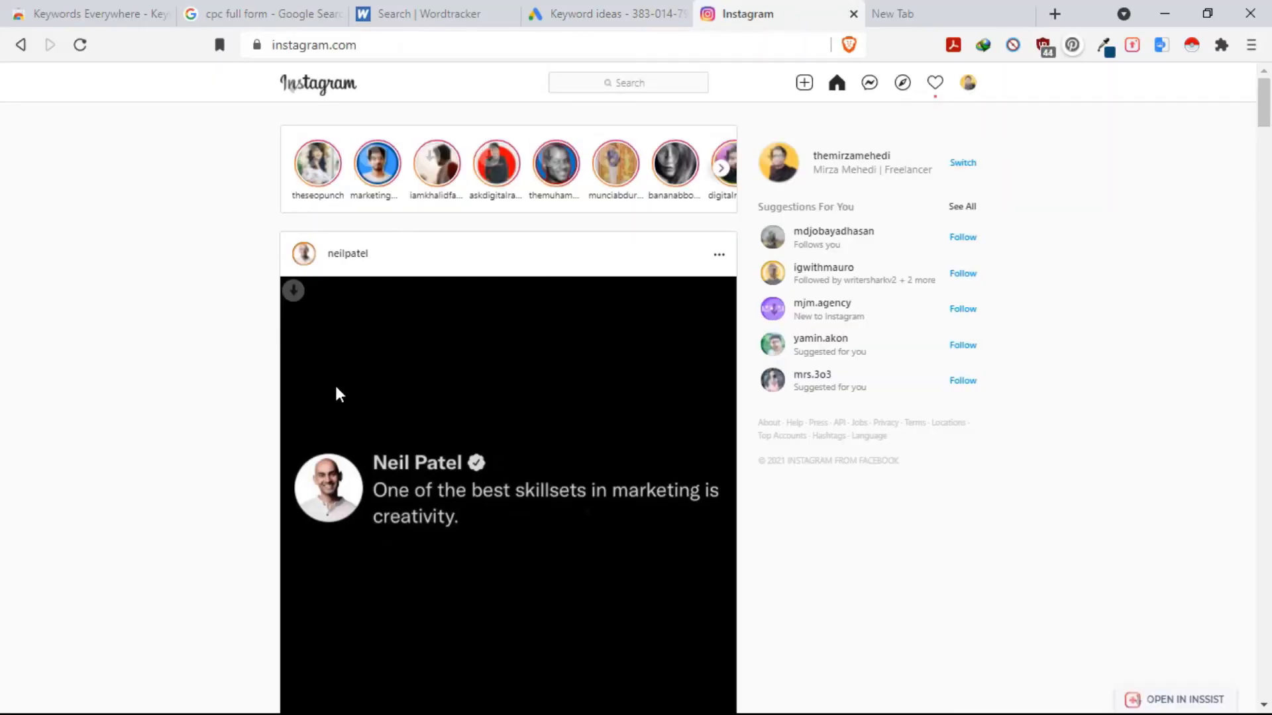
{"action": "left_click", "coordinate": [293, 290]}
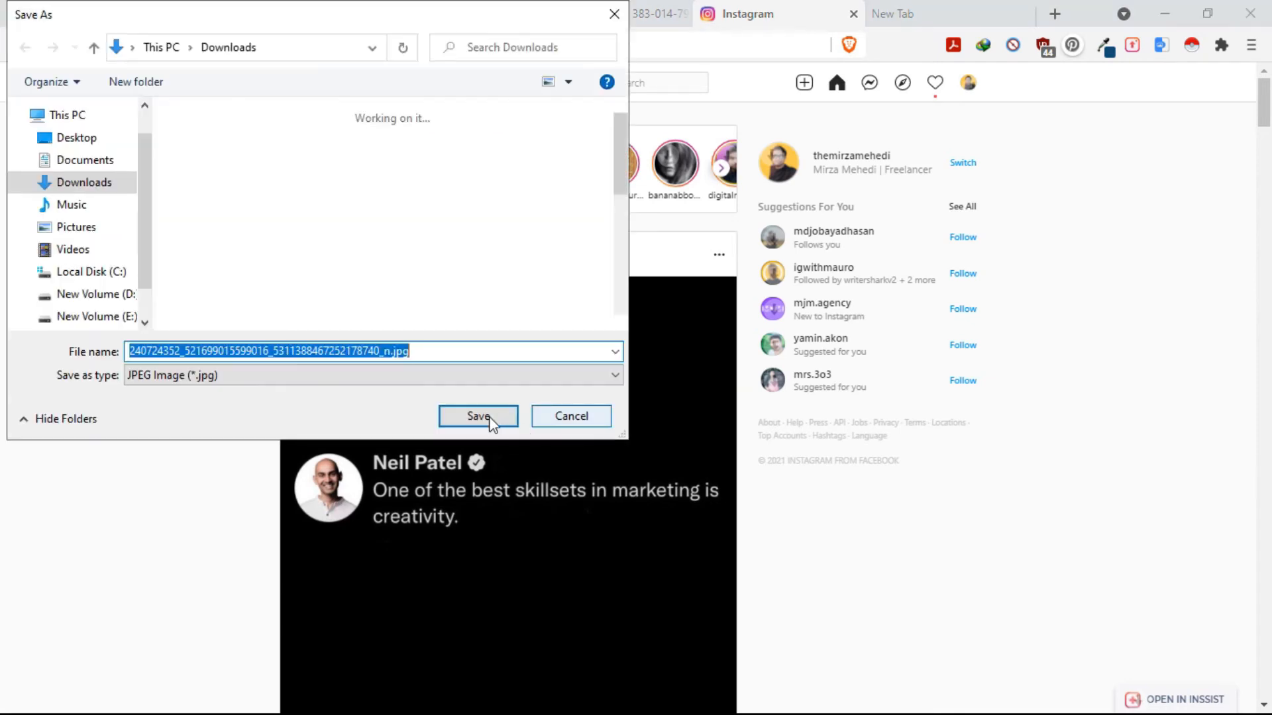
{"action": "left_click", "coordinate": [475, 415]}
Step: Open the bookmarked Inflact Best Hashtag Generator for Instagram page in the empty new tab
{"action": "left_click", "coordinate": [954, 9]}
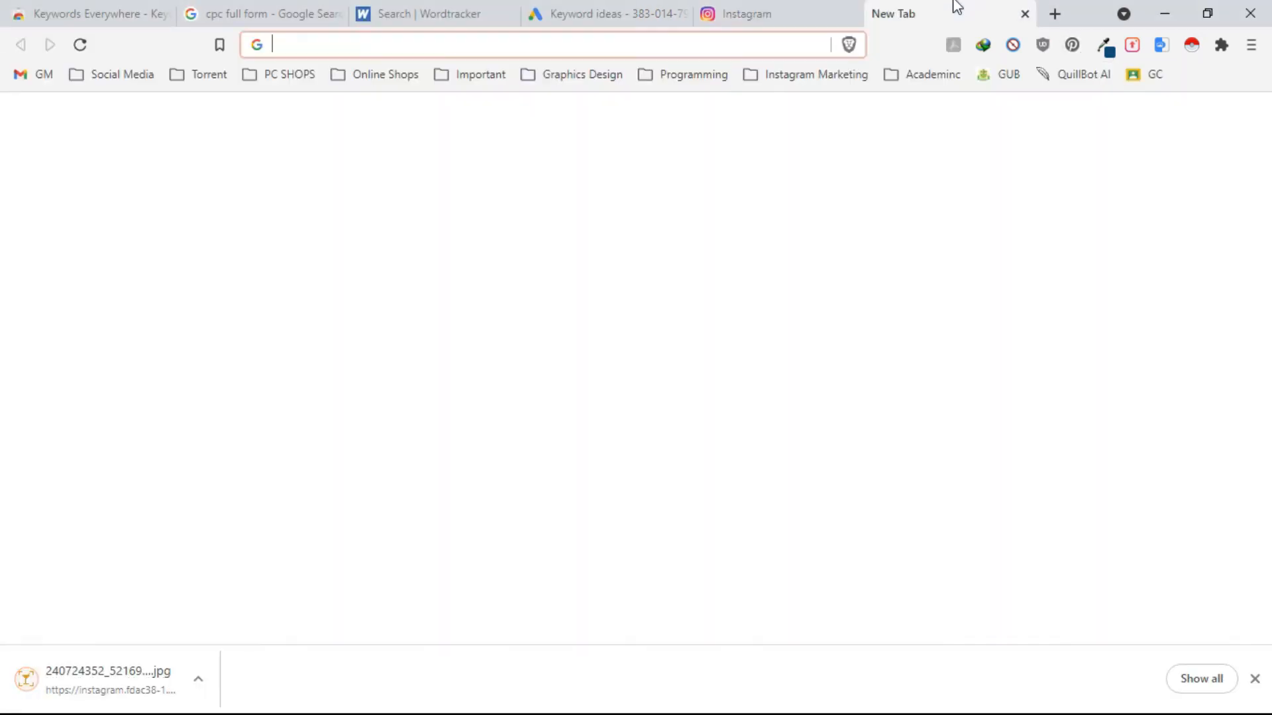
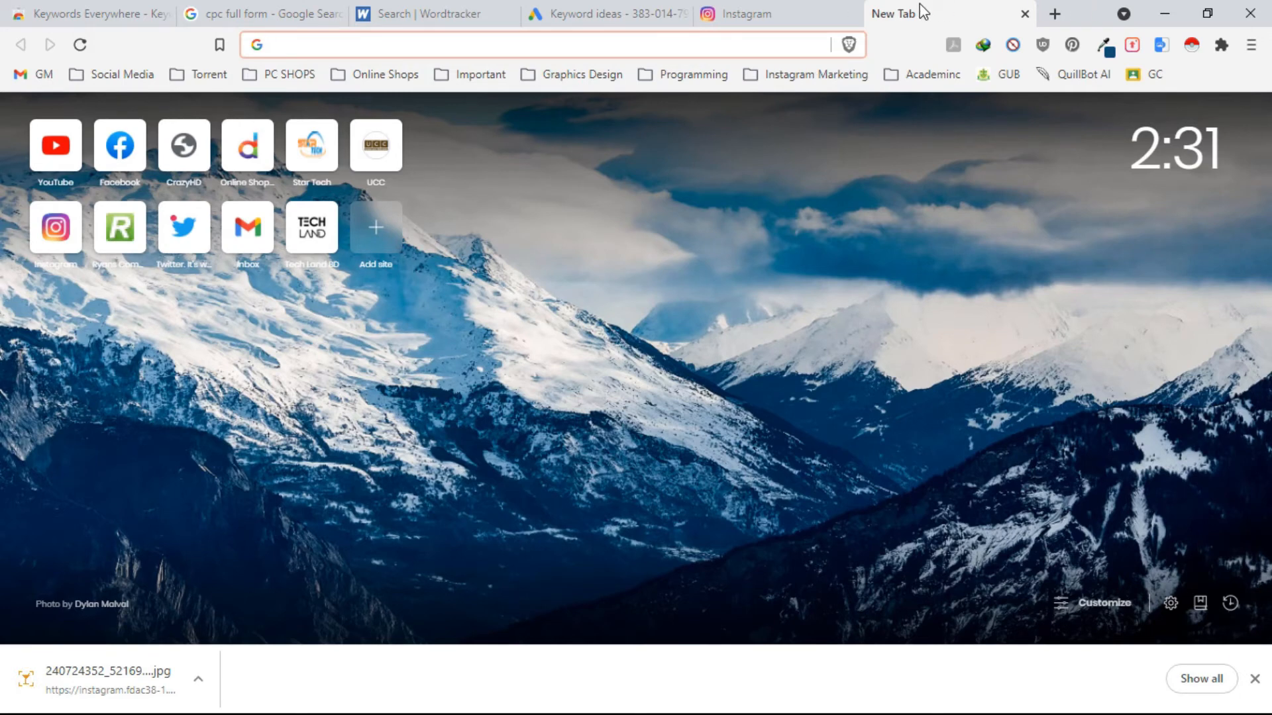
{"action": "left_click", "coordinate": [803, 75]}
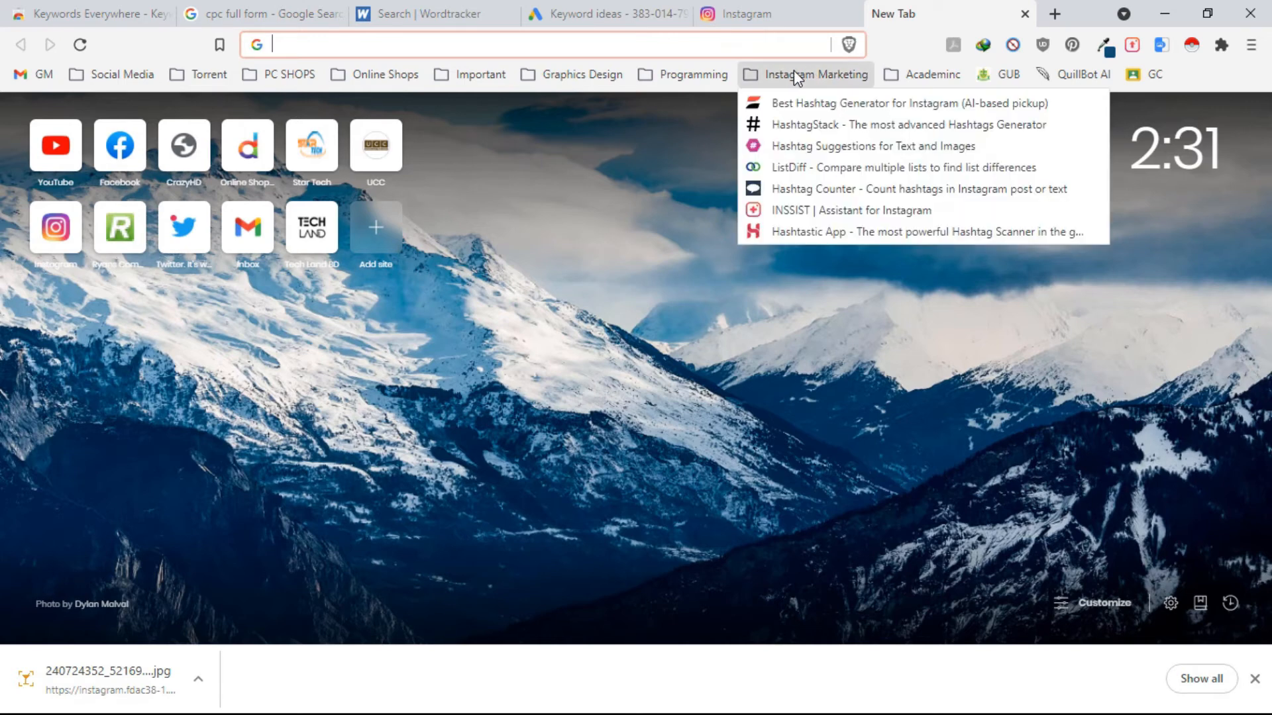
{"action": "left_click", "coordinate": [808, 110]}
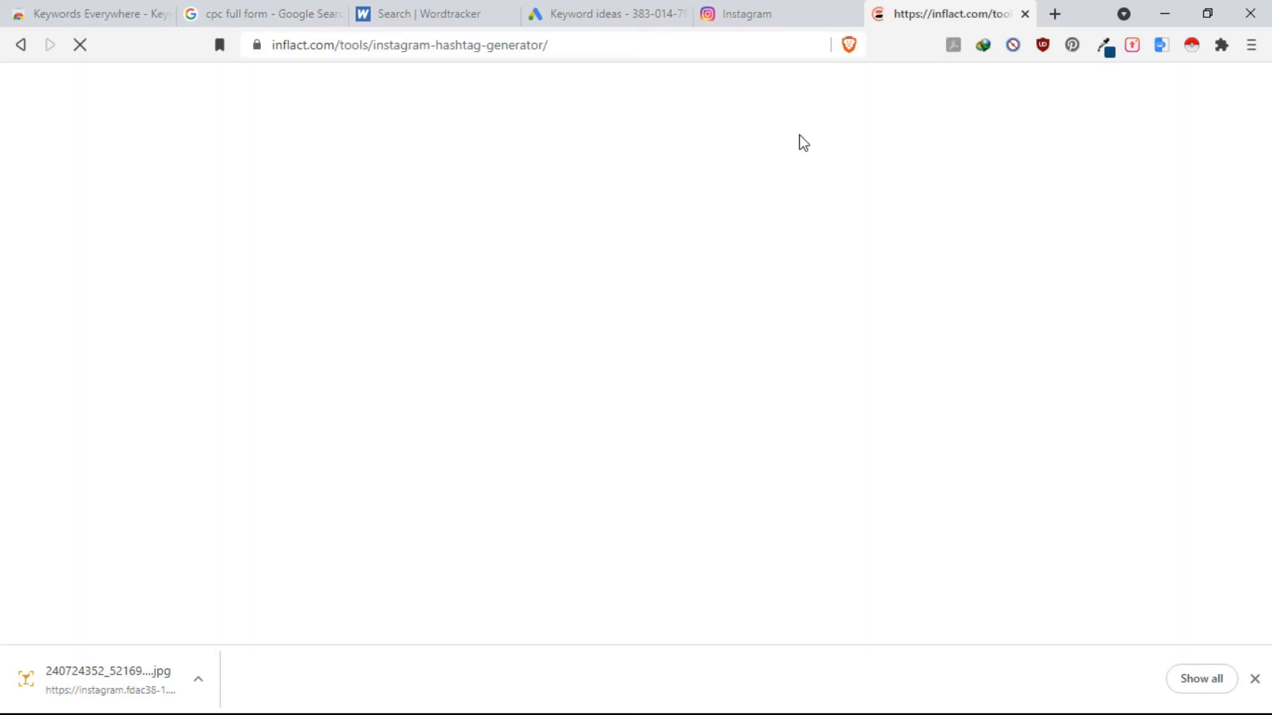
Step: Generate hashtags by photo, using the newly downloaded post image from the Downloads folder
{"action": "scroll", "coordinate": [652, 286], "scroll_direction": "down", "scroll_amount": 4}
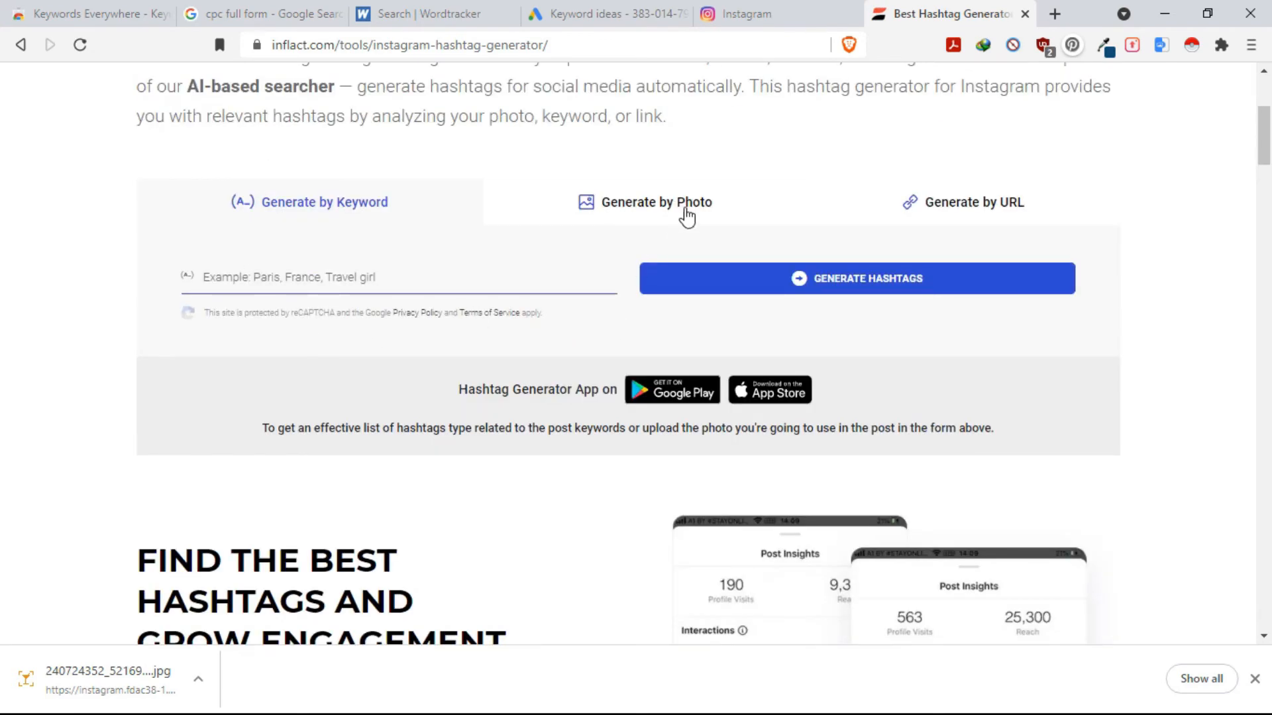
{"action": "left_click", "coordinate": [690, 205]}
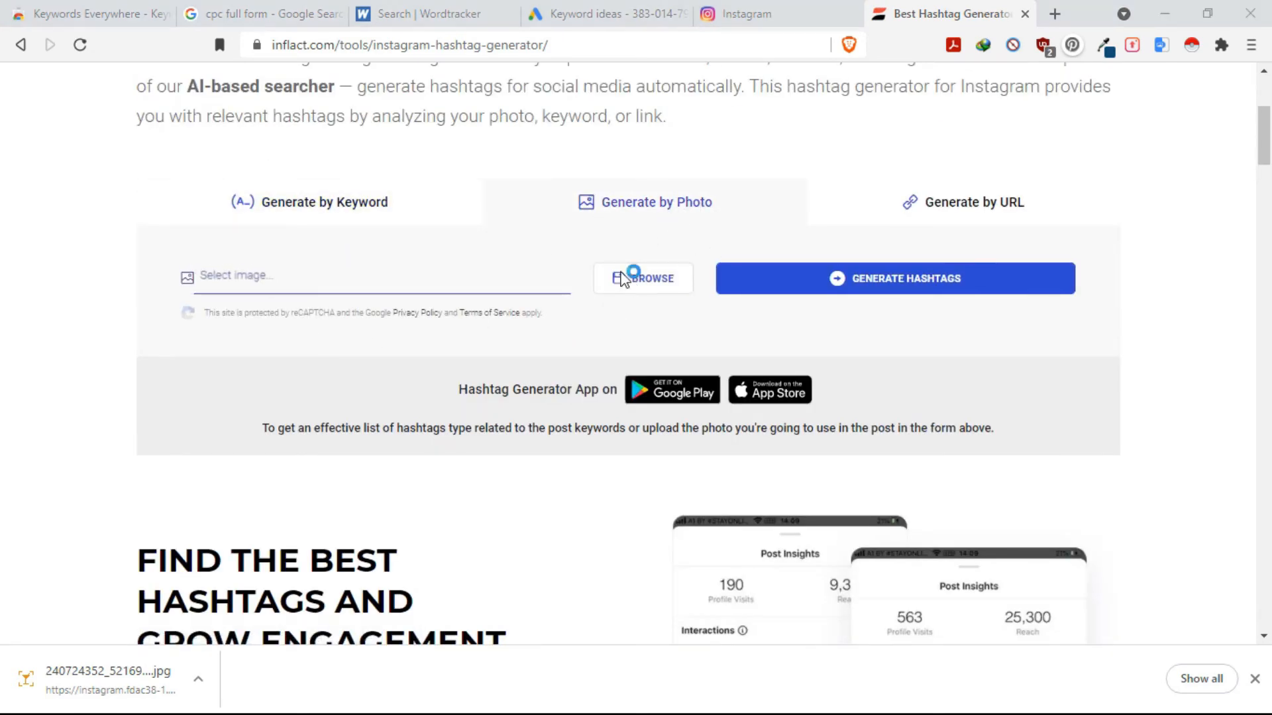
{"action": "left_click", "coordinate": [630, 283]}
{"action": "left_click", "coordinate": [232, 192]}
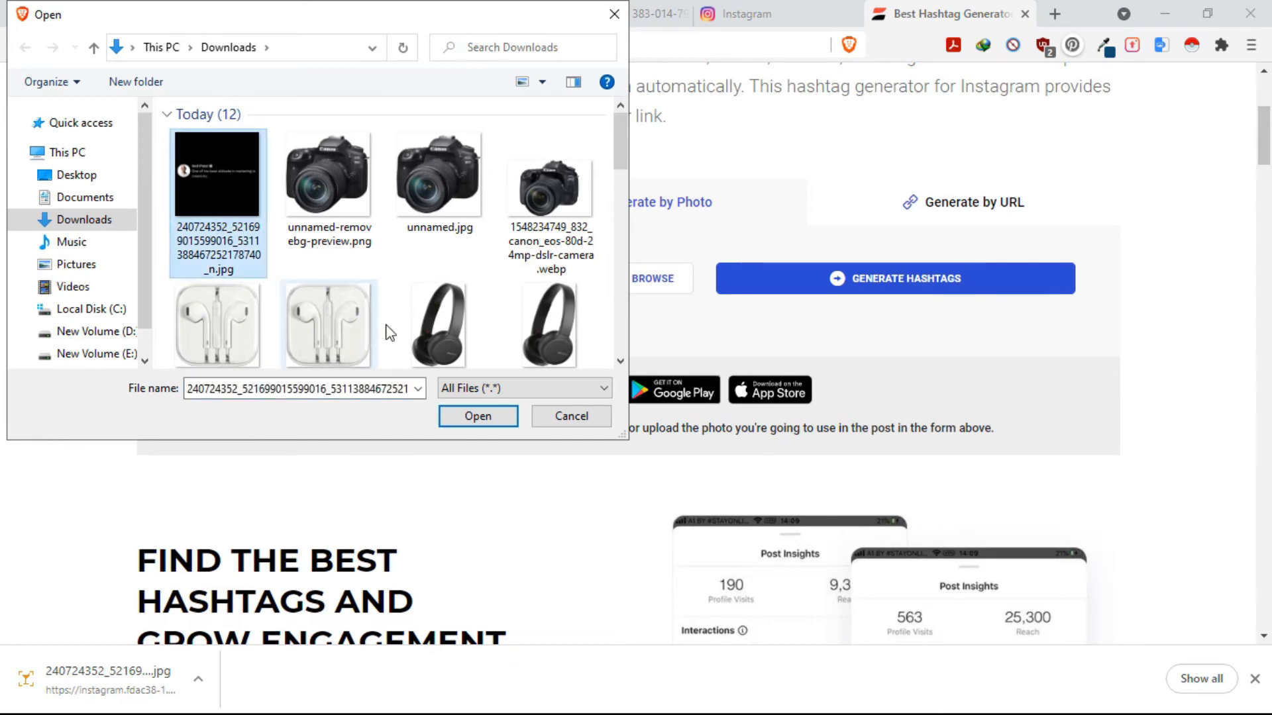
{"action": "left_click", "coordinate": [465, 428]}
{"action": "left_click", "coordinate": [916, 287]}
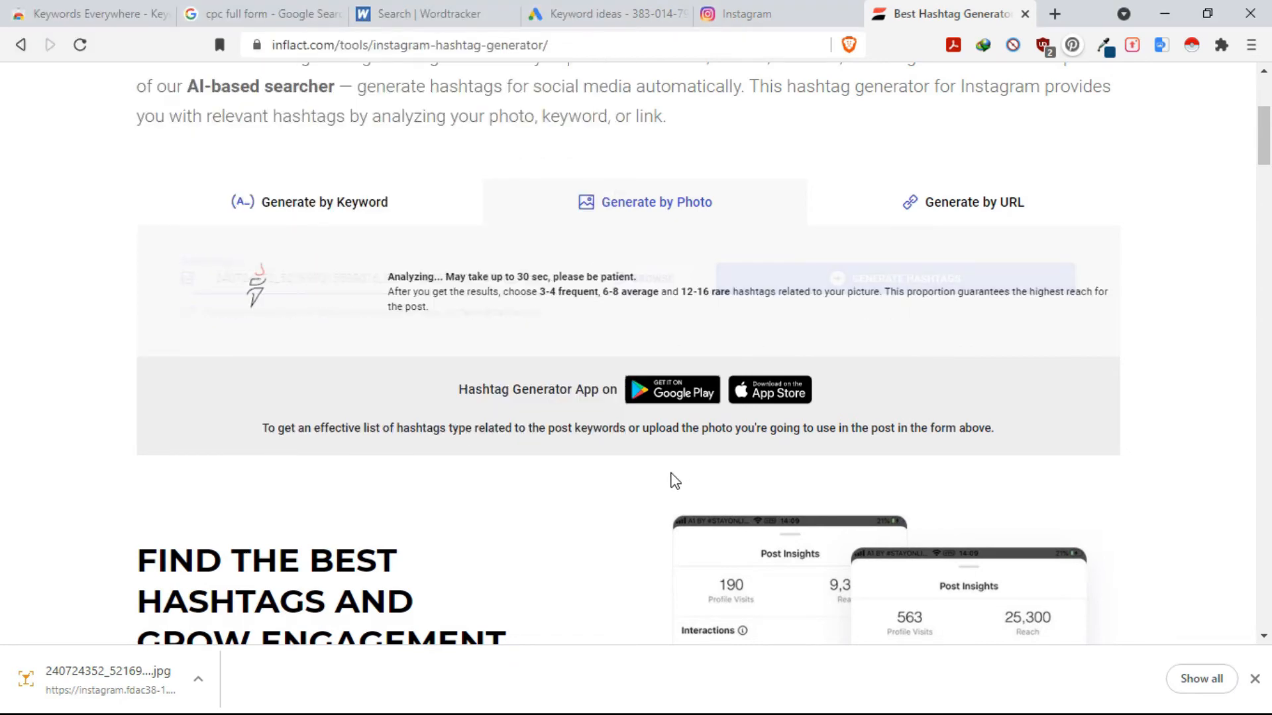
Step: Examine the generated similar hashtags and their post counts in the Frequent, Average and Rare groups
{"action": "scroll", "coordinate": [600, 425], "scroll_direction": "down", "scroll_amount": 4}
{"action": "scroll", "coordinate": [600, 429], "scroll_direction": "up", "scroll_amount": 7}
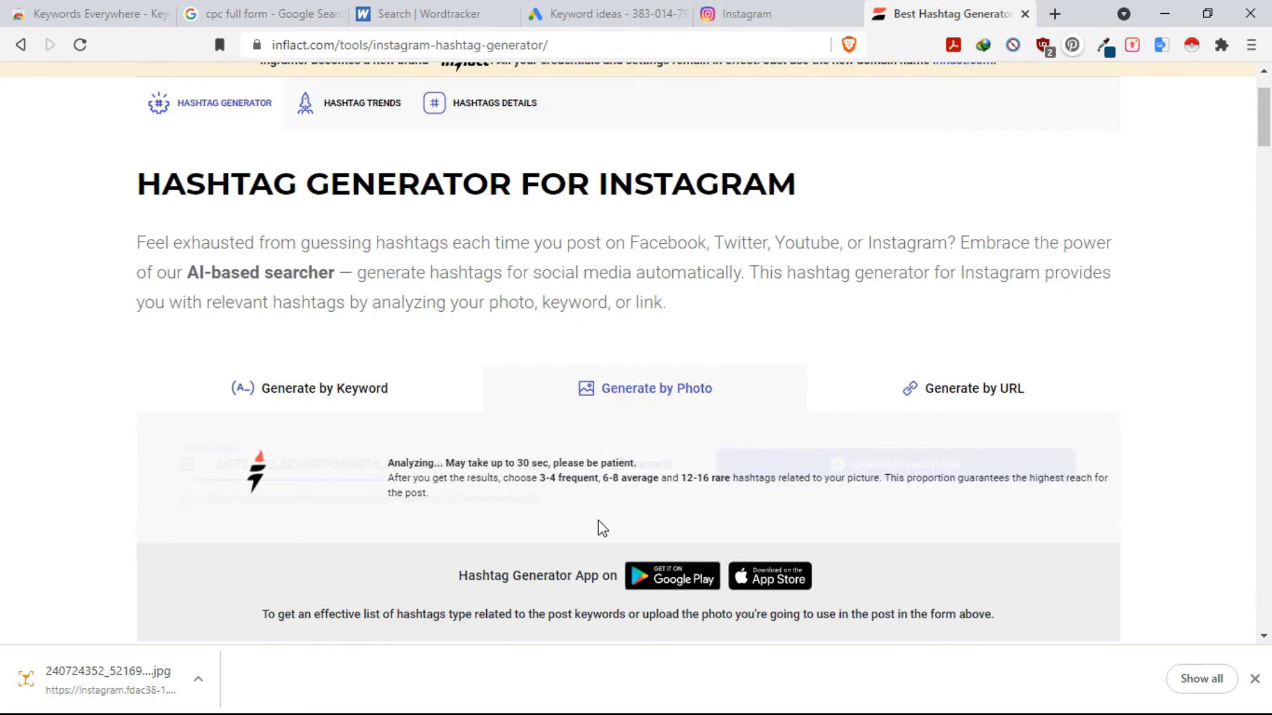
{"action": "scroll", "coordinate": [585, 523], "scroll_direction": "down", "scroll_amount": 13}
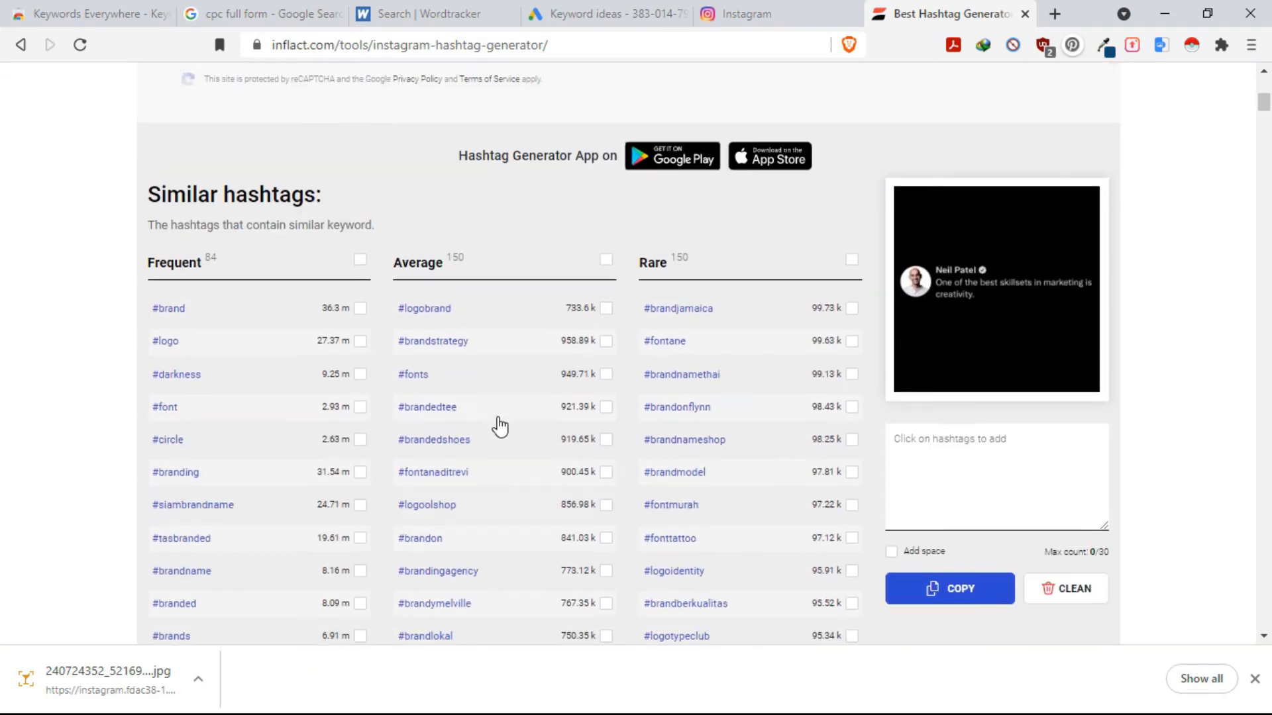
{"action": "scroll", "coordinate": [506, 432], "scroll_direction": "down", "scroll_amount": 20}
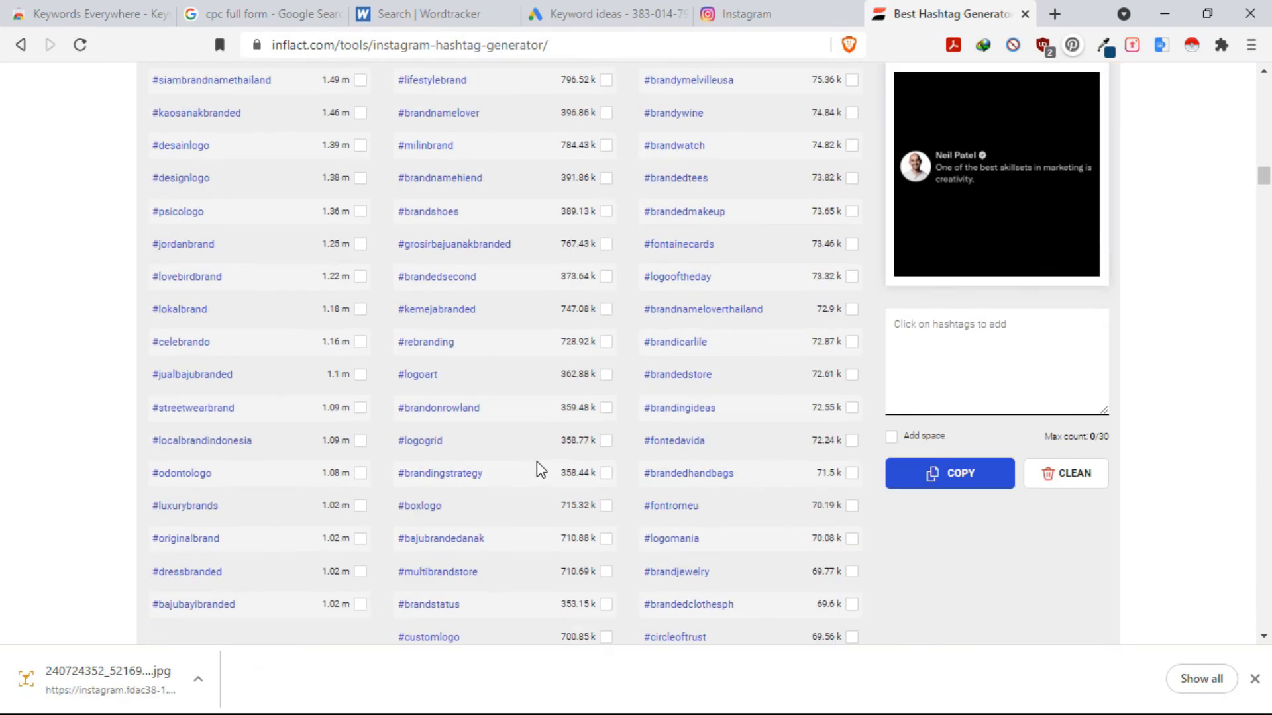
{"action": "scroll", "coordinate": [537, 470], "scroll_direction": "up", "scroll_amount": 20}
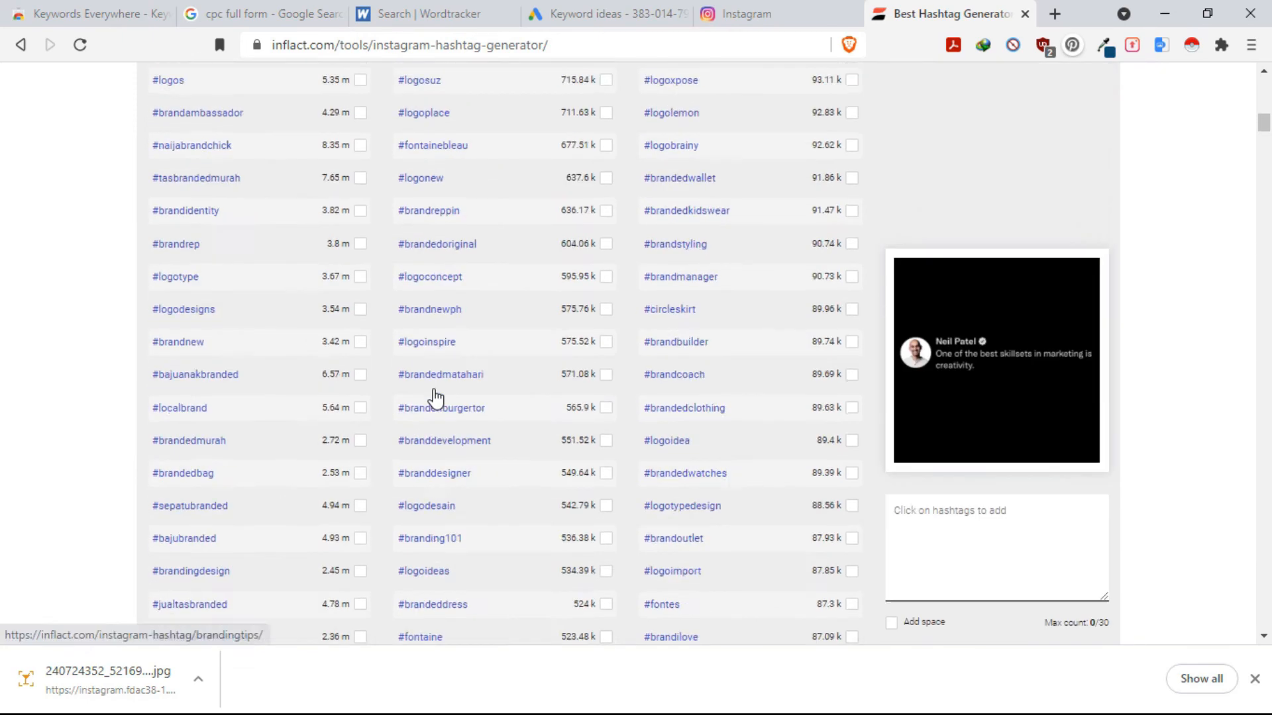
{"action": "scroll", "coordinate": [381, 440], "scroll_direction": "up", "scroll_amount": 6}
{"action": "scroll", "coordinate": [264, 431], "scroll_direction": "down", "scroll_amount": 3}
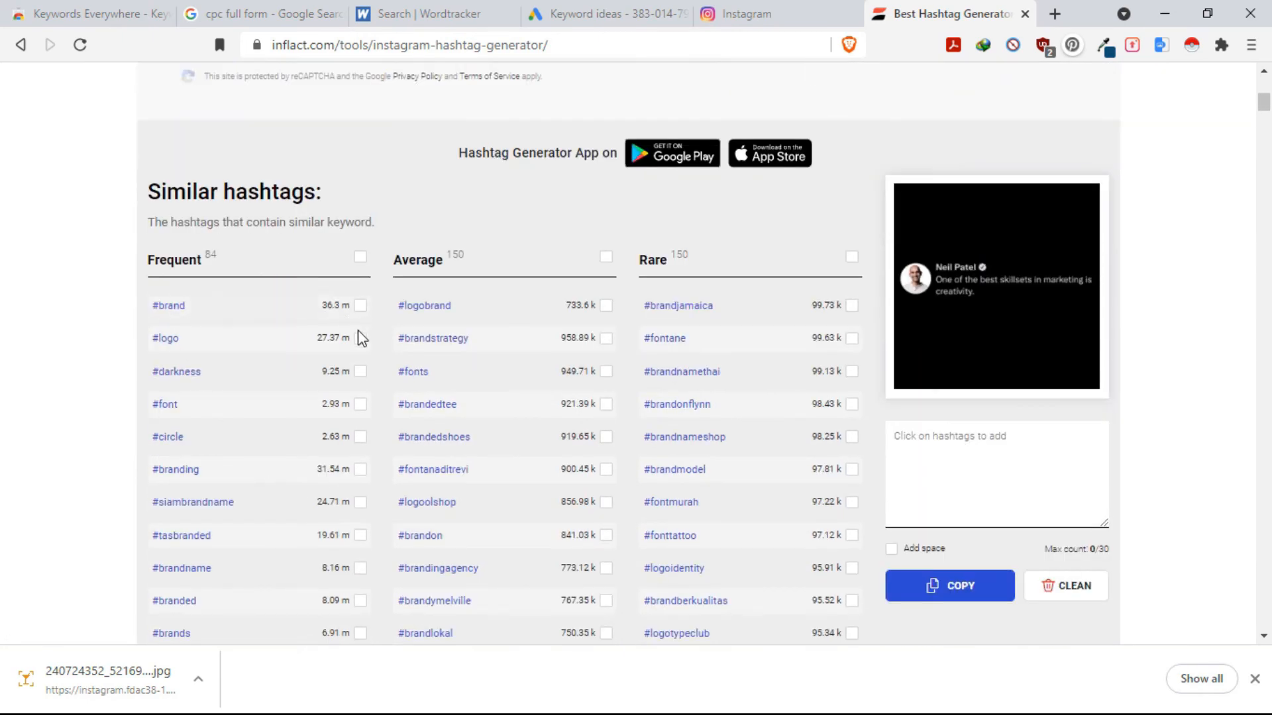
{"action": "scroll", "coordinate": [364, 336], "scroll_direction": "down", "scroll_amount": 8}
{"action": "scroll", "coordinate": [451, 351], "scroll_direction": "up", "scroll_amount": 10}
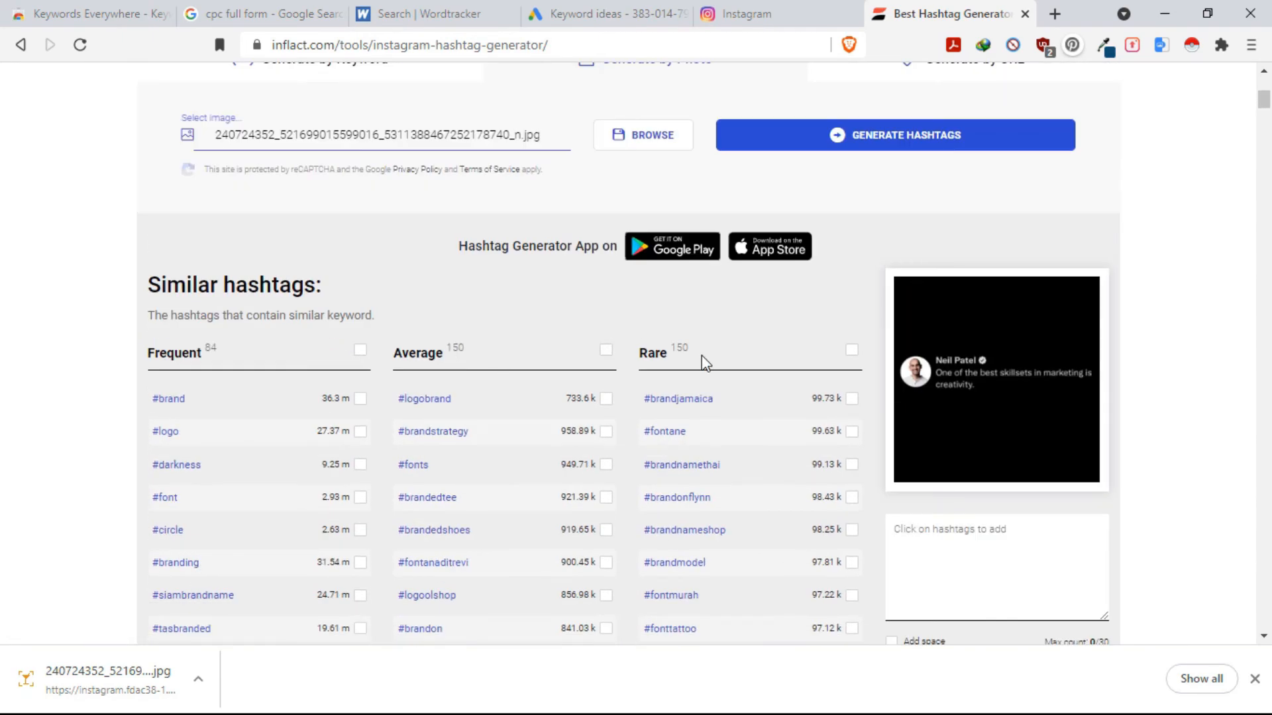
{"action": "scroll", "coordinate": [741, 367], "scroll_direction": "down", "scroll_amount": 5}
{"action": "scroll", "coordinate": [742, 366], "scroll_direction": "up", "scroll_amount": 7}
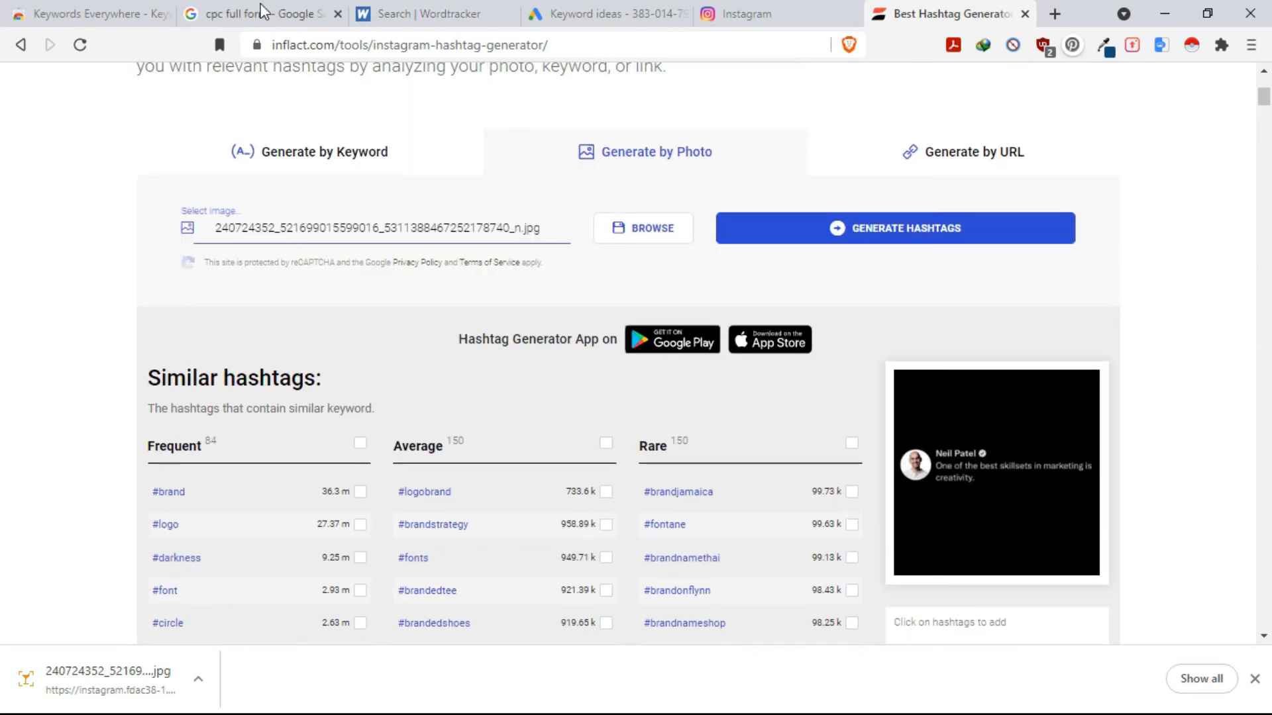
Step: Switch to Google Ads Keyword Planner and look through the keyword ideas for "fashion"
{"action": "left_click", "coordinate": [655, 15]}
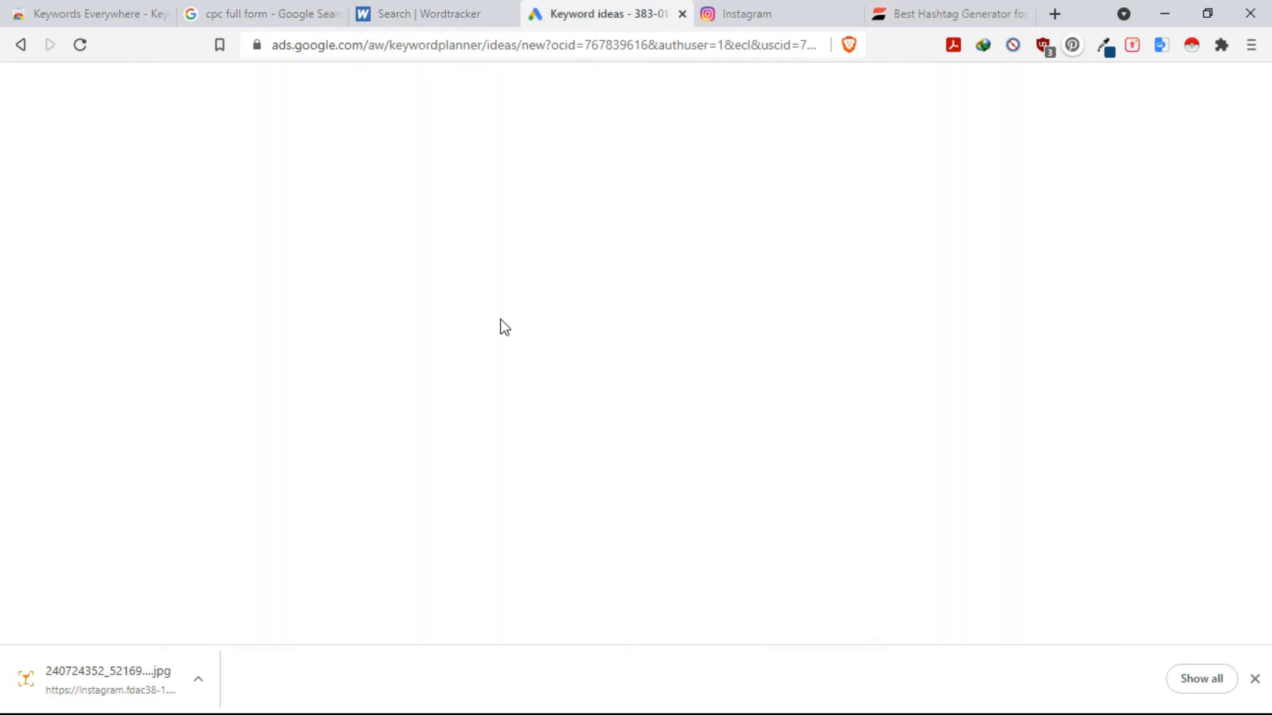
{"action": "scroll", "coordinate": [679, 331], "scroll_direction": "down", "scroll_amount": 3}
{"action": "scroll", "coordinate": [360, 395], "scroll_direction": "up", "scroll_amount": 3}
{"action": "scroll", "coordinate": [319, 405], "scroll_direction": "down", "scroll_amount": 3}
{"action": "scroll", "coordinate": [319, 401], "scroll_direction": "down", "scroll_amount": 10}
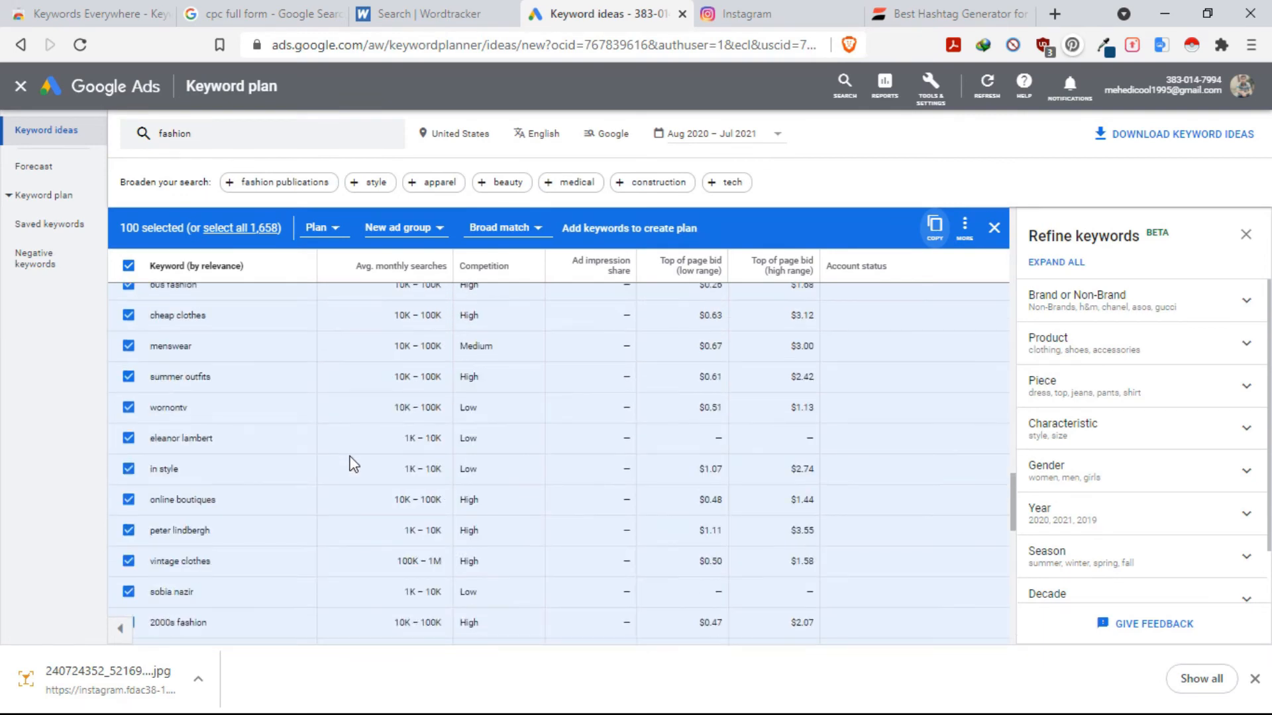
{"action": "scroll", "coordinate": [351, 462], "scroll_direction": "up", "scroll_amount": 5}
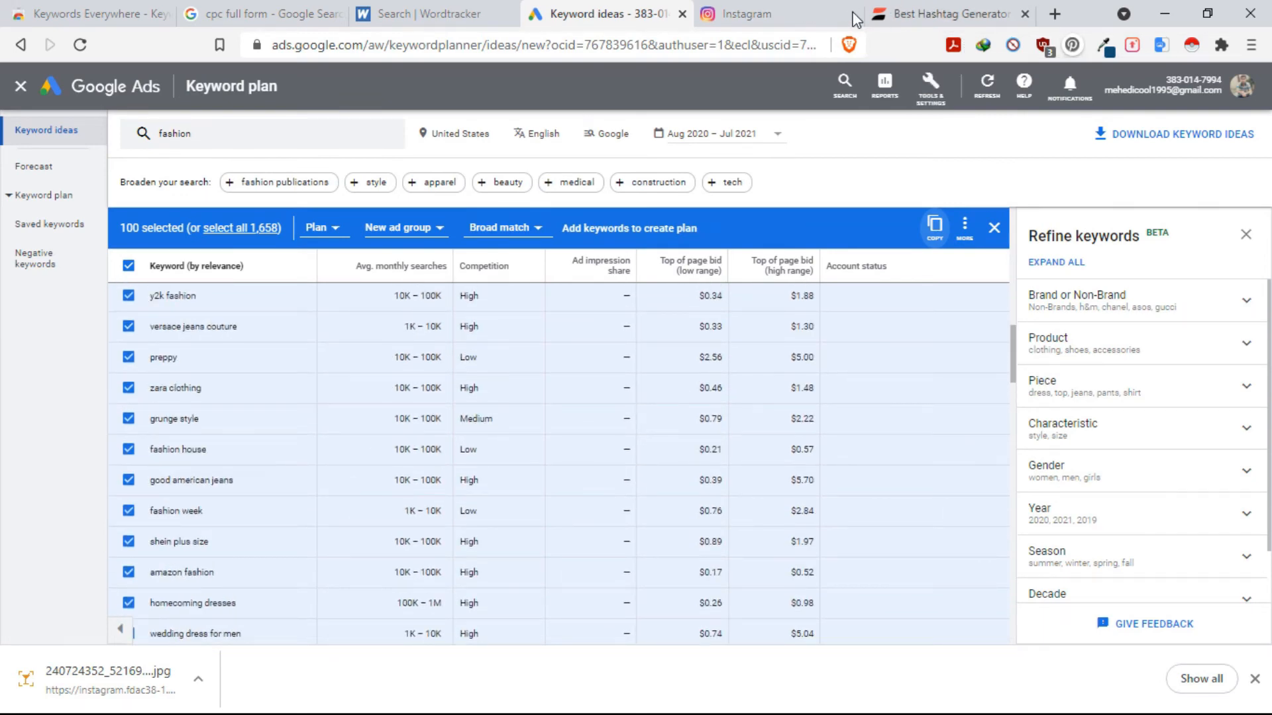
{"action": "scroll", "coordinate": [402, 324], "scroll_direction": "up", "scroll_amount": 5}
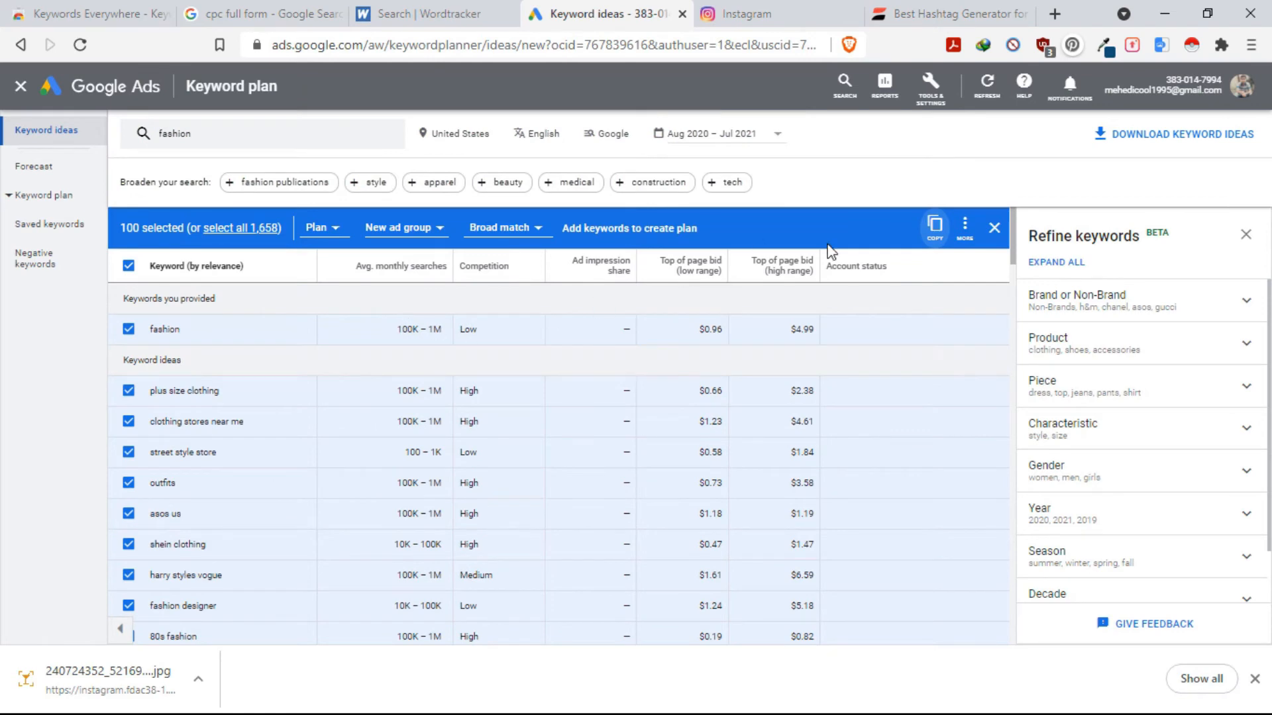
Step: Return to the Instagram feed, look through the recent searches and close the list
{"action": "left_click", "coordinate": [818, 17]}
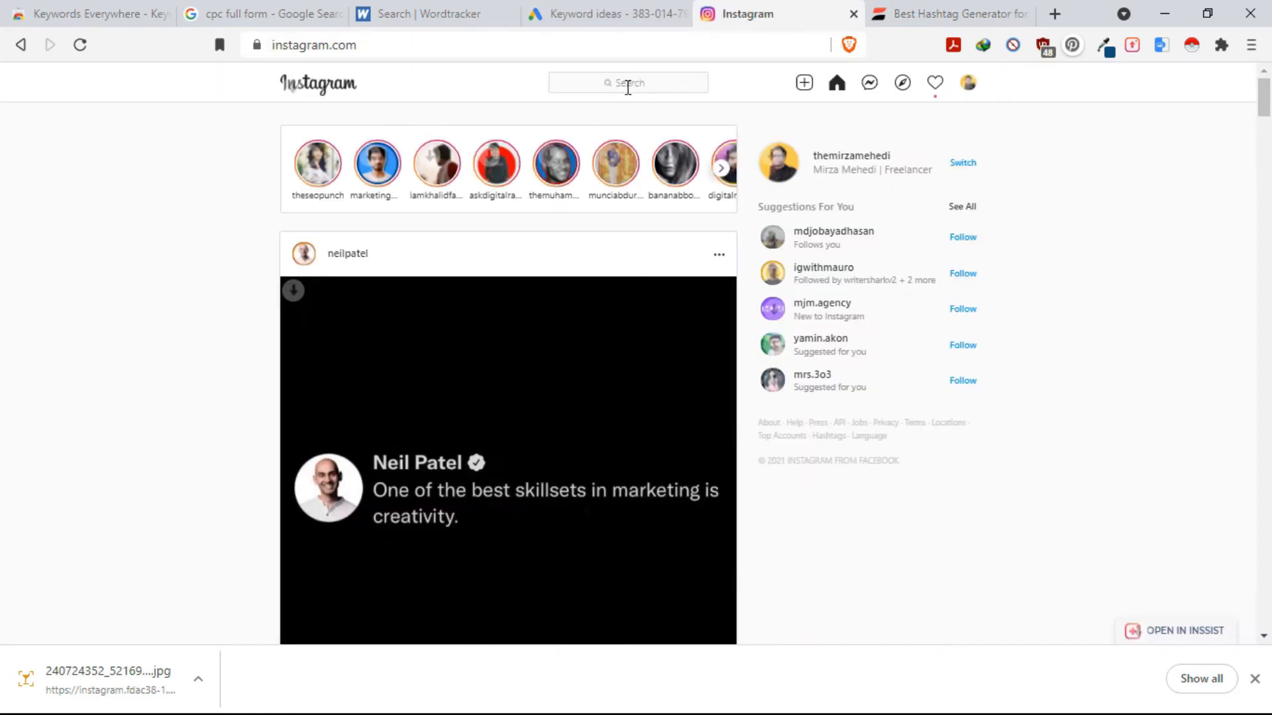
{"action": "left_click", "coordinate": [635, 85]}
{"action": "scroll", "coordinate": [592, 265], "scroll_direction": "down", "scroll_amount": 3}
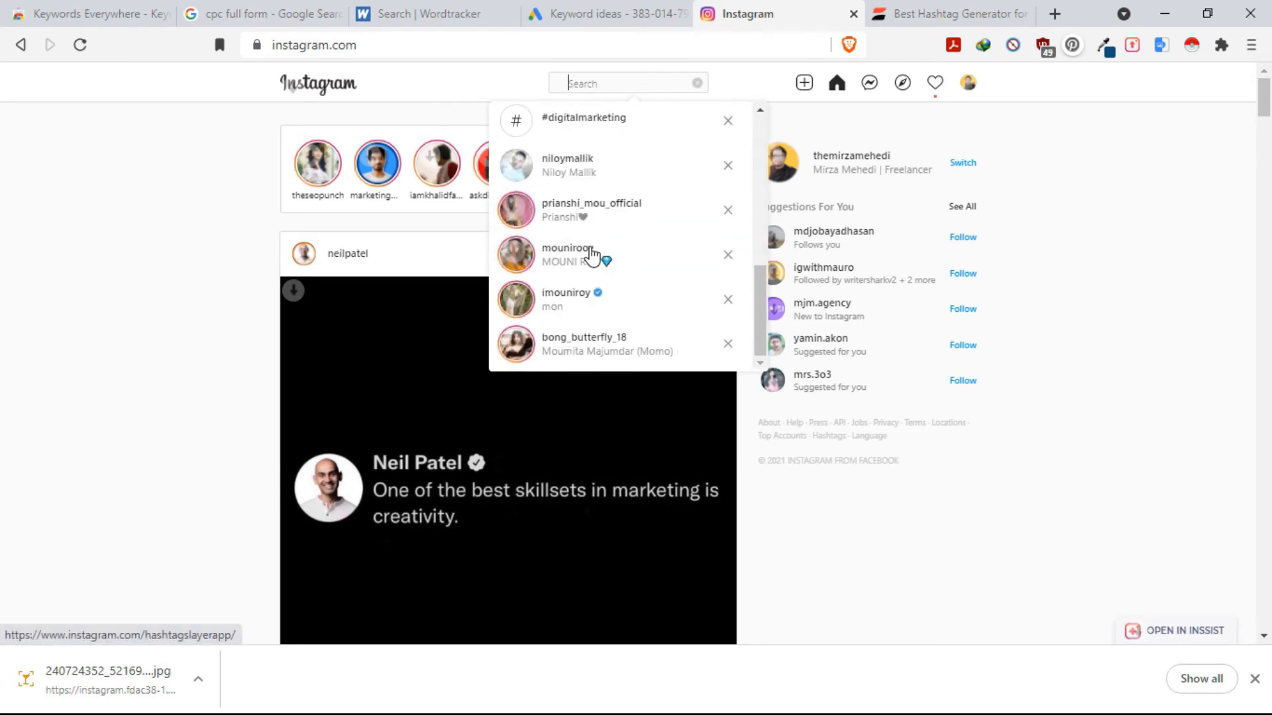
{"action": "scroll", "coordinate": [591, 255], "scroll_direction": "up", "scroll_amount": 3}
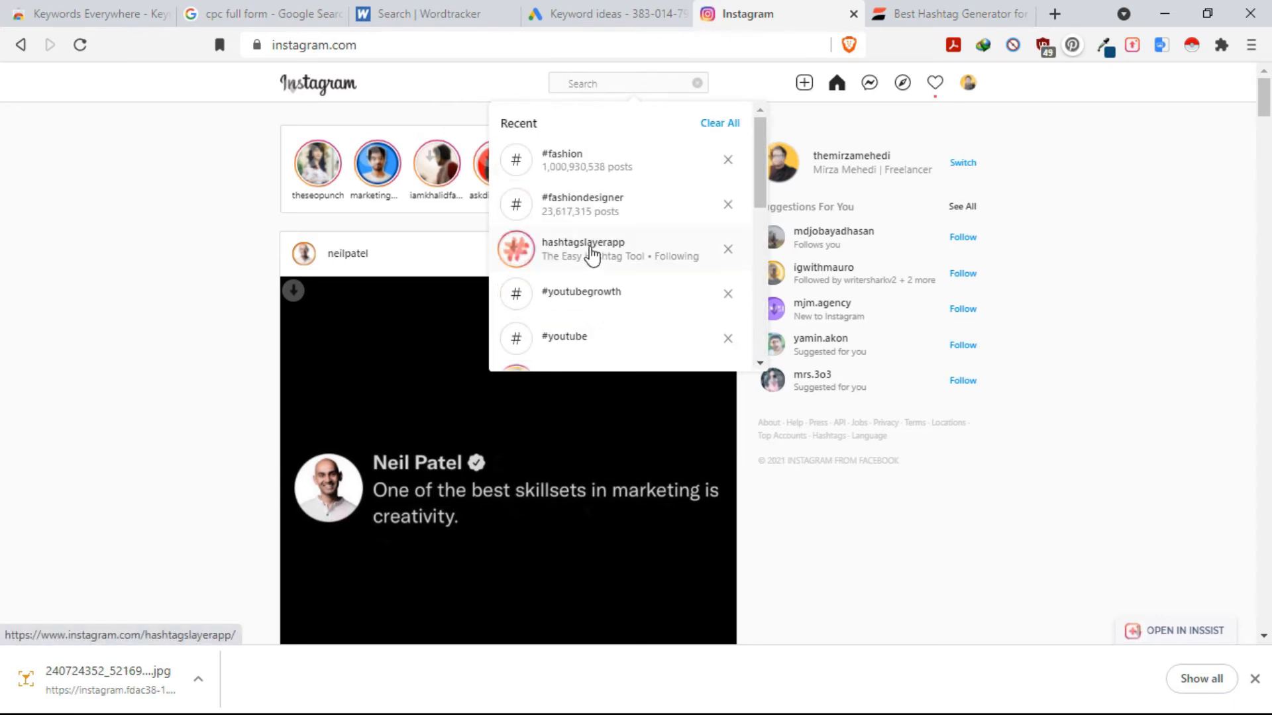
{"action": "left_click", "coordinate": [213, 265]}
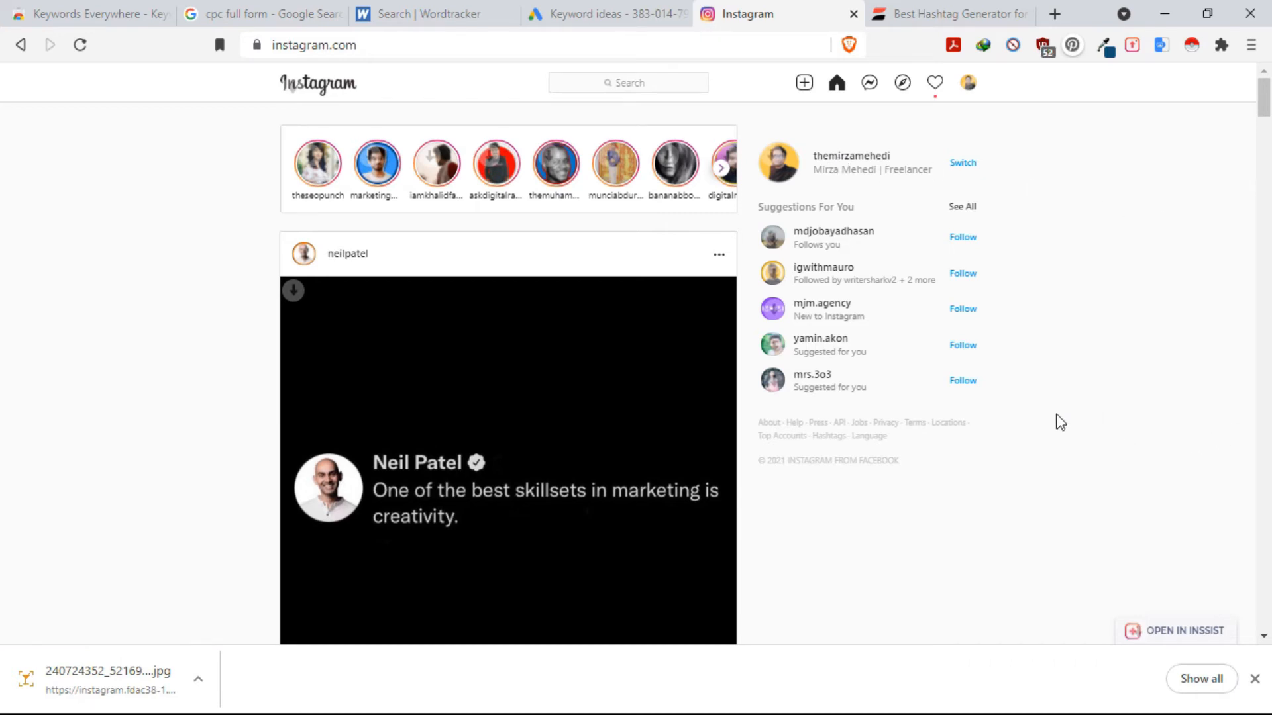
Step: Browse the posts in the Instagram home feed and dismiss the browser's download bar
{"action": "scroll", "coordinate": [405, 445], "scroll_direction": "down", "scroll_amount": 20}
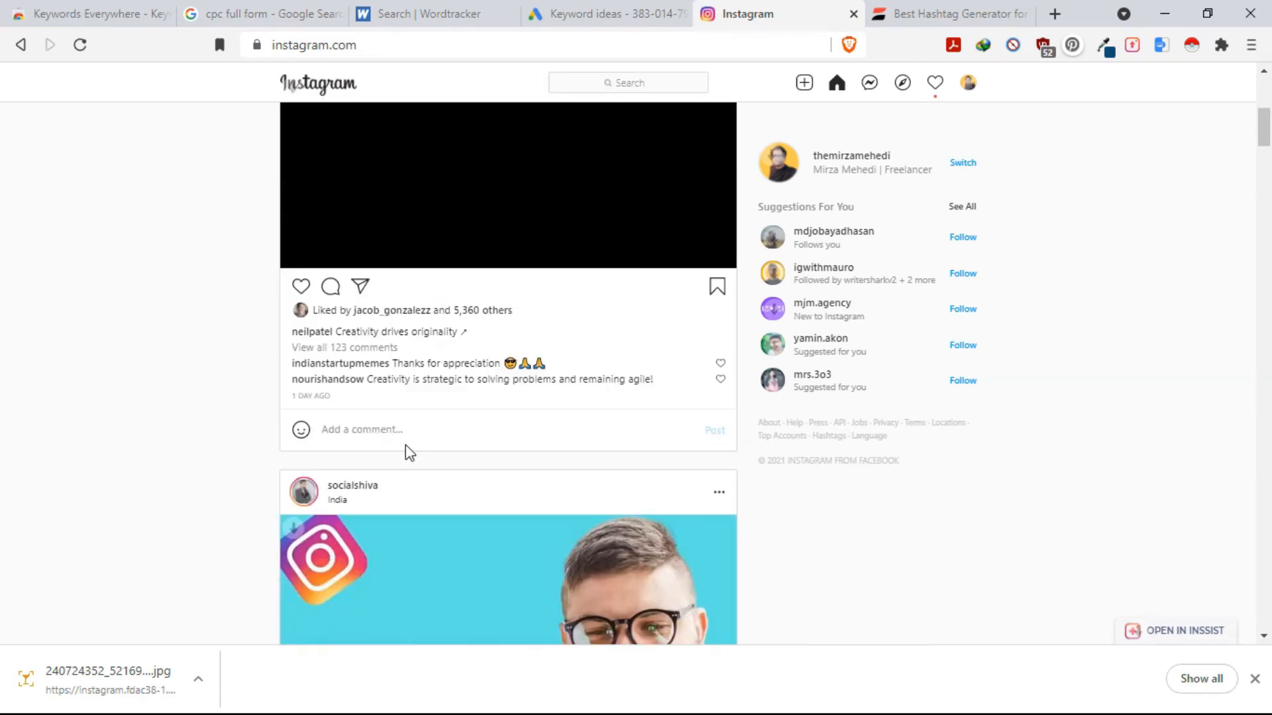
{"action": "scroll", "coordinate": [422, 382], "scroll_direction": "down", "scroll_amount": 20}
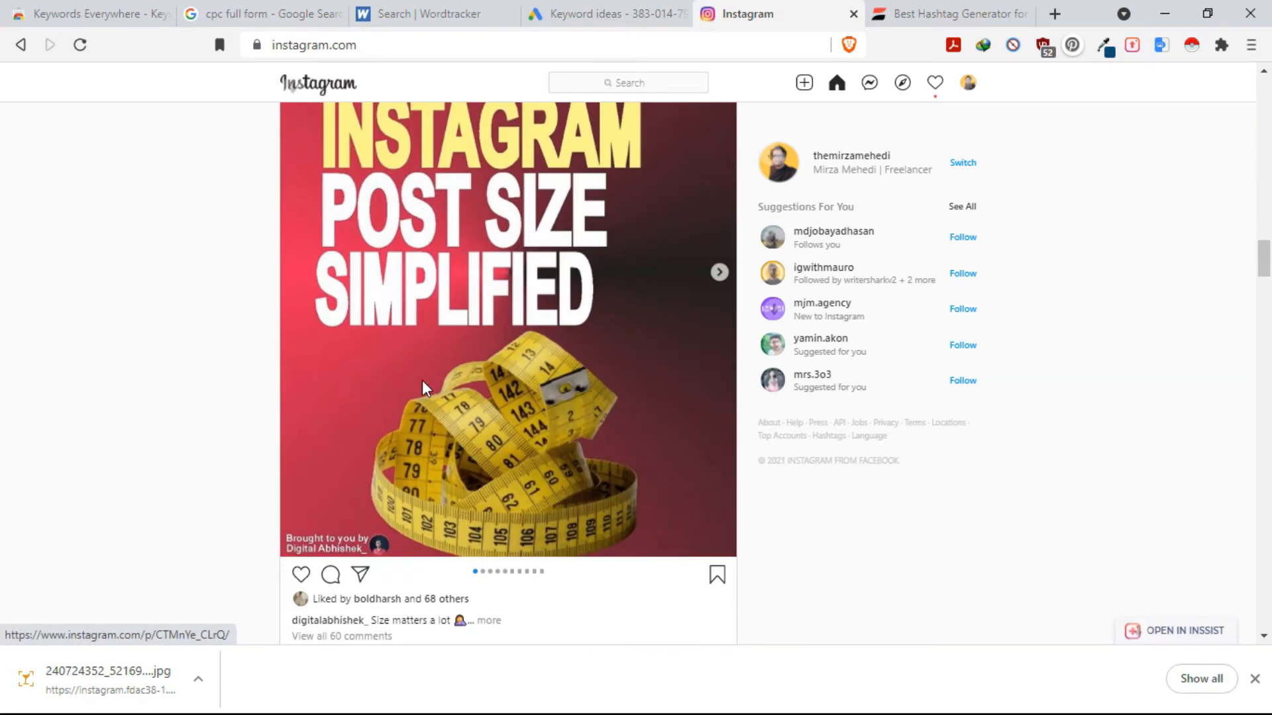
{"action": "scroll", "coordinate": [423, 381], "scroll_direction": "down", "scroll_amount": 7}
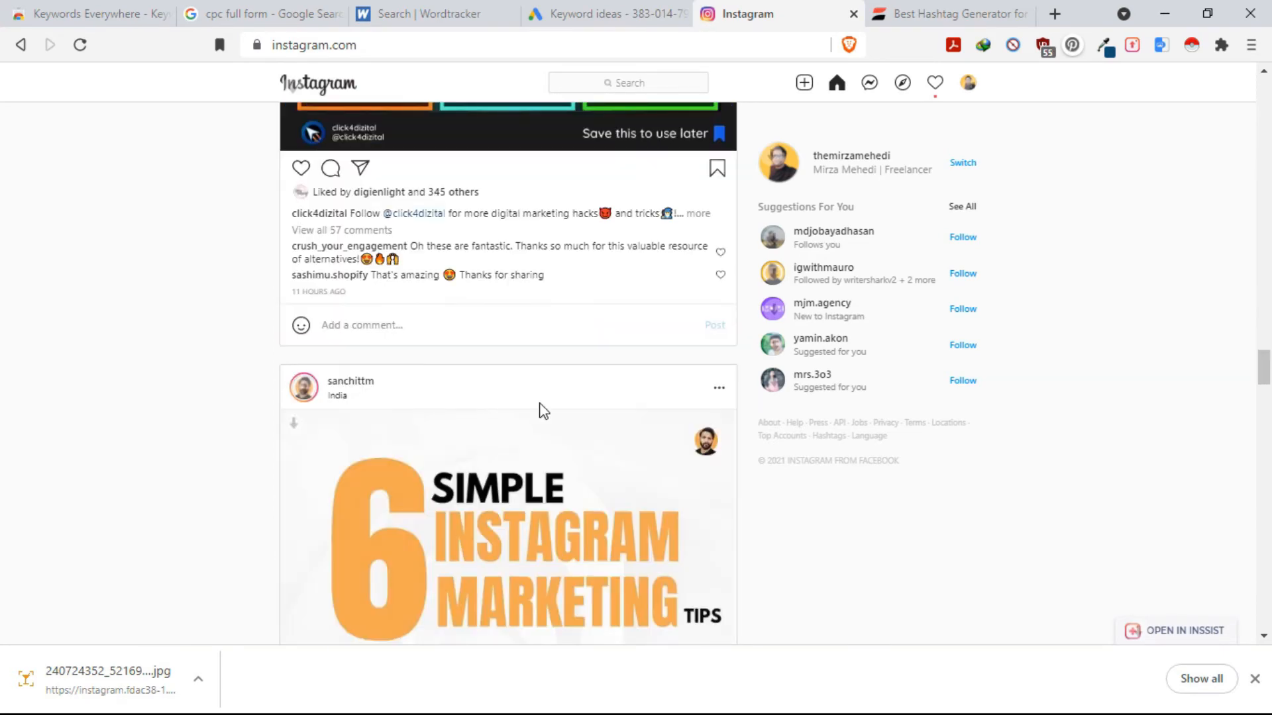
{"action": "left_click", "coordinate": [1254, 679]}
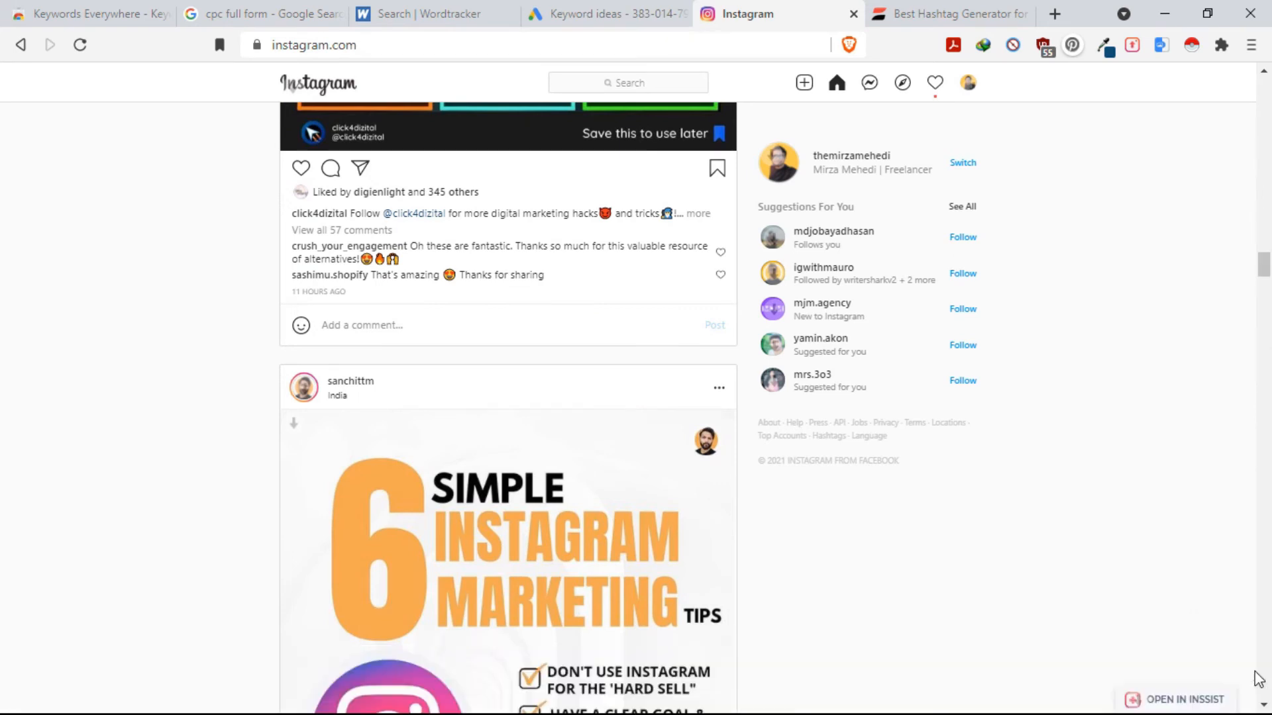
{"action": "scroll", "coordinate": [831, 505], "scroll_direction": "down", "scroll_amount": 8}
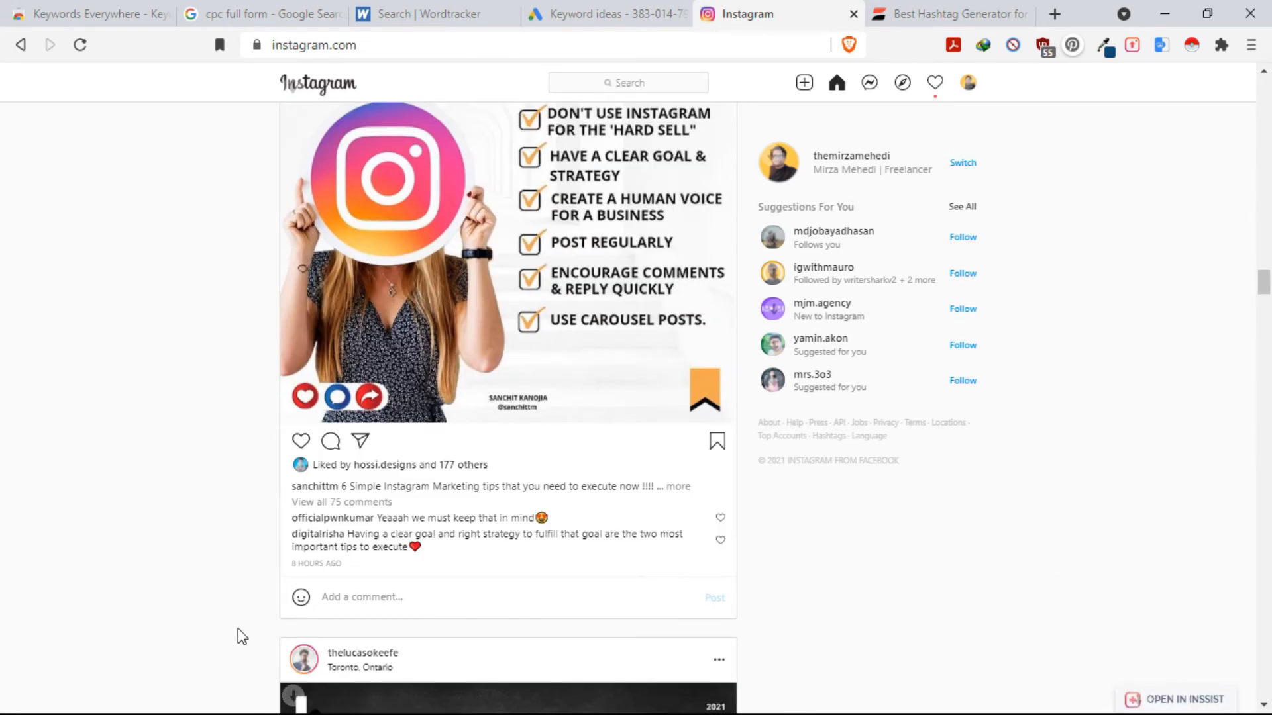
Step: Open the HashtagStack hashtag generator in a new tab from the saved Instagram marketing bookmarks
{"action": "key", "text": "super"}
{"action": "left_click", "coordinate": [249, 159]}
{"action": "left_click", "coordinate": [941, 12]}
{"action": "scroll", "coordinate": [673, 210], "scroll_direction": "up", "scroll_amount": 5}
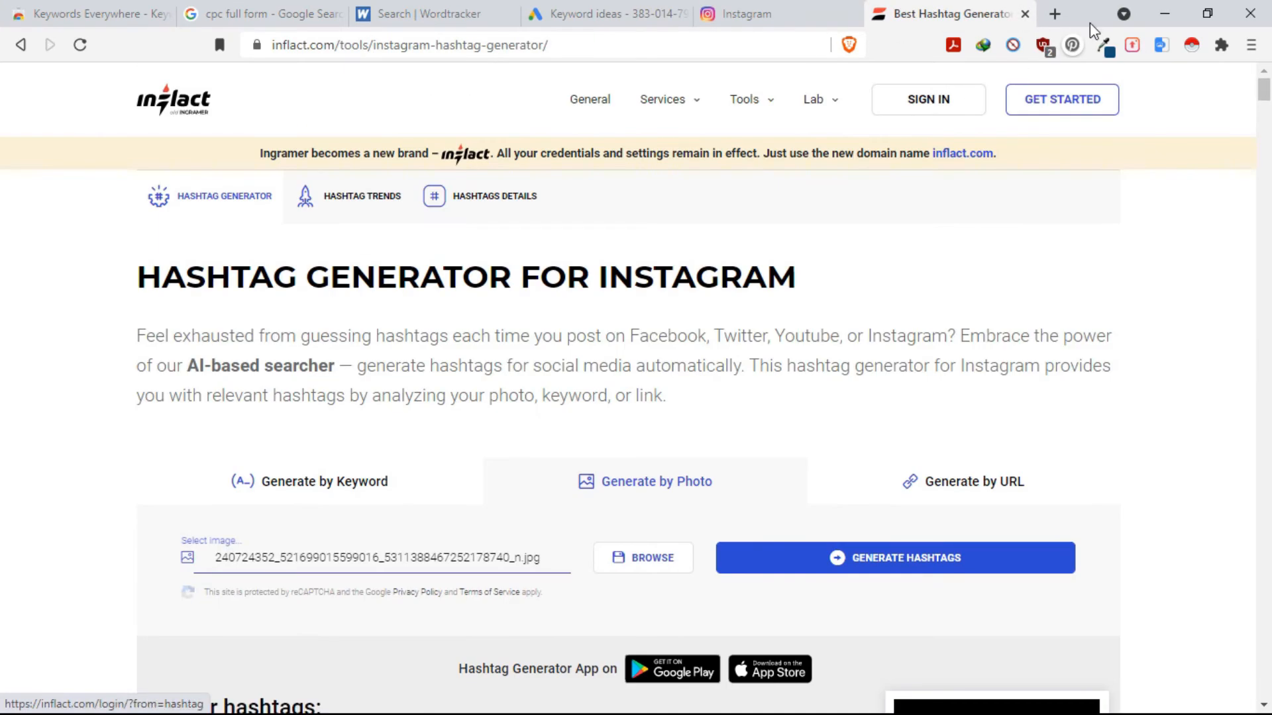
{"action": "key", "text": "ctrl+t"}
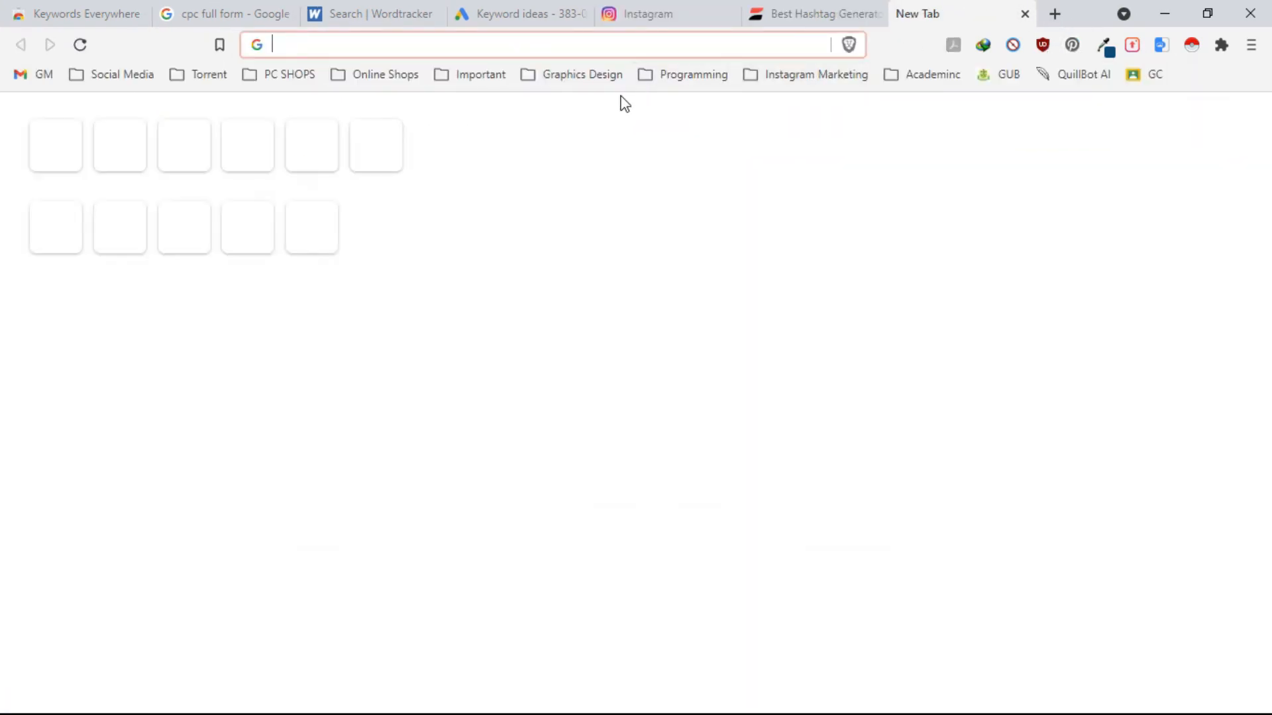
{"action": "left_click", "coordinate": [795, 73]}
{"action": "left_click", "coordinate": [888, 125]}
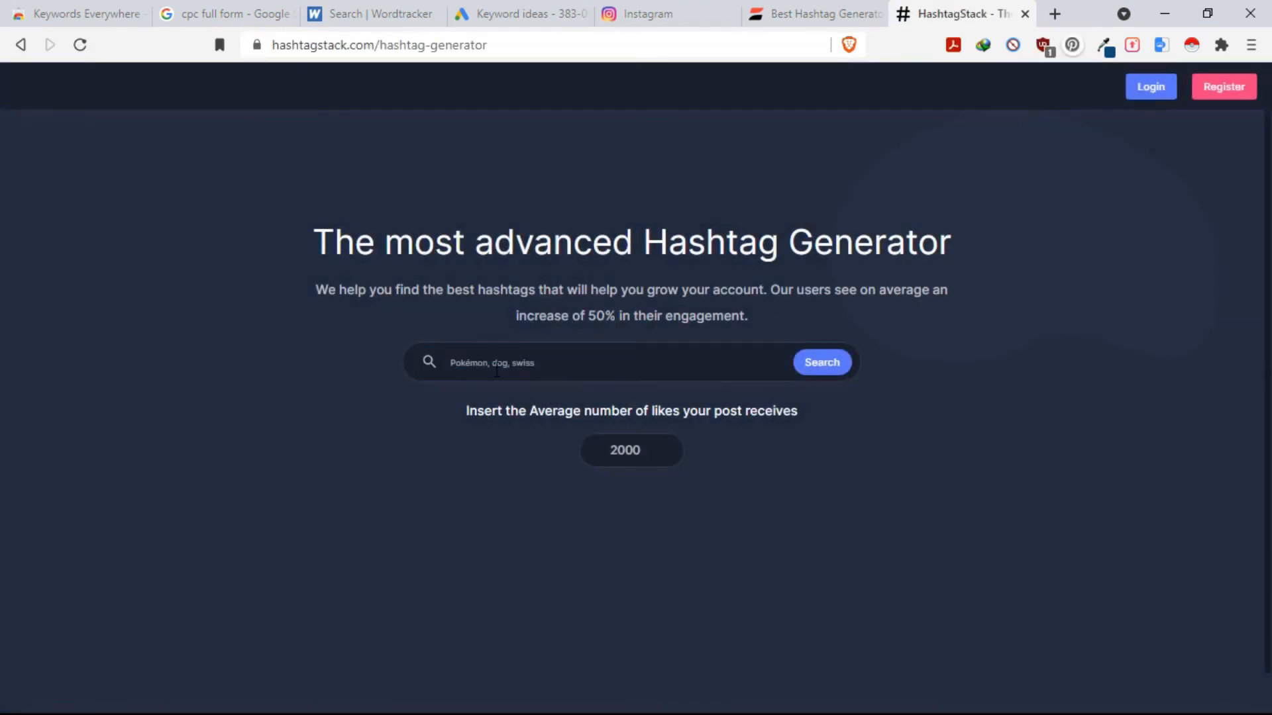
Step: Search HashtagStack for "digital marketing" hashtags
{"action": "type", "text": "k"}
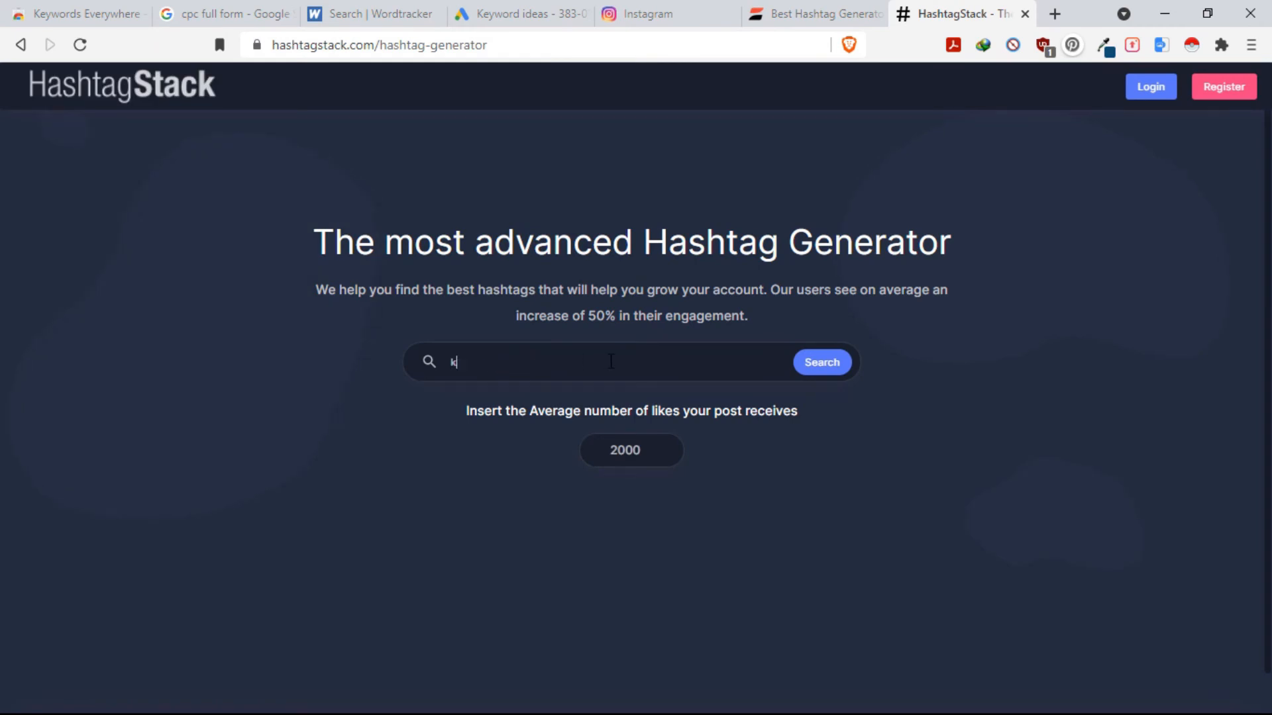
{"action": "key", "text": "BackSpace"}
{"action": "type", "text": "d"}
{"action": "left_click", "coordinate": [831, 371]}
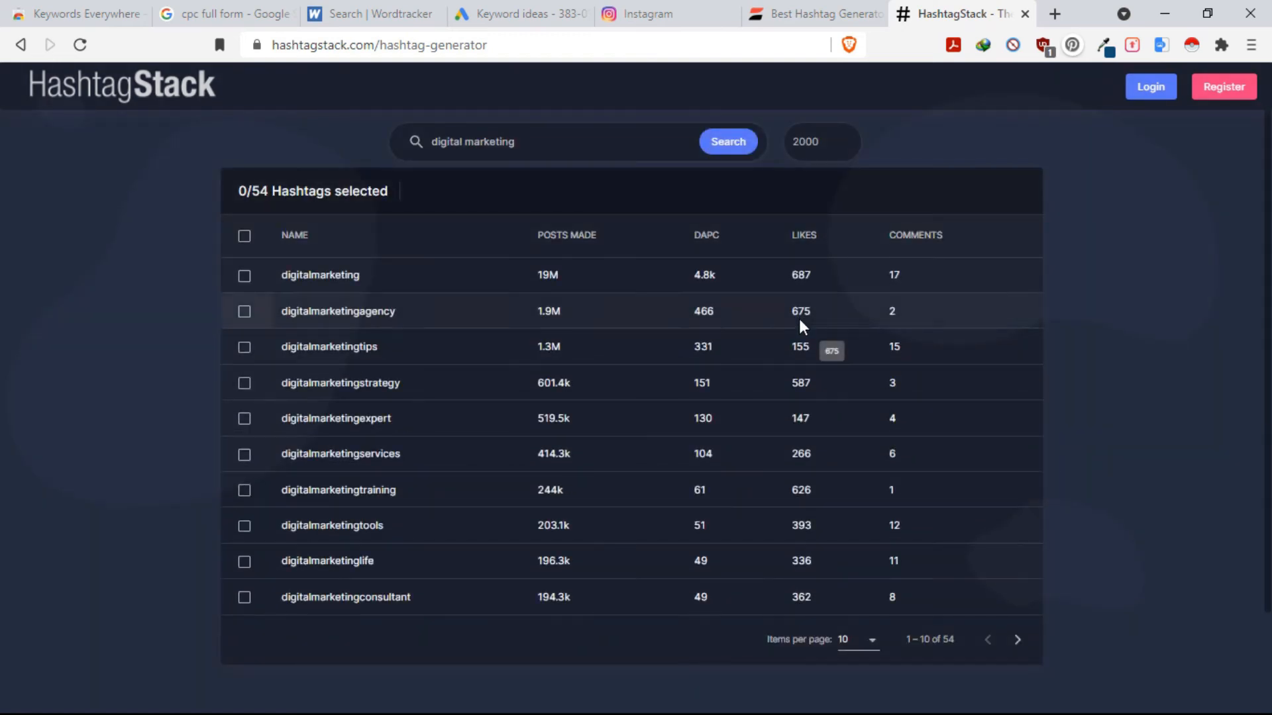
Step: Show 50 hashtags per page and look through the names, post counts, likes and comments in the results
{"action": "scroll", "coordinate": [802, 324], "scroll_direction": "down", "scroll_amount": 3}
{"action": "left_click", "coordinate": [859, 523]}
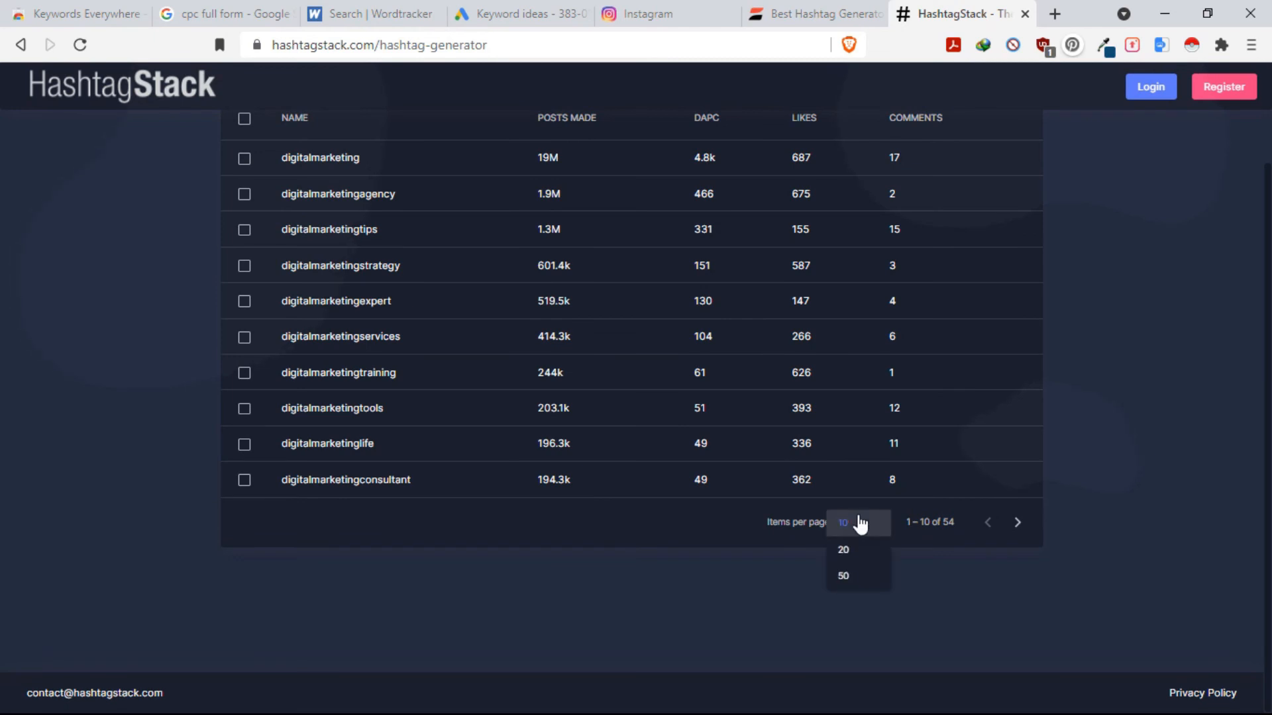
{"action": "left_click", "coordinate": [851, 577]}
{"action": "scroll", "coordinate": [435, 361], "scroll_direction": "down", "scroll_amount": 15}
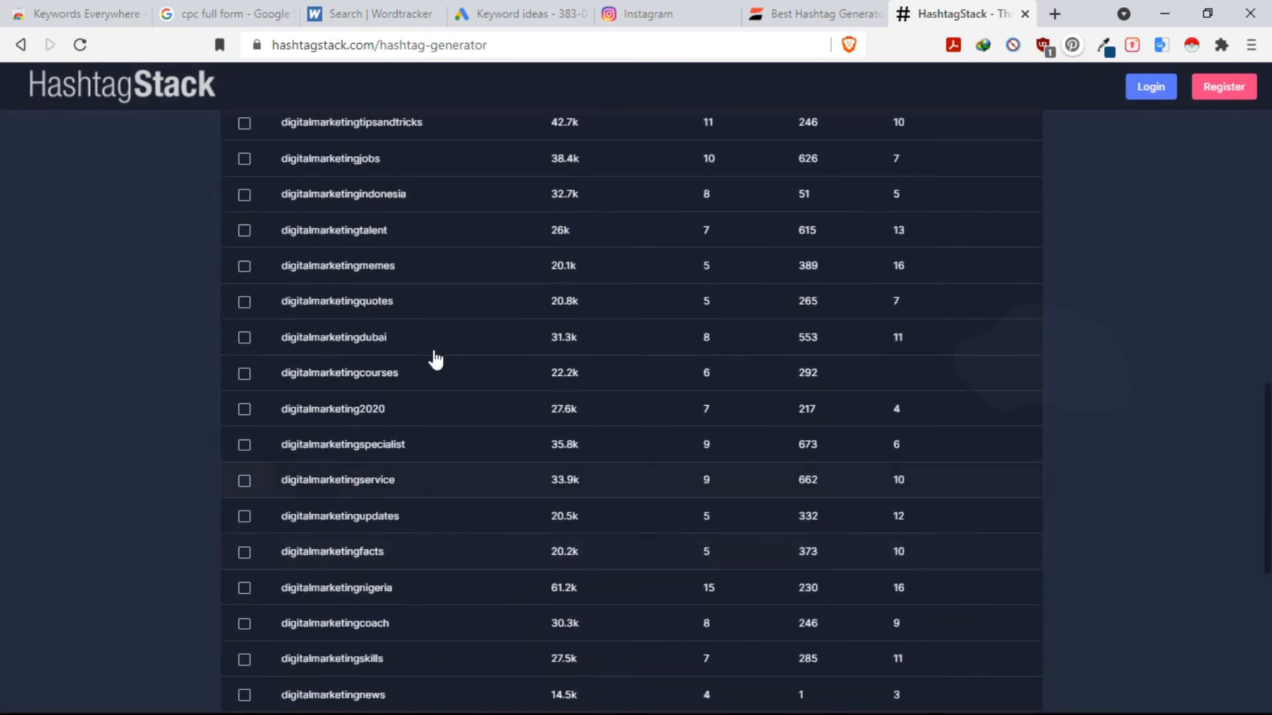
{"action": "scroll", "coordinate": [400, 488], "scroll_direction": "up", "scroll_amount": 8}
{"action": "scroll", "coordinate": [400, 493], "scroll_direction": "up", "scroll_amount": 12}
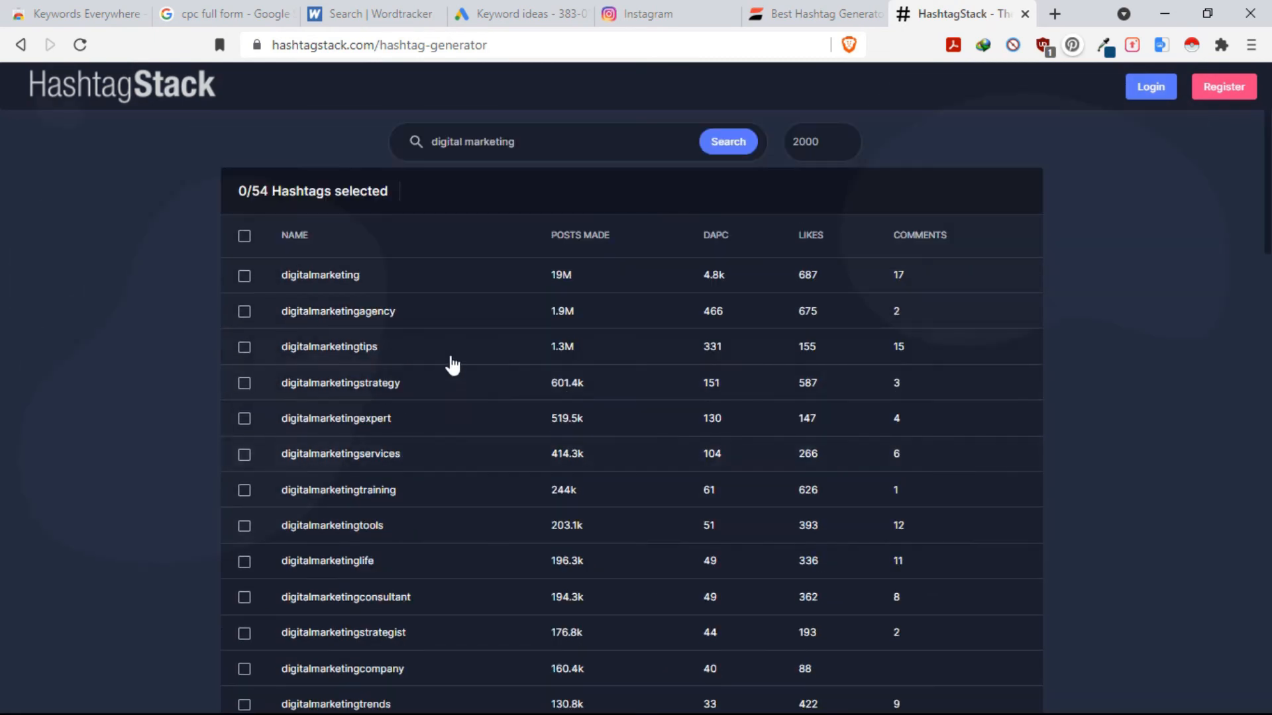
{"action": "scroll", "coordinate": [528, 396], "scroll_direction": "down", "scroll_amount": 7}
{"action": "scroll", "coordinate": [527, 396], "scroll_direction": "down", "scroll_amount": 8}
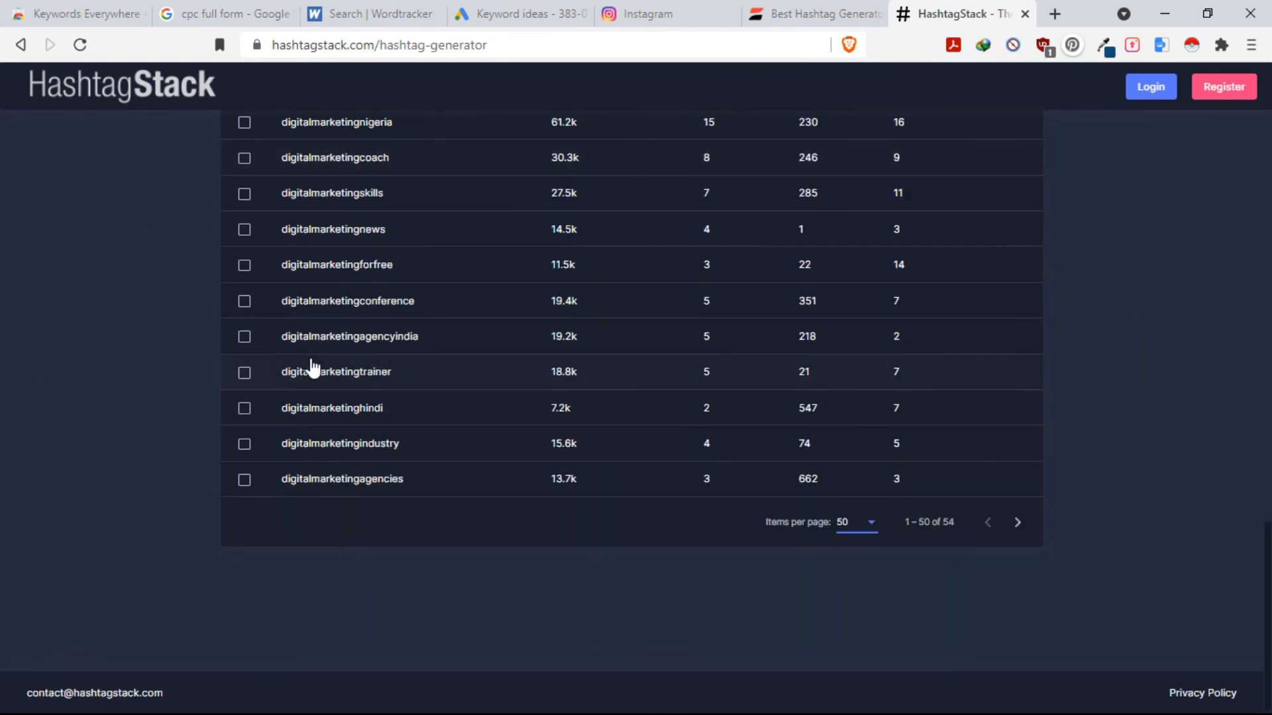
{"action": "scroll", "coordinate": [369, 411], "scroll_direction": "up", "scroll_amount": 15}
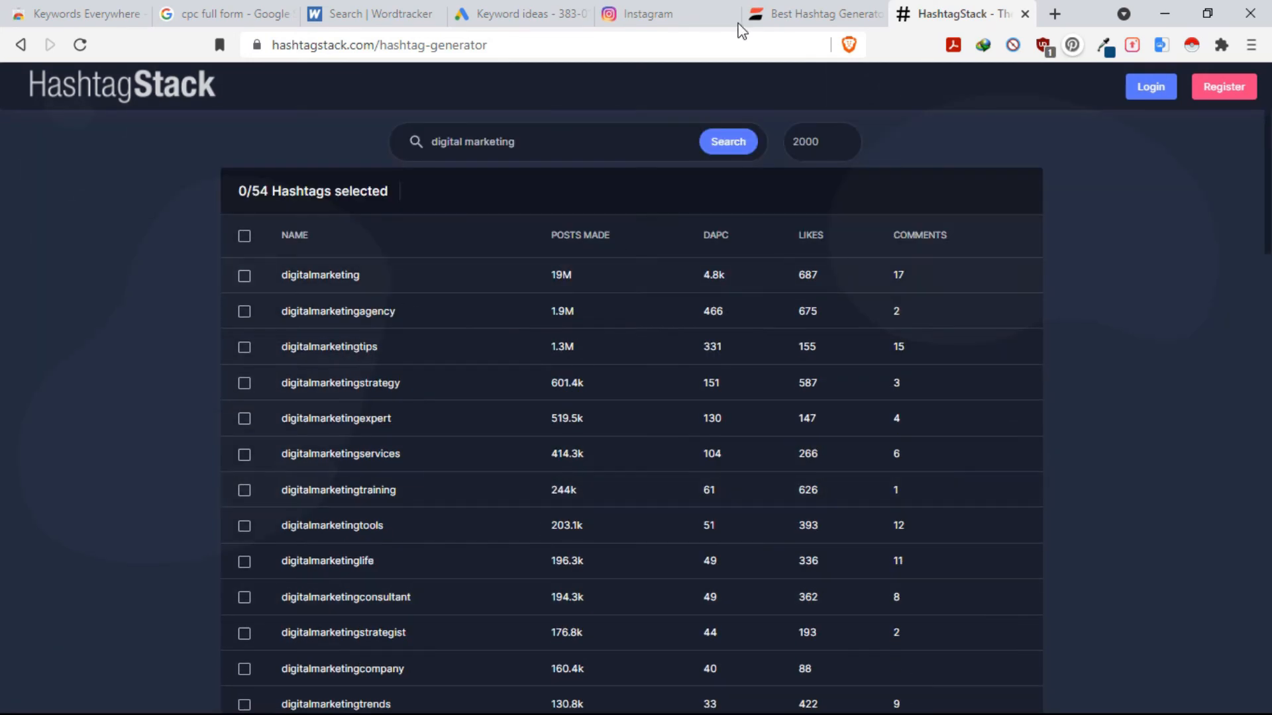
Step: Go back over the open Keyword Planner, HashtagStack, Inflact and Instagram pages
{"action": "left_click", "coordinate": [539, 12]}
{"action": "scroll", "coordinate": [361, 457], "scroll_direction": "down", "scroll_amount": 15}
{"action": "left_click", "coordinate": [969, 11]}
{"action": "scroll", "coordinate": [1166, 324], "scroll_direction": "down", "scroll_amount": 20}
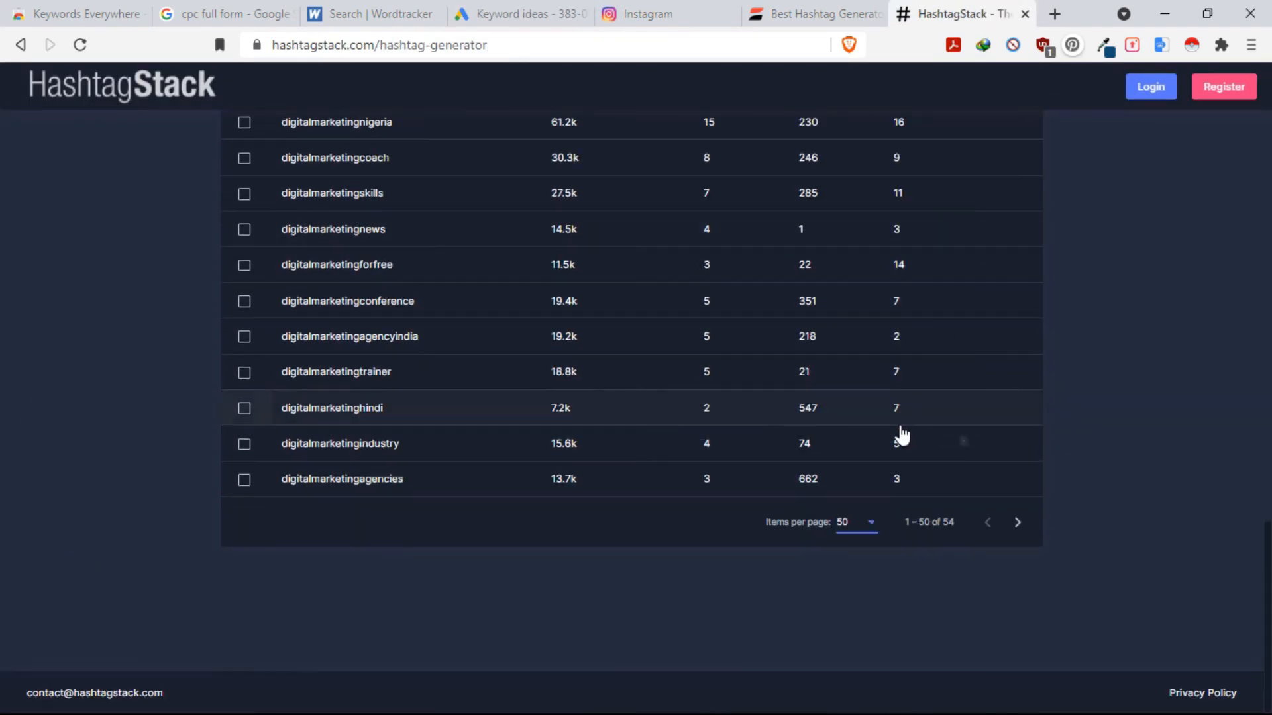
{"action": "scroll", "coordinate": [901, 578], "scroll_direction": "up", "scroll_amount": 20}
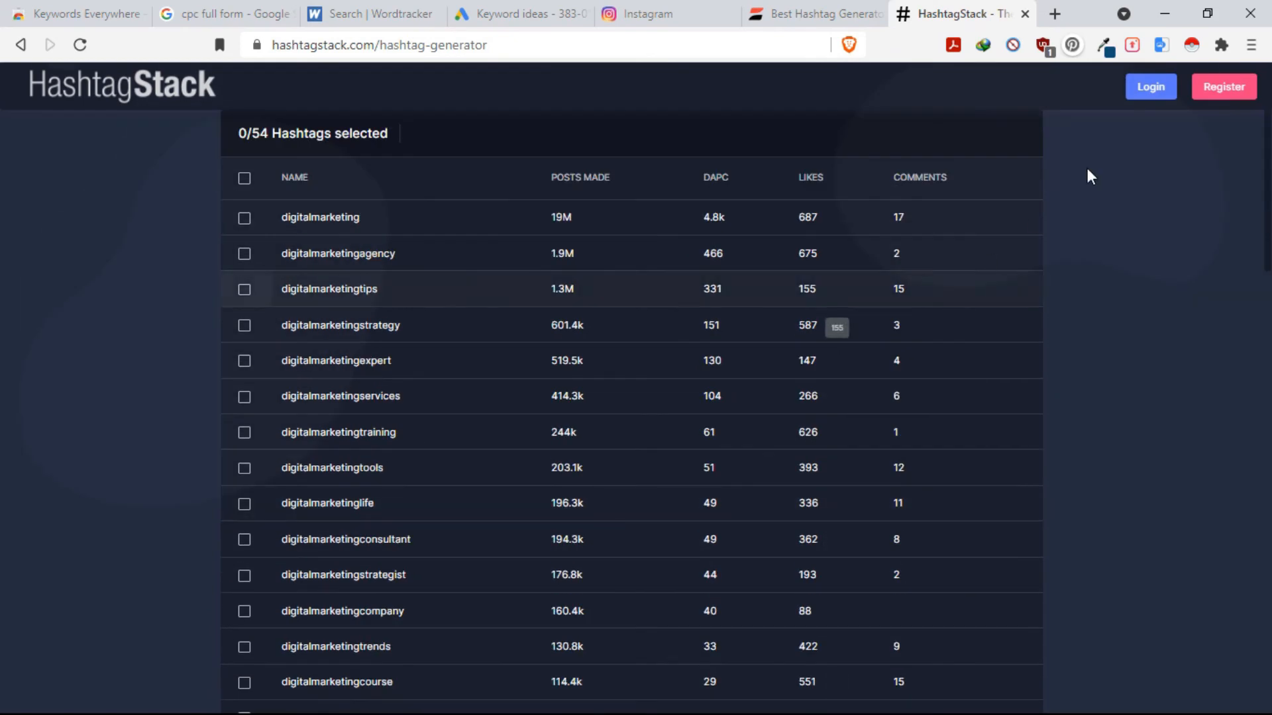
{"action": "left_click", "coordinate": [845, 11]}
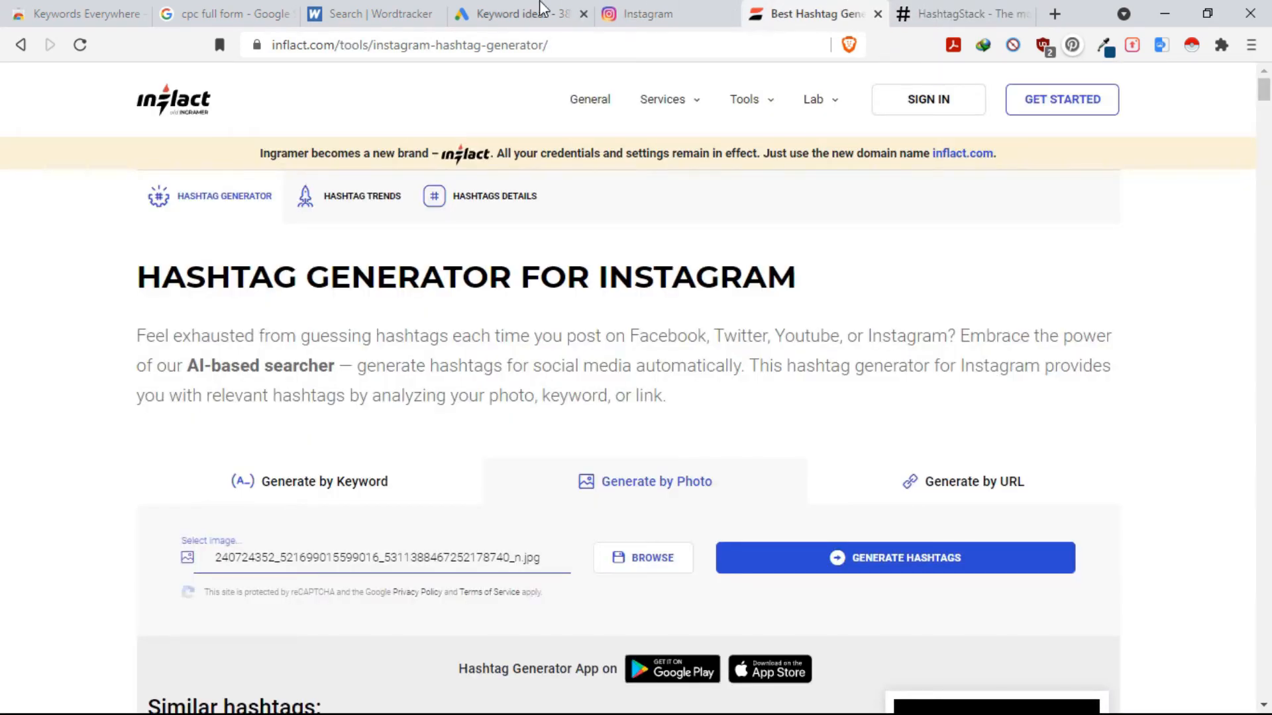
{"action": "left_click", "coordinate": [494, 10]}
{"action": "scroll", "coordinate": [276, 440], "scroll_direction": "up", "scroll_amount": 10}
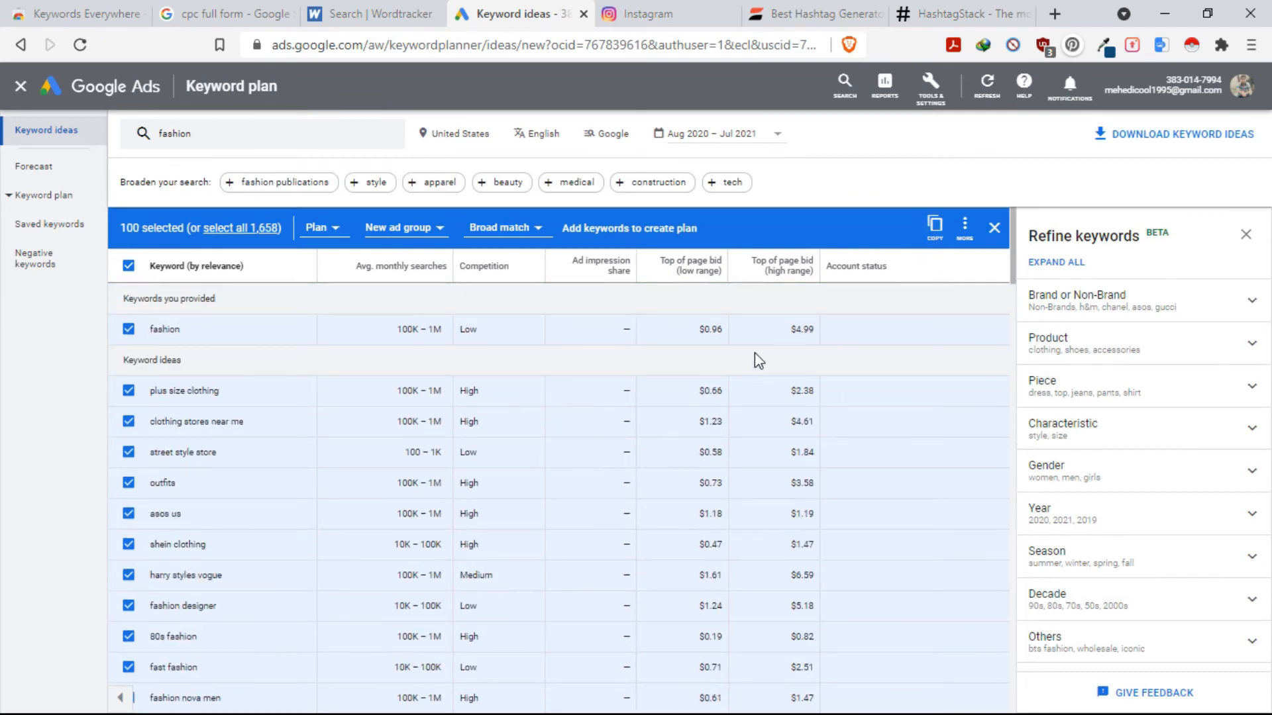
{"action": "left_click", "coordinate": [675, 10]}
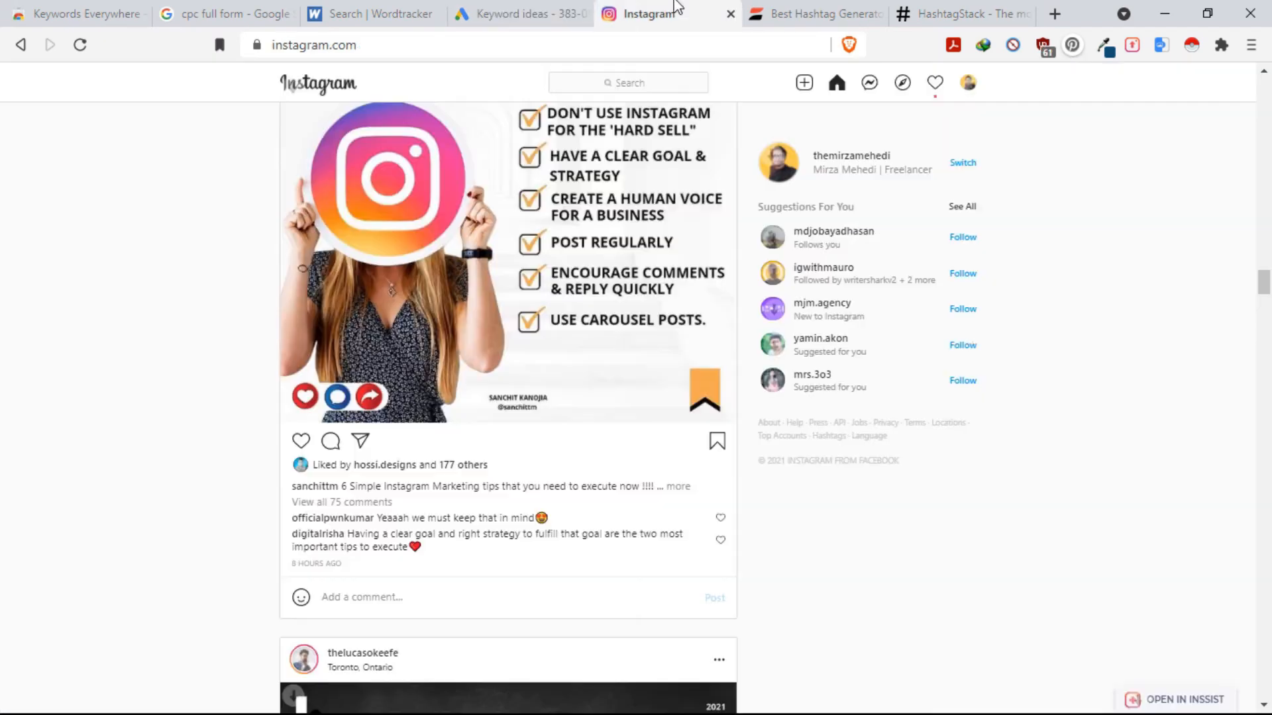
{"action": "scroll", "coordinate": [684, 397], "scroll_direction": "up", "scroll_amount": 12}
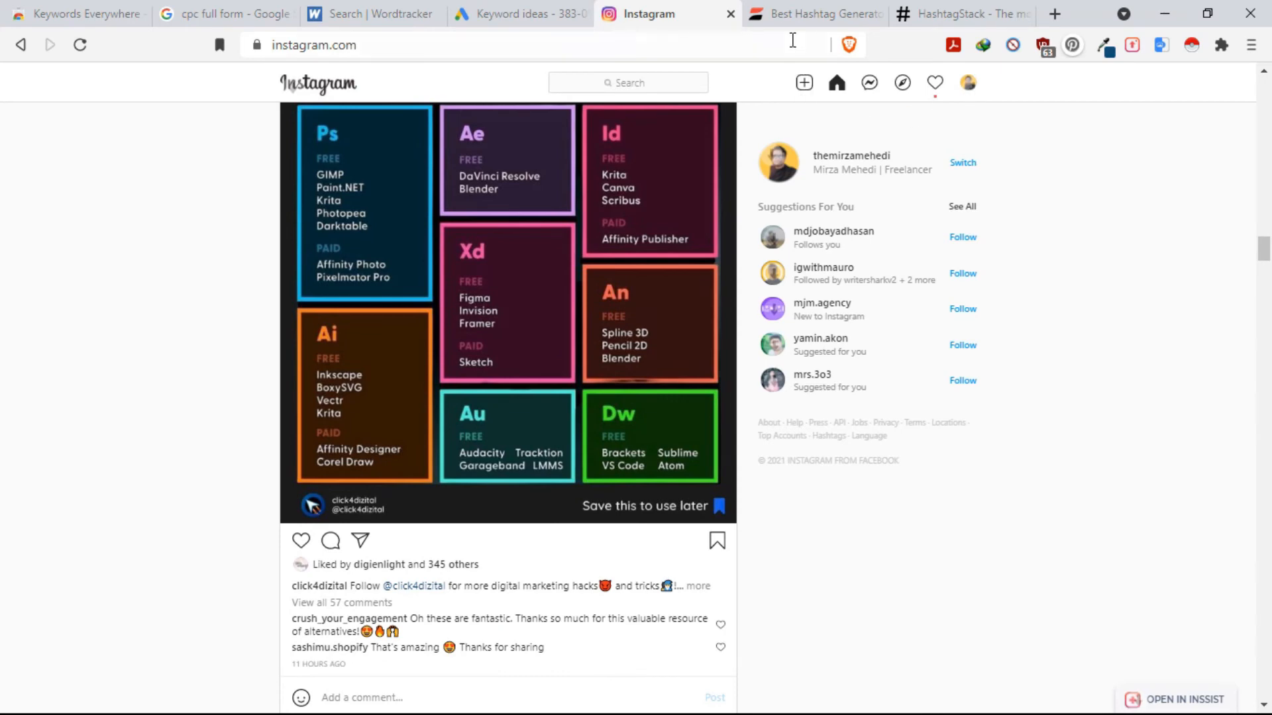
Step: Close the Inflact, HashtagStack, Google Ads keyword ideas and Wordtracker pages
{"action": "left_click", "coordinate": [878, 13]}
{"action": "left_click", "coordinate": [877, 13]}
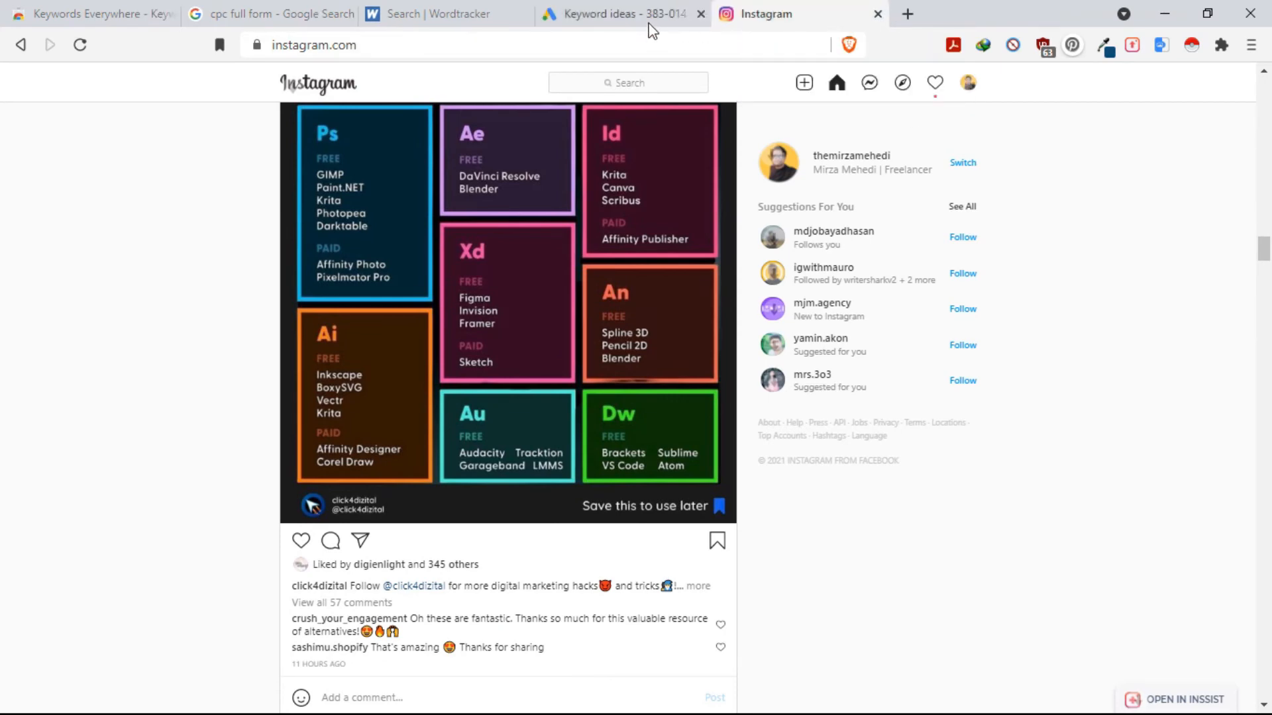
{"action": "left_click", "coordinate": [700, 13]}
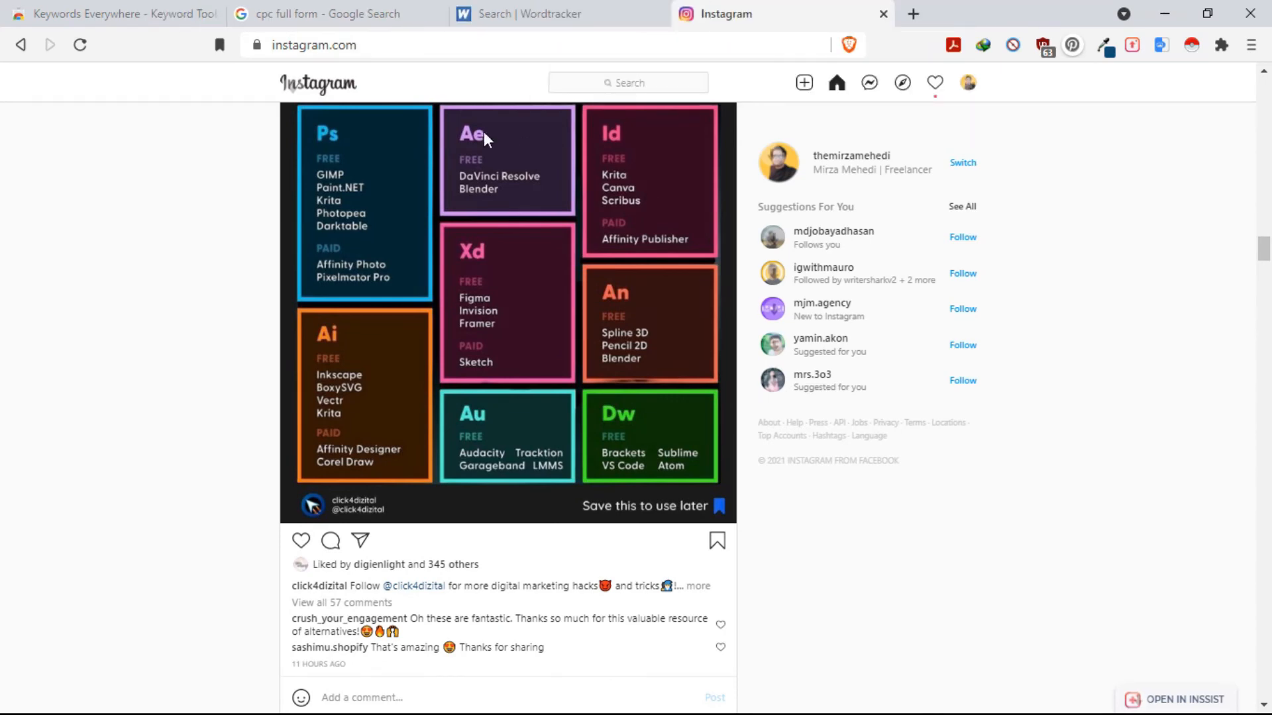
{"action": "left_click", "coordinate": [543, 8]}
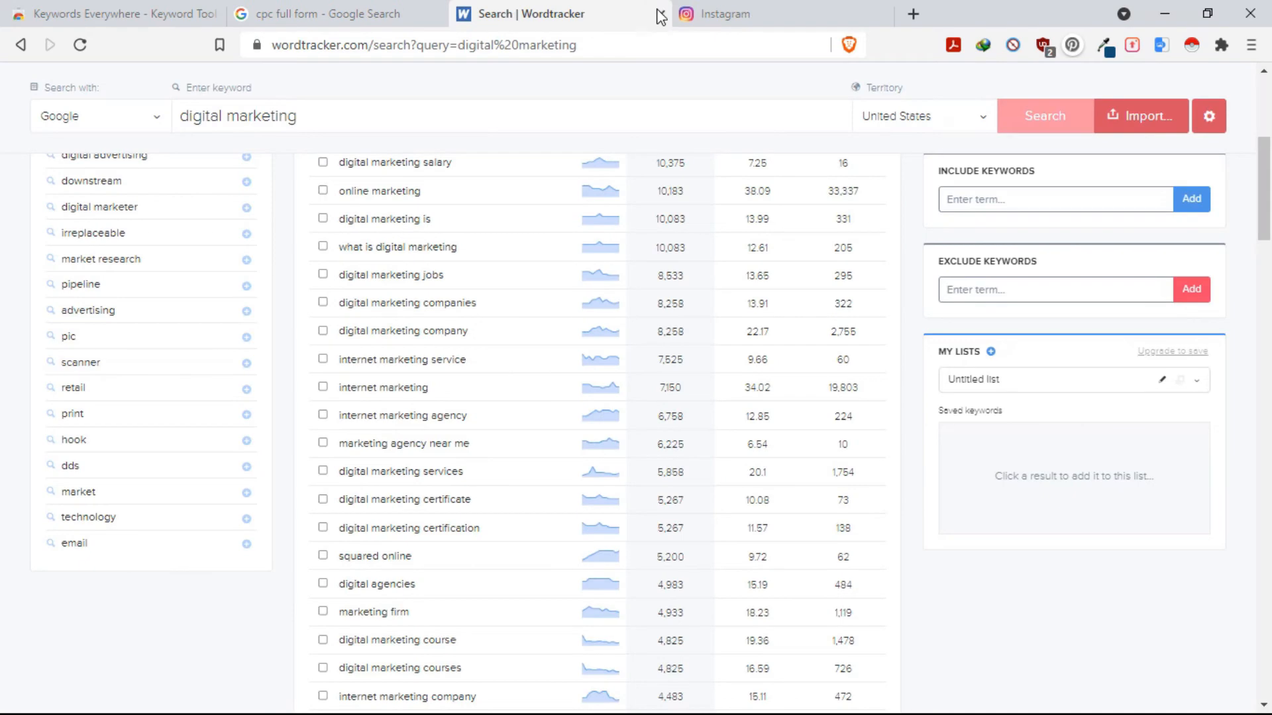
{"action": "left_click", "coordinate": [661, 14]}
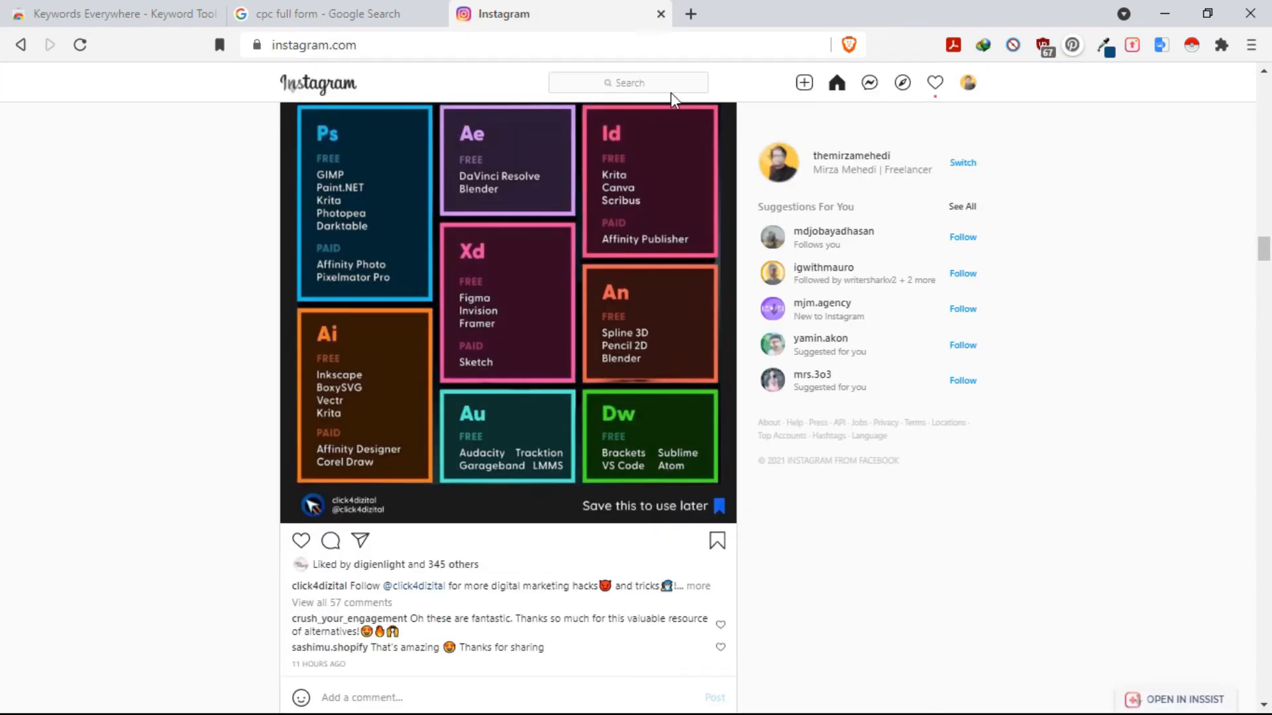
Step: Close the "cpc full form" search and Instagram pages, and look over the Keywords Everywhere extension page
{"action": "scroll", "coordinate": [495, 263], "scroll_direction": "up", "scroll_amount": 5}
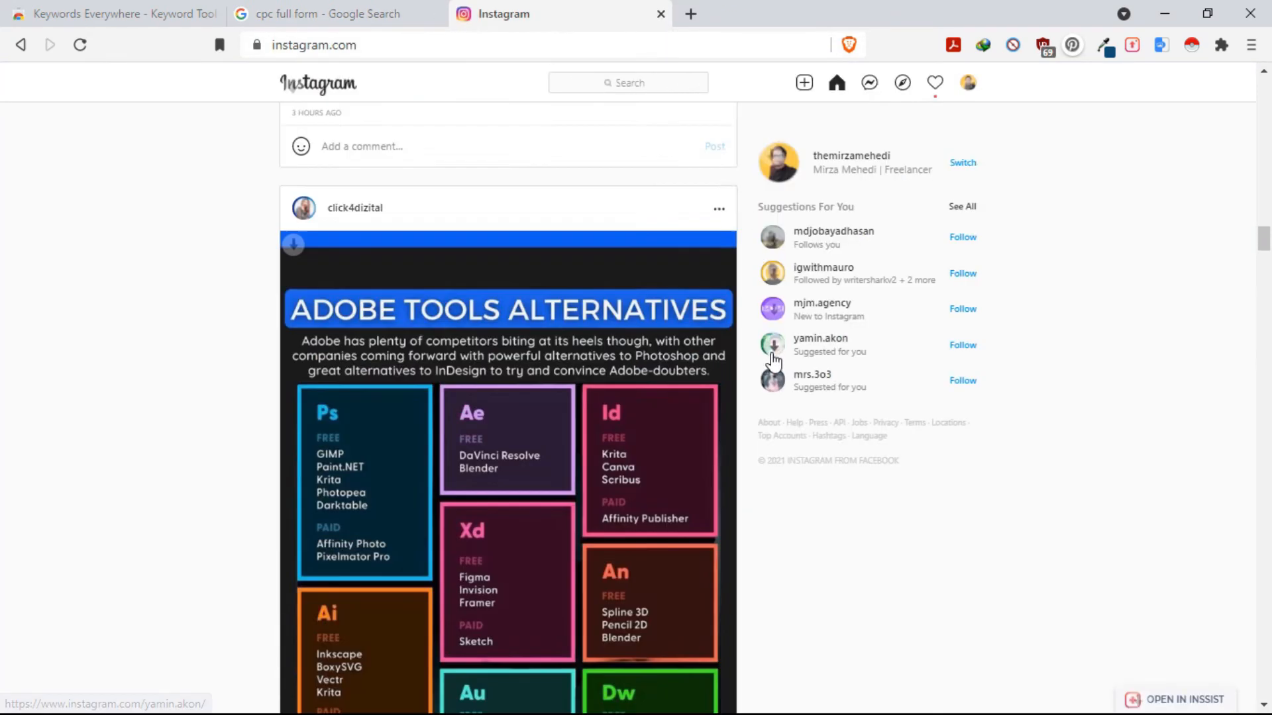
{"action": "scroll", "coordinate": [496, 263], "scroll_direction": "up", "scroll_amount": 7}
{"action": "left_click", "coordinate": [396, 8]}
{"action": "left_click", "coordinate": [458, 20]}
{"action": "left_click", "coordinate": [434, 23]}
{"action": "left_click", "coordinate": [457, 17]}
{"action": "left_click", "coordinate": [435, 13]}
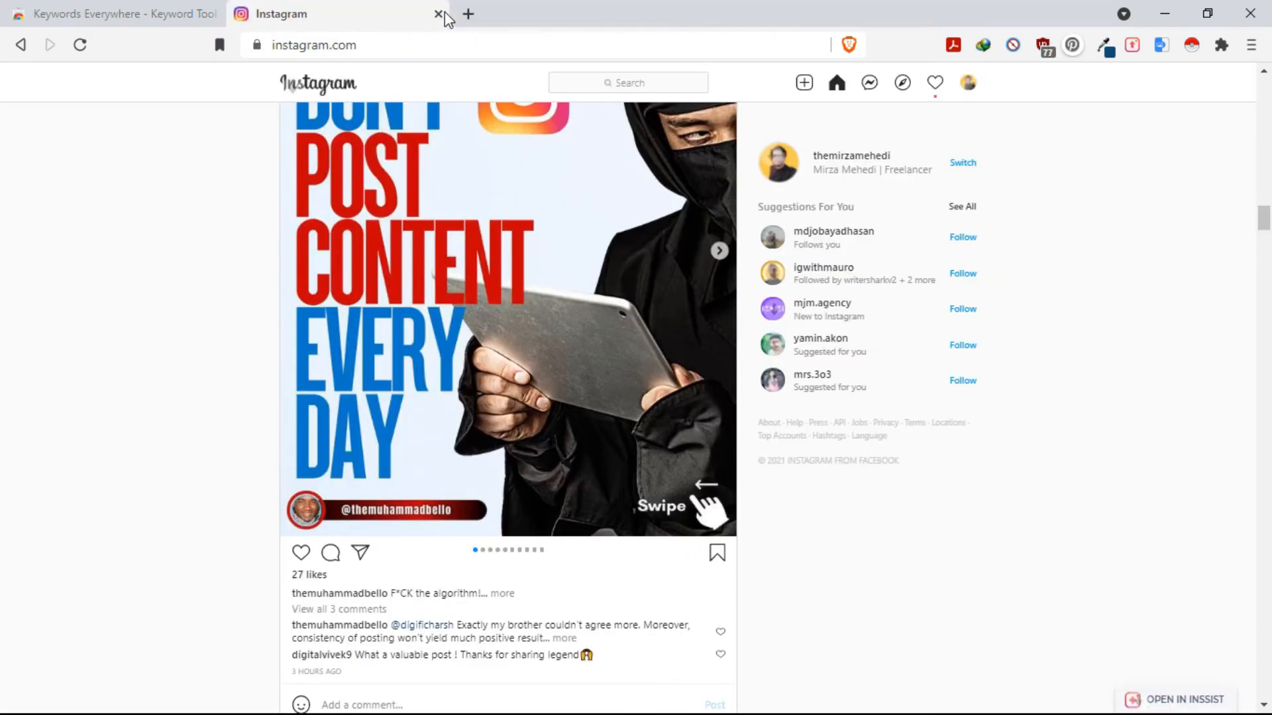
{"action": "left_click", "coordinate": [438, 14]}
{"action": "scroll", "coordinate": [271, 329], "scroll_direction": "down", "scroll_amount": 7}
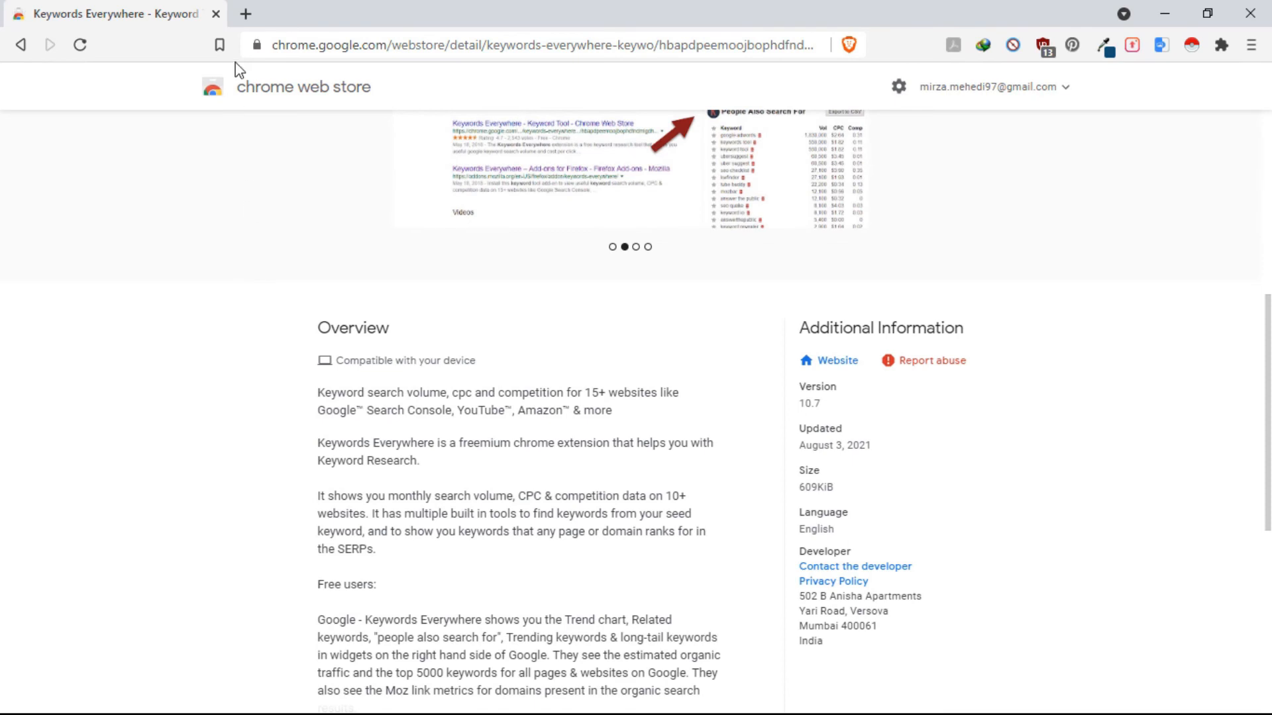
{"action": "scroll", "coordinate": [395, 387], "scroll_direction": "up", "scroll_amount": 7}
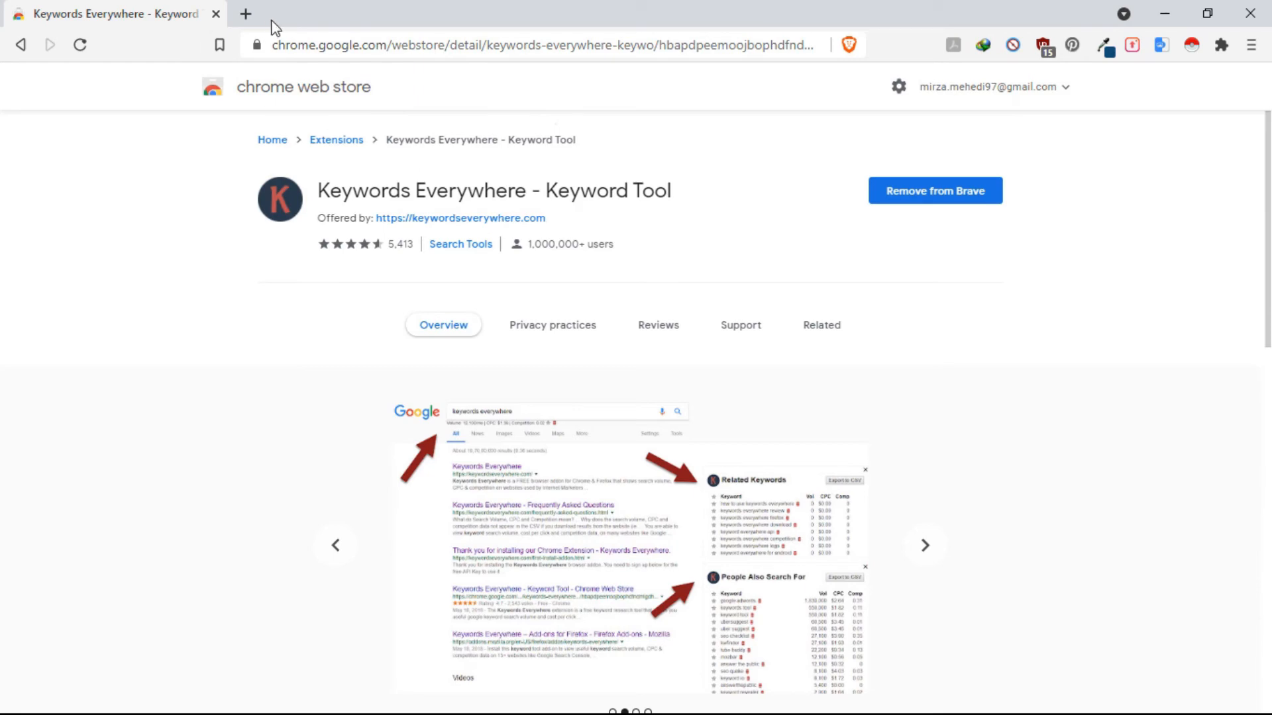
Step: Search Google for "keyword surfer" in a new tab and open its Chrome Web Store page
{"action": "left_click", "coordinate": [246, 13]}
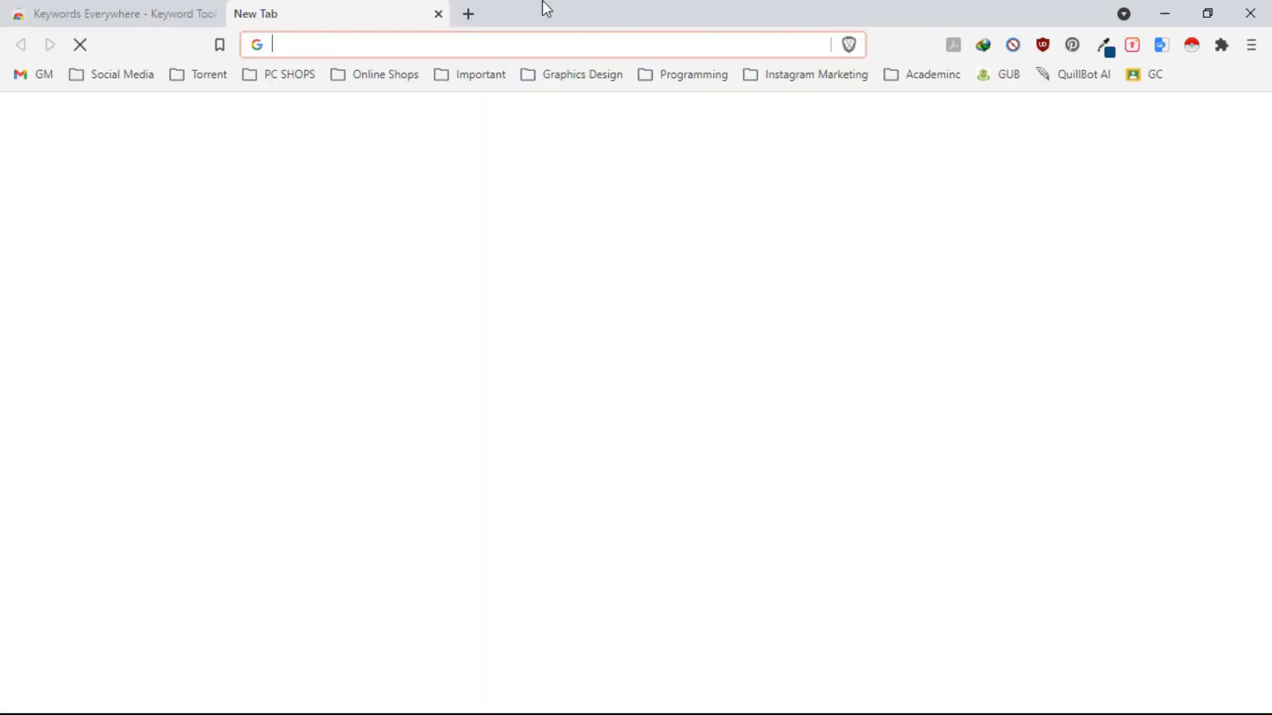
{"action": "type", "text": "keywor"}
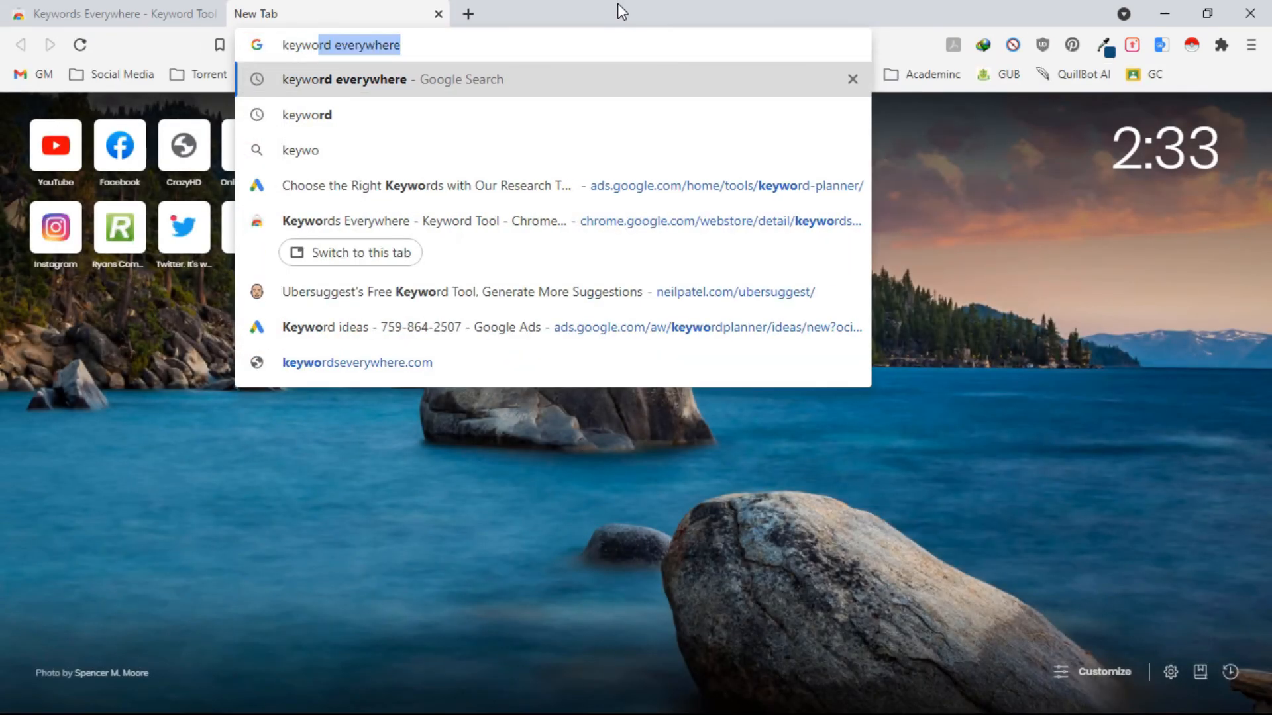
{"action": "type", "text": "d surfer"}
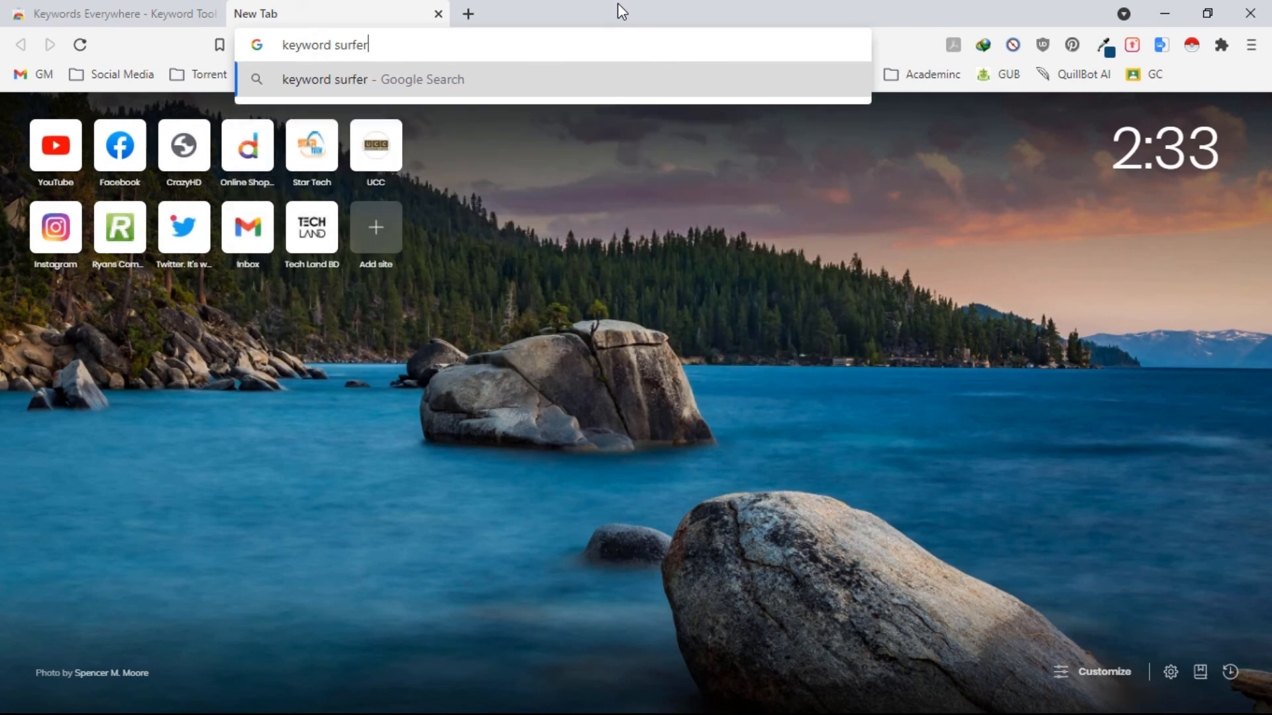
{"action": "key", "text": "Return"}
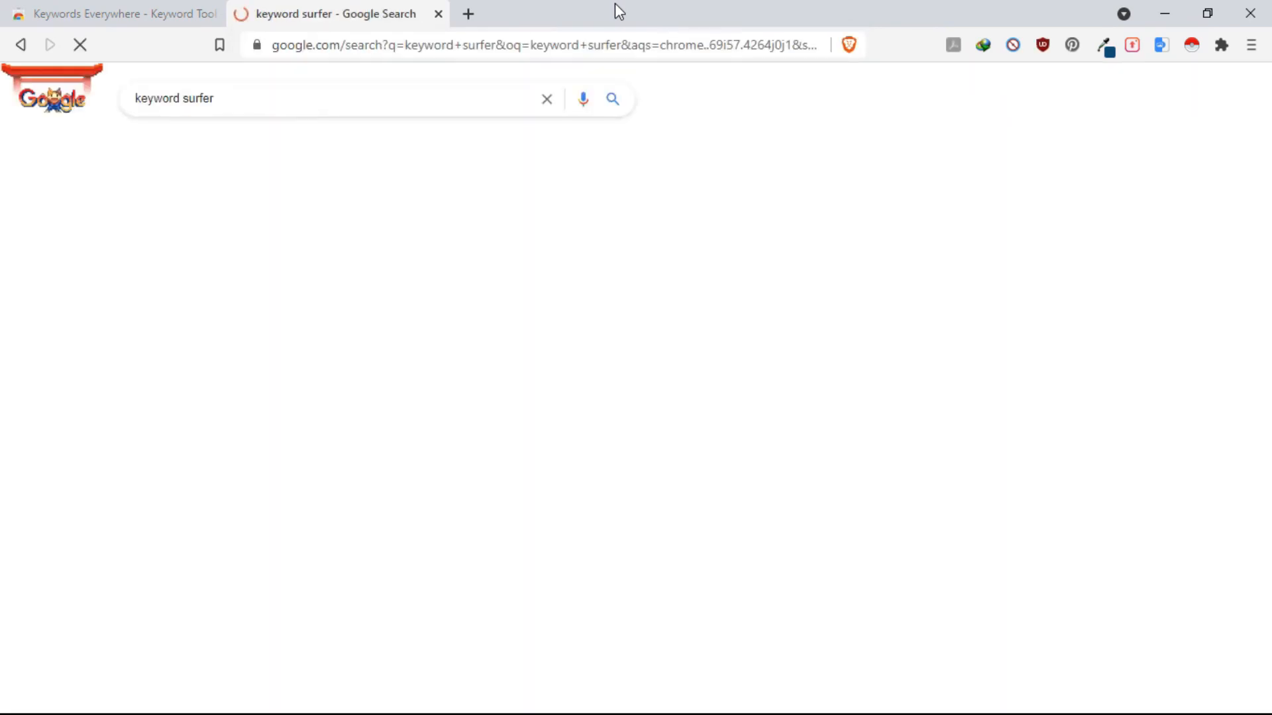
{"action": "left_click", "coordinate": [176, 226]}
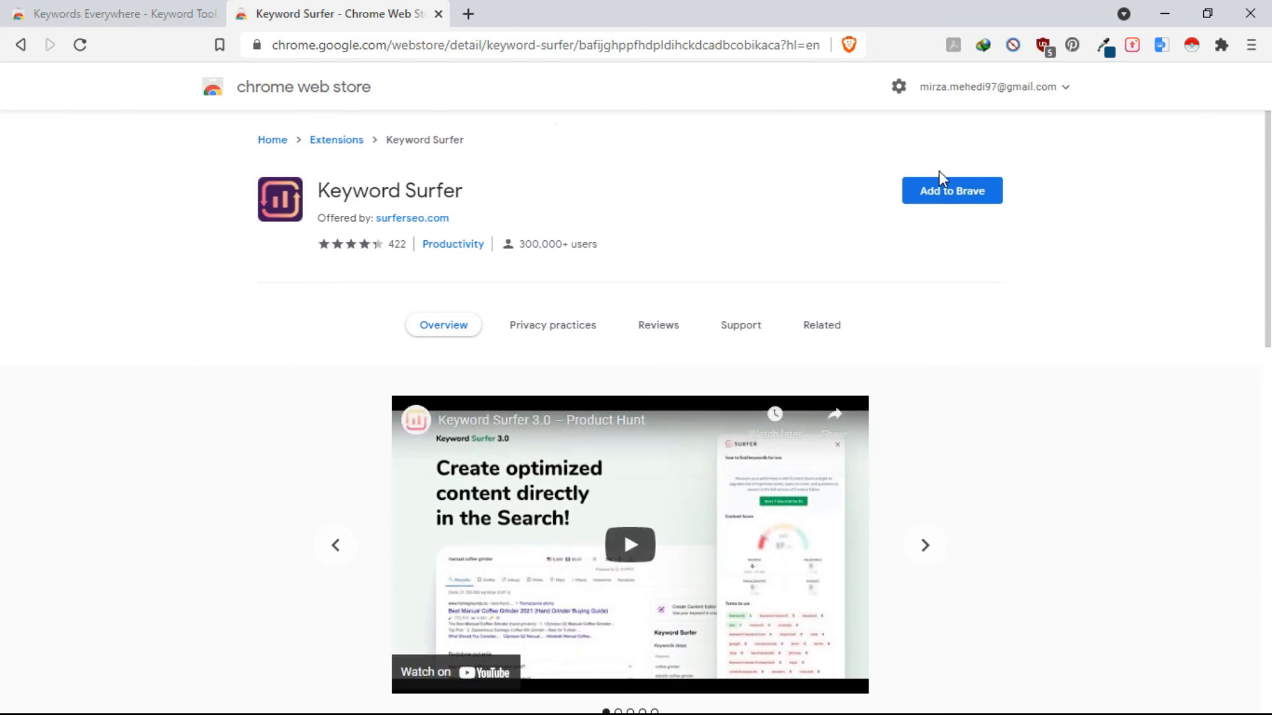
Step: Add the Keyword Surfer extension to Brave and look through its store page and related extensions
{"action": "left_click", "coordinate": [920, 196]}
{"action": "scroll", "coordinate": [695, 321], "scroll_direction": "down", "scroll_amount": 3}
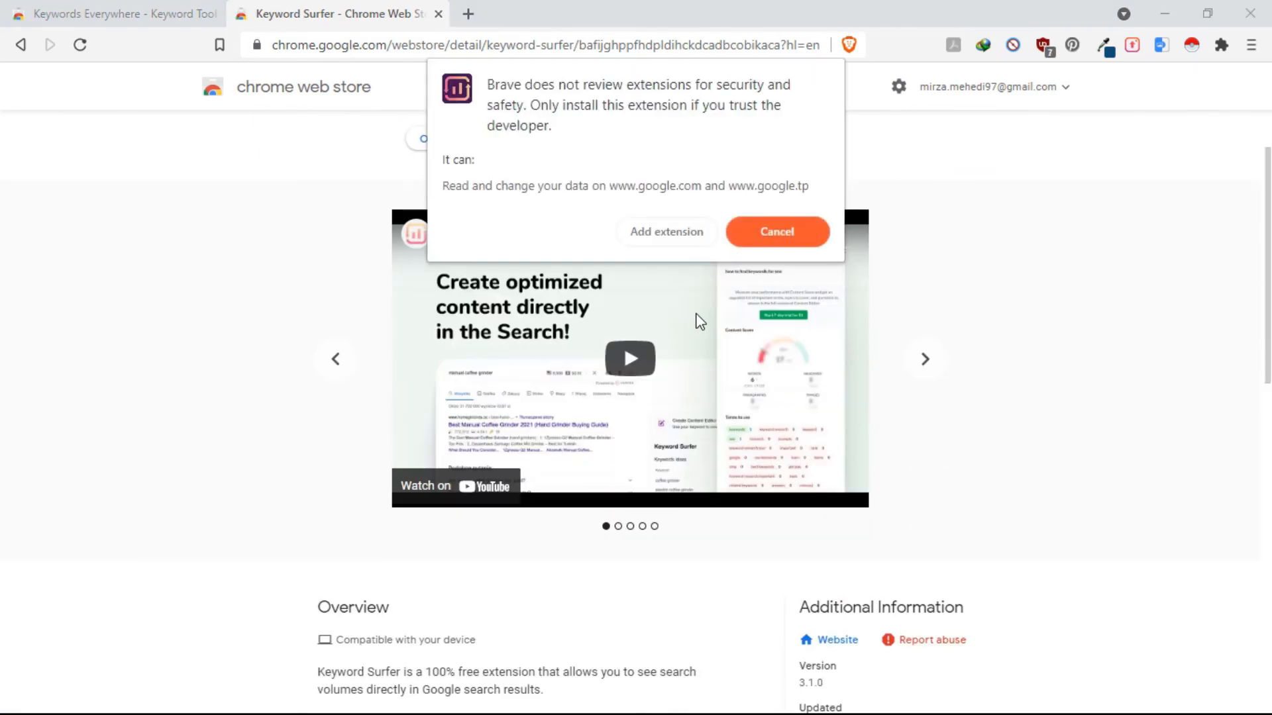
{"action": "left_click", "coordinate": [649, 236]}
{"action": "scroll", "coordinate": [562, 514], "scroll_direction": "down", "scroll_amount": 10}
{"action": "scroll", "coordinate": [566, 504], "scroll_direction": "up", "scroll_amount": 10}
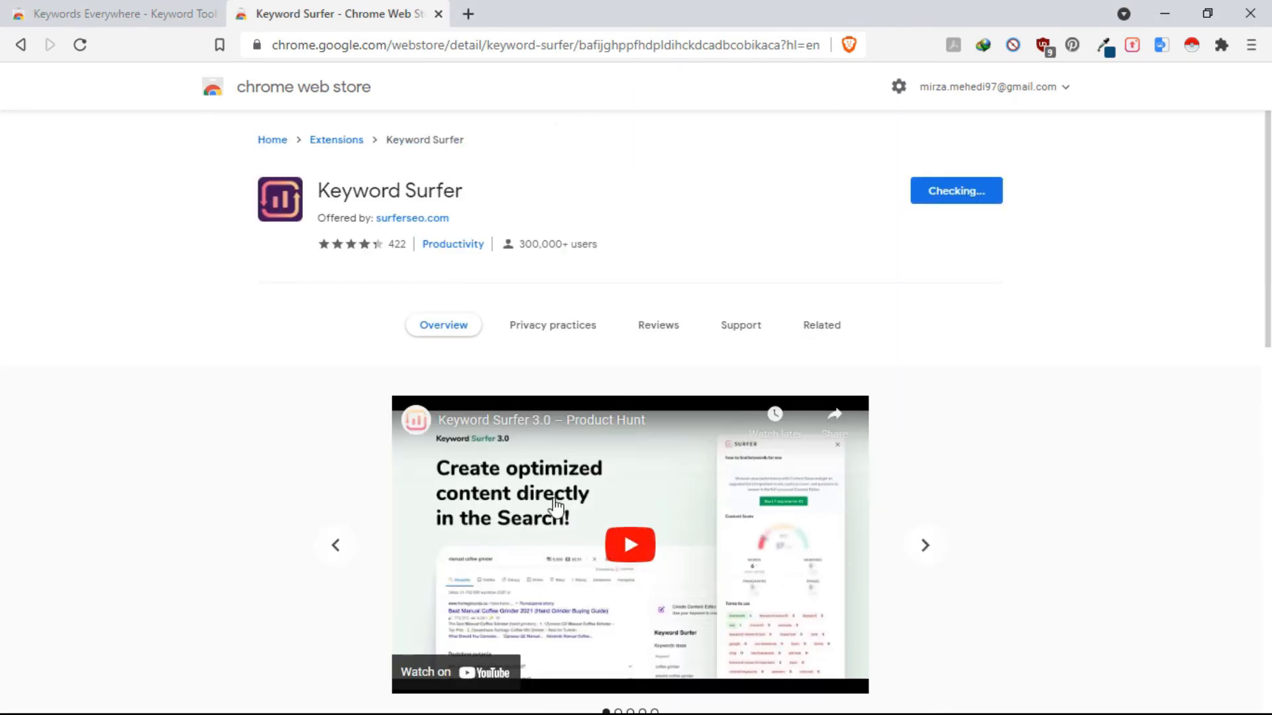
{"action": "scroll", "coordinate": [553, 361], "scroll_direction": "down", "scroll_amount": 1}
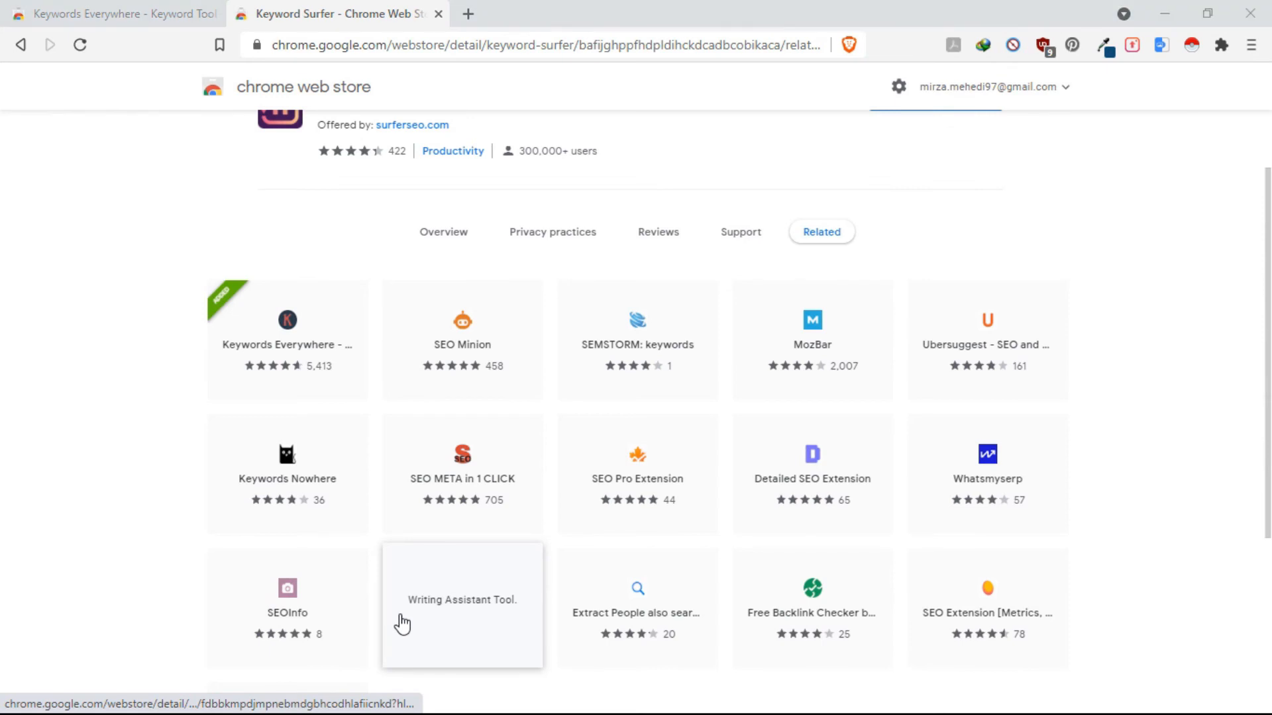
{"action": "key", "text": "super"}
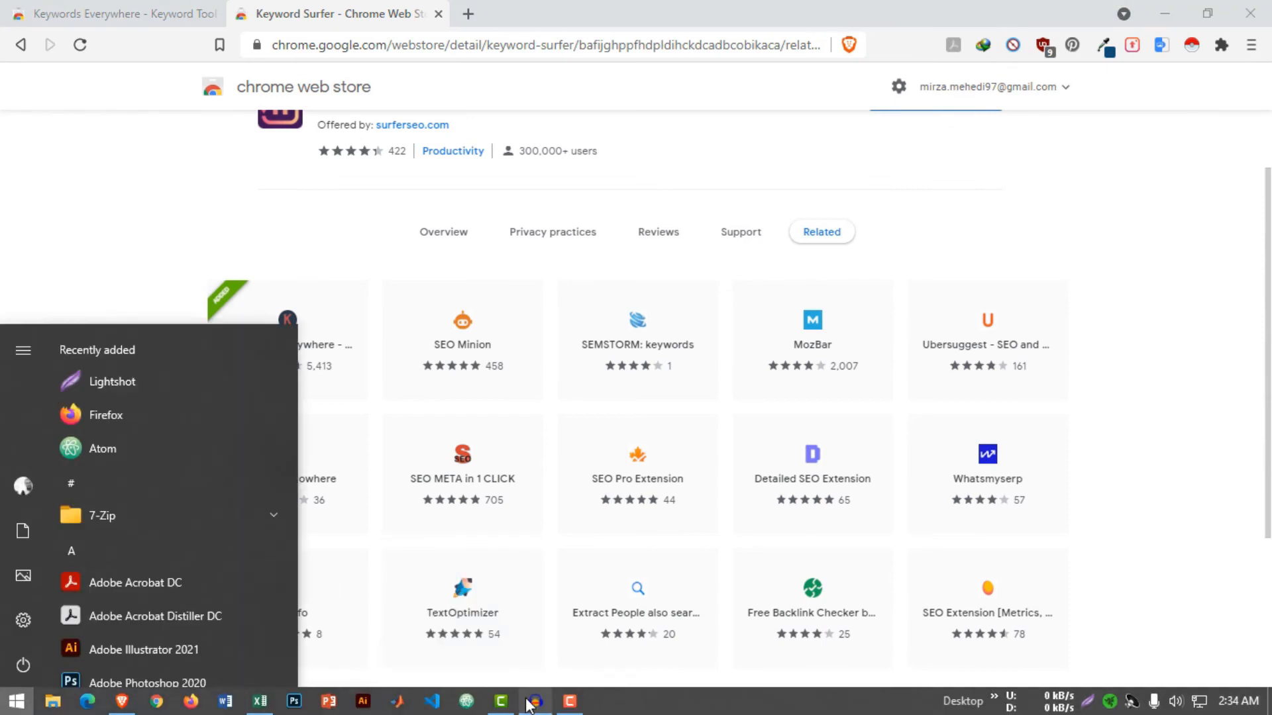
{"action": "left_click", "coordinate": [163, 202]}
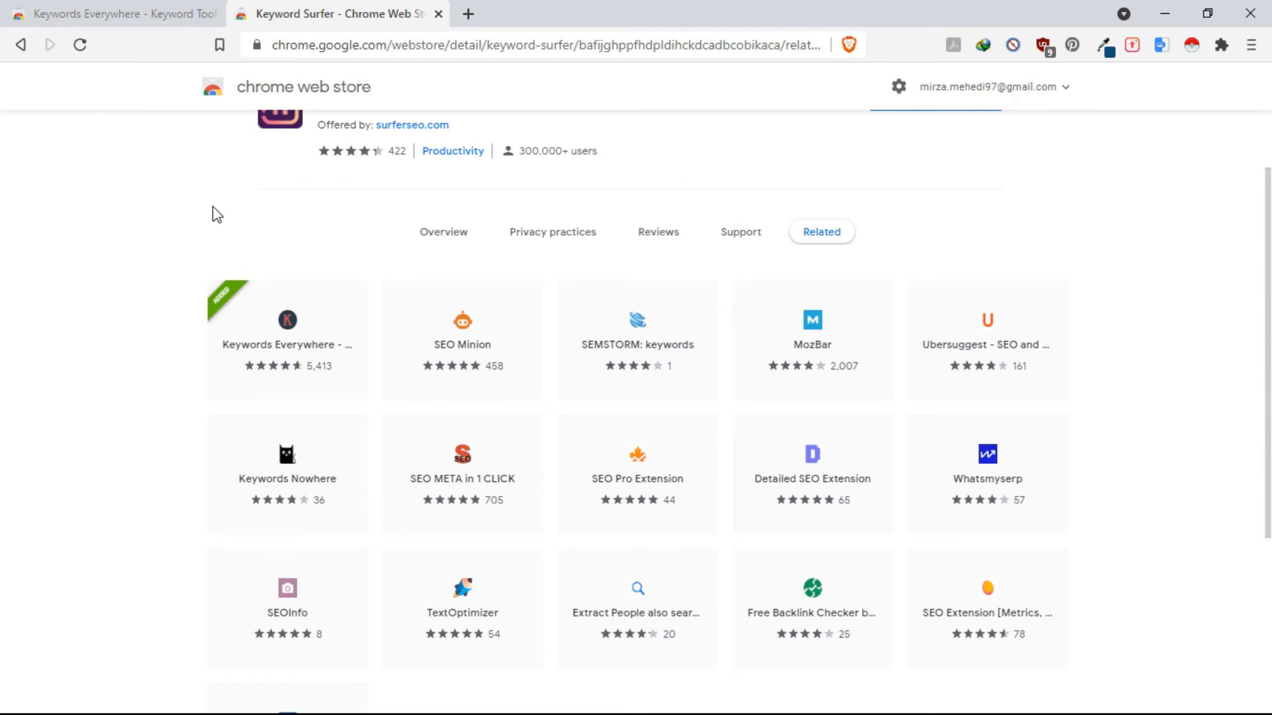
{"action": "scroll", "coordinate": [214, 213], "scroll_direction": "up", "scroll_amount": 2}
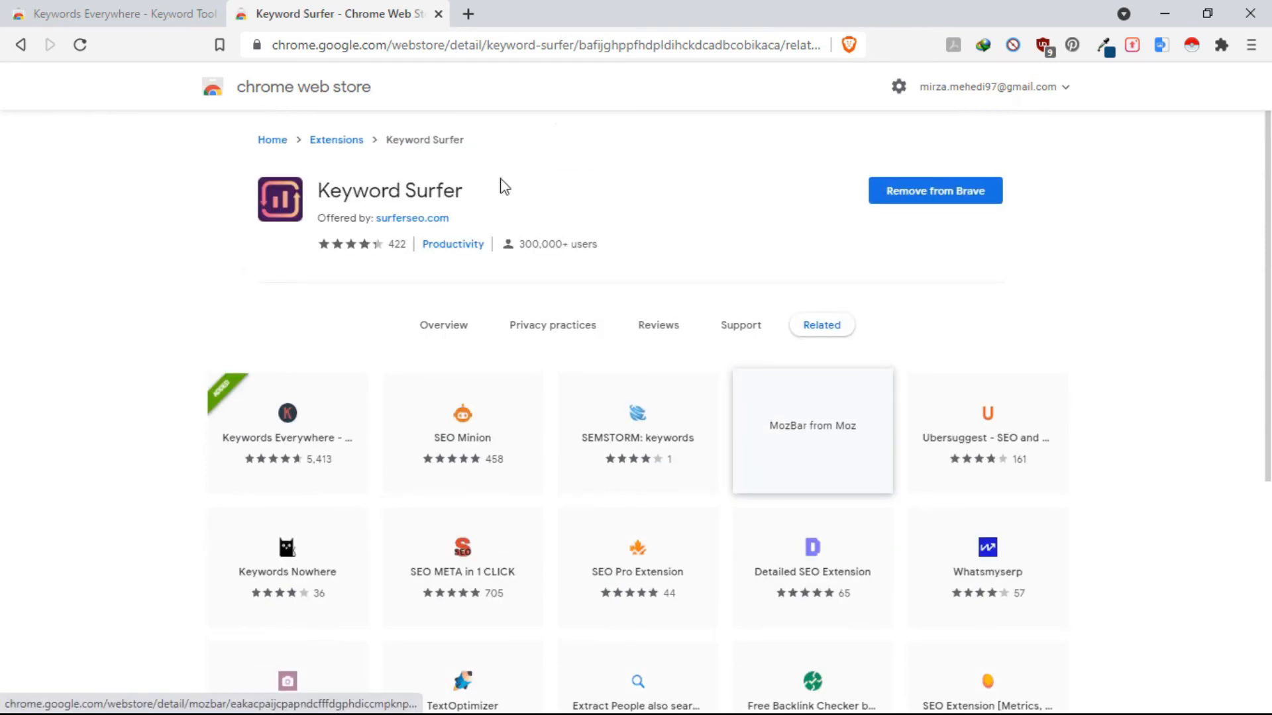
Step: Close the Keyword Surfer and Keywords Everywhere store pages, leaving only a new tab open
{"action": "left_click", "coordinate": [91, 18]}
{"action": "left_click", "coordinate": [255, 20]}
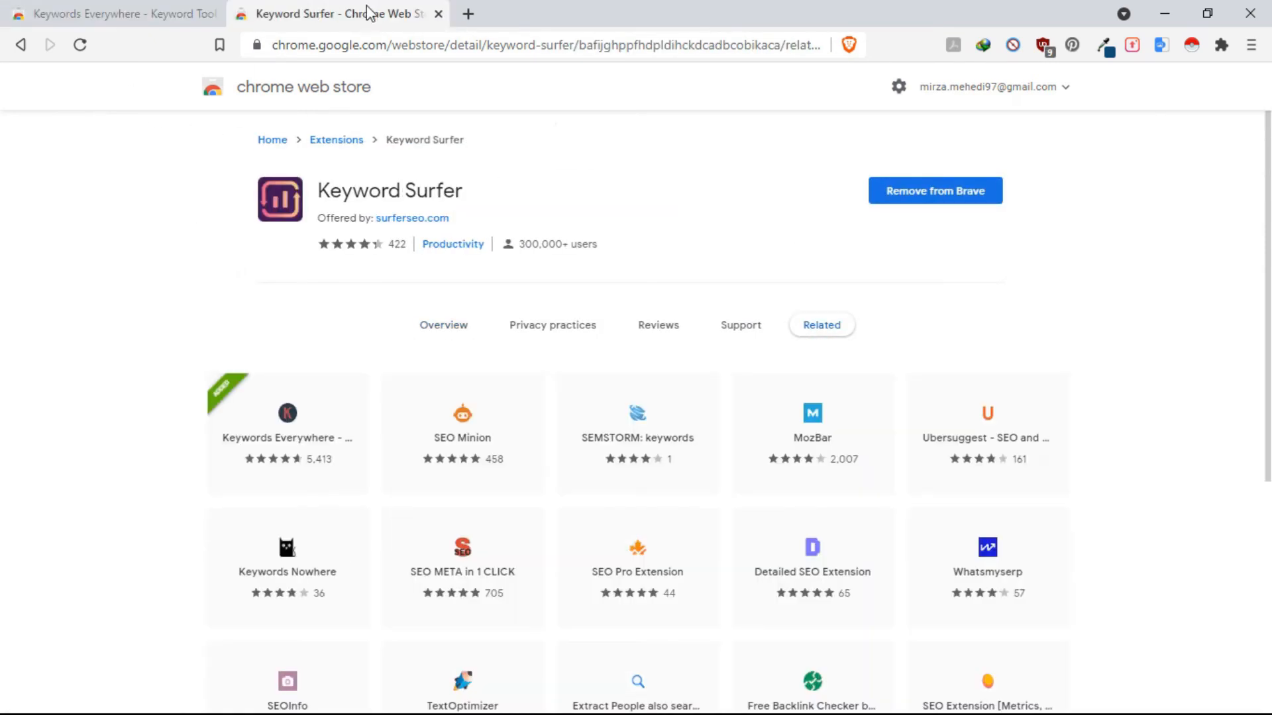
{"action": "left_click", "coordinate": [434, 14]}
{"action": "left_click", "coordinate": [245, 14]}
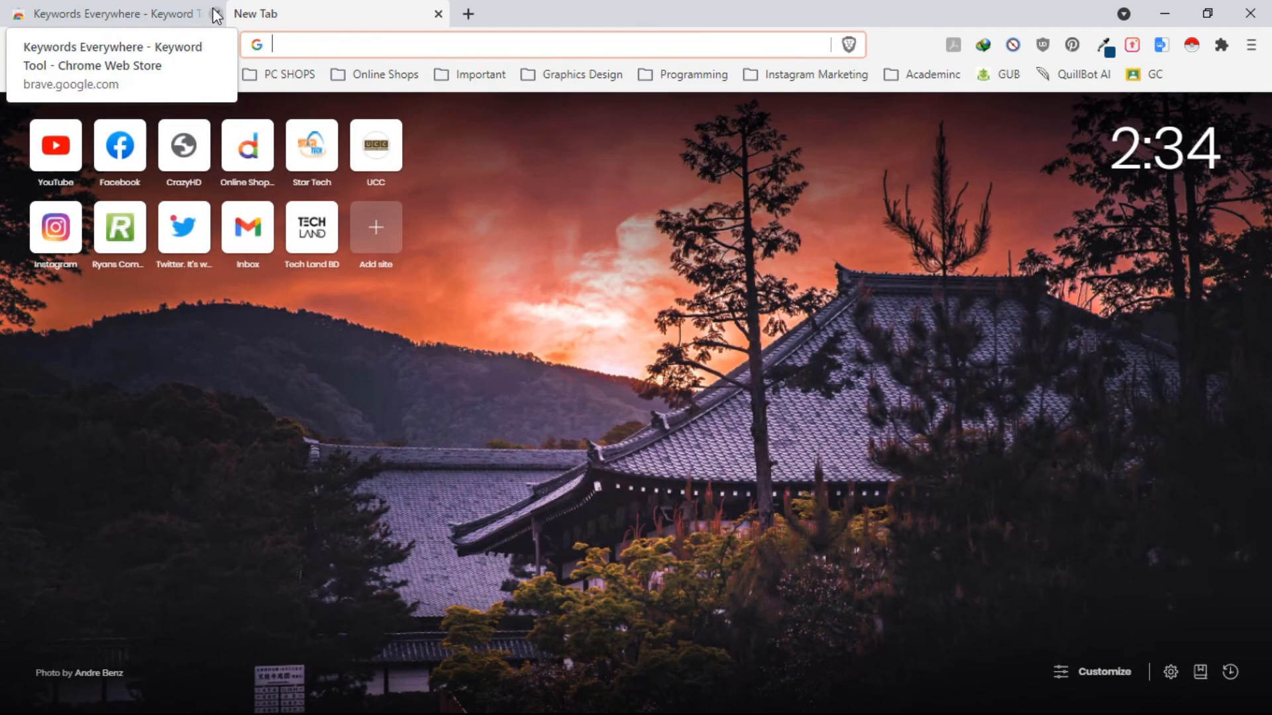
{"action": "left_click", "coordinate": [216, 14]}
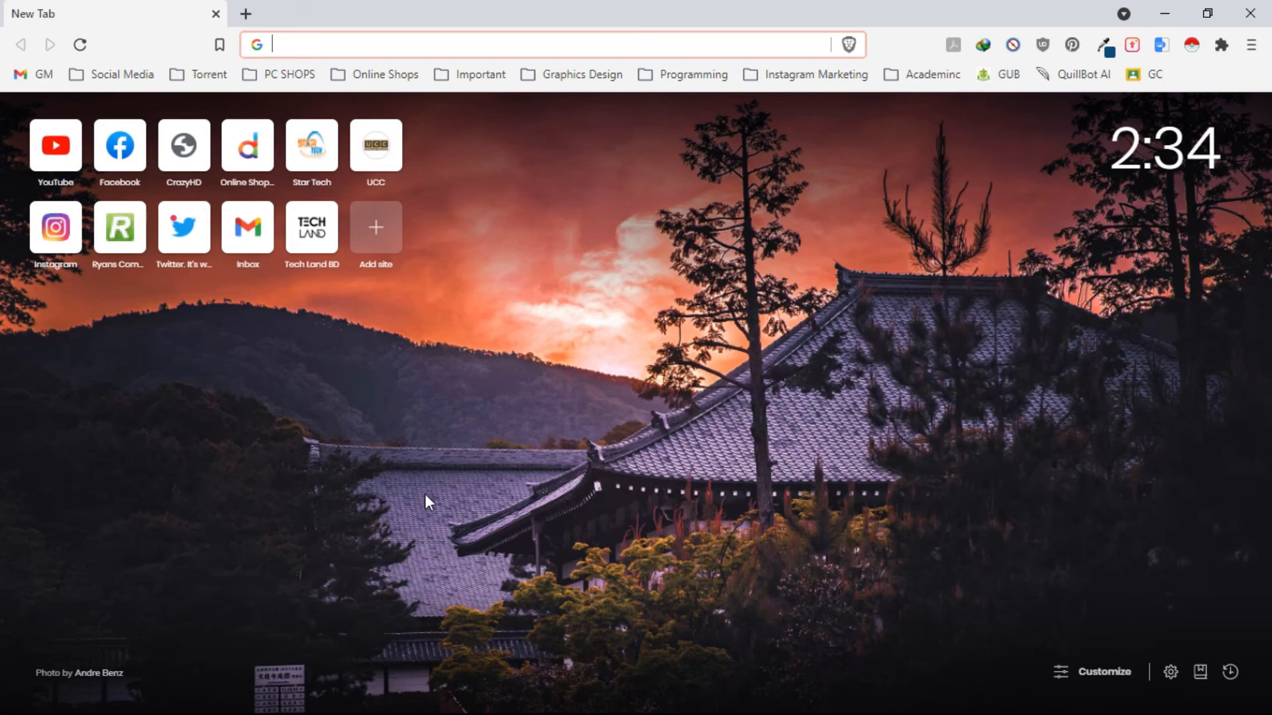
Step: Minimize the browser and look over the fashion keyword and hashtag lists in the Excel workbook
{"action": "left_click", "coordinate": [1163, 9]}
{"action": "scroll", "coordinate": [596, 430], "scroll_direction": "down", "scroll_amount": 6}
{"action": "scroll", "coordinate": [494, 471], "scroll_direction": "up", "scroll_amount": 6}
{"action": "scroll", "coordinate": [142, 438], "scroll_direction": "down", "scroll_amount": 20}
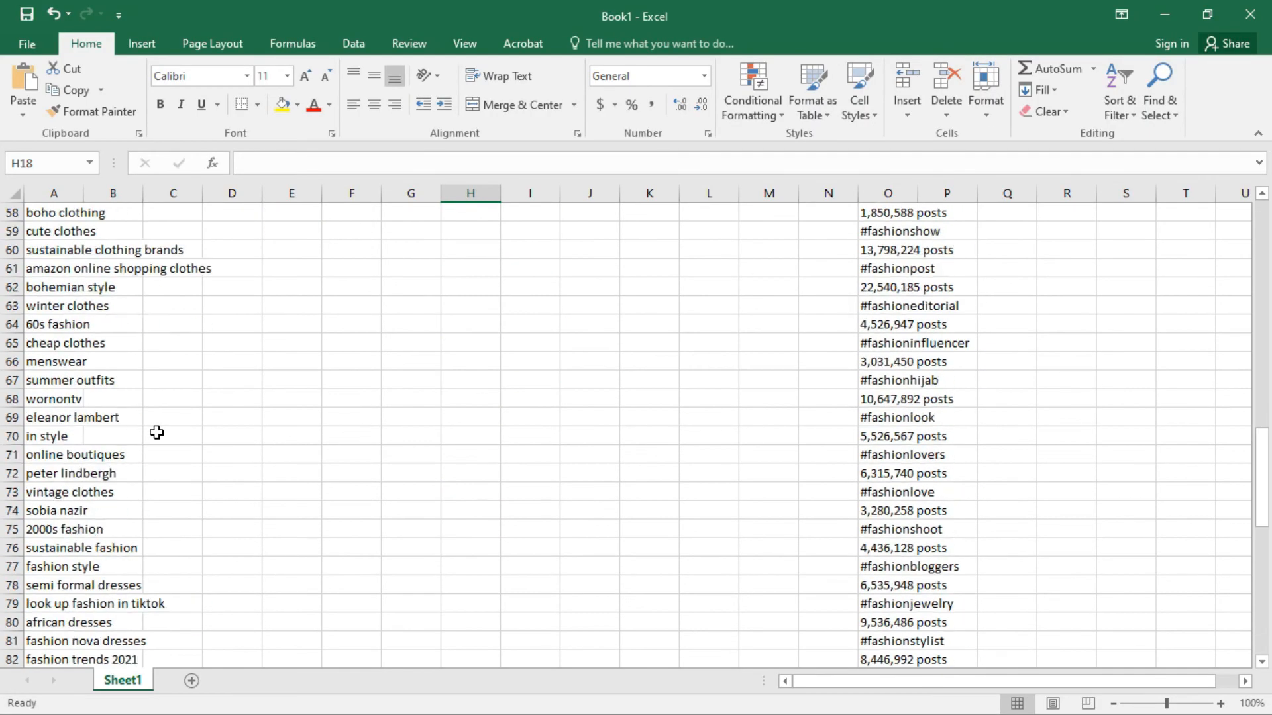
{"action": "scroll", "coordinate": [159, 483], "scroll_direction": "up", "scroll_amount": 4}
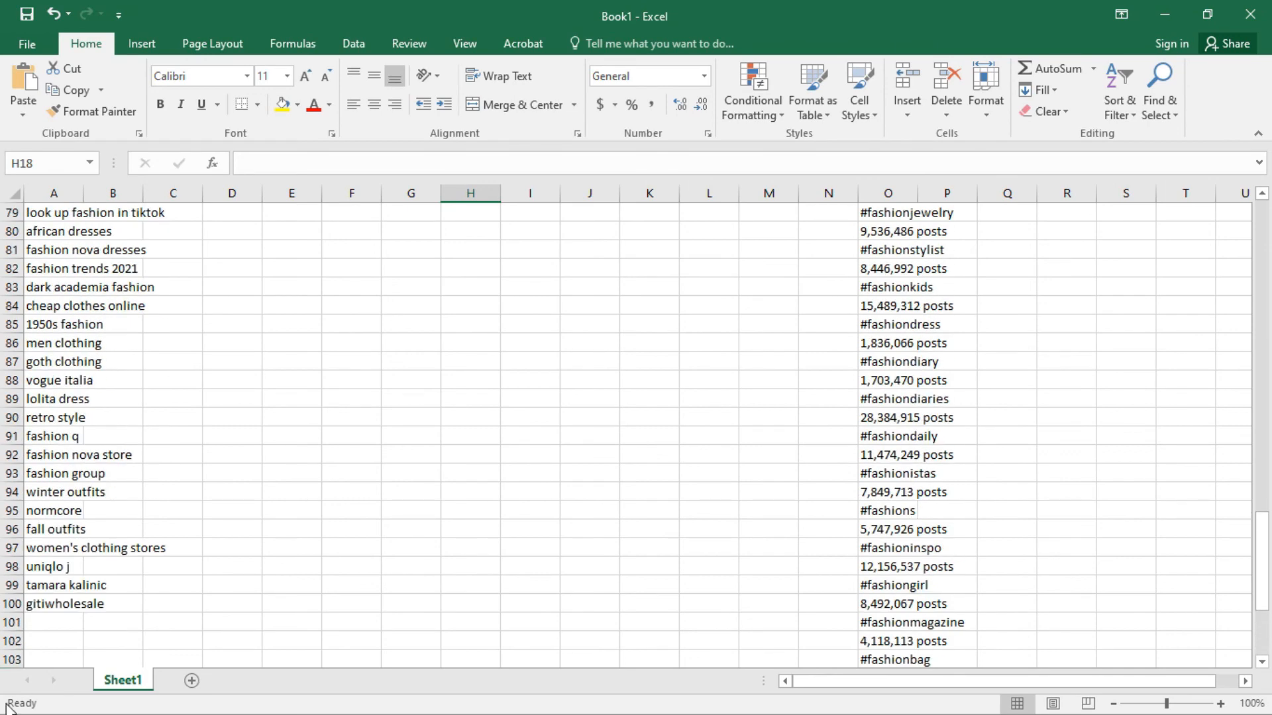
Step: Switch back to Brave, open fiverr.com and search for "keyword research" services
{"action": "key", "text": "super"}
{"action": "left_click", "coordinate": [122, 702]}
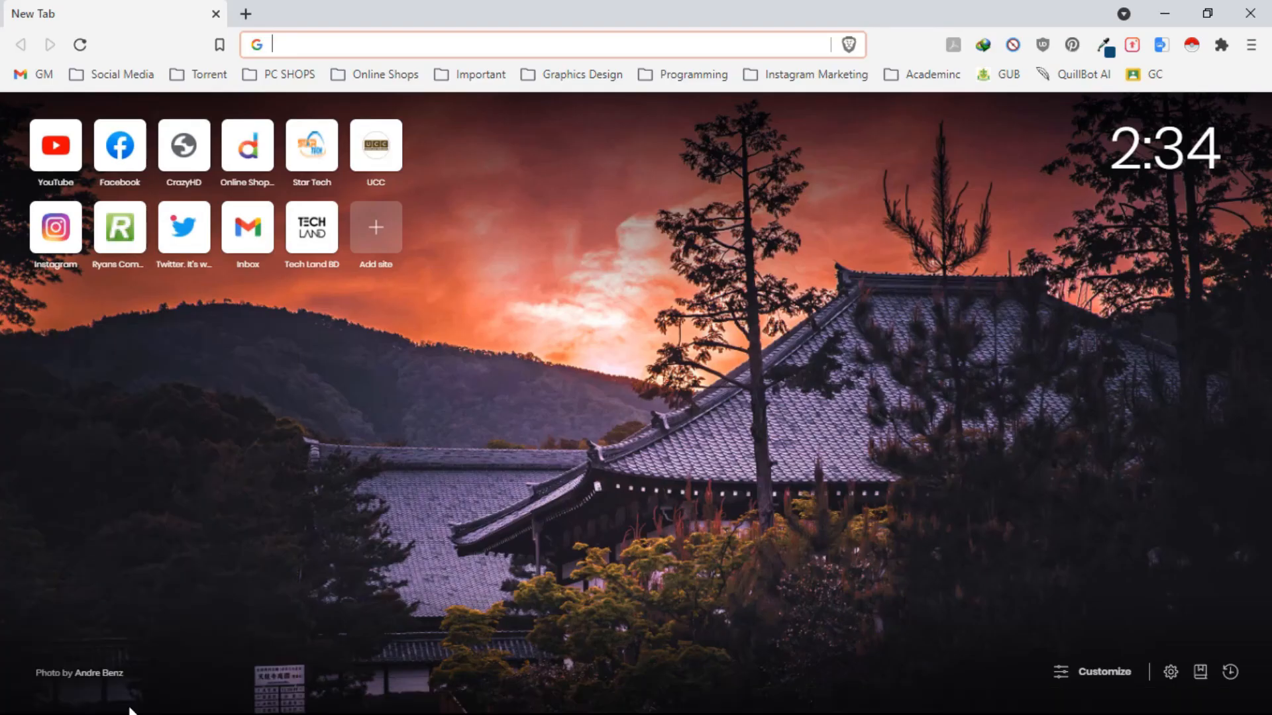
{"action": "type", "text": "fiverr.com"}
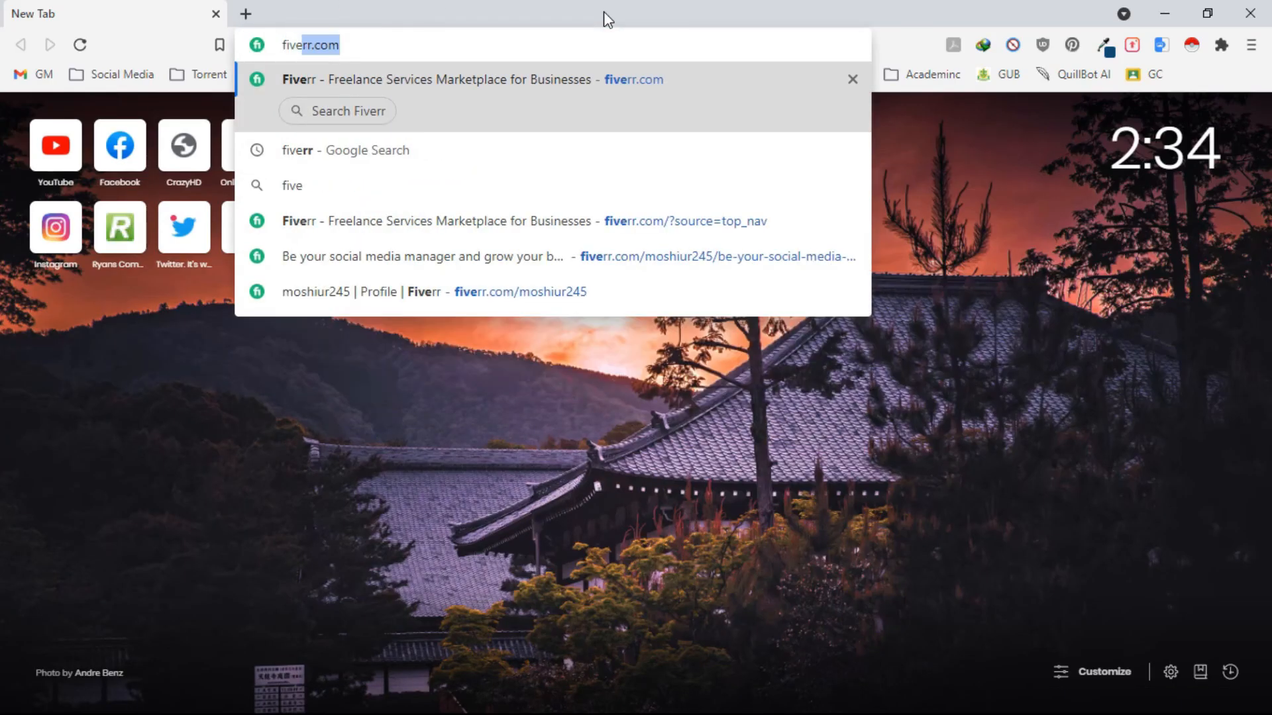
{"action": "key", "text": "Return"}
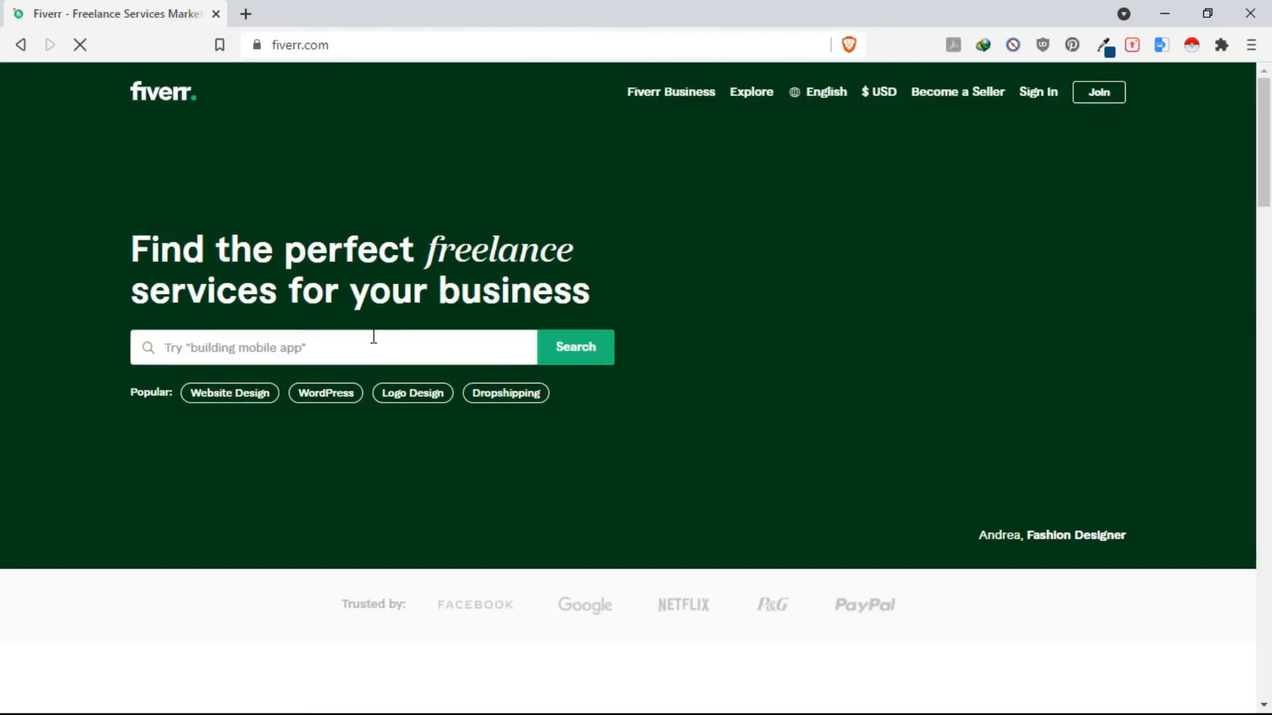
{"action": "type", "text": "keyword research"}
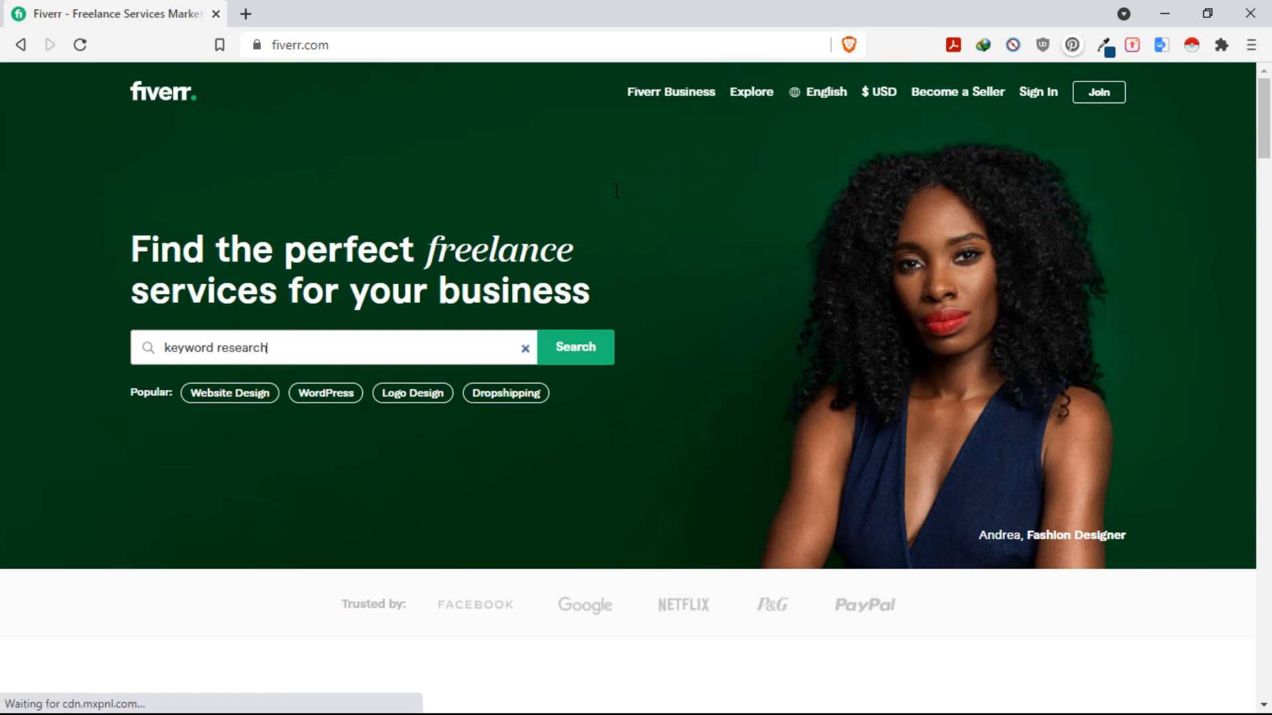
{"action": "key", "text": "Return"}
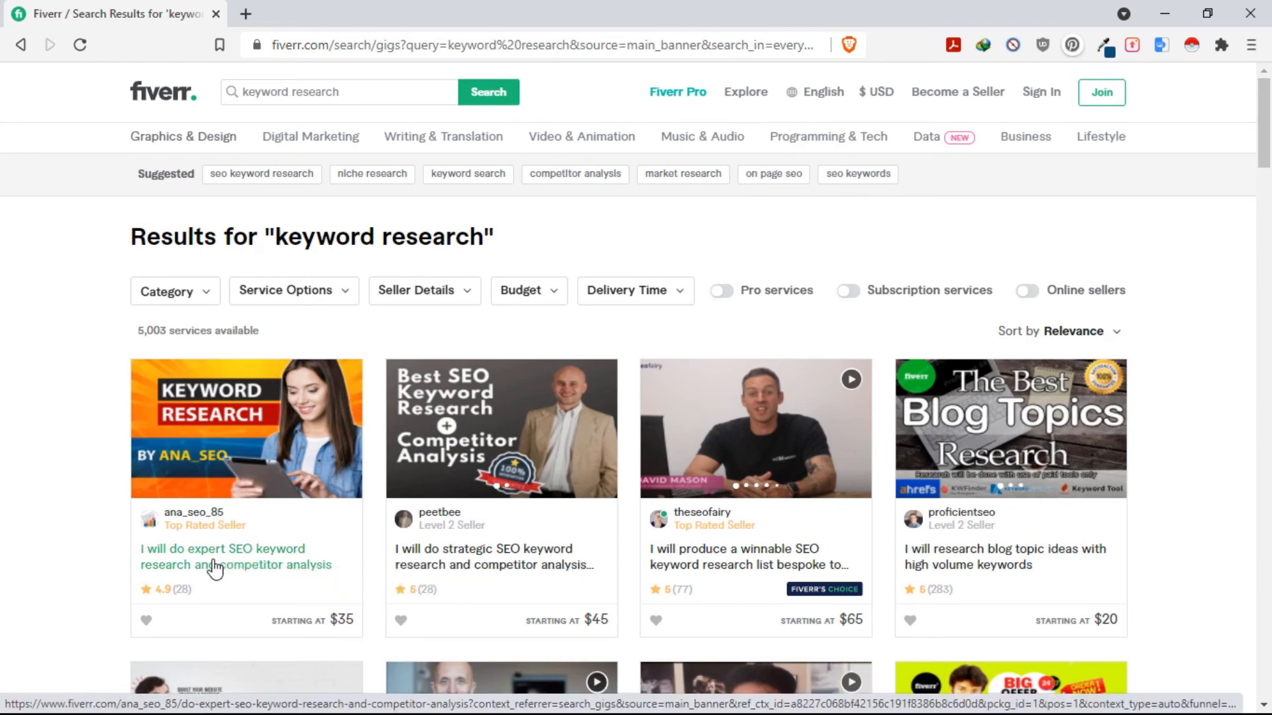
Step: Open the first gig, for expert SEO keyword research and competitor analysis, and review its Standard and Premium packages
{"action": "scroll", "coordinate": [216, 570], "scroll_direction": "down", "scroll_amount": 1}
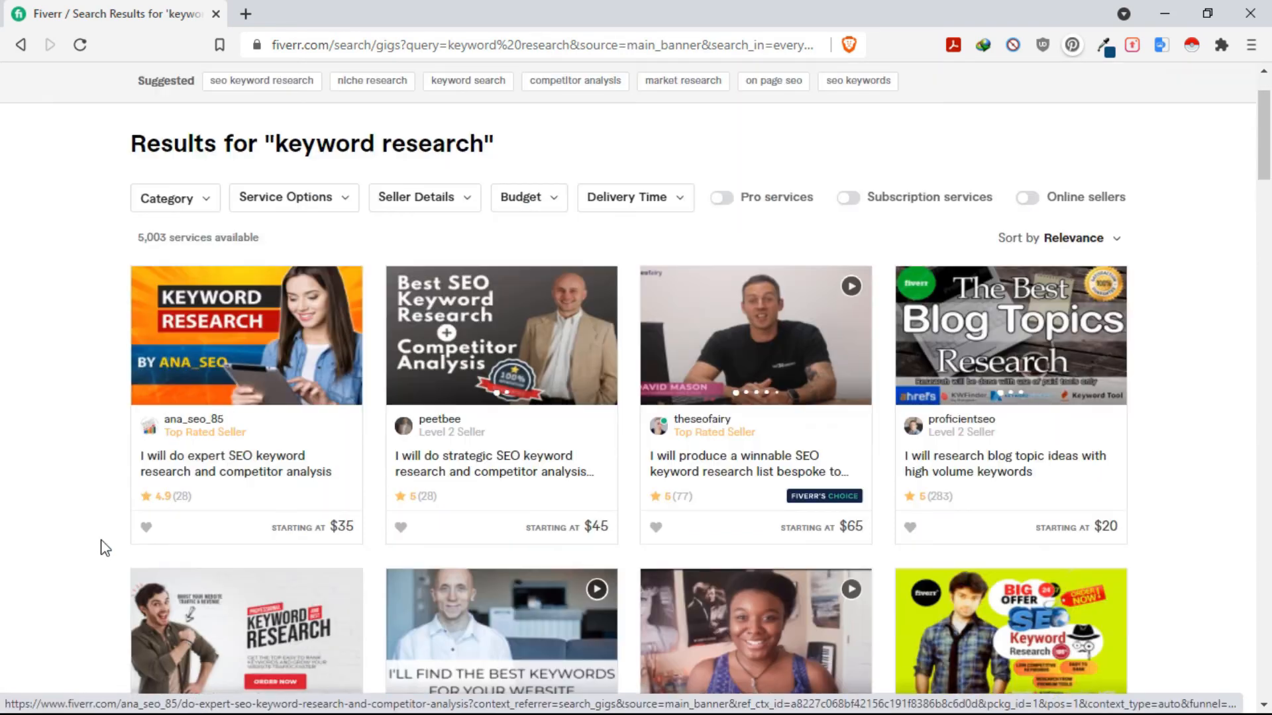
{"action": "left_click", "coordinate": [249, 474]}
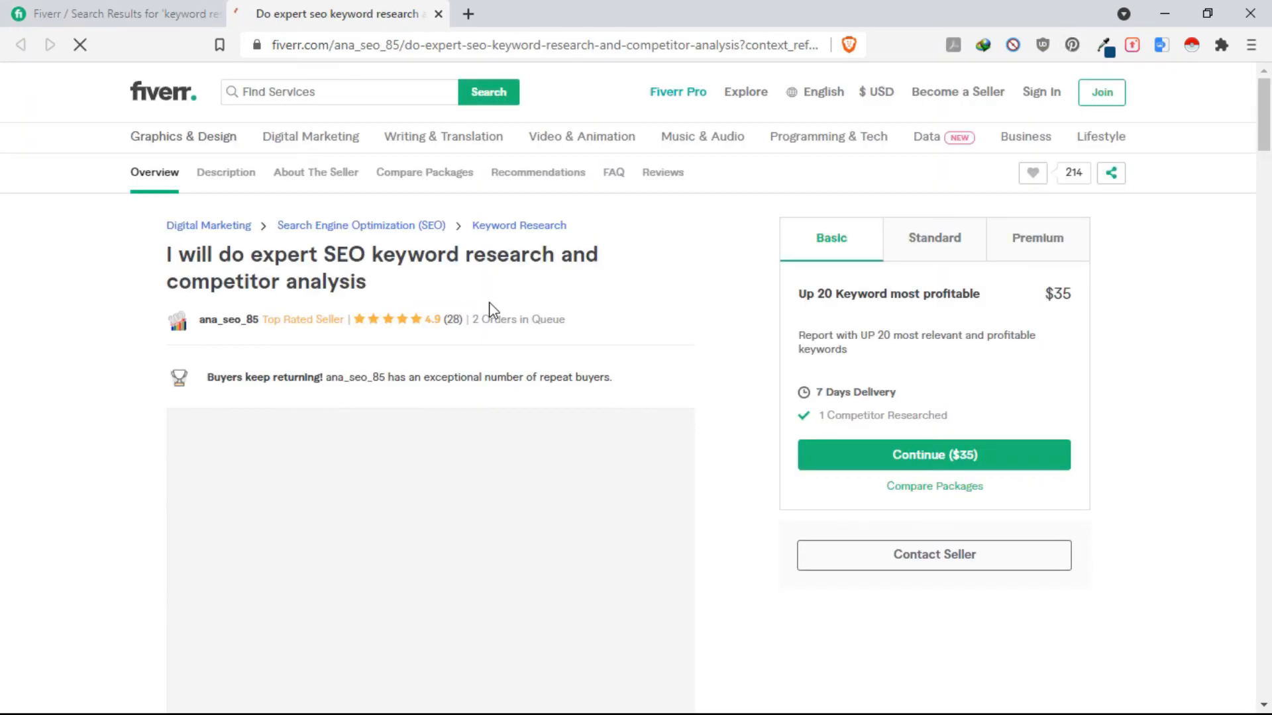
{"action": "scroll", "coordinate": [512, 391], "scroll_direction": "down", "scroll_amount": 5}
{"action": "scroll", "coordinate": [487, 460], "scroll_direction": "up", "scroll_amount": 6}
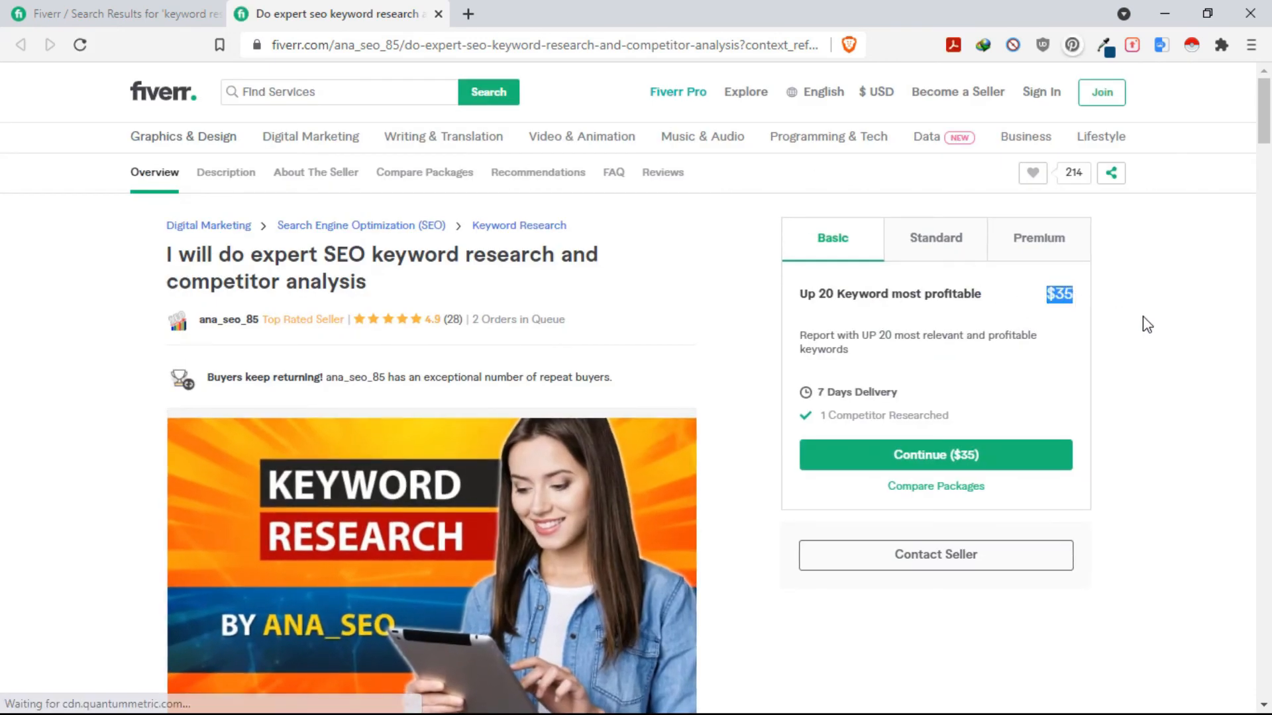
{"action": "left_click", "coordinate": [933, 247]}
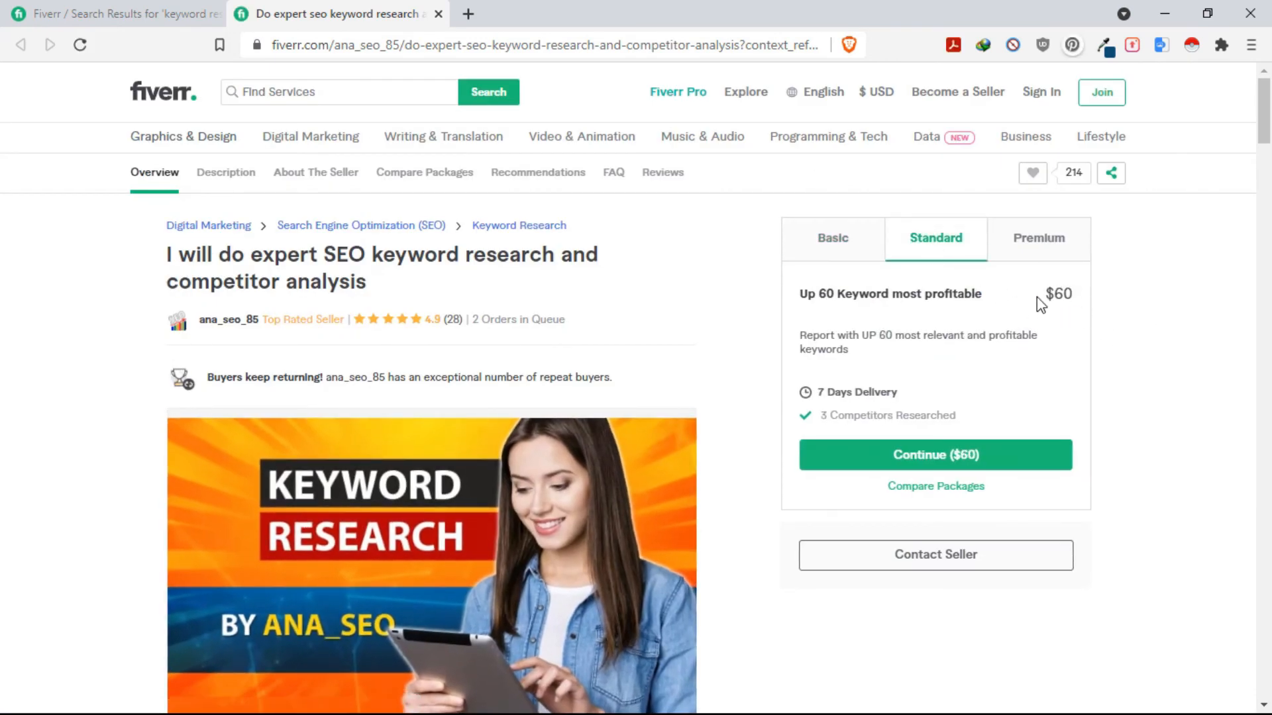
{"action": "left_click", "coordinate": [1033, 264]}
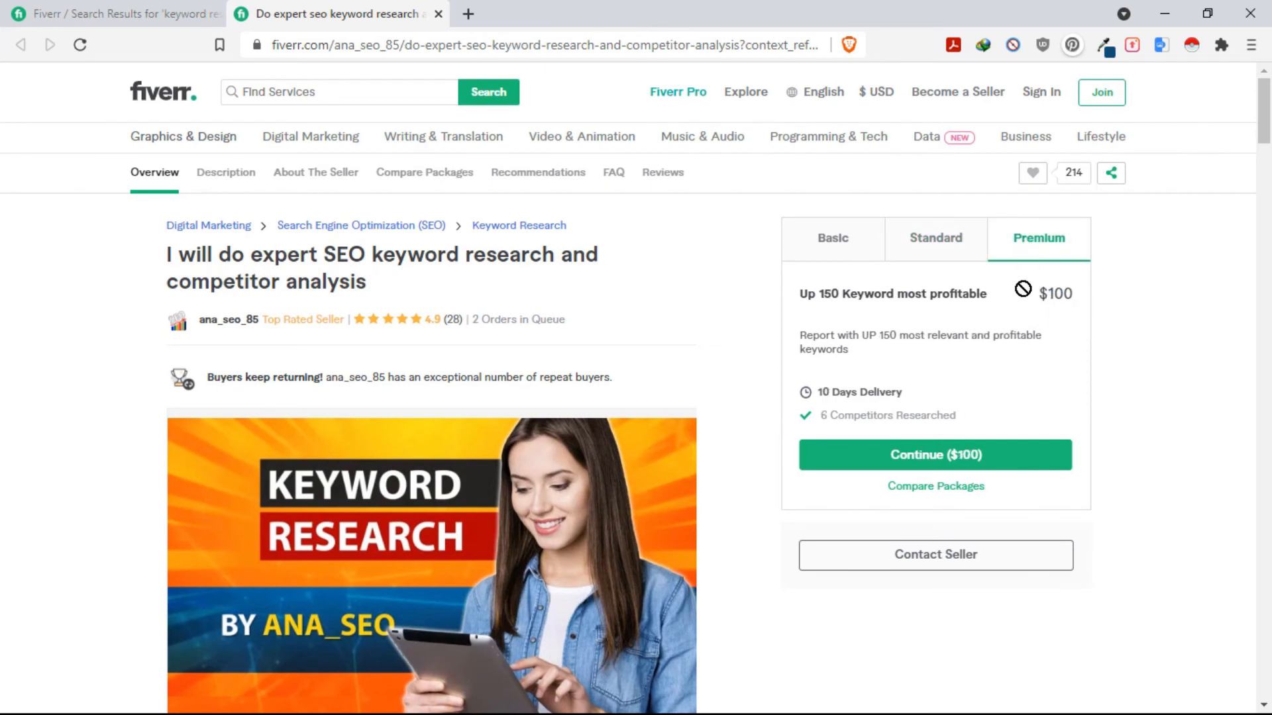
{"action": "scroll", "coordinate": [852, 302], "scroll_direction": "down", "scroll_amount": 7}
{"action": "scroll", "coordinate": [852, 302], "scroll_direction": "up", "scroll_amount": 7}
Step: Return to the Fiverr search results and search for "hashtag research" instead
{"action": "left_click", "coordinate": [73, 6]}
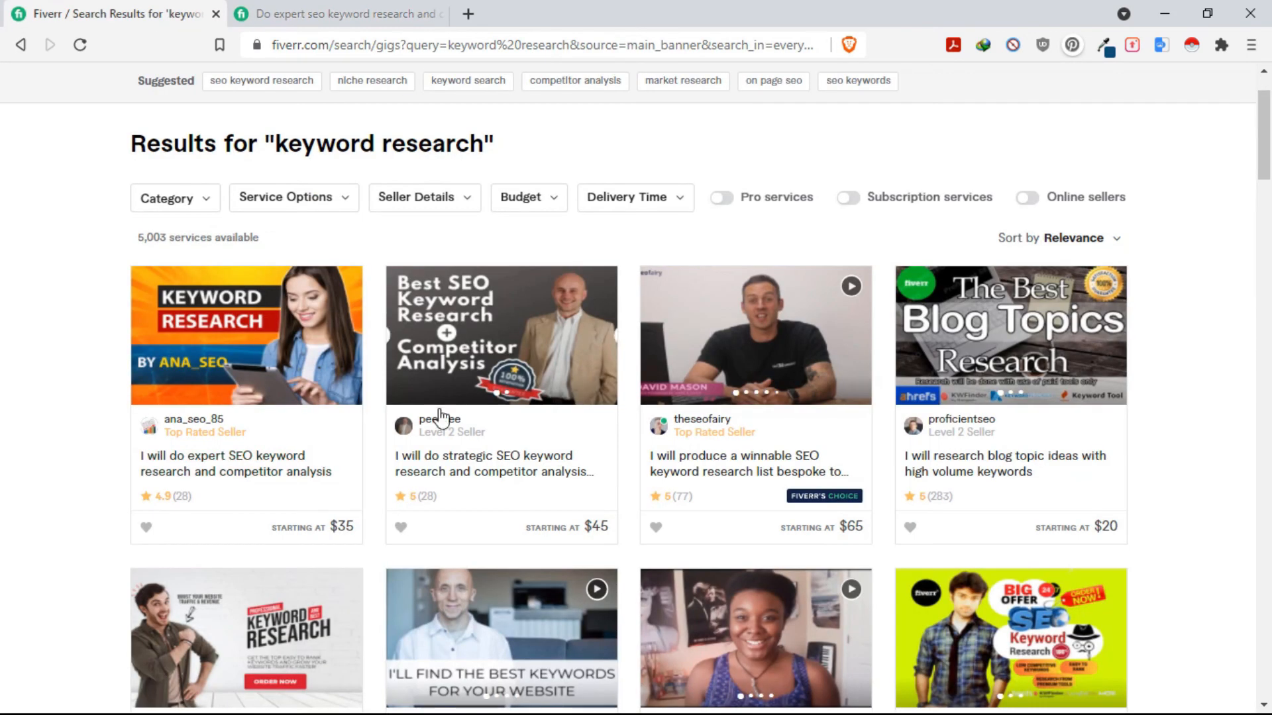
{"action": "scroll", "coordinate": [440, 417], "scroll_direction": "up", "scroll_amount": 2}
{"action": "triple_click", "coordinate": [372, 88]}
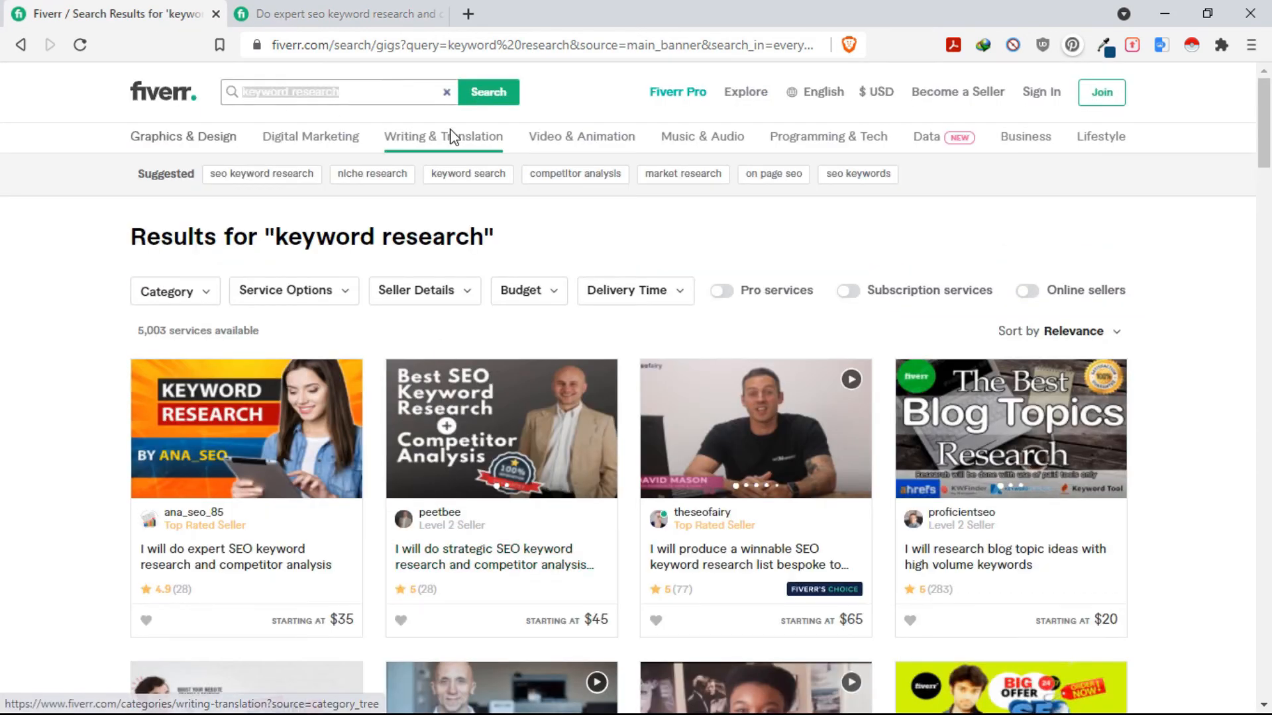
{"action": "type", "text": "hashtag rea"}
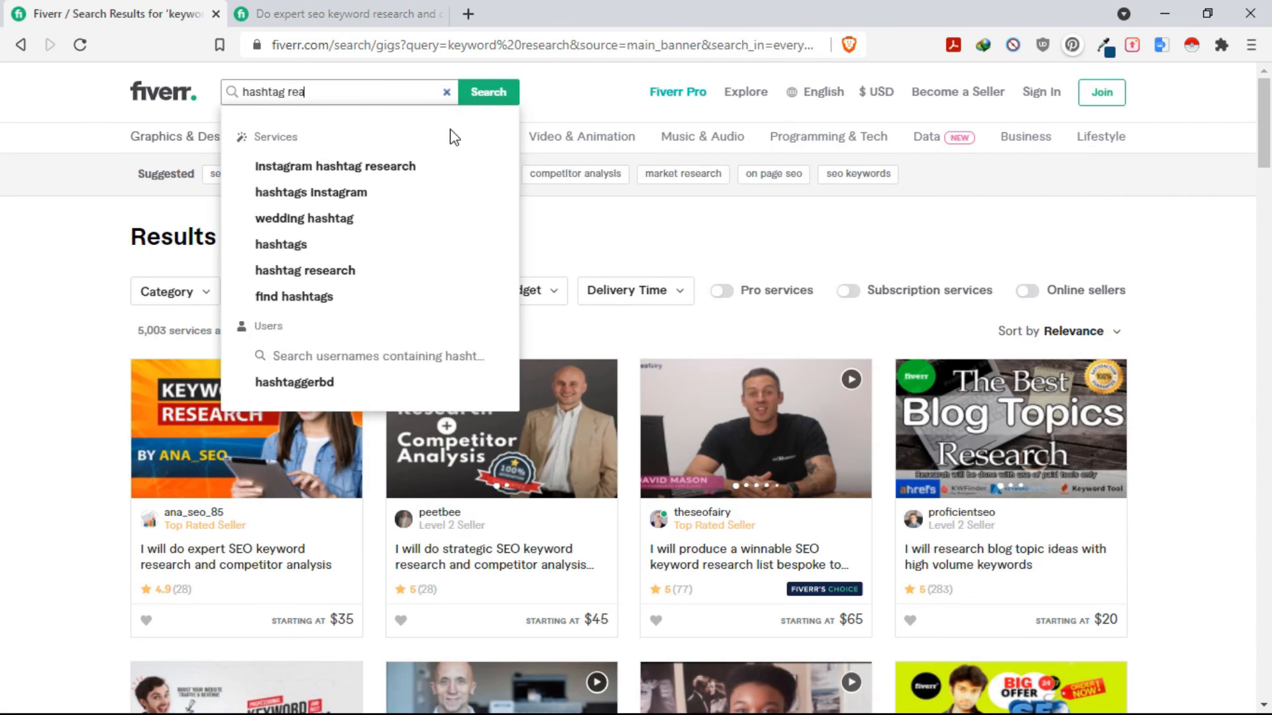
{"action": "type", "text": "ch"}
{"action": "key", "text": "BackSpace"}
{"action": "key", "text": "BackSpace"}
{"action": "type", "text": "se"}
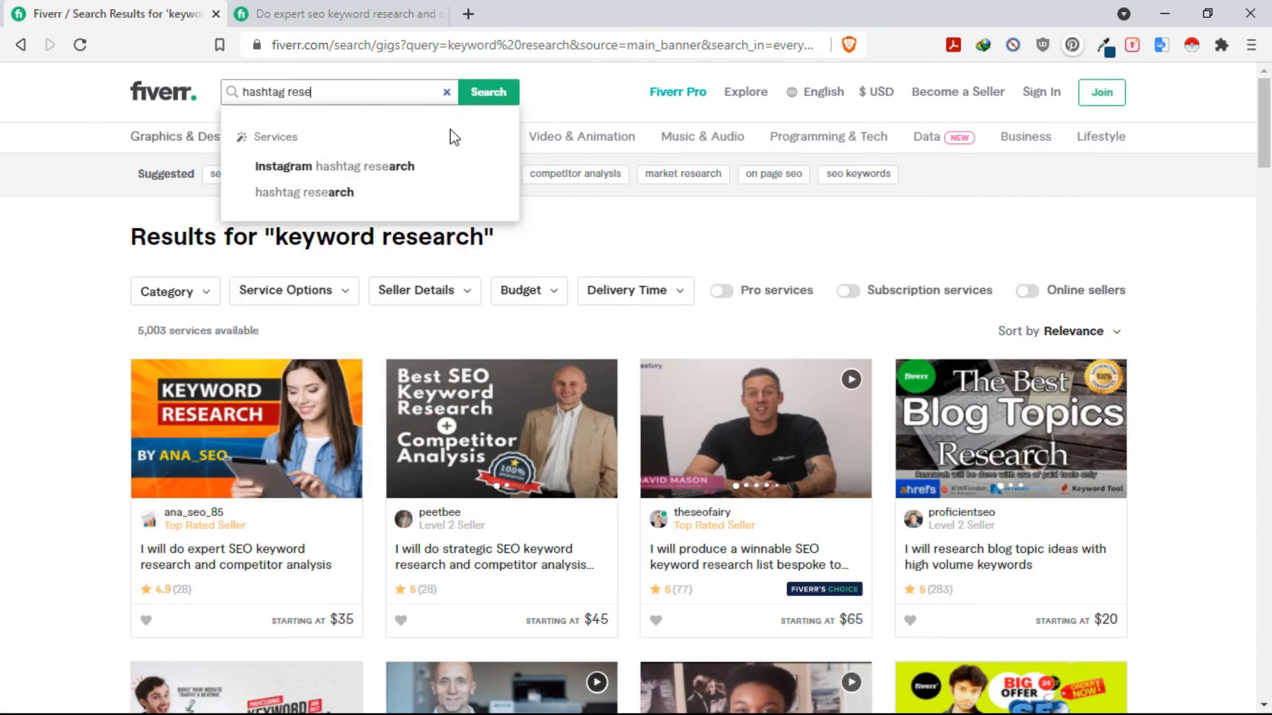
{"action": "type", "text": "arch"}
{"action": "key", "text": "Return"}
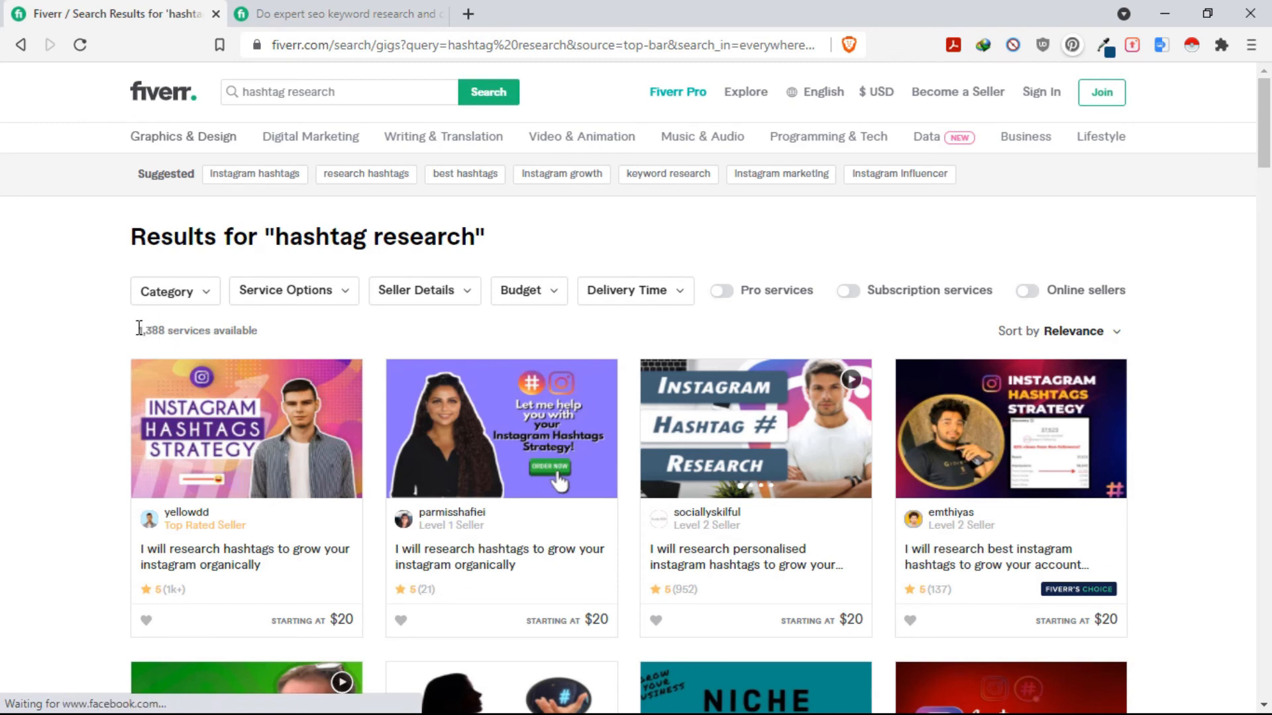
Step: Examine the number of available hashtag research services and browse the listed gigs with their starting prices
{"action": "left_click_drag", "start_coordinate": [138, 330], "coordinate": [184, 331]}
{"action": "left_click_drag", "start_coordinate": [276, 329], "coordinate": [123, 335]}
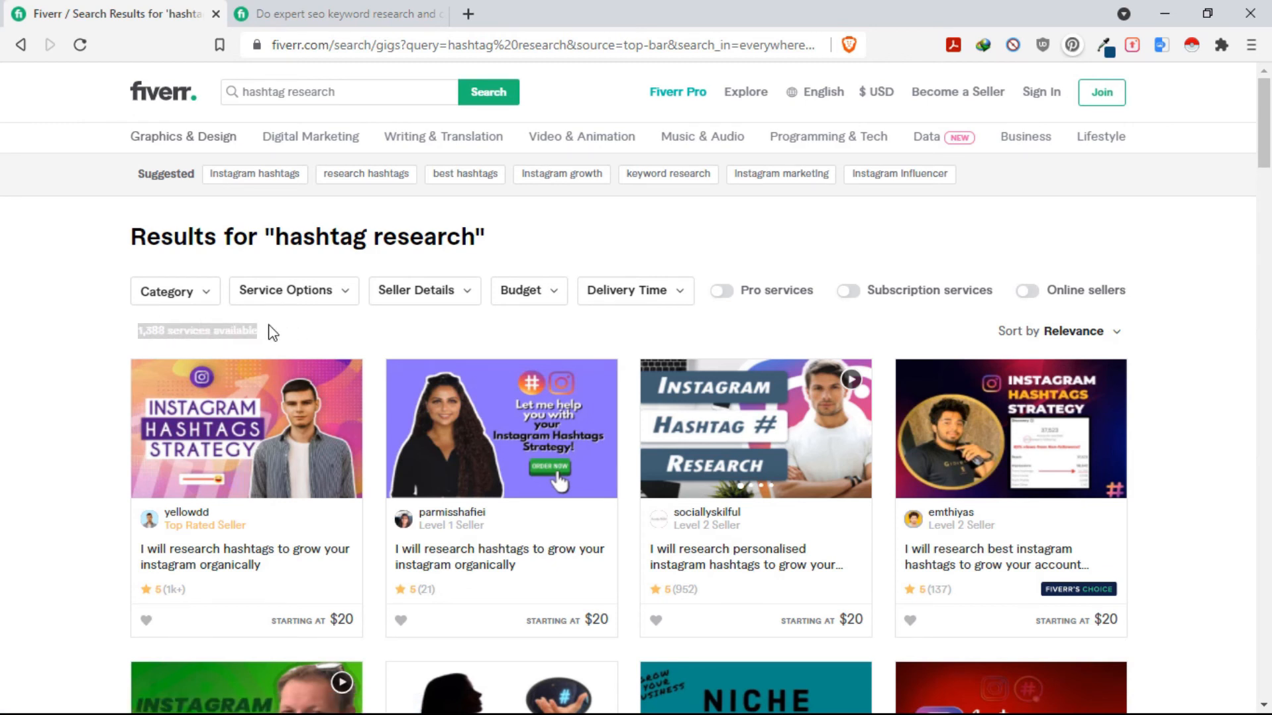
{"action": "left_click", "coordinate": [194, 333]}
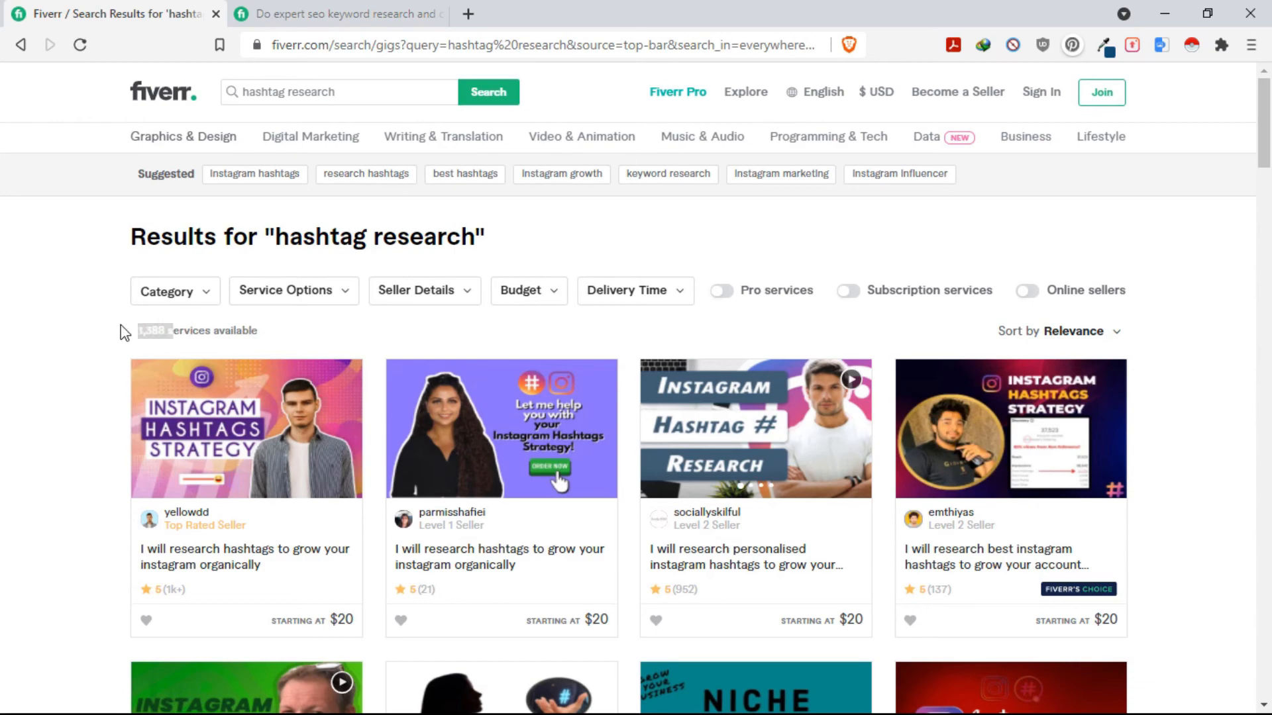
{"action": "left_click", "coordinate": [327, 322]}
{"action": "scroll", "coordinate": [281, 341], "scroll_direction": "down", "scroll_amount": 5}
{"action": "scroll", "coordinate": [285, 351], "scroll_direction": "up", "scroll_amount": 5}
{"action": "scroll", "coordinate": [519, 375], "scroll_direction": "down", "scroll_amount": 10}
{"action": "scroll", "coordinate": [276, 306], "scroll_direction": "up", "scroll_amount": 10}
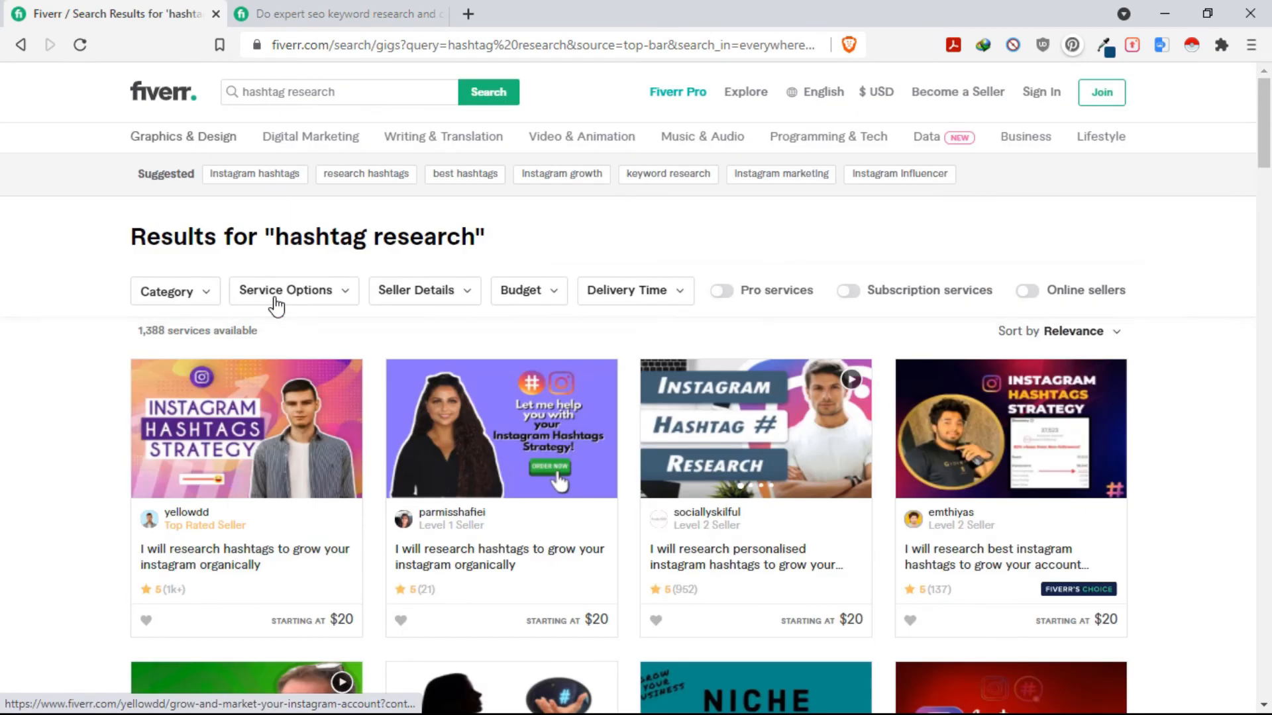
{"action": "left_click_drag", "start_coordinate": [131, 340], "coordinate": [174, 334]}
{"action": "left_click", "coordinate": [292, 343]}
{"action": "scroll", "coordinate": [292, 343], "scroll_direction": "down", "scroll_amount": 8}
{"action": "scroll", "coordinate": [291, 343], "scroll_direction": "up", "scroll_amount": 8}
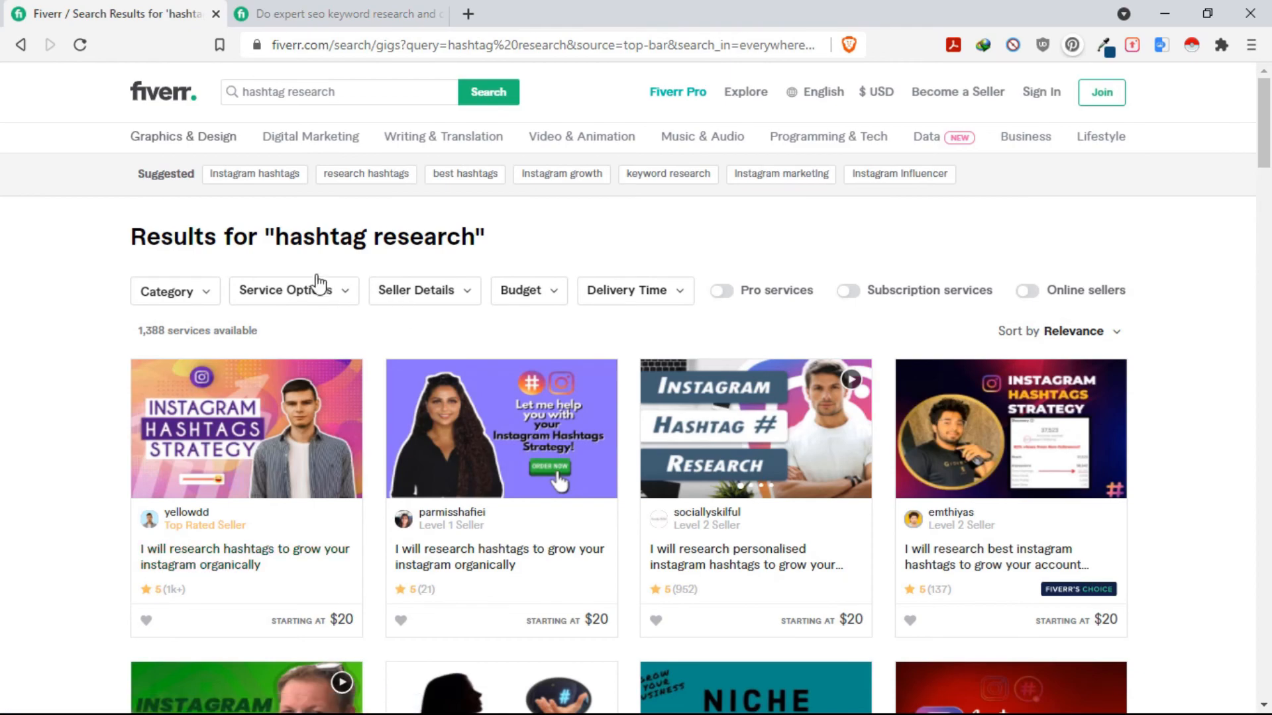
{"action": "scroll", "coordinate": [618, 453], "scroll_direction": "down", "scroll_amount": 8}
{"action": "scroll", "coordinate": [618, 453], "scroll_direction": "down", "scroll_amount": 6}
{"action": "scroll", "coordinate": [613, 454], "scroll_direction": "up", "scroll_amount": 14}
Step: Go back to the SEO keyword research gig and read its description, seller details and package comparison
{"action": "left_click", "coordinate": [284, 7]}
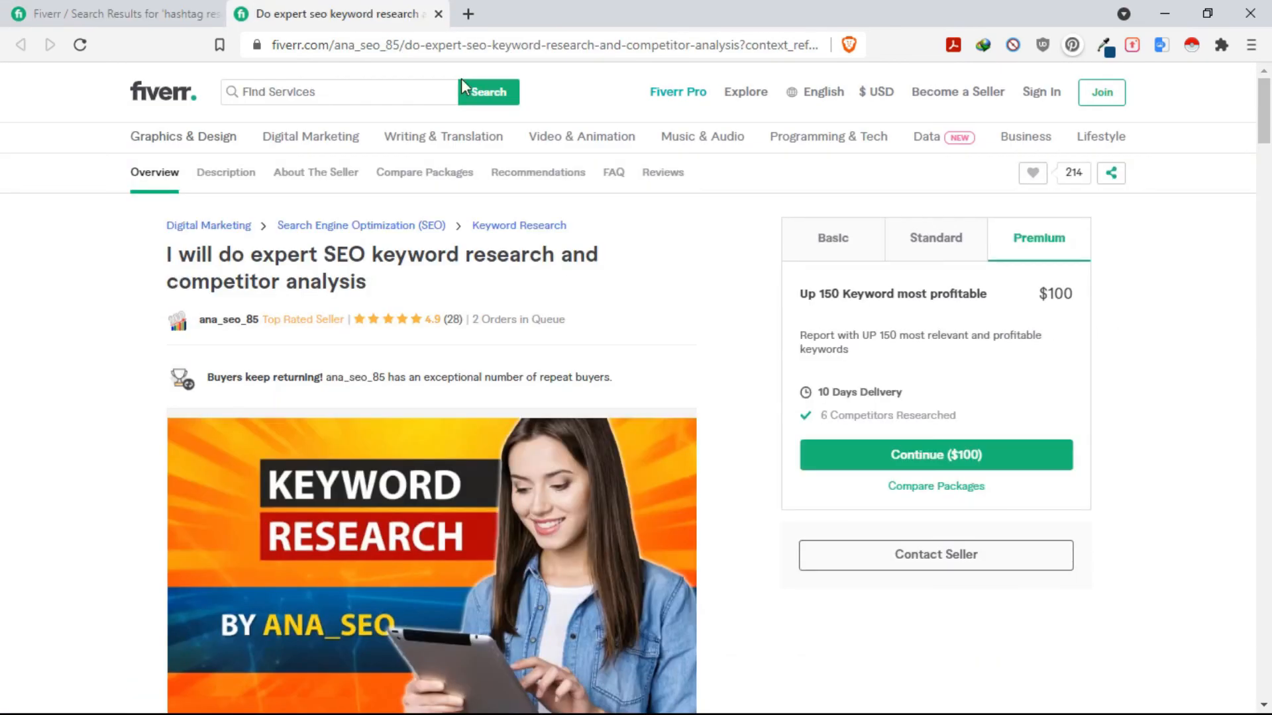
{"action": "scroll", "coordinate": [530, 497], "scroll_direction": "down", "scroll_amount": 20}
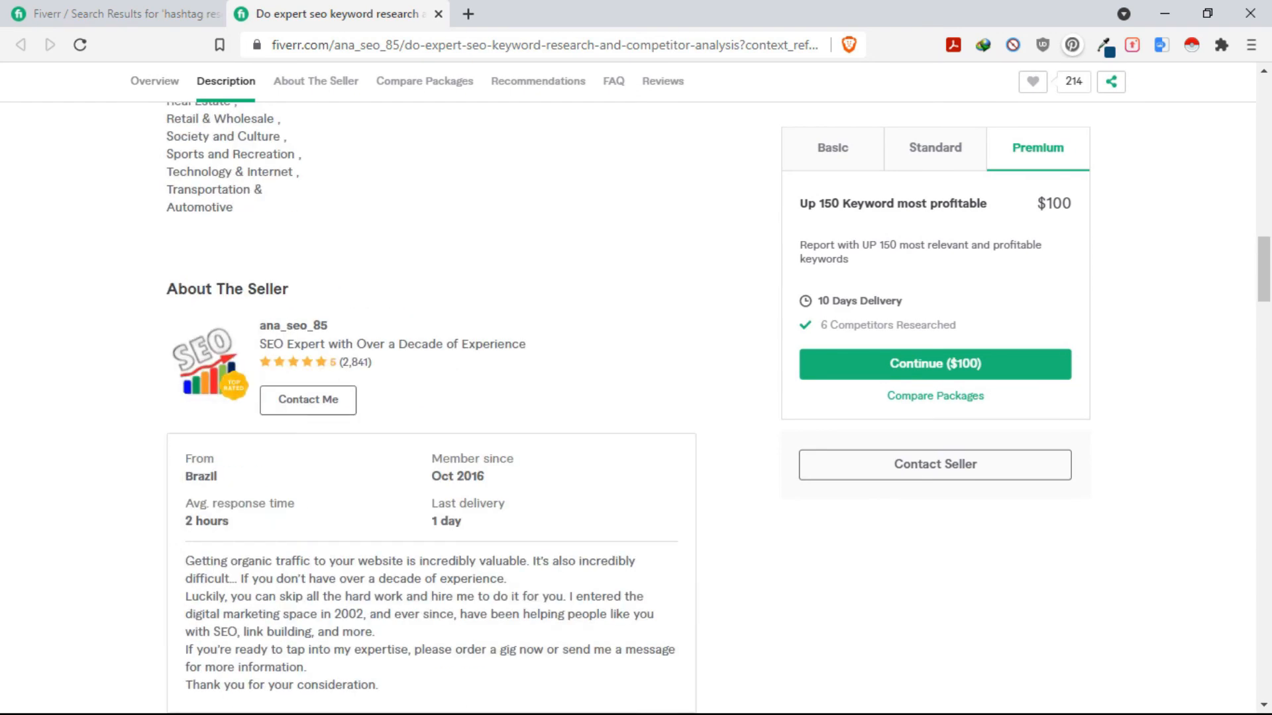
{"action": "scroll", "coordinate": [45, 424], "scroll_direction": "up", "scroll_amount": 10}
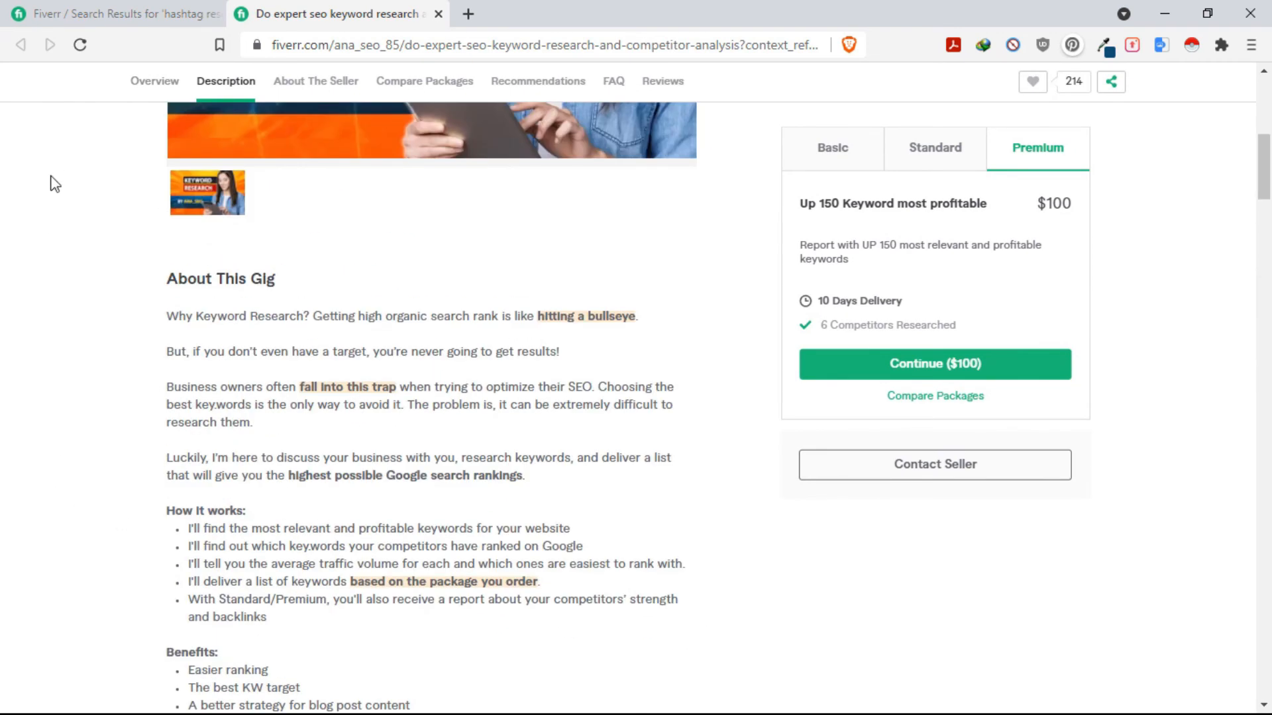
{"action": "key", "text": "super"}
{"action": "key", "text": "super"}
{"action": "scroll", "coordinate": [644, 502], "scroll_direction": "down", "scroll_amount": 8}
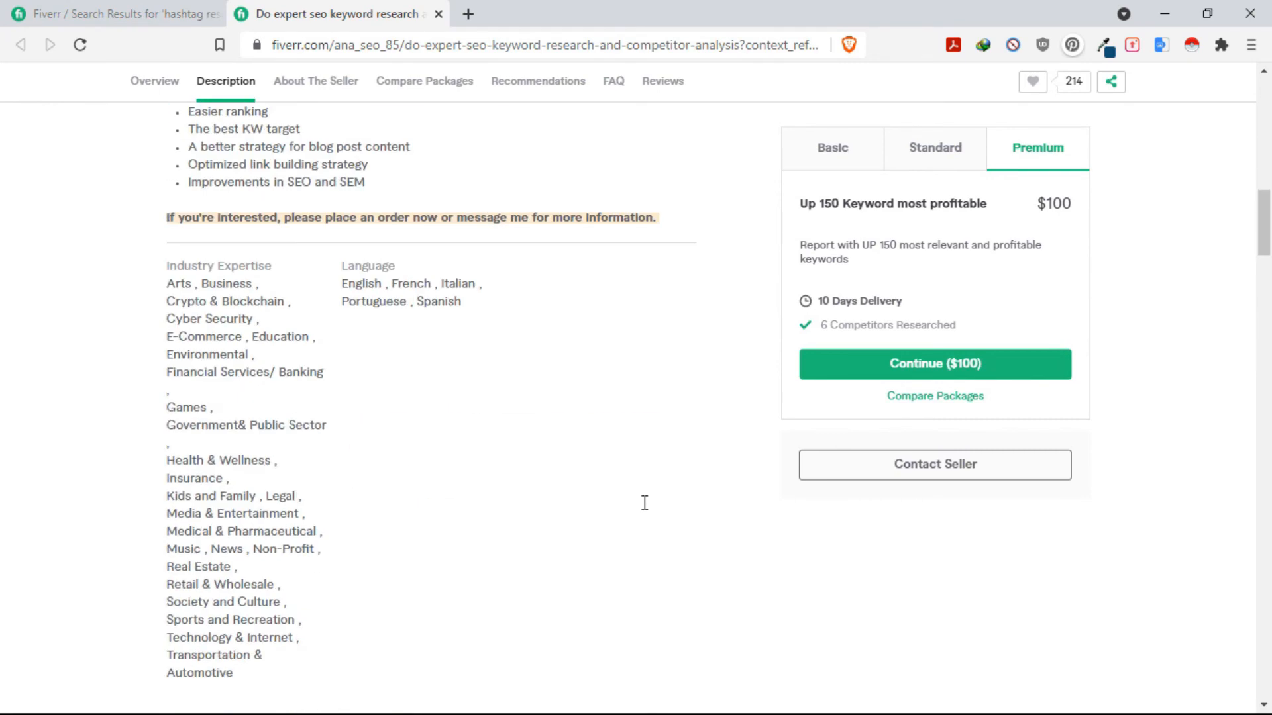
{"action": "scroll", "coordinate": [615, 508], "scroll_direction": "down", "scroll_amount": 7}
{"action": "scroll", "coordinate": [607, 457], "scroll_direction": "down", "scroll_amount": 9}
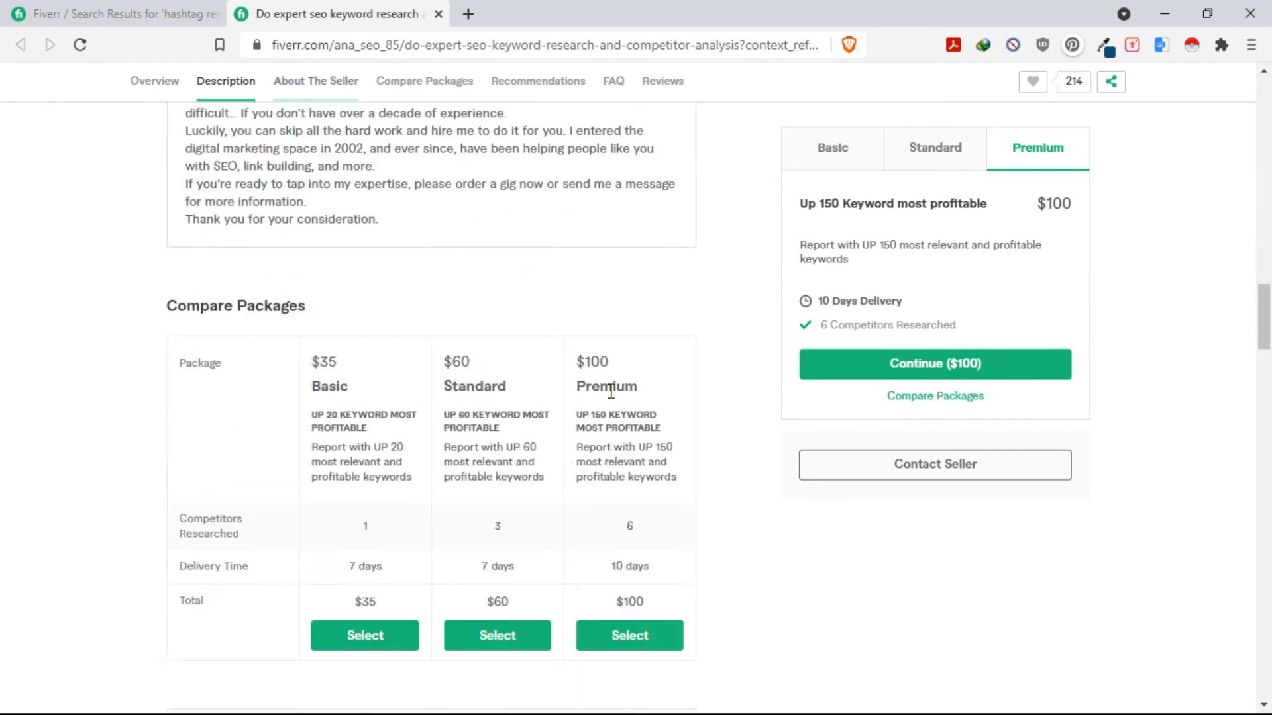
{"action": "scroll", "coordinate": [539, 432], "scroll_direction": "down", "scroll_amount": 5}
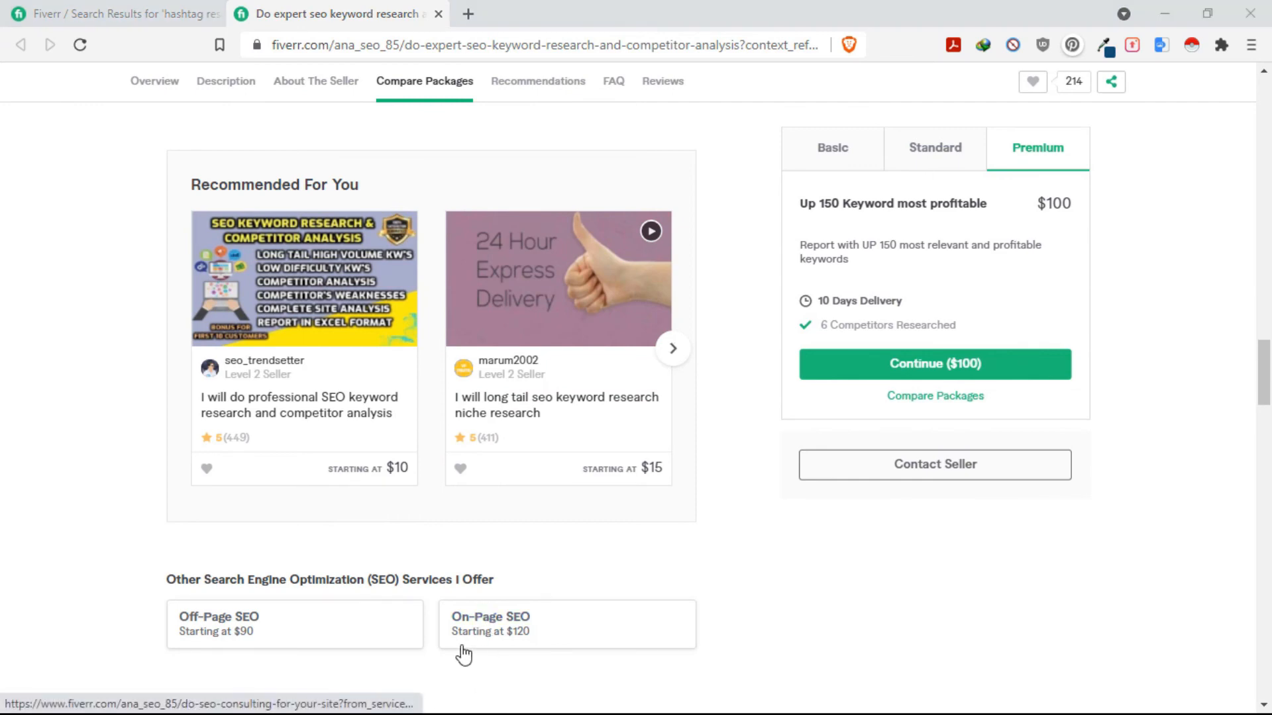
Step: Switch to the Excel workbook and review the collected keywords and hashtags from the first rows to the end
{"action": "key", "text": "super"}
{"action": "left_click", "coordinate": [260, 701]}
{"action": "scroll", "coordinate": [573, 451], "scroll_direction": "up", "scroll_amount": 15}
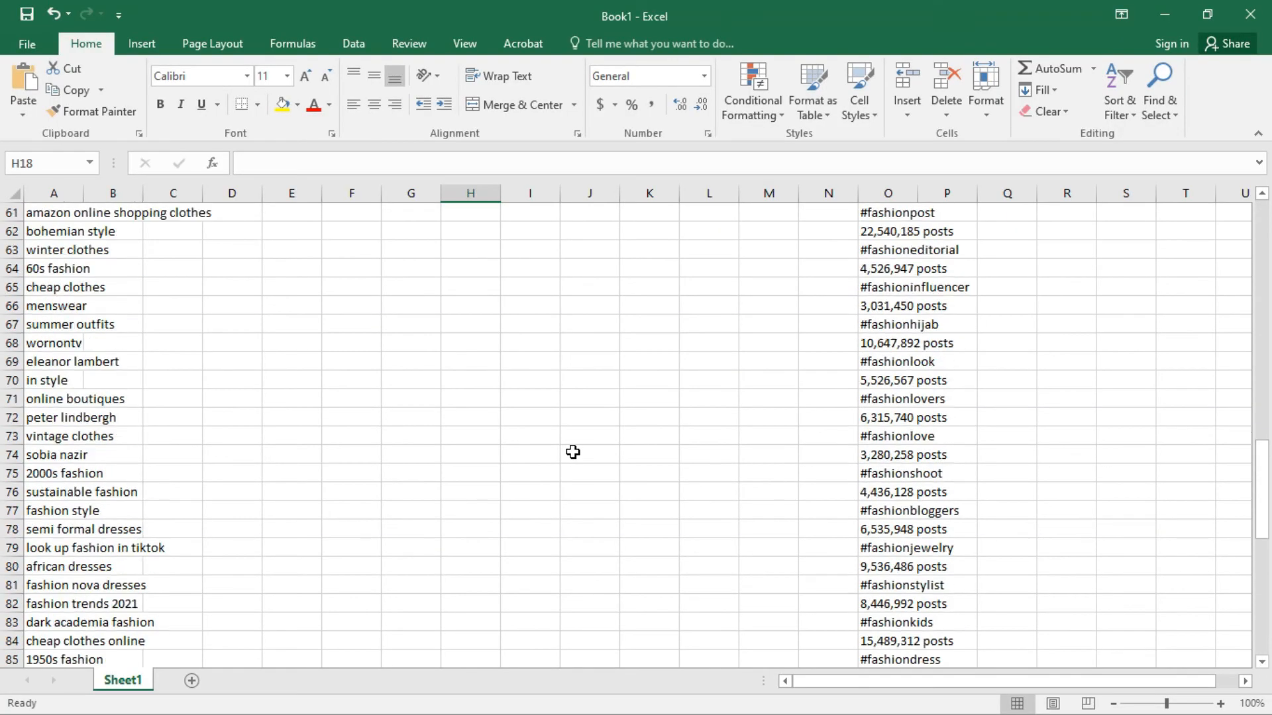
{"action": "scroll", "coordinate": [573, 452], "scroll_direction": "up", "scroll_amount": 10}
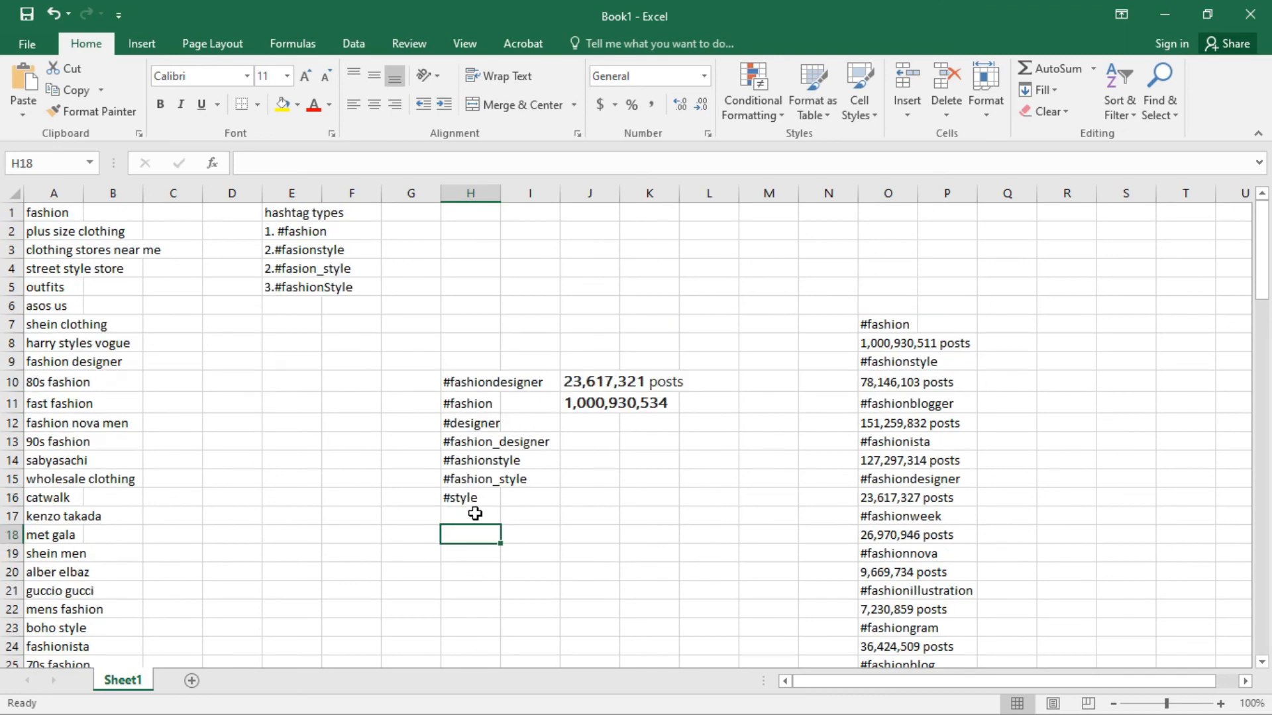
{"action": "scroll", "coordinate": [590, 500], "scroll_direction": "down", "scroll_amount": 14}
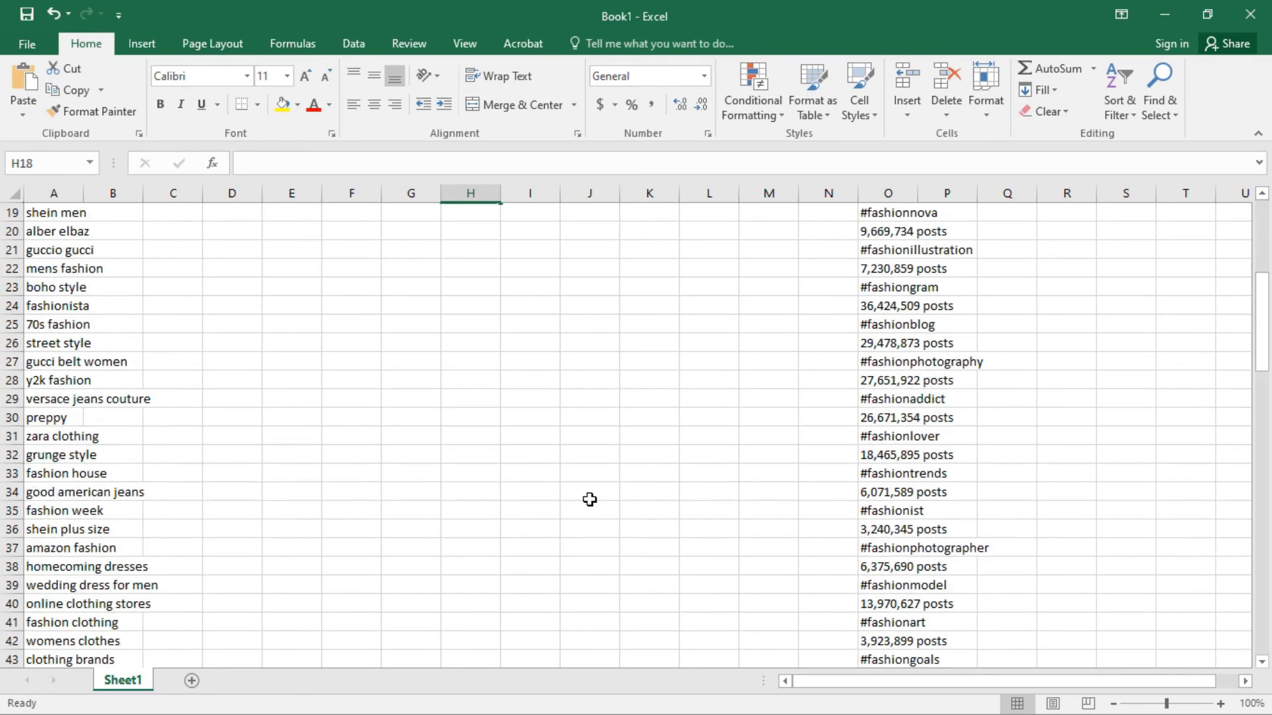
{"action": "scroll", "coordinate": [578, 508], "scroll_direction": "down", "scroll_amount": 20}
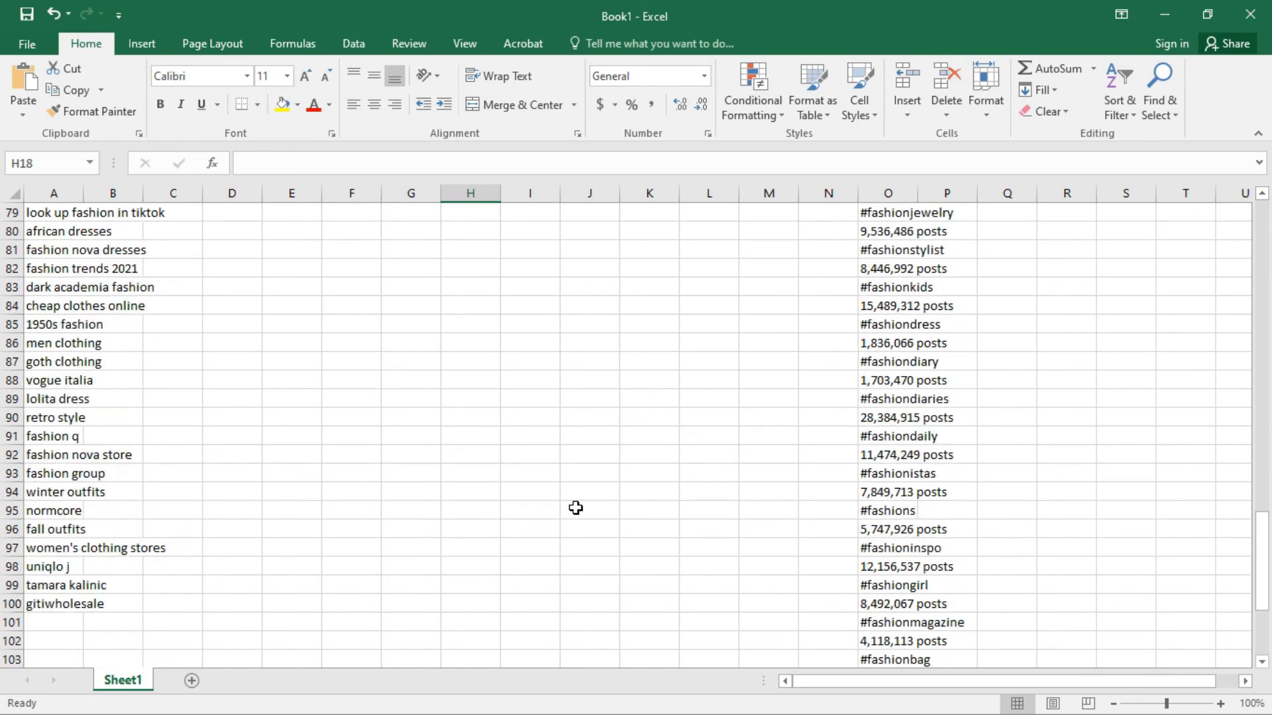
Step: Fill the empty cells D130 through P130 below the collected data with yellow as a header row
{"action": "left_click", "coordinate": [243, 440]}
{"action": "key", "text": "shift+Right"}
{"action": "key", "text": "shift+Right"}
{"action": "key", "text": "shift+Right"}
{"action": "key", "text": "shift+Right"}
{"action": "key", "text": "shift+Right"}
{"action": "key", "text": "shift+Right"}
{"action": "key", "text": "shift+Right"}
{"action": "key", "text": "shift+Right"}
{"action": "key", "text": "shift+Right"}
{"action": "key", "text": "shift+Right"}
{"action": "key", "text": "shift+Right"}
{"action": "key", "text": "shift+Right"}
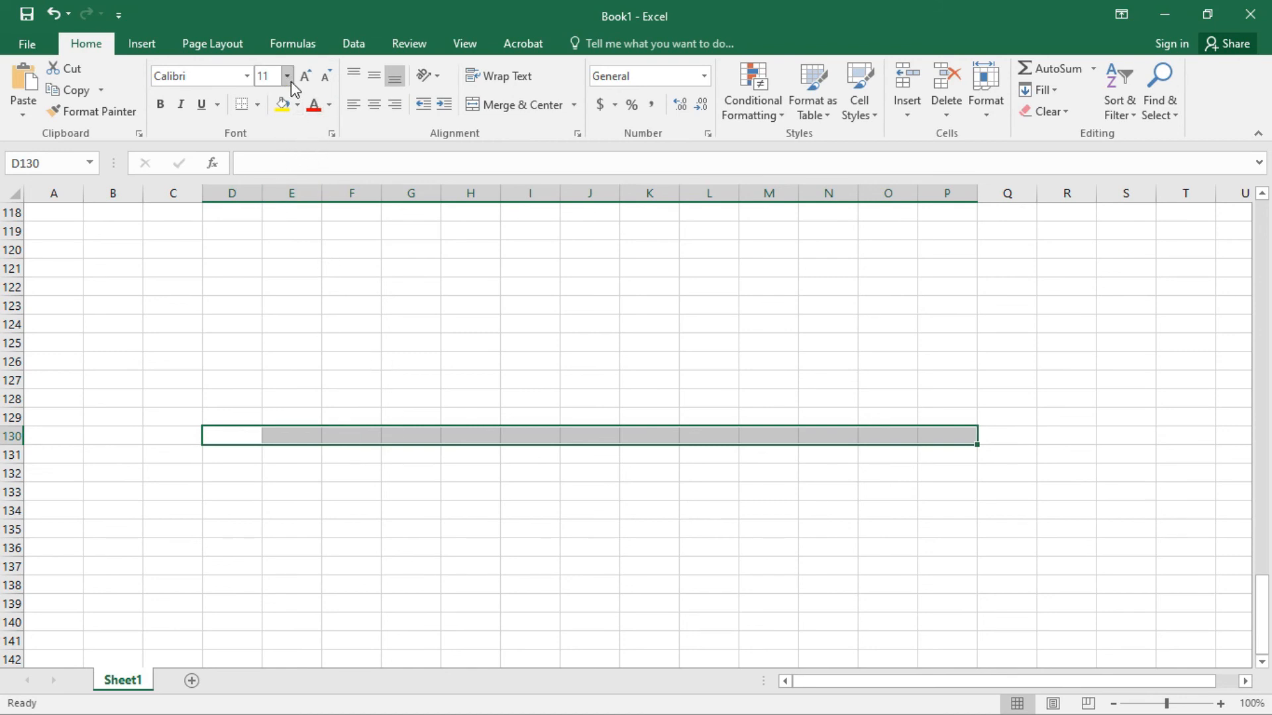
{"action": "left_click", "coordinate": [283, 106]}
{"action": "left_click", "coordinate": [346, 512]}
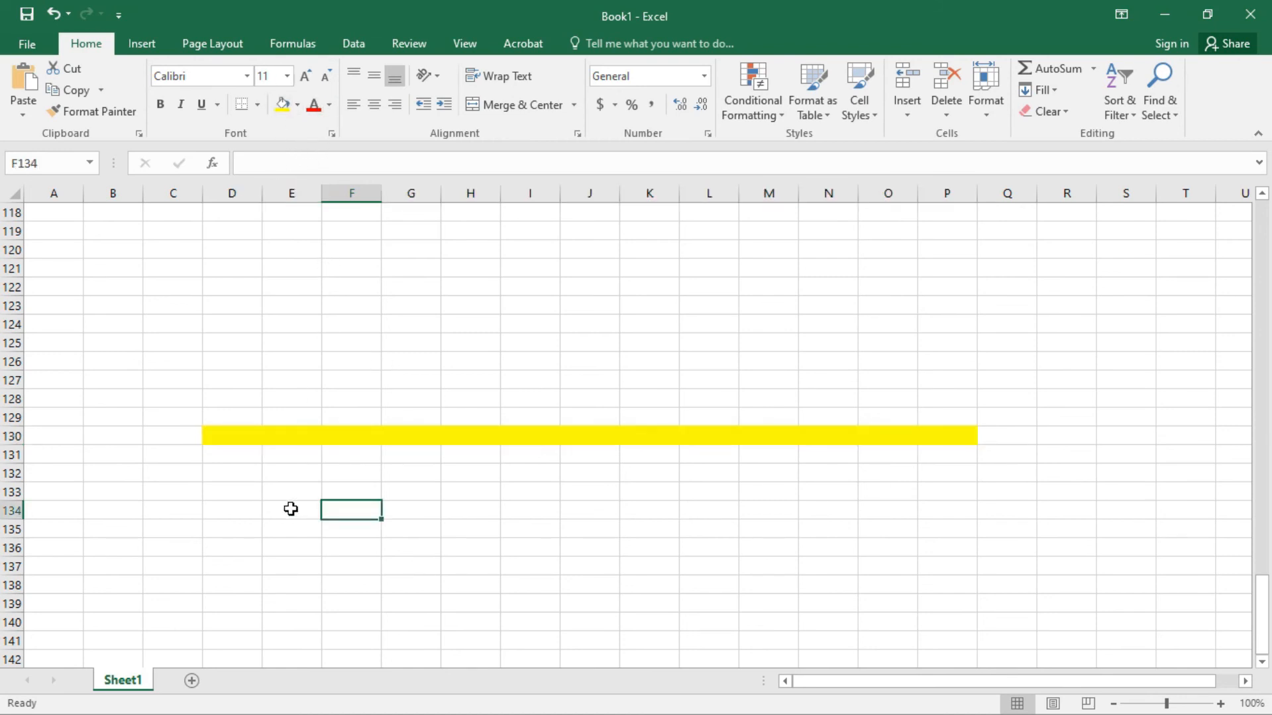
Step: Enter the column headers "Keyword", "Hashtag" and "No of Post" in cells D130, E130 and F130
{"action": "left_click", "coordinate": [212, 440]}
{"action": "double_click", "coordinate": [213, 437]}
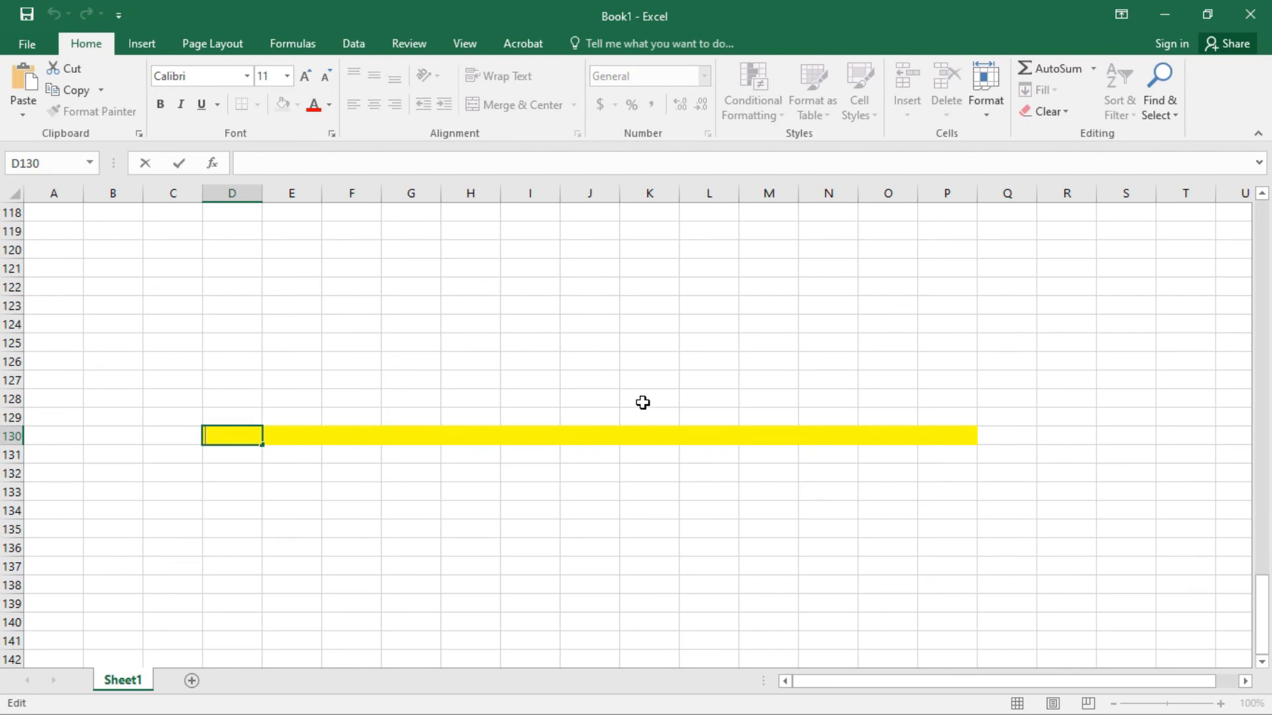
{"action": "type", "text": "#"}
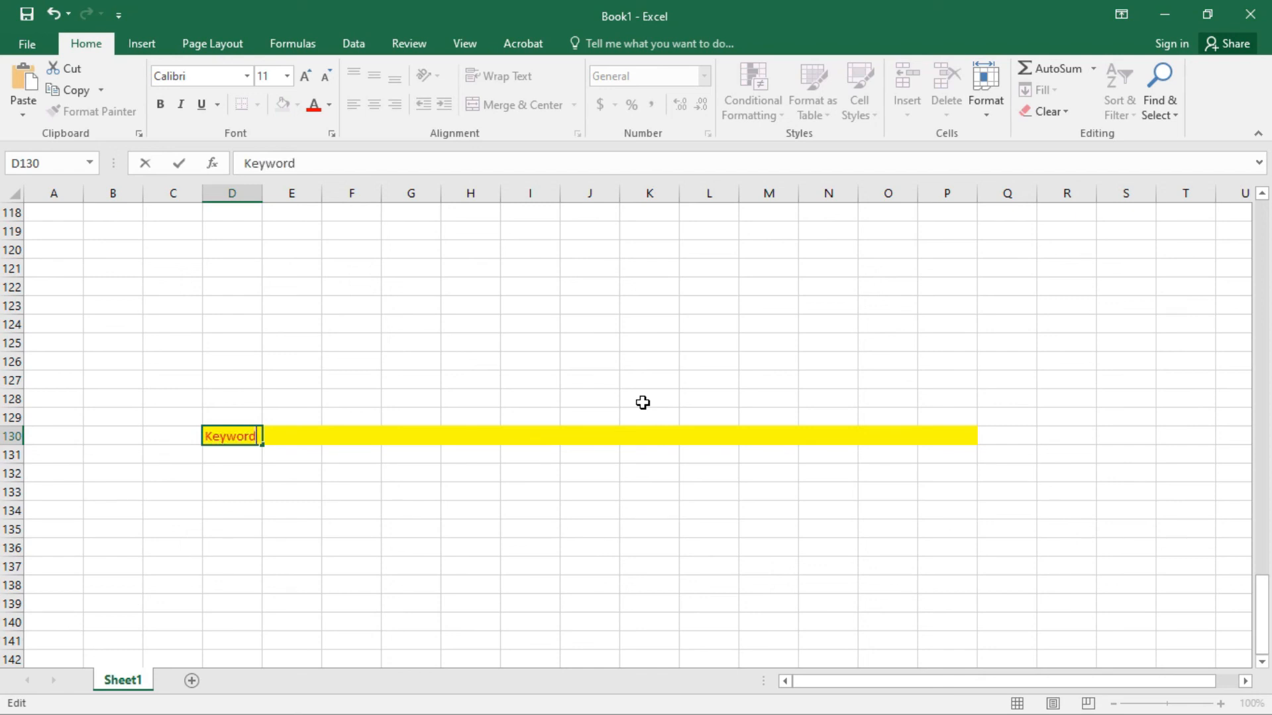
{"action": "key", "text": "Tab"}
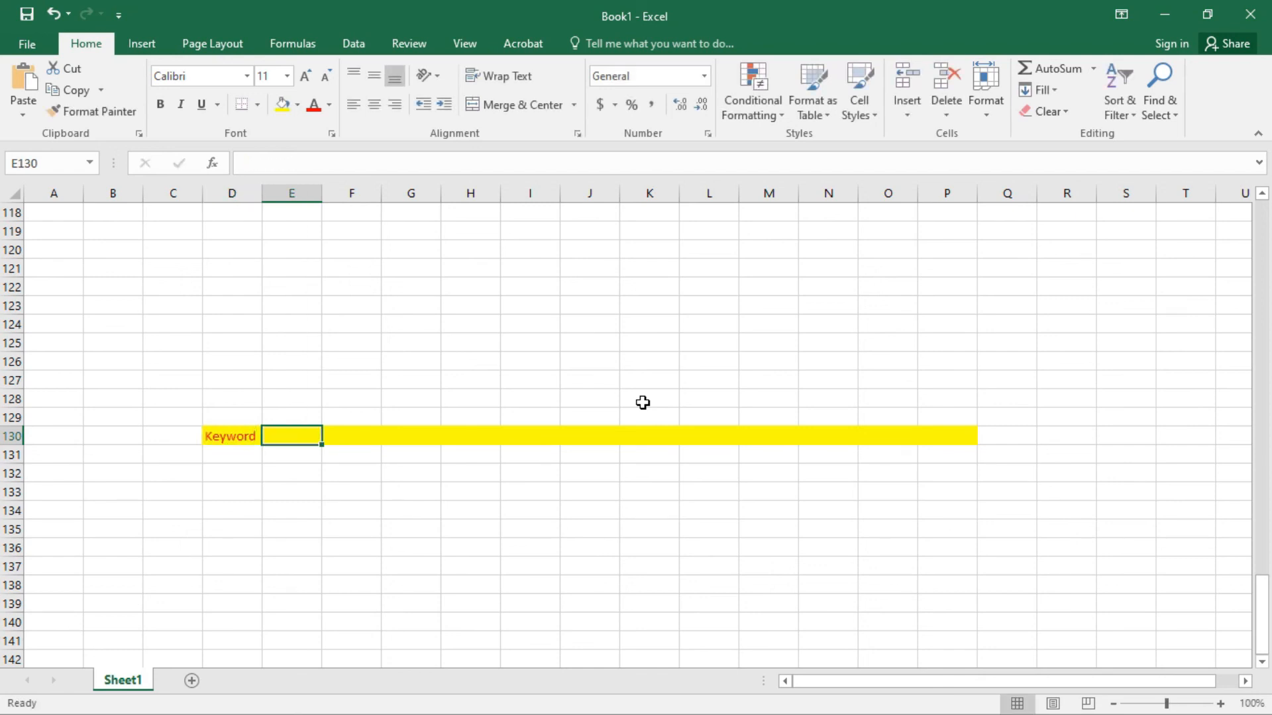
{"action": "type", "text": "Hashtag"}
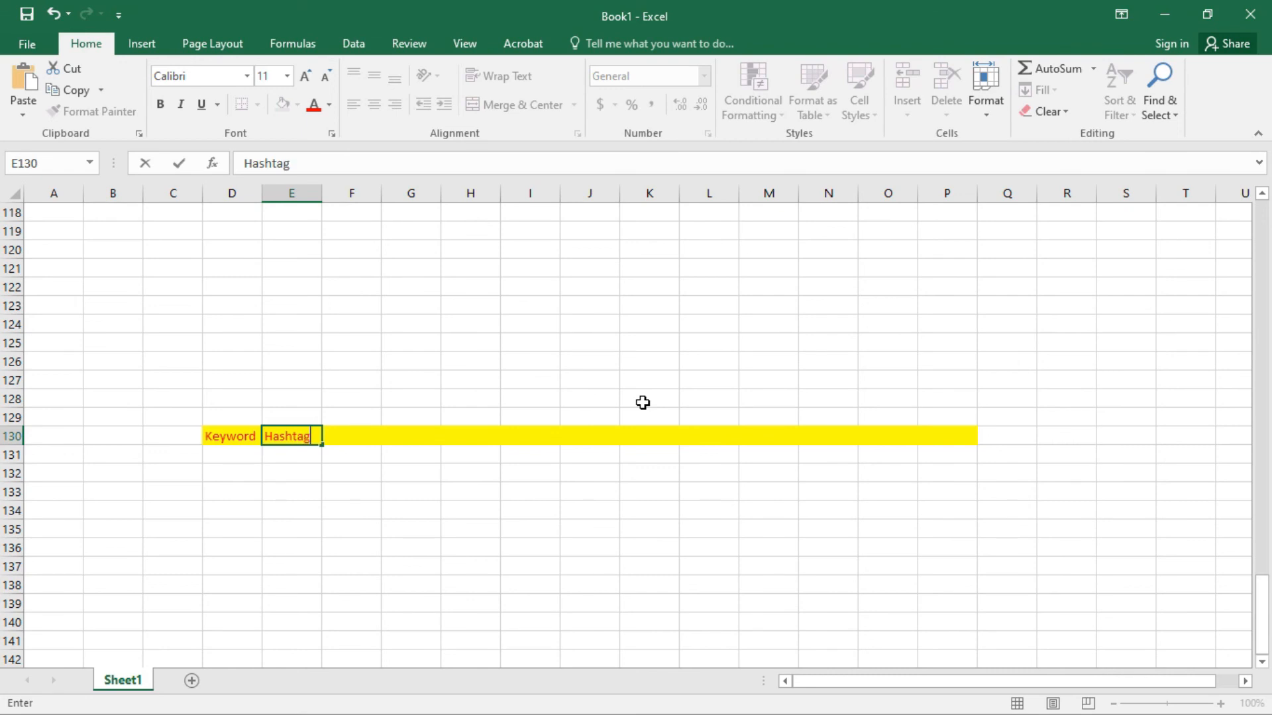
{"action": "key", "text": "Tab"}
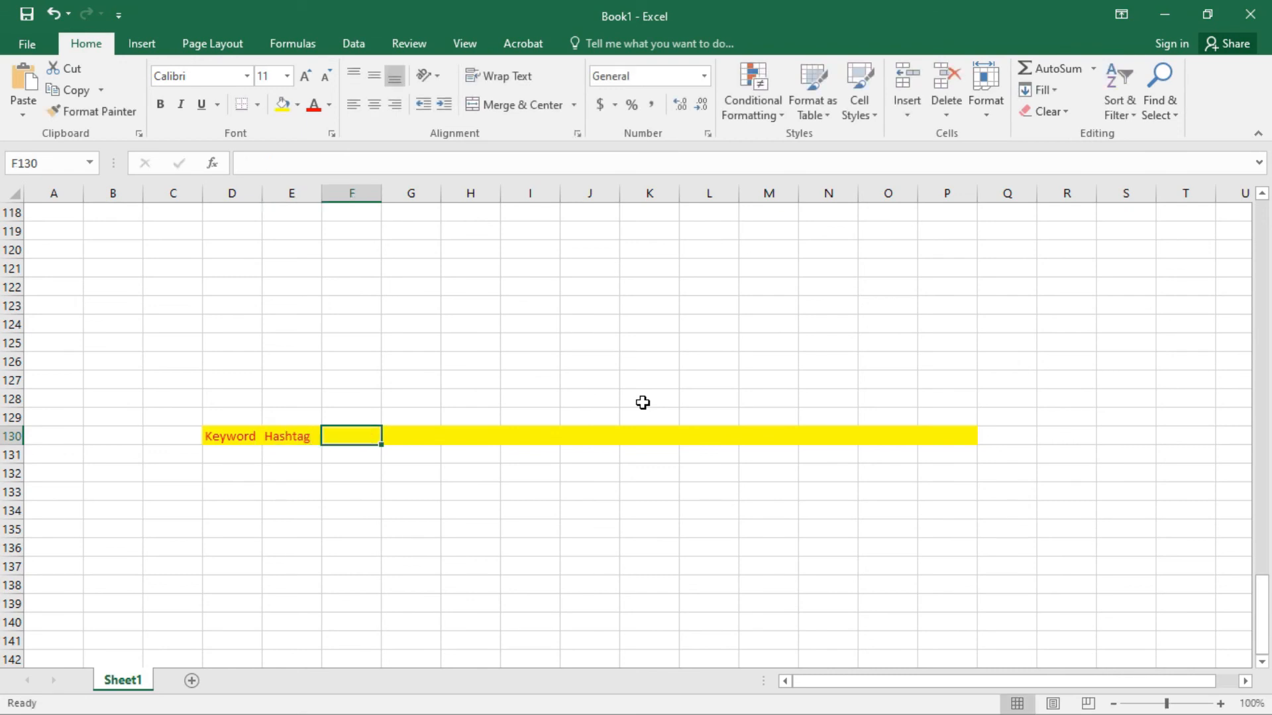
{"action": "type", "text": "No"}
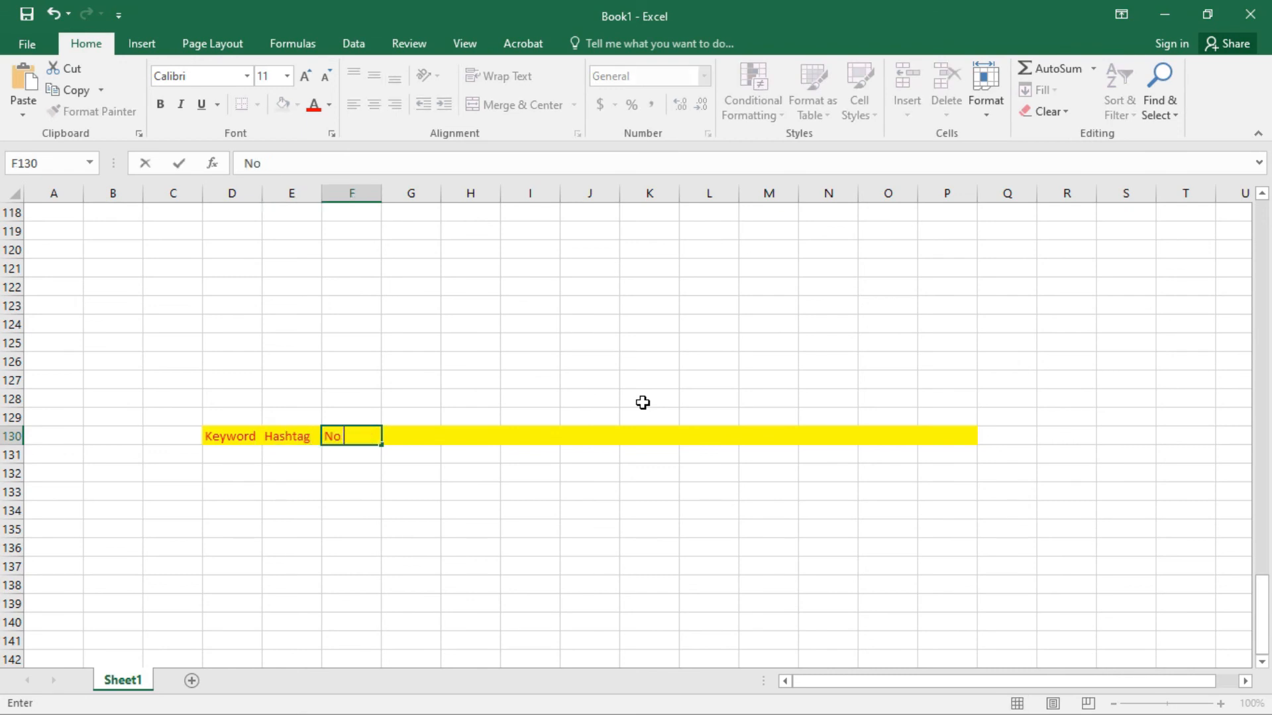
{"action": "type", "text": "nof Post"}
{"action": "key", "text": "Return"}
{"action": "key", "text": "Up"}
{"action": "key", "text": "Down"}
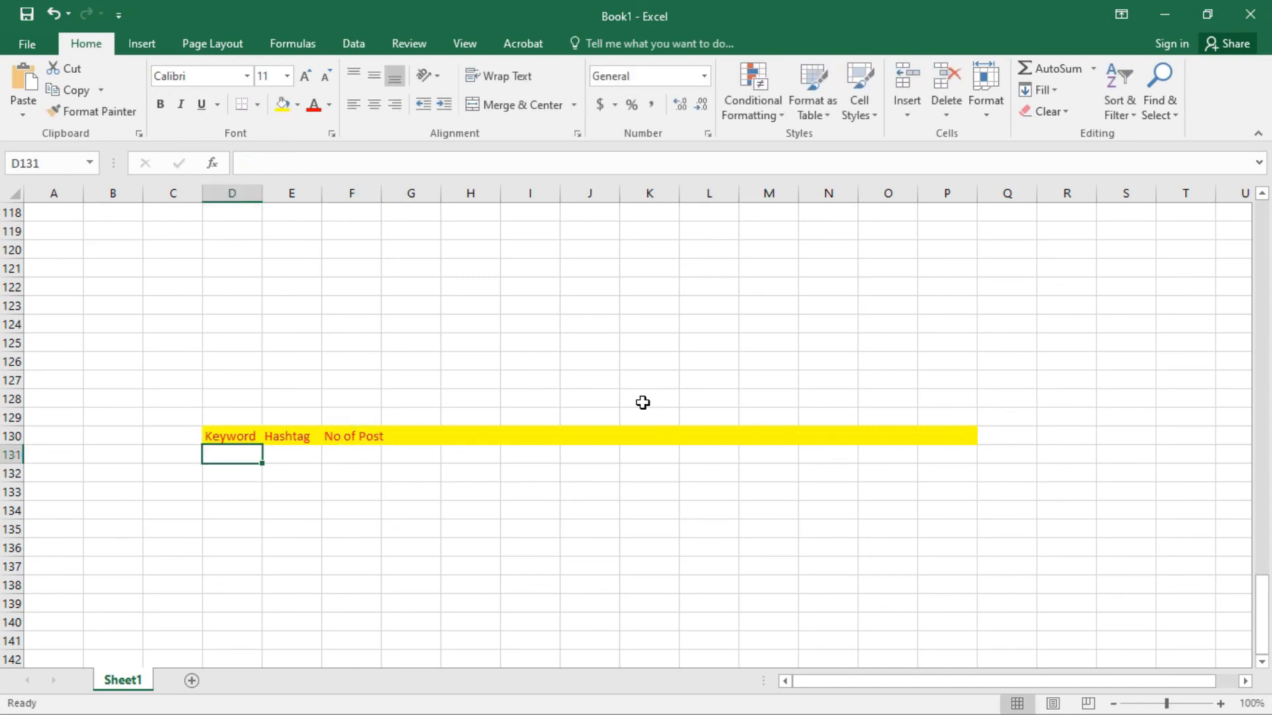
{"action": "key", "text": "Right"}
{"action": "key", "text": "Right"}
{"action": "key", "text": "Left"}
{"action": "key", "text": "Left"}
{"action": "key", "text": "Right"}
{"action": "key", "text": "Down"}
{"action": "key", "text": "Down"}
{"action": "key", "text": "Down"}
{"action": "key", "text": "Down"}
{"action": "key", "text": "Down"}
{"action": "key", "text": "Down"}
{"action": "key", "text": "Down"}
{"action": "key", "text": "Down"}
{"action": "key", "text": "Down"}
{"action": "key", "text": "Up"}
{"action": "key", "text": "Up"}
{"action": "key", "text": "Up"}
{"action": "key", "text": "Up"}
{"action": "key", "text": "Up"}
{"action": "key", "text": "Up"}
{"action": "key", "text": "Up"}
{"action": "key", "text": "Up"}
{"action": "key", "text": "Right"}
{"action": "key", "text": "Right"}
{"action": "key", "text": "Up"}
{"action": "key", "text": "Left"}
{"action": "key", "text": "shift+Down"}
{"action": "key", "text": "shift+Down"}
{"action": "key", "text": "shift+Down"}
{"action": "key", "text": "shift+Down"}
{"action": "key", "text": "shift+Down"}
{"action": "key", "text": "shift+Down"}
{"action": "key", "text": "shift+Down"}
{"action": "key", "text": "shift+Down"}
{"action": "key", "text": "shift+Down"}
{"action": "key", "text": "shift+Down"}
{"action": "key", "text": "shift+Down"}
{"action": "key", "text": "shift+Down"}
{"action": "key", "text": "shift+Down"}
{"action": "key", "text": "shift+Down"}
{"action": "key", "text": "shift+Down"}
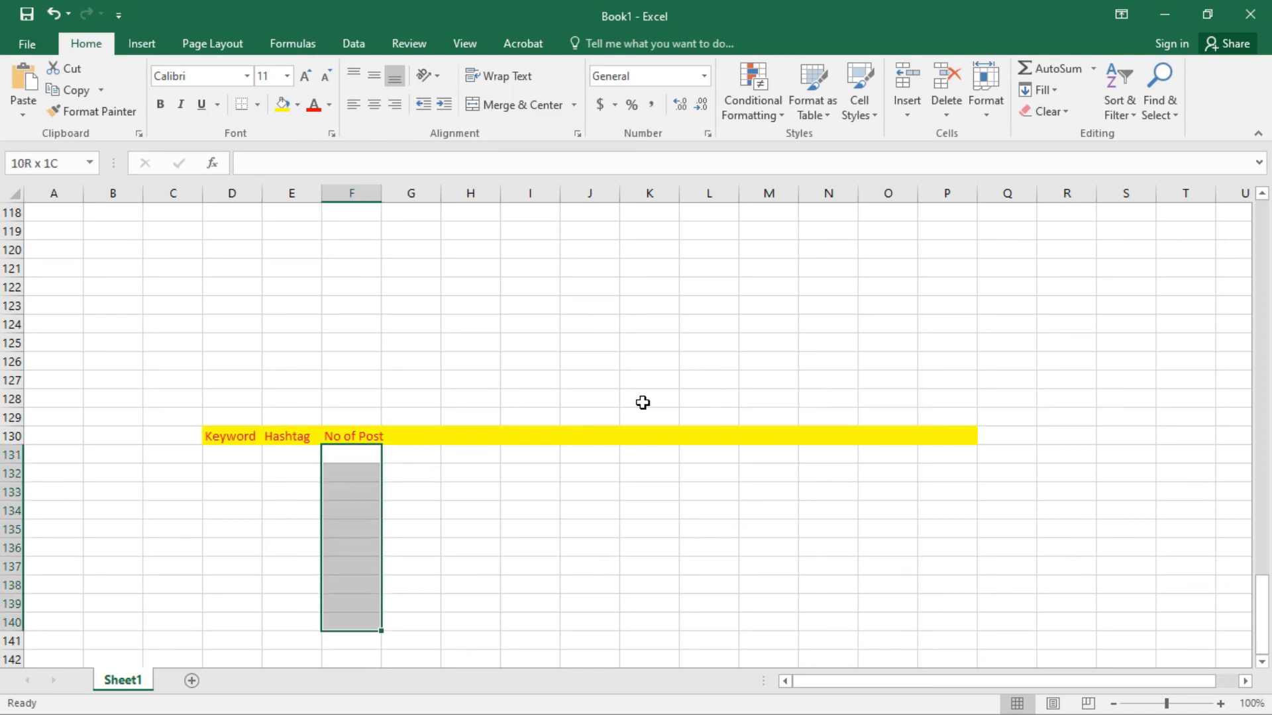
{"action": "key", "text": "Up"}
{"action": "key", "text": "Down"}
{"action": "key", "text": "Down"}
{"action": "key", "text": "Down"}
{"action": "key", "text": "Down"}
{"action": "key", "text": "Down"}
{"action": "key", "text": "Down"}
{"action": "key", "text": "Down"}
{"action": "key", "text": "Down"}
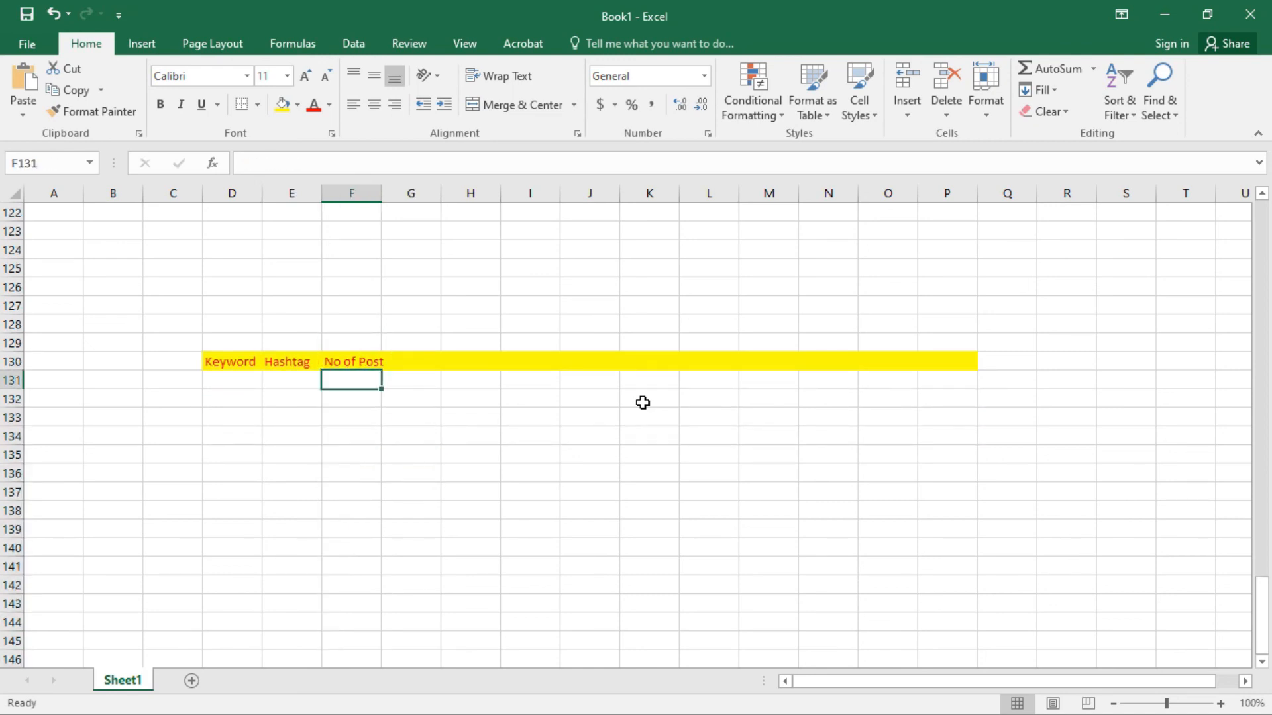
{"action": "key", "text": "Up"}
{"action": "key", "text": "Up"}
{"action": "key", "text": "Up"}
{"action": "key", "text": "Up"}
{"action": "key", "text": "Up"}
{"action": "key", "text": "Up"}
{"action": "key", "text": "Up"}
{"action": "key", "text": "Down"}
{"action": "key", "text": "Down"}
{"action": "key", "text": "Down"}
{"action": "key", "text": "Down"}
{"action": "key", "text": "Down"}
{"action": "key", "text": "Down"}
{"action": "key", "text": "Down"}
{"action": "key", "text": "Down"}
{"action": "key", "text": "Down"}
{"action": "key", "text": "Down"}
{"action": "key", "text": "Down"}
{"action": "key", "text": "Down"}
{"action": "key", "text": "Down"}
{"action": "key", "text": "Down"}
{"action": "key", "text": "Down"}
{"action": "key", "text": "Down"}
{"action": "key", "text": "Up"}
{"action": "key", "text": "Up"}
{"action": "key", "text": "Up"}
{"action": "key", "text": "Up"}
{"action": "key", "text": "Up"}
{"action": "key", "text": "Up"}
{"action": "key", "text": "Up"}
{"action": "key", "text": "Up"}
{"action": "key", "text": "Up"}
{"action": "key", "text": "Up"}
{"action": "key", "text": "Up"}
{"action": "key", "text": "Up"}
{"action": "key", "text": "Up"}
{"action": "key", "text": "Up"}
{"action": "key", "text": "Up"}
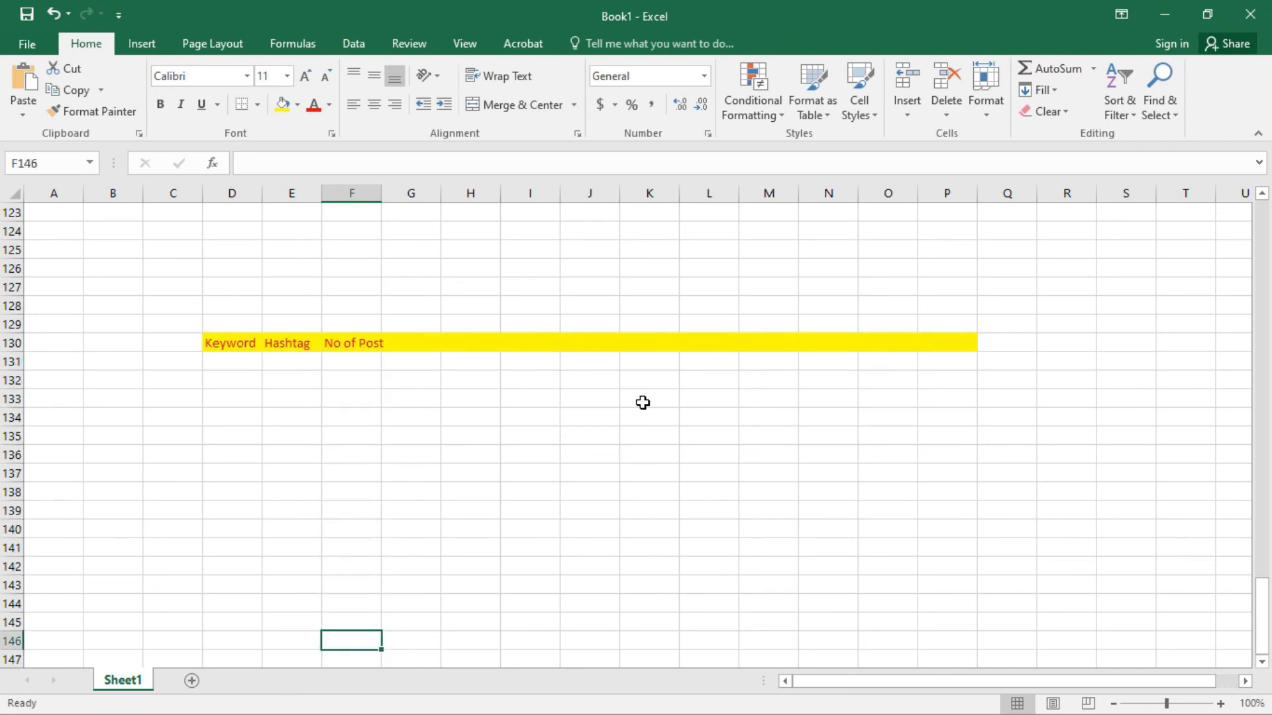
{"action": "key", "text": "Up"}
{"action": "key", "text": "Up"}
{"action": "key", "text": "Down"}
{"action": "key", "text": "Down"}
{"action": "key", "text": "Down"}
{"action": "key", "text": "Down"}
{"action": "key", "text": "Down"}
{"action": "key", "text": "Down"}
{"action": "key", "text": "Down"}
{"action": "key", "text": "Down"}
{"action": "key", "text": "Down"}
{"action": "key", "text": "Down"}
{"action": "key", "text": "Down"}
{"action": "key", "text": "Down"}
{"action": "key", "text": "Down"}
{"action": "key", "text": "Down"}
{"action": "key", "text": "Down"}
{"action": "key", "text": "Down"}
{"action": "key", "text": "Down"}
{"action": "key", "text": "Down"}
{"action": "key", "text": "Down"}
{"action": "key", "text": "Down"}
{"action": "key", "text": "Down"}
{"action": "key", "text": "Down"}
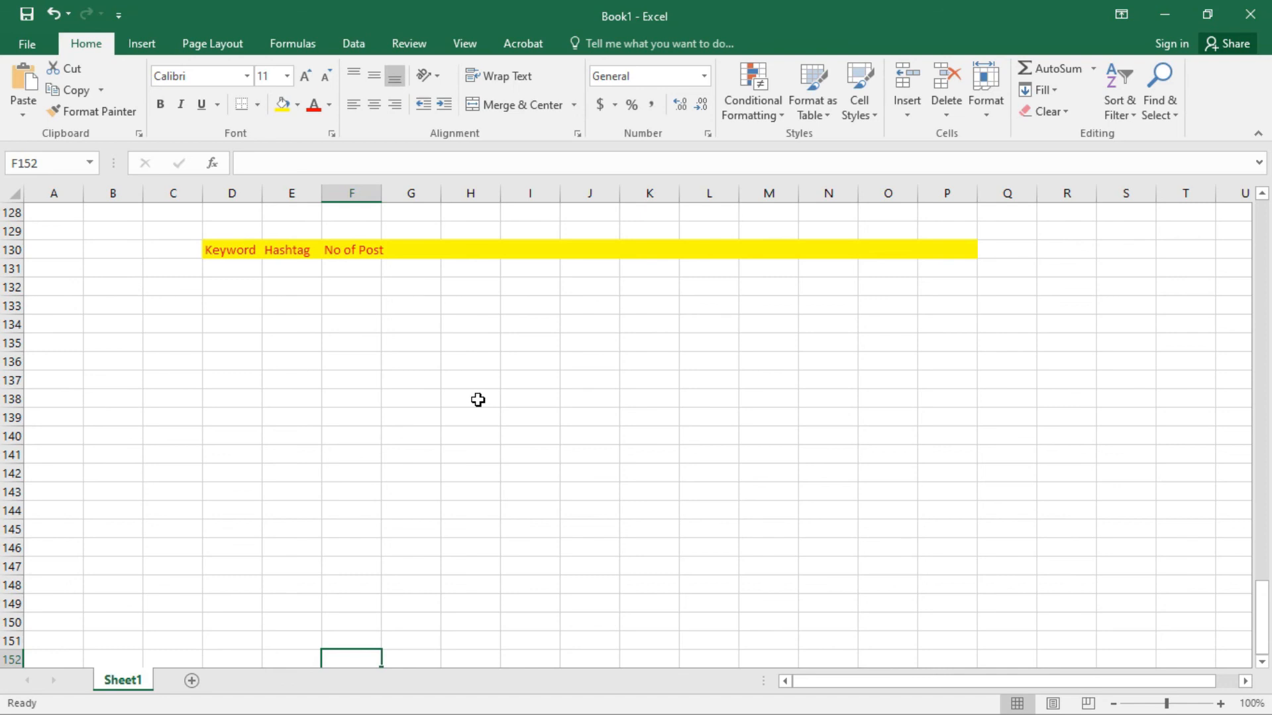
{"action": "left_click", "coordinate": [355, 273]}
{"action": "left_click", "coordinate": [376, 382]}
{"action": "left_click", "coordinate": [352, 434]}
{"action": "left_click", "coordinate": [346, 563]}
{"action": "scroll", "coordinate": [351, 603], "scroll_direction": "down", "scroll_amount": 7}
{"action": "scroll", "coordinate": [352, 603], "scroll_direction": "up", "scroll_amount": 6}
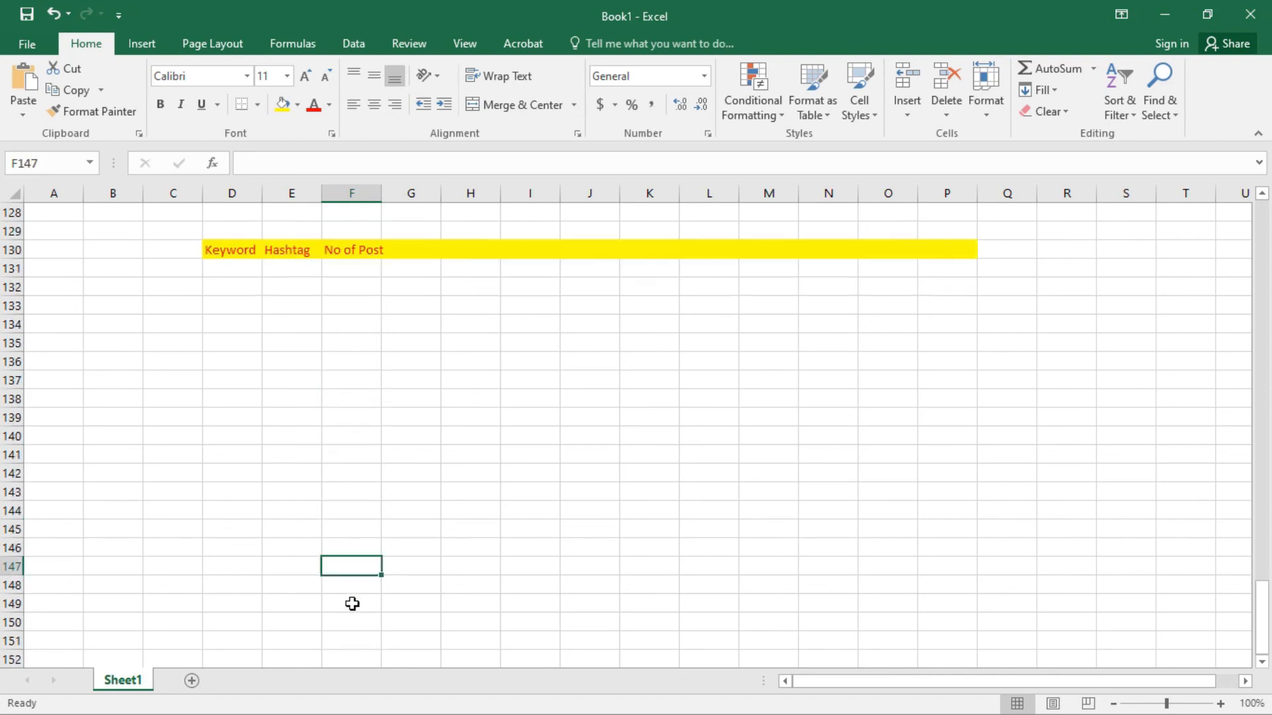
{"action": "scroll", "coordinate": [351, 604], "scroll_direction": "up", "scroll_amount": 4}
{"action": "left_click", "coordinate": [351, 471]}
{"action": "left_click", "coordinate": [343, 439]}
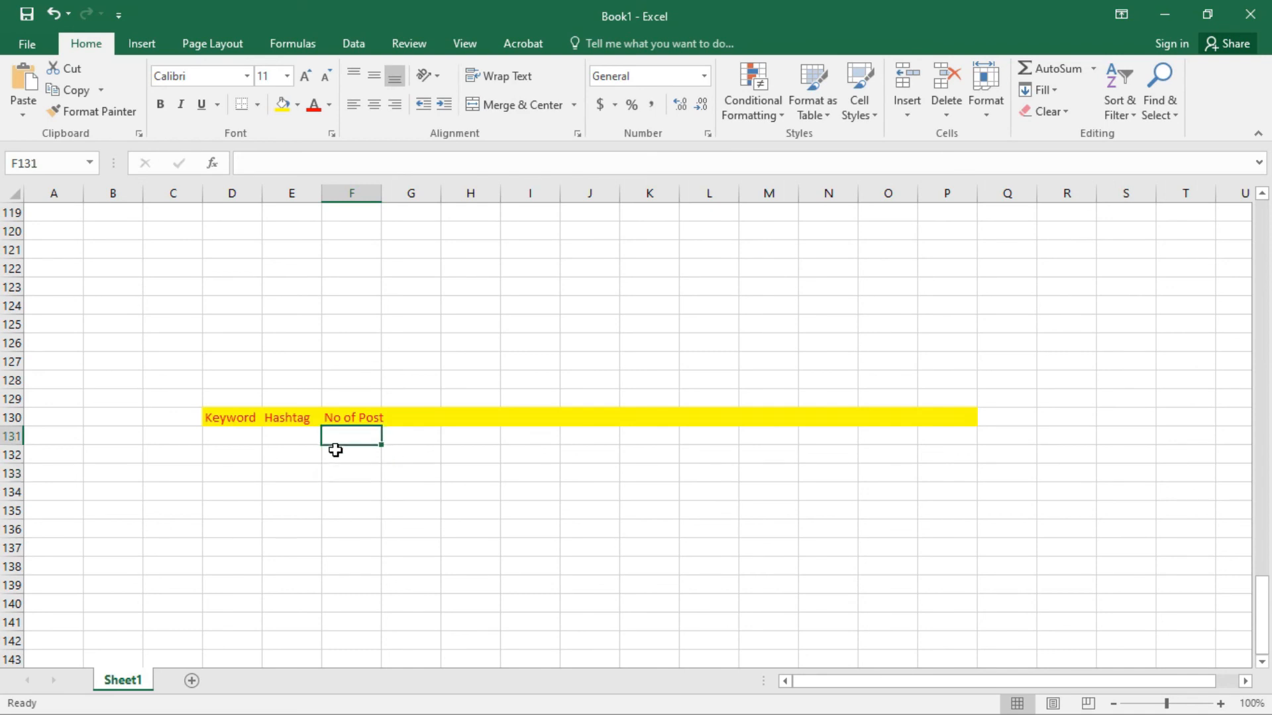
{"action": "left_click", "coordinate": [331, 471]}
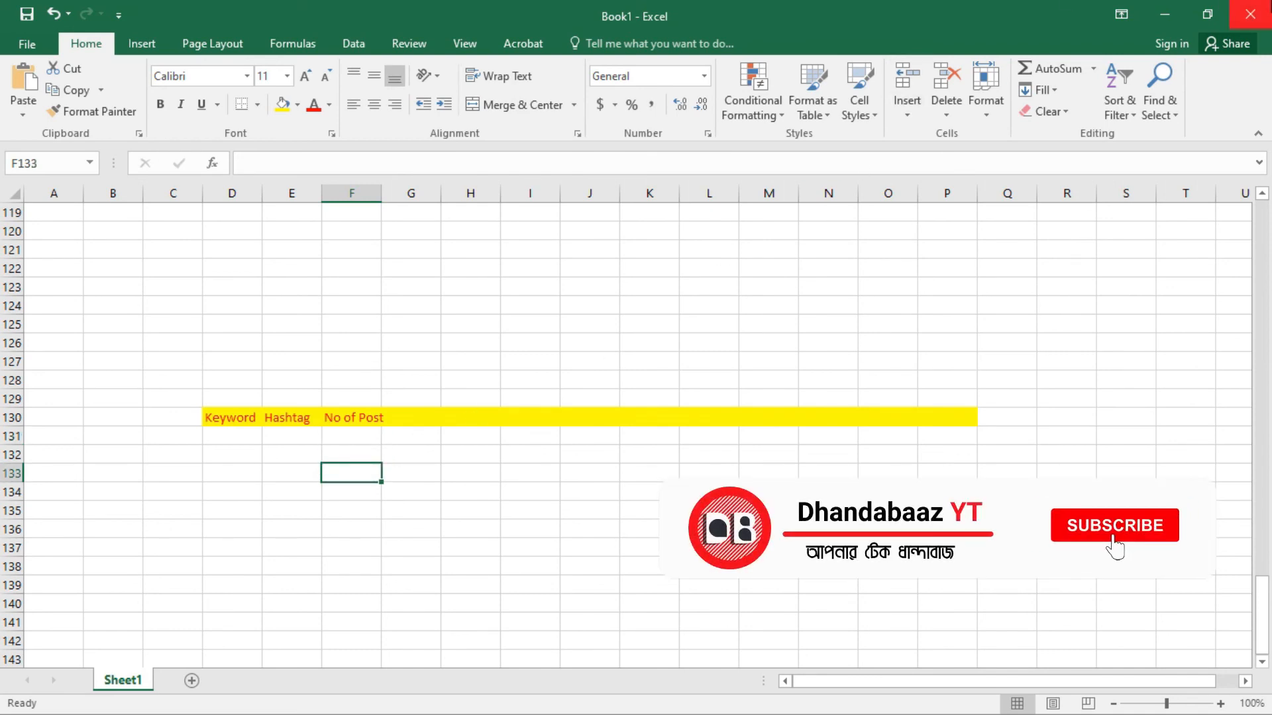
Step: Minimize the Excel workbook and the browser window to show the desktop
{"action": "left_click", "coordinate": [1156, 8]}
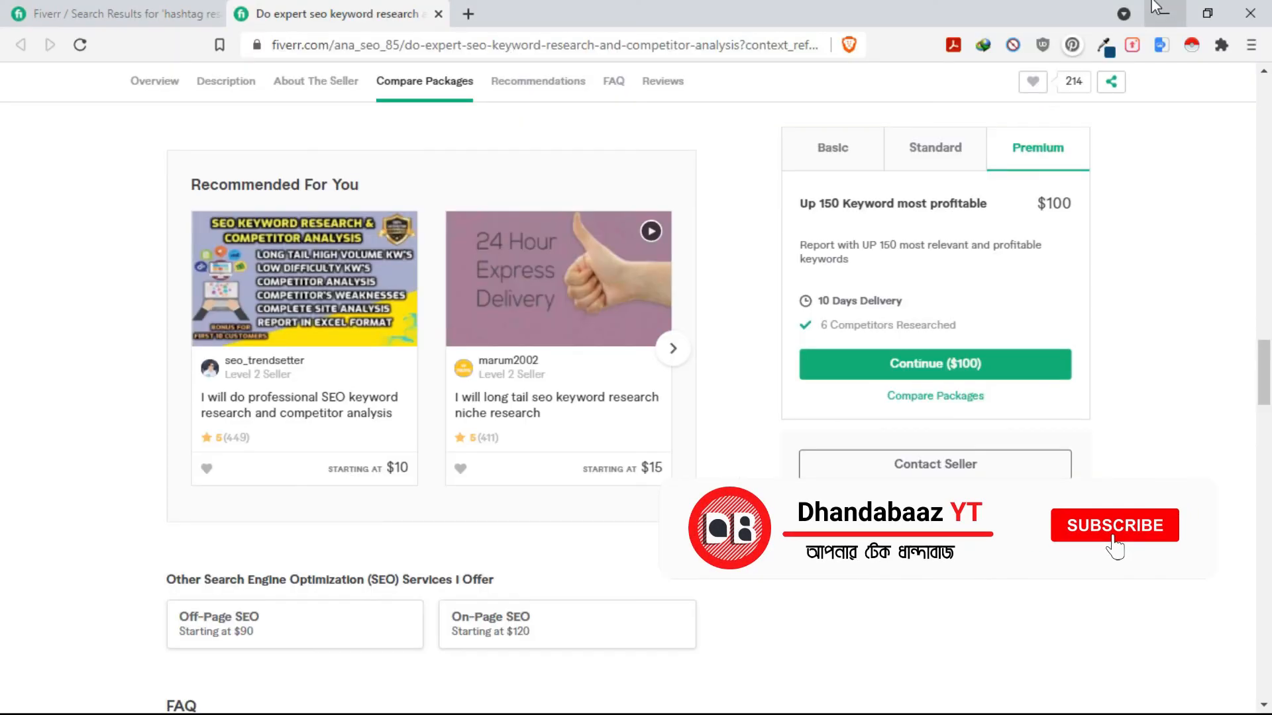
{"action": "left_click", "coordinate": [1156, 8]}
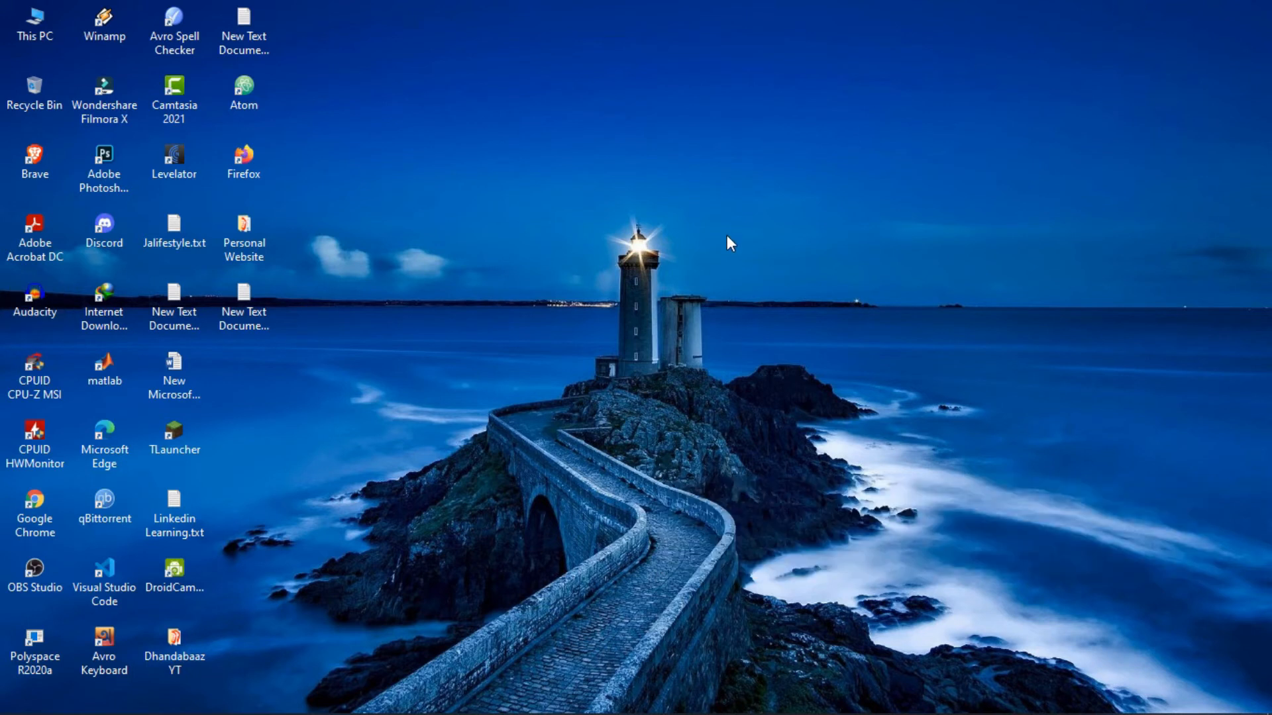